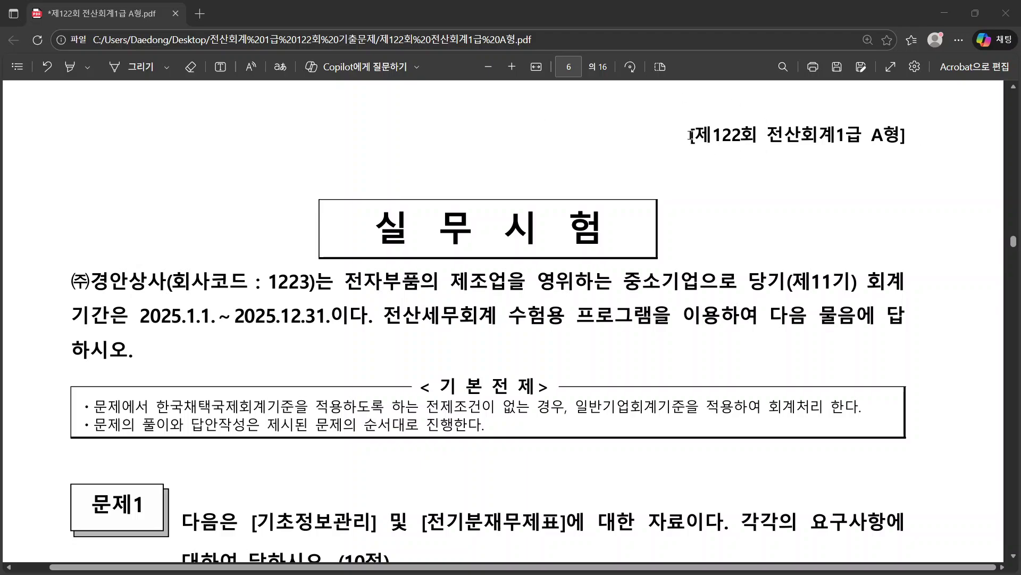
Step: Return to the Google results and open the comcbt.com 전산회계 1급 122회 기출문제 post
left_click_drag(691, 136, 906, 134)
left_click(906, 134)
key("alt+Tab")
left_click(107, 88)
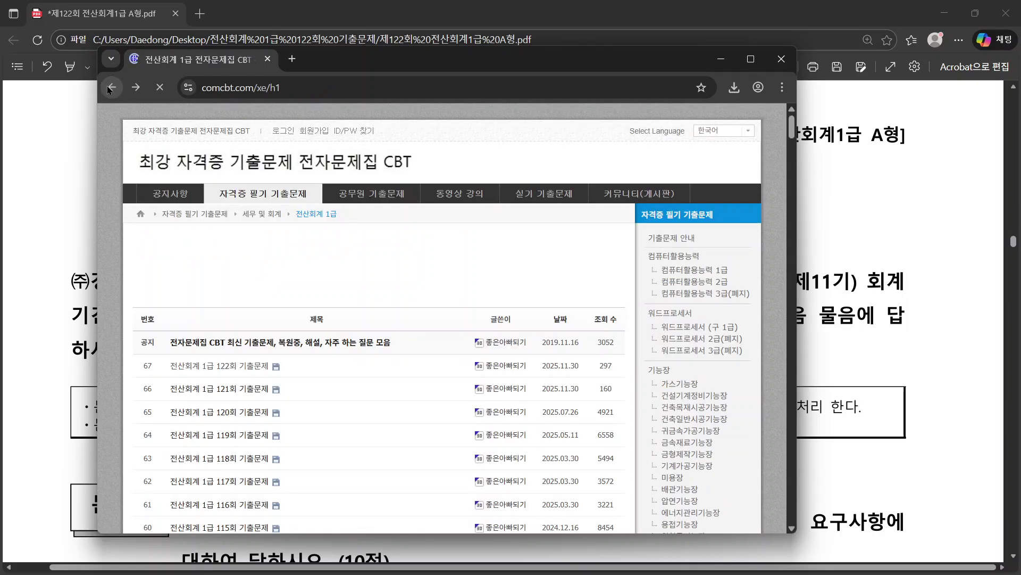
left_click(106, 88)
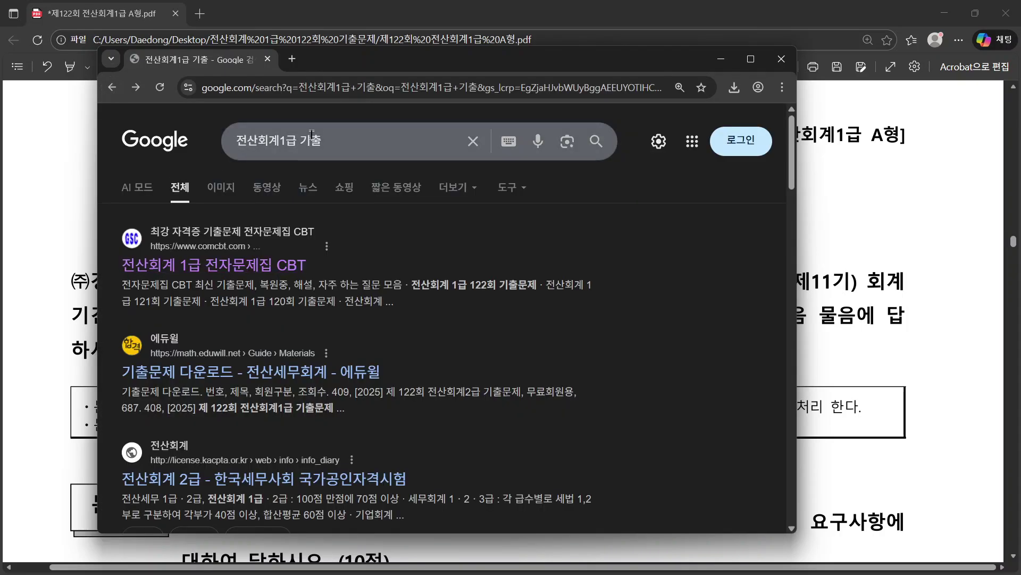
left_click(243, 265)
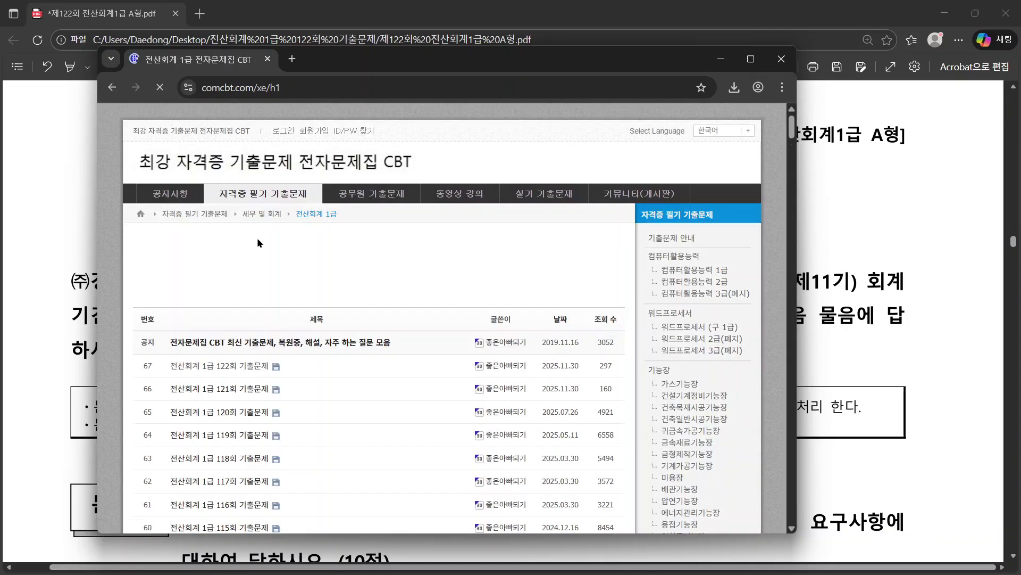
left_click(219, 366)
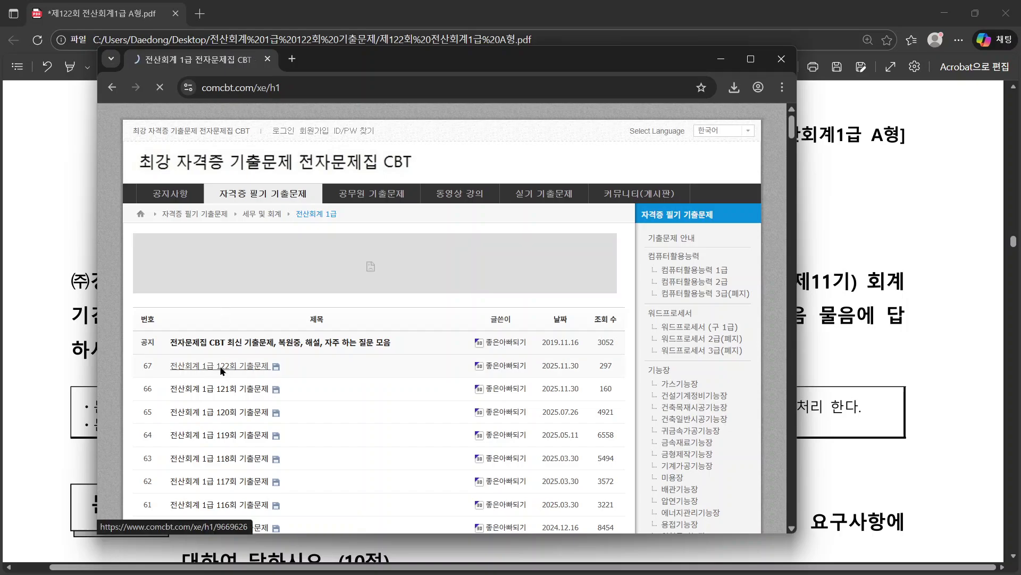
Step: Check Chrome's recent downloads list, then minimize Chrome and the PDF viewer
scroll(322, 366, "down", 6)
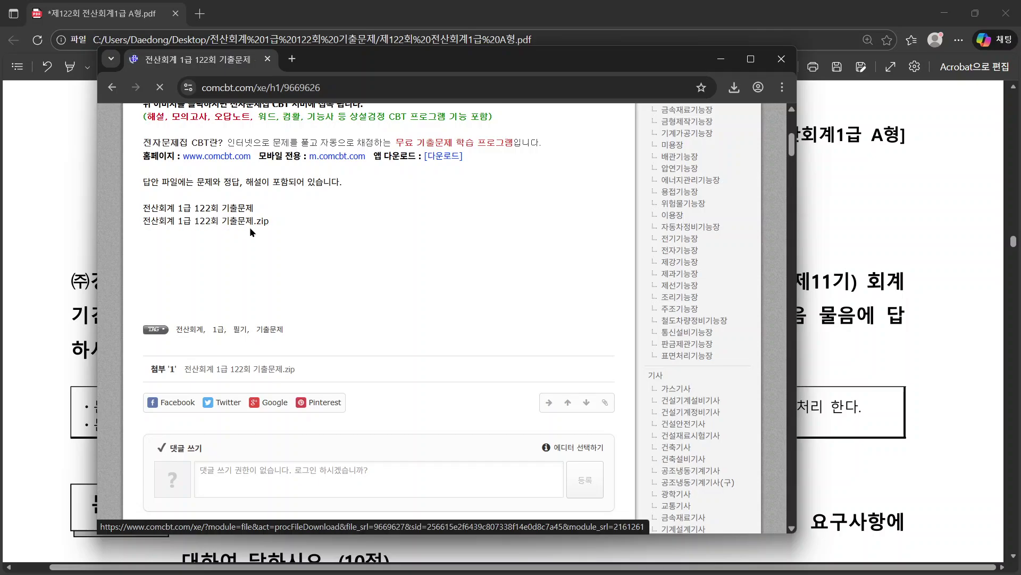
scroll(253, 227, "up", 1)
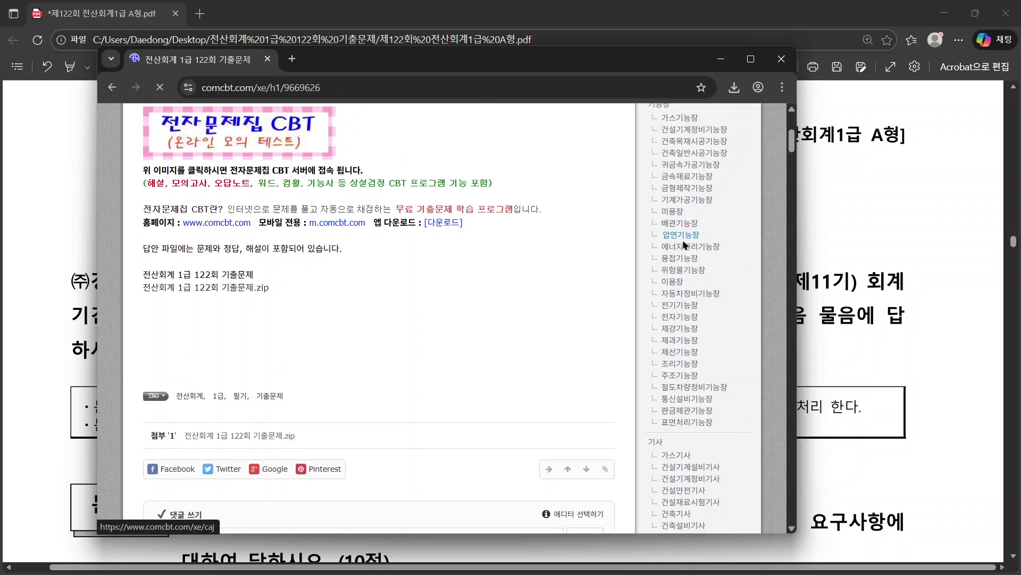
left_click(734, 87)
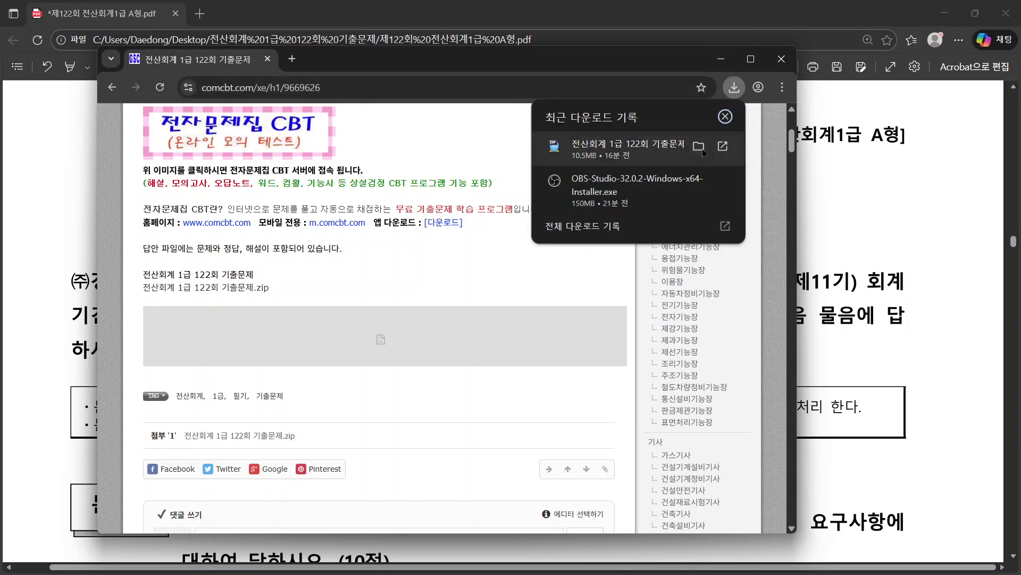
left_click(727, 63)
left_click(722, 60)
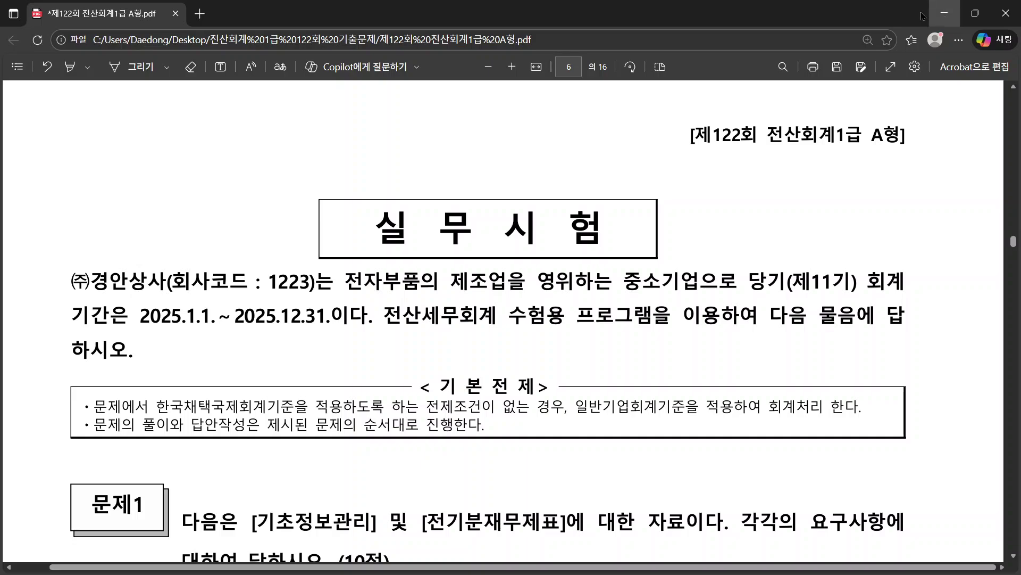
left_click(945, 12)
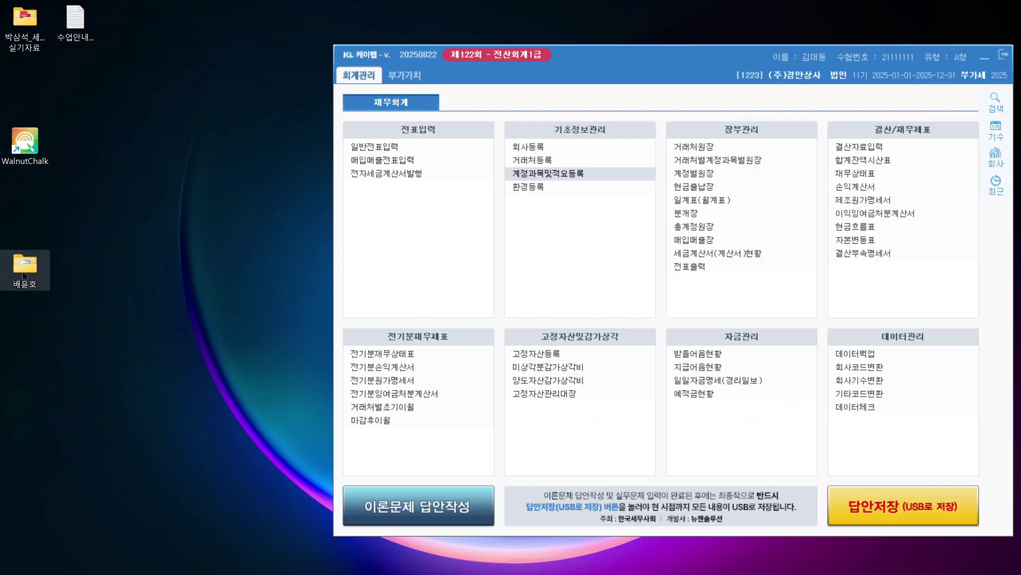
Step: Move KcLep left, close the video window, delete the desktop materials folder, and position the 122회 folder
left_click_drag(617, 61, 346, 38)
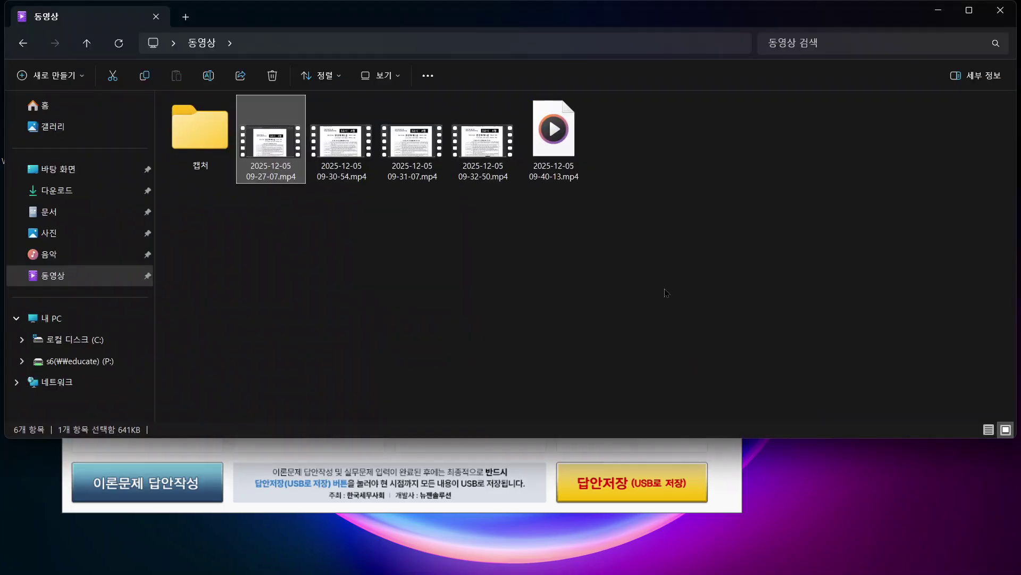
left_click(1007, 8)
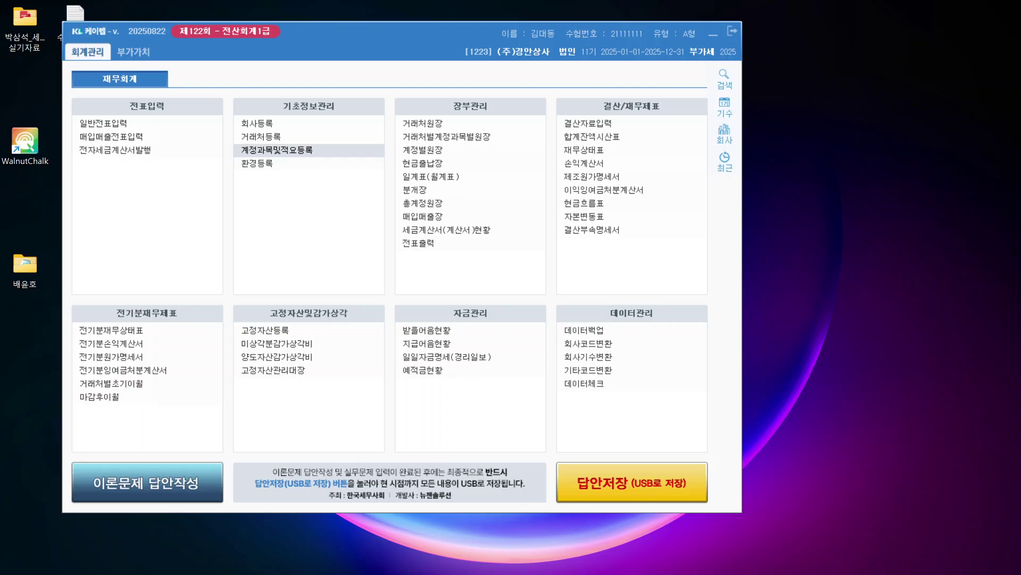
right_click(791, 97)
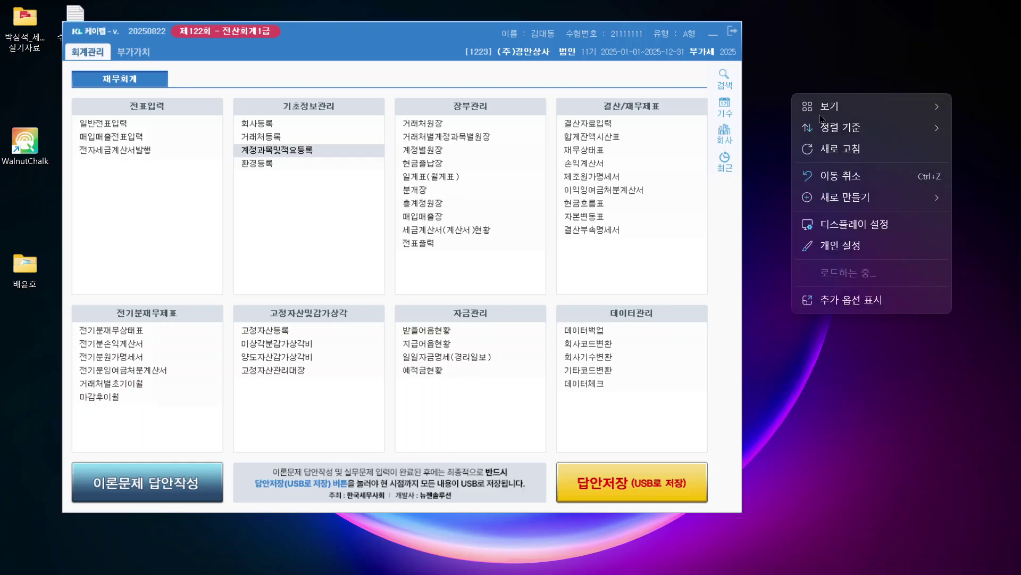
key("Escape")
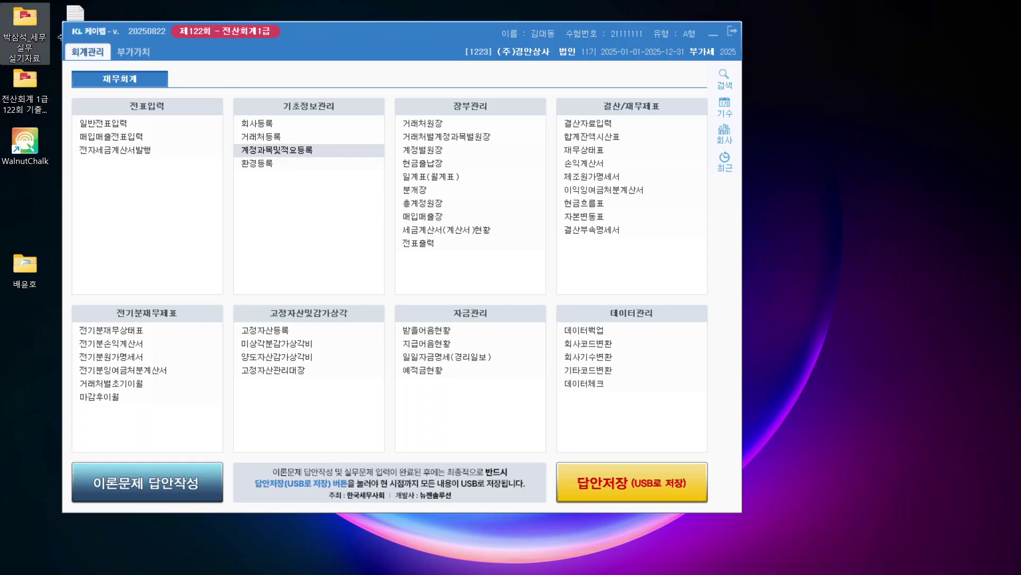
key("Delete")
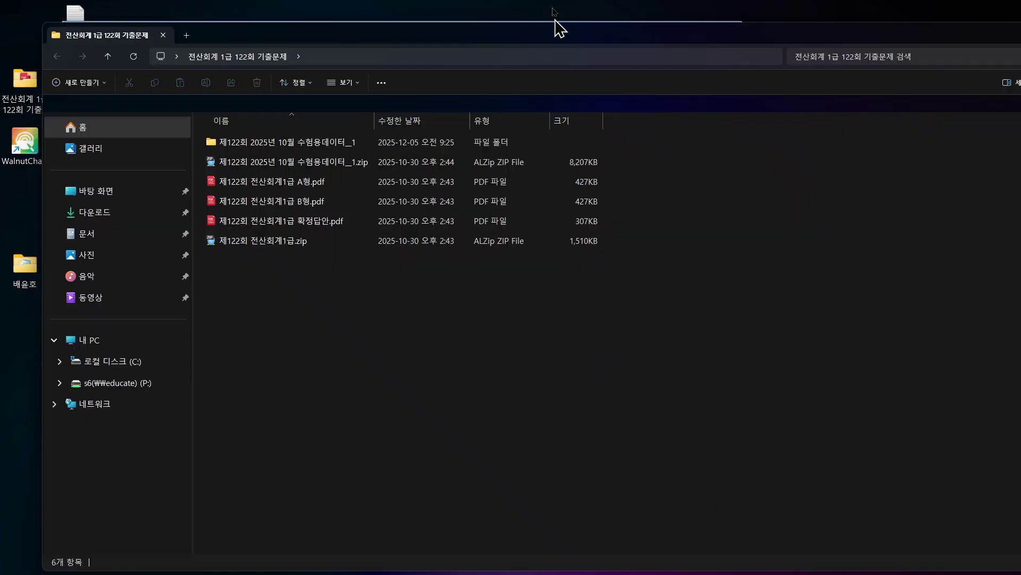
left_click_drag(554, 21, 572, 80)
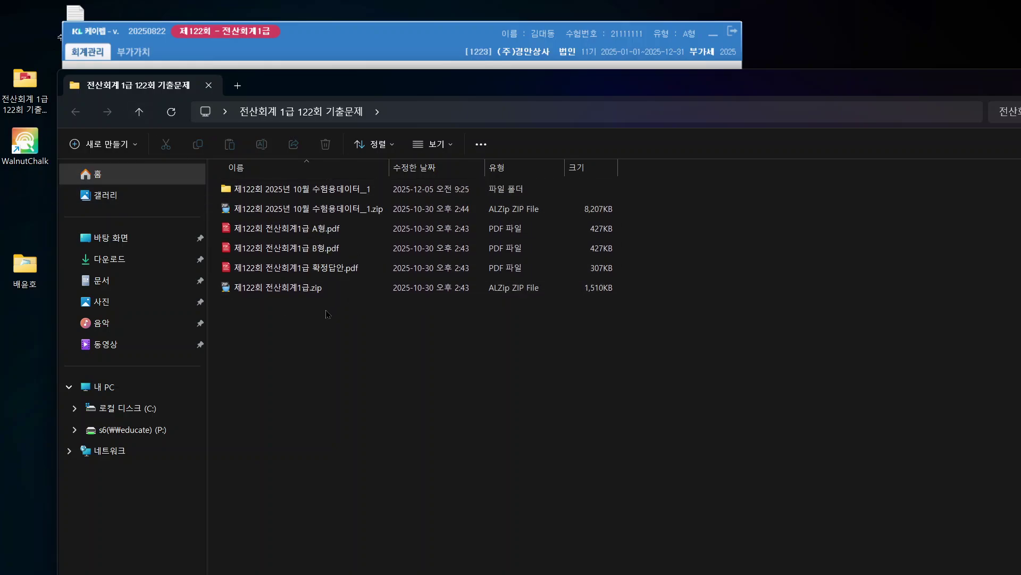
Step: Select A형.pdf and start a rename, cancelling it to keep the name
left_click(327, 211)
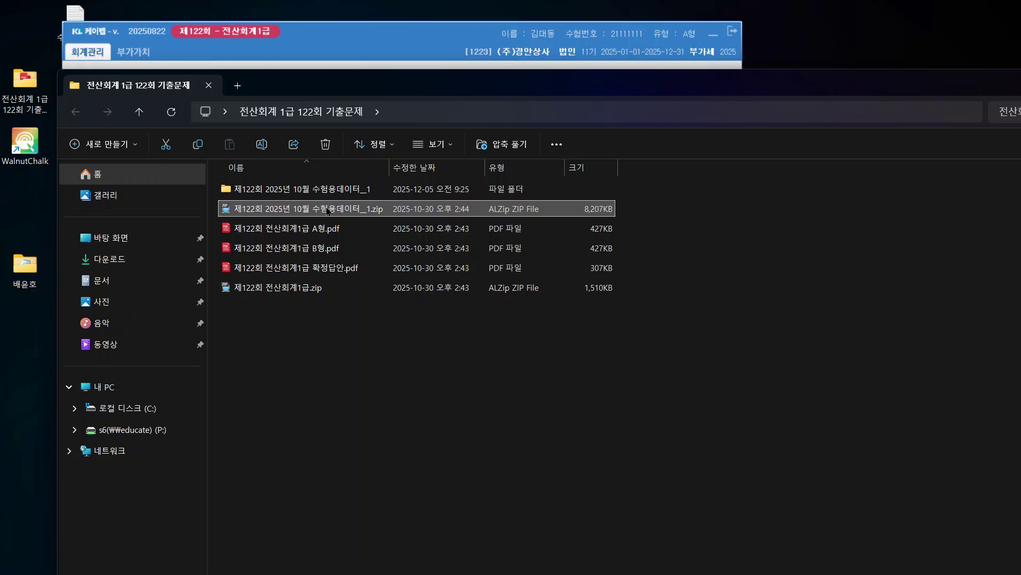
left_click(311, 233)
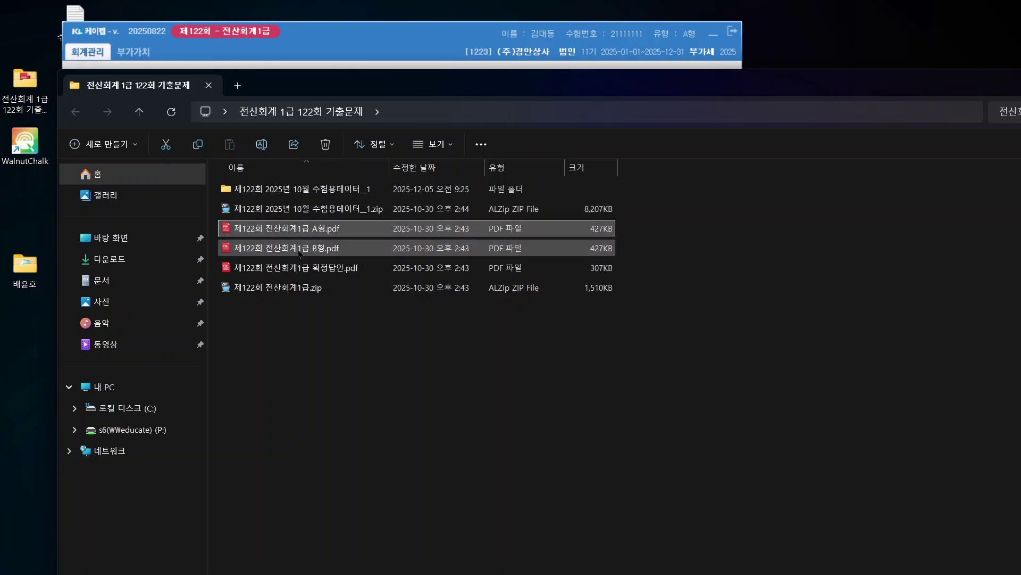
key("F2")
left_click(231, 233)
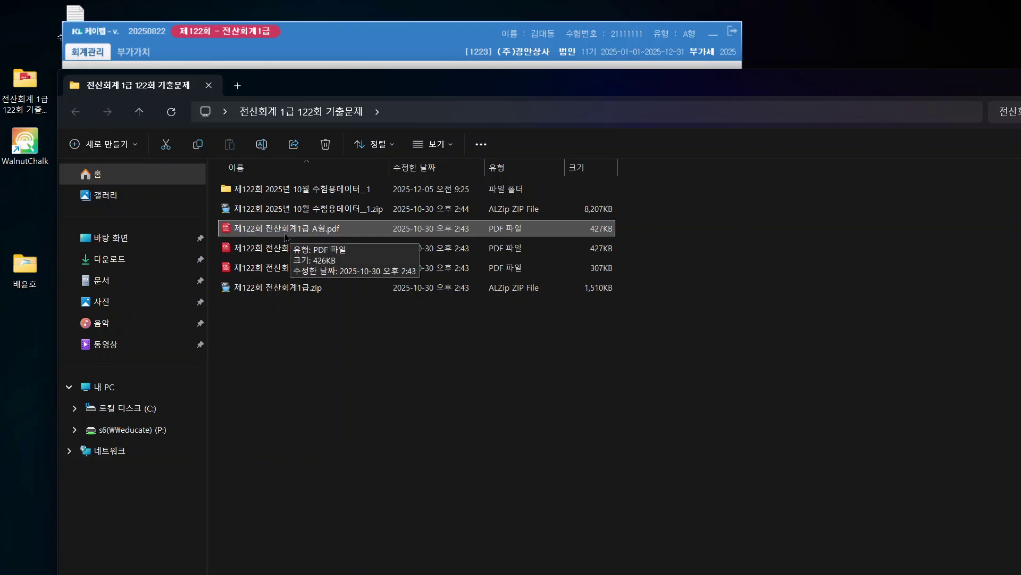
Step: Open the 제122회 2025년 10월 수험용데이터_1 folder and quit KcLep
left_click(293, 213)
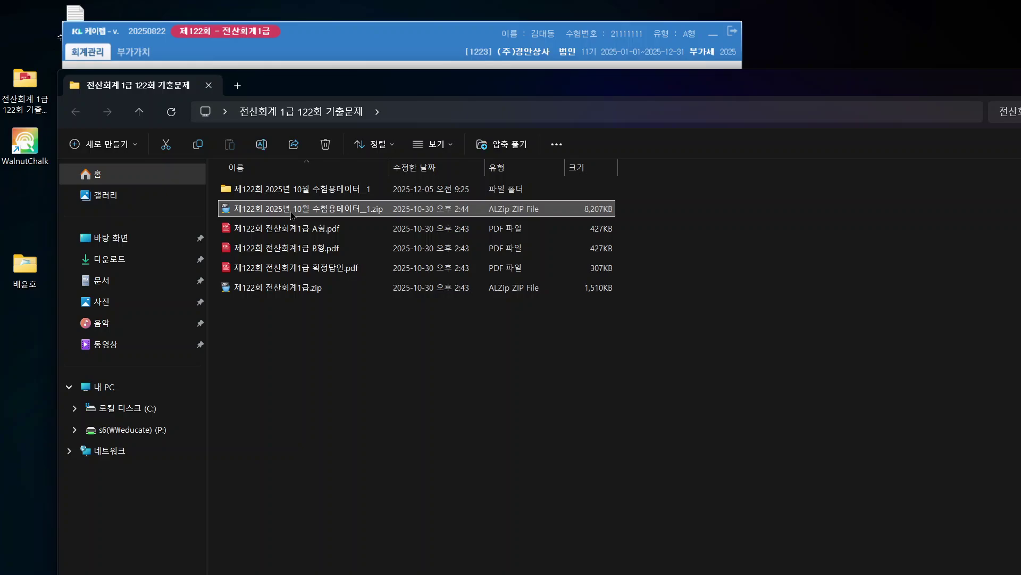
left_click(296, 196)
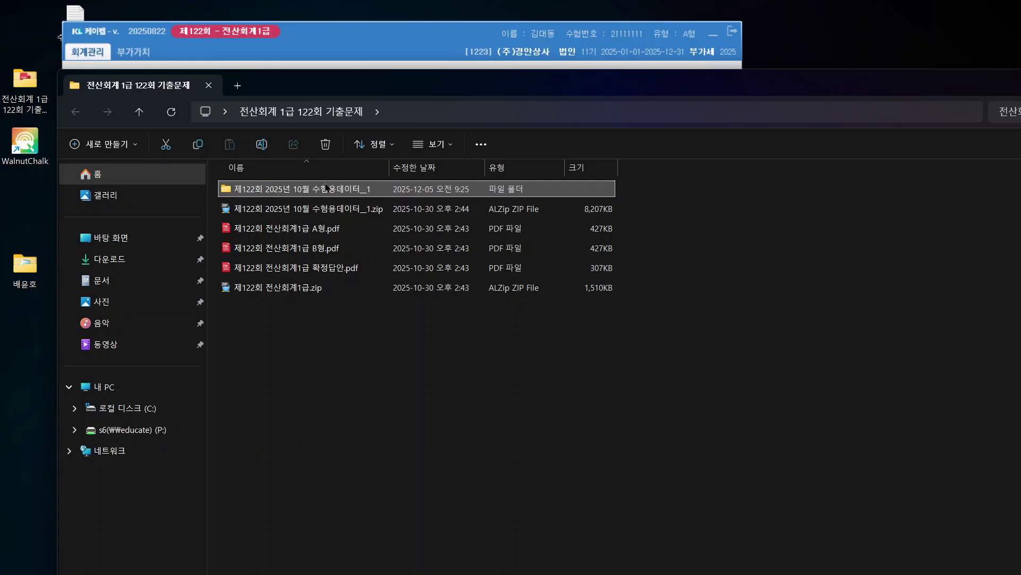
double_click(327, 187)
left_click(733, 31)
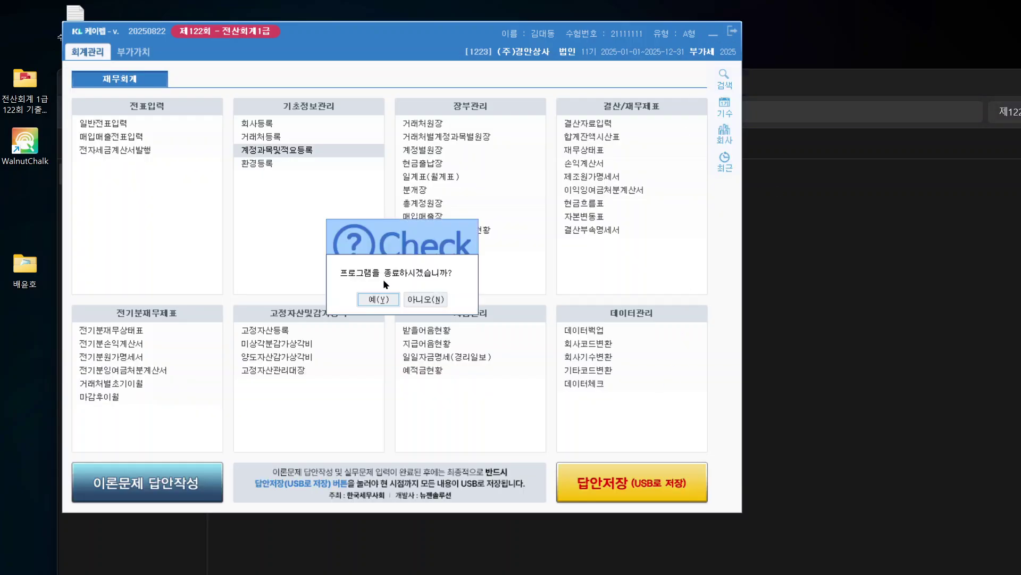
left_click(359, 298)
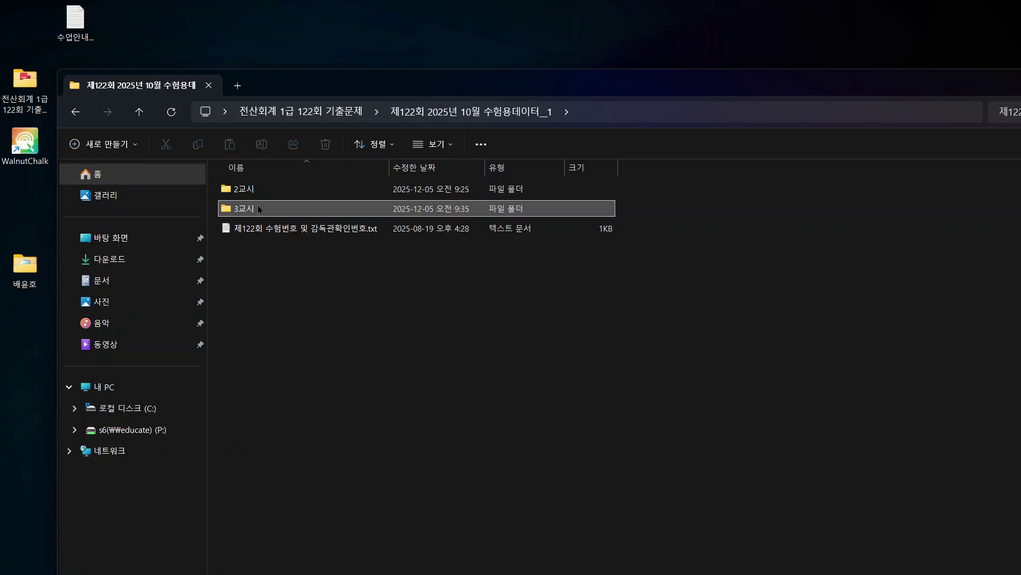
Step: Review the 수험번호 list in Notepad, then open the 3교시 folder in Explorer
left_click(286, 230)
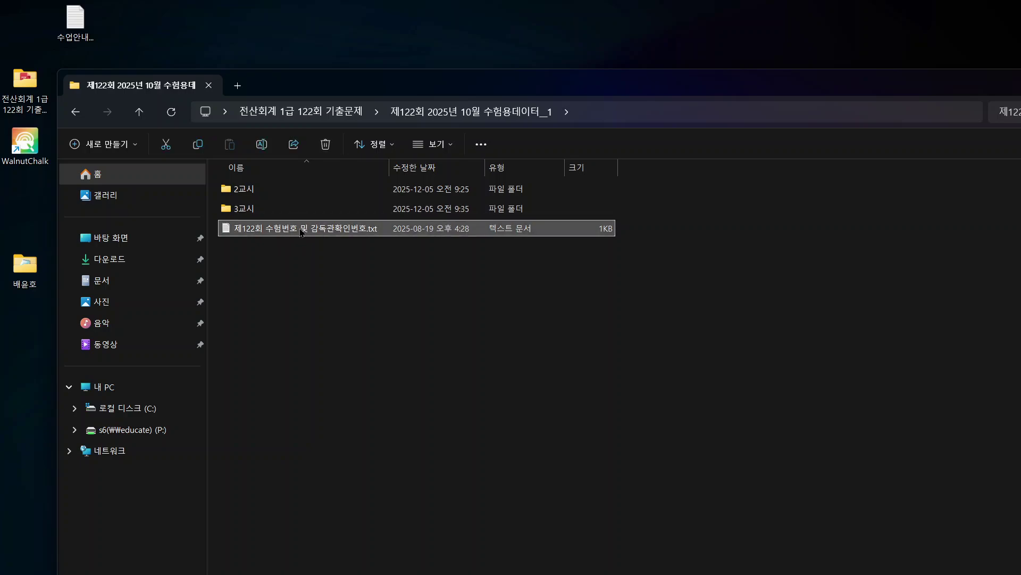
double_click(301, 232)
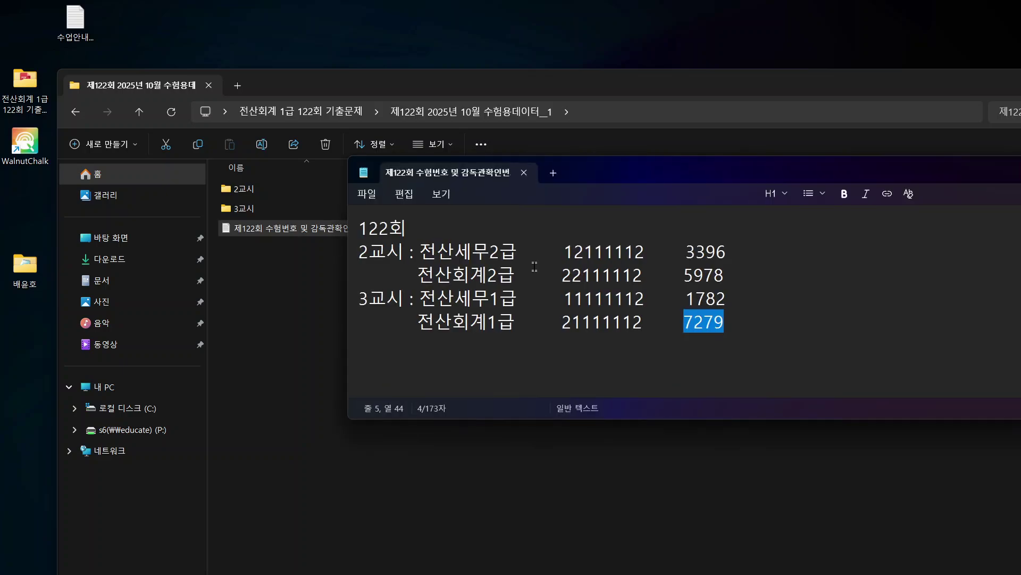
left_click_drag(760, 168, 562, 159)
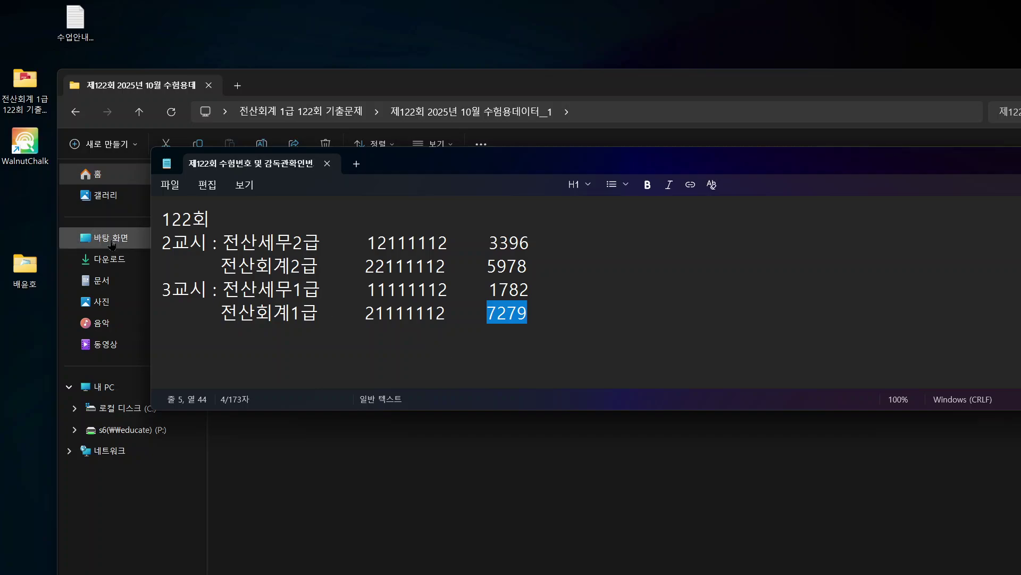
left_click(274, 308)
left_click_drag(222, 242, 532, 323)
left_click(254, 313)
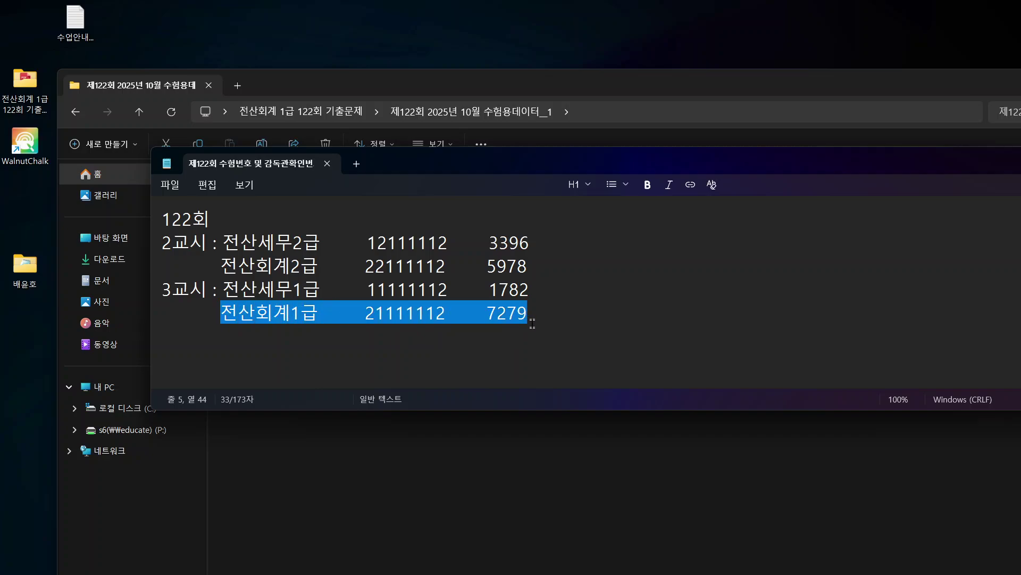
left_click(430, 86)
double_click(250, 213)
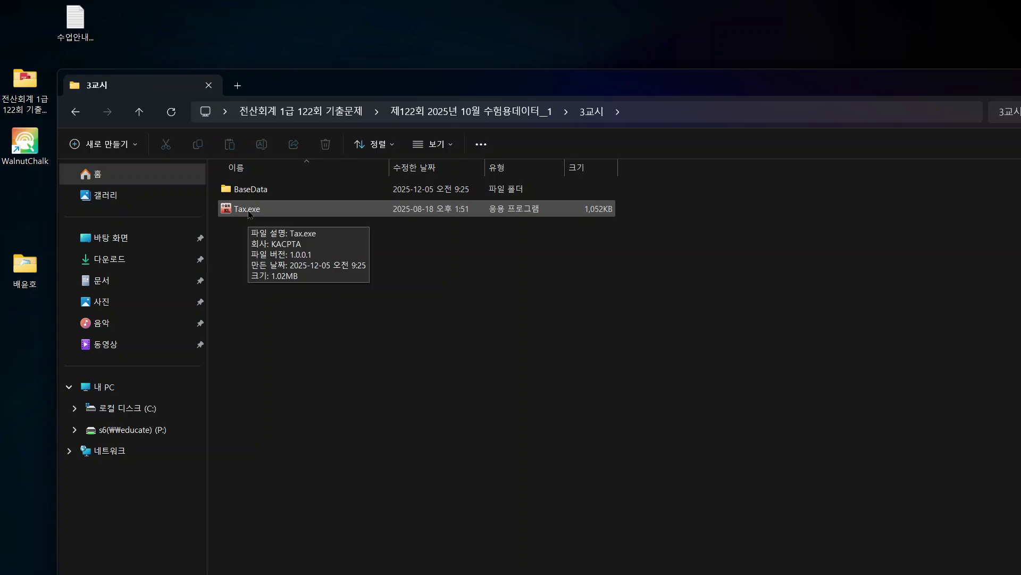
Step: Install base data using the 전산회계1급 exam number from Notepad and the candidate's name
left_click(250, 210)
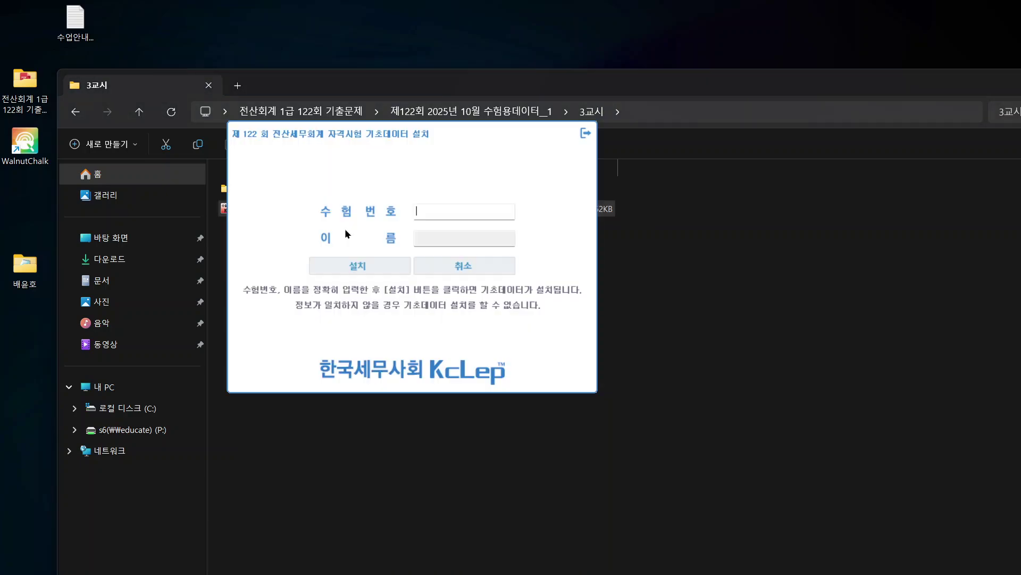
key("alt+Tab")
left_click(384, 309)
double_click(363, 312)
key("ctrl+c")
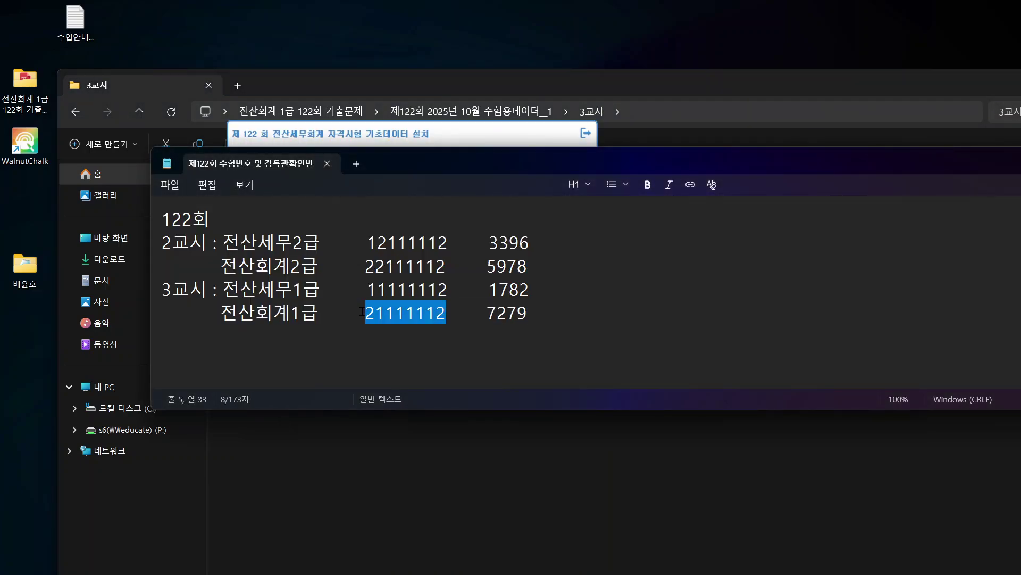
key("alt+Tab")
key("ctrl+v")
key("Tab")
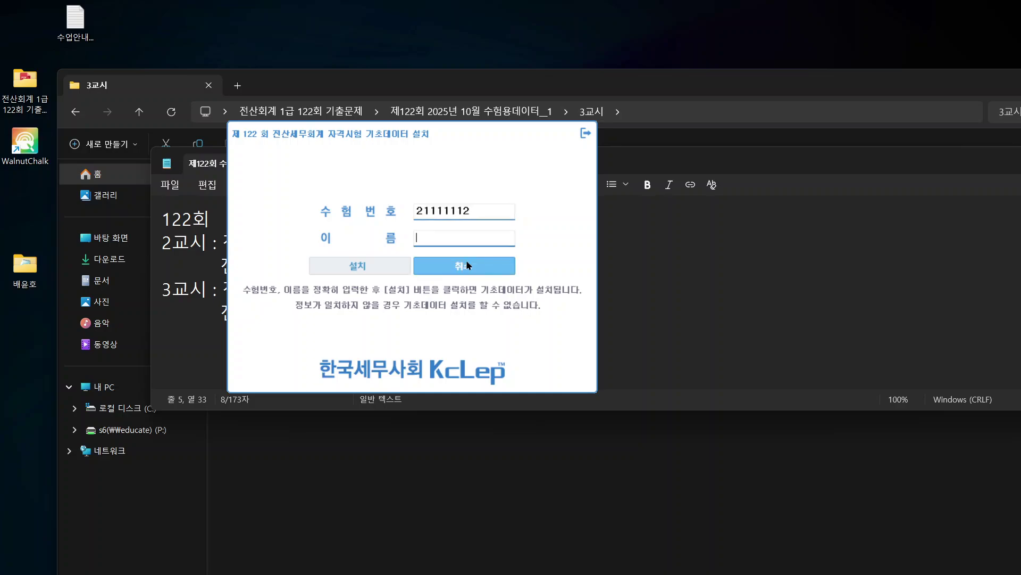
left_click(706, 267)
key("alt+Tab")
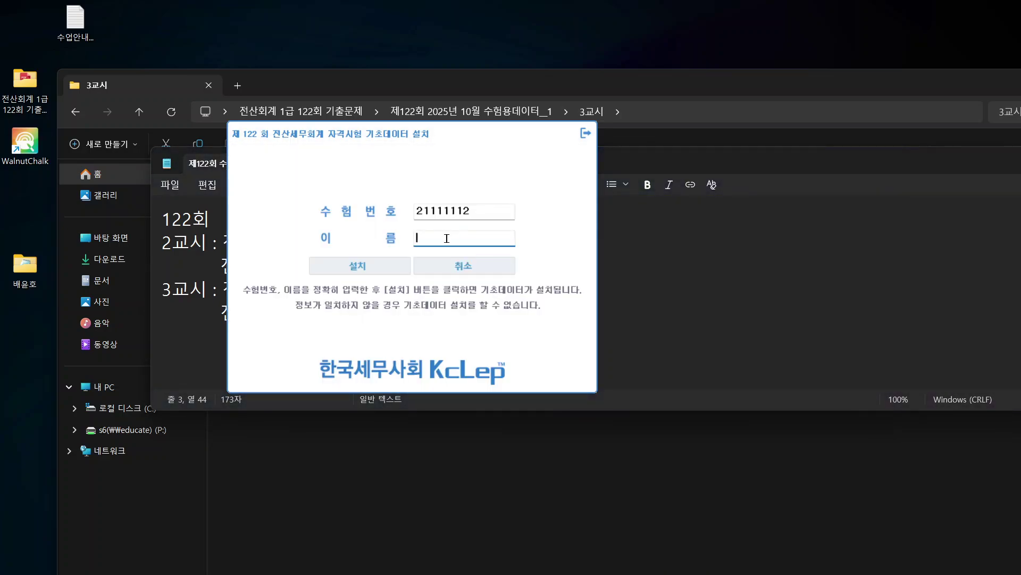
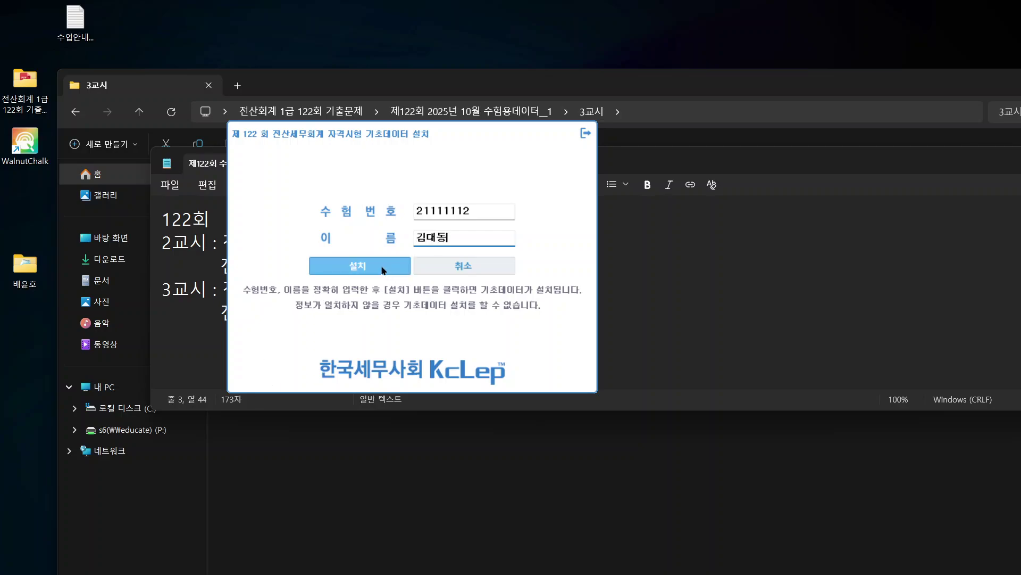
left_click(382, 270)
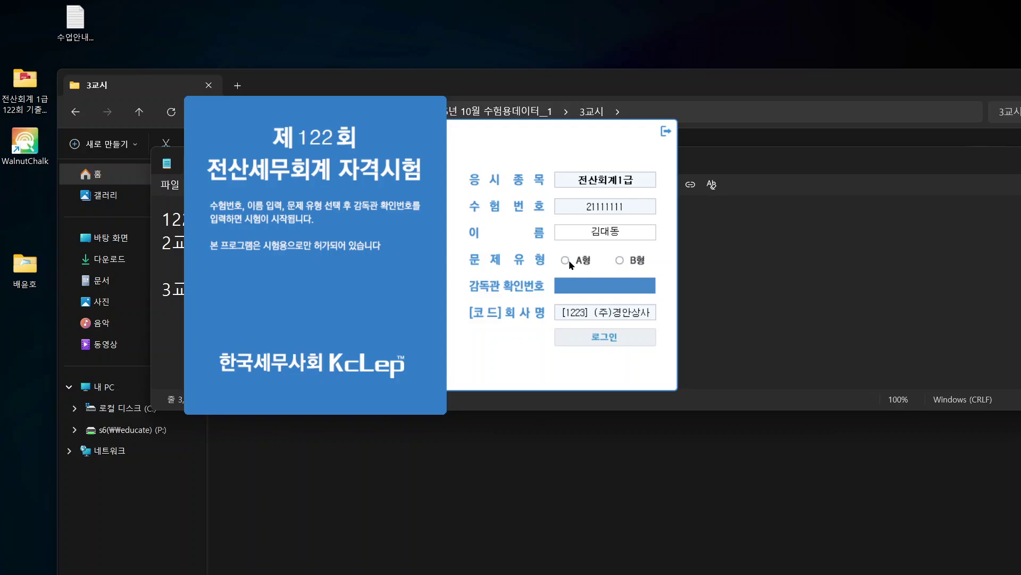
Step: Log in as A형 by pasting the supervisor confirmation code copied from Notepad
left_click(564, 260)
left_click(778, 305)
left_click_drag(528, 313, 487, 320)
key("ctrl+c")
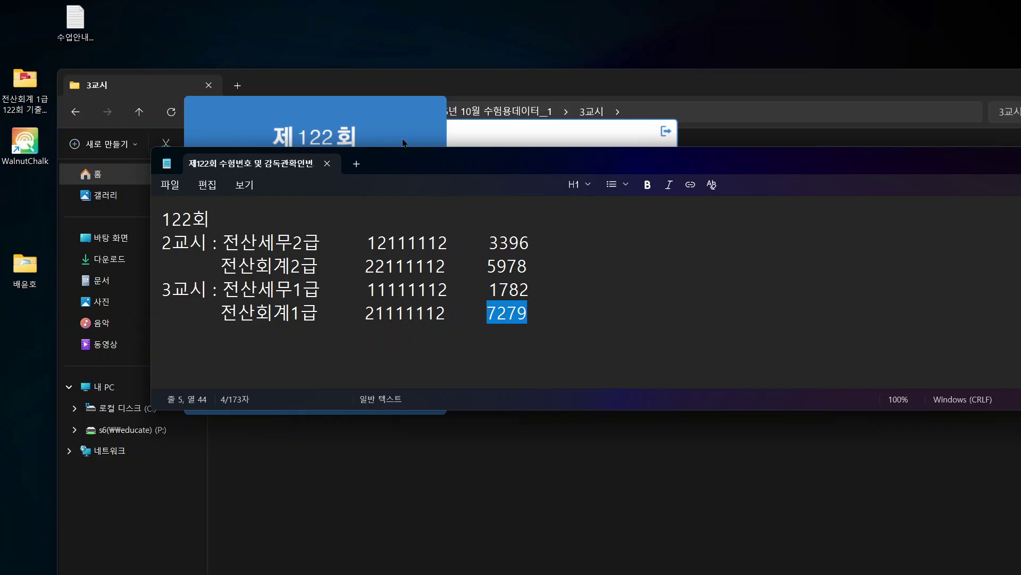
left_click(405, 142)
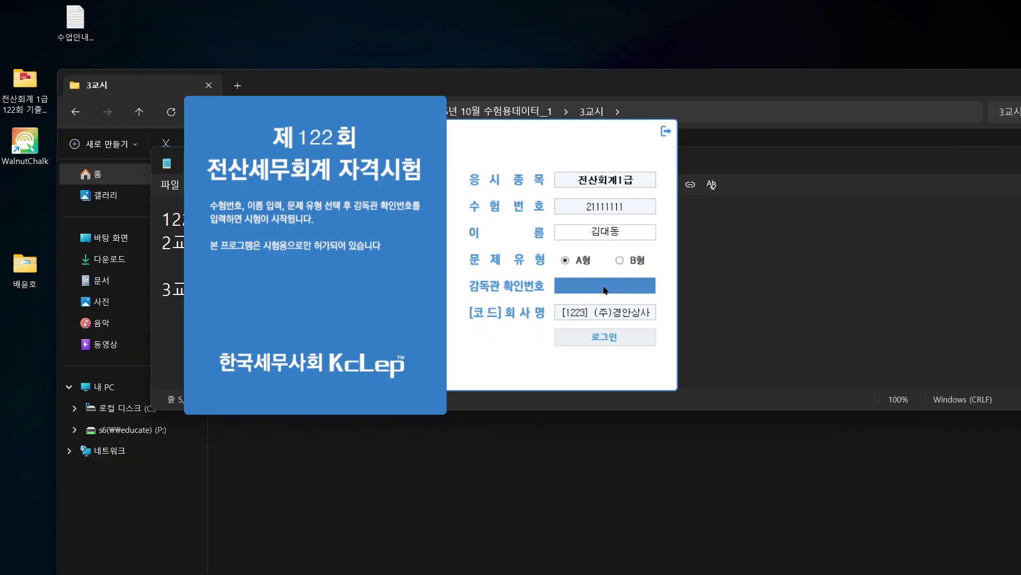
key("ctrl+v")
left_click(620, 343)
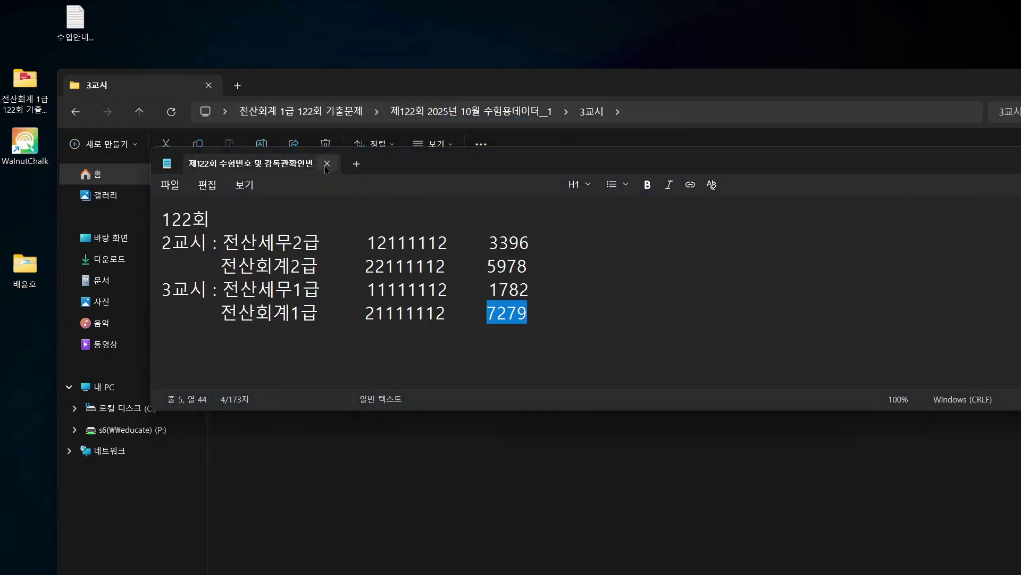
left_click(413, 91)
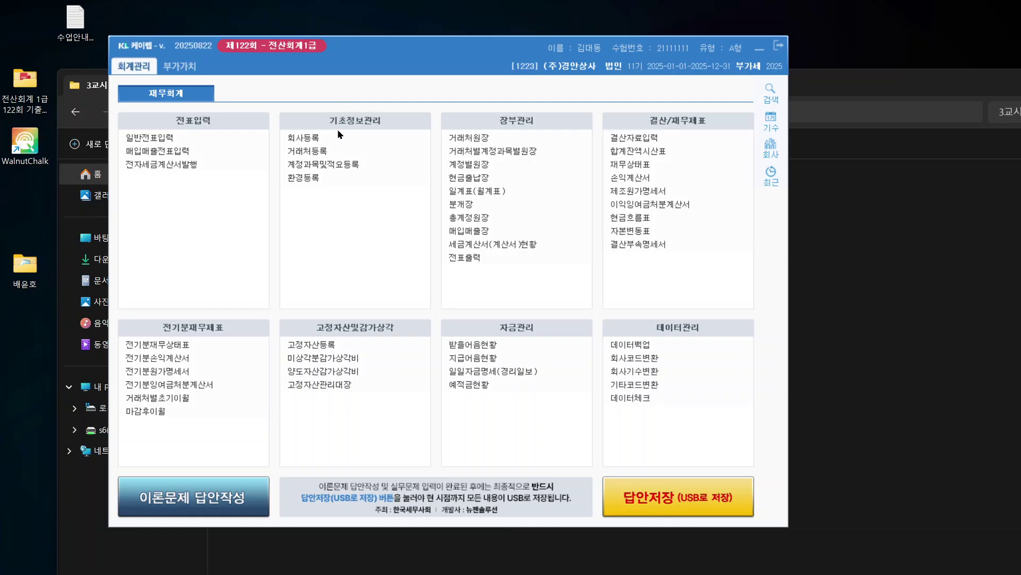
Step: Review the company details in the PDF: code 1223, business type, 제11기, 2025.1.1.~2025.12.31
key("alt+Tab")
scroll(345, 184, "down", 2)
scroll(359, 238, "down", 2)
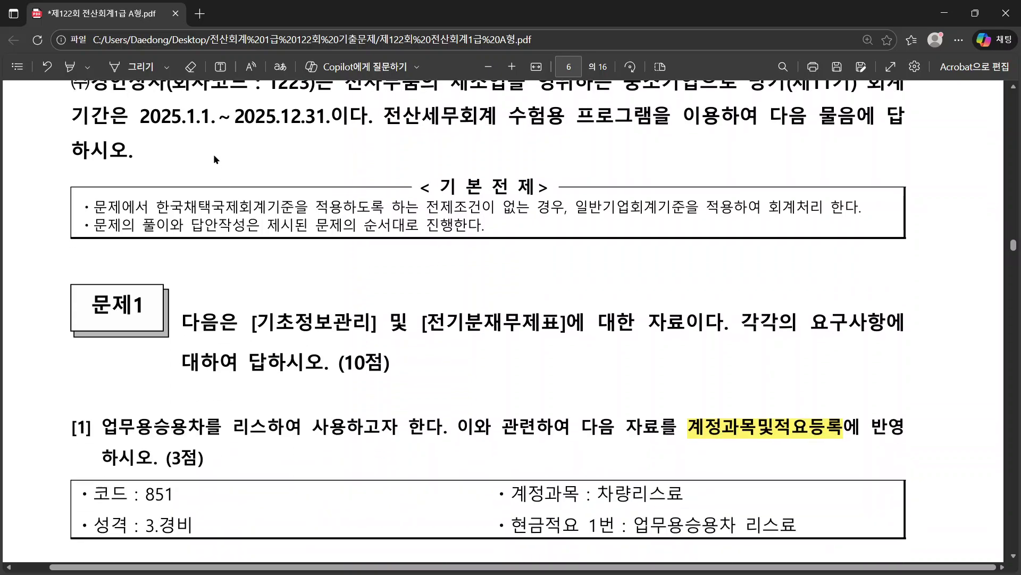
scroll(213, 154, "up", 1)
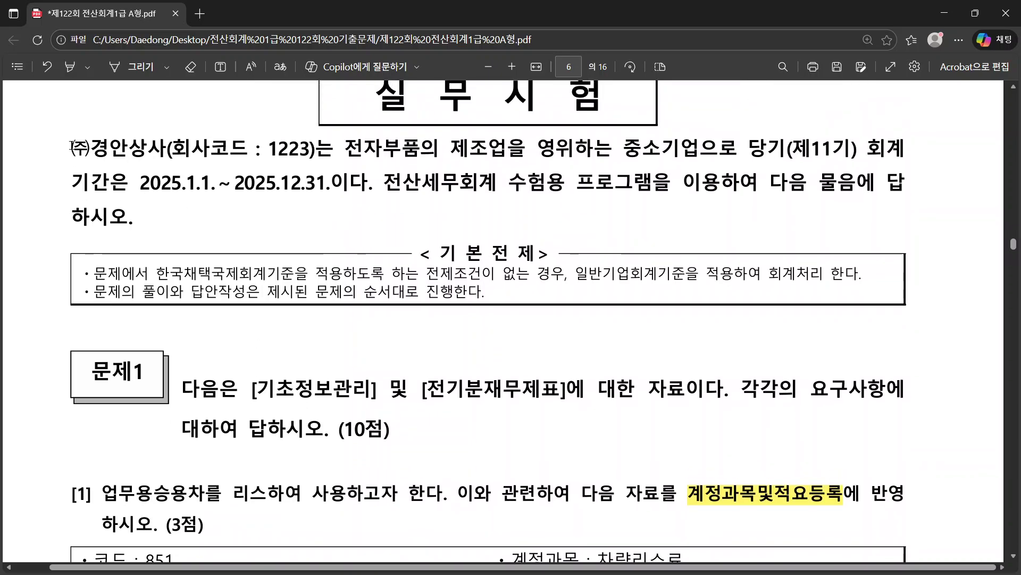
left_click_drag(73, 146, 340, 151)
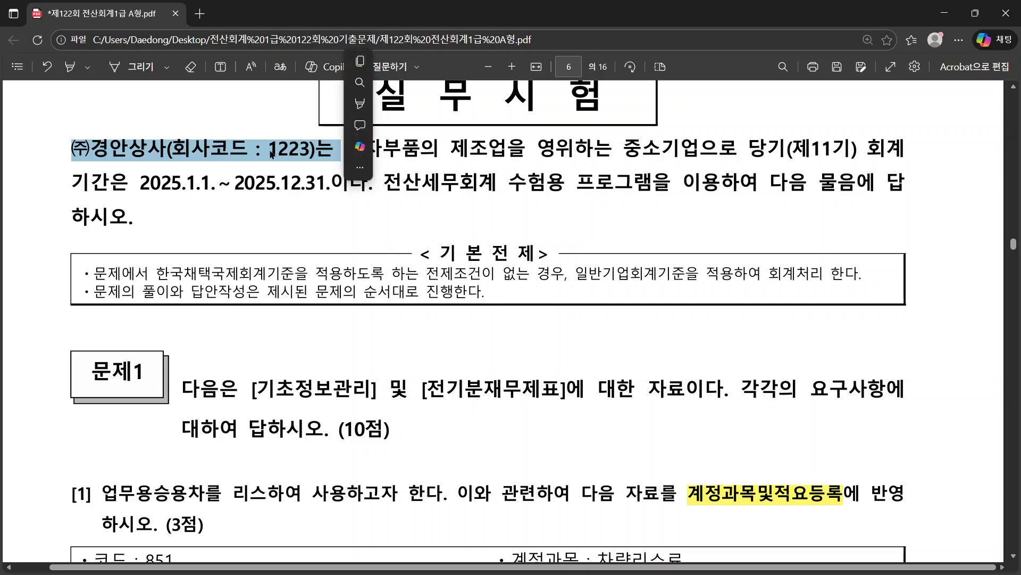
left_click(321, 151)
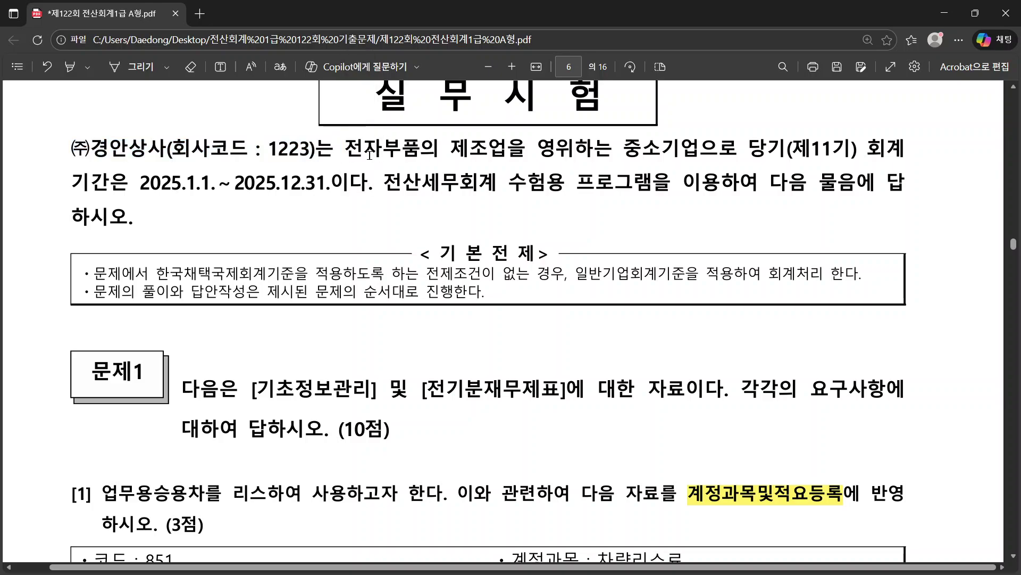
left_click_drag(347, 149, 593, 152)
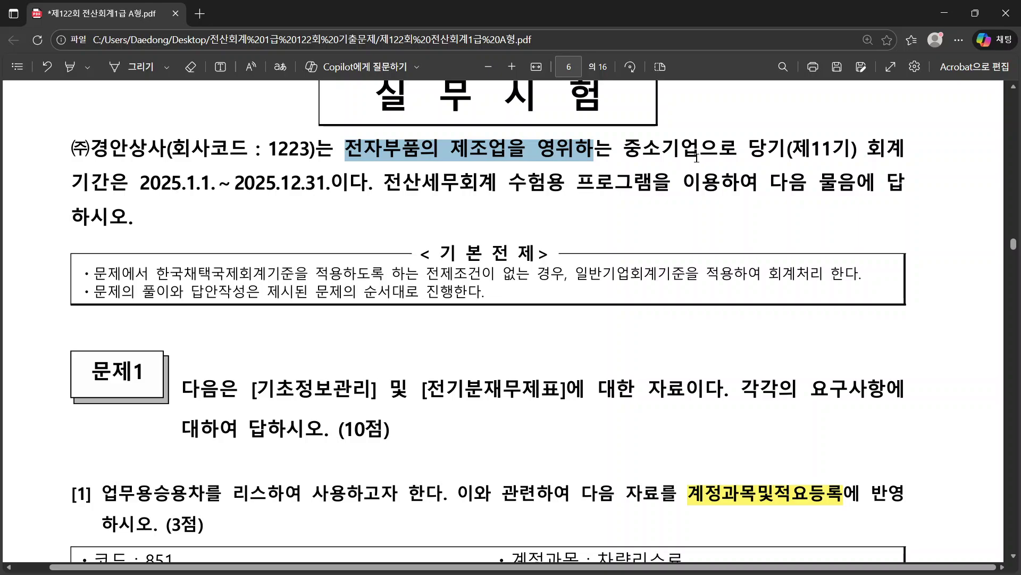
left_click_drag(855, 151, 791, 151)
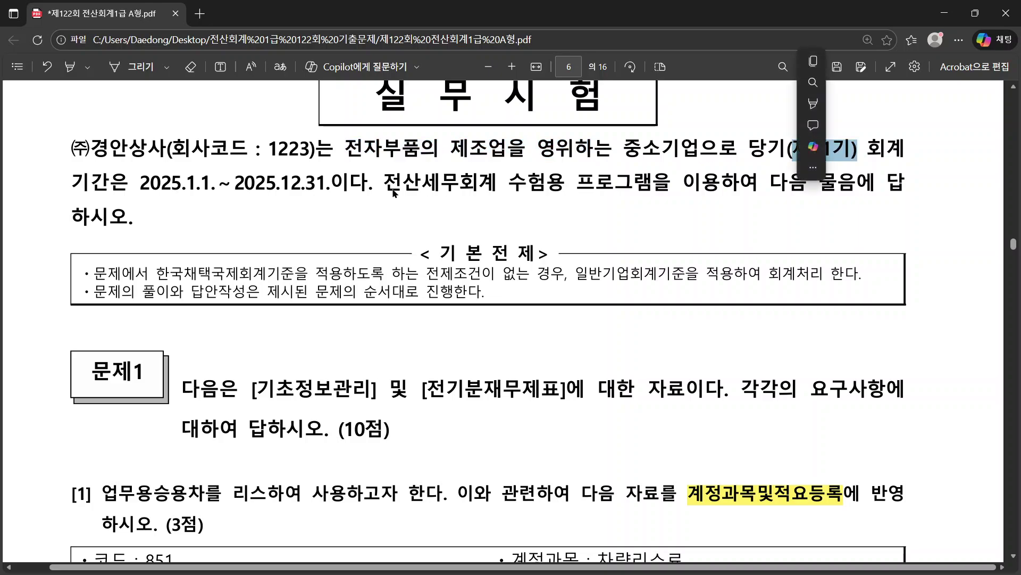
left_click_drag(142, 183, 327, 183)
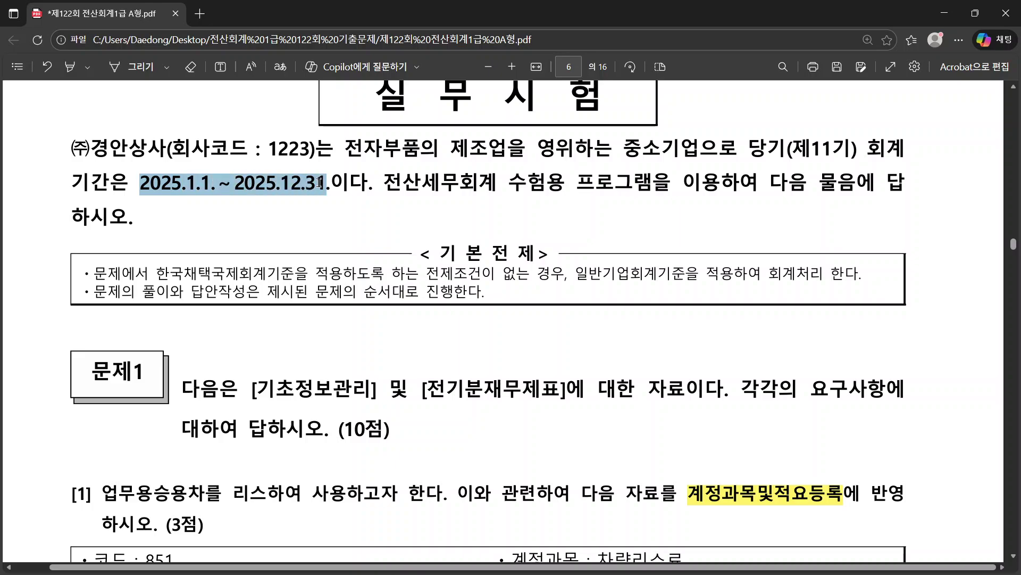
left_click(398, 219)
Step: Read the 문제1 instructions covering [전기분재무제표]
scroll(877, 228, "down", 3)
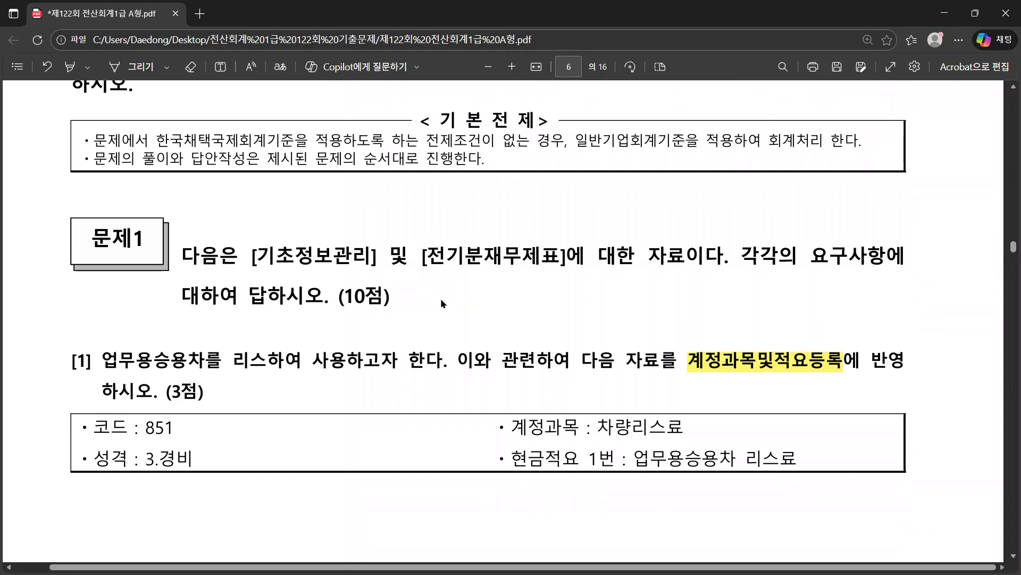
scroll(246, 283, "down", 2)
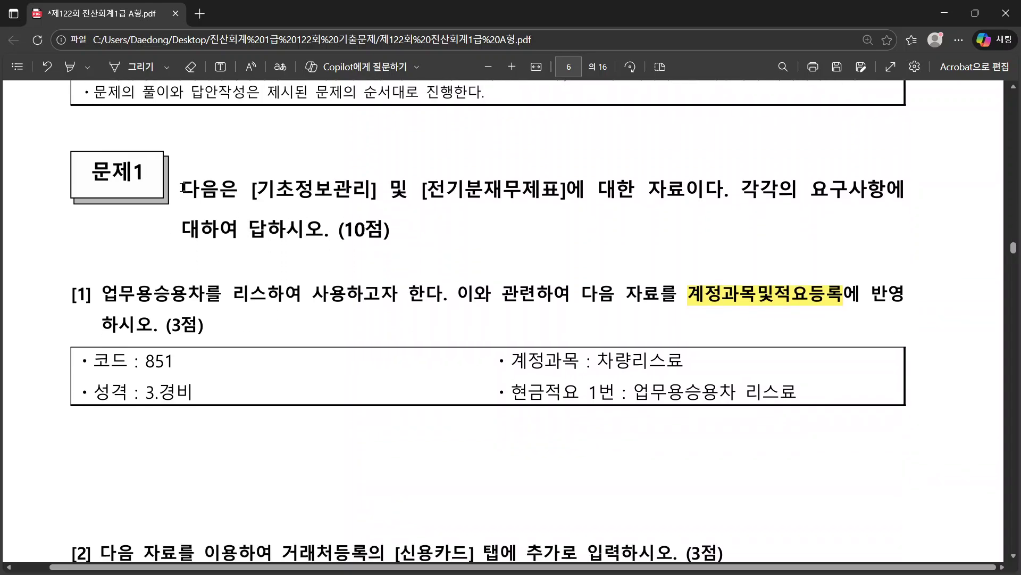
left_click_drag(182, 187, 399, 192)
left_click_drag(483, 194, 580, 195)
left_click(692, 212)
Step: Read question [1]'s 계정과목및적요등록 data for account 851, then return to KcLep
scroll(541, 189, "down", 2)
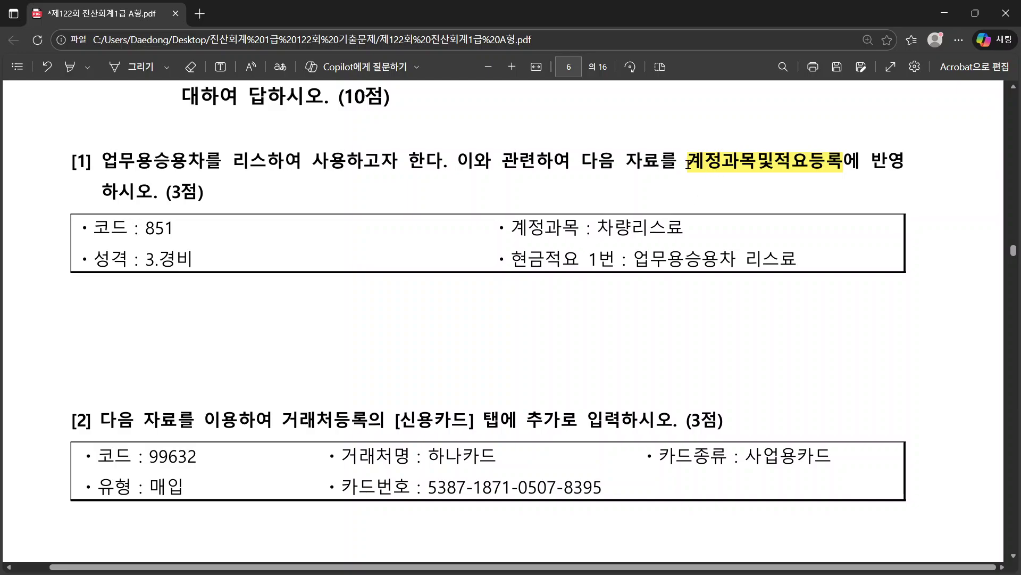
left_click_drag(689, 163, 844, 163)
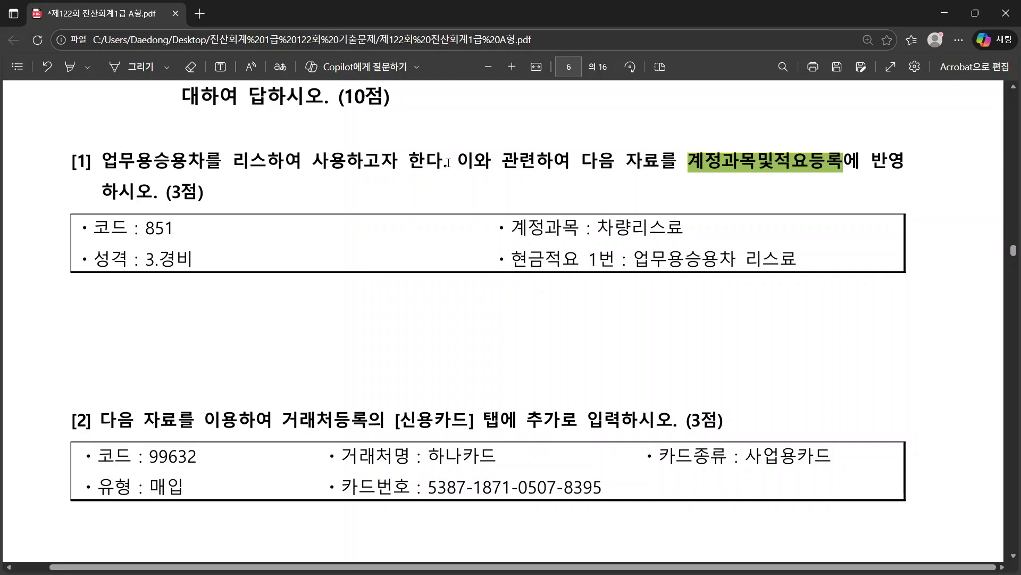
left_click_drag(449, 161, 98, 161)
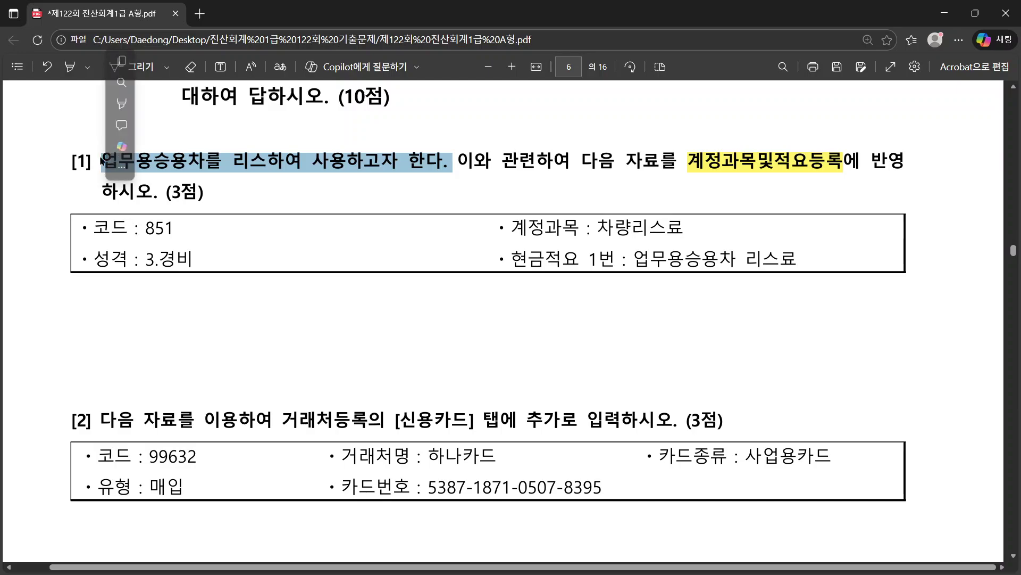
left_click(321, 166)
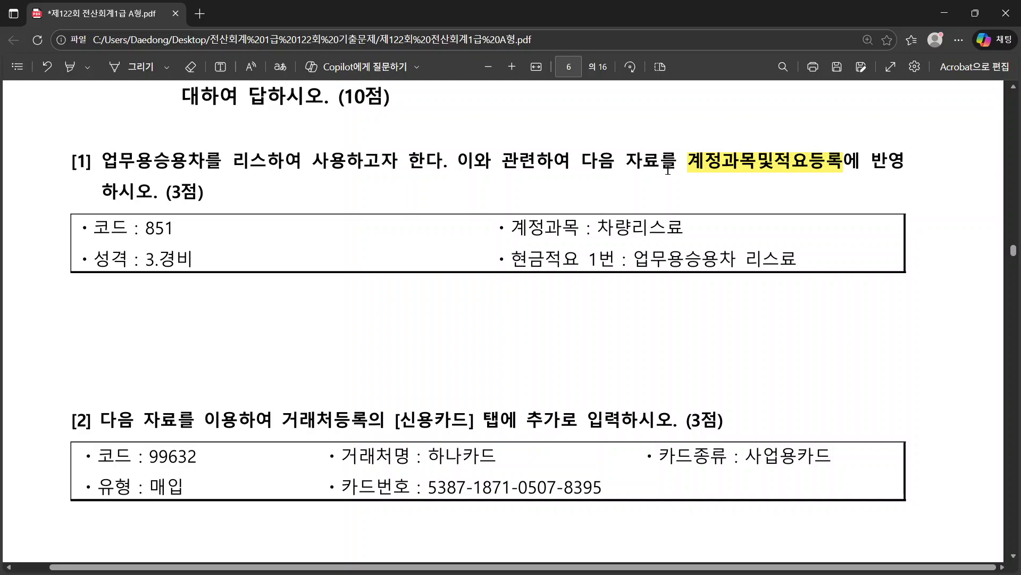
left_click_drag(699, 163, 846, 160)
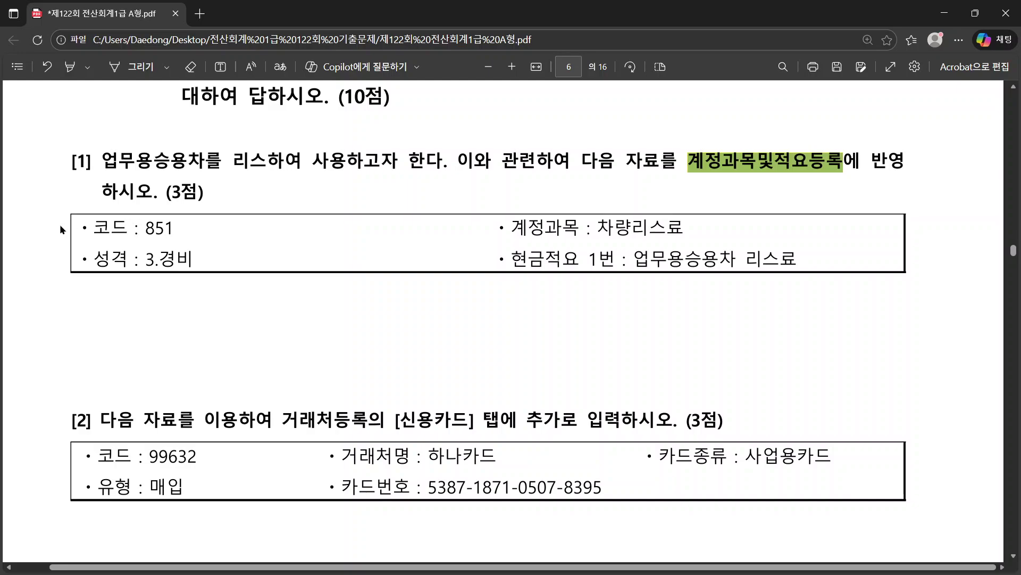
left_click_drag(59, 224, 145, 229)
left_click_drag(431, 222, 793, 266)
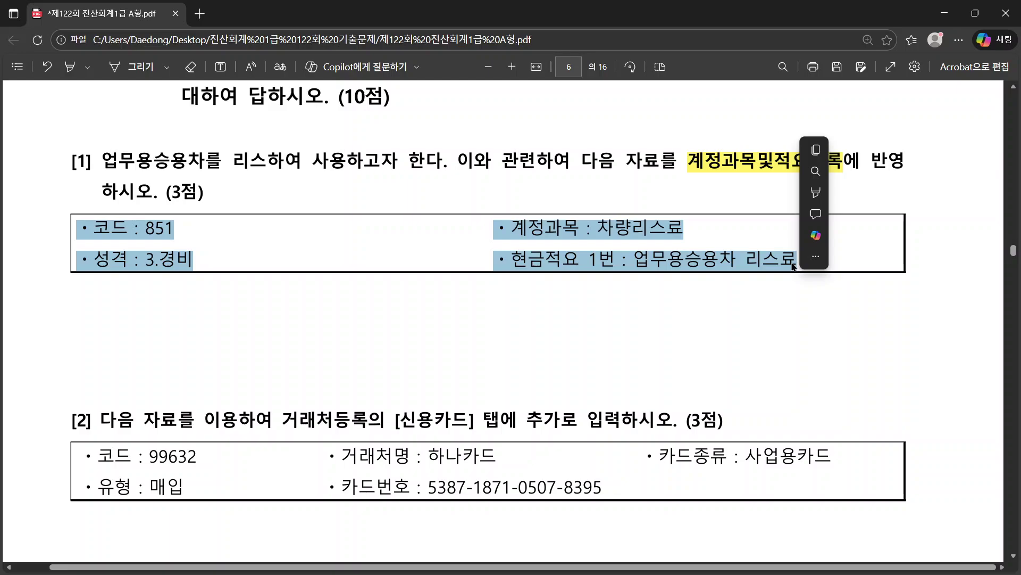
key("alt+Tab")
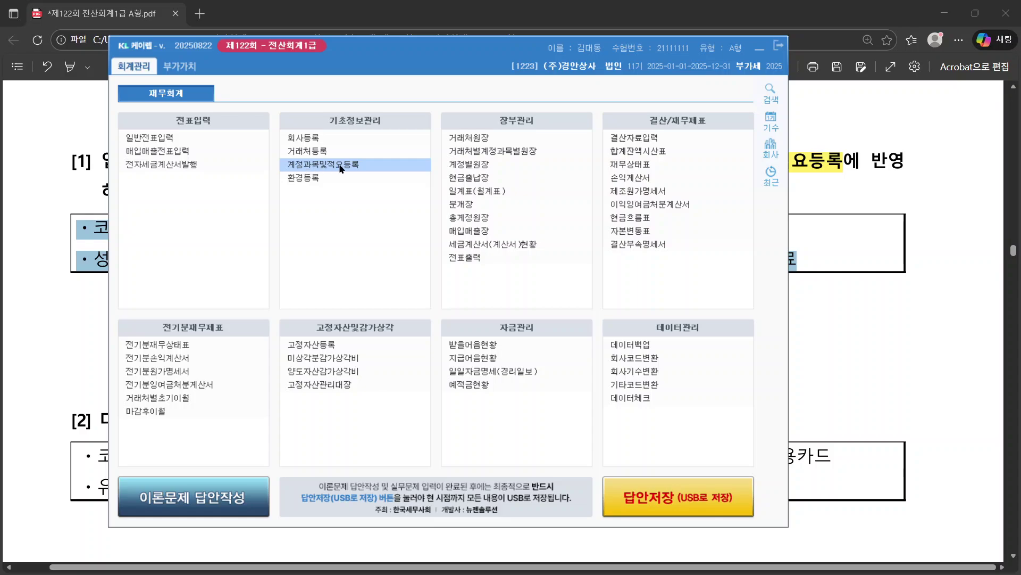
Step: Search the menus for 계정 and open 1011 계정과목및적요등록, moving its window up-left
left_click(341, 168)
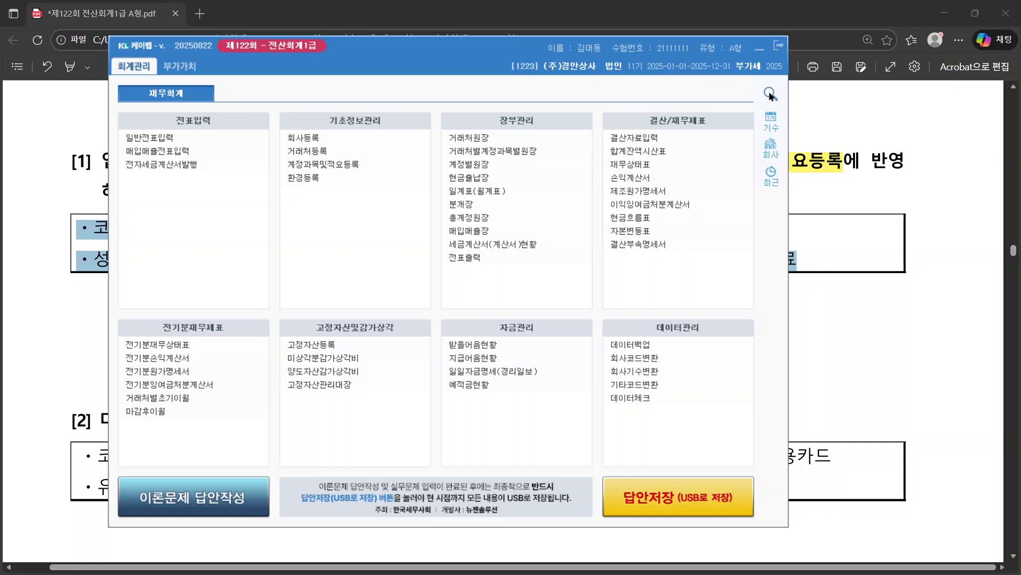
left_click(770, 94)
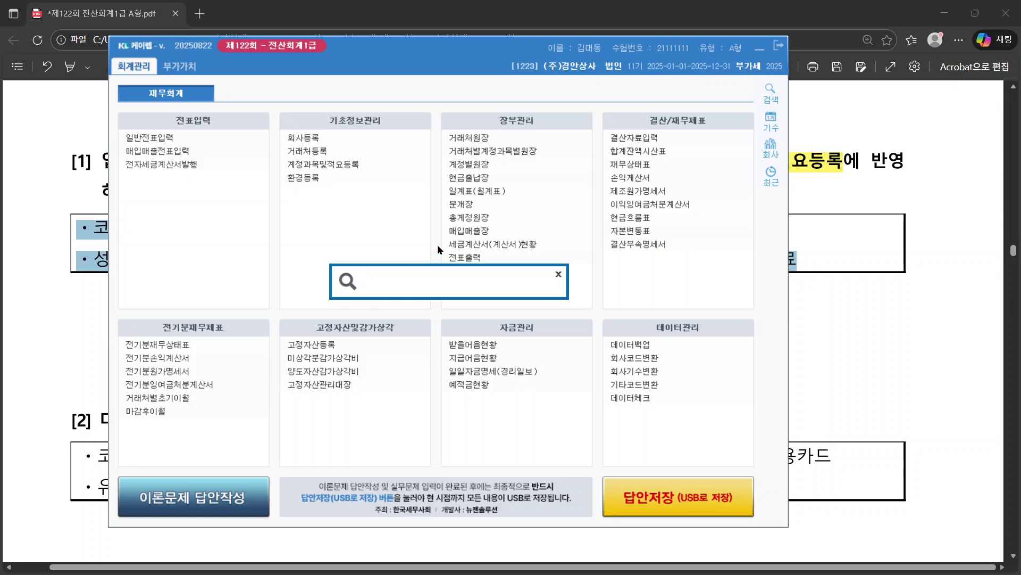
type("계정")
key("Return")
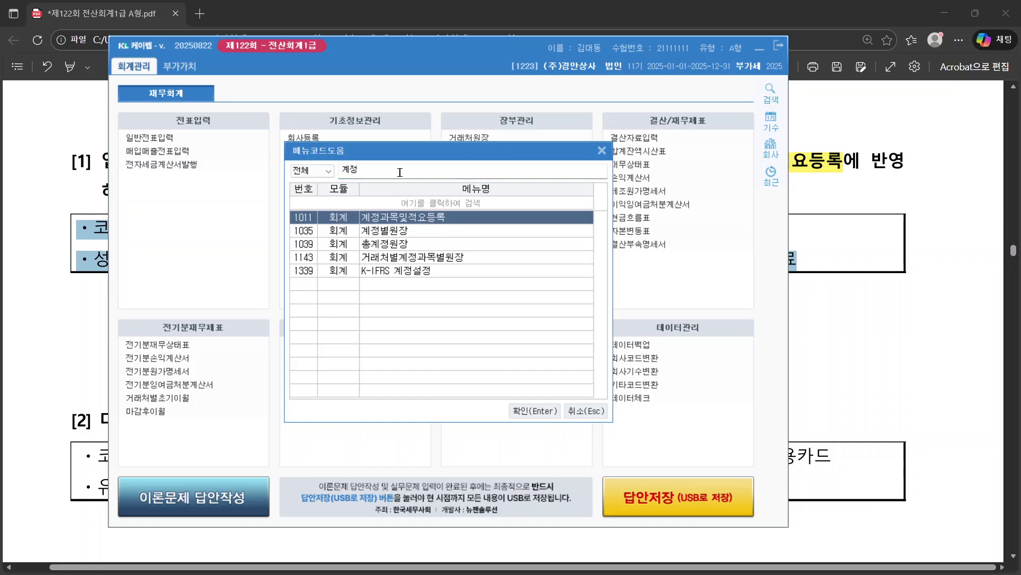
left_click(989, 279)
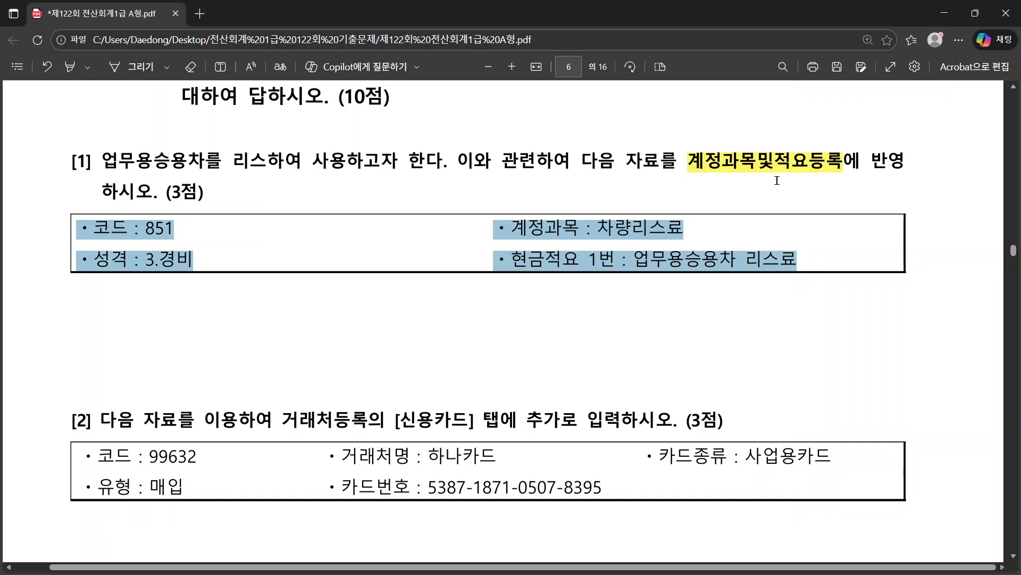
left_click_drag(679, 162, 727, 185)
key("alt+Tab")
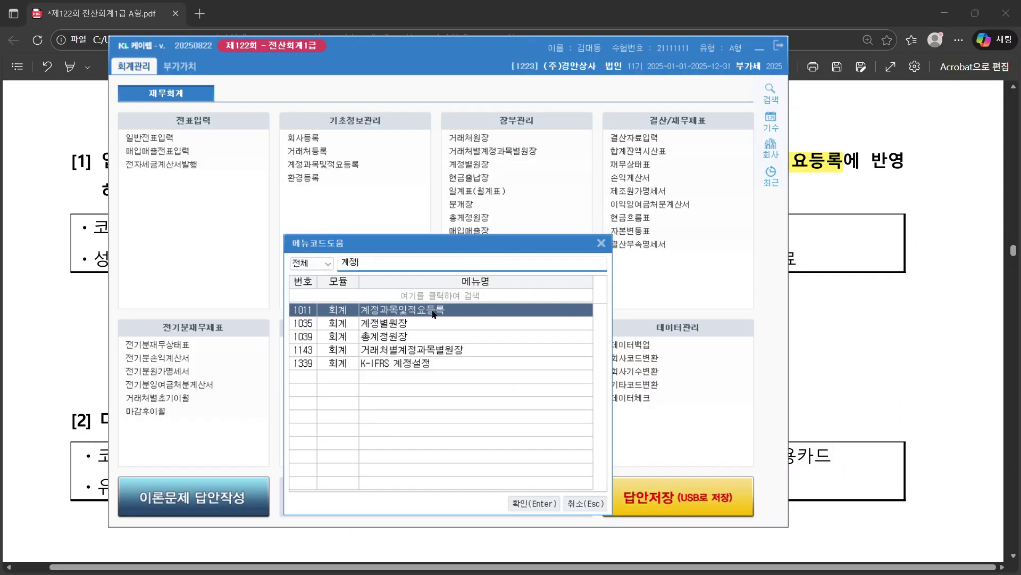
key("Return")
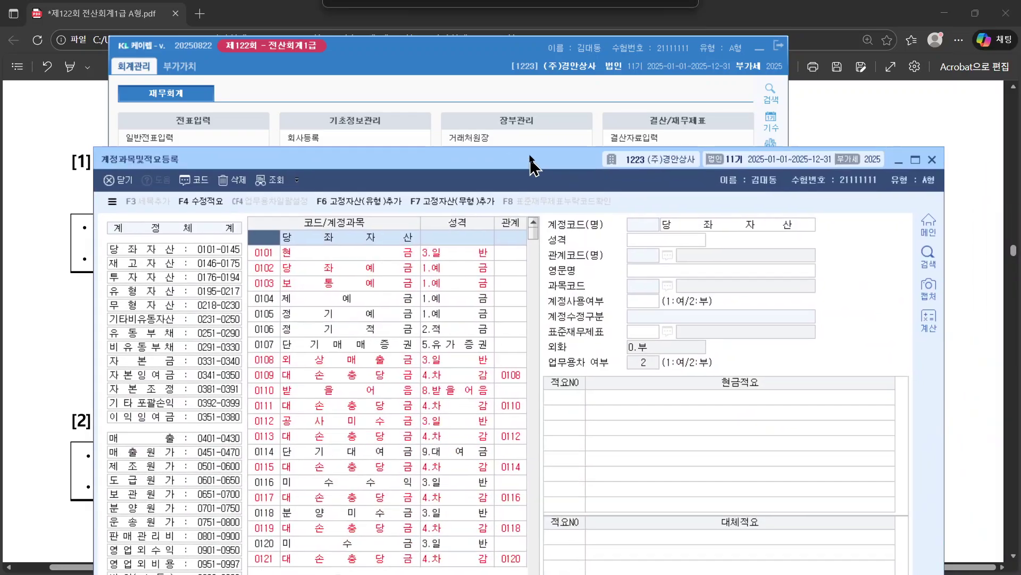
left_click_drag(530, 162, 514, 28)
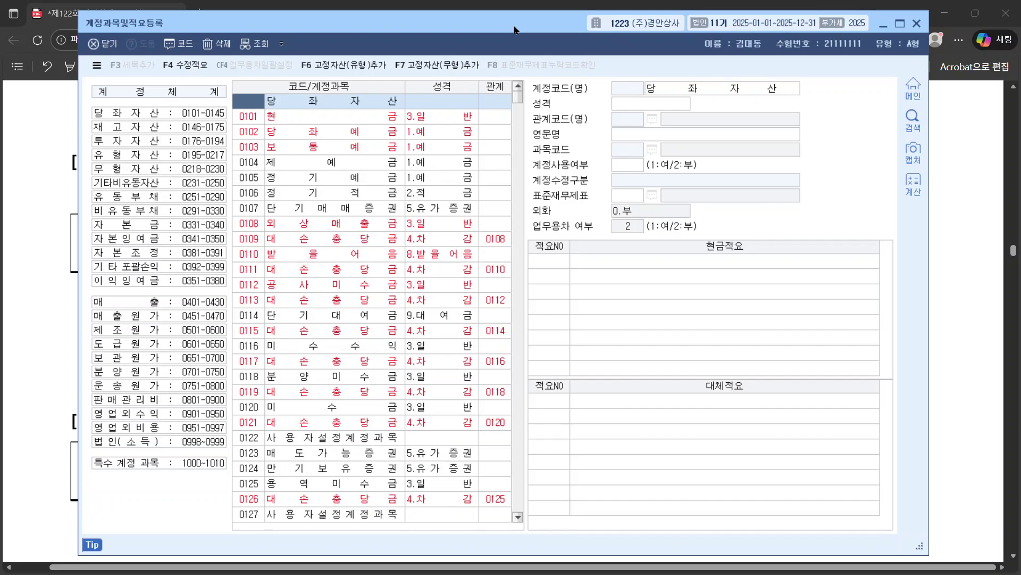
Step: Pick out code 851 and account name 차량리스료 in question [1] of the PDF
left_click(27, 276)
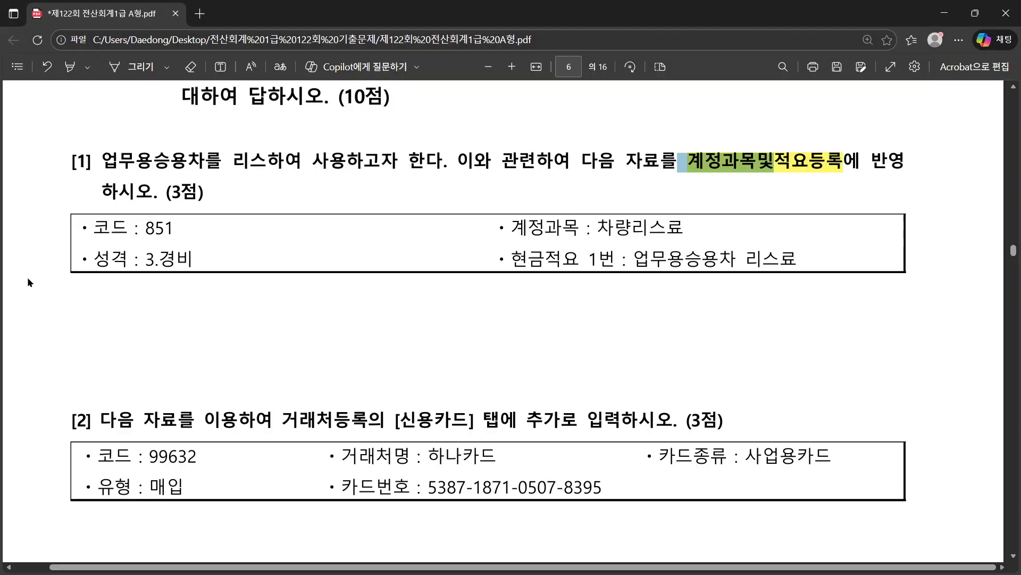
left_click_drag(85, 229, 803, 266)
left_click(164, 224)
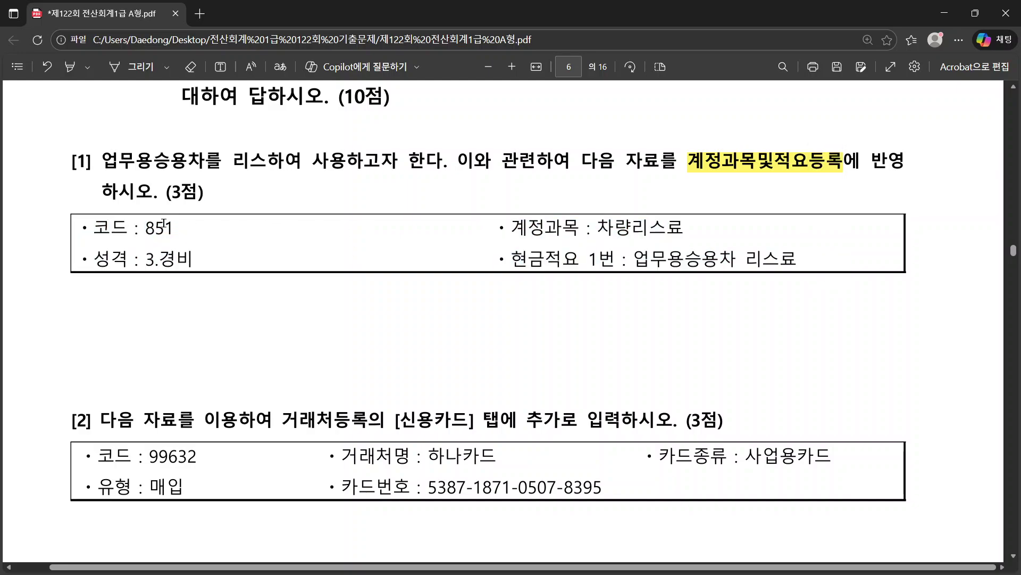
left_click_drag(175, 227, 145, 229)
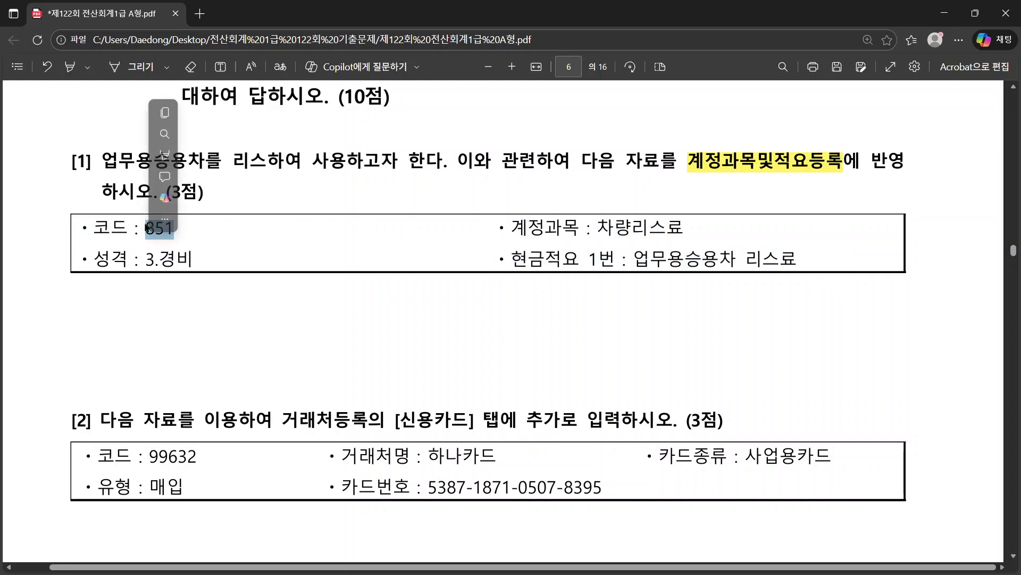
double_click(632, 226)
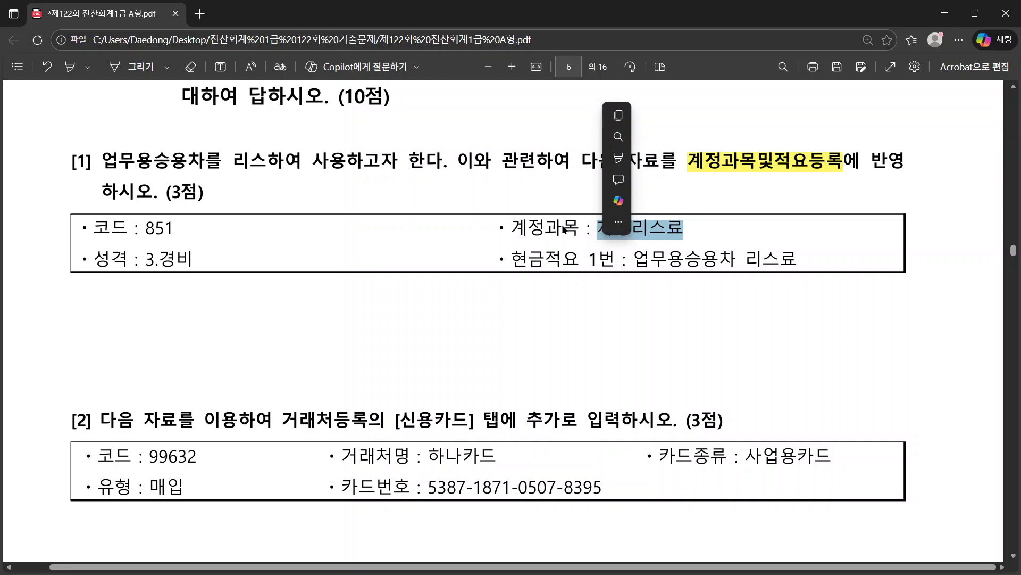
left_click_drag(145, 228, 174, 228)
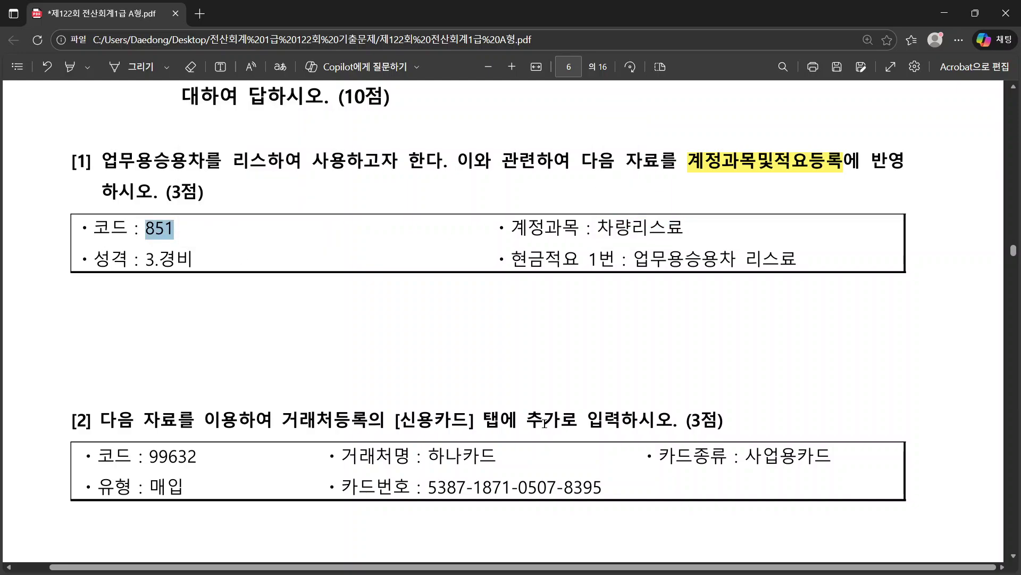
Step: Jump to account 0851 in the list, ready its name for editing, and copy 차량리스료
key("alt+Tab")
left_click(253, 212)
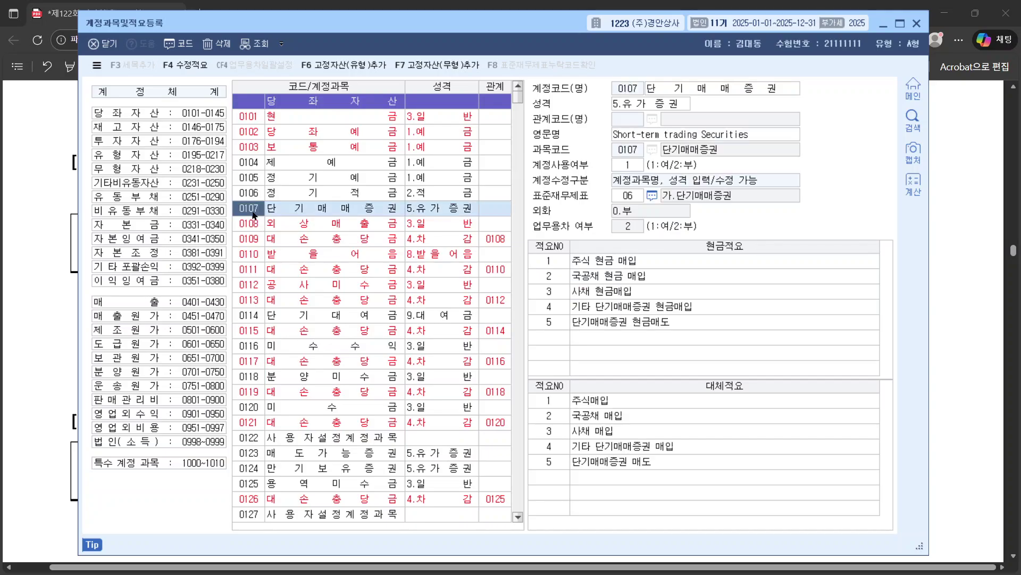
scroll(251, 215, "down", 10)
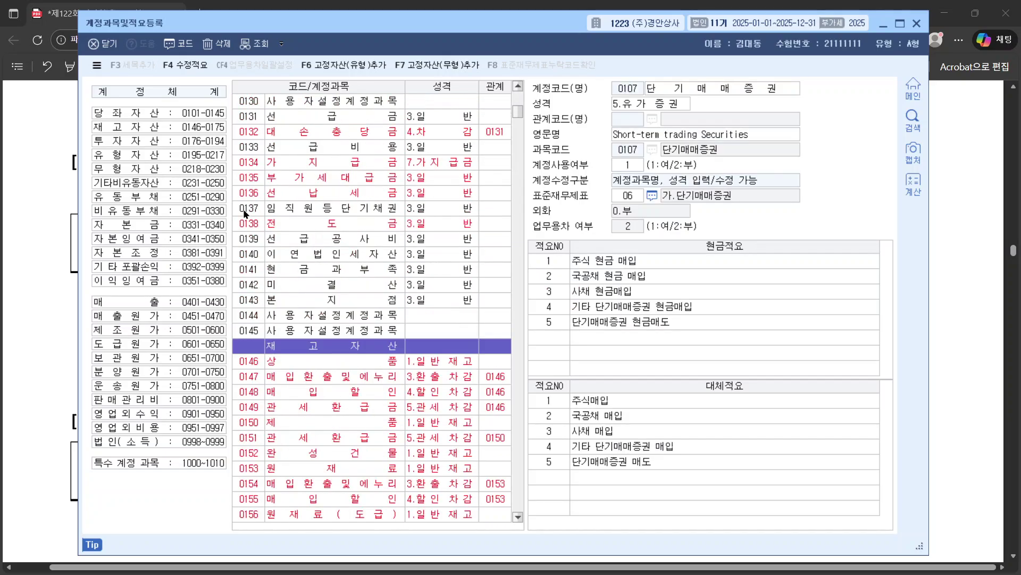
type("0851")
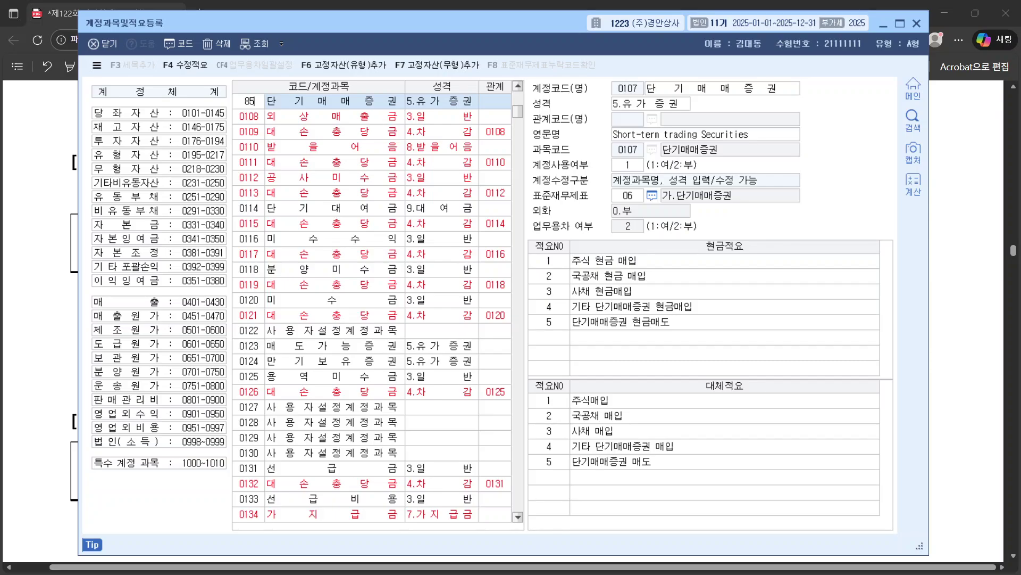
left_click(246, 212)
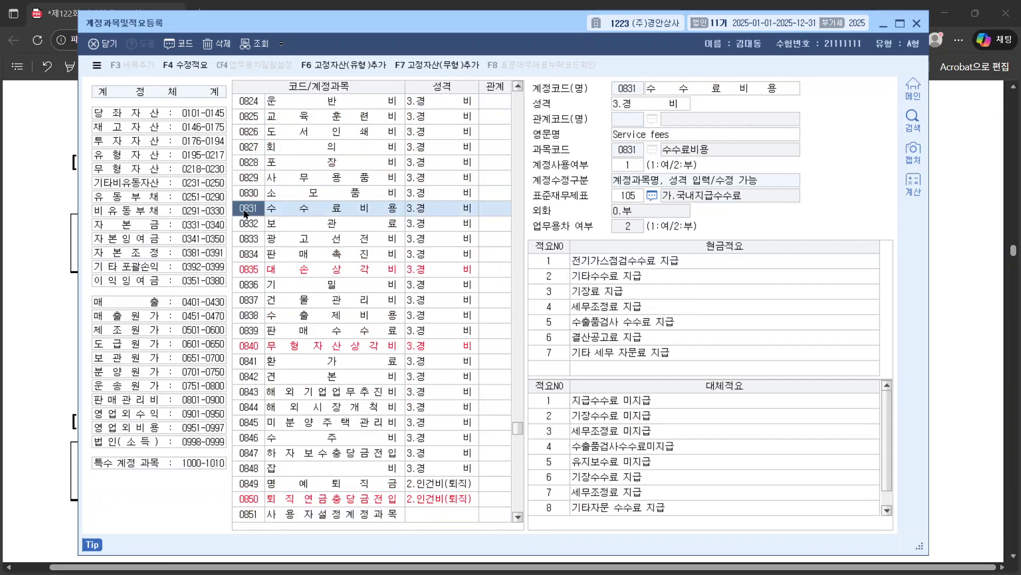
type("0851")
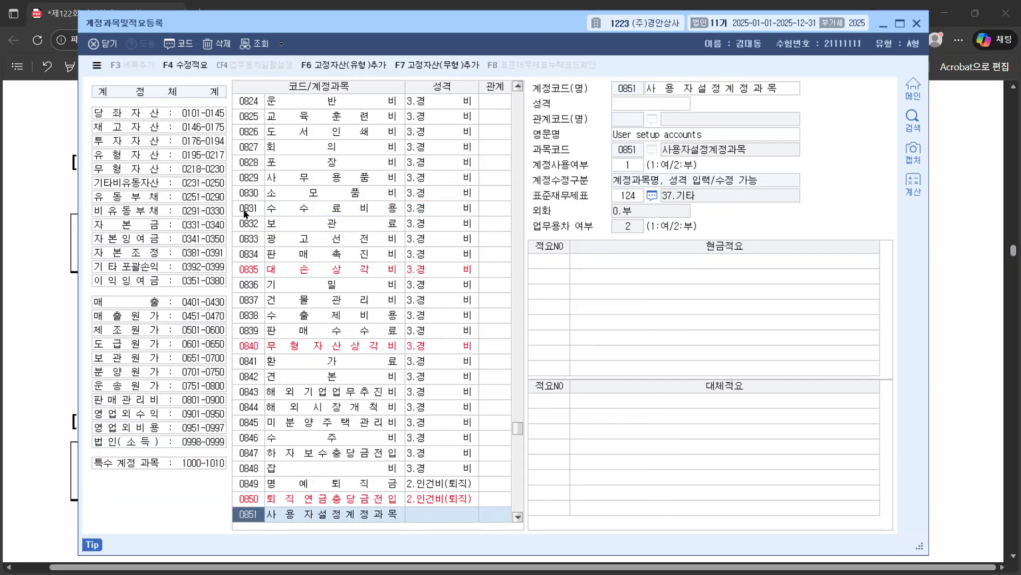
left_click(338, 518)
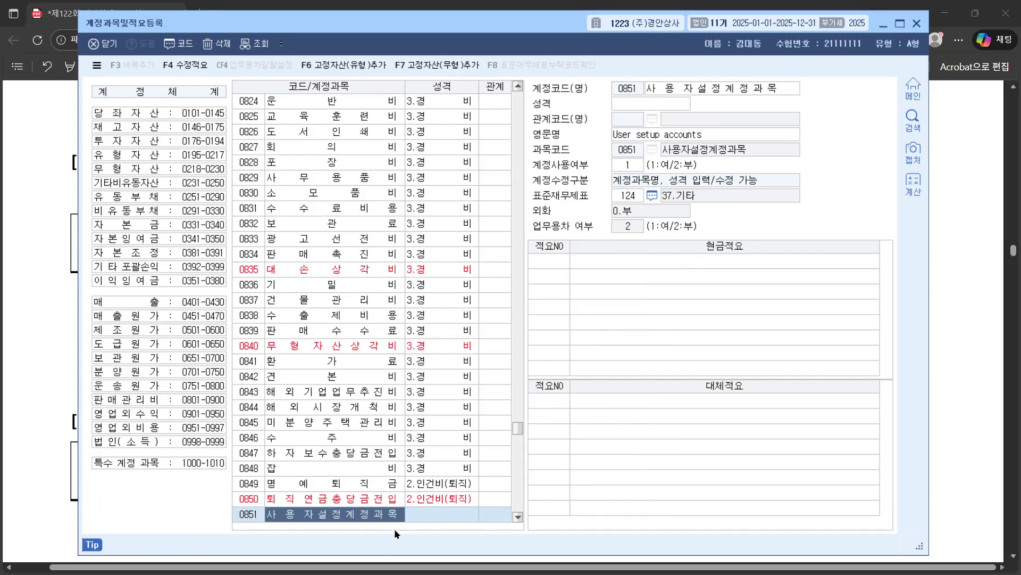
left_click(700, 95)
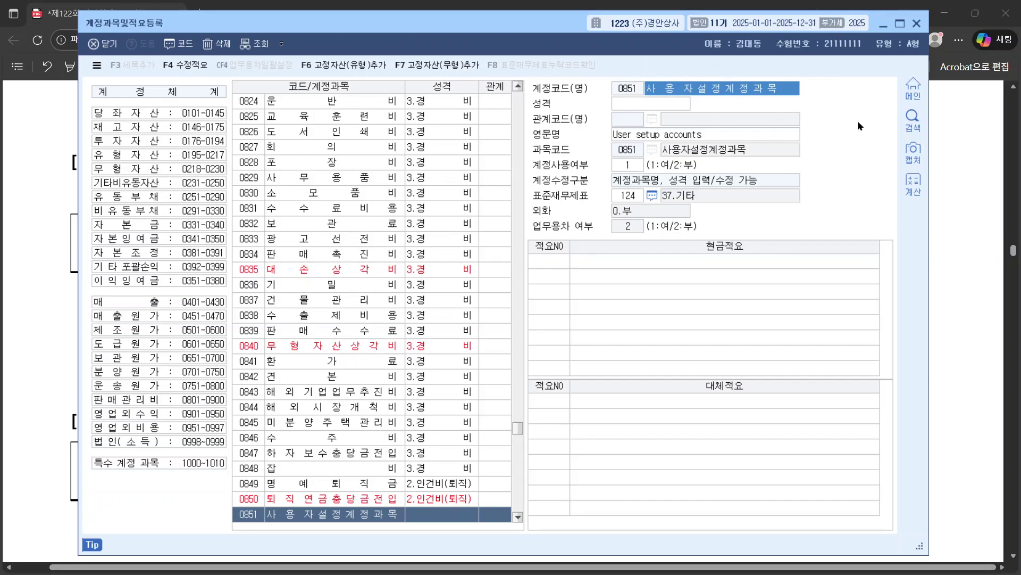
left_click(959, 191)
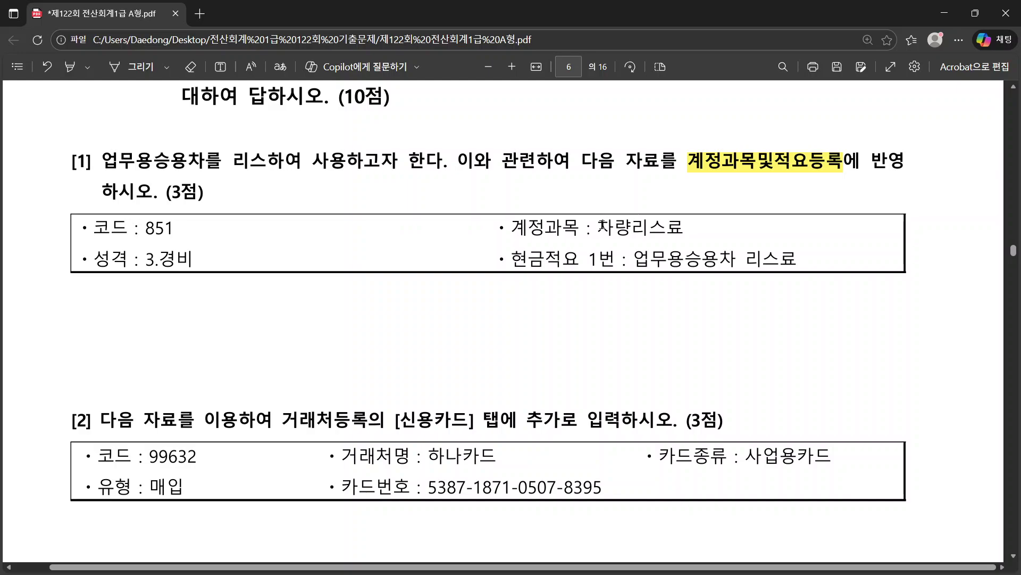
left_click_drag(599, 228, 687, 228)
key("ctrl+c")
Step: Rename account 0851 to 차량리스료 and set its 성격 to 3.경비
key("alt+Tab")
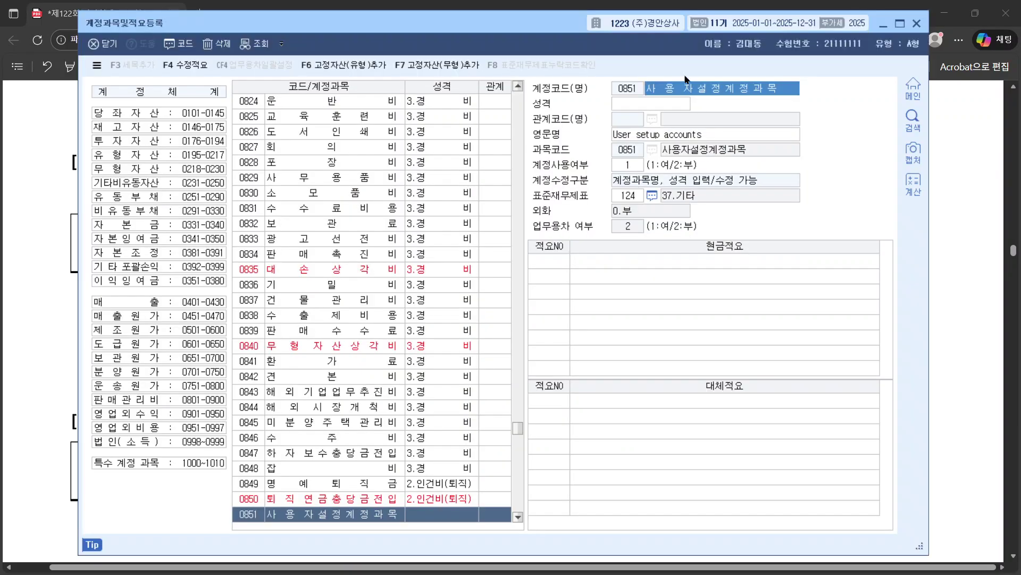
key("ctrl+v")
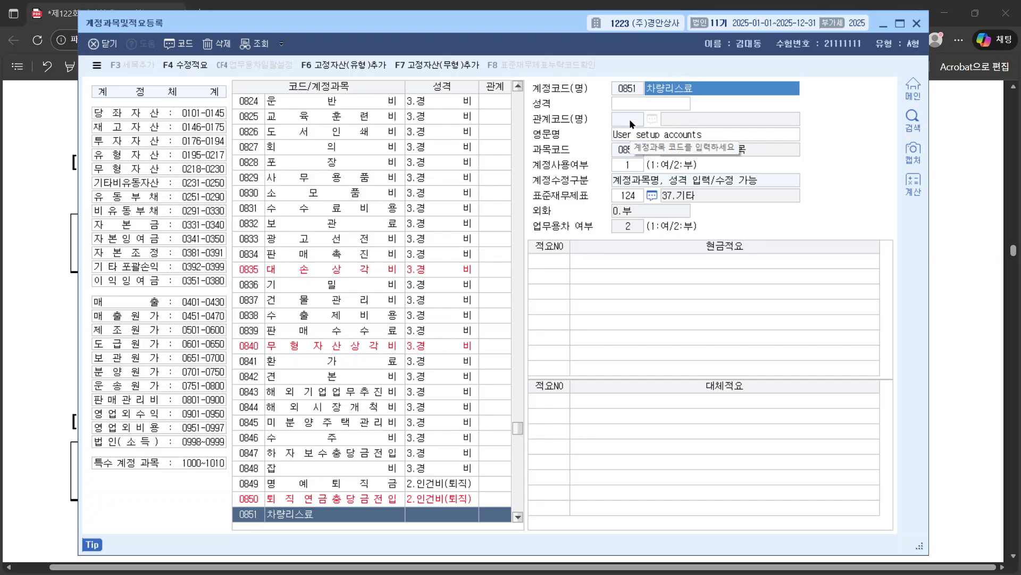
key("alt+Tab")
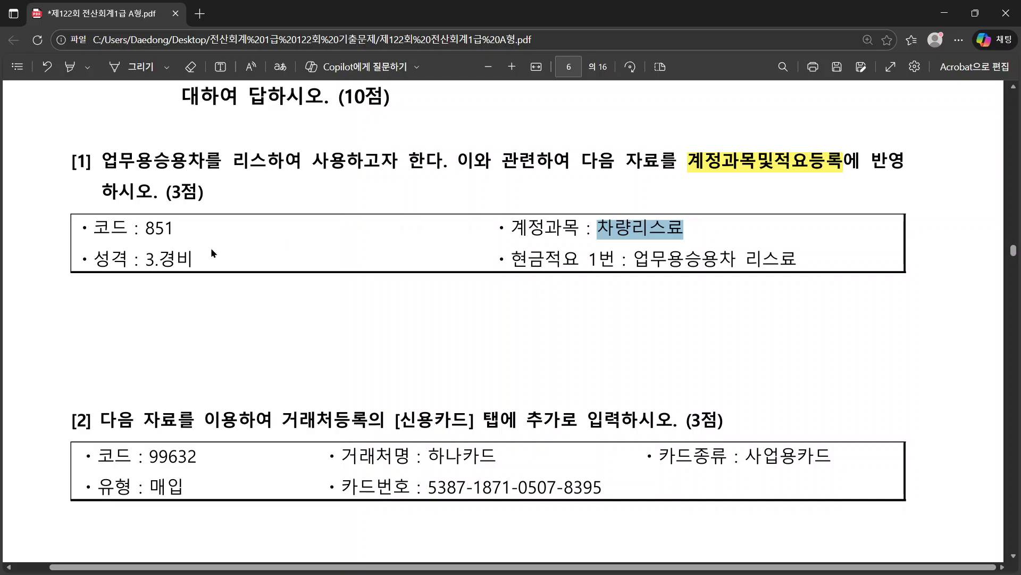
triple_click(210, 248)
key("alt+Tab")
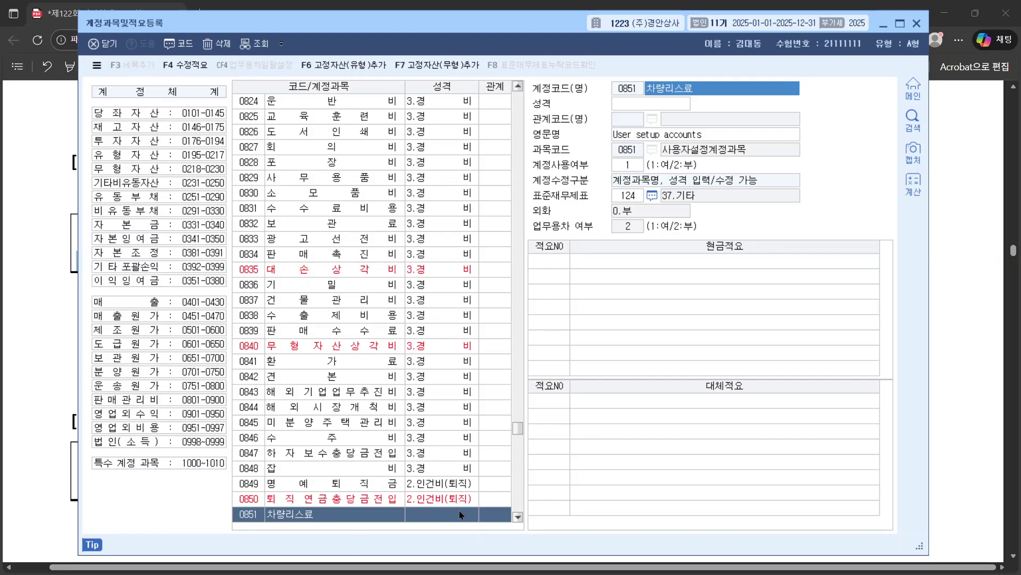
left_click(441, 518)
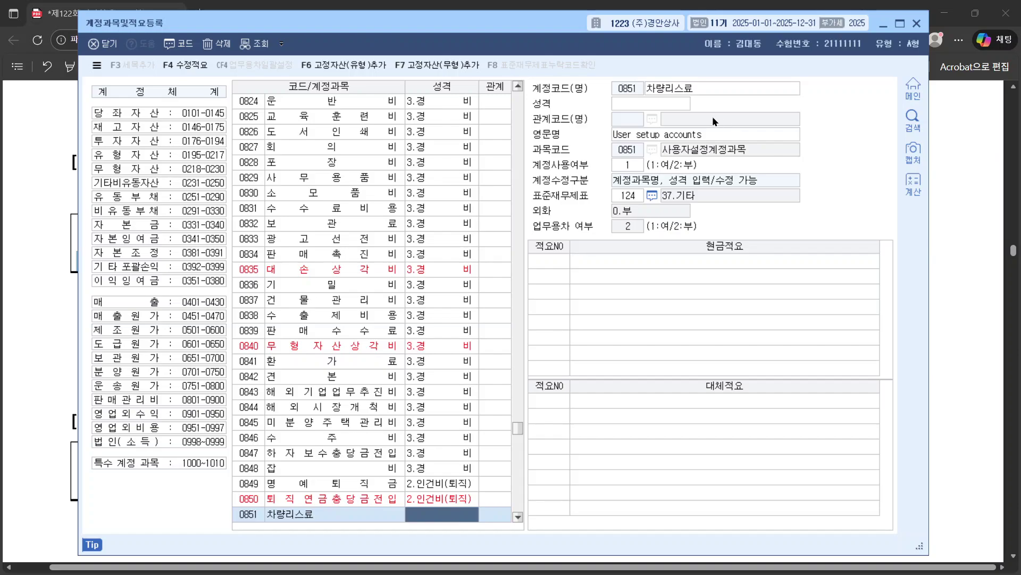
left_click(651, 102)
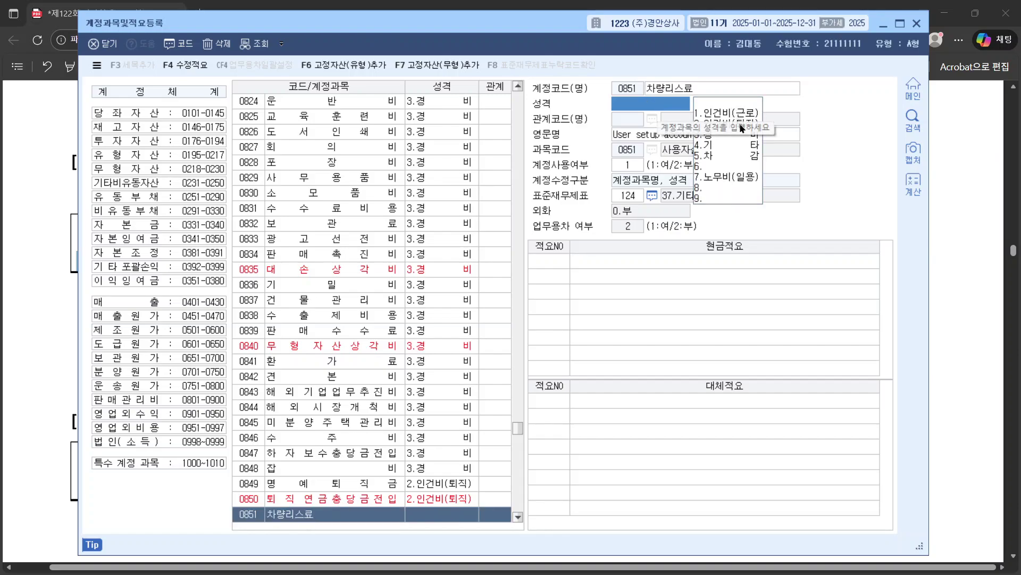
left_click(729, 133)
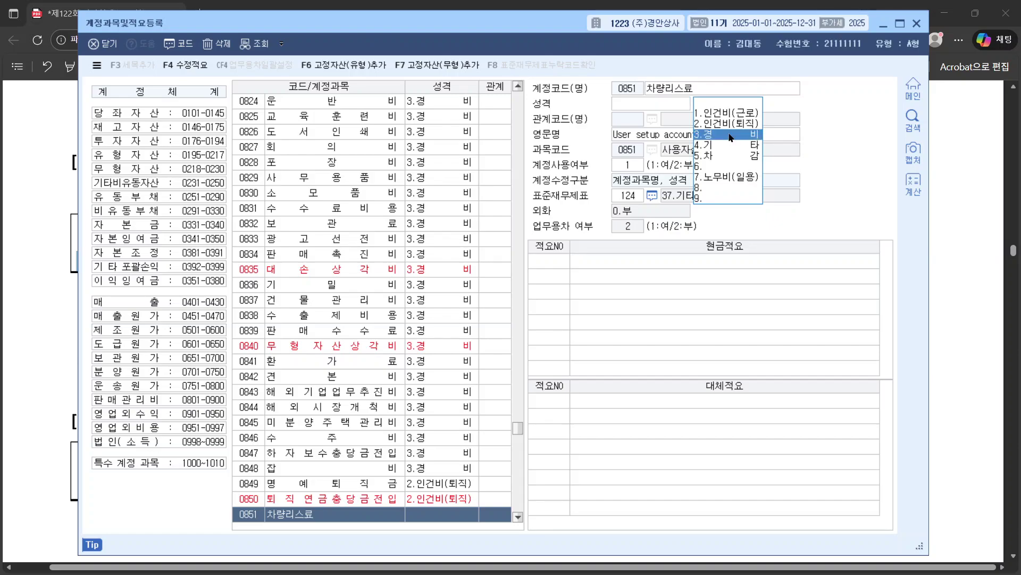
Step: Select the cash summary wording '업무용승용차 리스로' in question [1]
left_click(948, 206)
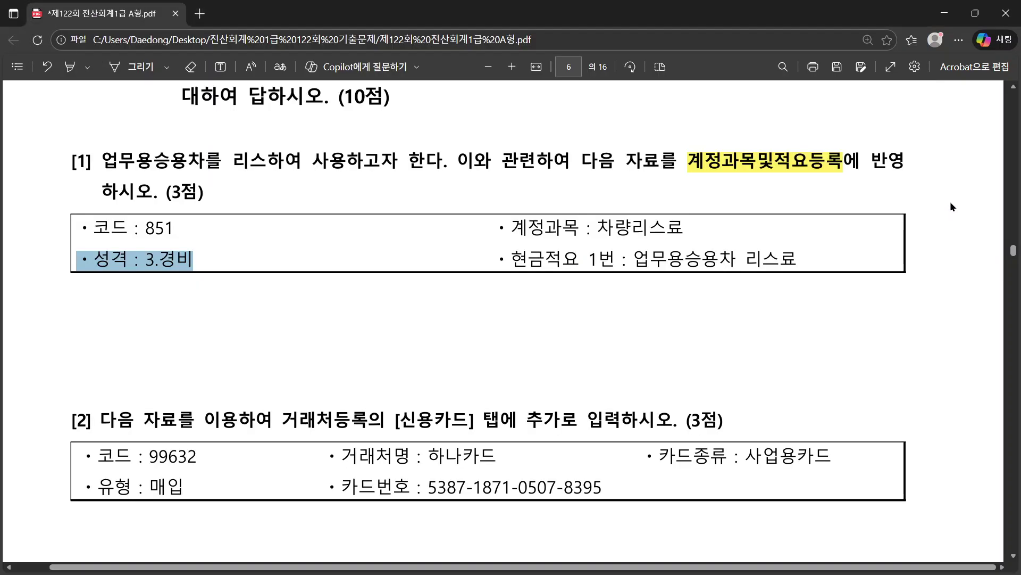
left_click_drag(502, 259, 813, 262)
left_click(814, 264)
left_click_drag(629, 255, 800, 266)
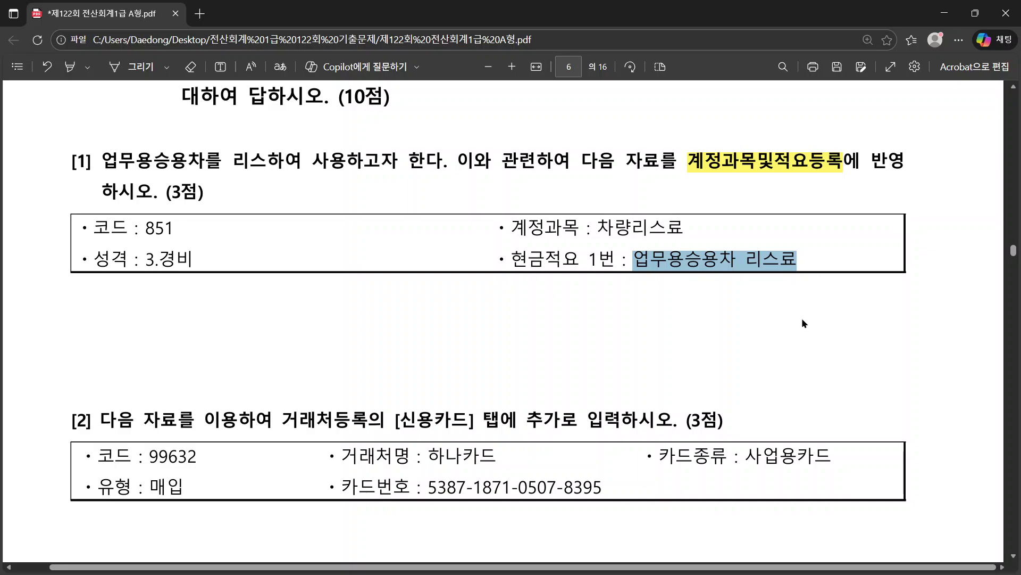
key("alt+Tab")
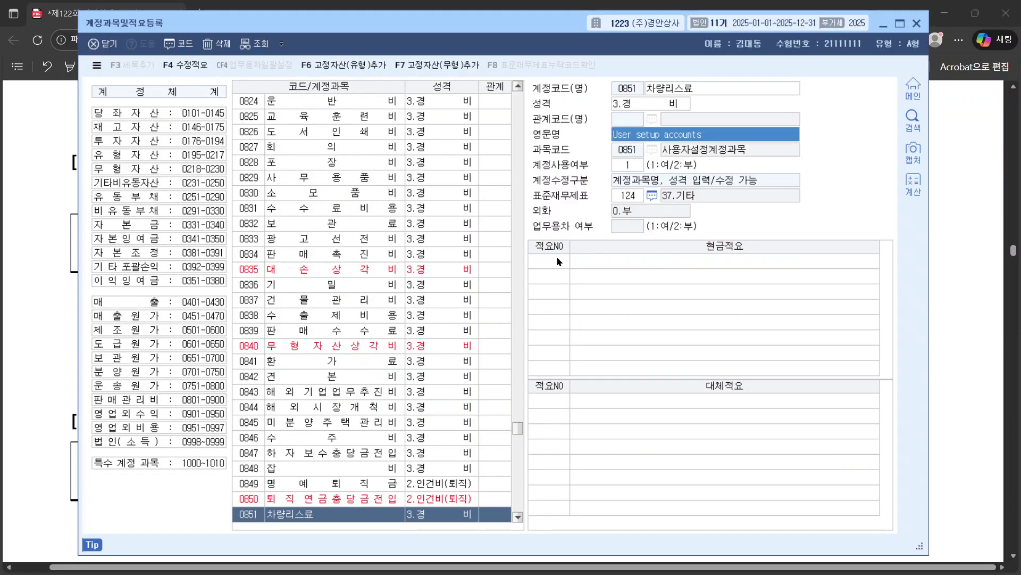
Step: Enter cash summary number 1 for account 0851 and paste the summary text
left_click(557, 259)
type("1")
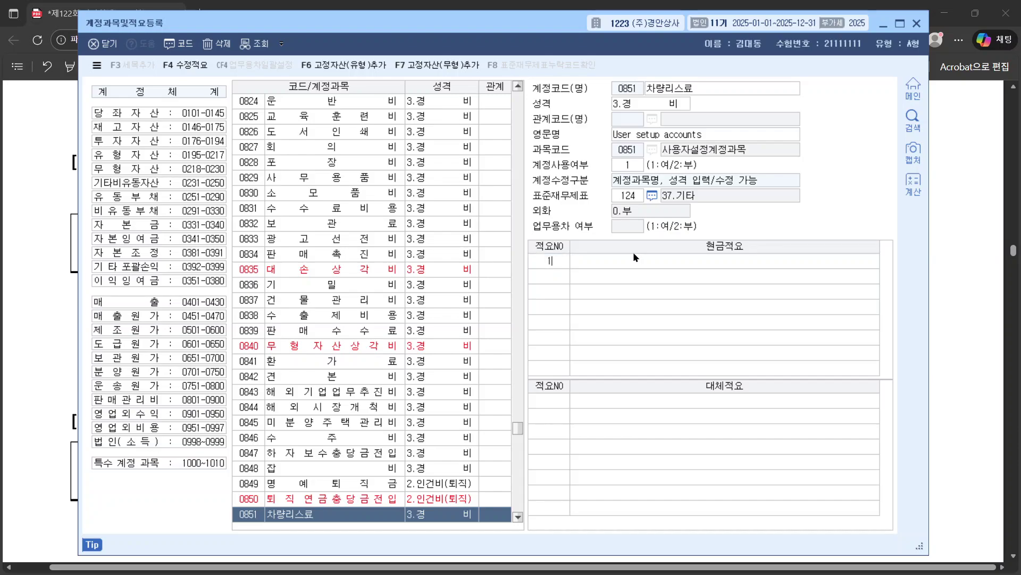
key("Return")
type("업무용승용차 리스료")
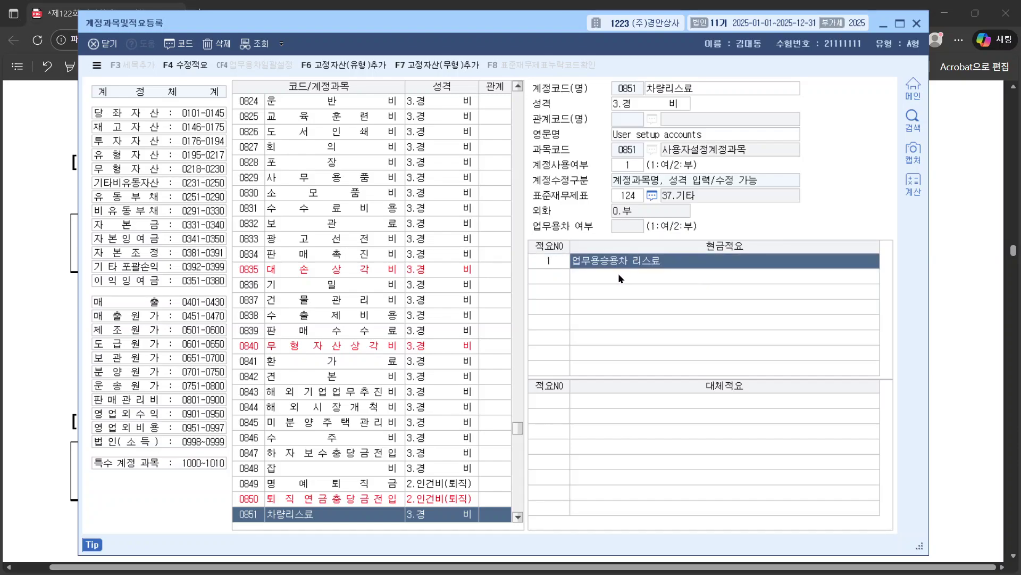
Step: Correct the summary's last syllable so it reads 업무용승용차 리스료, and confirm it
left_click(560, 255)
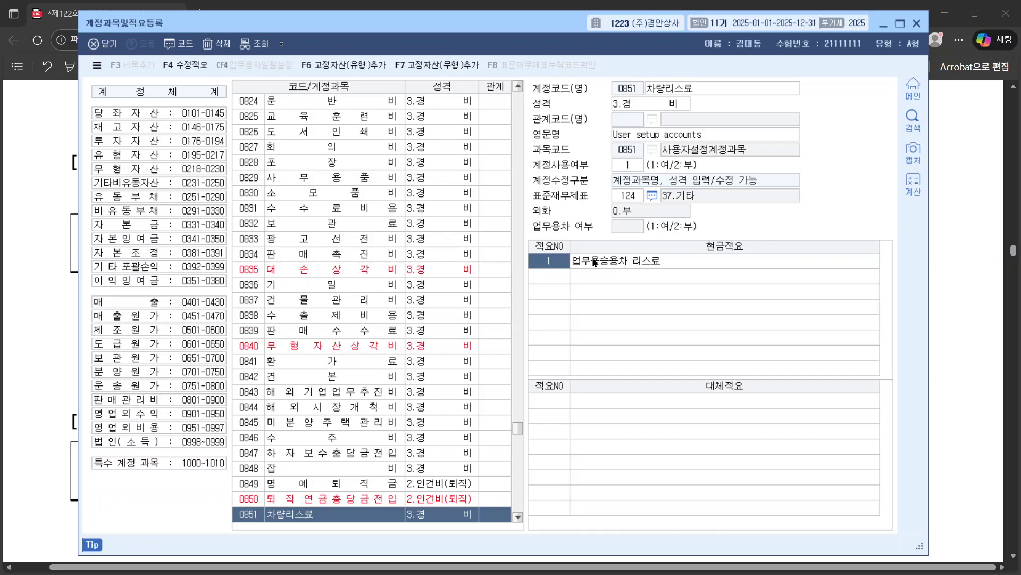
left_click(596, 261)
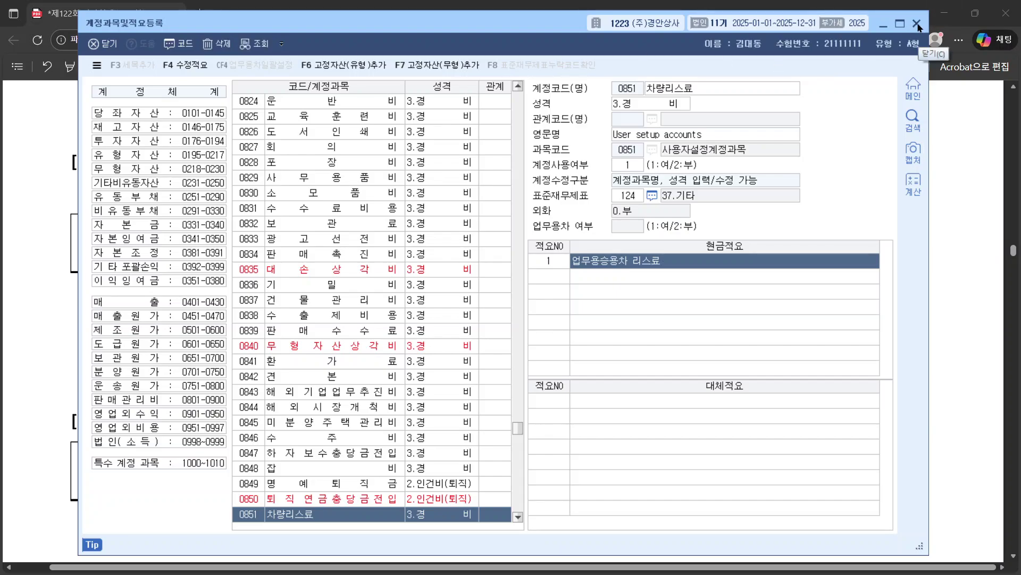
left_click(653, 261)
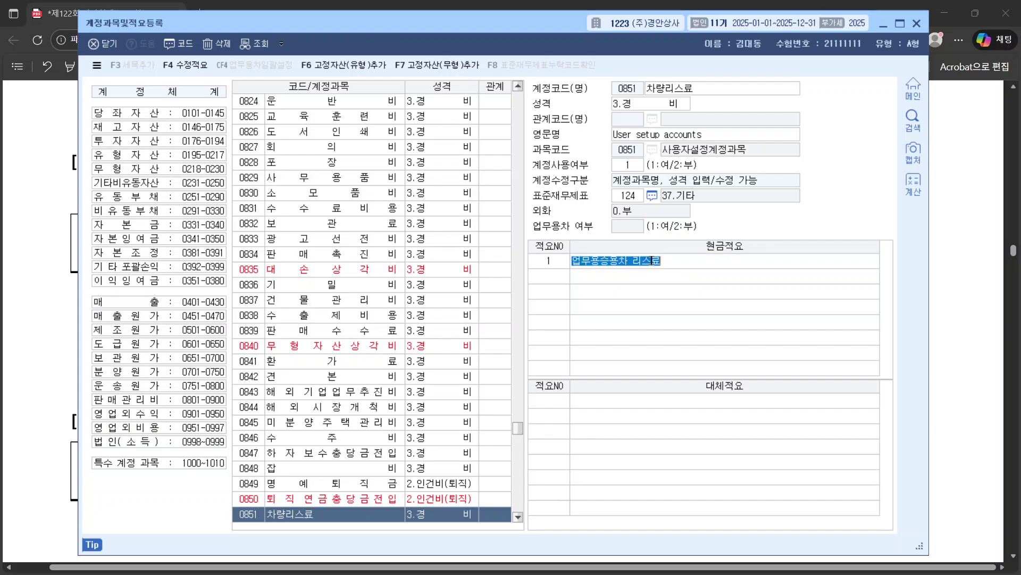
left_click(655, 259)
left_click(675, 256)
key("BackSpace")
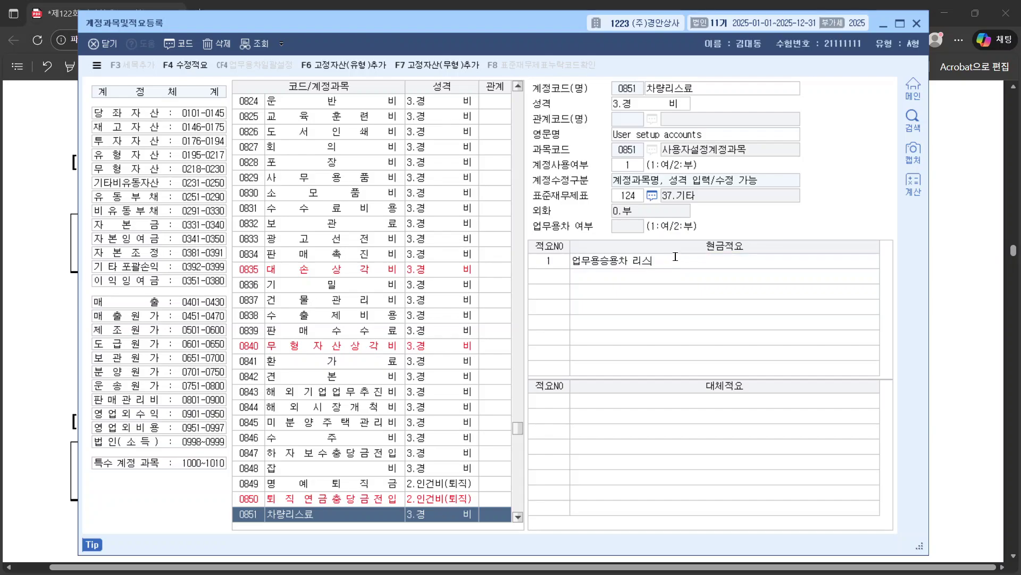
type("ㄹ")
left_click(319, 483)
left_click(317, 514)
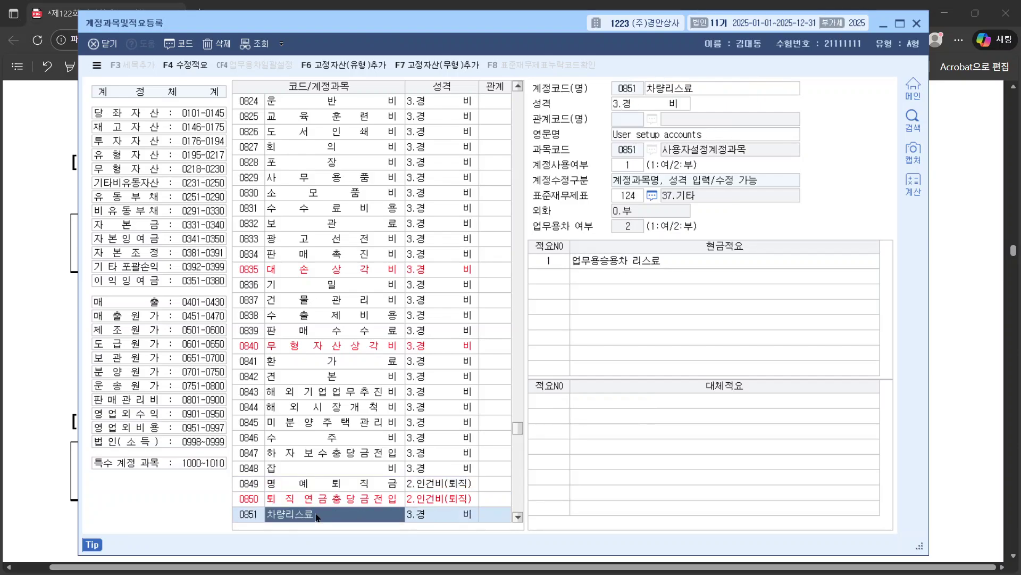
left_click(668, 260)
left_click(667, 262)
key("Return")
Step: Close account registration, read question [2]'s credit card instruction, then open 거래처등록
left_click(916, 23)
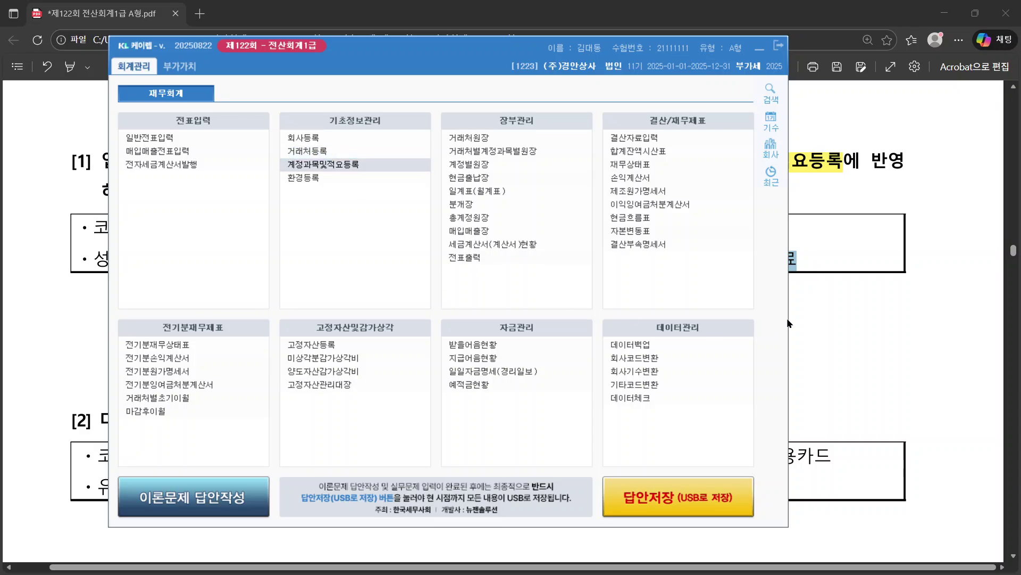
left_click(793, 317)
scroll(265, 167, "down", 5)
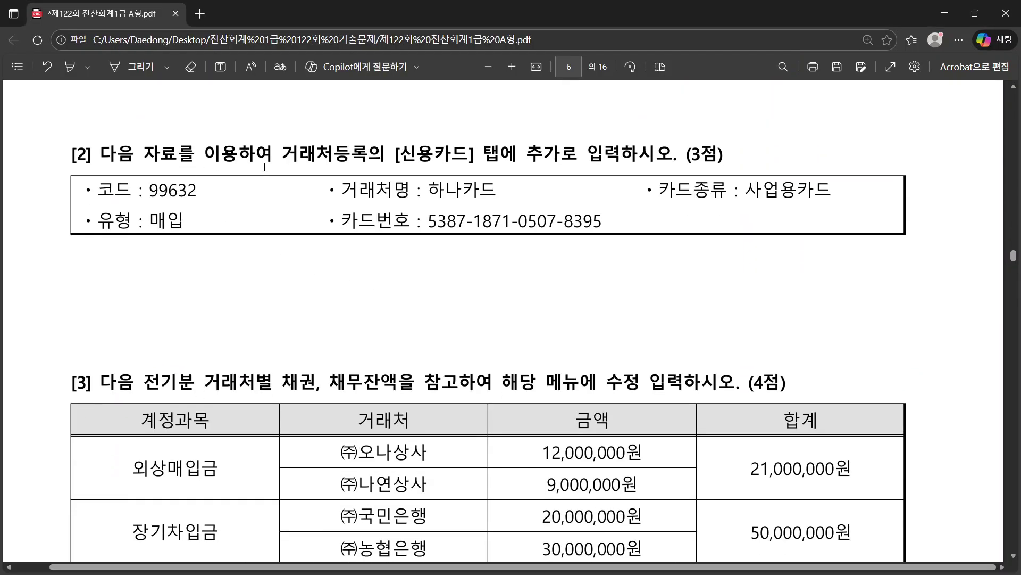
left_click_drag(281, 154, 640, 162)
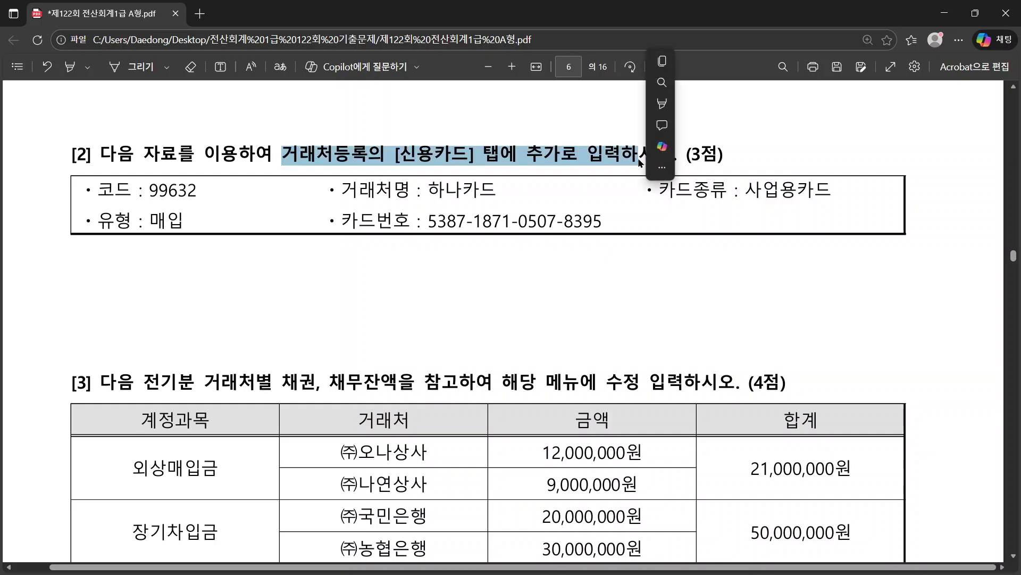
left_click(238, 190)
key("alt+Tab")
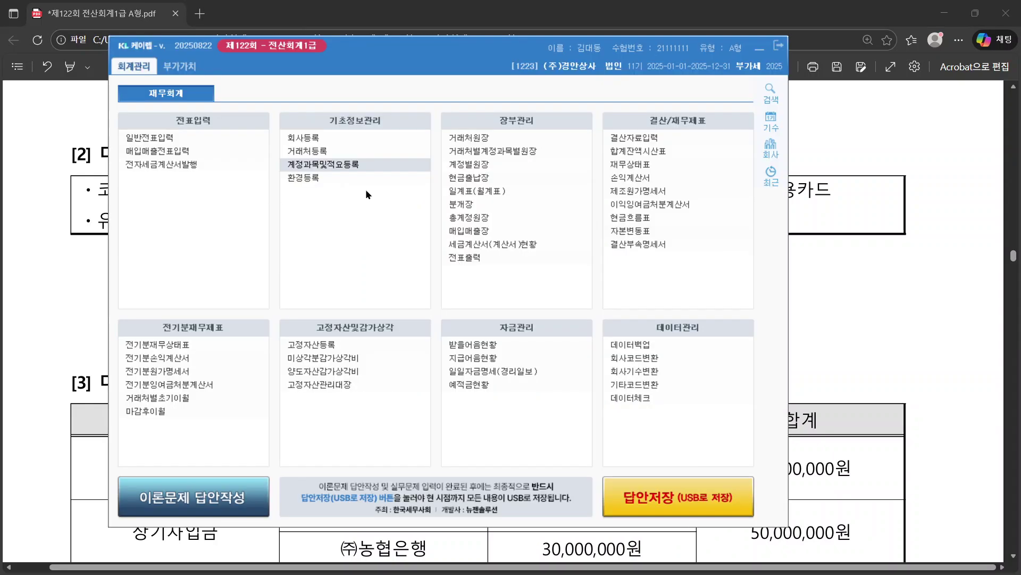
left_click(324, 152)
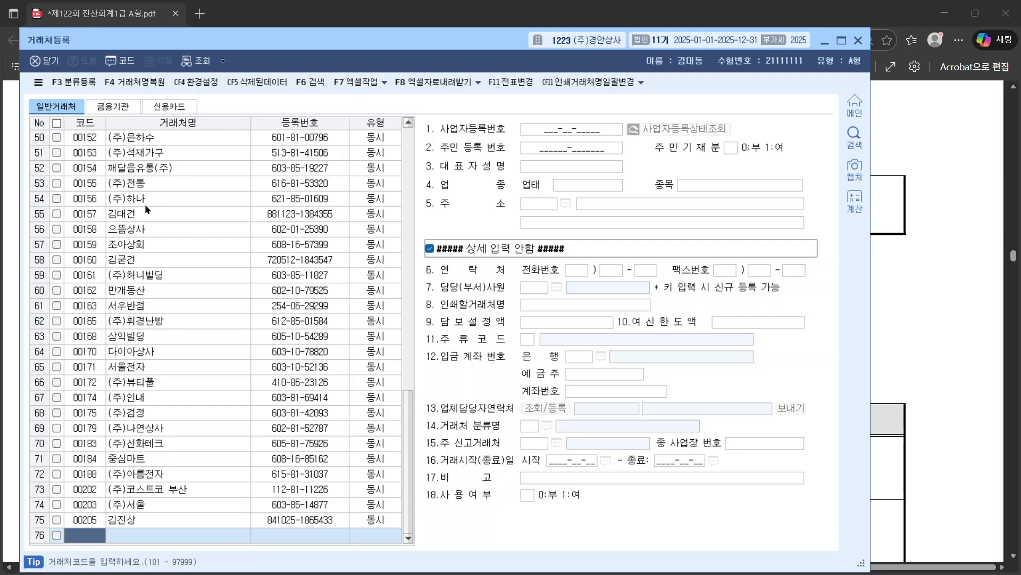
Step: On the 신용카드 tab, enter the question's card partner code 99632 in a new row
left_click(120, 108)
left_click(169, 106)
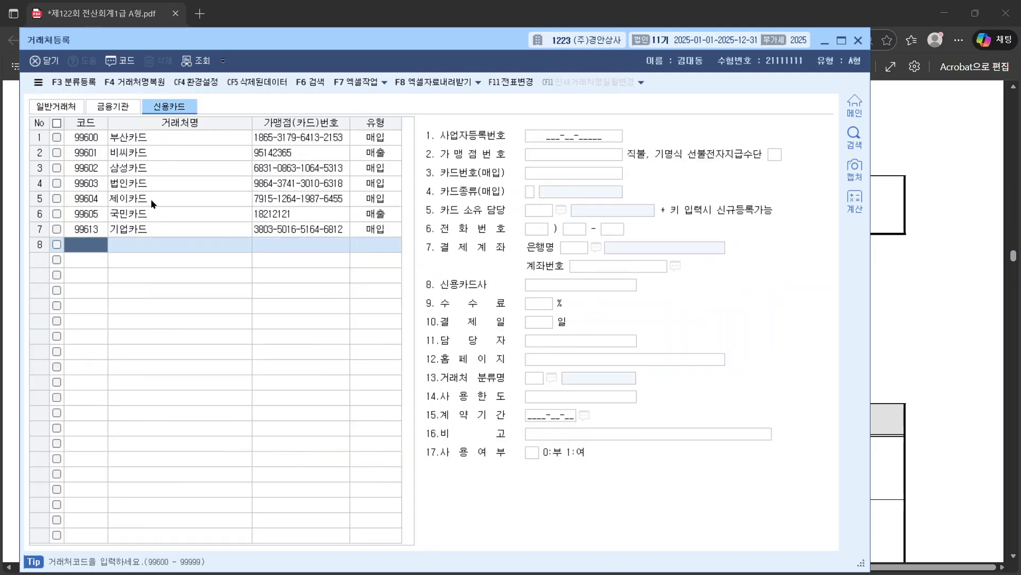
left_click(981, 298)
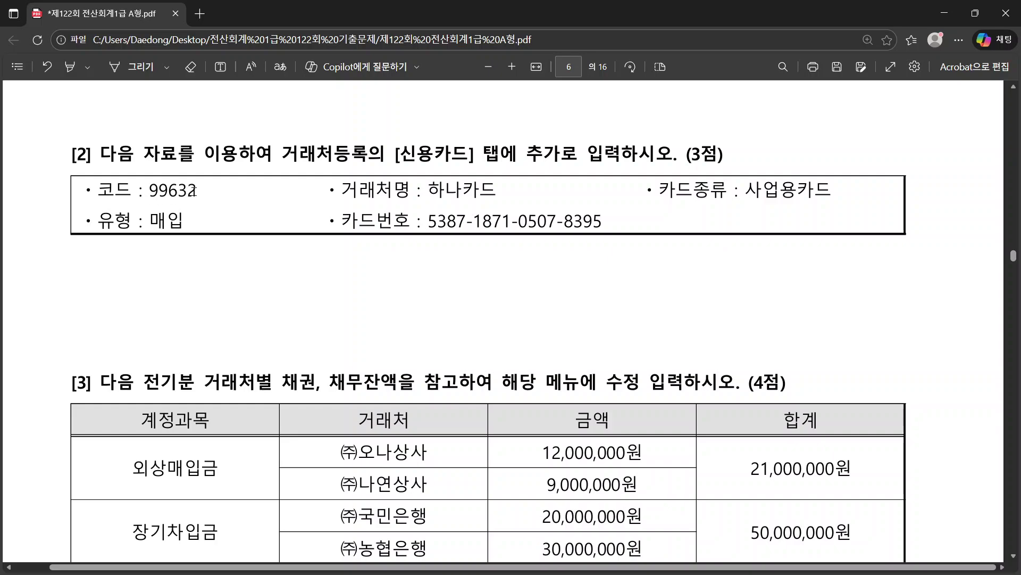
left_click_drag(198, 192, 148, 192)
key("ctrl+c")
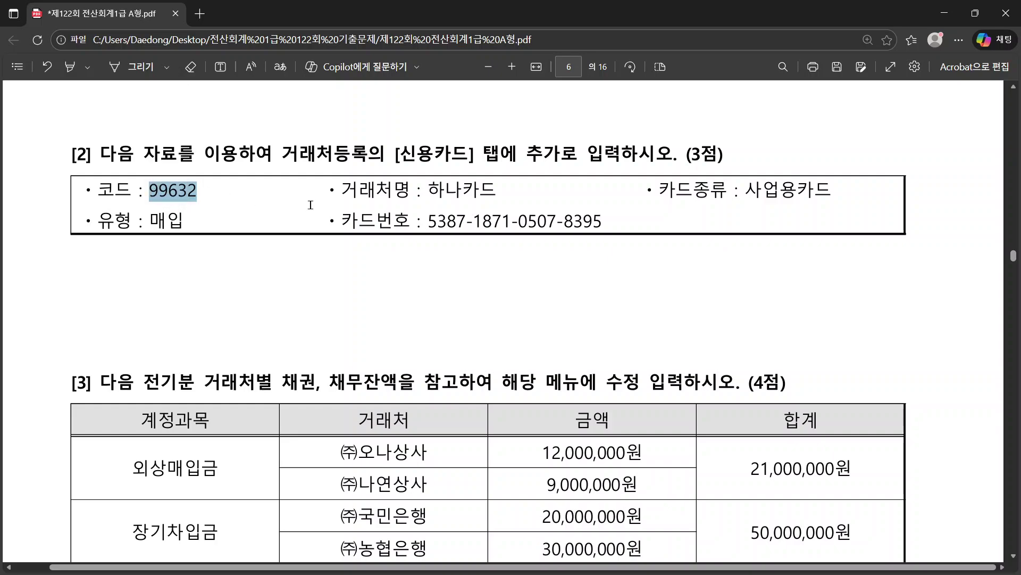
key("alt+Tab")
key("ctrl+v")
left_click(153, 245)
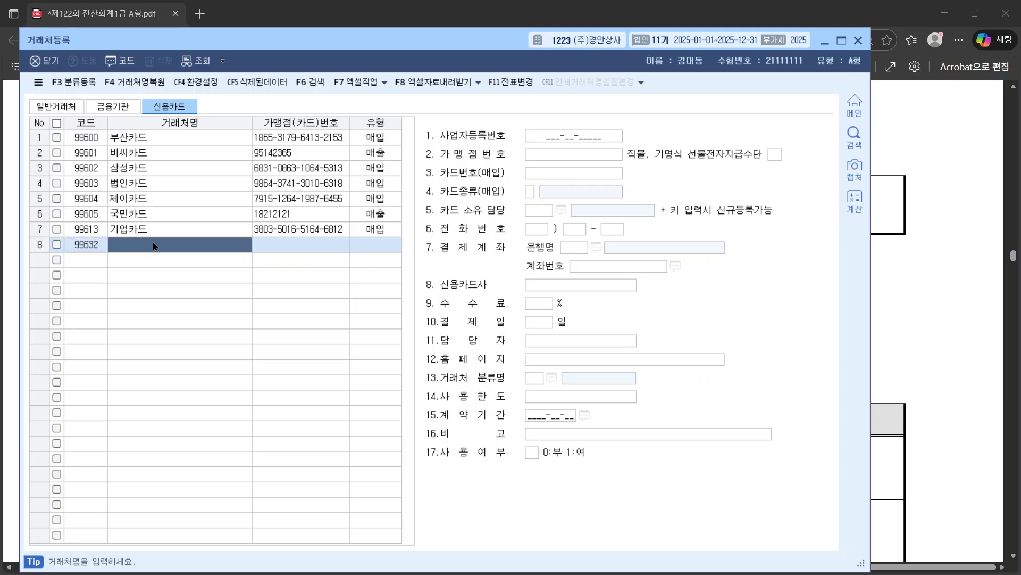
key("alt+Tab")
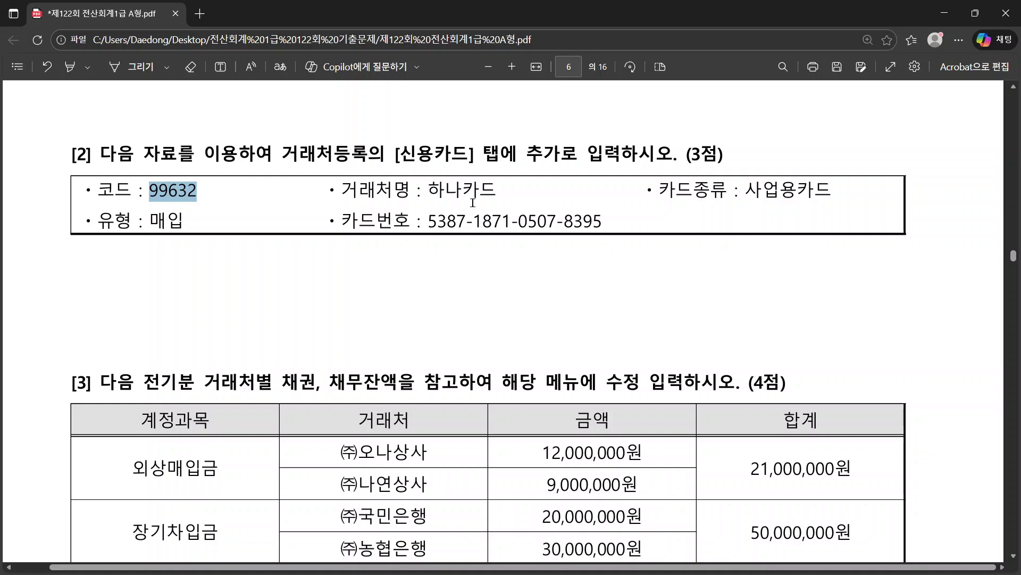
key("alt+Tab")
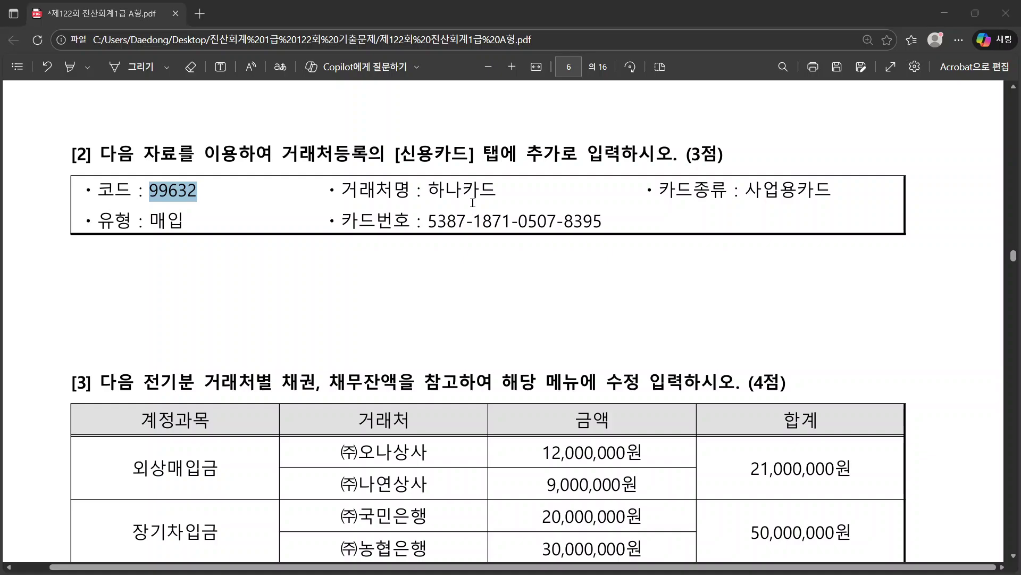
Step: Paste 하나카드 as the new row's name and copy the card number from the question
key("alt+Tab")
left_click_drag(498, 191, 415, 189)
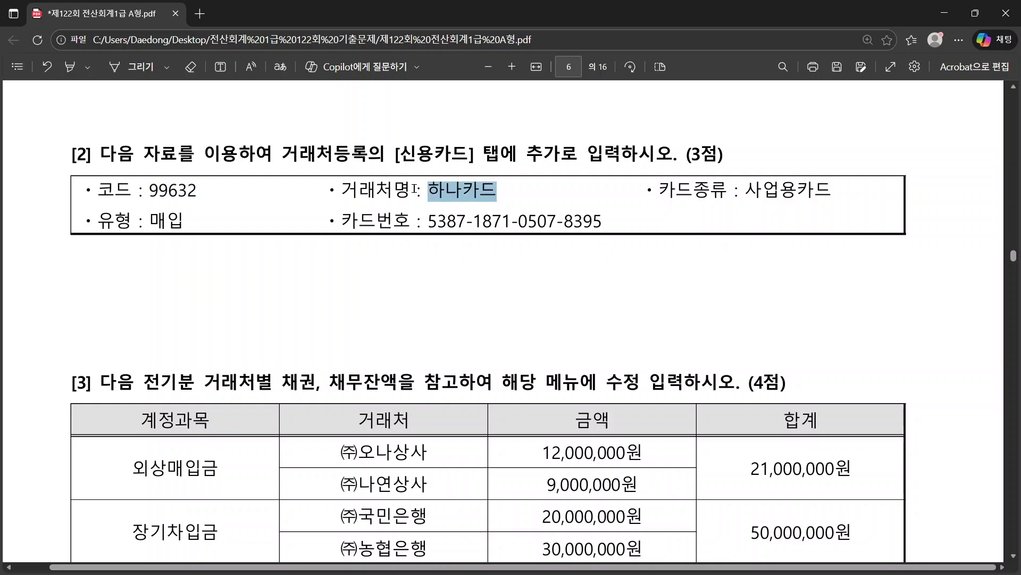
key("ctrl+c")
key("alt+Tab")
key("ctrl+v")
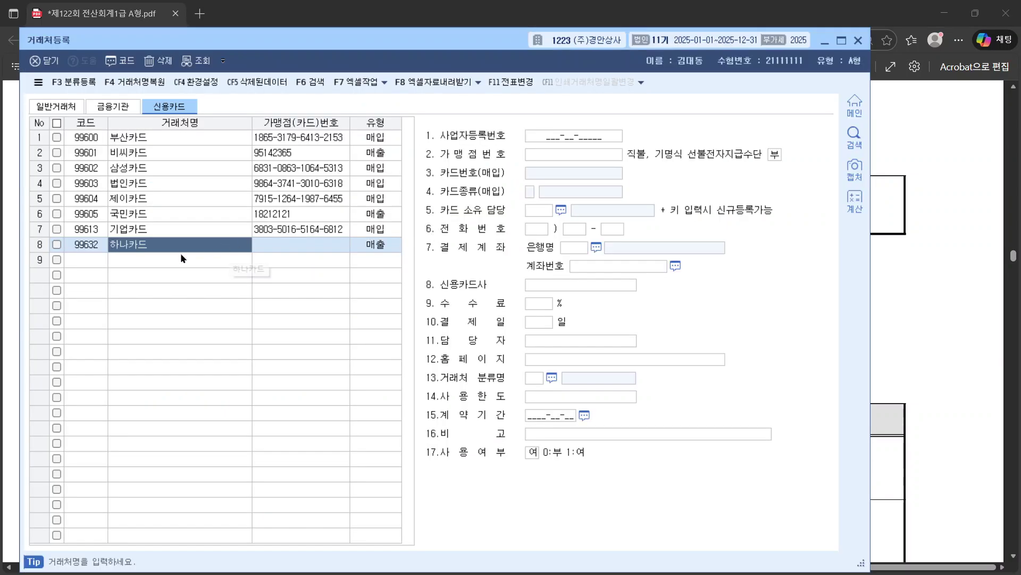
key("Return")
key("Return")
key("alt+Tab")
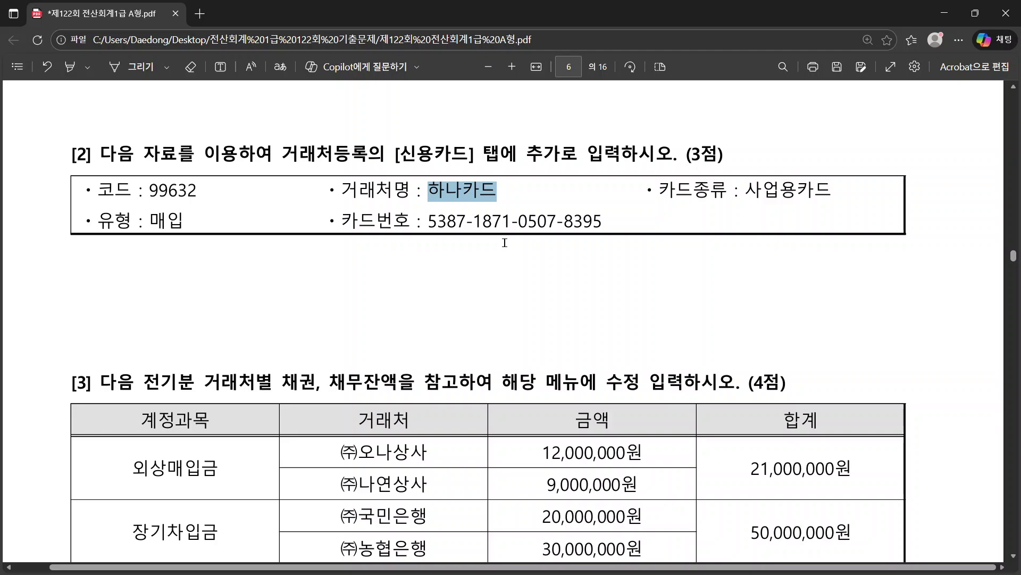
left_click(429, 221)
left_click_drag(429, 221, 598, 221)
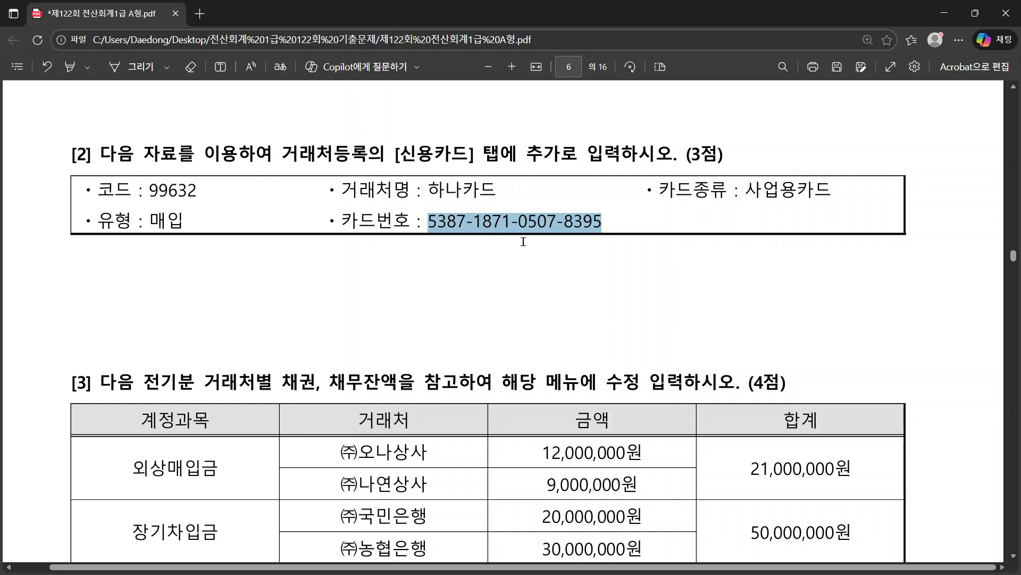
key("alt+Tab")
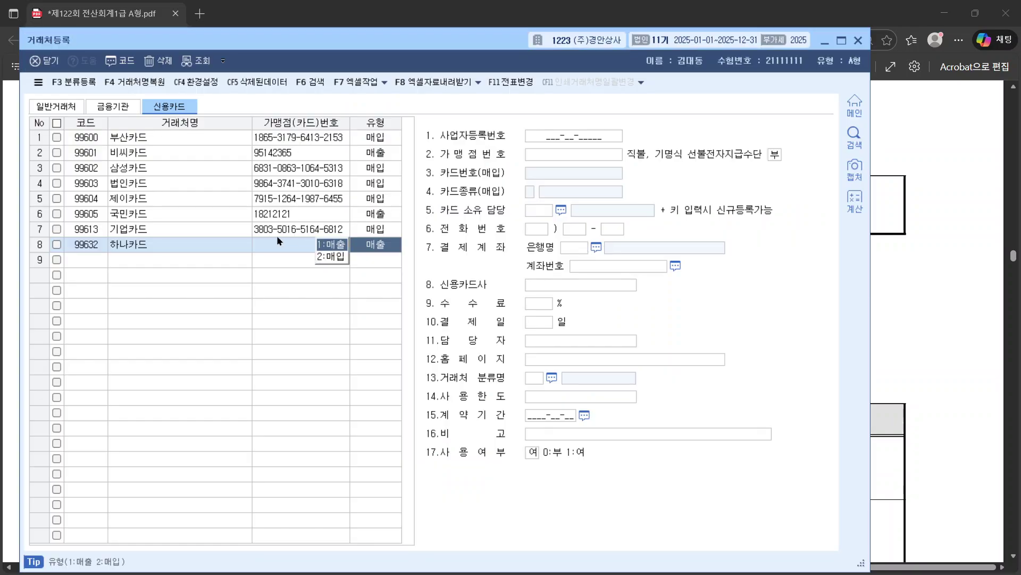
Step: Set the 하나카드 row's type to 2:매입
left_click(276, 236)
left_click(279, 244)
left_click(278, 245)
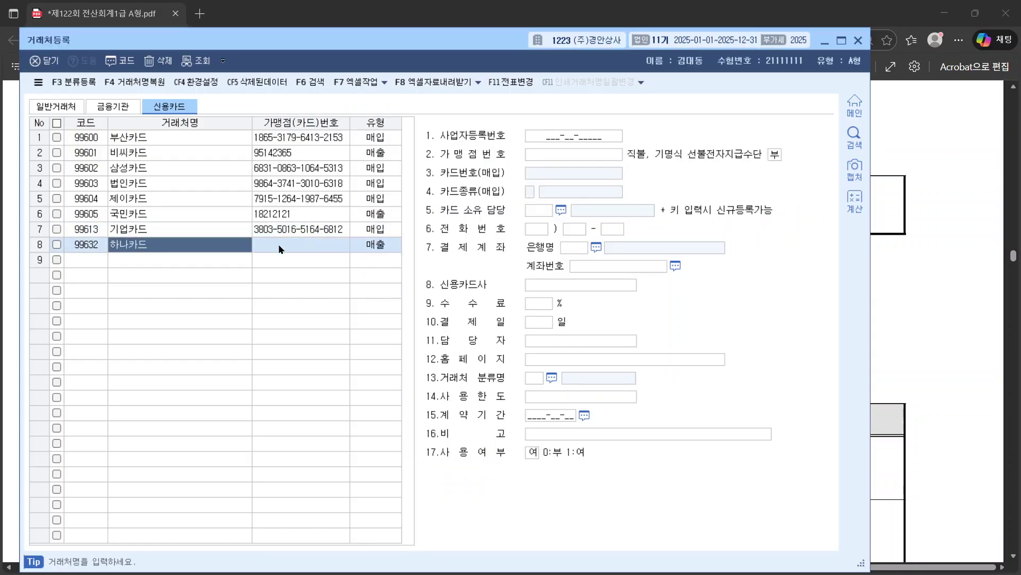
left_click(318, 245)
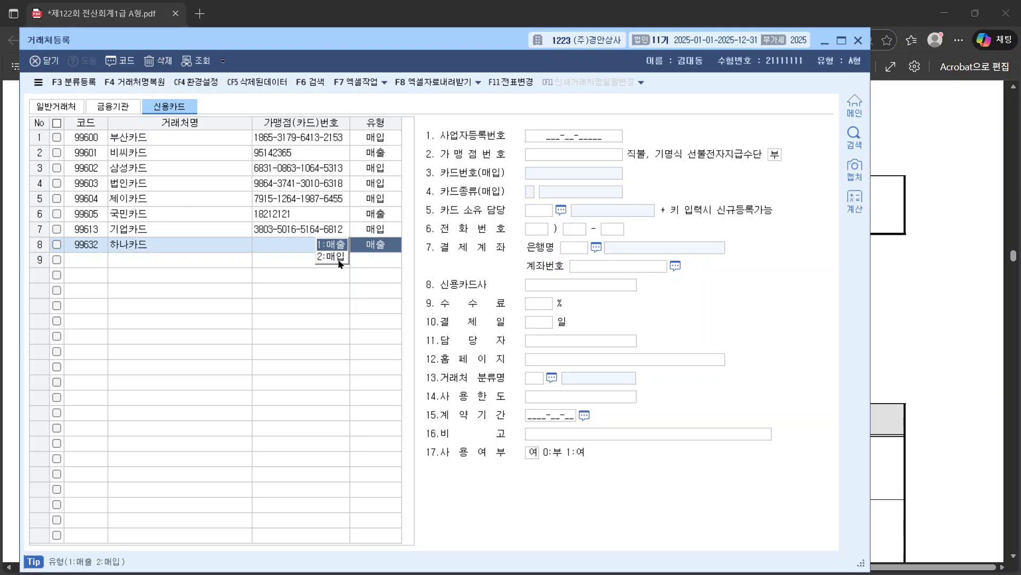
key("alt+Tab")
key("alt+Tab")
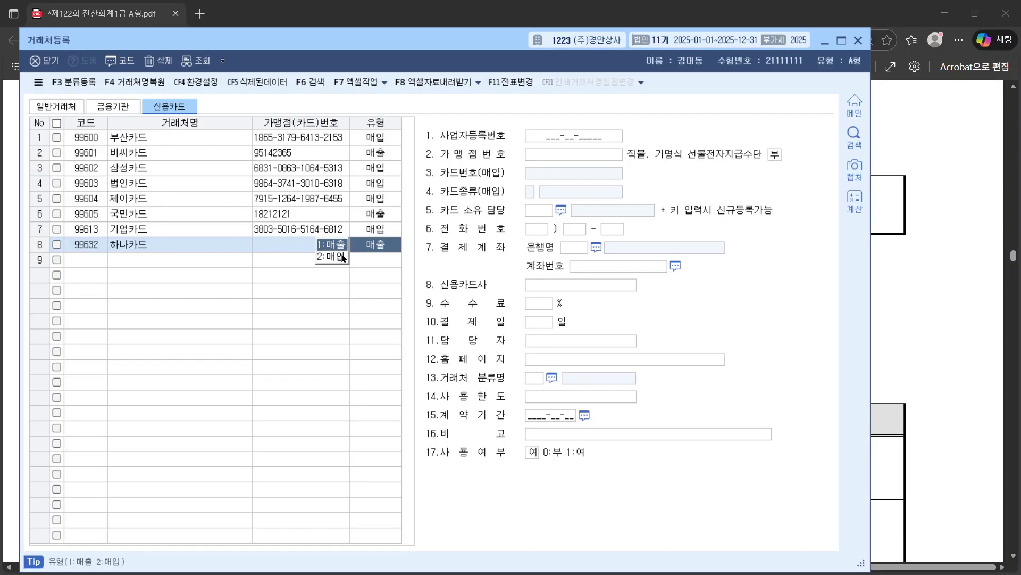
left_click(338, 254)
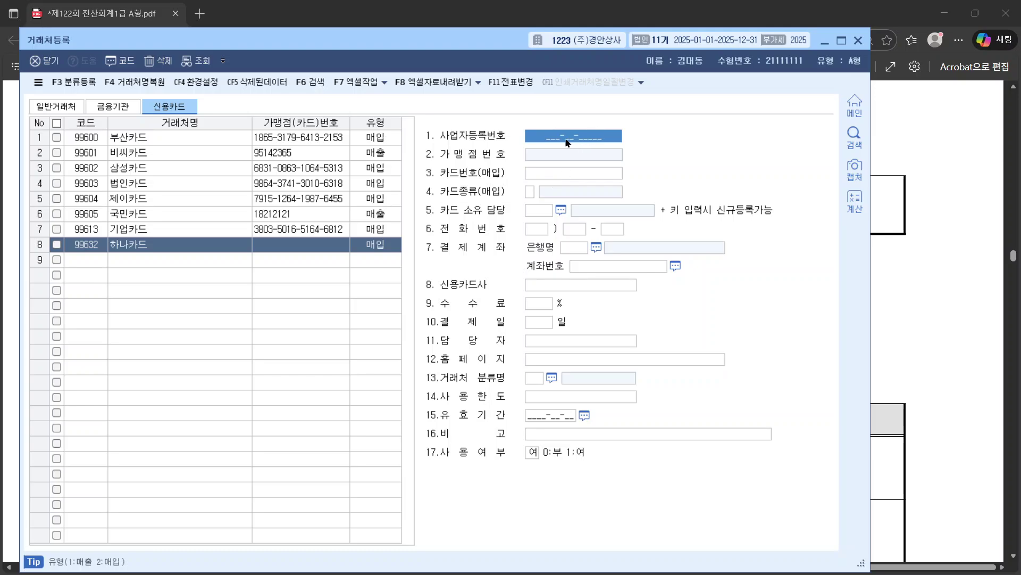
Step: Paste the card number into 카드번호(매입) and set 카드종류 to 3 (사업용카드)
key("alt+Tab")
key("alt+Tab")
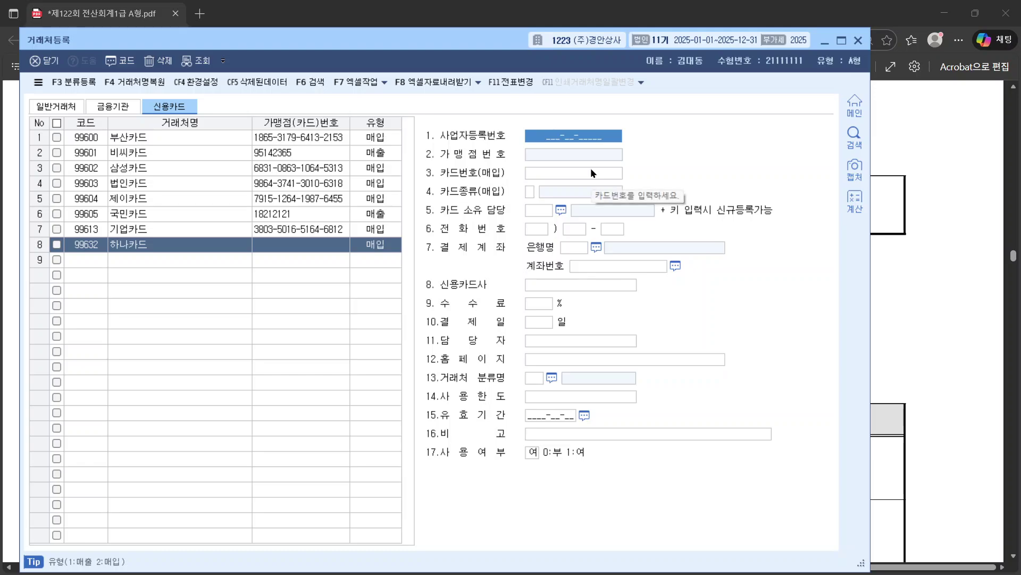
left_click(592, 172)
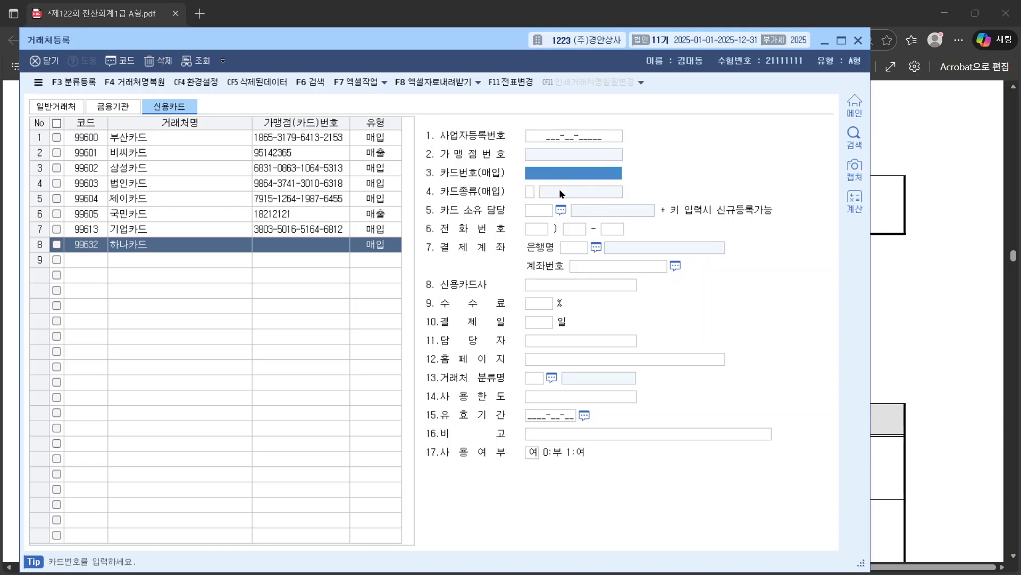
key("ctrl+v")
key("alt+Tab")
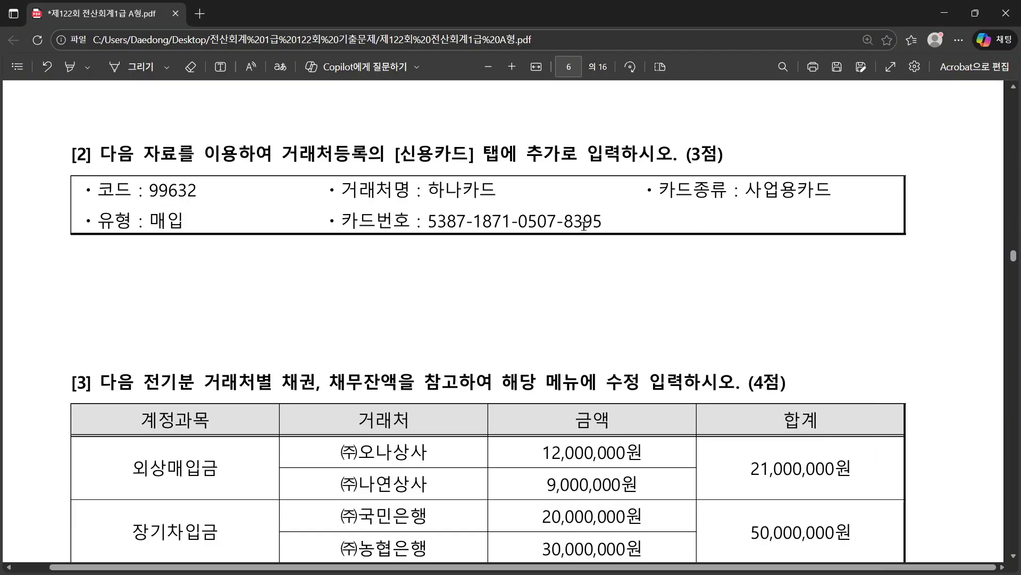
key("alt+Tab")
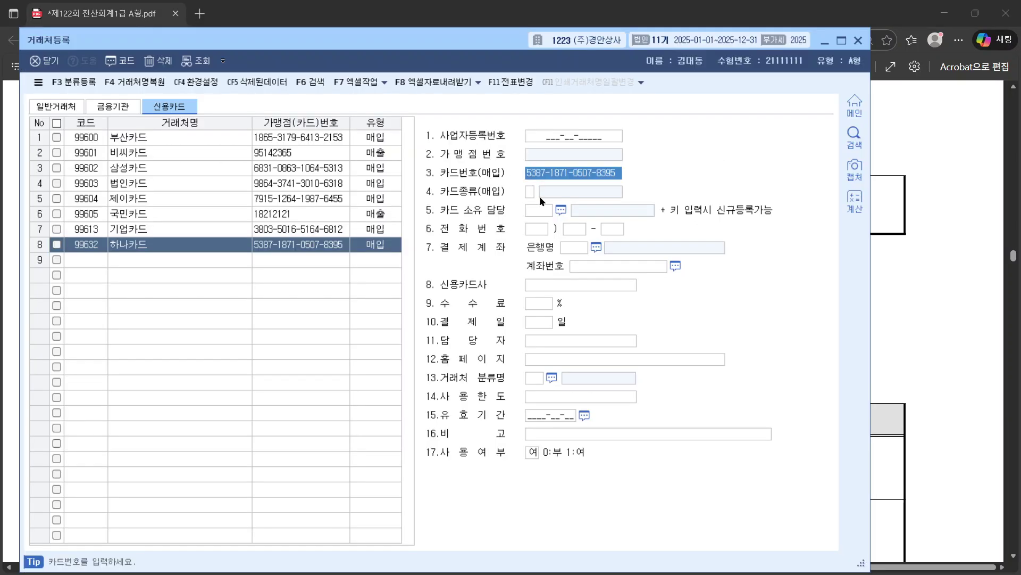
left_click(540, 196)
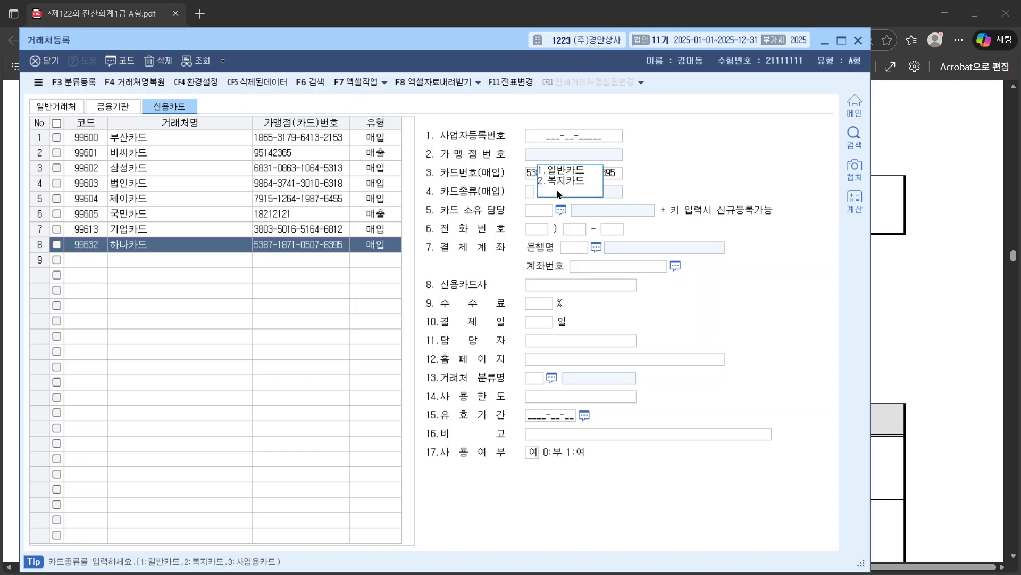
type("3")
key("alt+Tab")
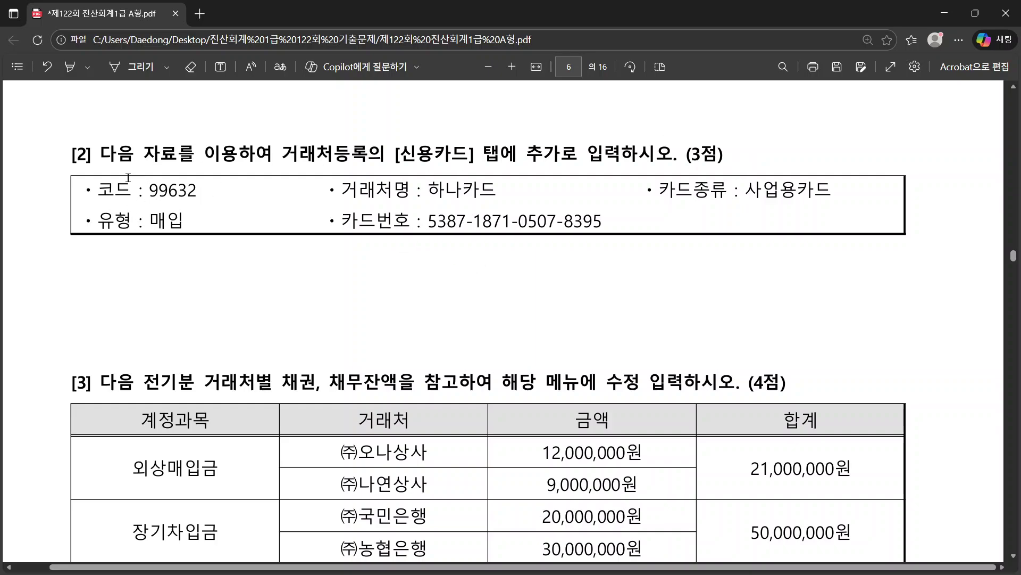
Step: Verify the 하나카드 entry against the question, then close registration and view question [3]
left_click_drag(98, 190, 198, 191)
left_click_drag(342, 190, 602, 223)
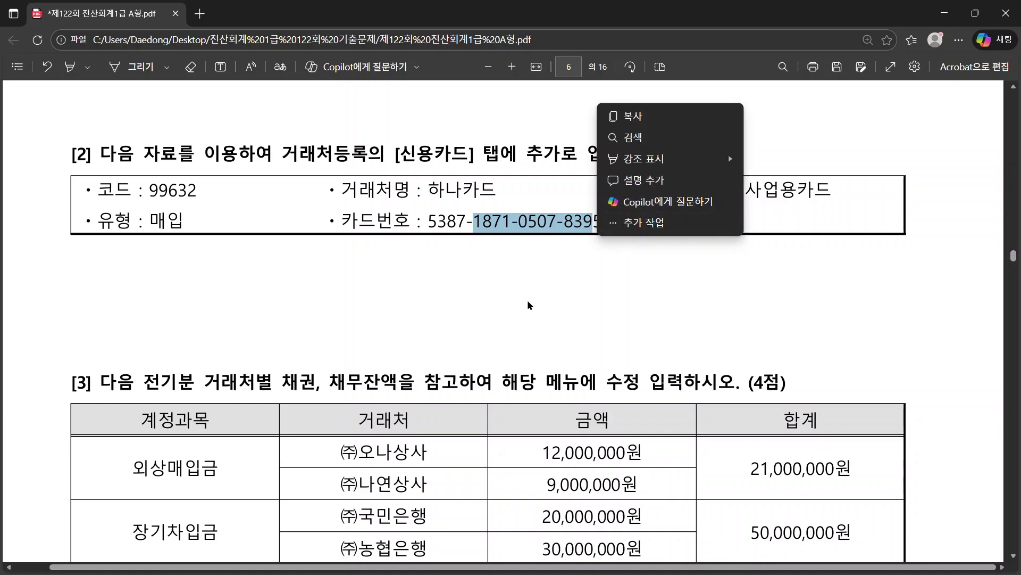
key("ctrl+c")
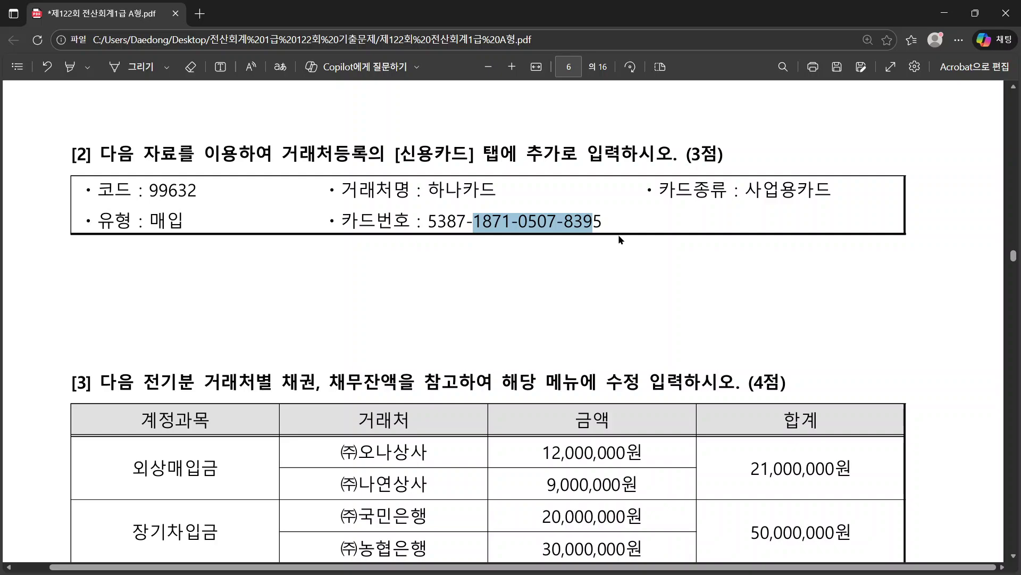
scroll(619, 239, "down", 2)
scroll(618, 234, "up", 2)
key("alt+Tab")
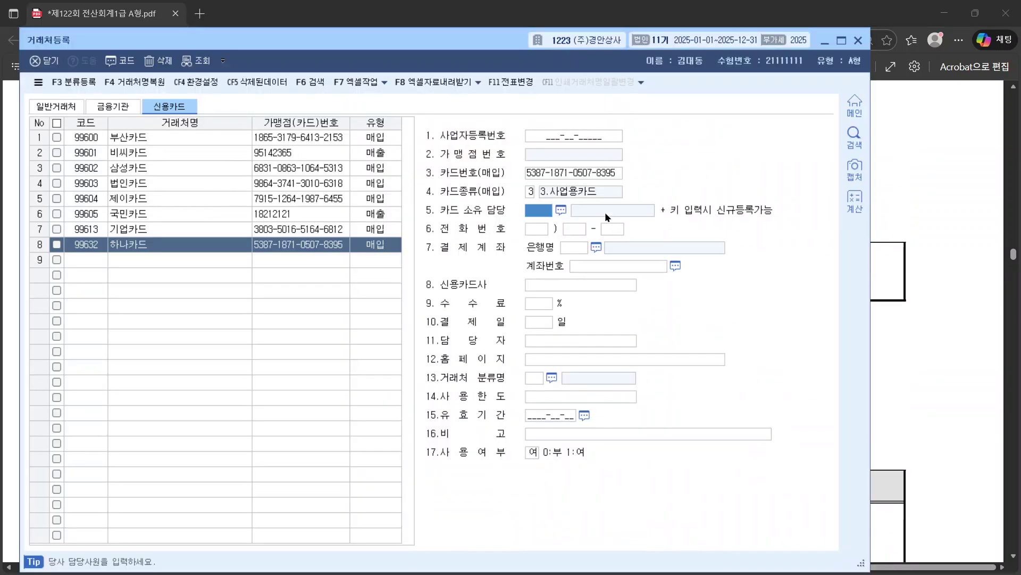
left_click(243, 249)
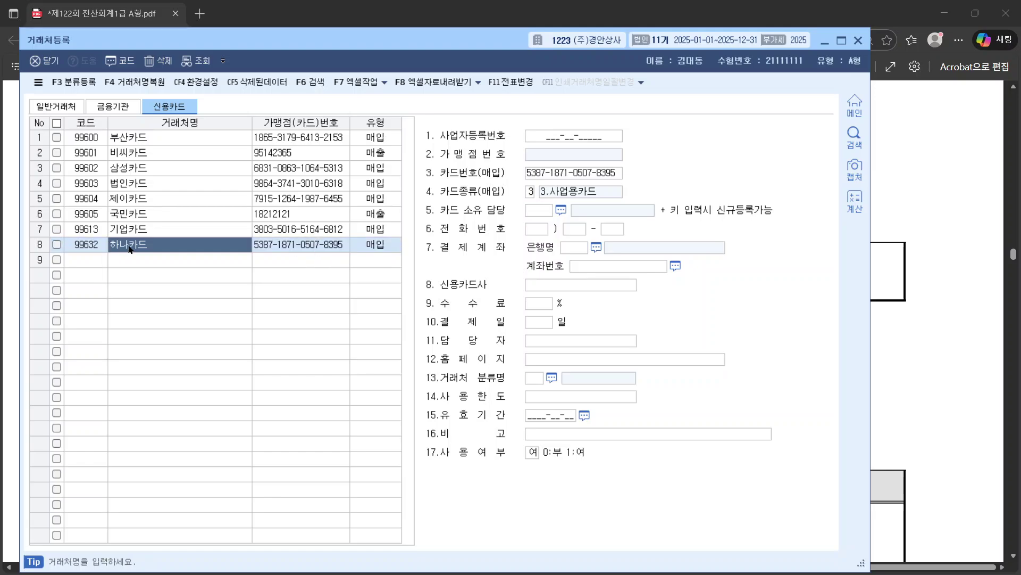
key("Return")
key("Return")
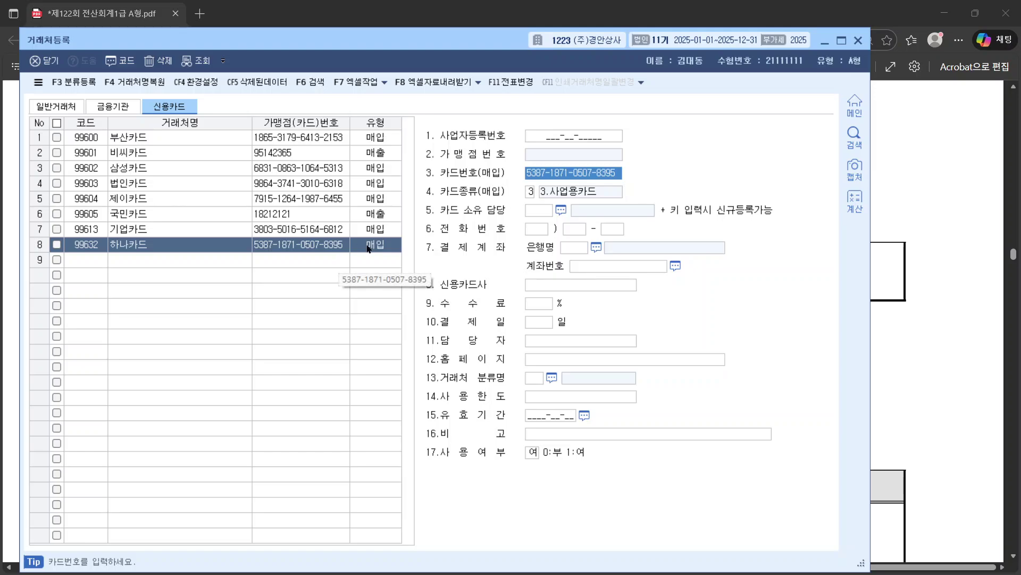
left_click(530, 196)
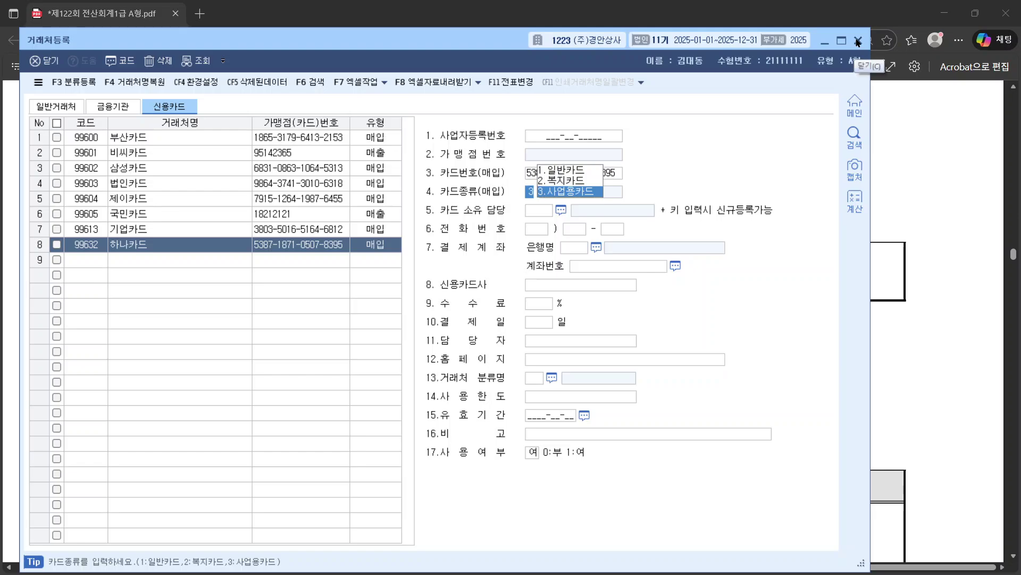
left_click(875, 68)
scroll(704, 259, "down", 5)
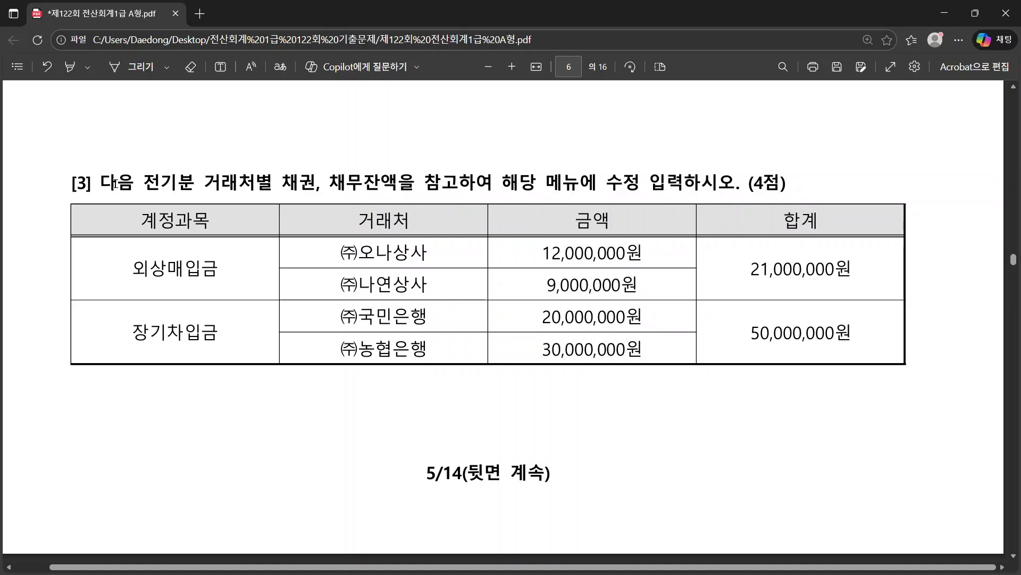
left_click_drag(105, 183, 735, 185)
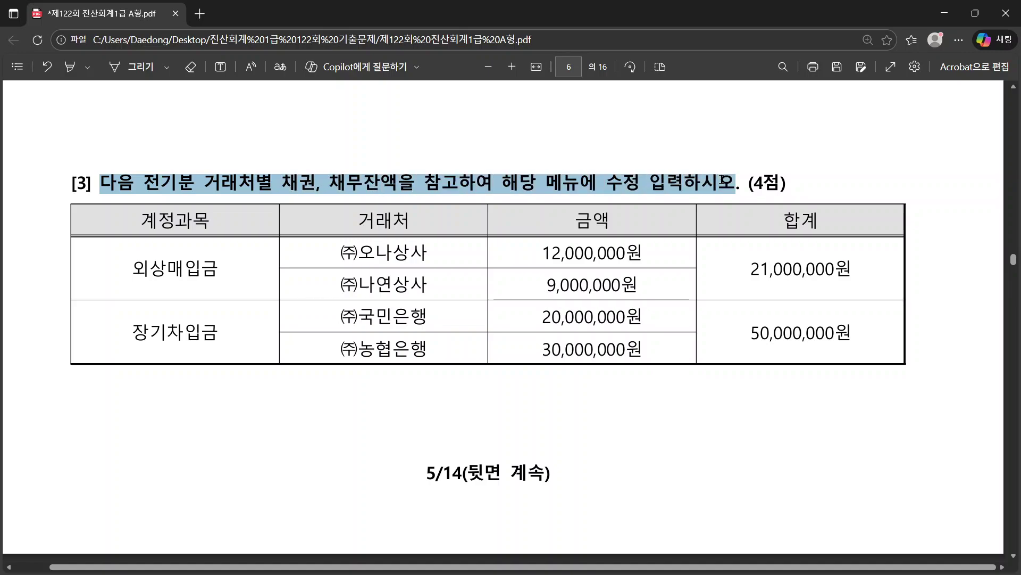
Step: Review question [3]'s 외상매입금 vendors (주)오나상사 and (주)나연상사 totalling 21,000,000
left_click_drag(341, 253, 417, 285)
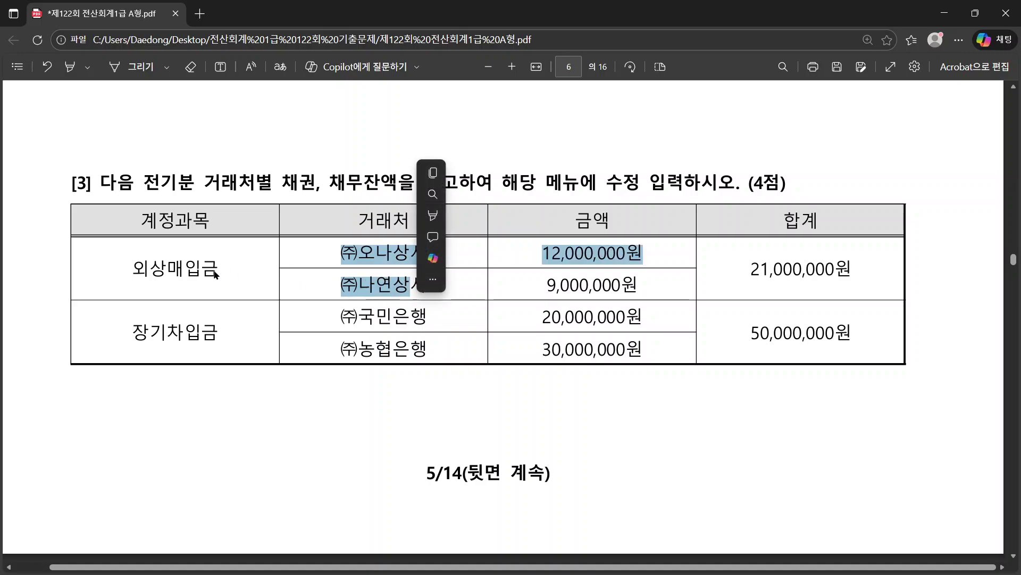
left_click_drag(133, 267, 218, 270)
left_click_drag(752, 269, 871, 266)
left_click_drag(360, 253, 410, 254)
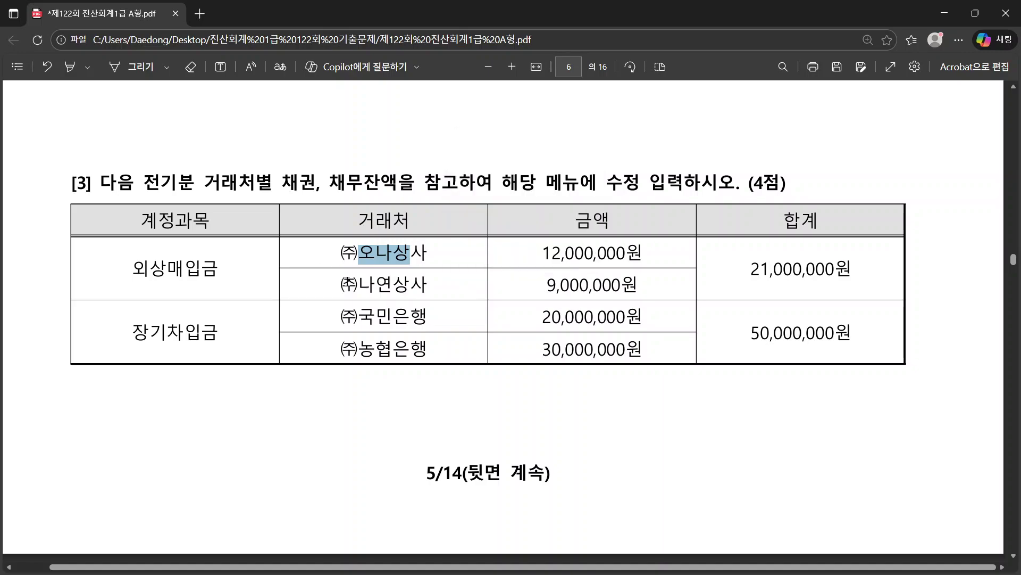
left_click_drag(336, 286, 418, 286)
right_click(480, 307)
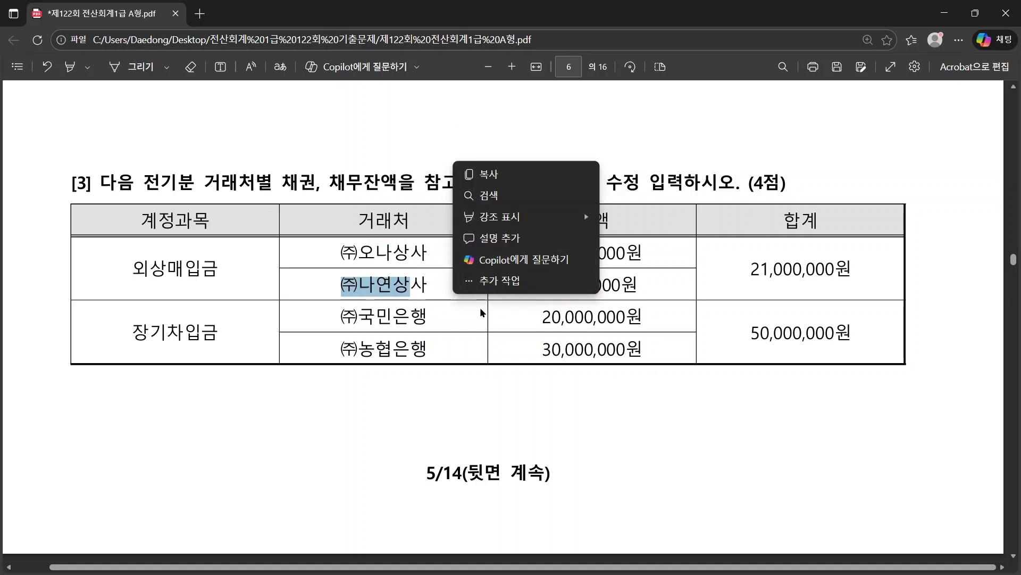
left_click(453, 341)
key("alt+Tab")
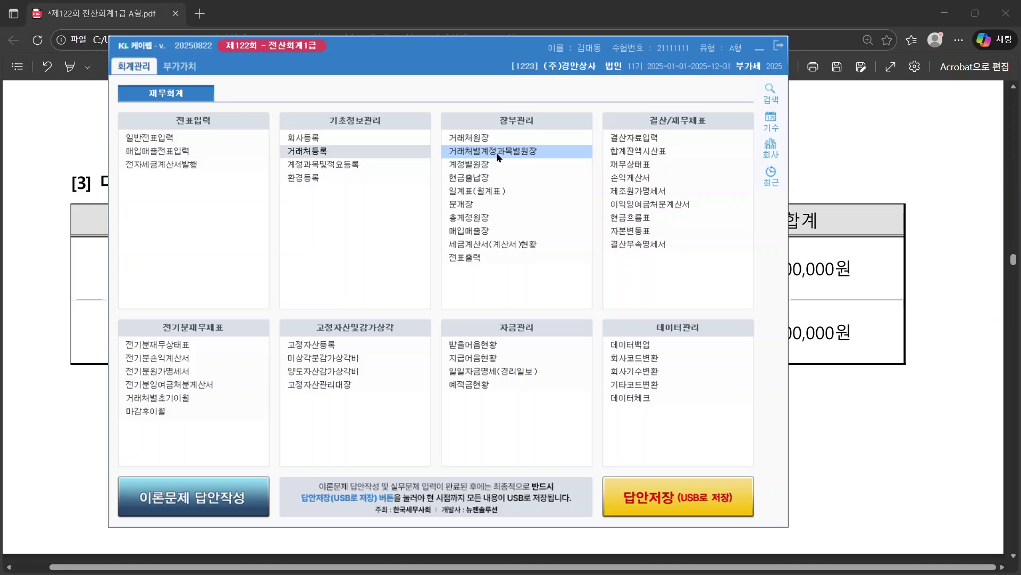
Step: Recheck the vendor-balance wording, then open 거래처별초기이월 from the main menu
left_click(952, 237)
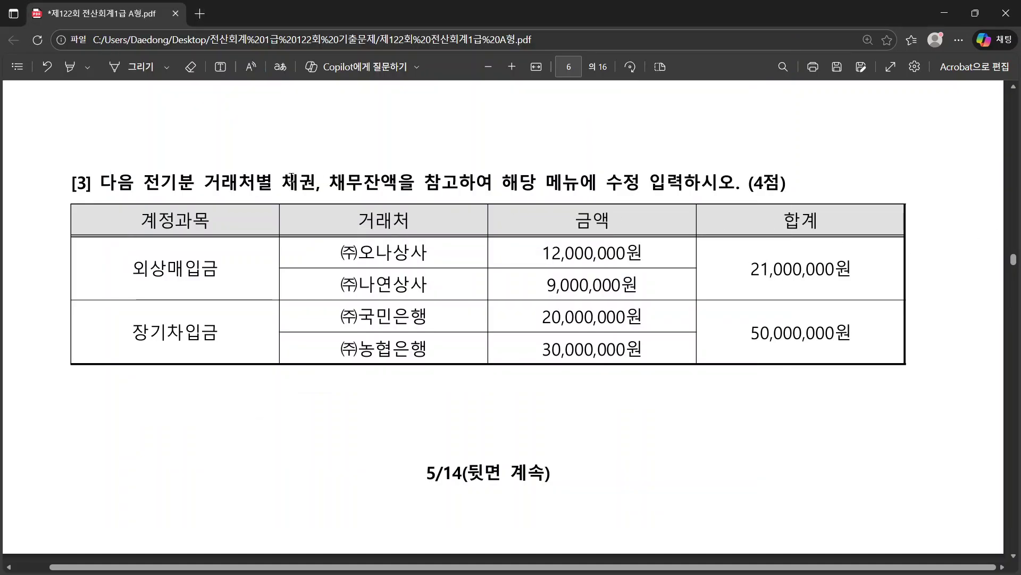
left_click_drag(205, 183, 418, 183)
key("alt+Tab")
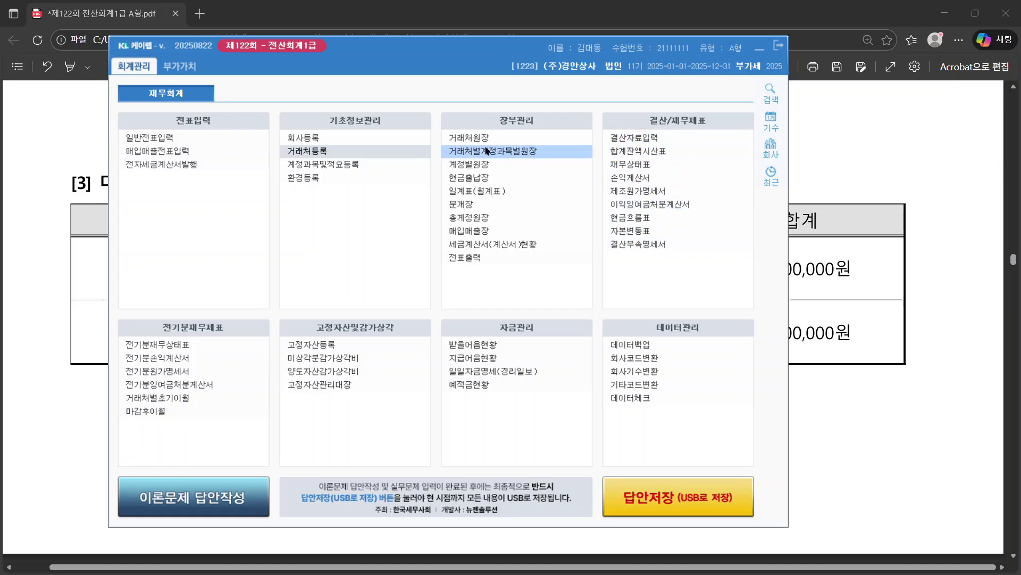
left_click(464, 139)
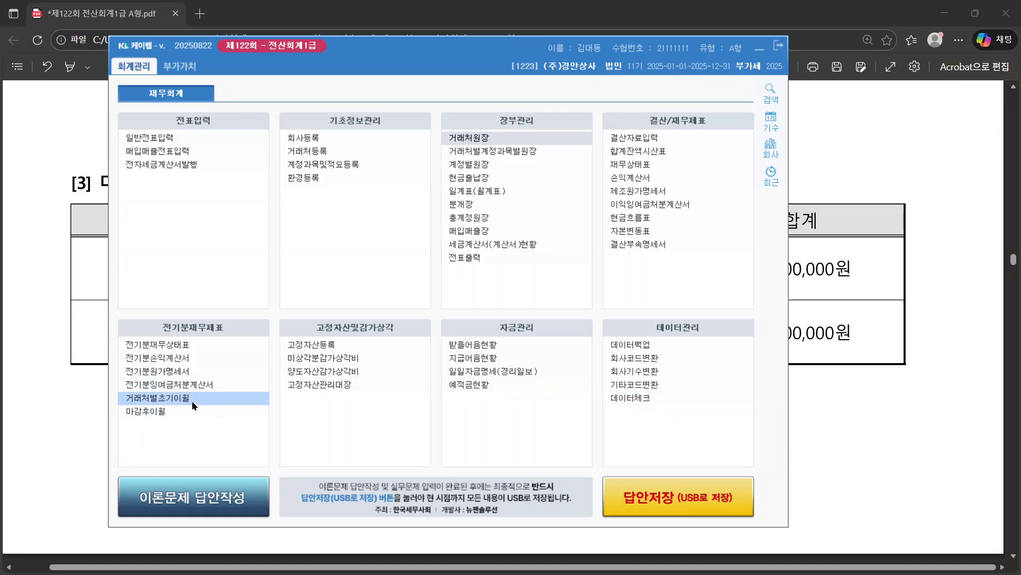
left_click(770, 91)
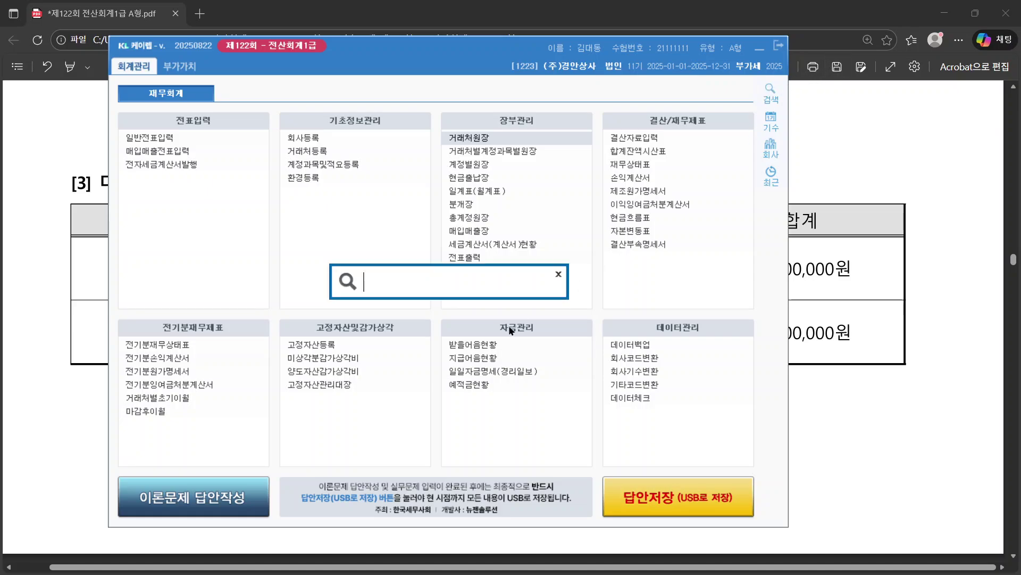
left_click(558, 274)
left_click(157, 399)
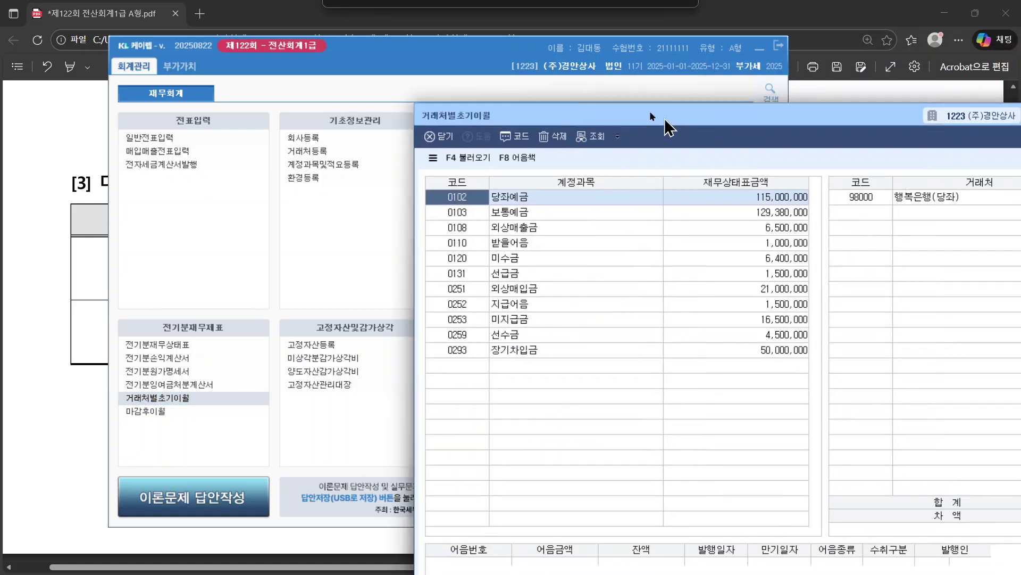
Step: Reposition the 거래처별초기이월 window and note 외상매입금 and 장기차입금 in the question
left_click_drag(650, 111, 319, 41)
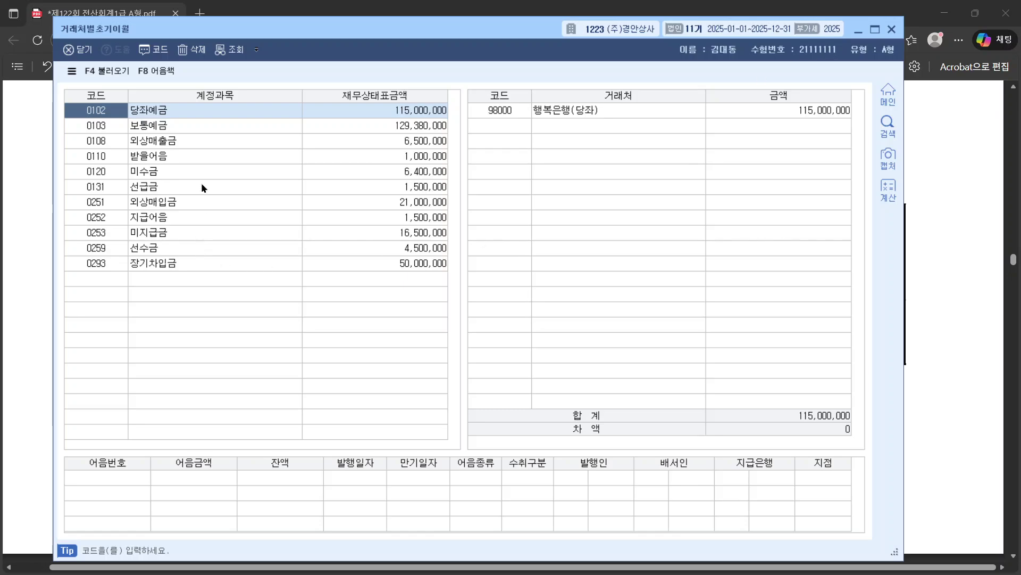
left_click_drag(216, 29, 269, 18)
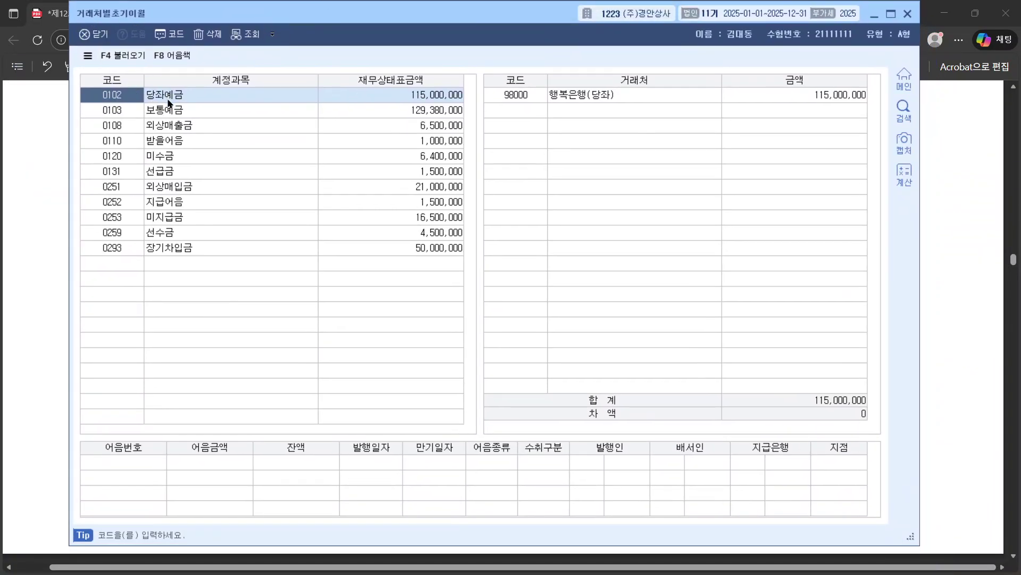
key("alt+Tab")
left_click(61, 301)
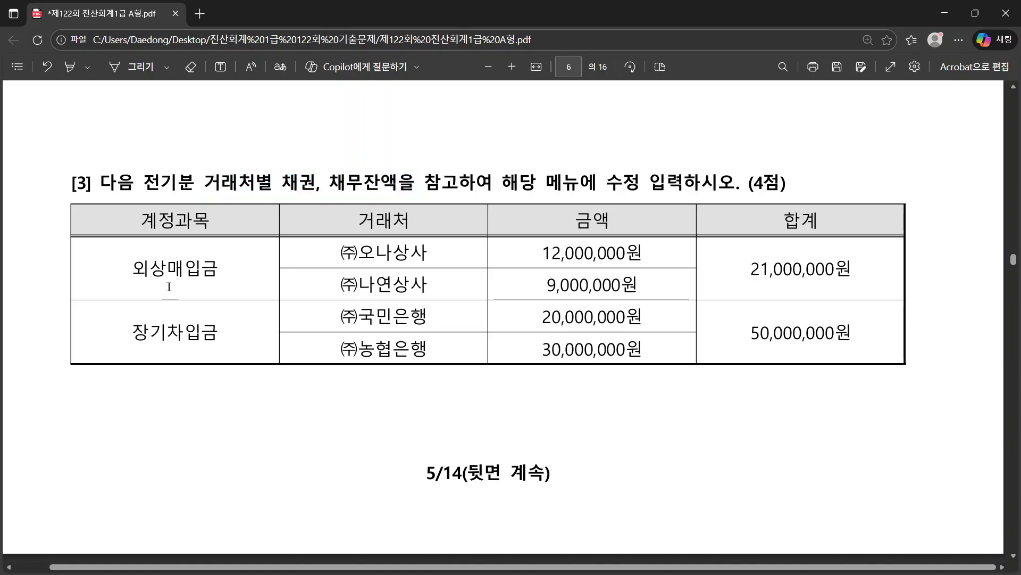
double_click(159, 268)
double_click(203, 334)
key("alt+Tab")
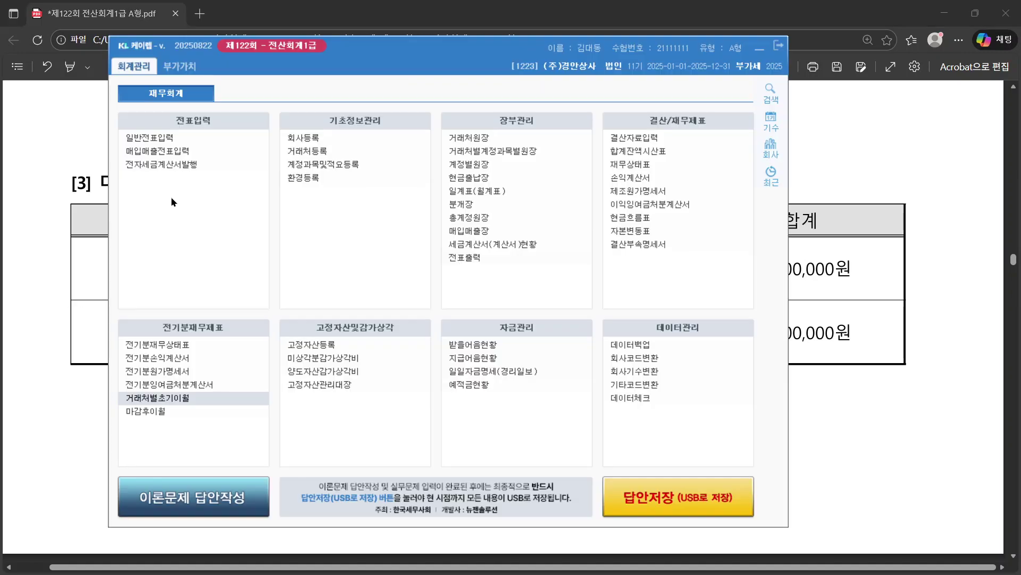
key("alt+Tab")
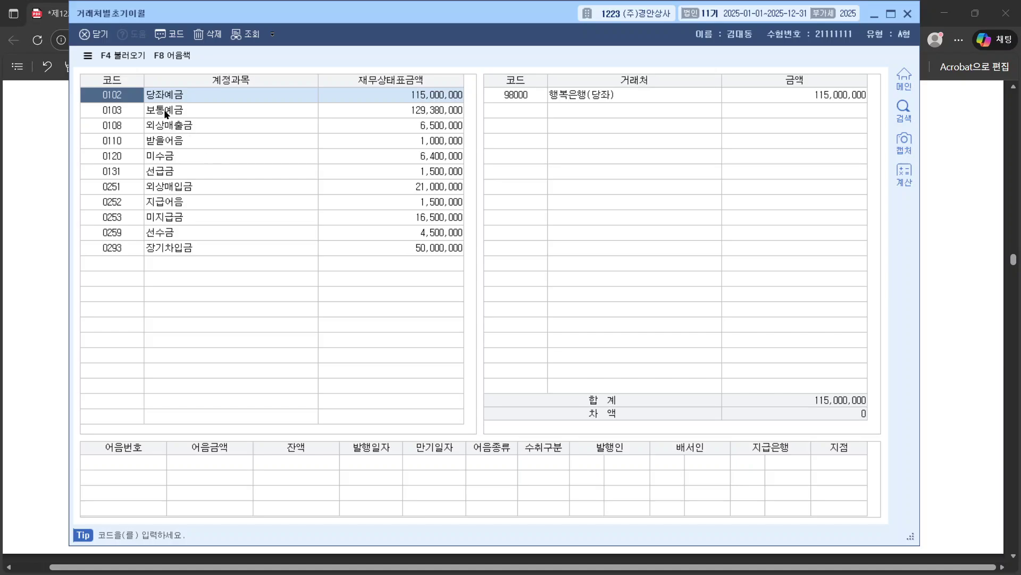
Step: Set 외상매입금 balances: (주)오나상사 12,000,000 and (주)나연상사 9,000,000
left_click(173, 186)
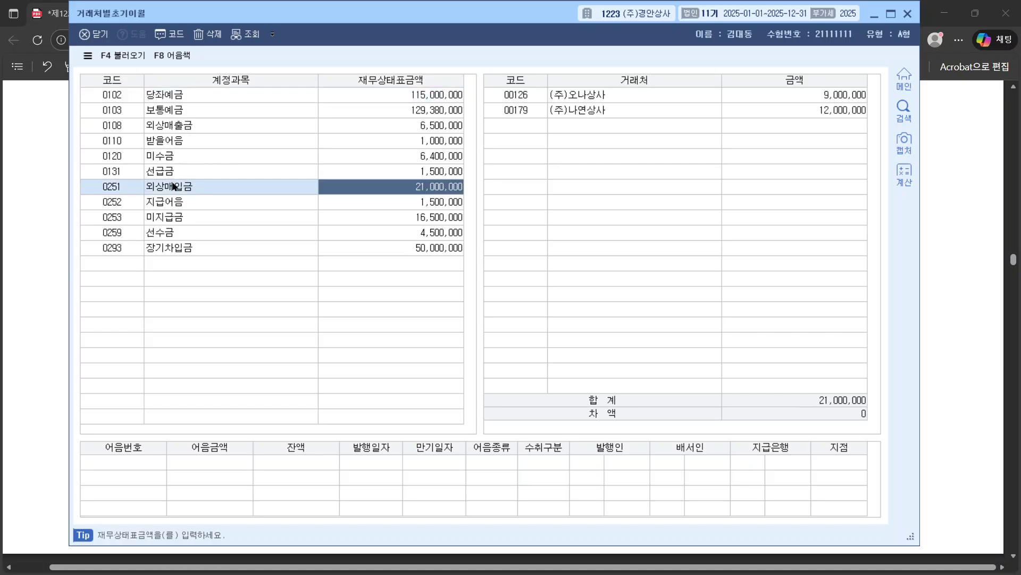
left_click(603, 98)
left_click(601, 110)
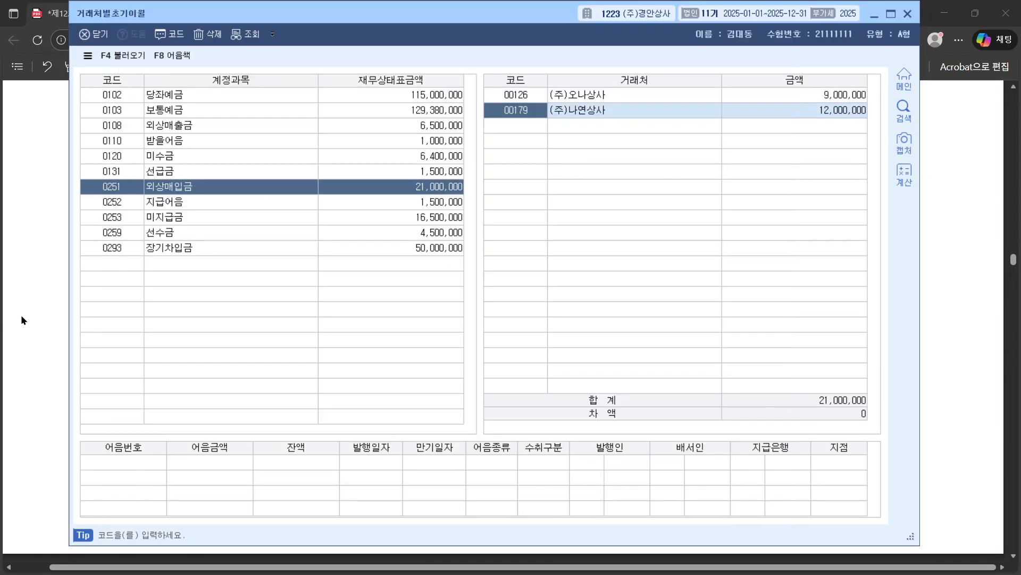
left_click(21, 315)
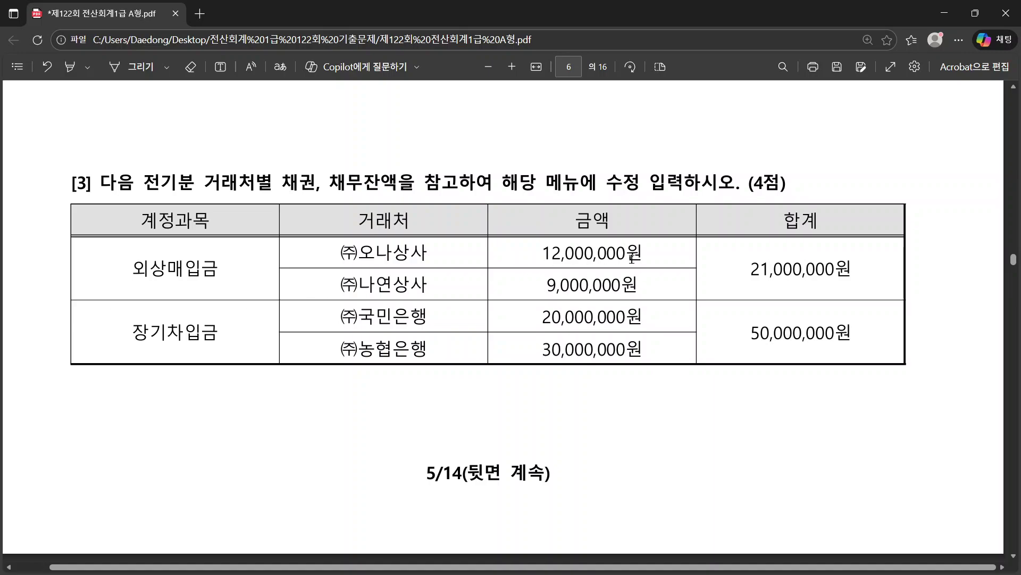
left_click_drag(543, 253, 643, 253)
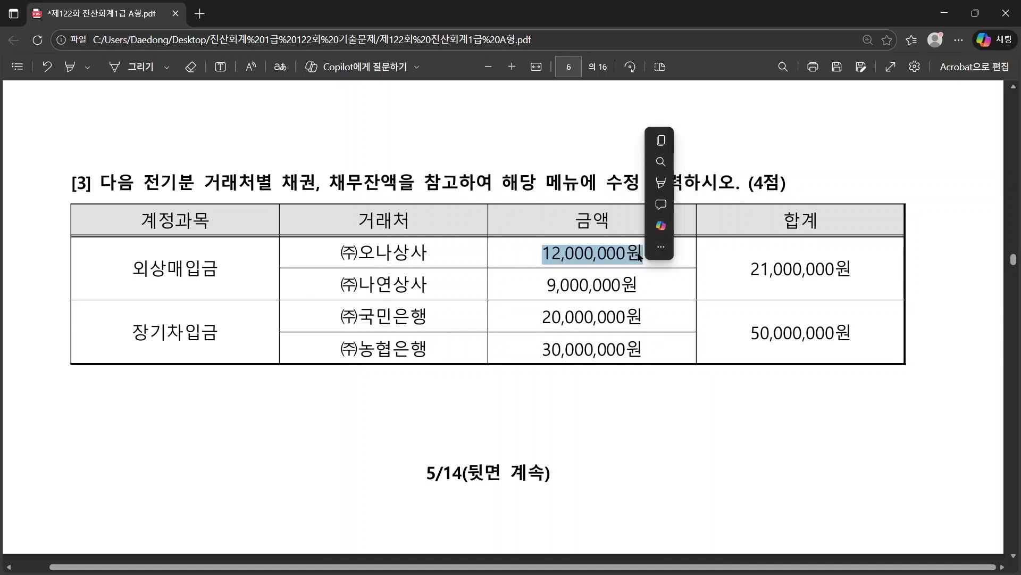
key("alt+Tab")
left_click(811, 97)
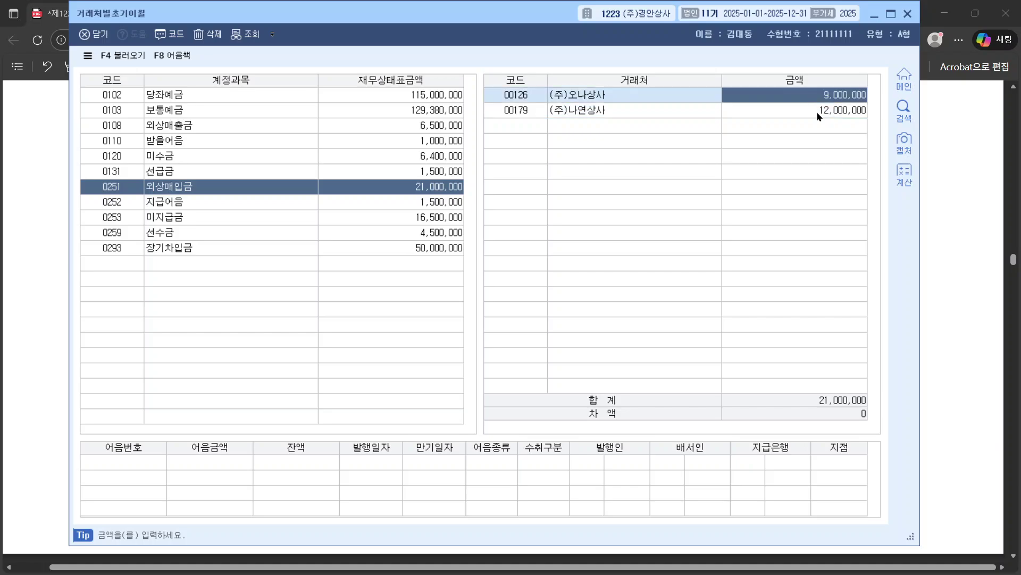
type("12000000")
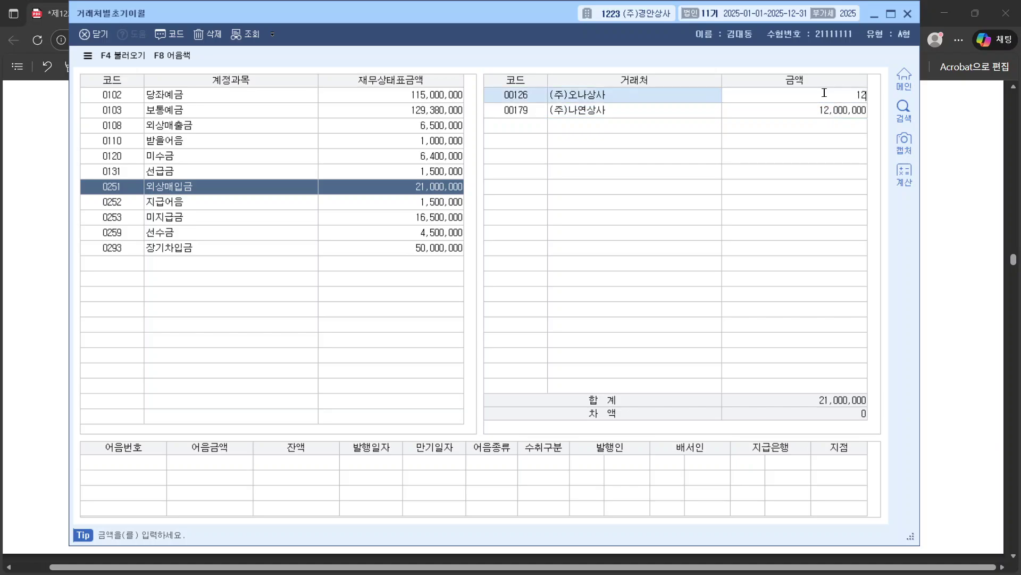
key("Return")
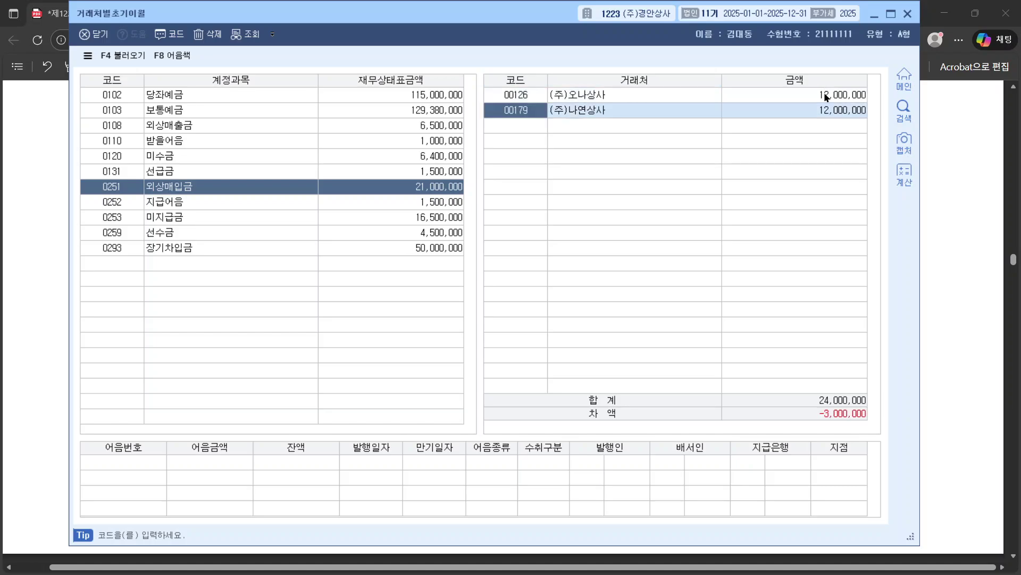
right_click(825, 92)
left_click(810, 111)
key("alt+Tab")
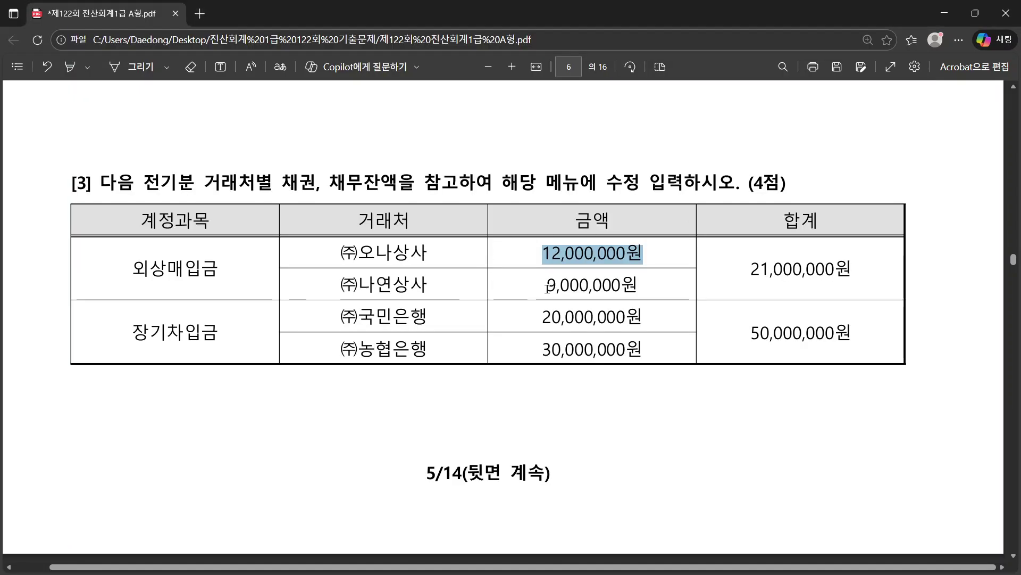
key("alt+Tab")
type("9,000")
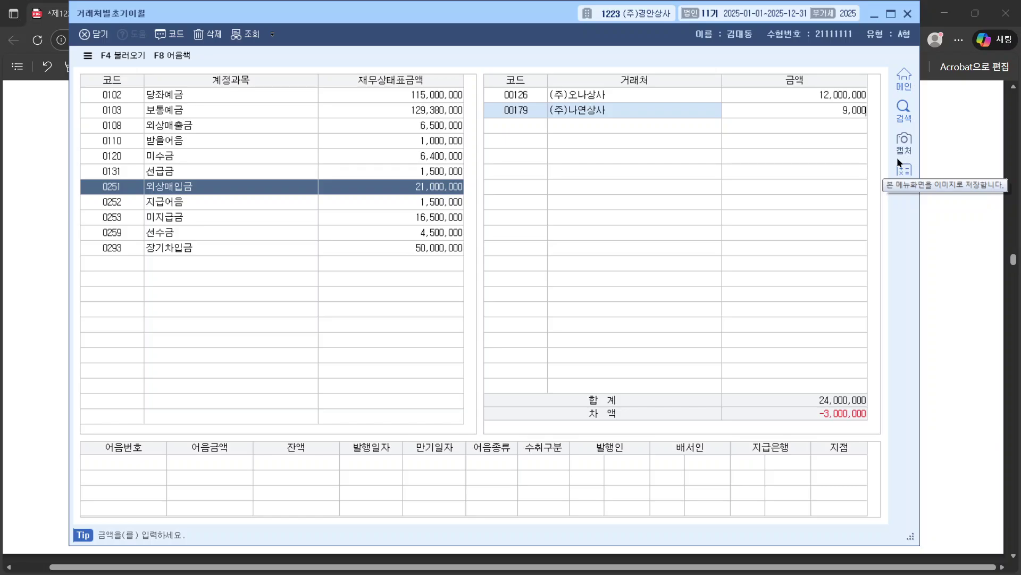
type(",000")
key("Return")
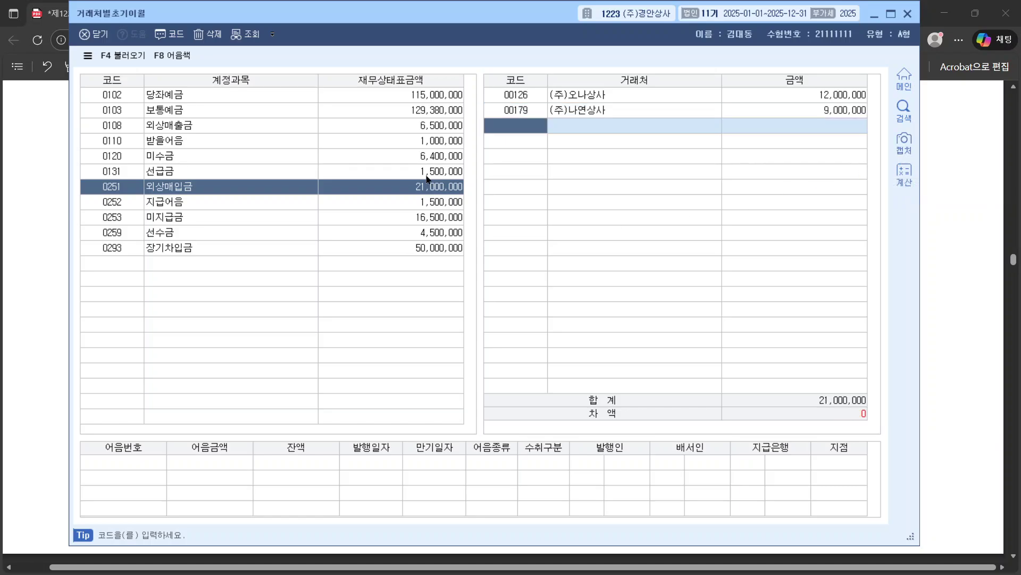
Step: Set 장기차입금 balances: (주)국민은행 20,000,000 and (주)농협은행 30,000,000, then close the window
key("alt+Tab")
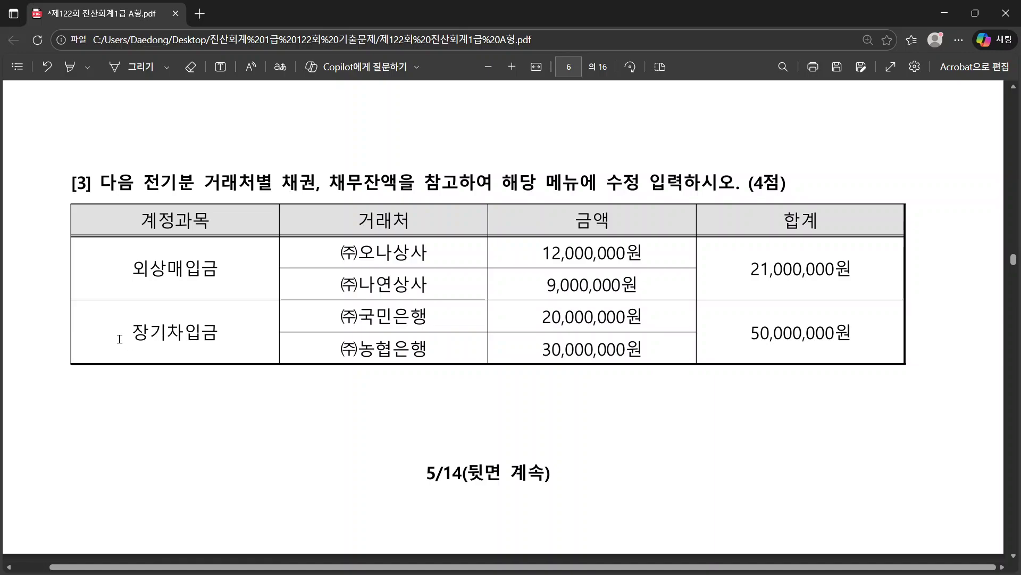
left_click_drag(120, 338, 205, 340)
key("alt+Tab")
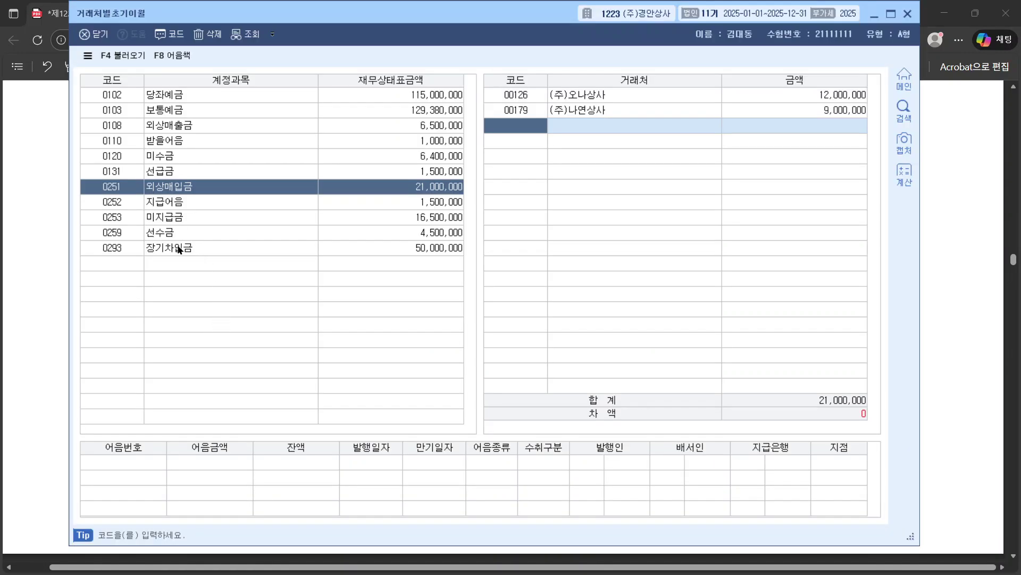
left_click(178, 250)
key("alt+Tab")
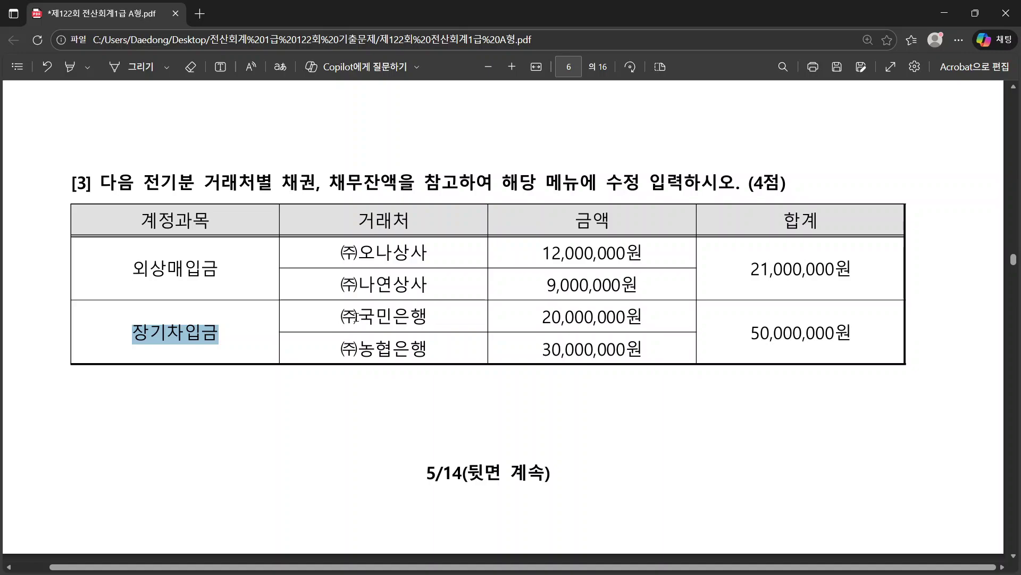
key("alt+Tab")
left_click(795, 92)
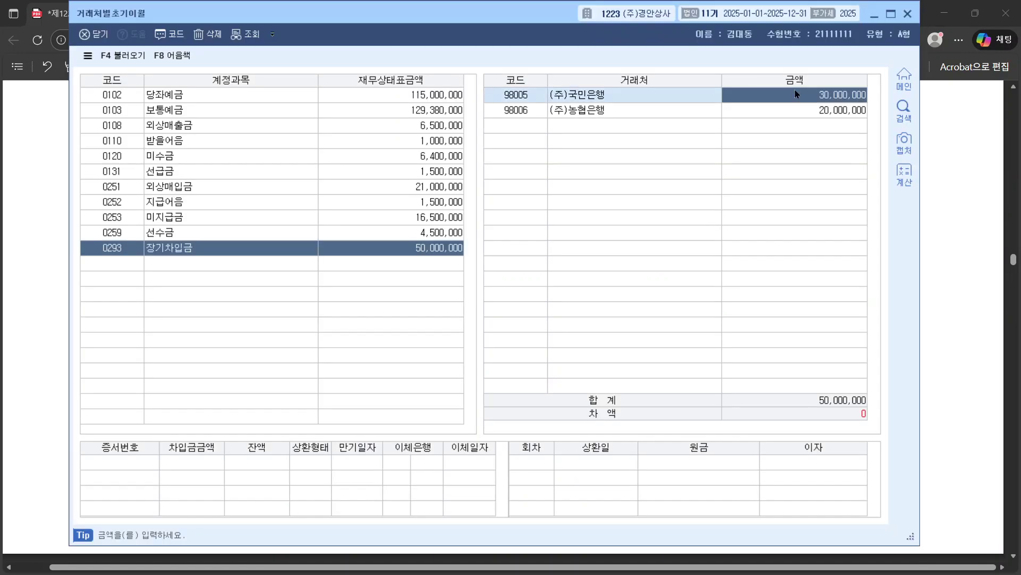
type("20000000")
key("Return")
key("alt+Tab")
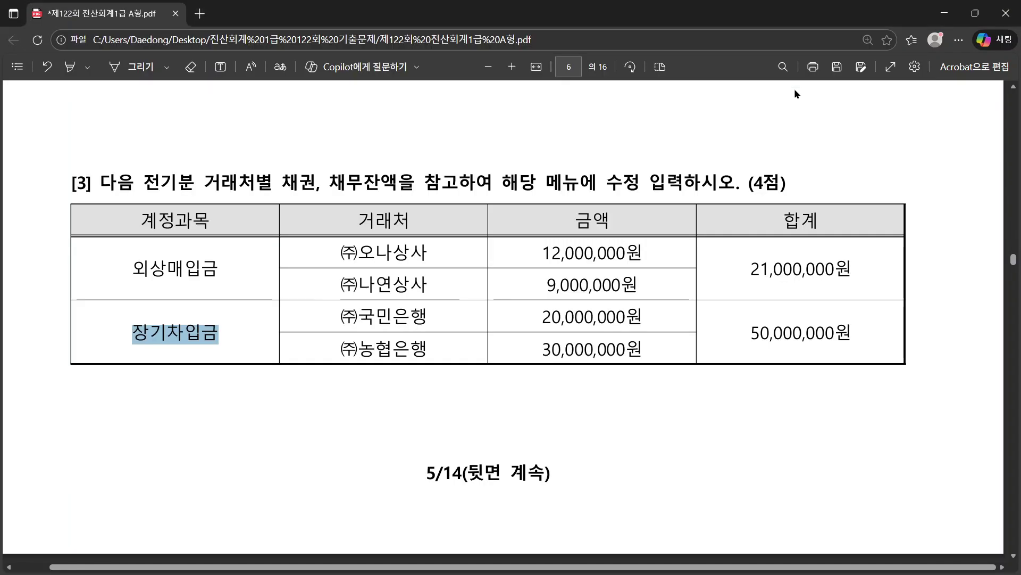
key("alt+Tab")
left_click(822, 113)
type("30000000")
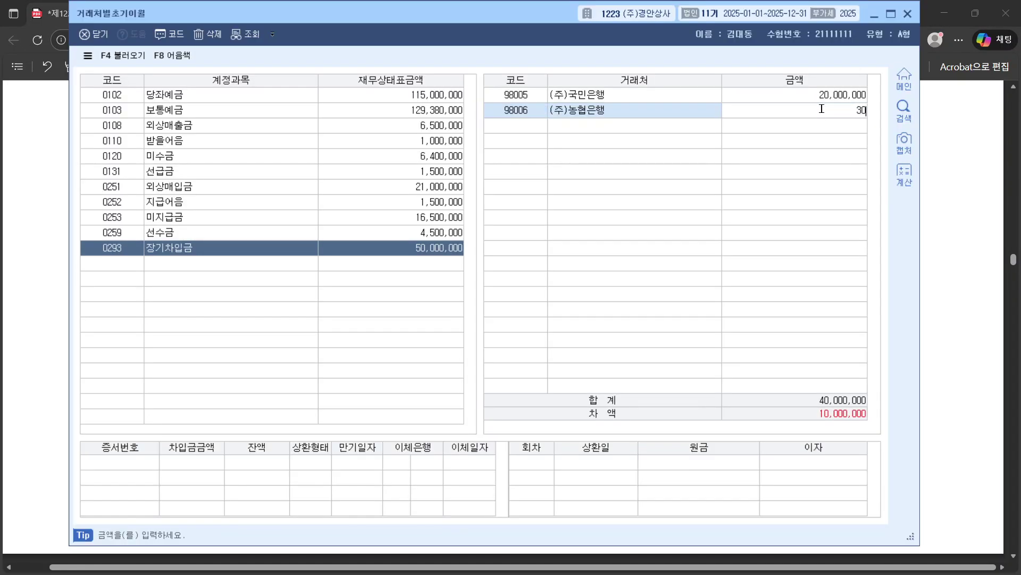
key("Return")
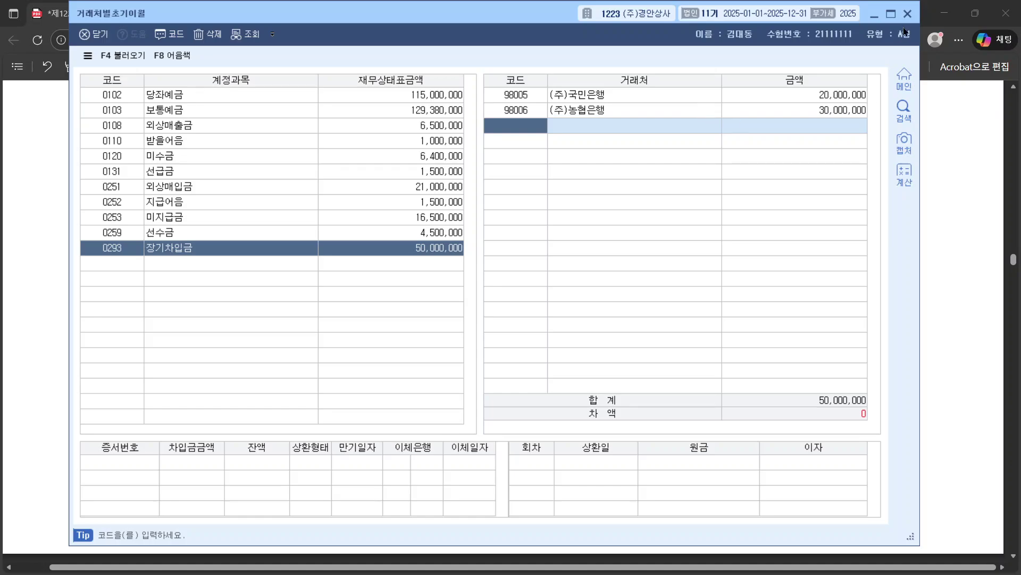
left_click(907, 13)
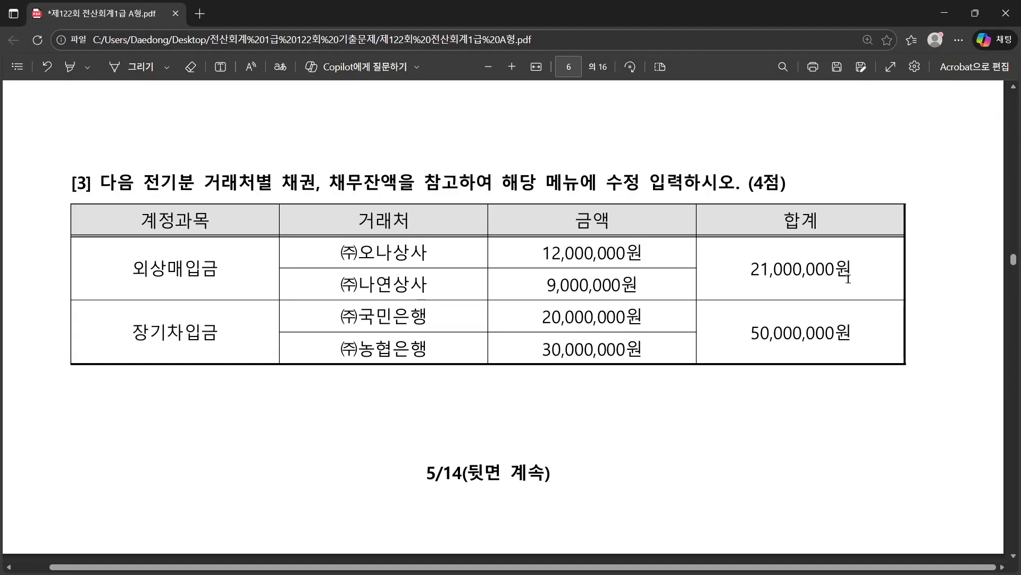
Step: Read the 문제2 notes on omitted descriptions, partner codes and 800번대 account codes
scroll(848, 278, "down", 10)
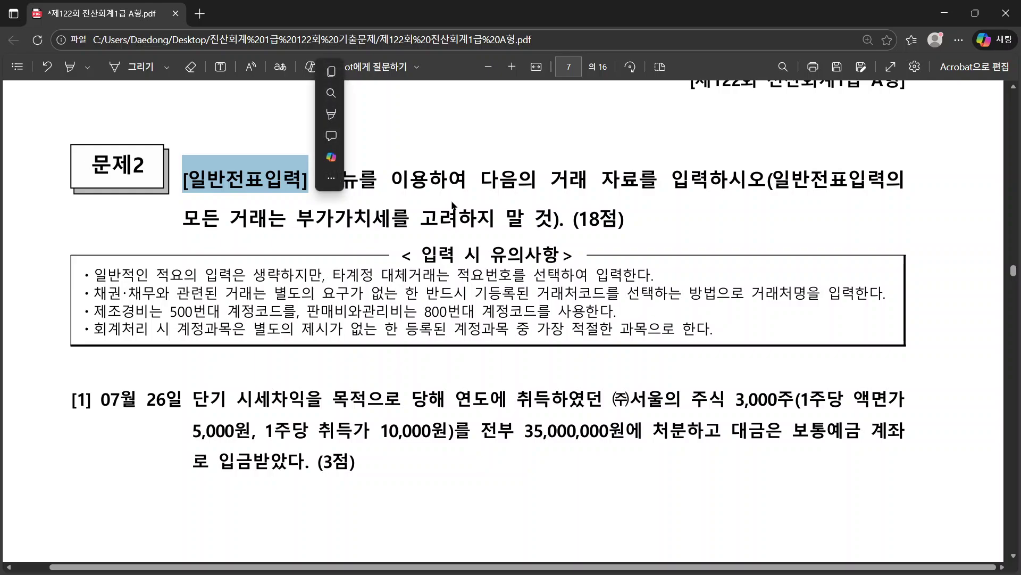
scroll(90, 210, "down", 1)
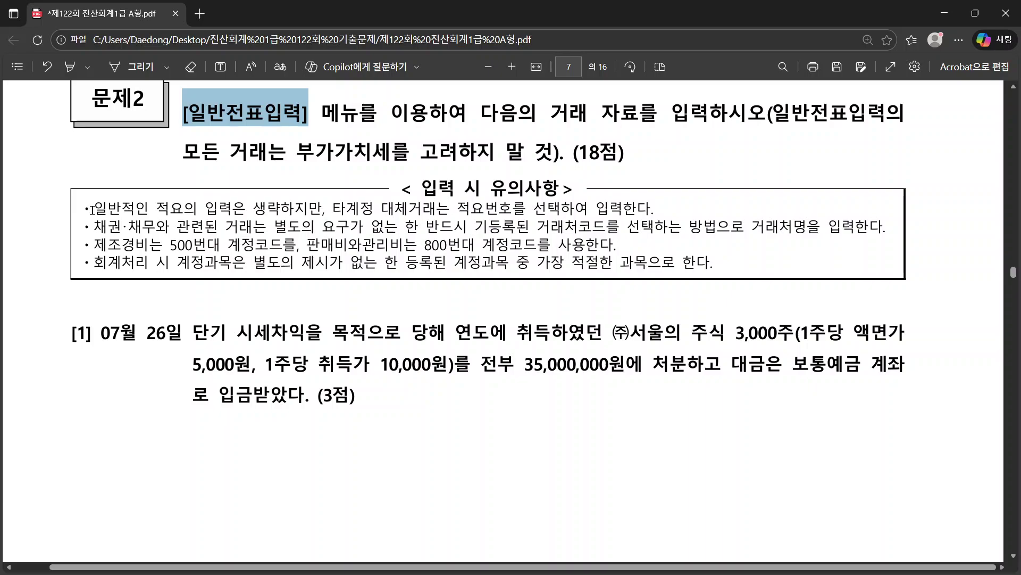
left_click_drag(89, 209, 322, 210)
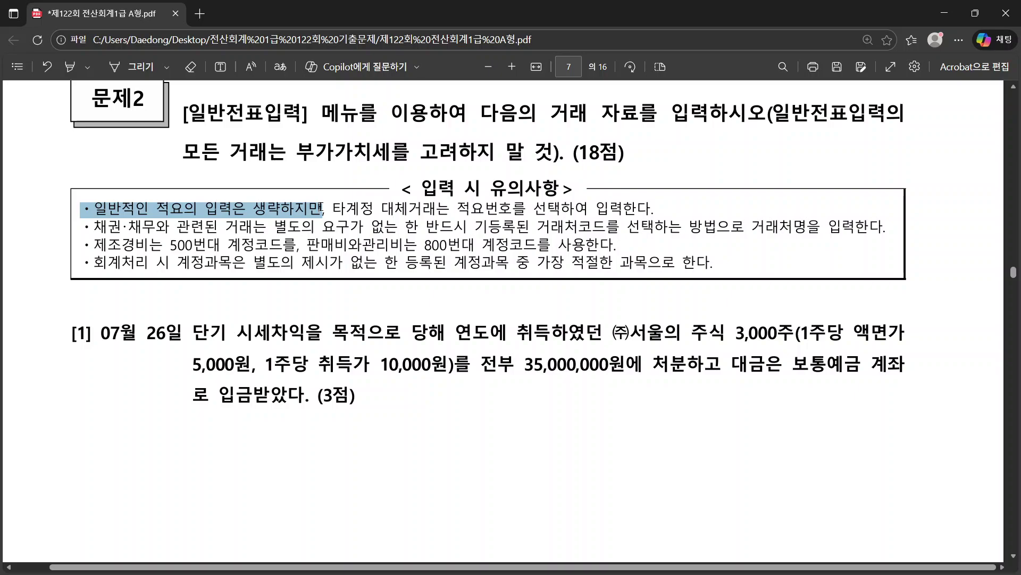
left_click(345, 210)
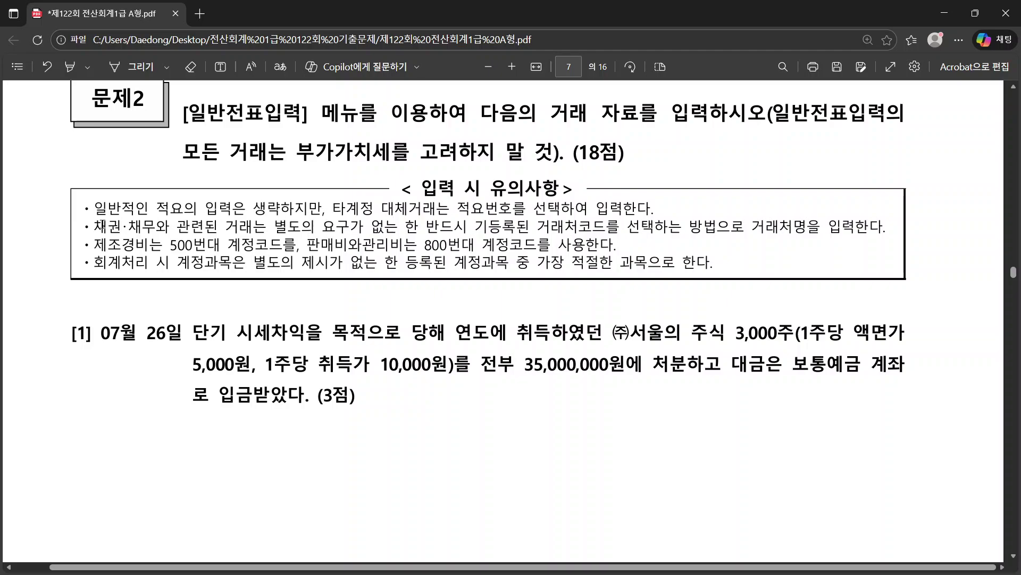
left_click_drag(91, 227, 728, 228)
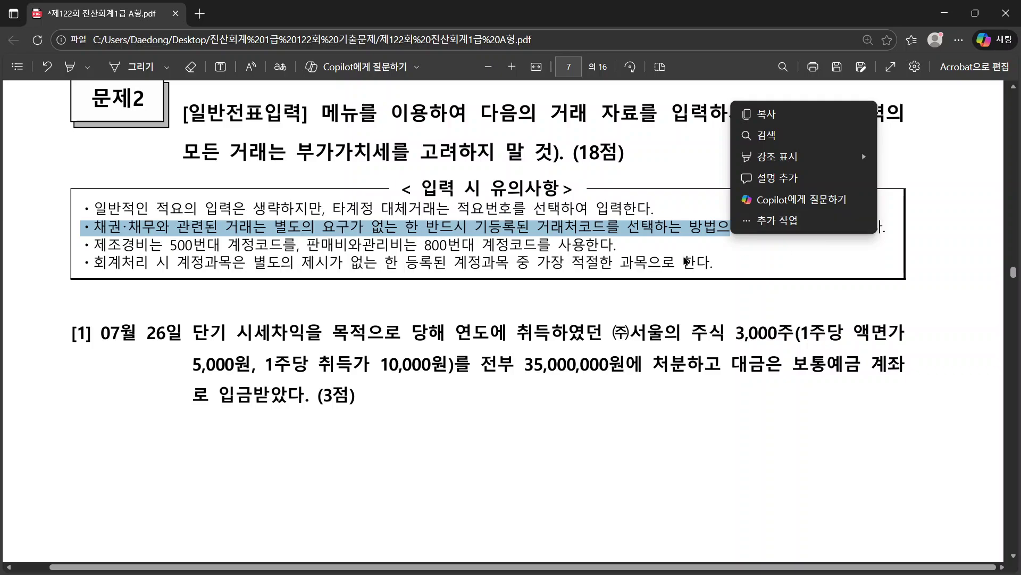
left_click(659, 247)
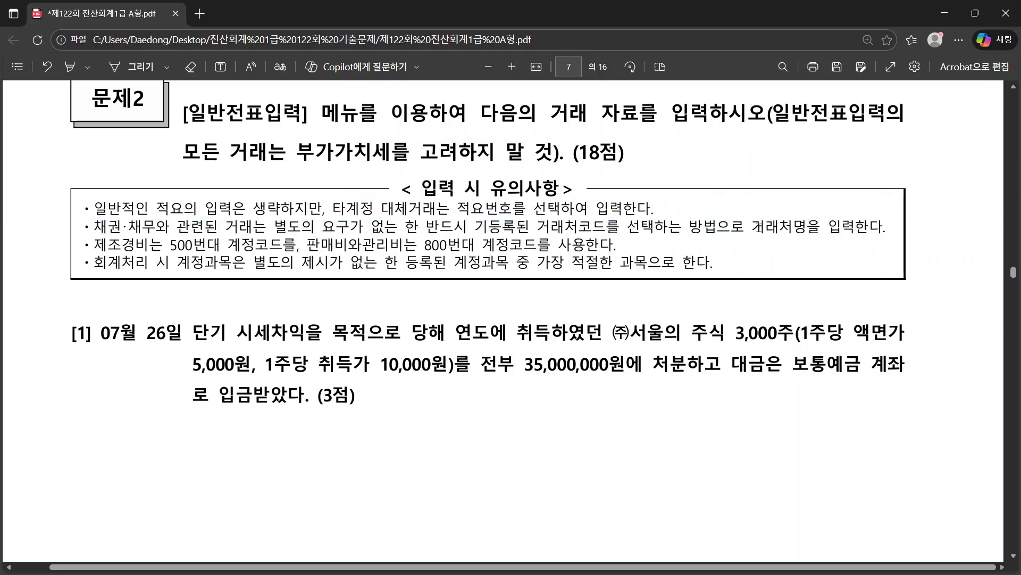
left_click_drag(753, 228, 792, 228)
left_click_drag(537, 227, 682, 228)
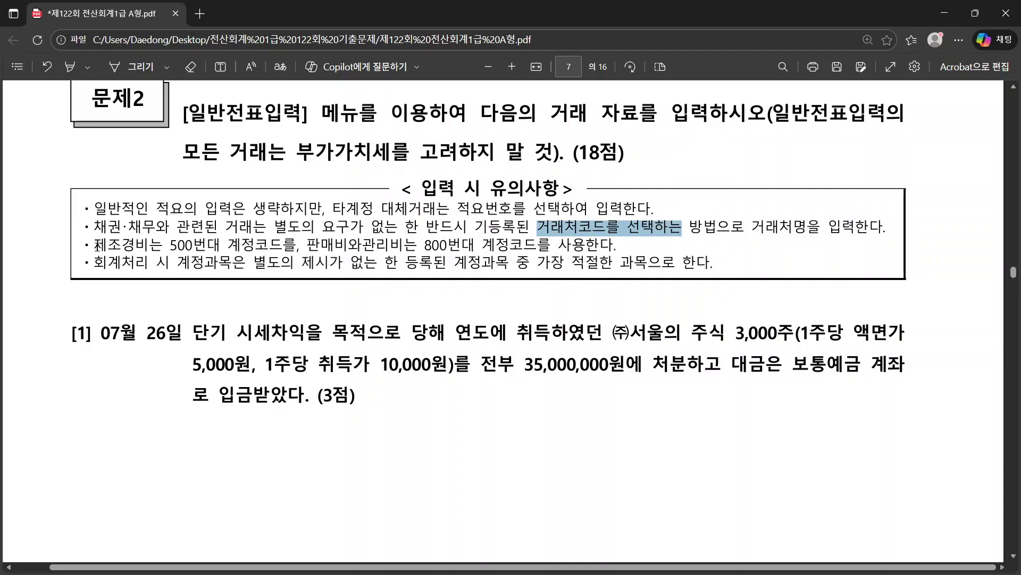
left_click_drag(95, 246, 197, 246)
left_click_drag(418, 246, 600, 246)
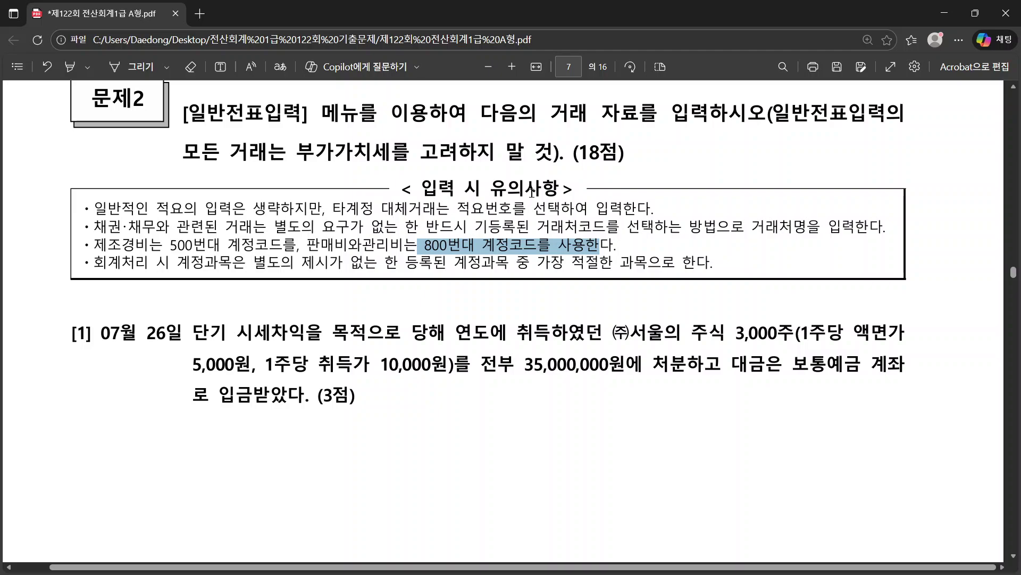
left_click(448, 250)
left_click_drag(301, 246, 446, 246)
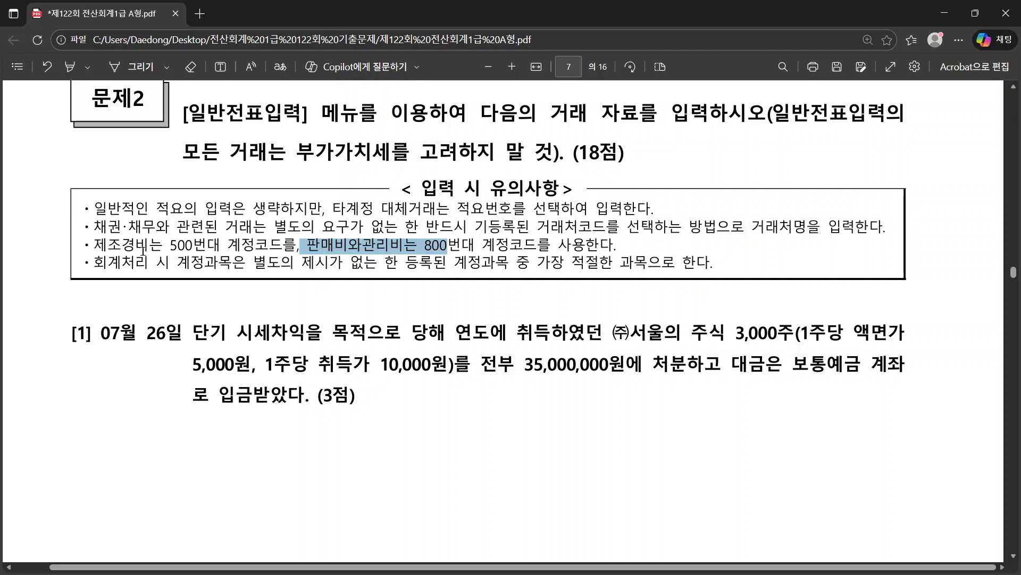
left_click_drag(91, 262, 453, 267)
left_click(464, 285)
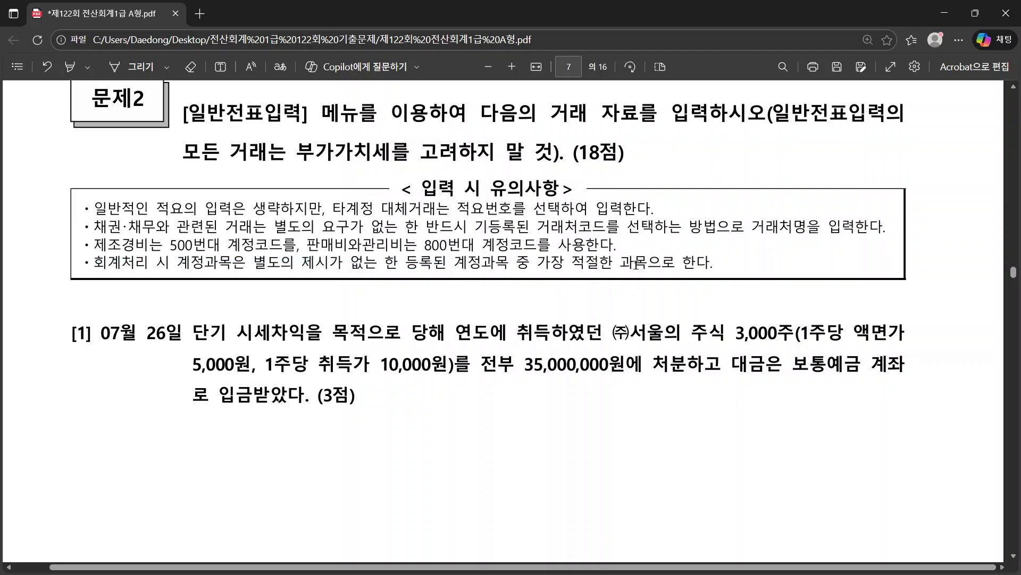
Step: Scroll to question [1] and highlight its date 07월 26일 before returning to KcLep
scroll(530, 294, "down", 2)
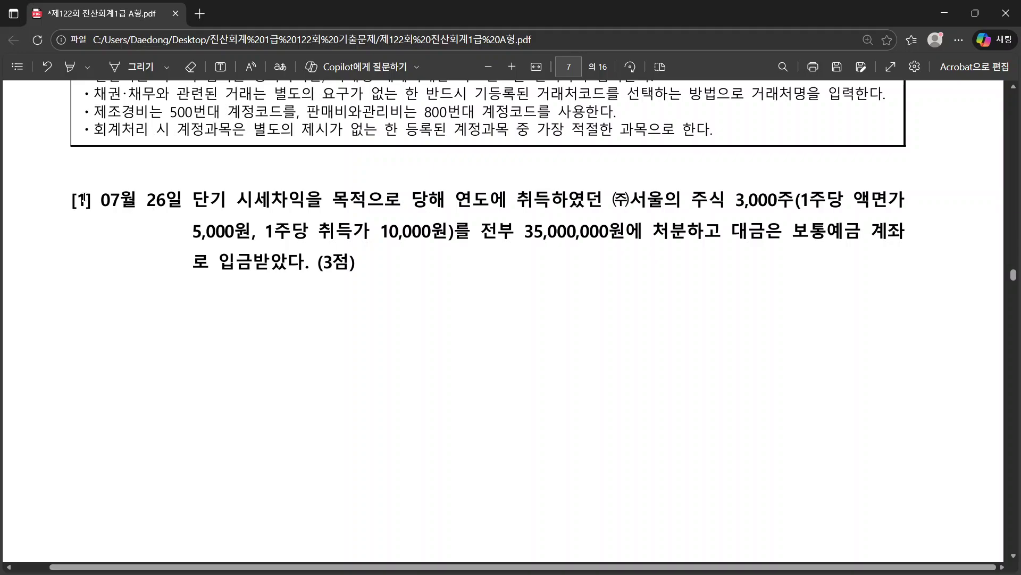
left_click_drag(93, 200, 184, 201)
key("alt+Tab")
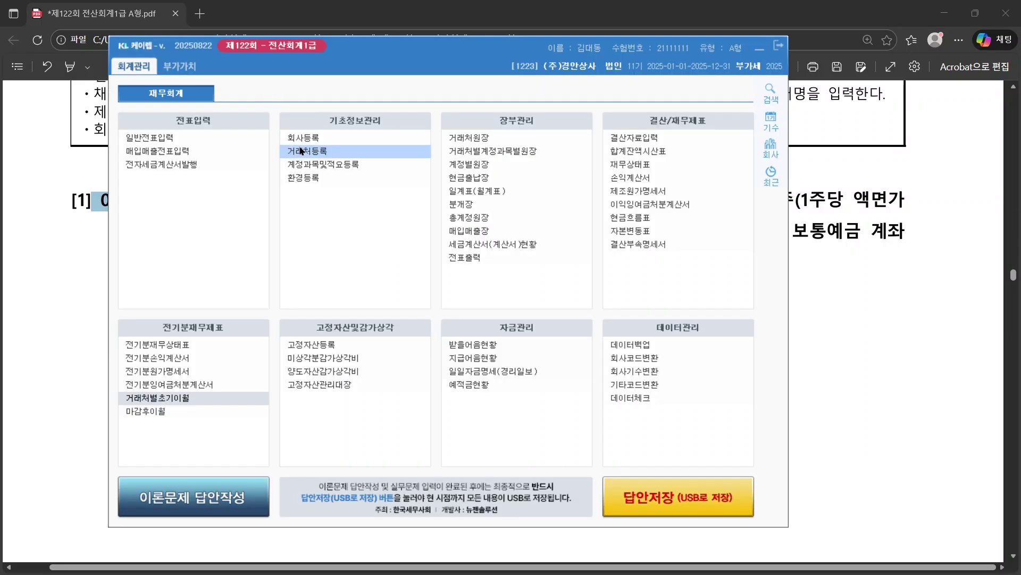
Step: Open 일반전표입력 and start a new entry dated 2025-07-26
left_click(186, 137)
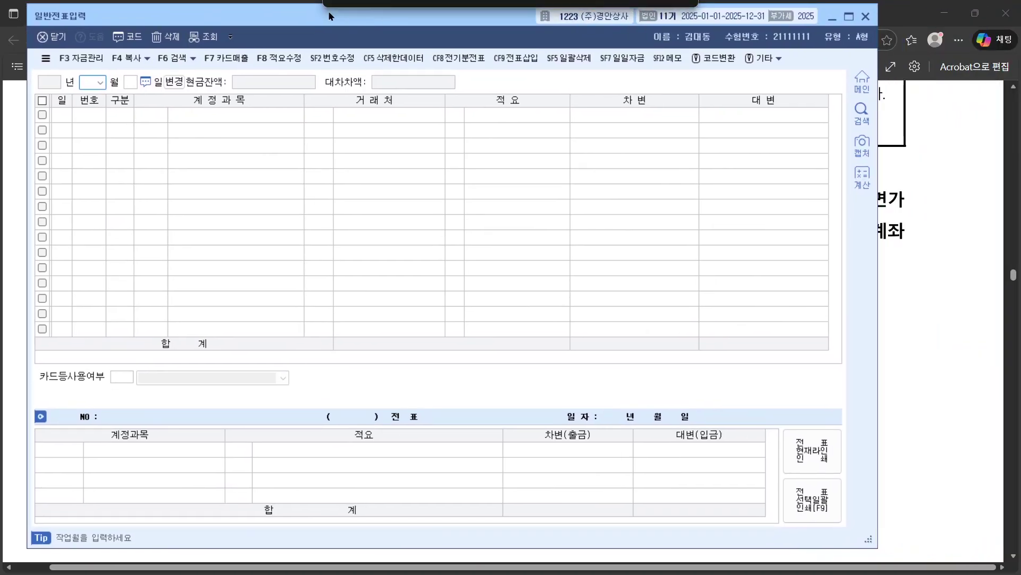
type("7")
key("Return")
type("26")
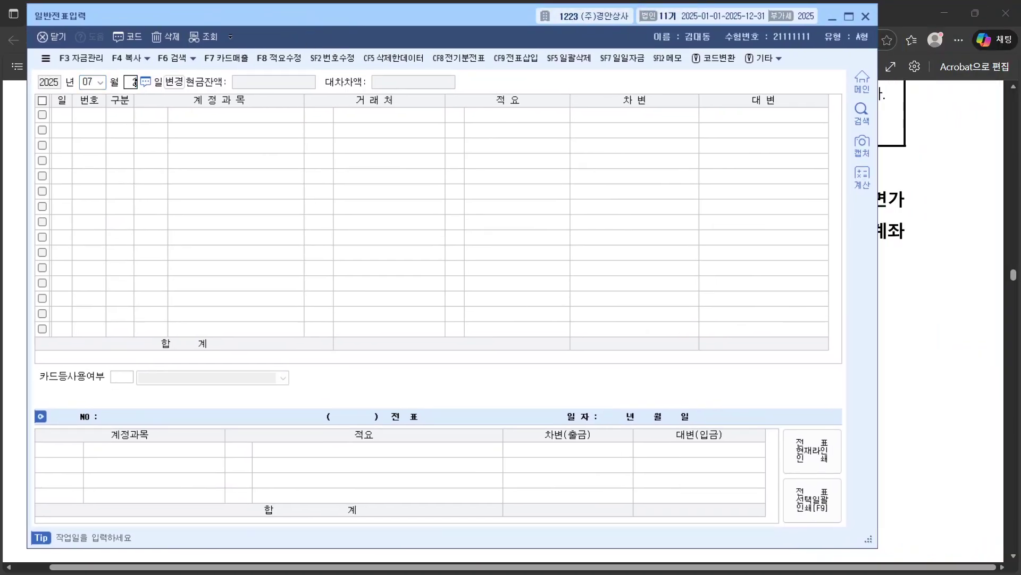
key("Return")
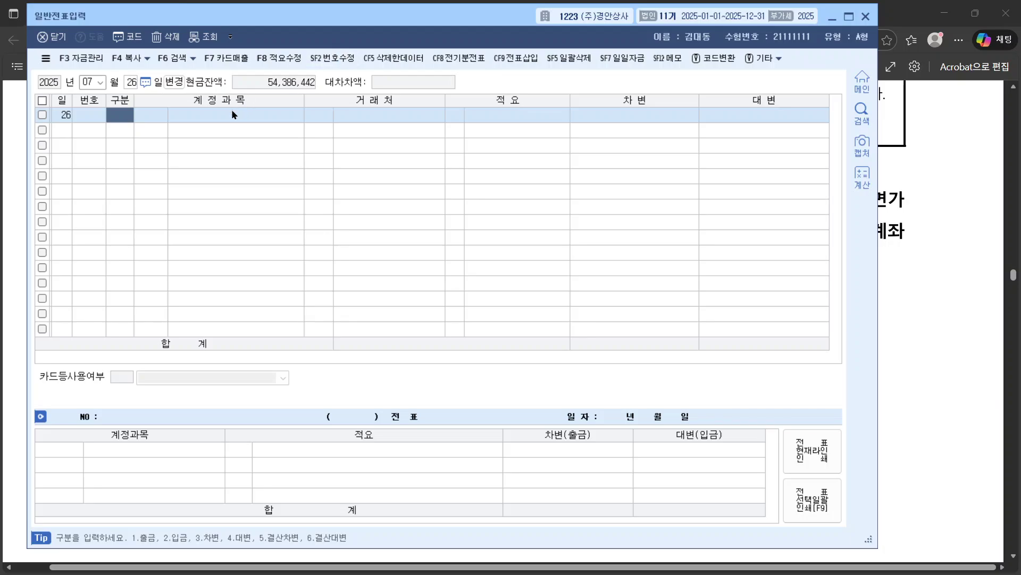
key("alt+Tab")
left_click(50, 257)
Step: Read question [1]: 3,000 ㈜서울 shares for short-term gain, 10,000원 price, 35,000,000원 sale
key("alt+Tab")
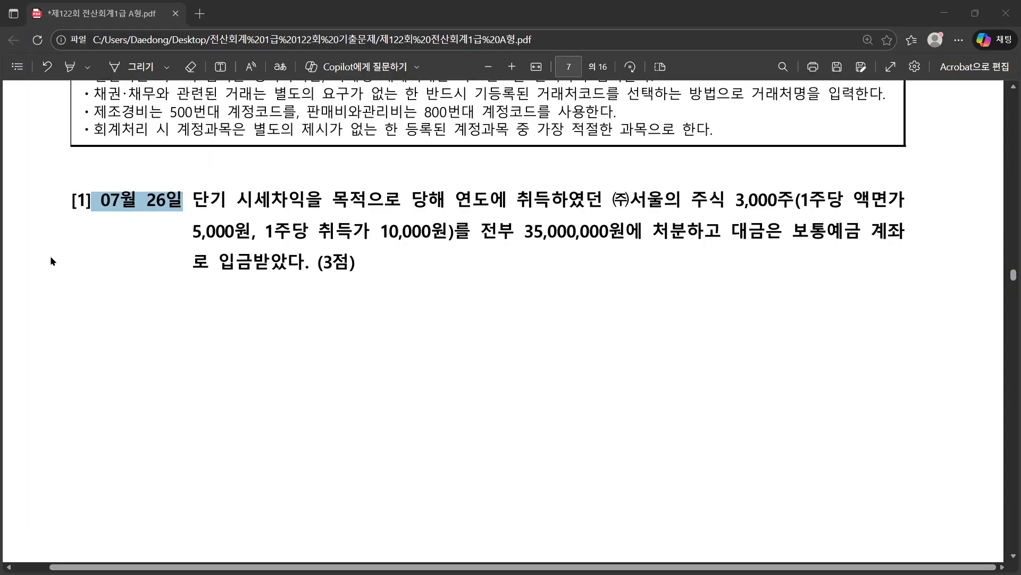
left_click_drag(194, 201, 793, 214)
left_click(761, 209)
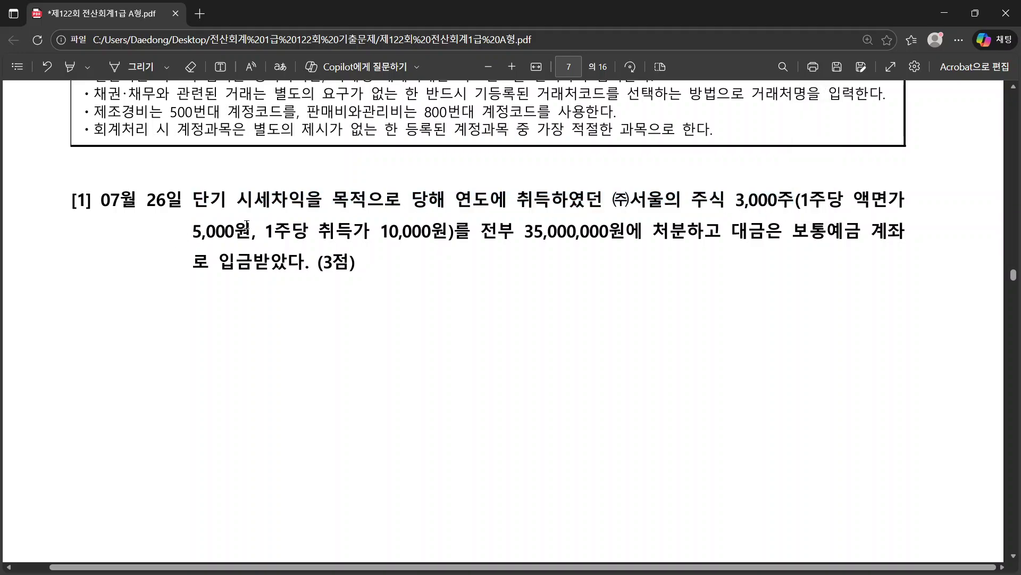
left_click_drag(381, 231, 437, 235)
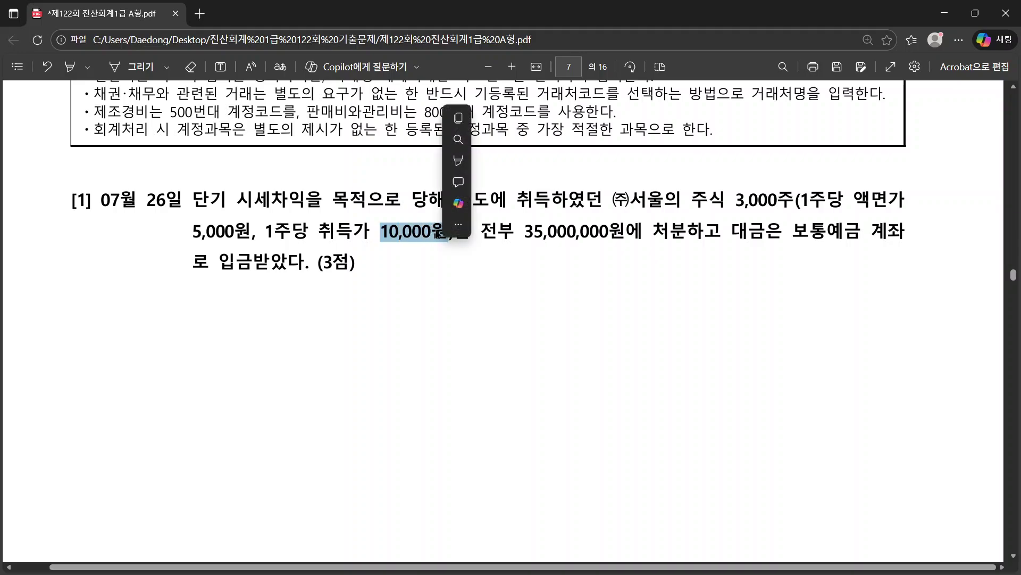
left_click(458, 224)
left_click(788, 195)
left_click(777, 202)
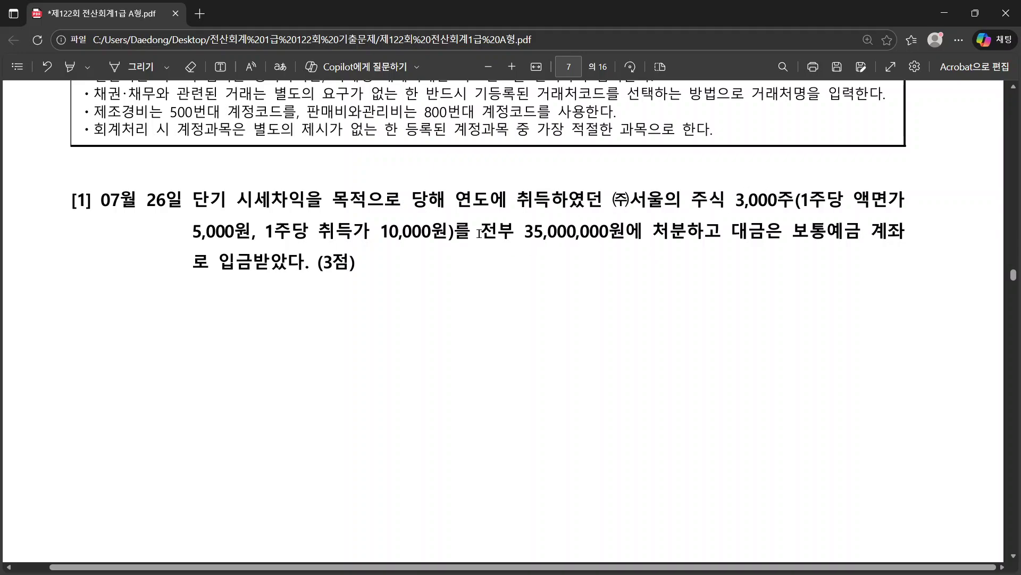
left_click_drag(481, 234, 699, 239)
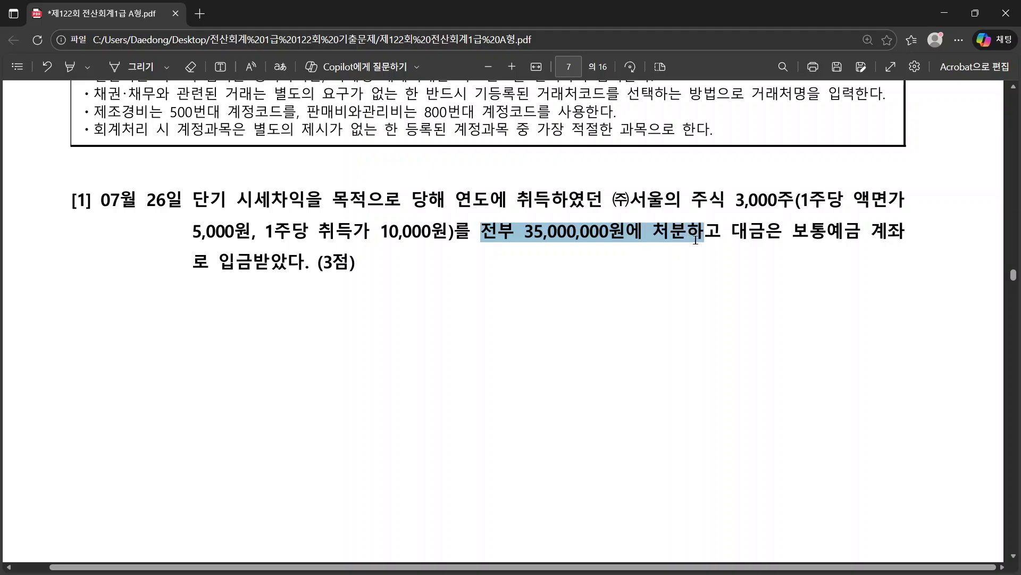
left_click(747, 262)
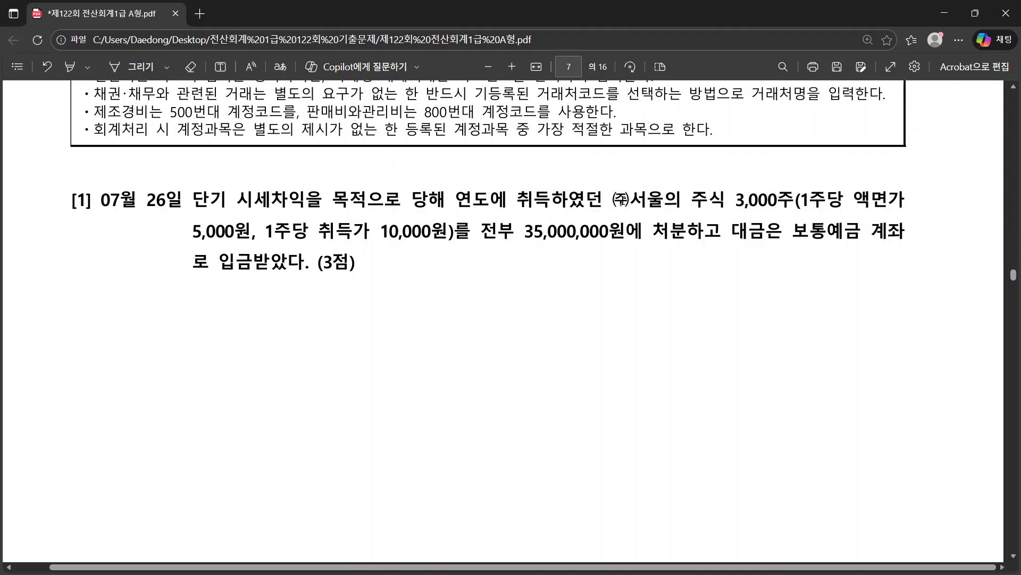
left_click_drag(617, 200, 795, 203)
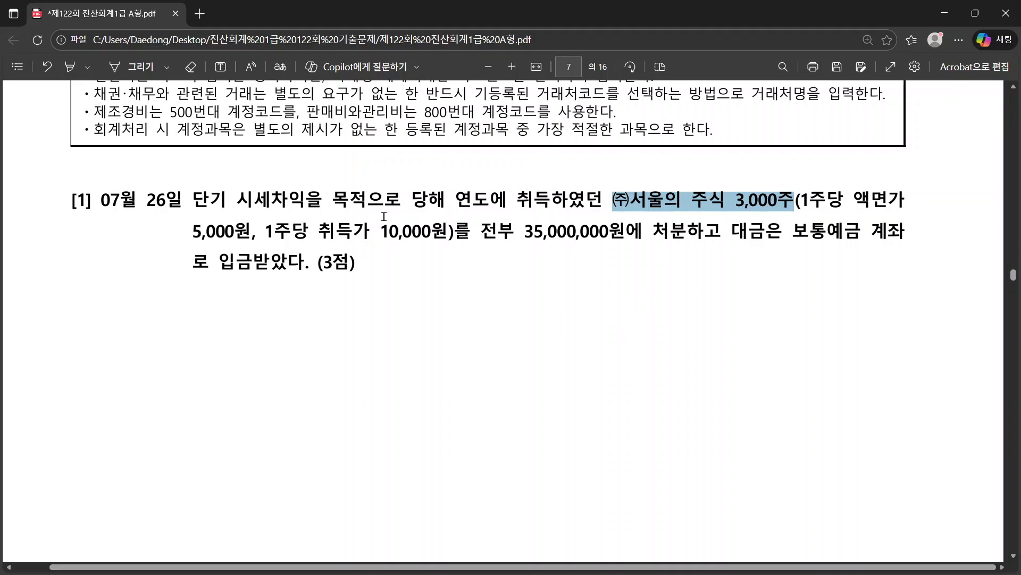
left_click_drag(193, 201, 305, 202)
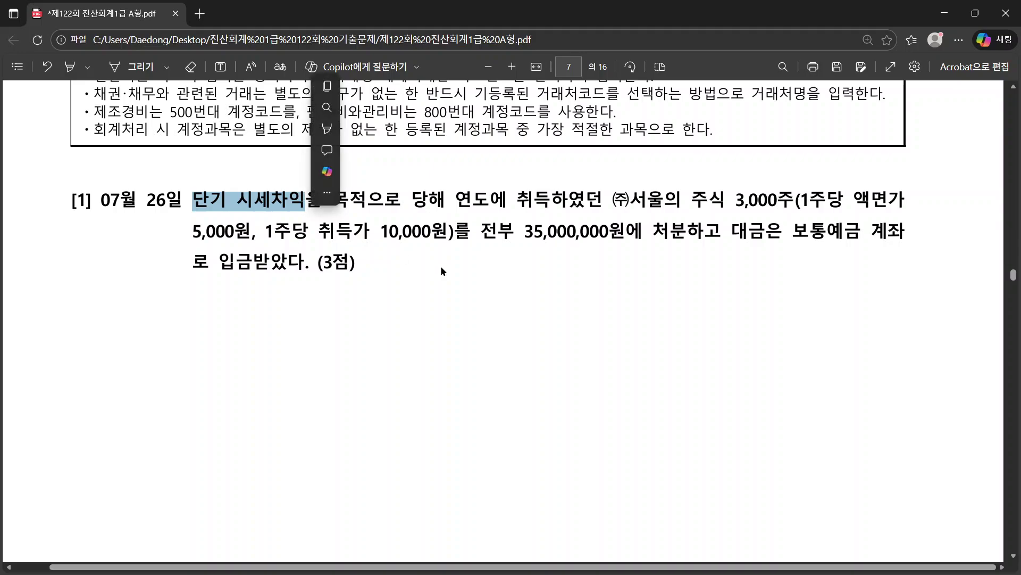
key("alt+Tab")
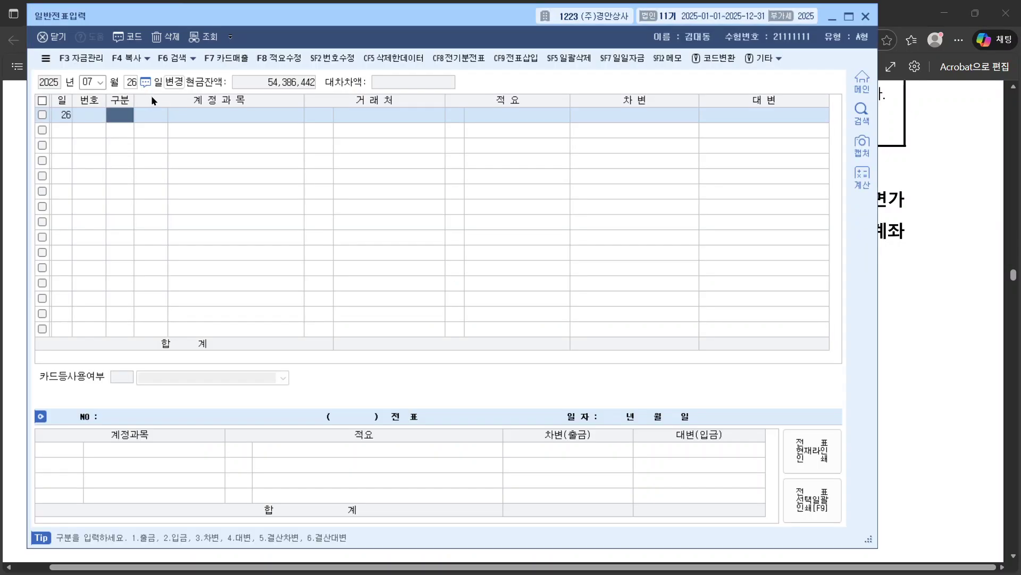
Step: Make the 07/26 line a debit (구분 3) to account 0103 보통예금
type("3")
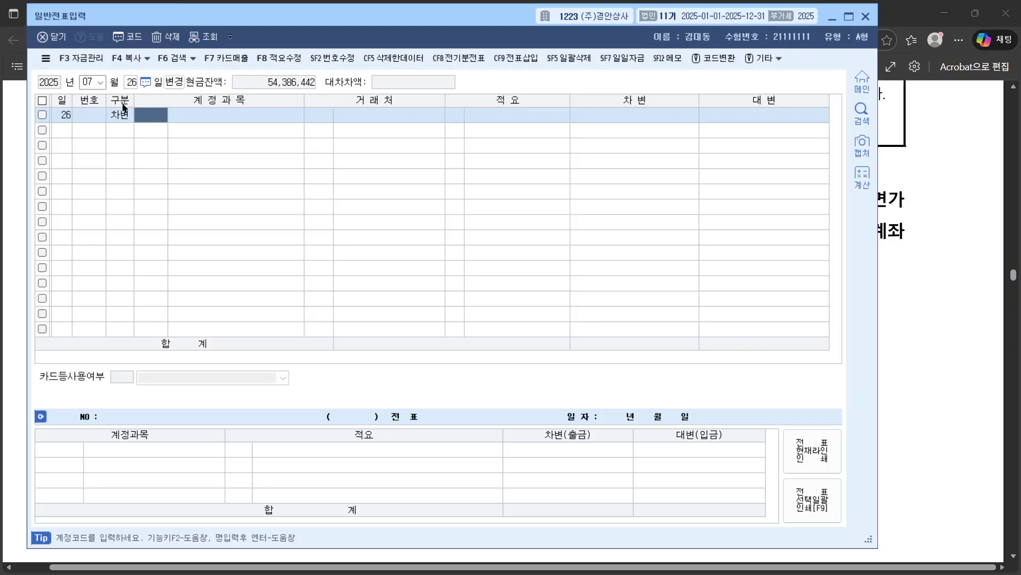
left_click(118, 114)
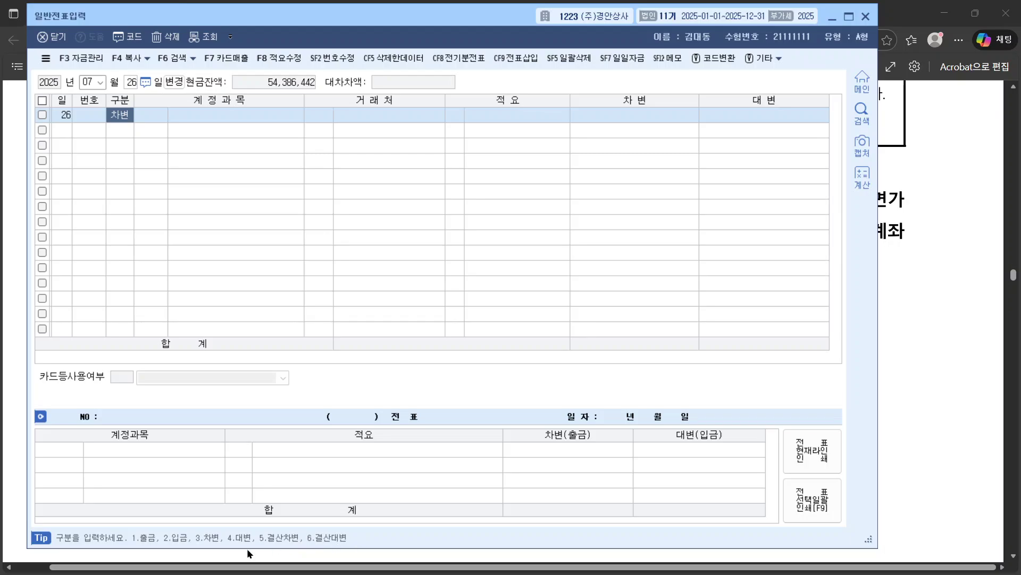
left_click(146, 113)
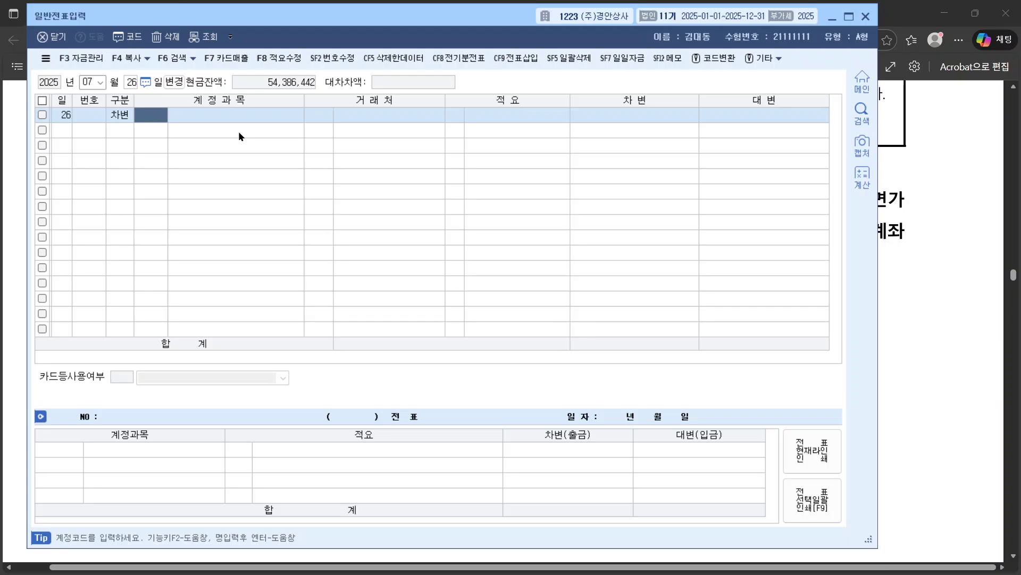
key("F2")
key("Escape")
type("보통")
key("Return")
key("Escape")
key("Return")
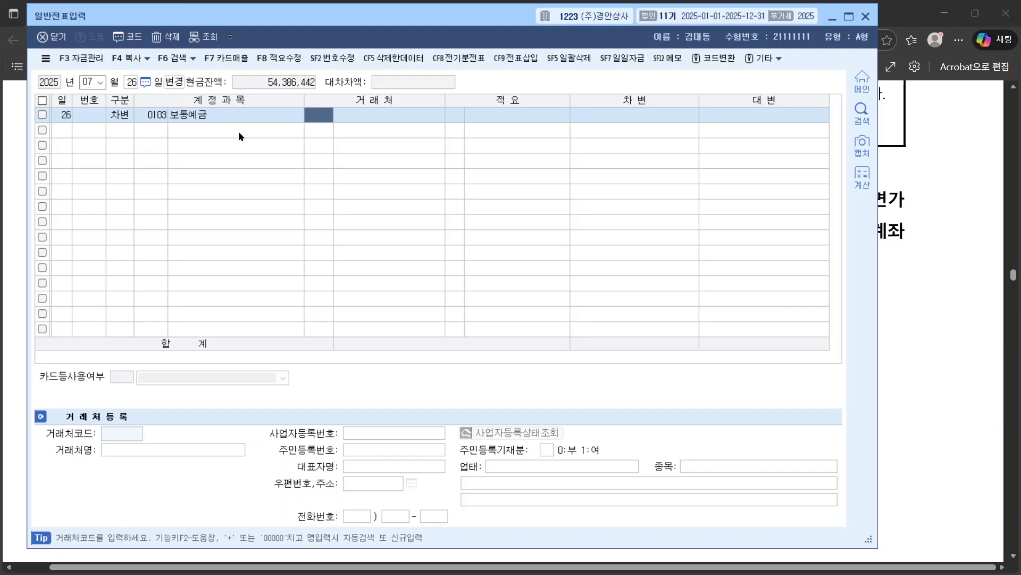
left_click(966, 323)
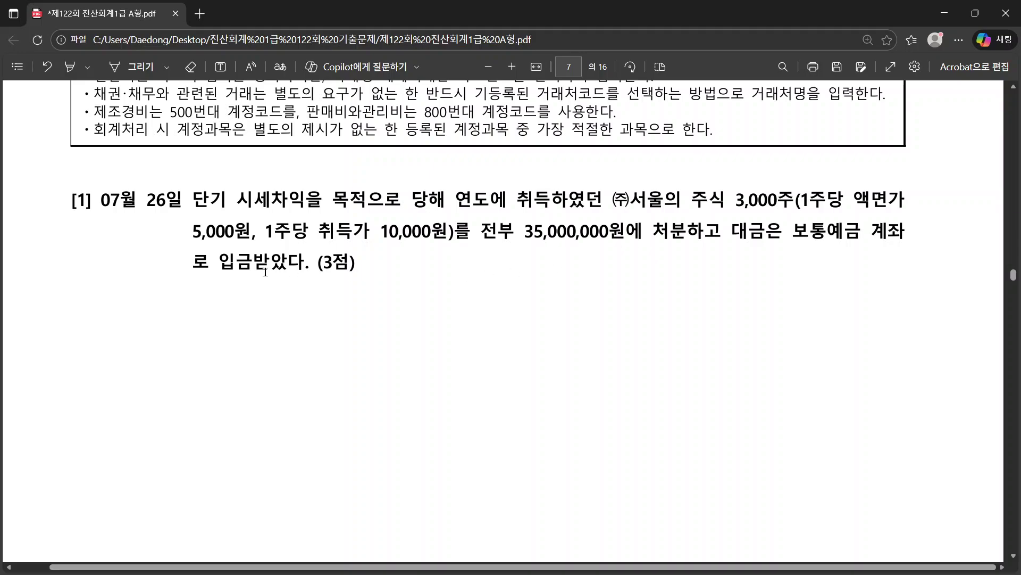
Step: Set the 보통예금 debit line's partner to 00101 하남상회
key("alt+Tab")
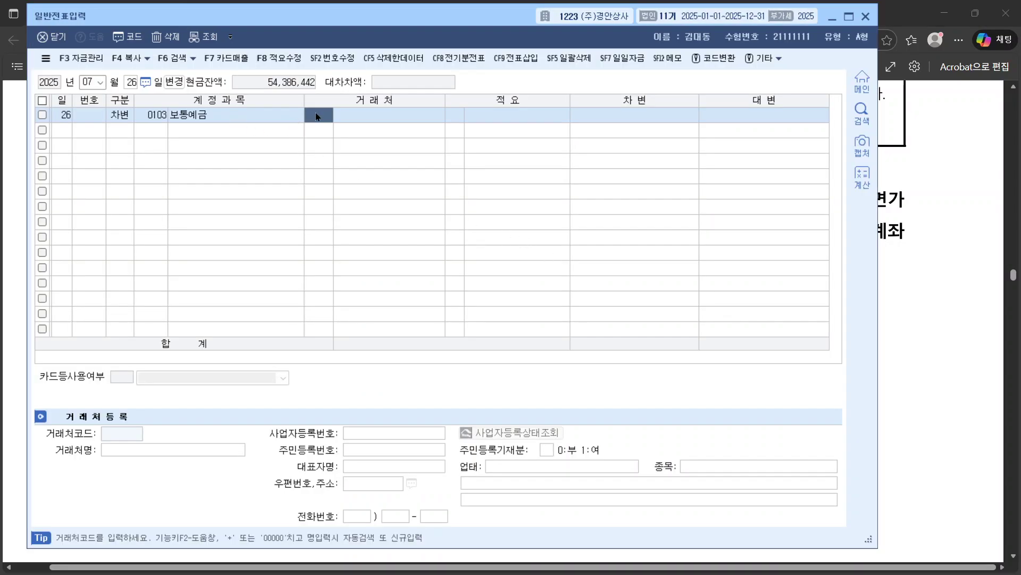
type("보통")
key("Return")
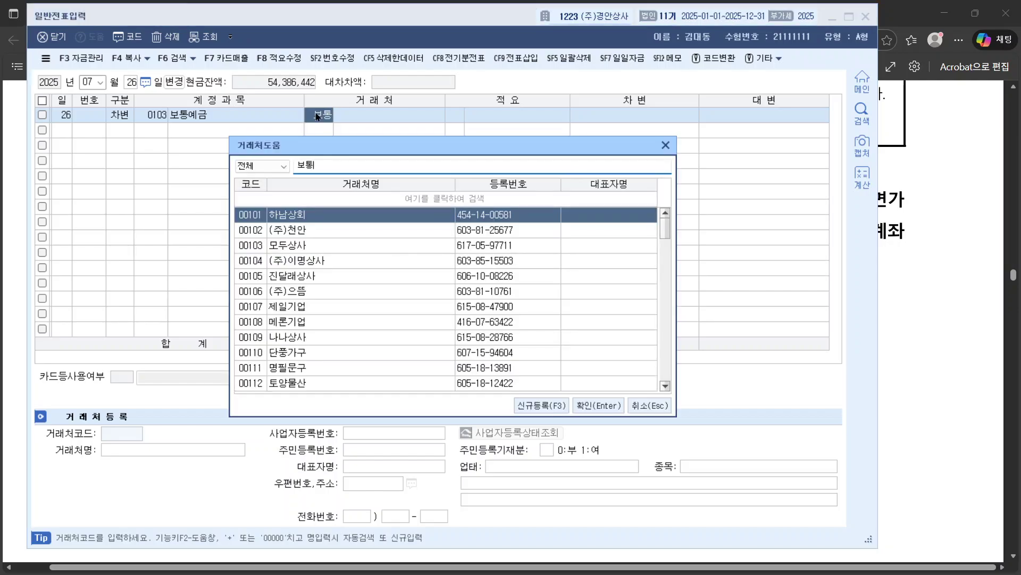
type("ㅇ")
key("BackSpace")
key("BackSpace")
key("BackSpace")
key("BackSpace")
key("Return")
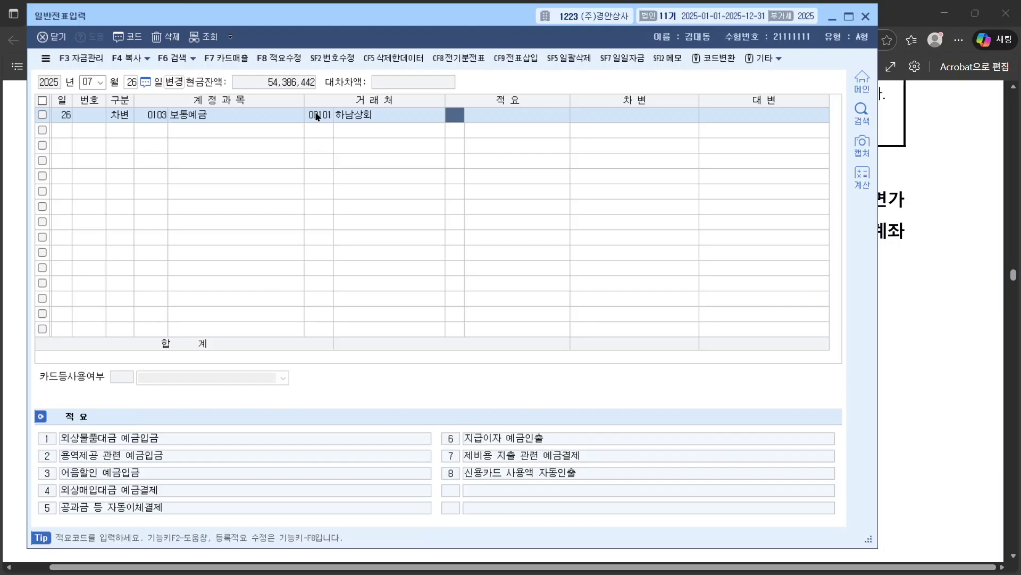
Step: Search partners matching 예금 and select (주)국민은행 in the results
type("예금")
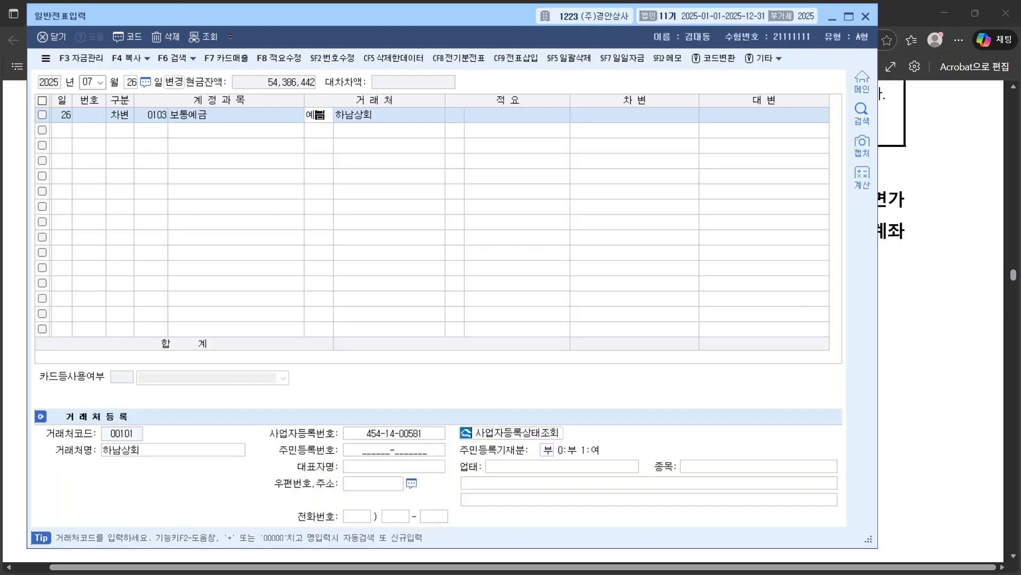
key("Return")
scroll(399, 301, "down", 15)
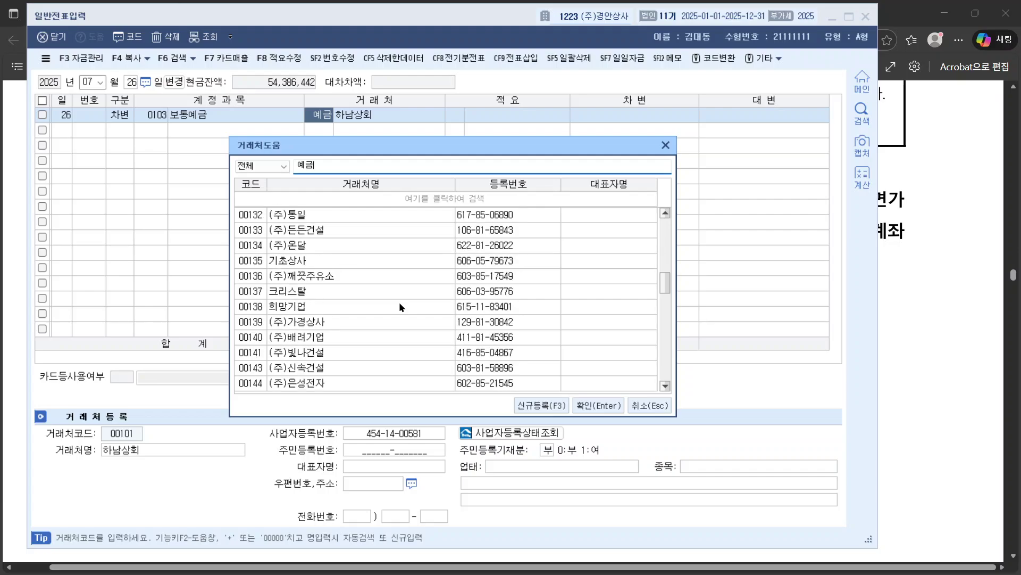
scroll(400, 303, "down", 5)
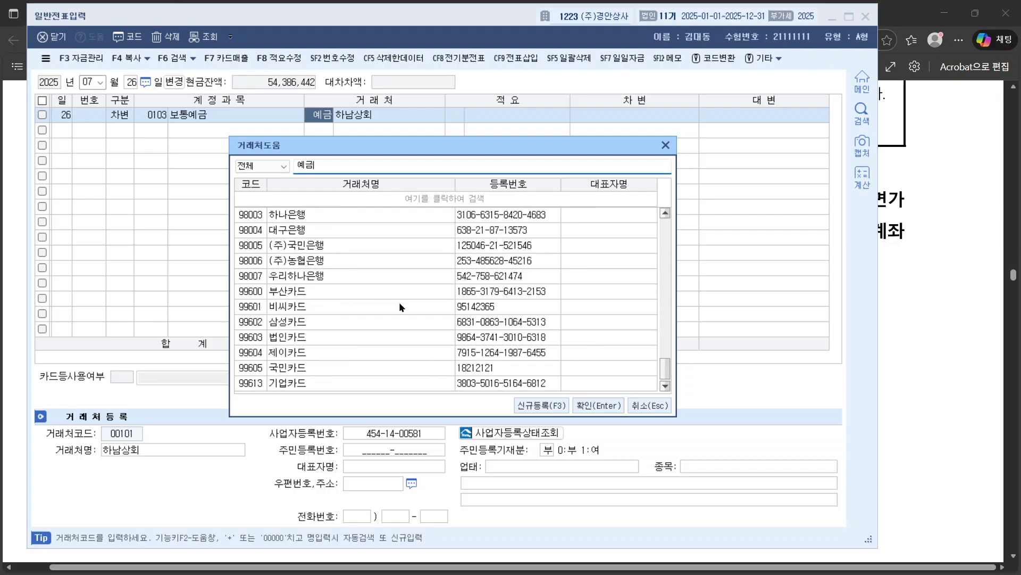
left_click(318, 244)
Step: Reread the 07/26 question, then cancel the partner search, keeping 하남상회
left_click(955, 299)
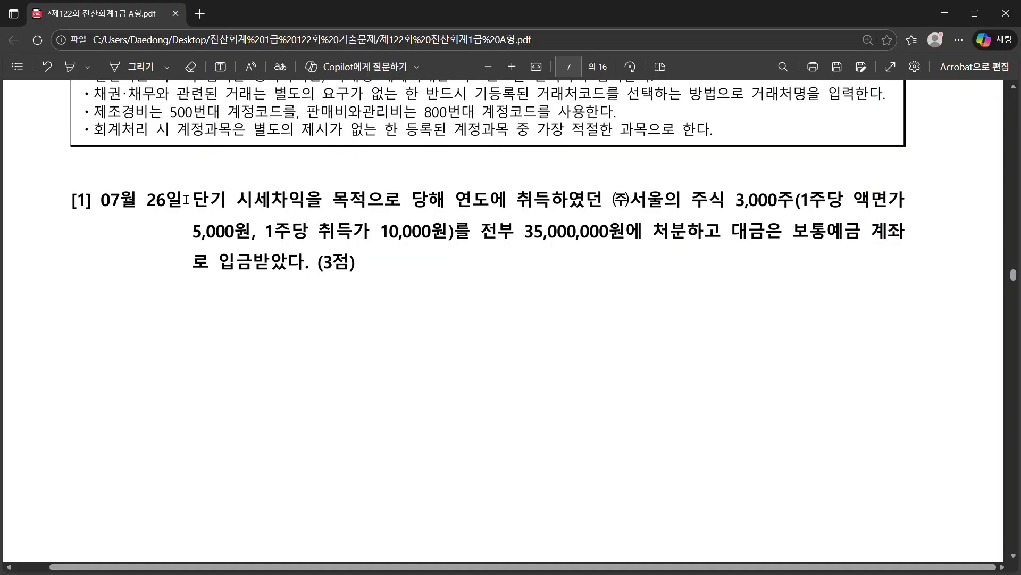
left_click_drag(184, 195, 405, 273)
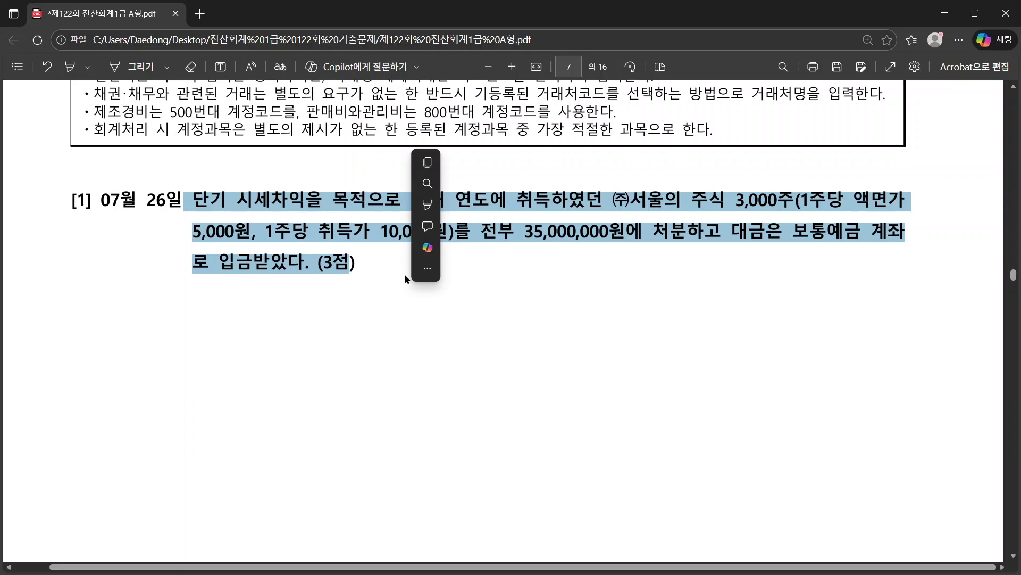
left_click(404, 273)
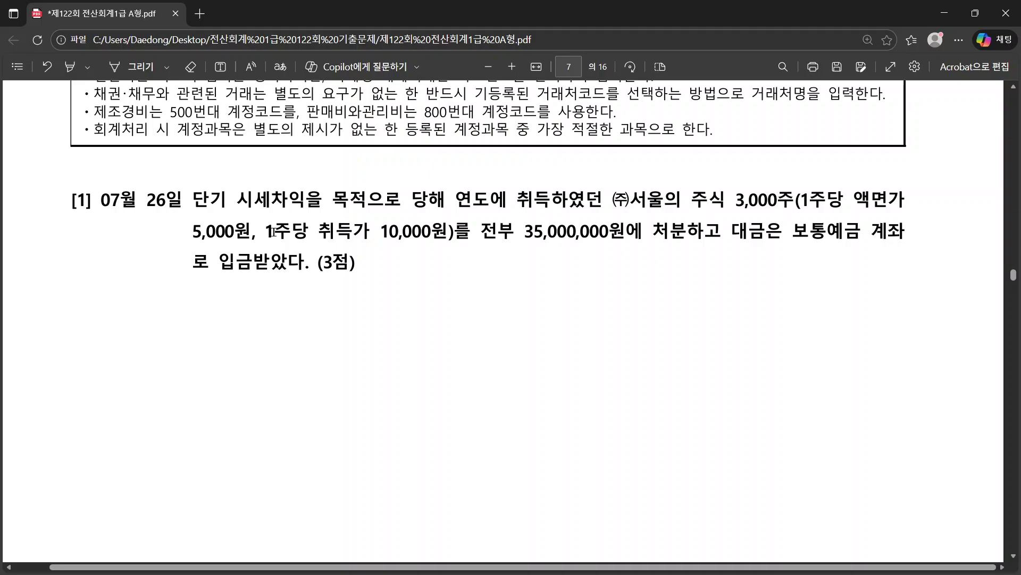
left_click_drag(193, 201, 351, 263)
key("alt+Tab")
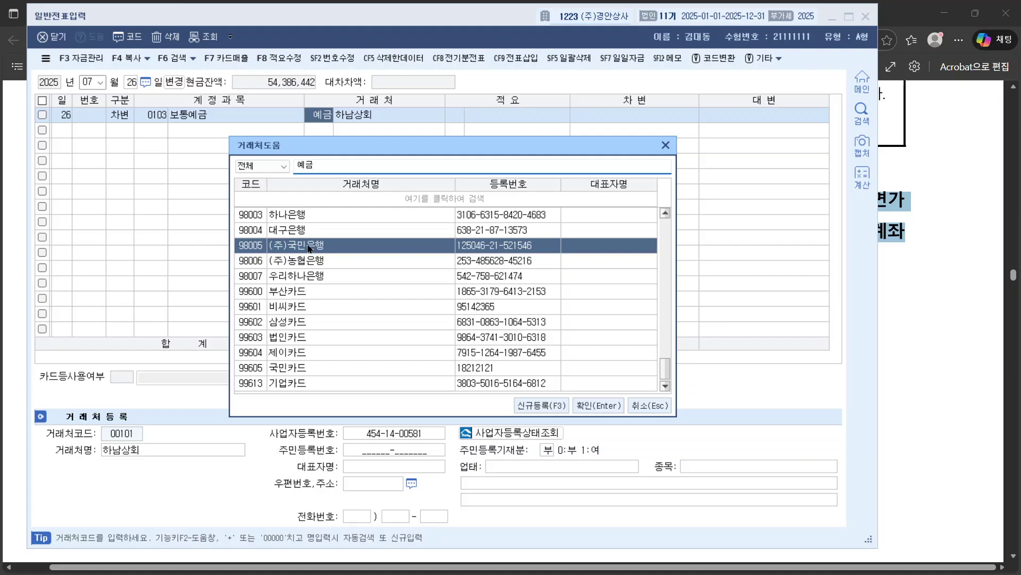
scroll(317, 246, "up", 1)
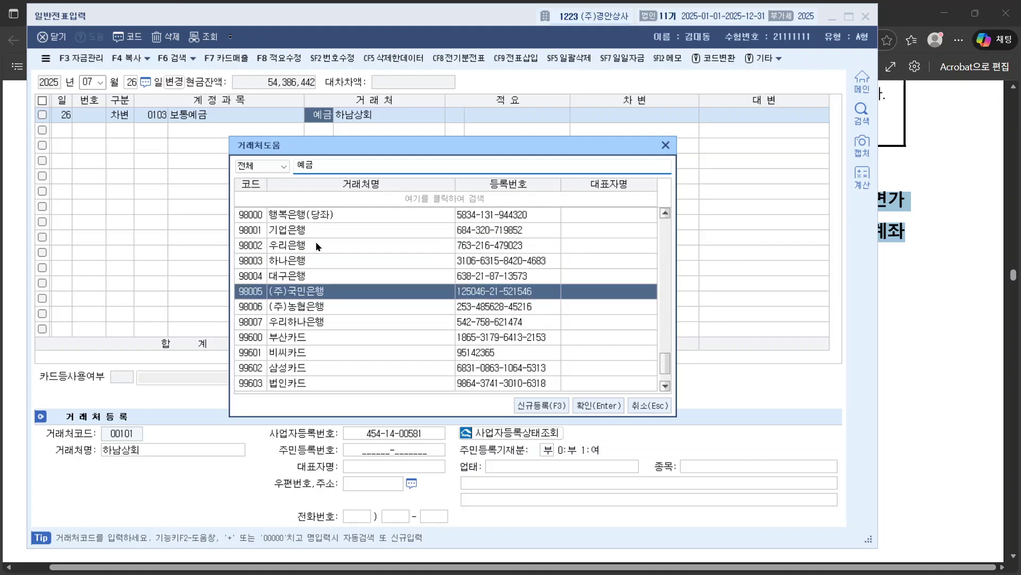
left_click(666, 145)
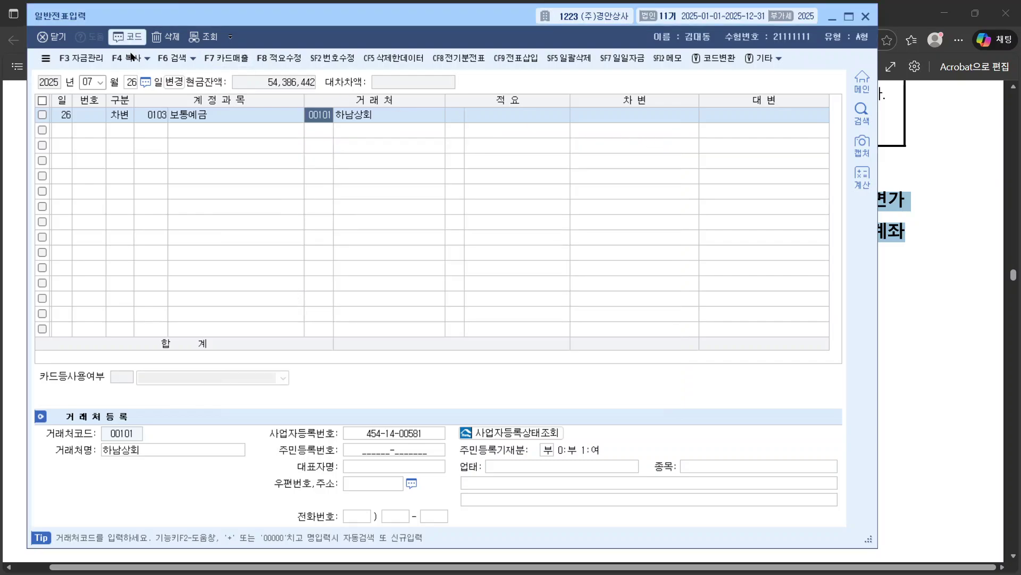
key("alt+Tab")
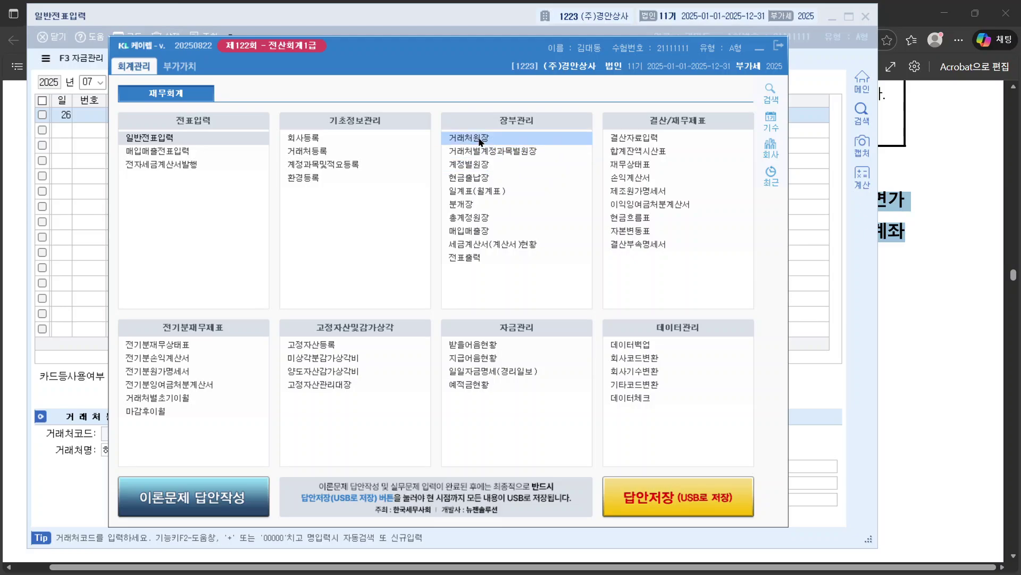
Step: In 거래처등록's 금융기관 tab, review each registered bank's account details and type
left_click(327, 152)
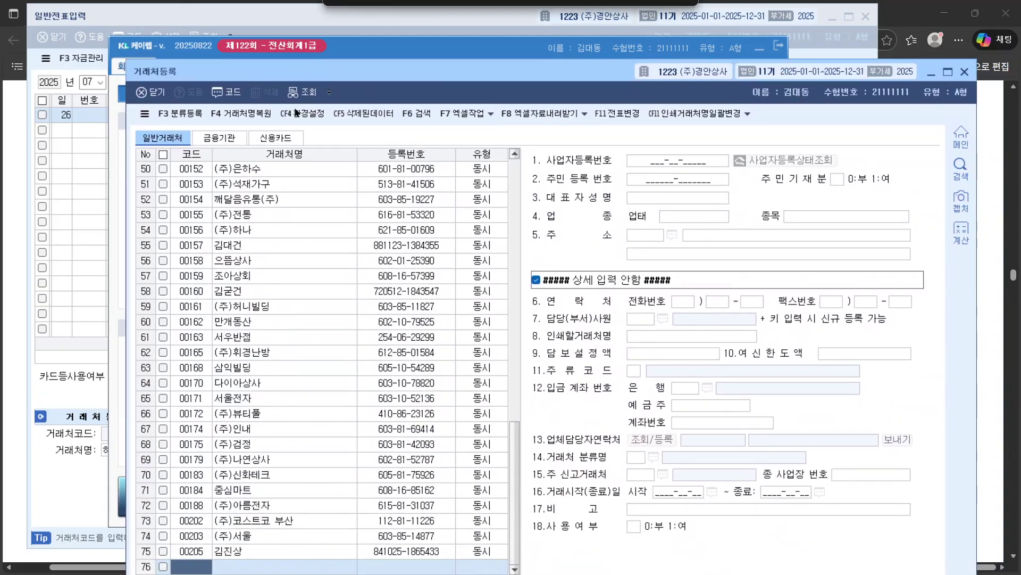
left_click(219, 138)
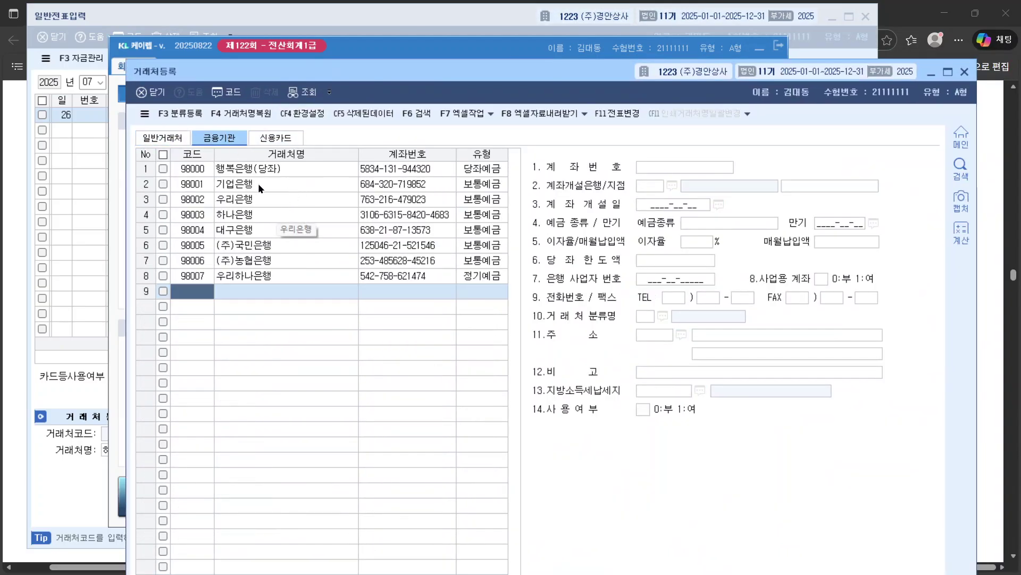
left_click(313, 183)
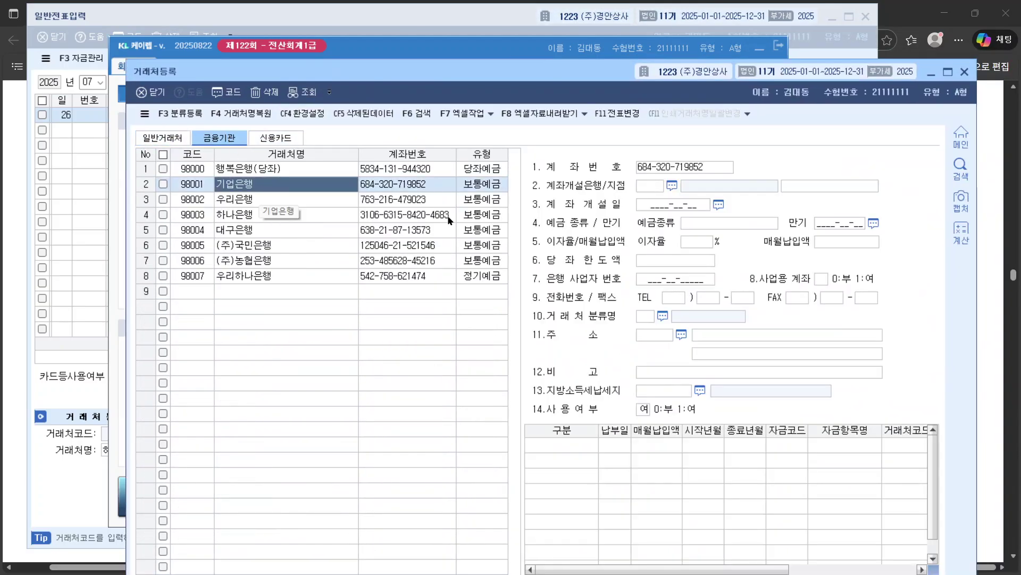
left_click(265, 200)
left_click(264, 209)
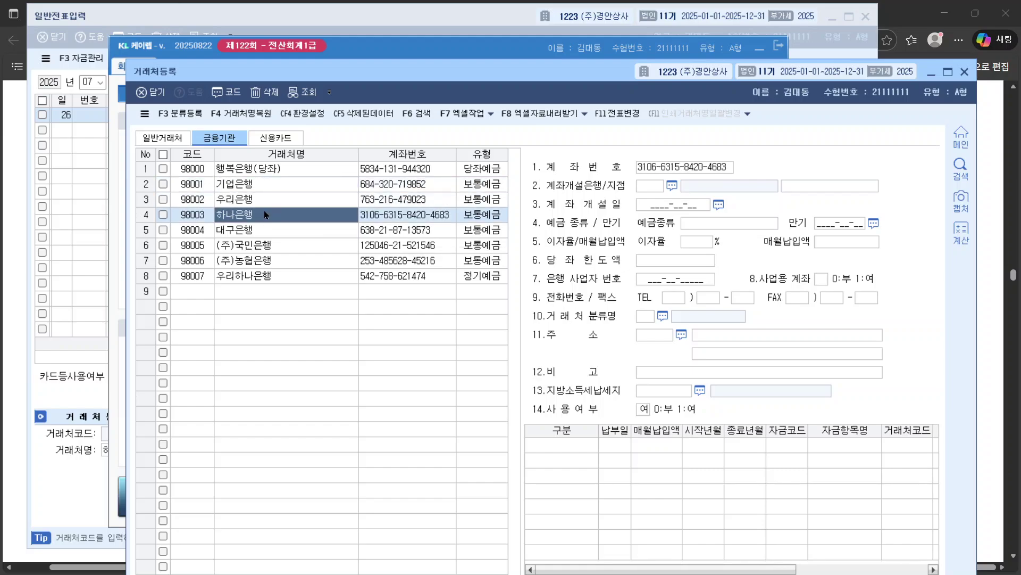
left_click(264, 226)
left_click(268, 242)
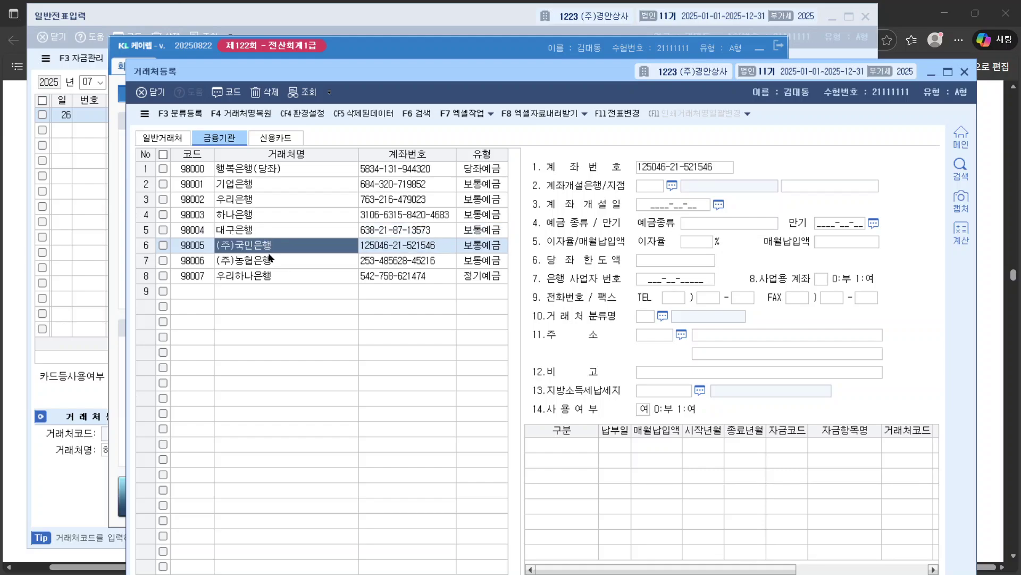
left_click(271, 259)
left_click(274, 275)
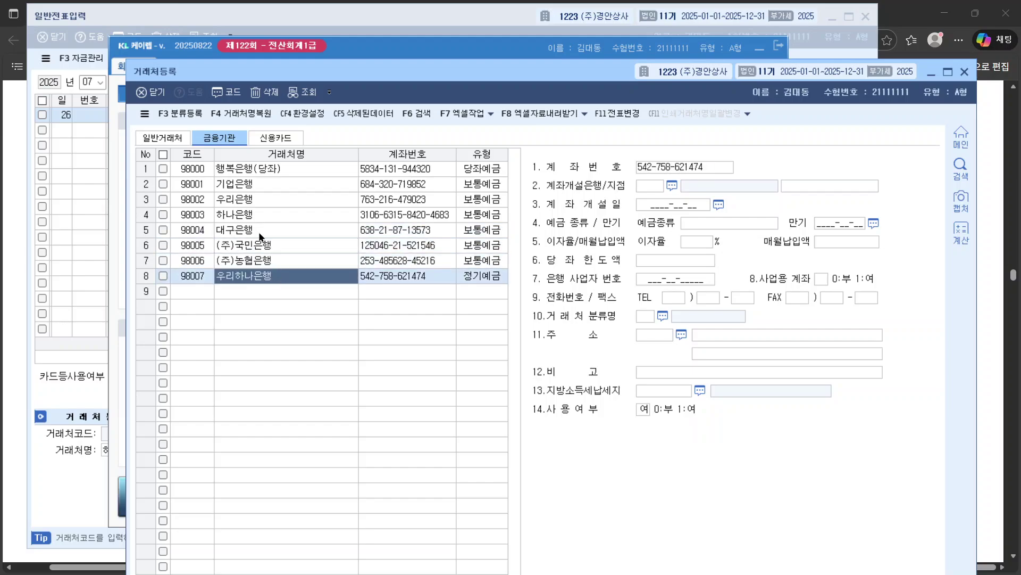
left_click(246, 169)
left_click(269, 197)
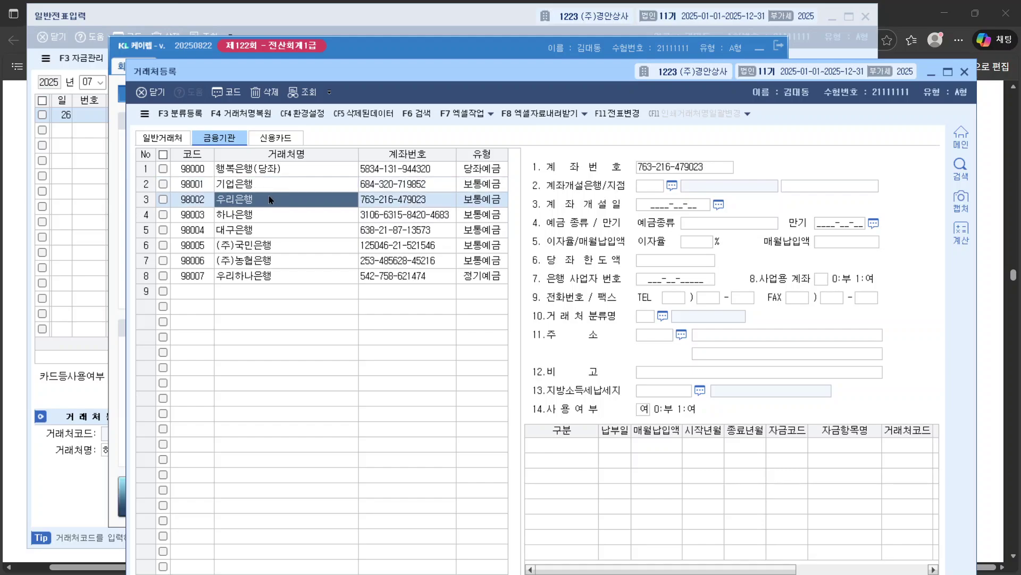
left_click(276, 215)
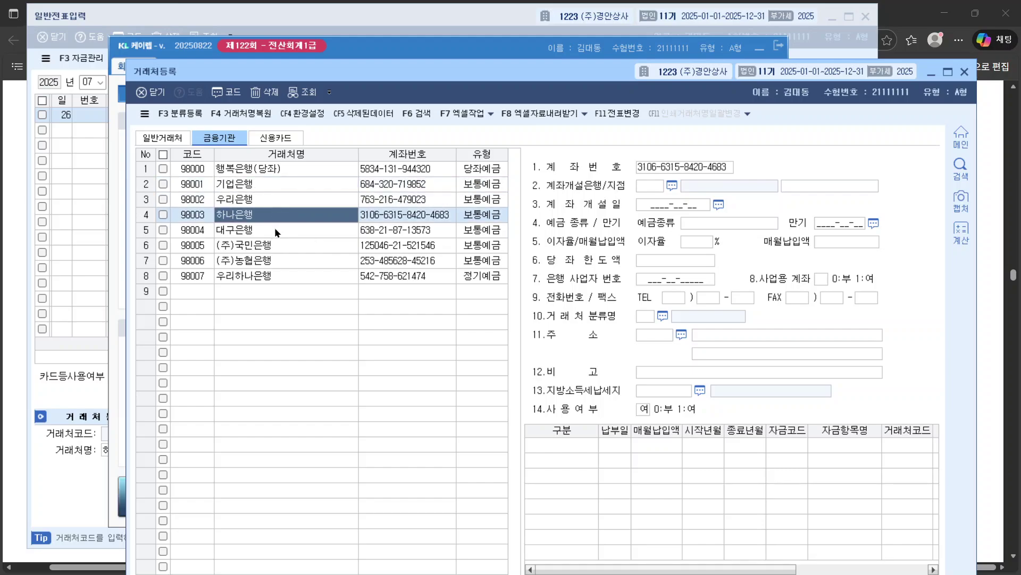
left_click(477, 203)
left_click(481, 184)
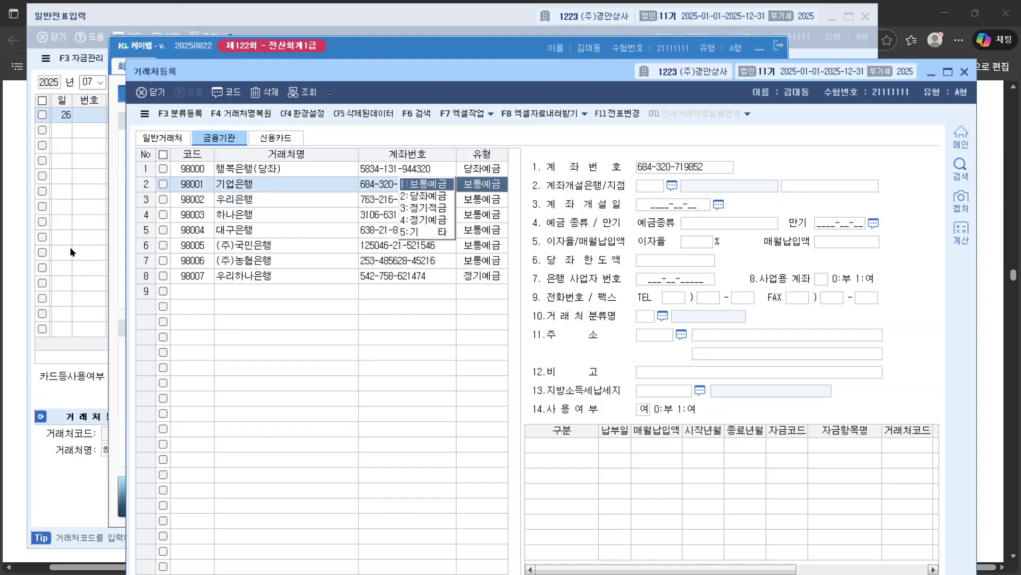
Step: Compare the exam question against the 기업은행 bank entry
left_click(3, 346)
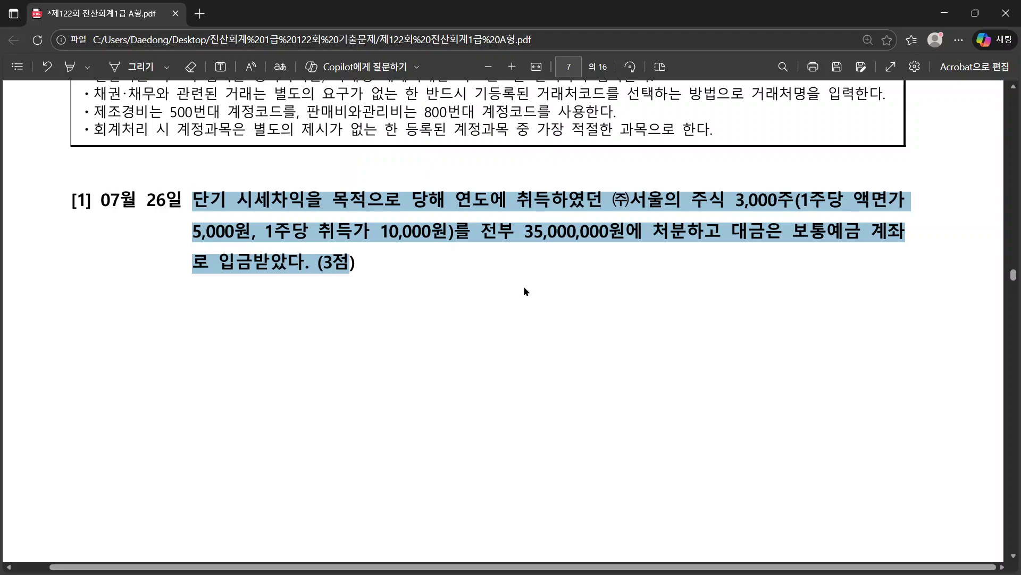
scroll(524, 291, "up", 3)
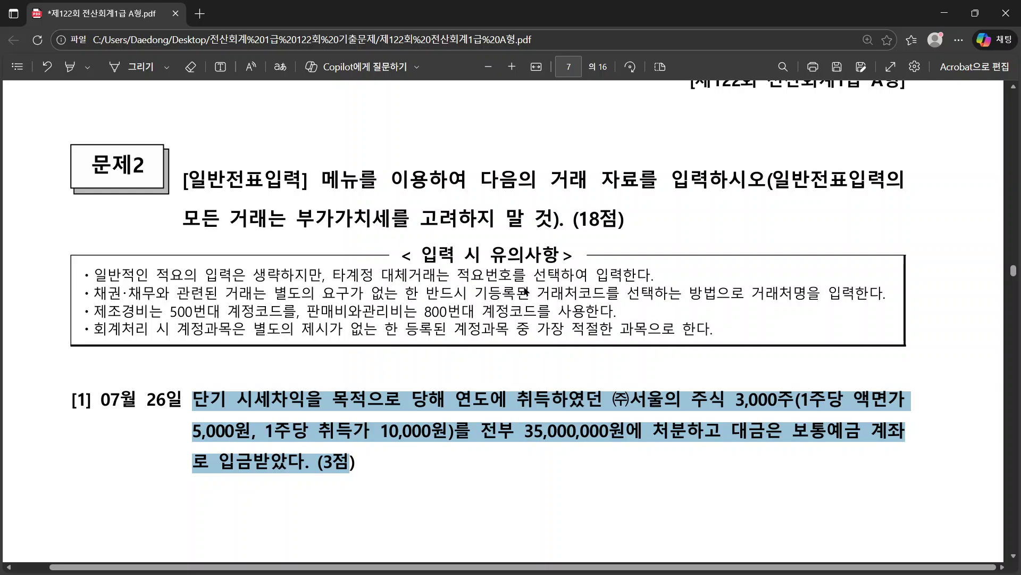
scroll(525, 290, "down", 1)
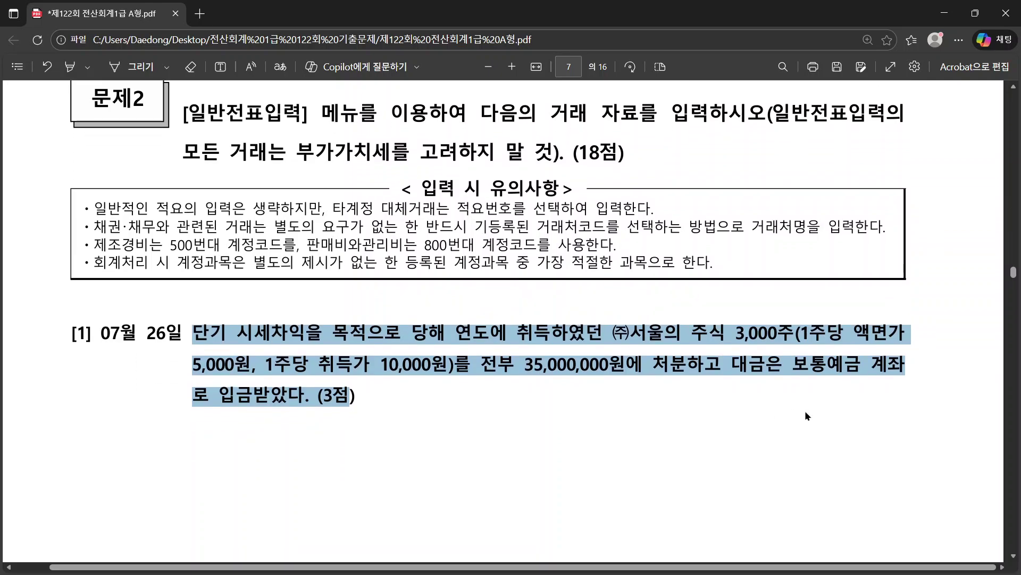
scroll(393, 330, "down", 1)
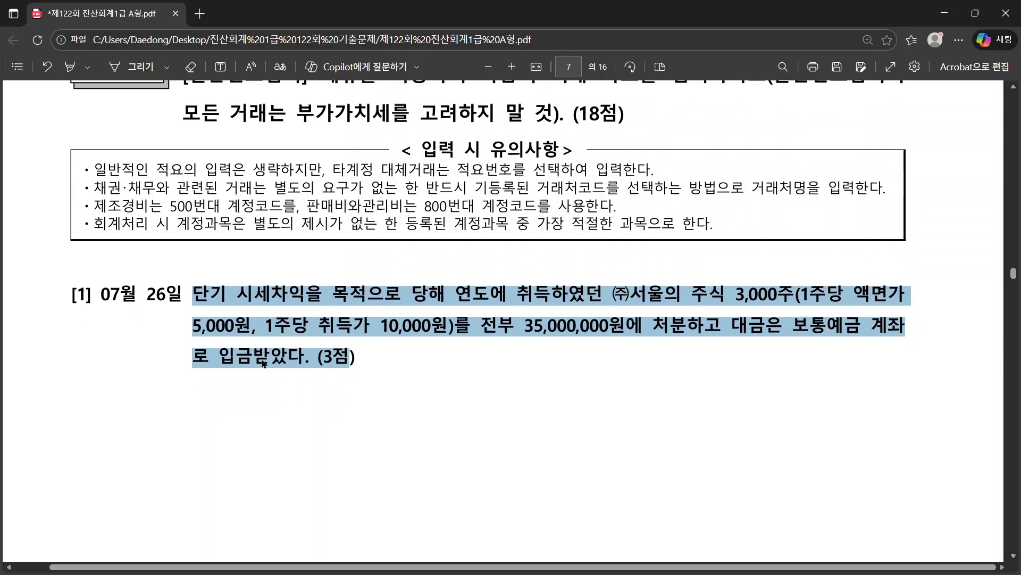
key("alt+Tab")
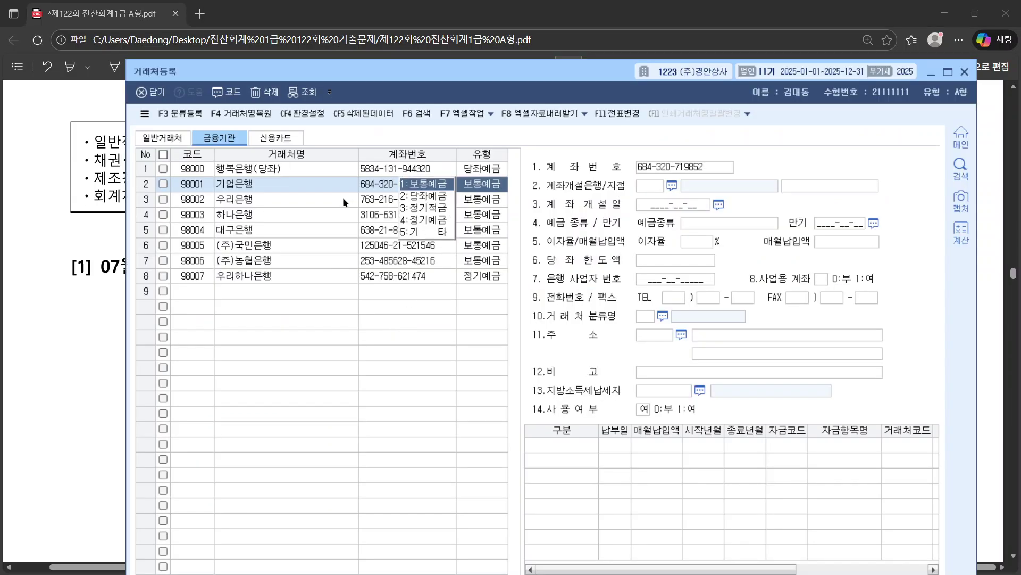
left_click(240, 185)
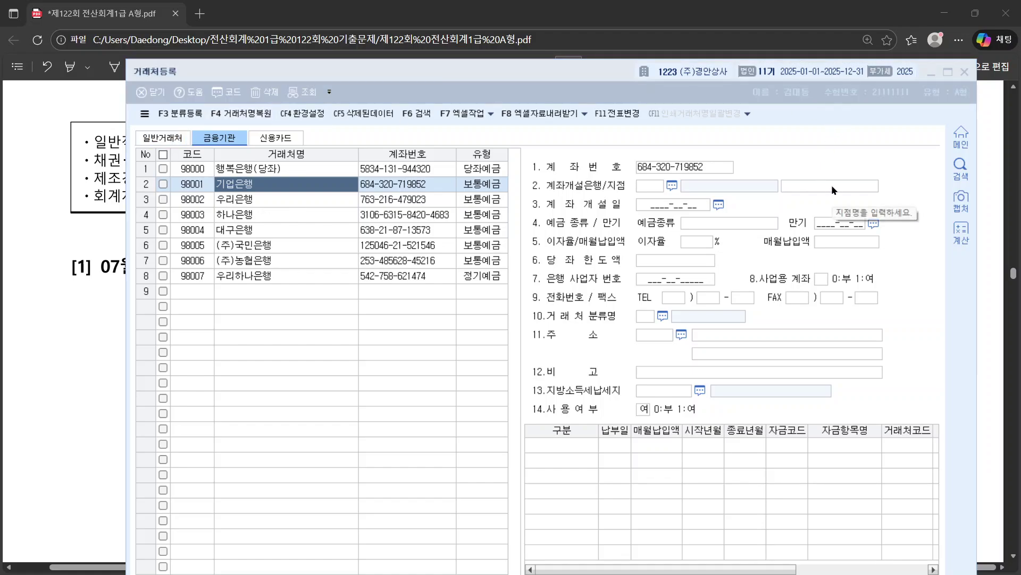
key("alt+Tab")
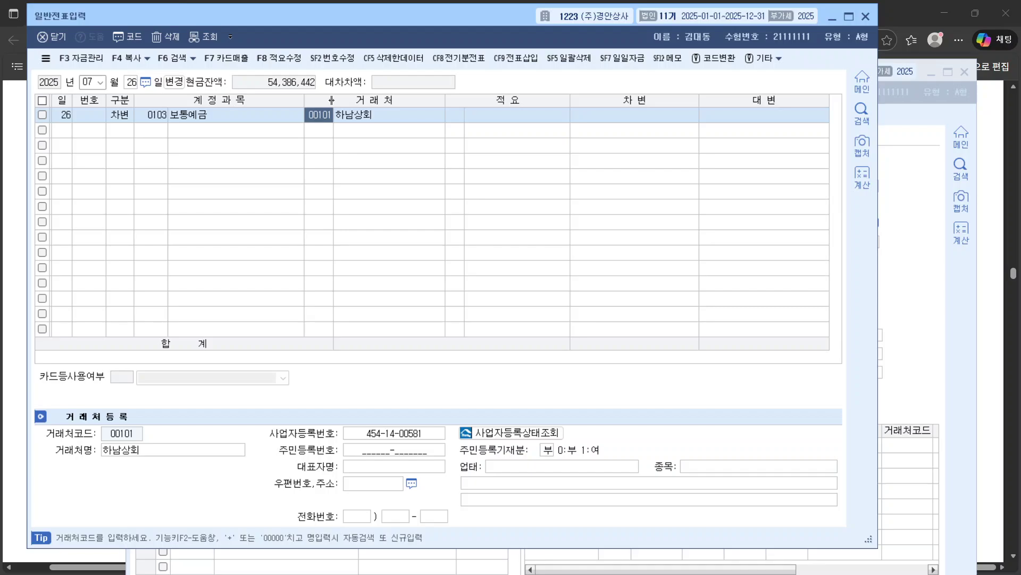
type("기업")
key("Return")
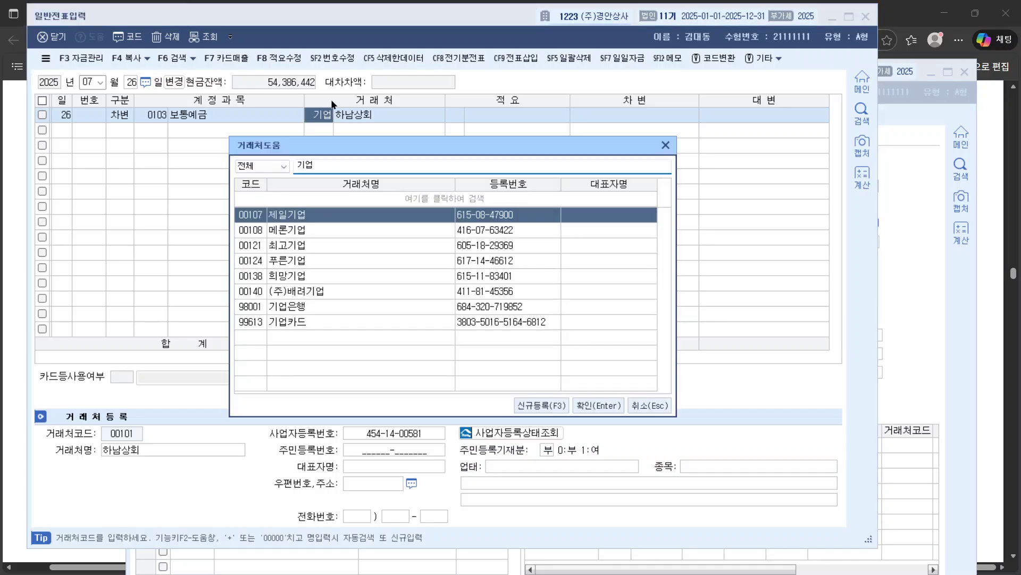
key("Down")
key("Down")
key("Down")
key("Down")
key("Down")
key("Down")
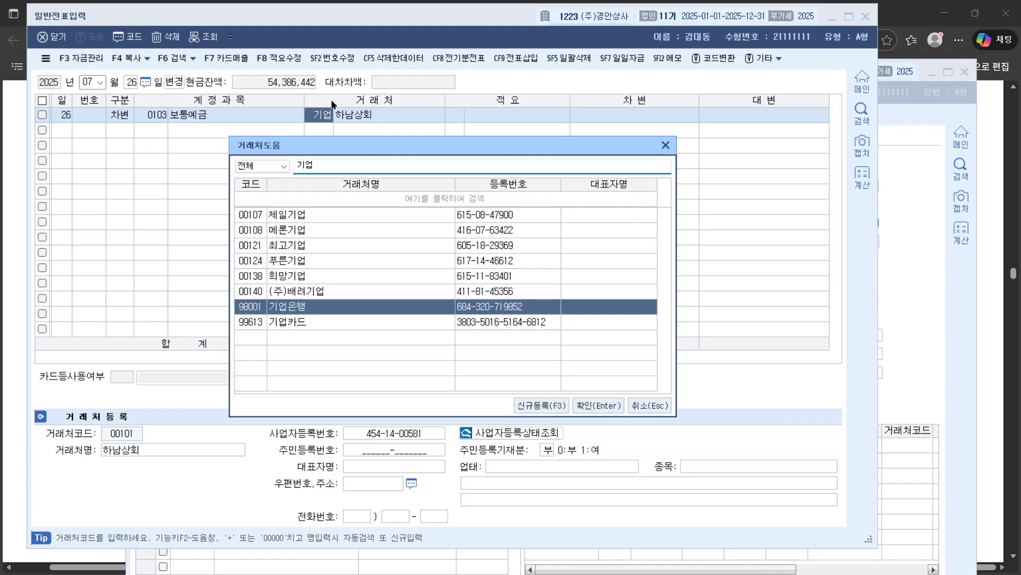
key("Return")
key("Return")
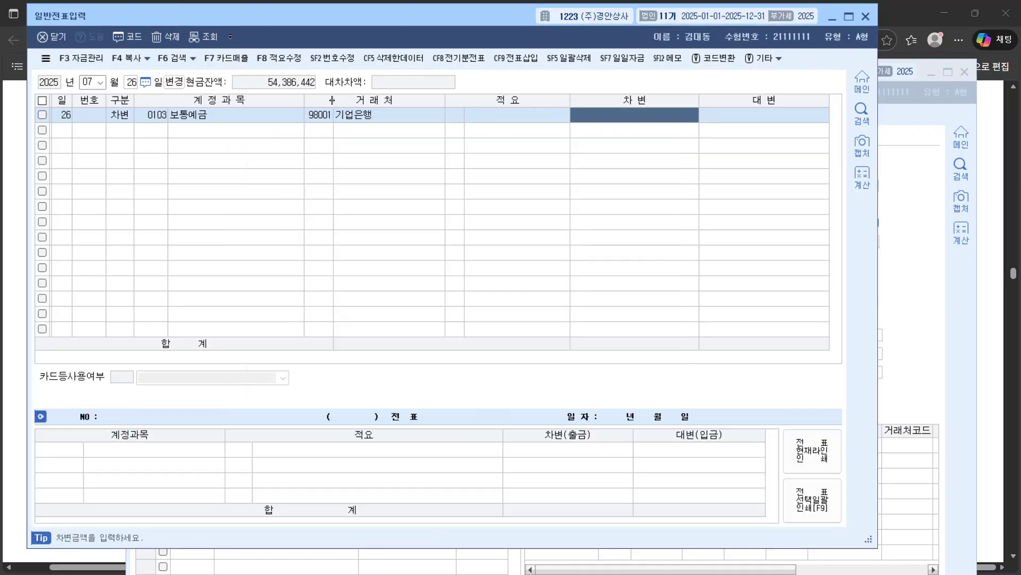
left_click(905, 225)
left_click(1002, 201)
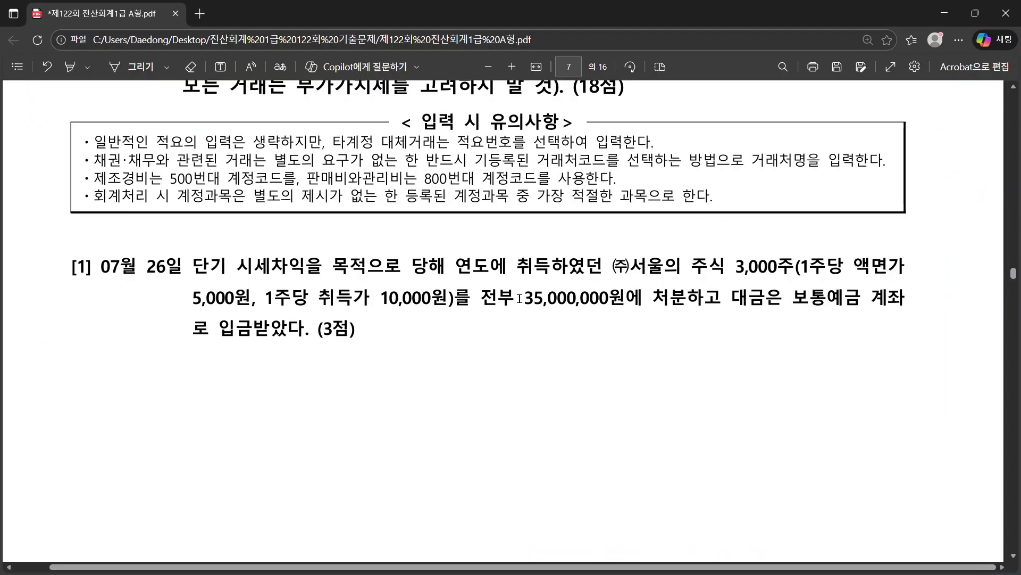
left_click_drag(520, 297, 614, 294)
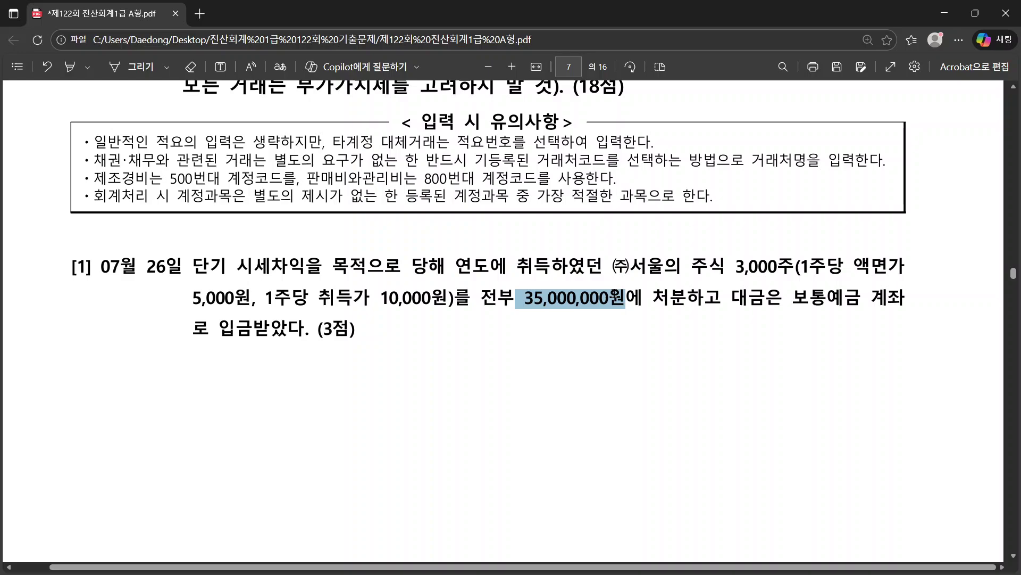
key("alt+Tab")
key("alt+Tab")
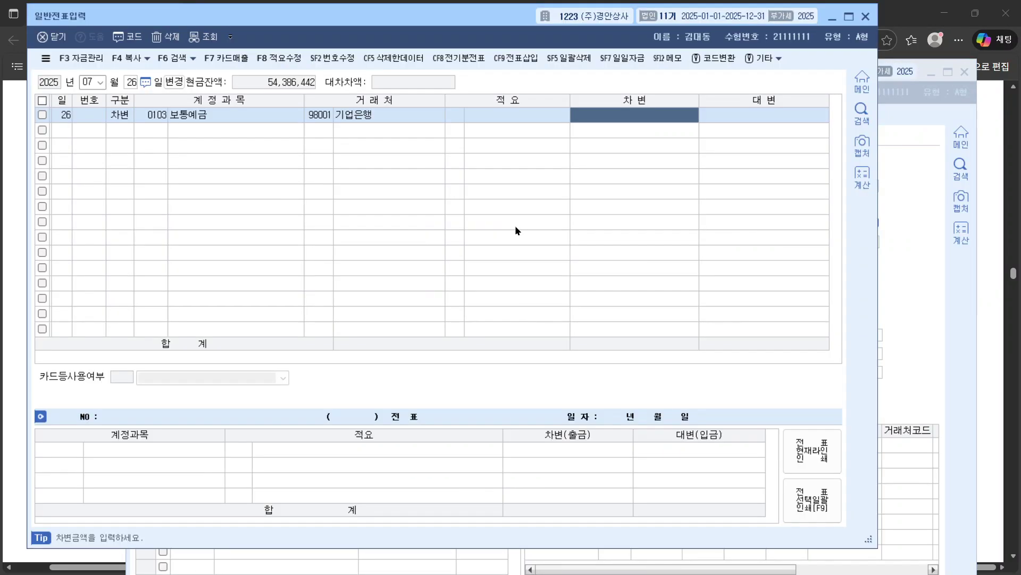
Step: Debit 보통예금 35,000,000 and add a 30,000,000 credit line to 단기매매증권
type("35000000")
key("Return")
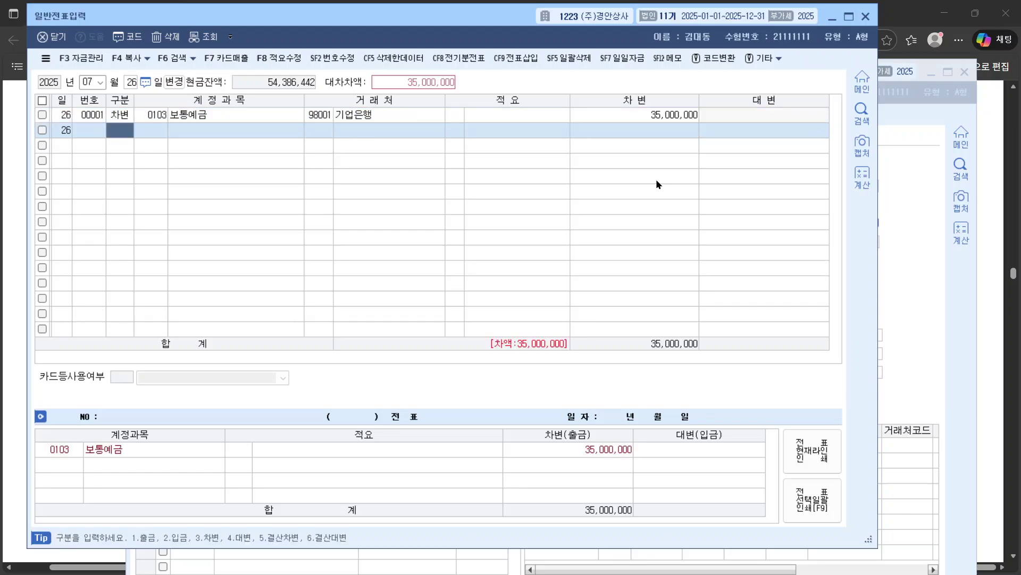
type("4")
key("Return")
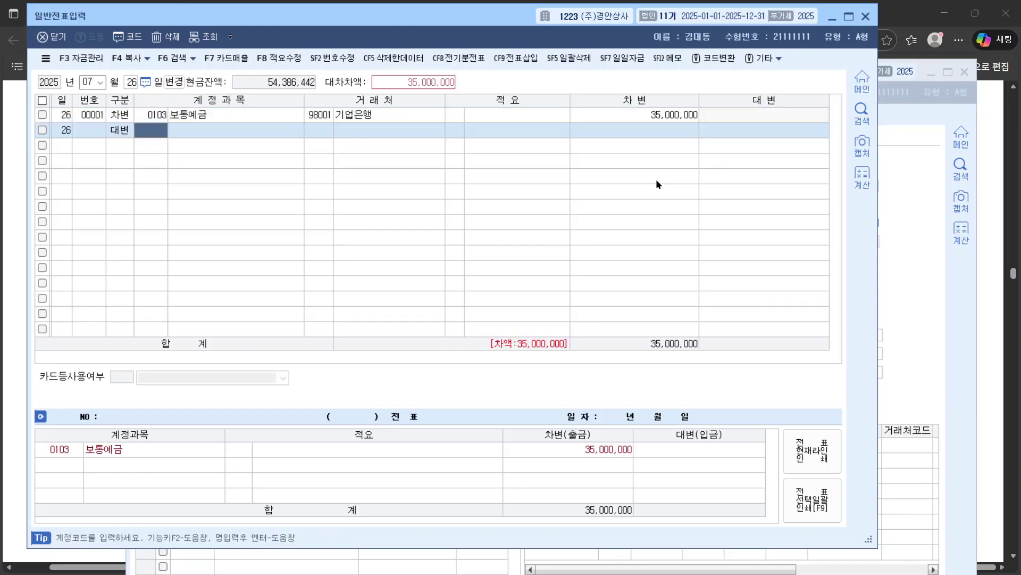
type("단기")
key("Return")
key("Return")
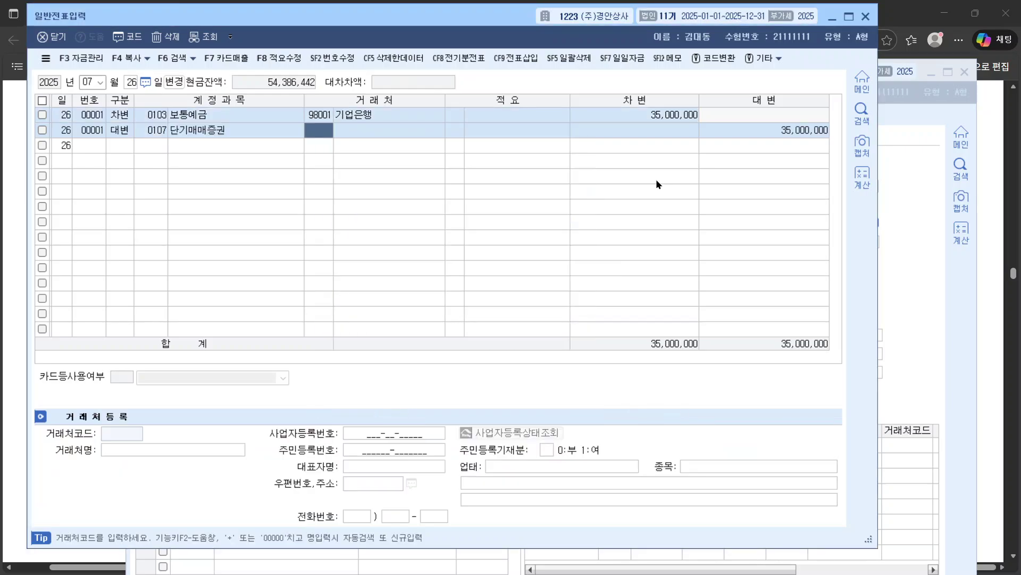
key("Return")
key("Return")
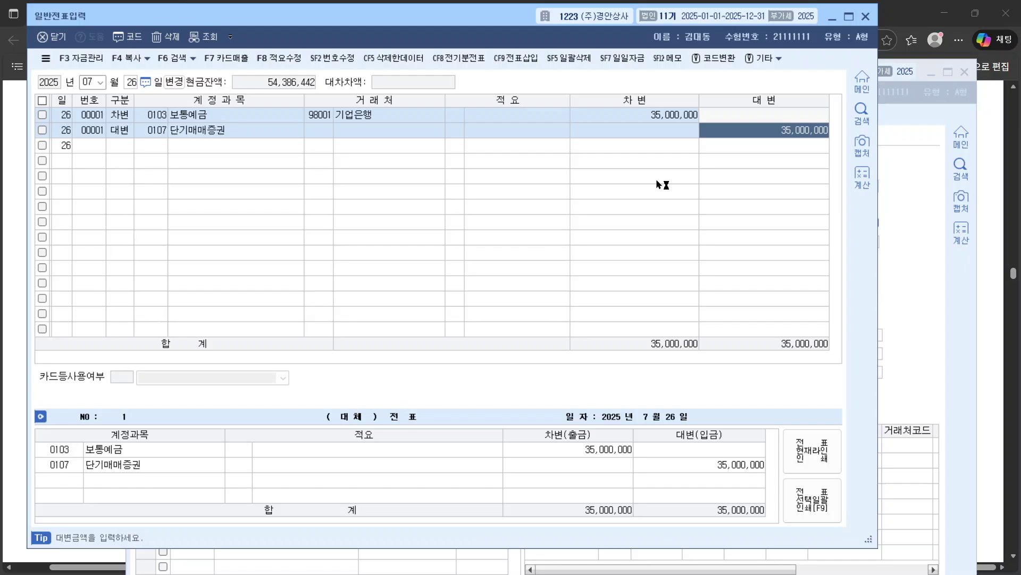
type("30000000")
key("Return")
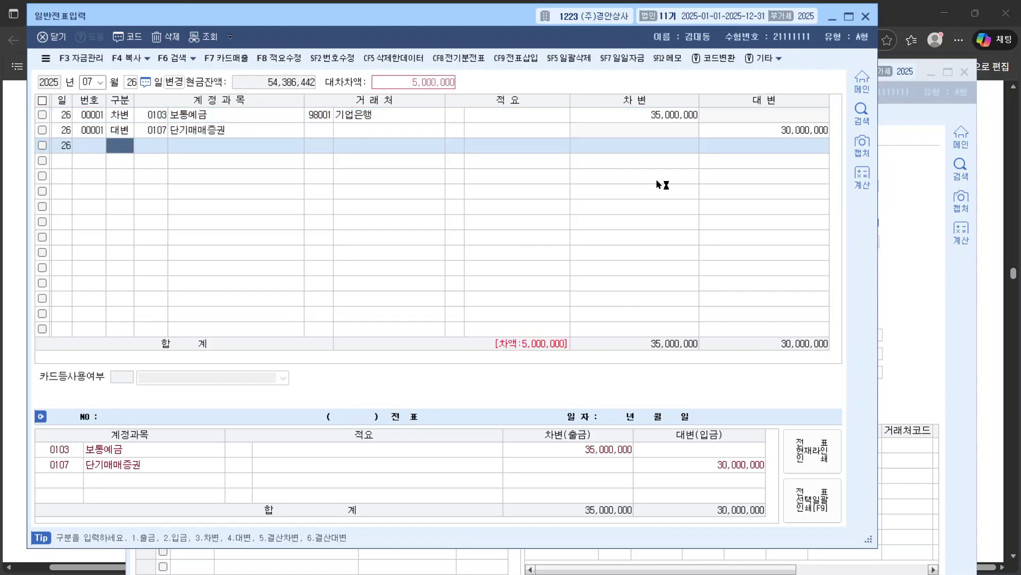
Step: Add a third credit line to 0906 단기매매증권처분이익 for 5,000,000
type("4")
key("Return")
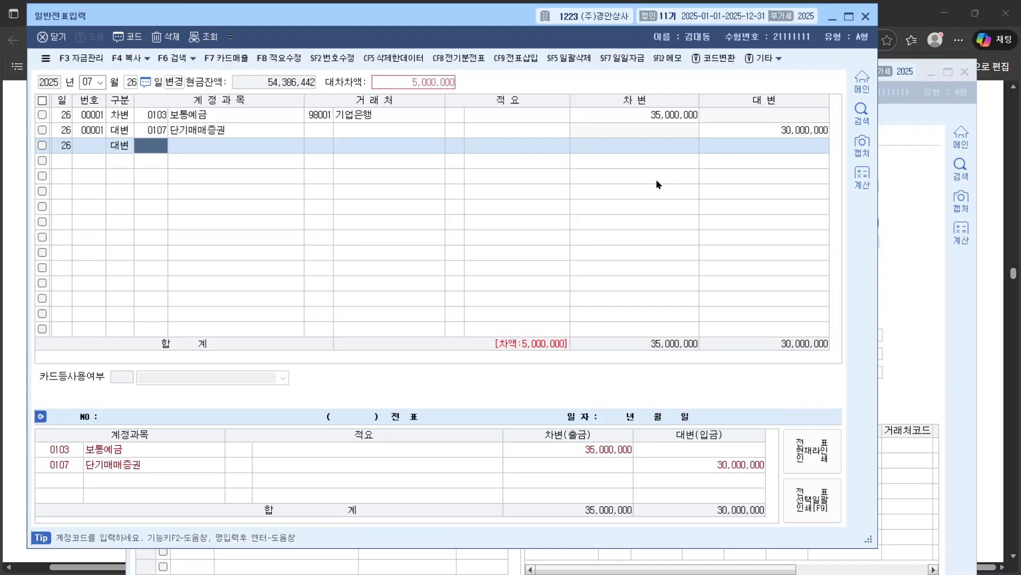
type("처분")
key("Return")
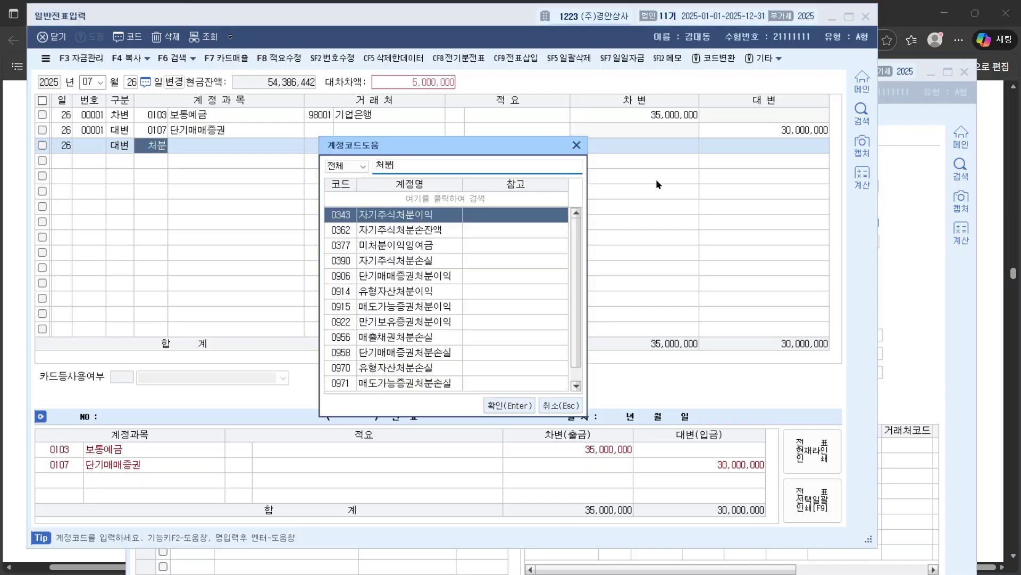
key("Down")
key("Down")
key("Down")
key("Down")
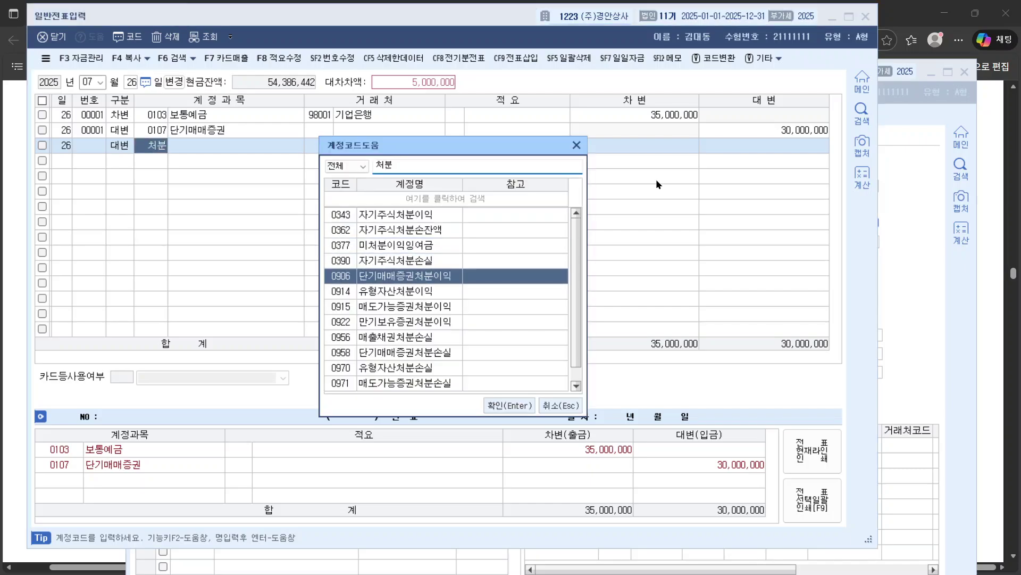
key("Return")
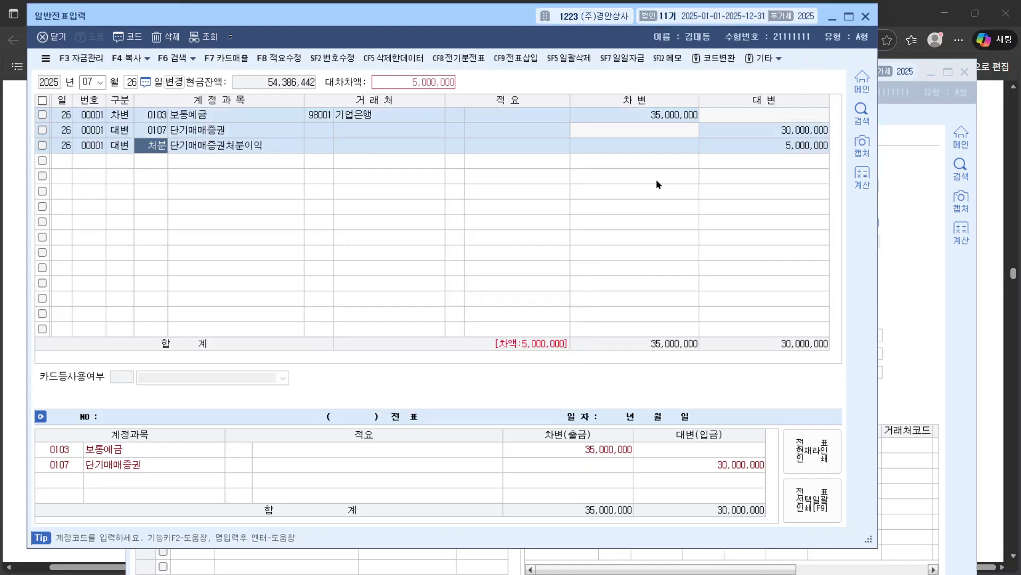
key("Return")
key("Return")
key("Return")
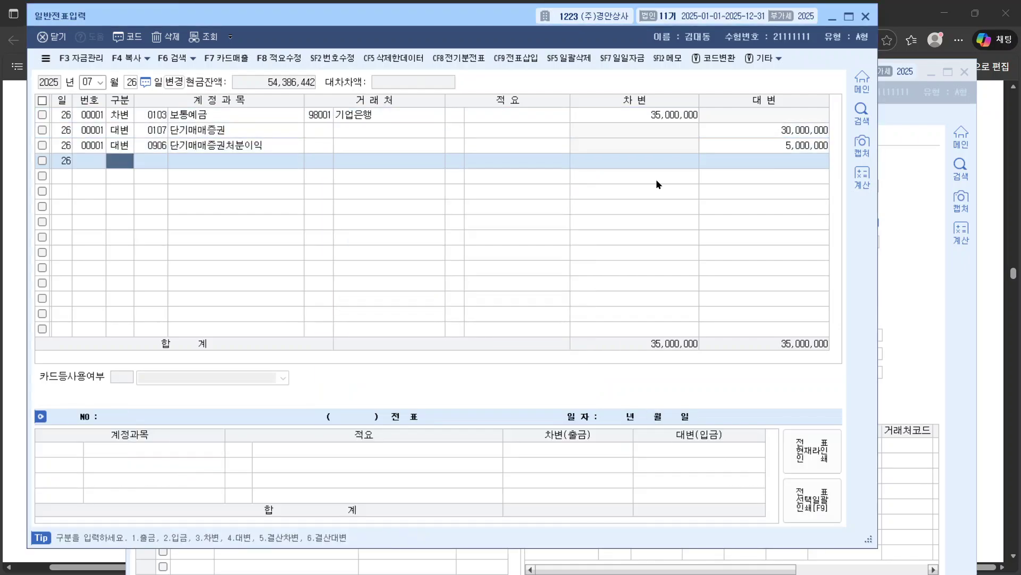
Step: Verify each line's amount, partner and account code, including 0906 on row 3
left_click(761, 143)
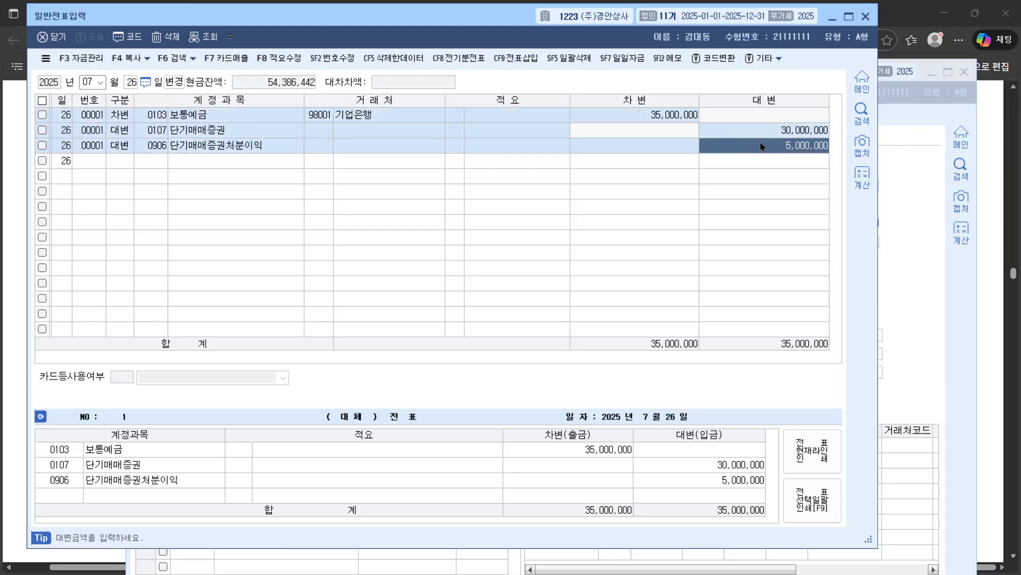
left_click(749, 135)
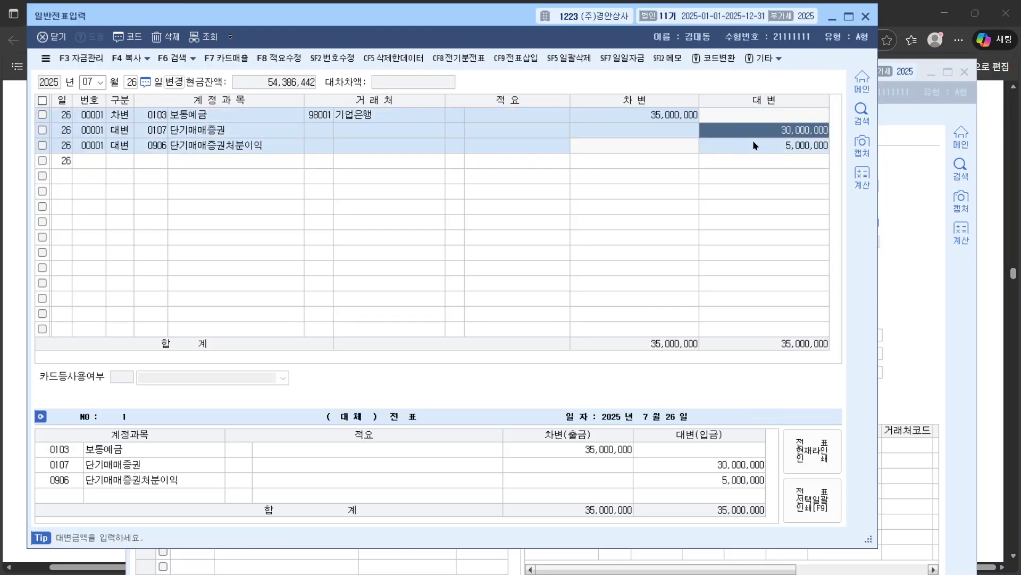
left_click(753, 142)
left_click(794, 133)
left_click(234, 130)
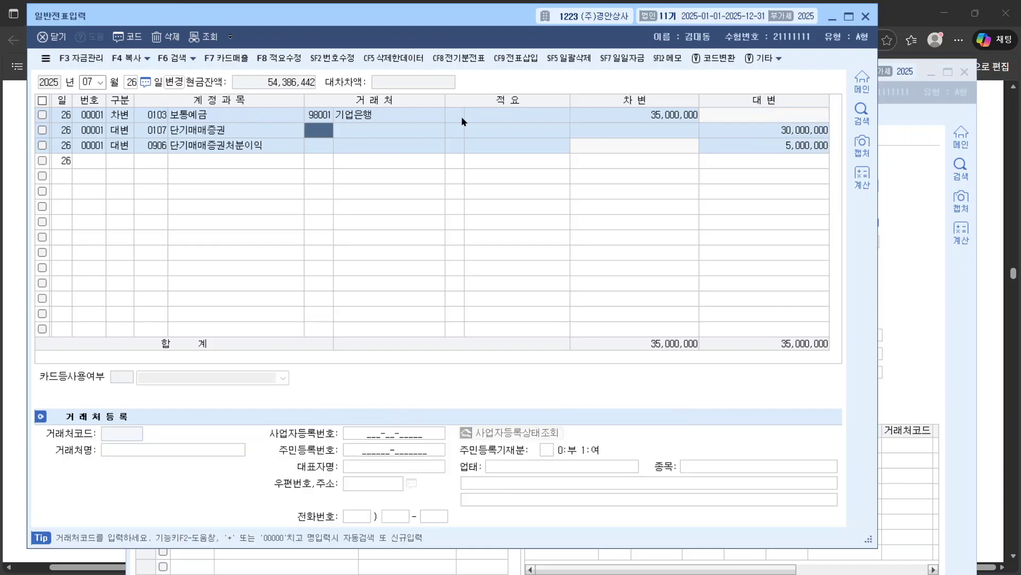
left_click(152, 115)
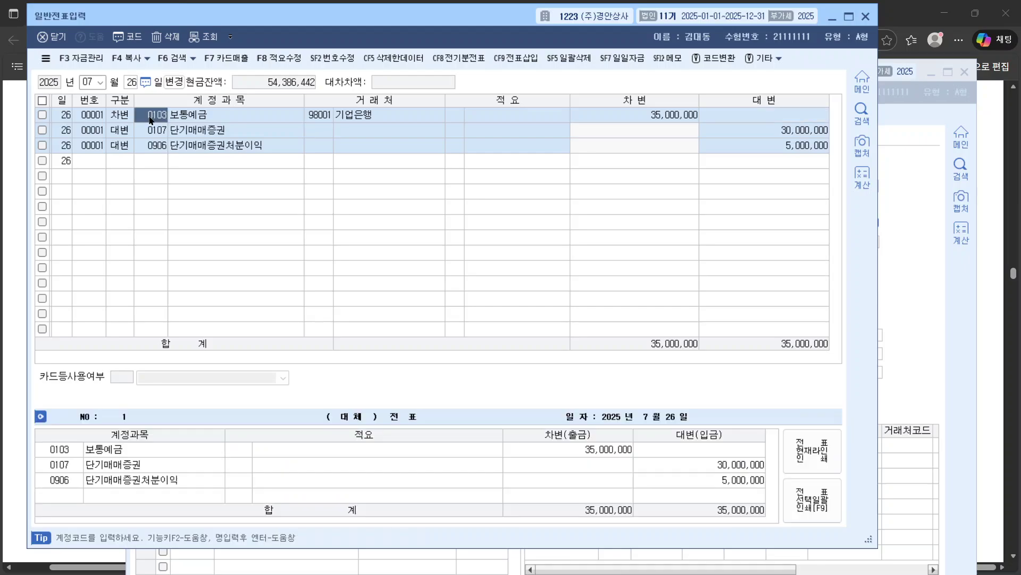
left_click(152, 130)
left_click(155, 146)
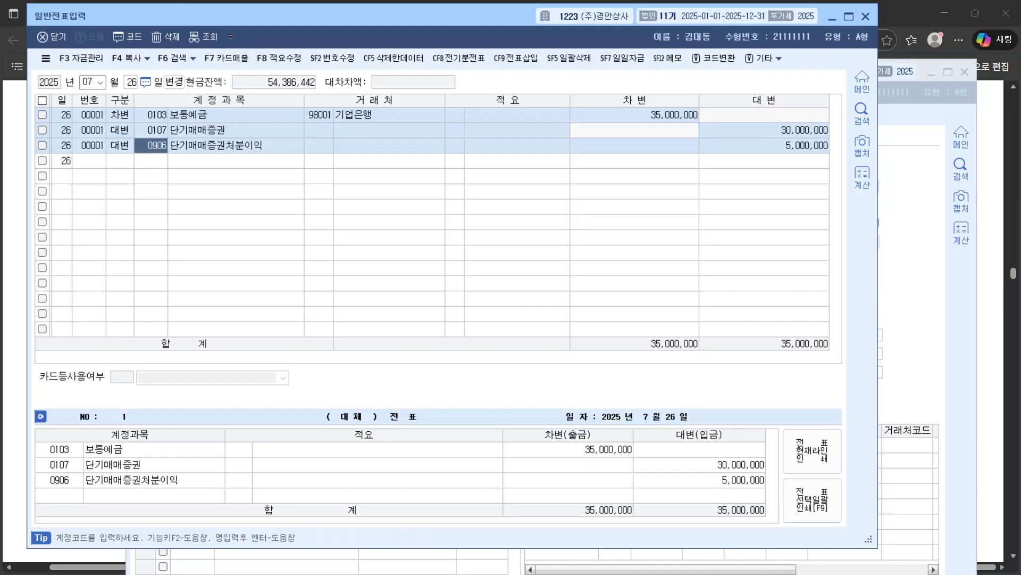
left_click(991, 302)
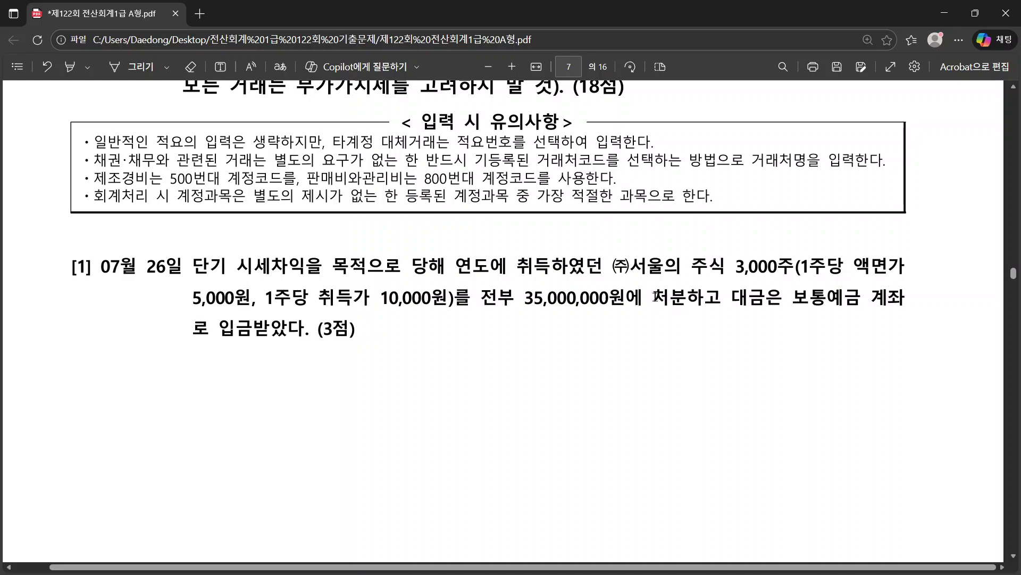
Step: Recheck question [1]'s 10,000원 price and 5,000,000 gain, then find question [2]'s 08/05 date
left_click_drag(654, 296, 686, 302)
right_click(686, 302)
left_click(678, 366)
left_click_drag(380, 298, 448, 300)
left_click(539, 296)
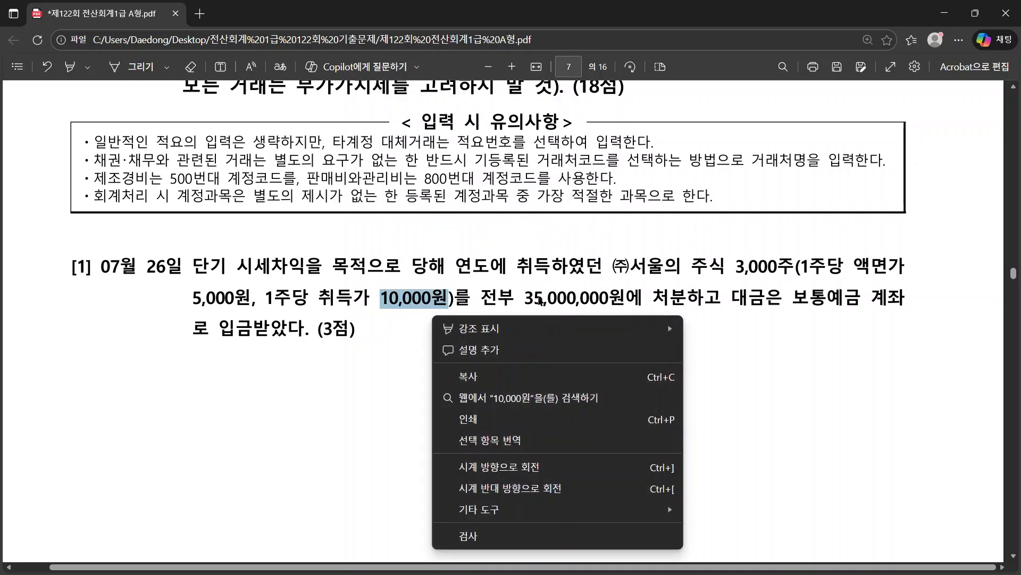
left_click(533, 296)
left_click_drag(533, 297, 610, 297)
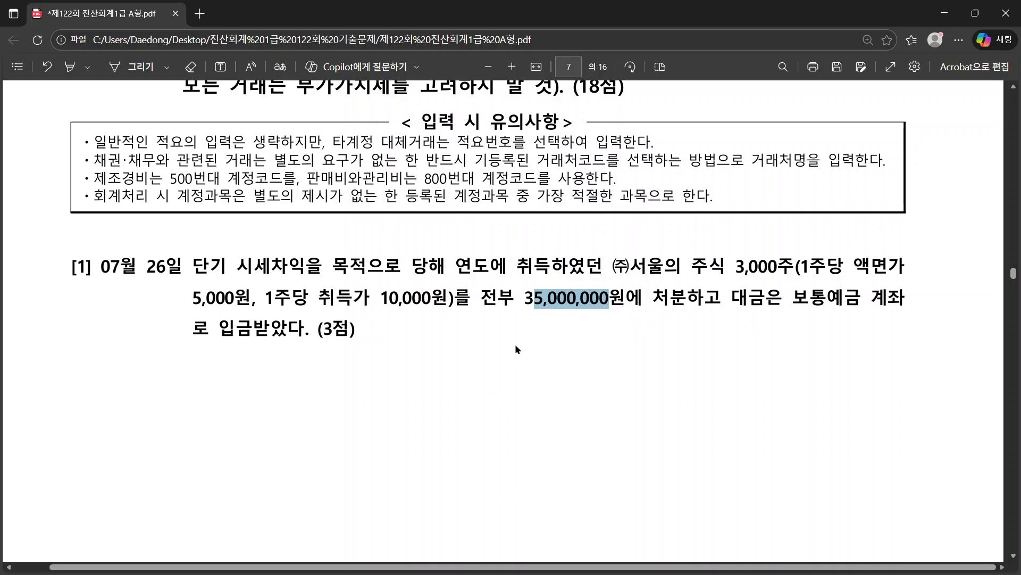
scroll(516, 344, "down", 5)
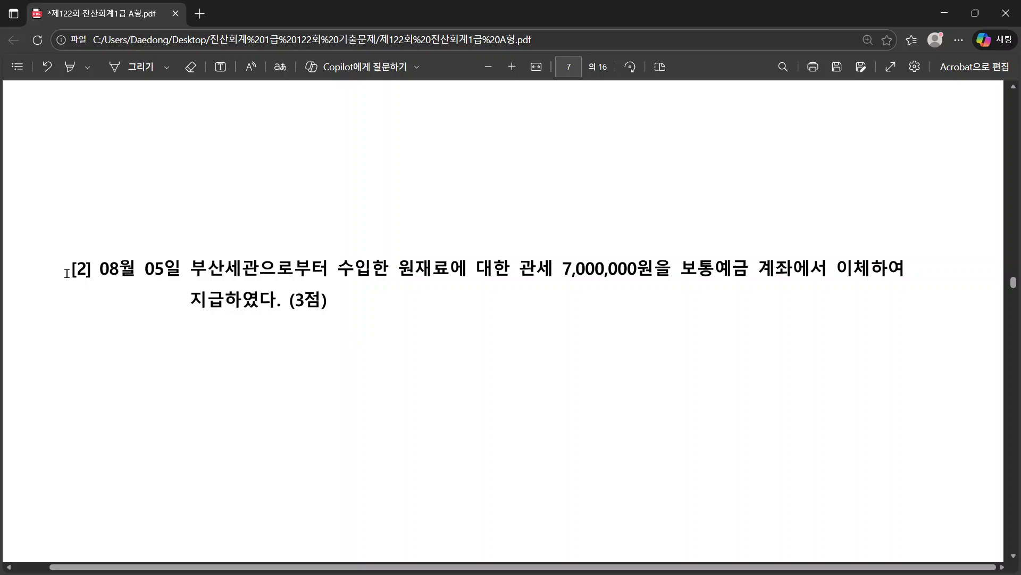
left_click_drag(69, 267, 178, 269)
key("alt+Tab")
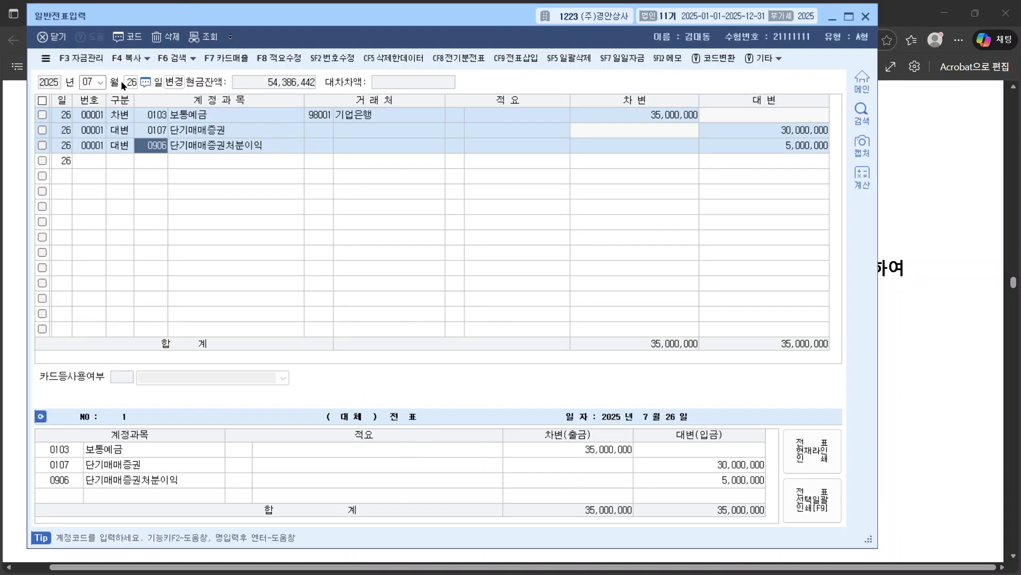
Step: Set the new journal entry's date to 08/05
left_click(86, 81)
type("085")
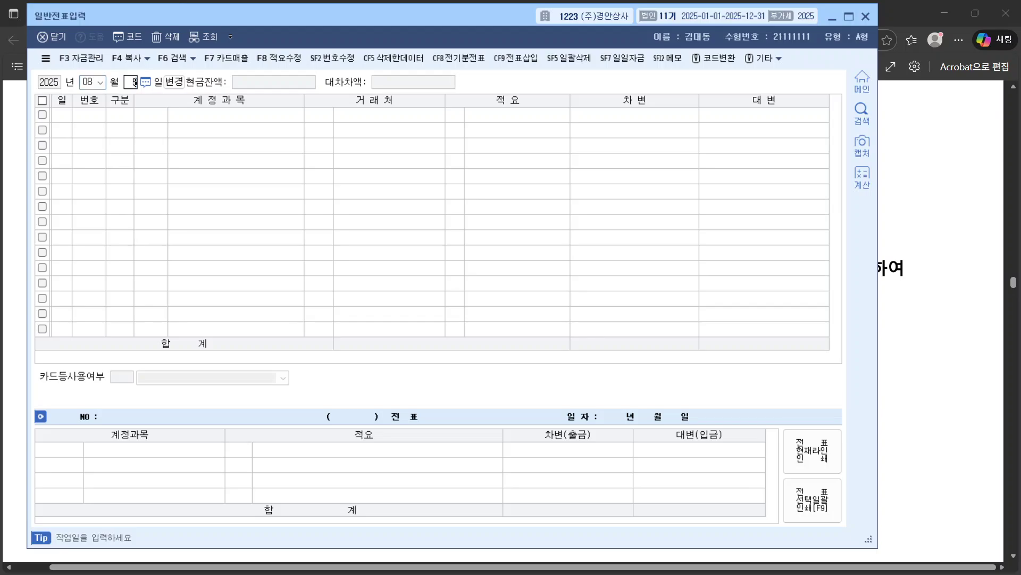
key("Return")
Step: Highlight the word 원재료 in question [2] in yellow
key("alt+Tab")
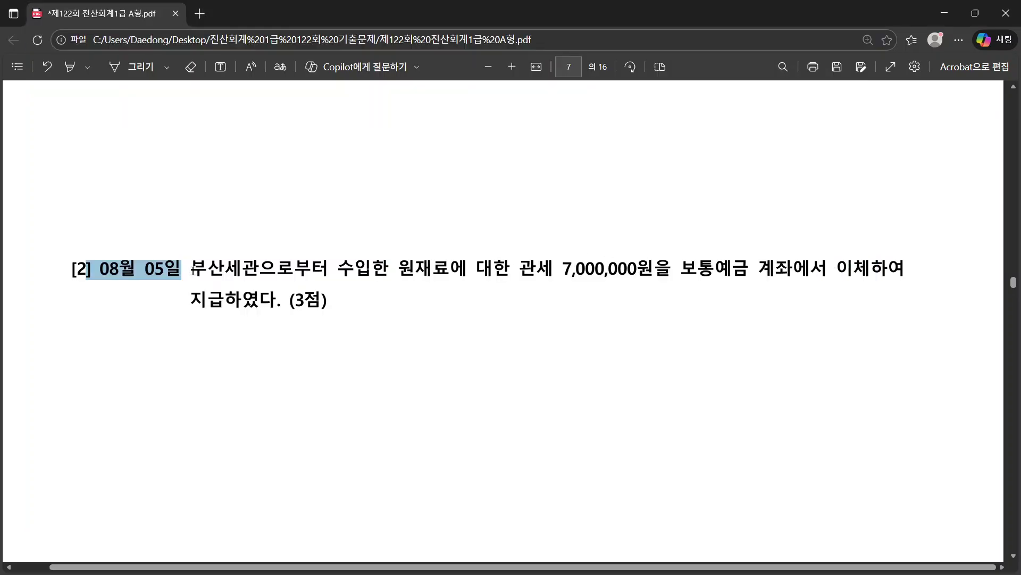
left_click_drag(191, 269, 472, 274)
left_click(467, 274)
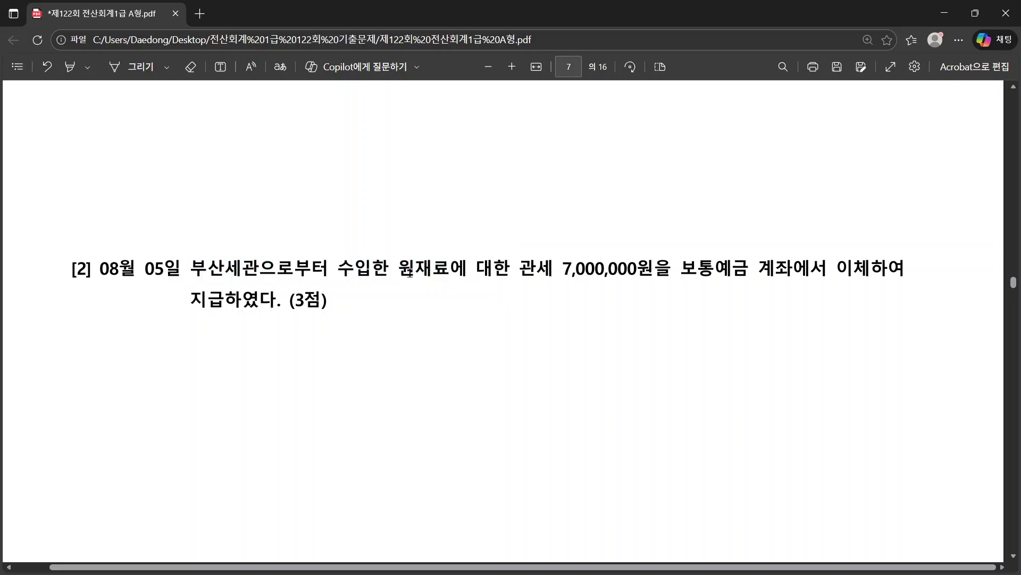
left_click_drag(400, 268, 447, 271)
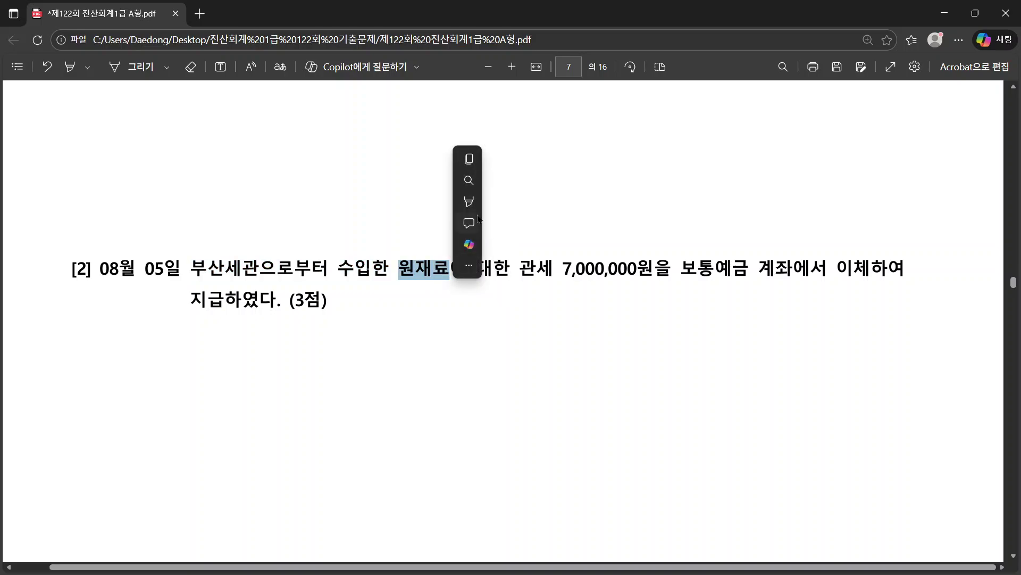
left_click(493, 202)
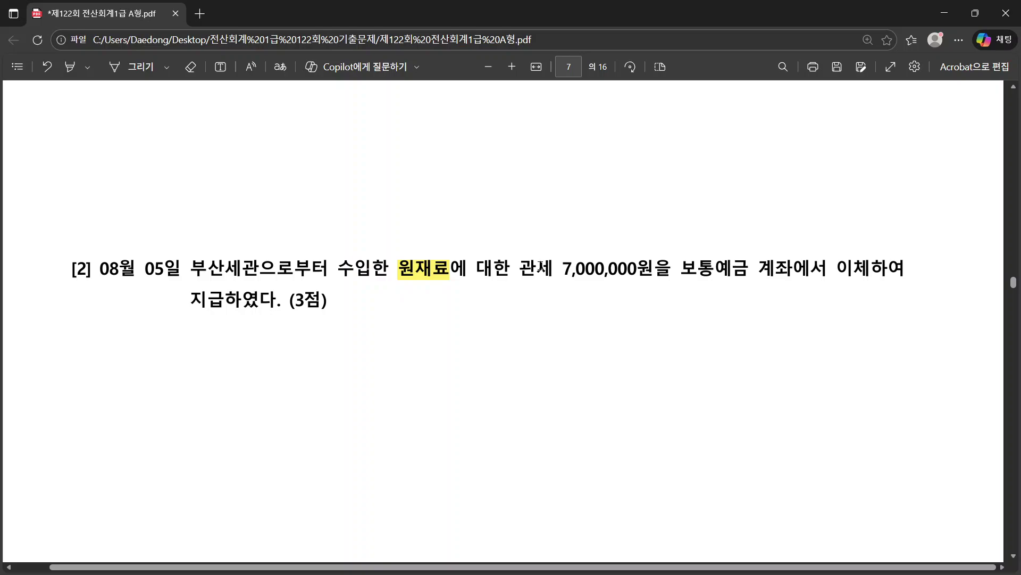
Step: Highlight question [2]'s 7,000,000 customs duty and deposit-transfer phrases in the PDF
left_click_drag(520, 266, 684, 267)
left_click(391, 265)
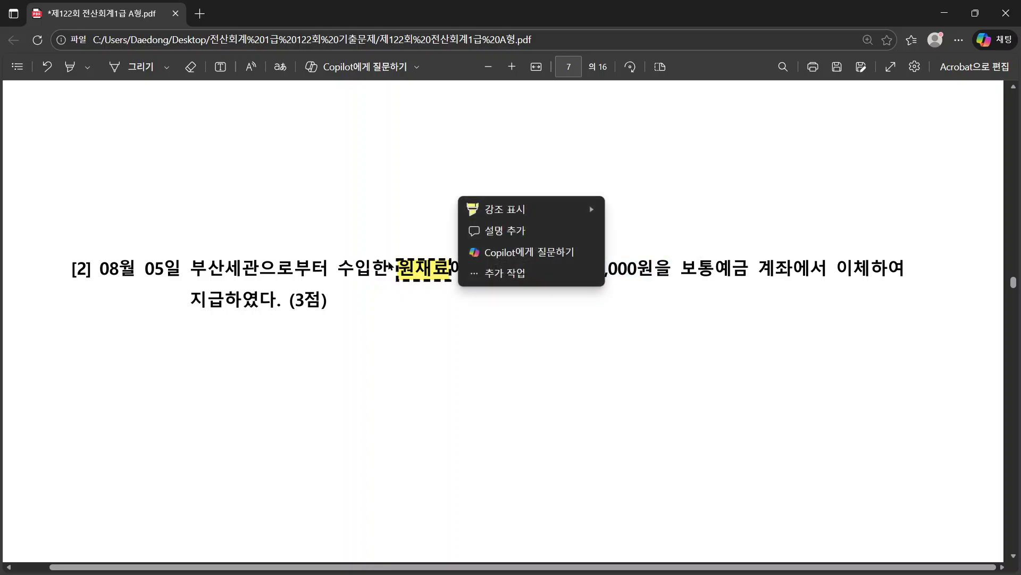
left_click(548, 339)
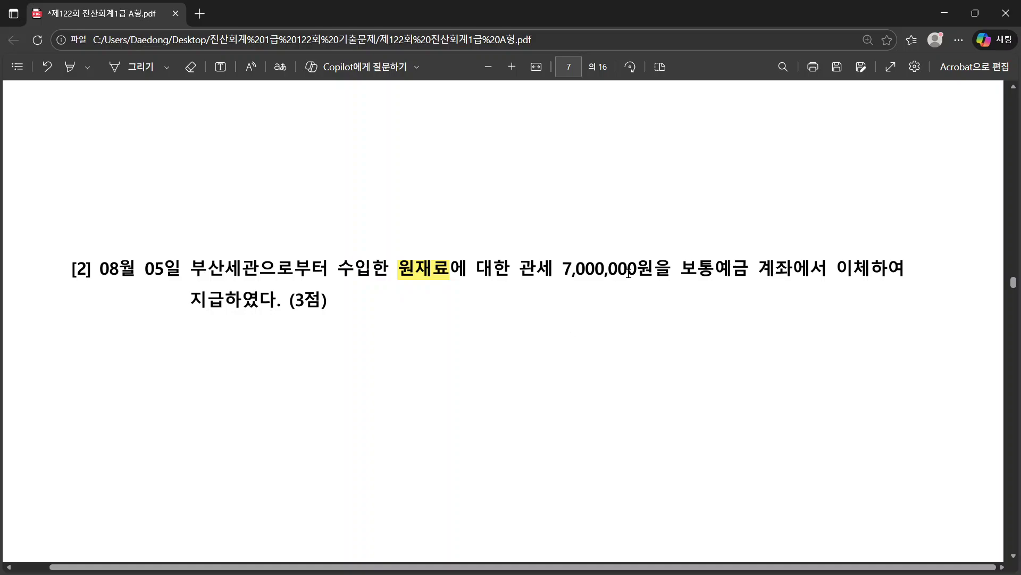
left_click_drag(682, 268, 872, 281)
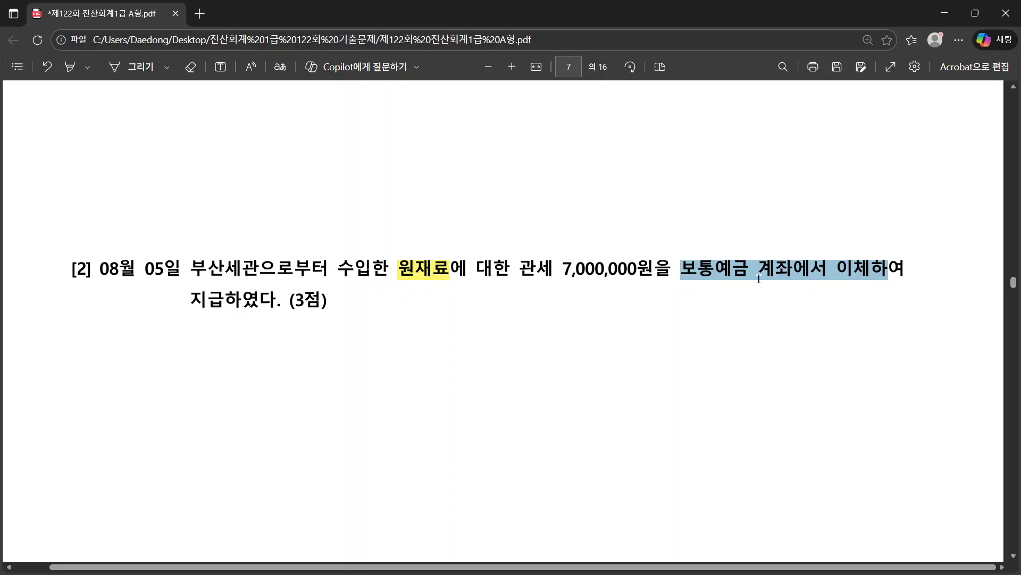
Step: Enter a debit line to 0153 원재료 for 7,000,000
key("alt+Tab")
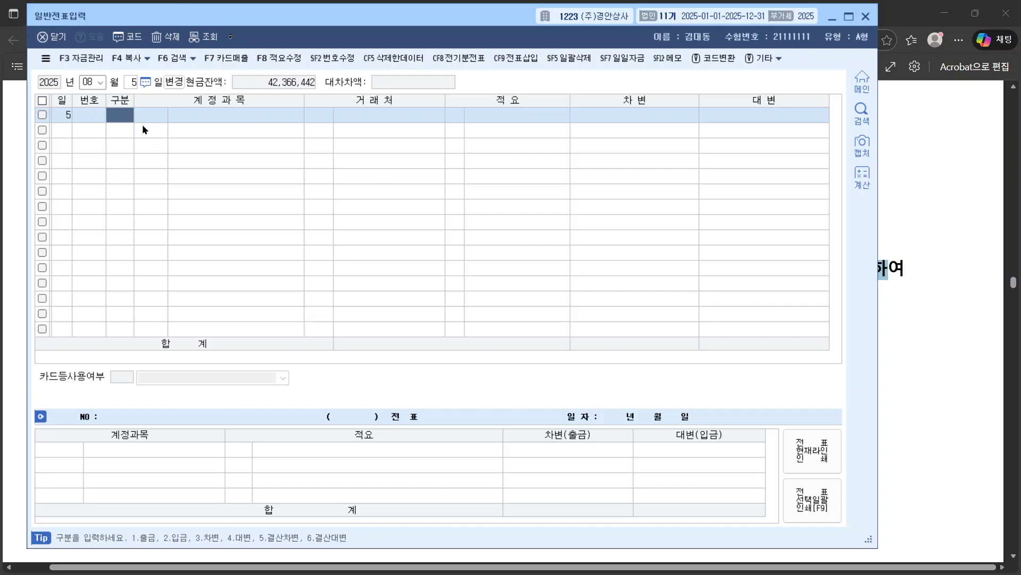
type("3")
key("Return")
type("원재")
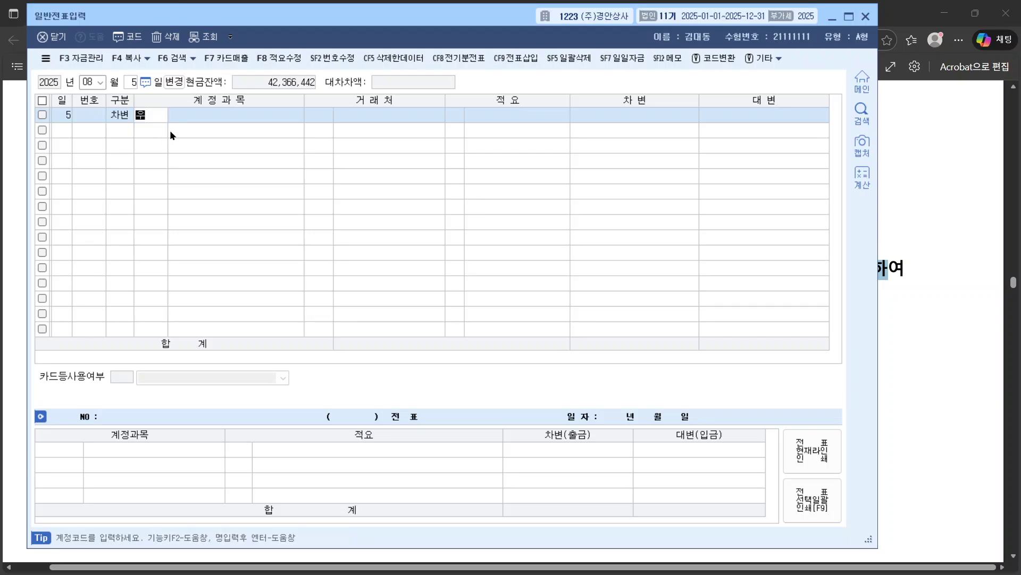
key("Return")
key("Return")
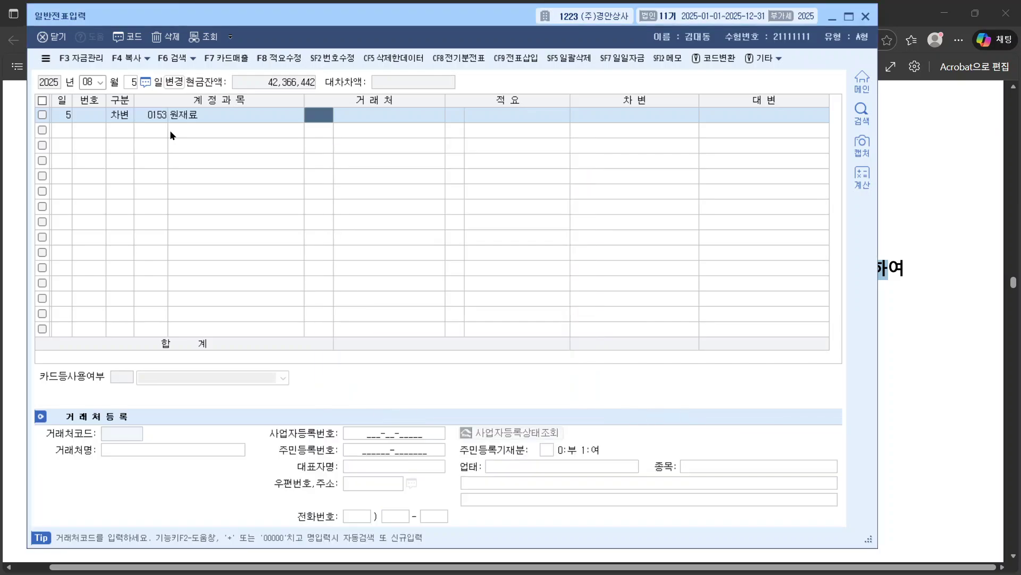
key("Return")
key("Return")
key("alt+Tab")
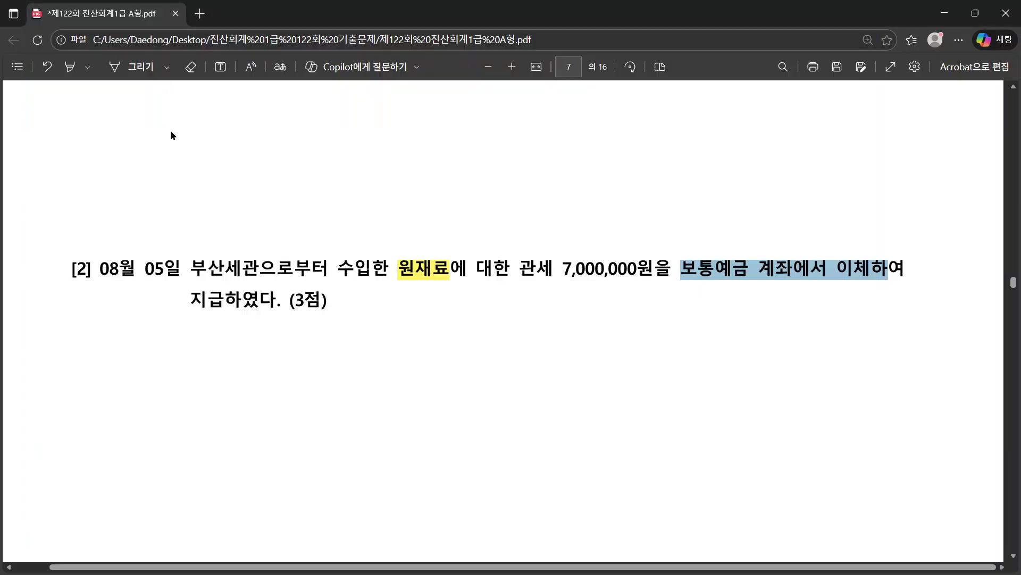
key("alt+Tab")
type("7000000")
Step: Add the matching credit line to 0103 보통예금 with 기업은행 as counterparty
key("Return")
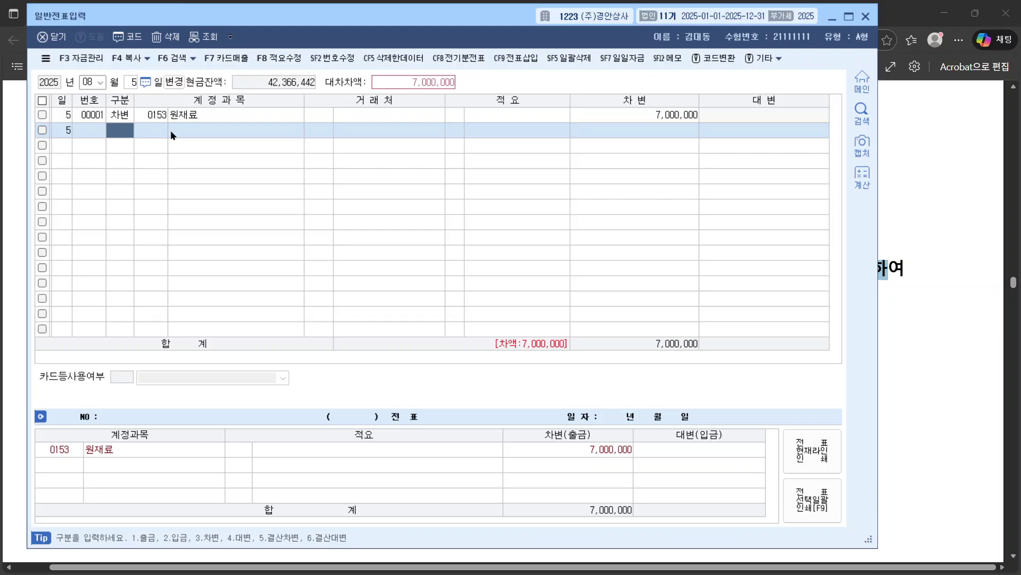
type("4보통")
key("Return")
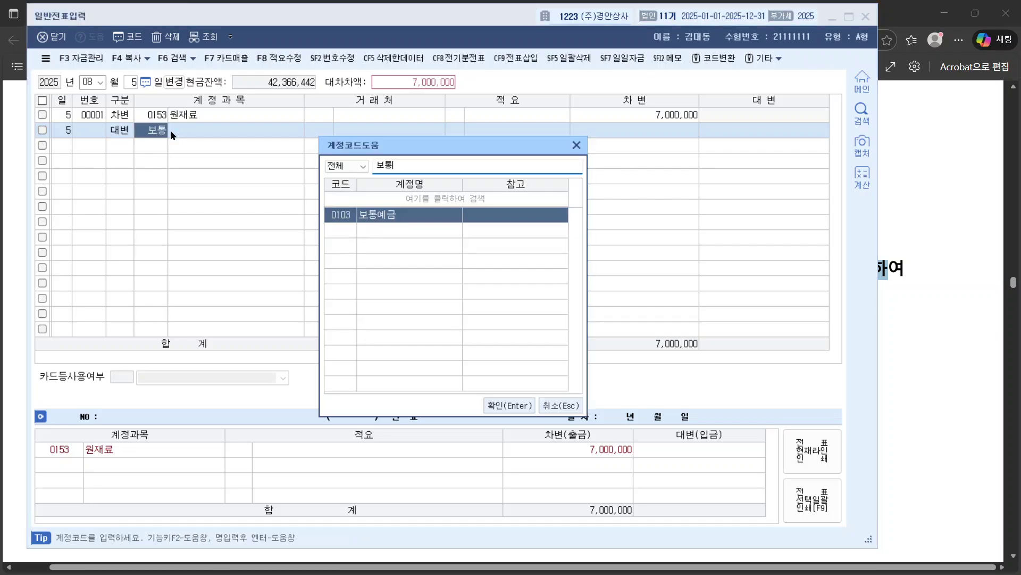
key("Return")
key("Return")
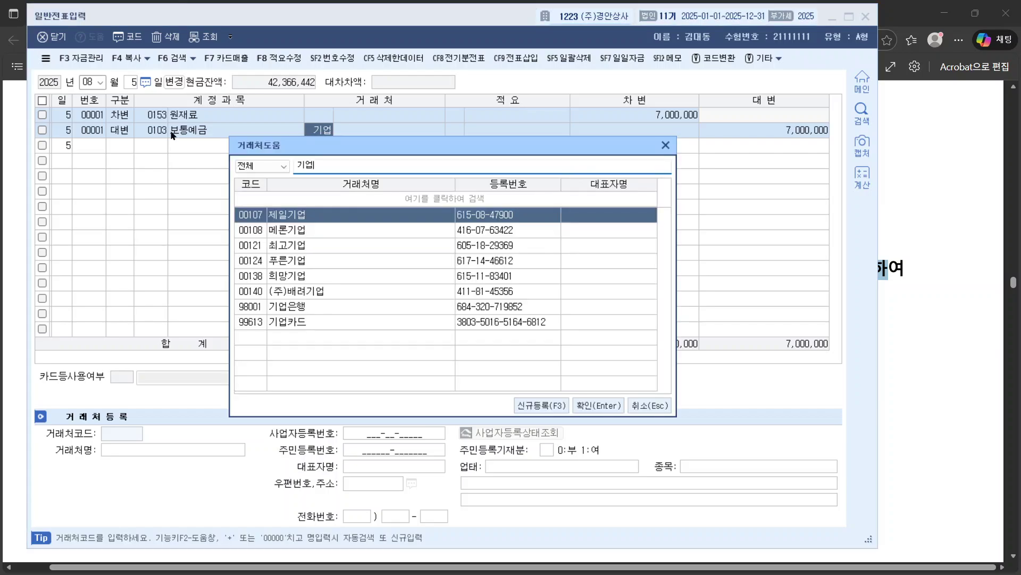
key("Down")
key("Down")
key("Down")
key("Down")
key("Down")
key("Down")
key("Return")
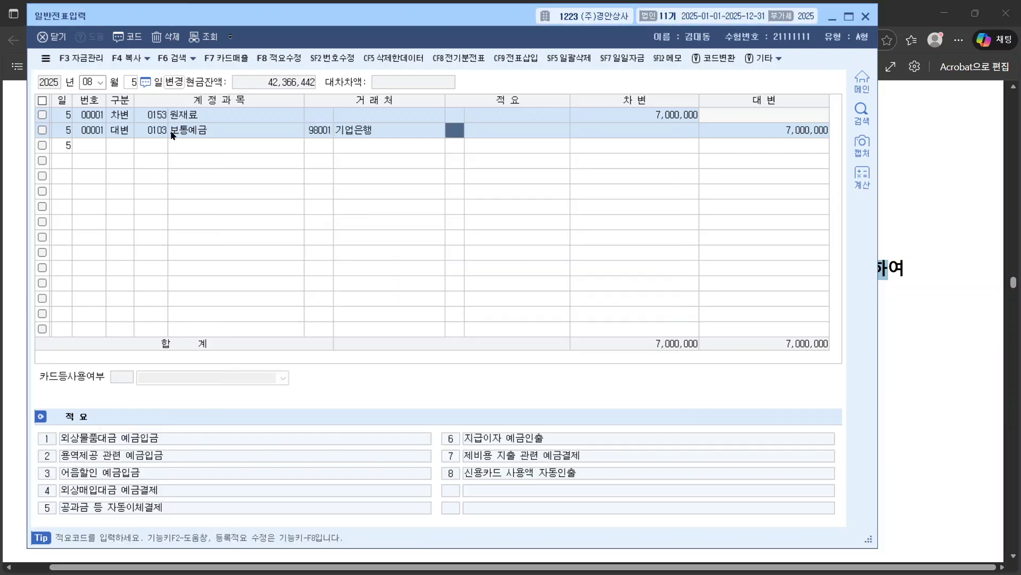
left_click(908, 365)
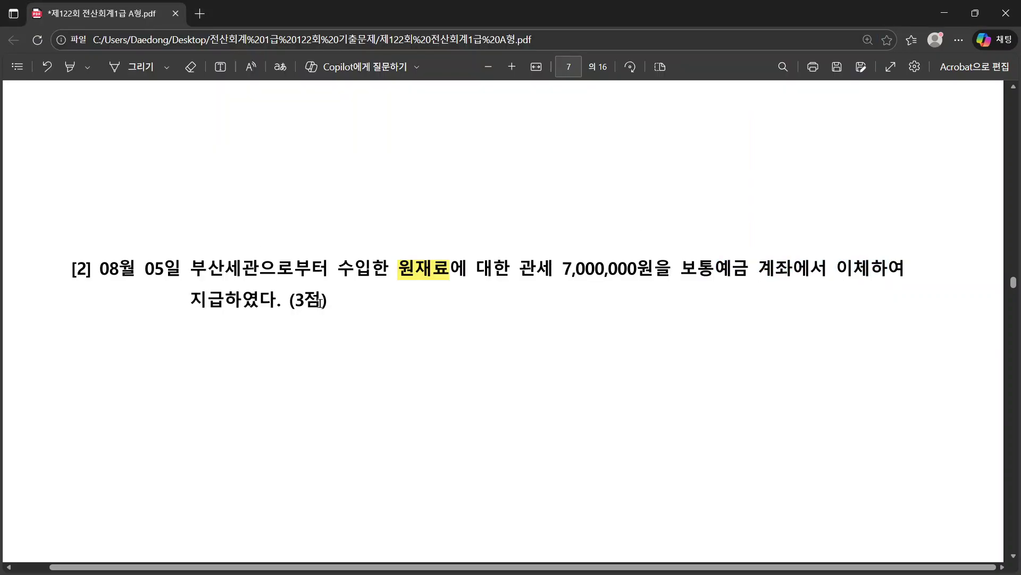
Step: Scroll the PDF to question [3]'s September pay slips on page 8, then return to KcLep
scroll(320, 302, "down", 10)
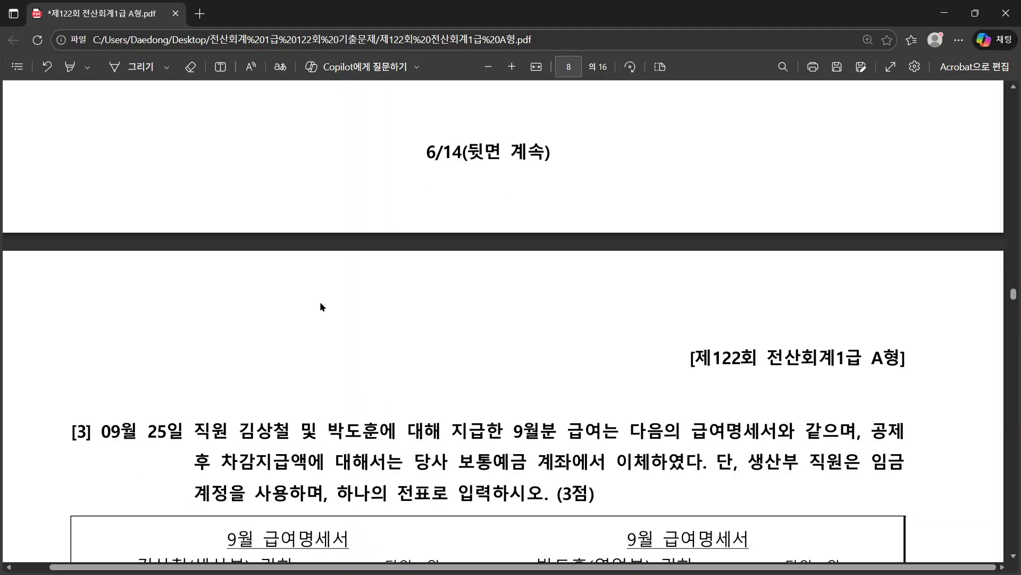
scroll(321, 303, "down", 3)
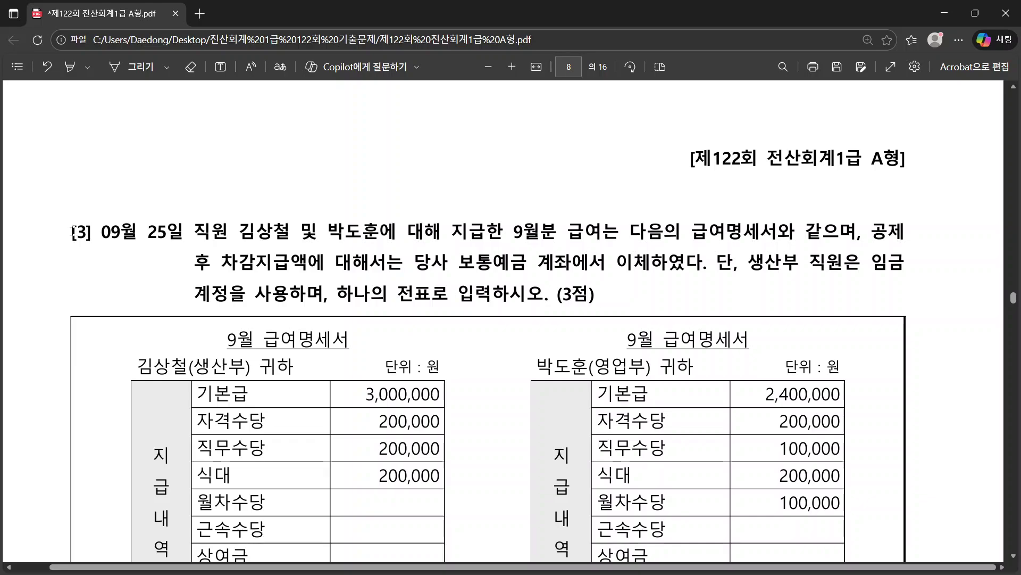
key("alt+Tab")
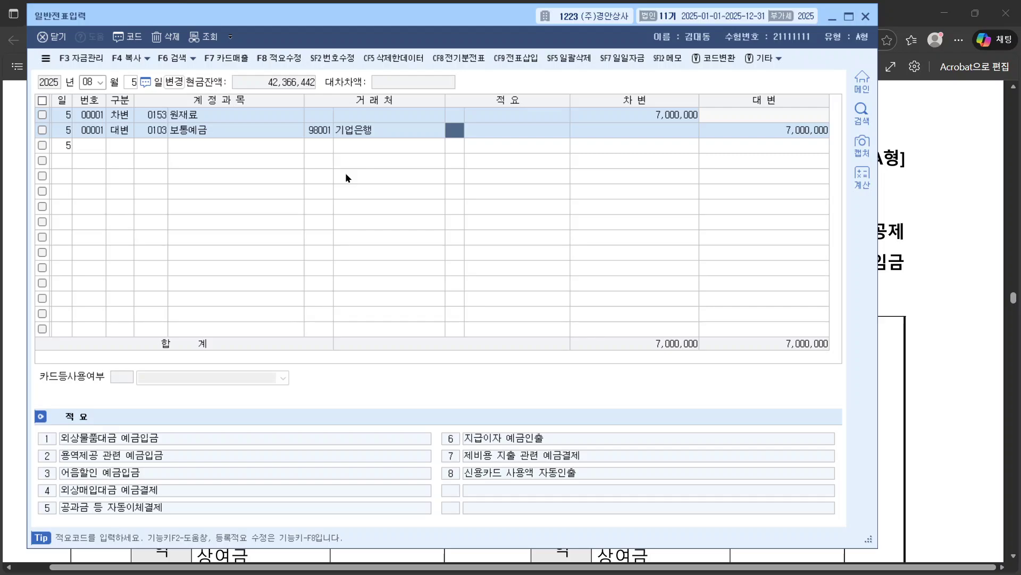
left_click(295, 127)
left_click(320, 129)
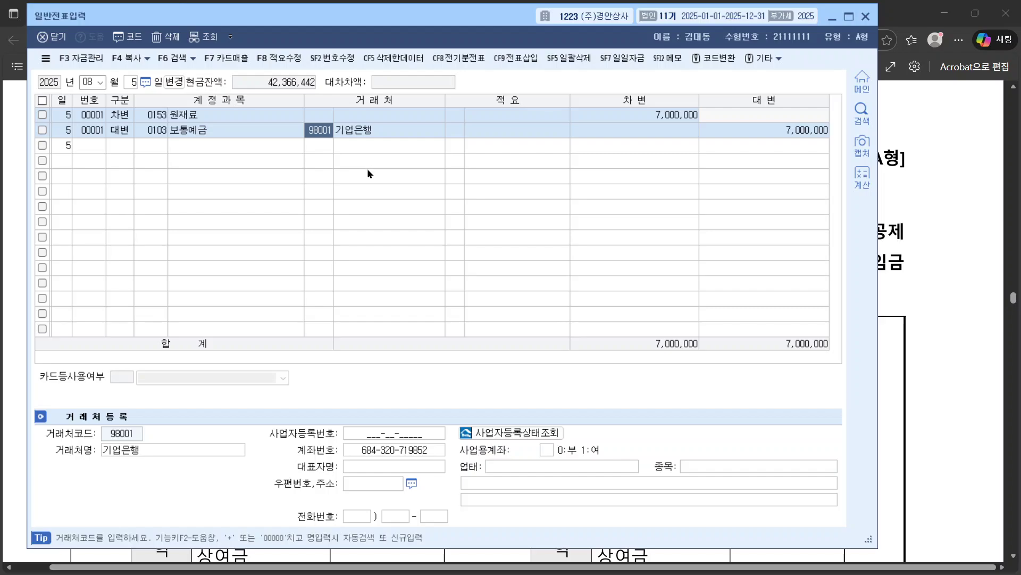
left_click(901, 217)
scroll(266, 239, "down", 3)
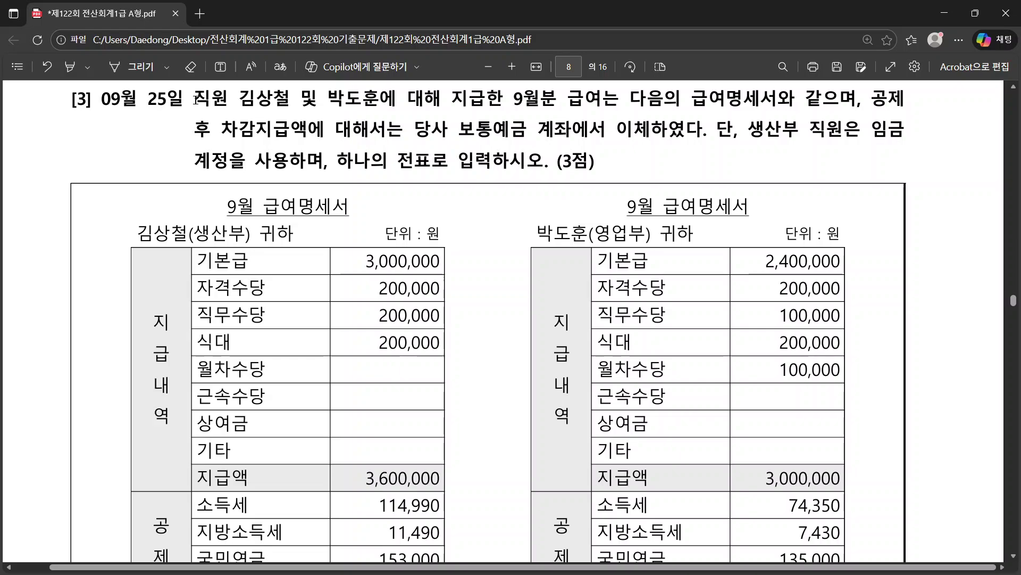
left_click_drag(194, 101, 778, 103)
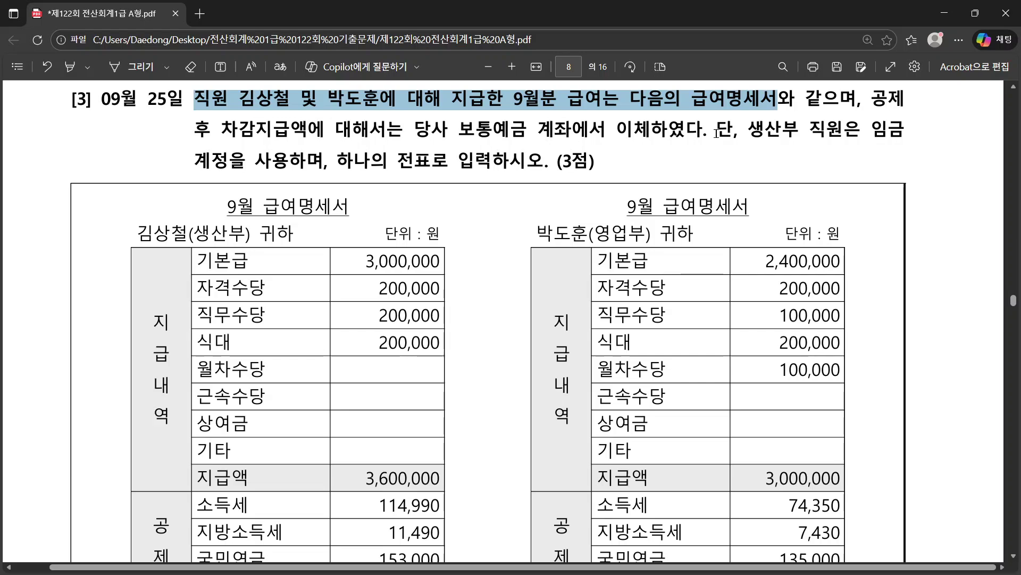
left_click_drag(459, 128, 548, 130)
left_click(531, 151)
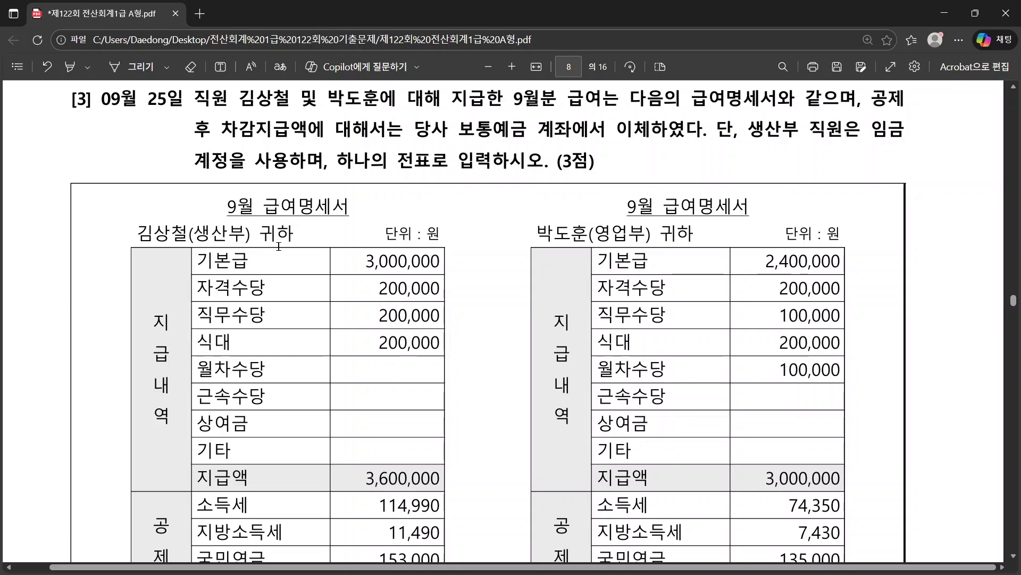
scroll(278, 246, "down", 1)
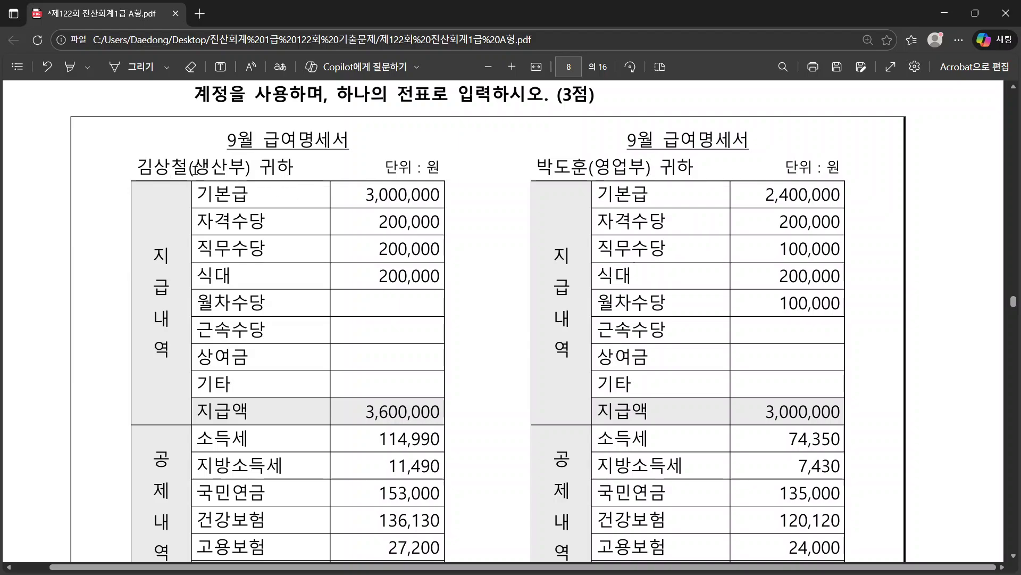
left_click_drag(195, 167, 246, 167)
left_click_drag(594, 167, 651, 167)
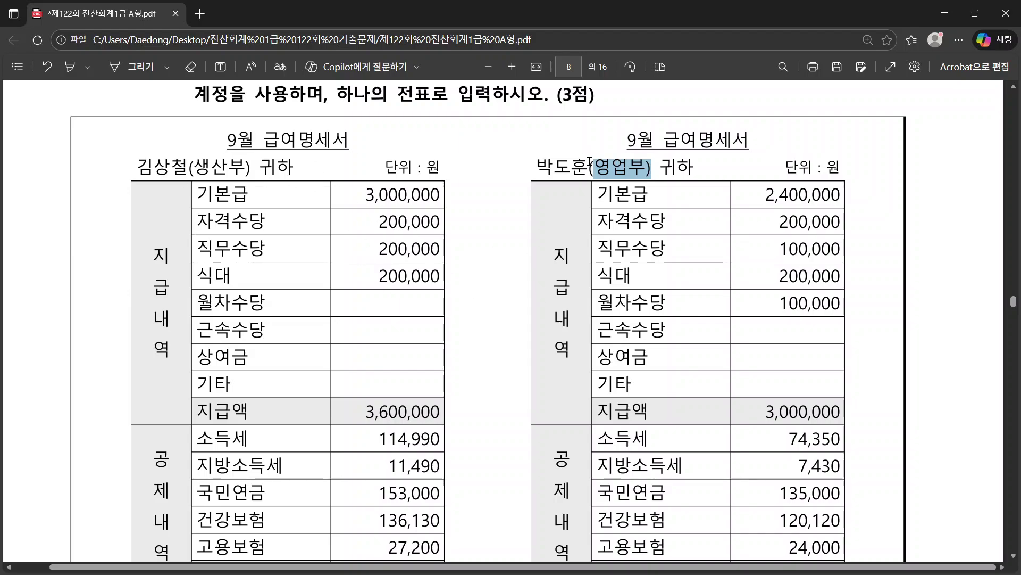
left_click_drag(601, 166, 633, 169)
left_click_drag(195, 167, 239, 169)
mouse_move(244, 171)
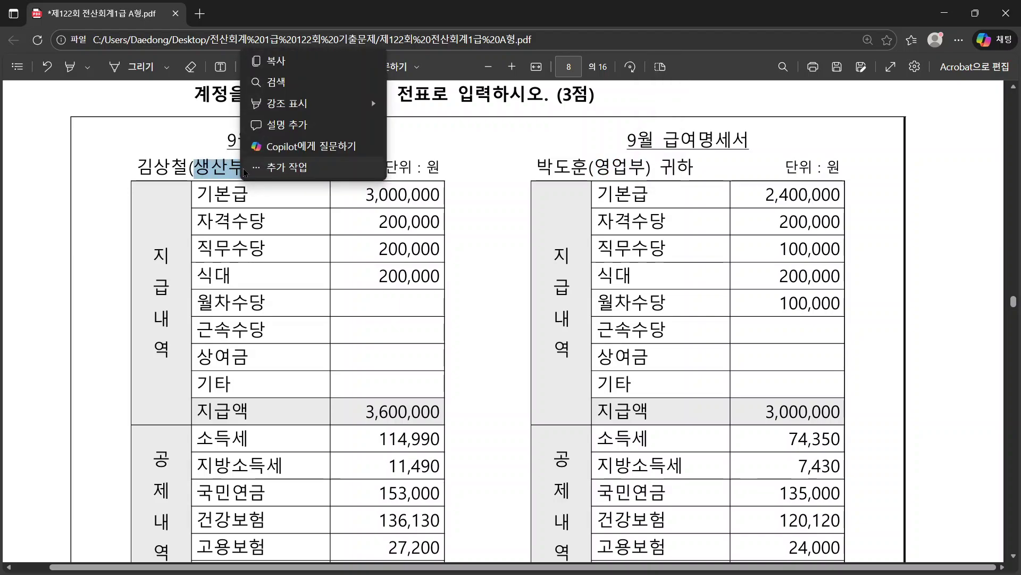
left_click(264, 244)
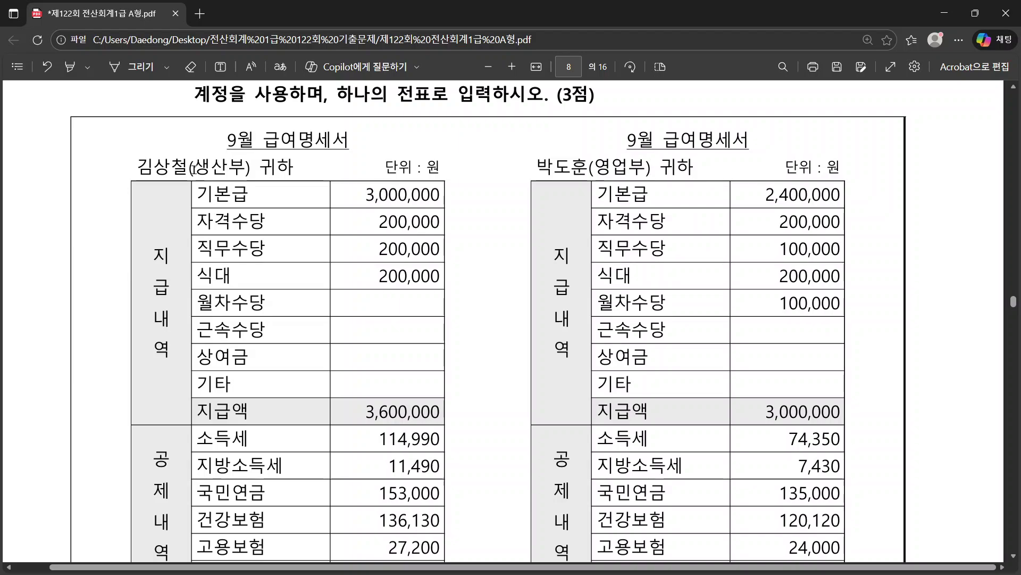
scroll(229, 238, "down", 1)
scroll(308, 292, "down", 4)
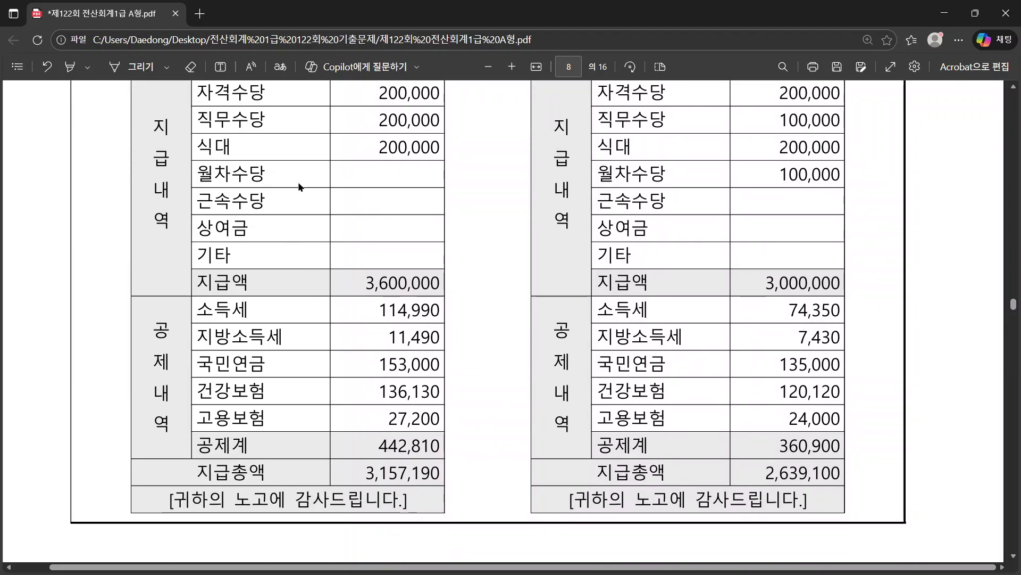
scroll(384, 229, "up", 3)
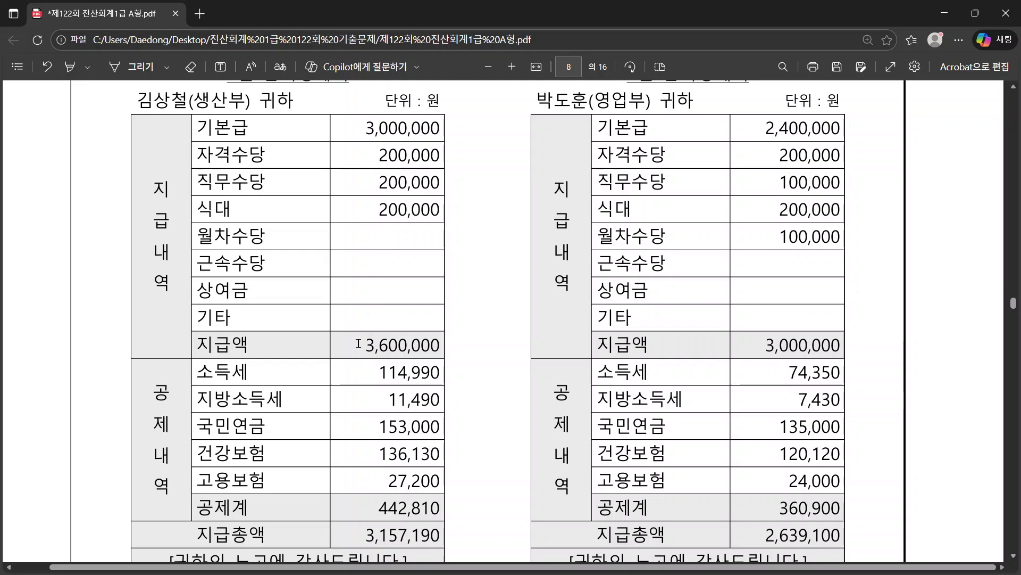
left_click_drag(359, 343, 434, 355)
scroll(383, 278, "down", 4)
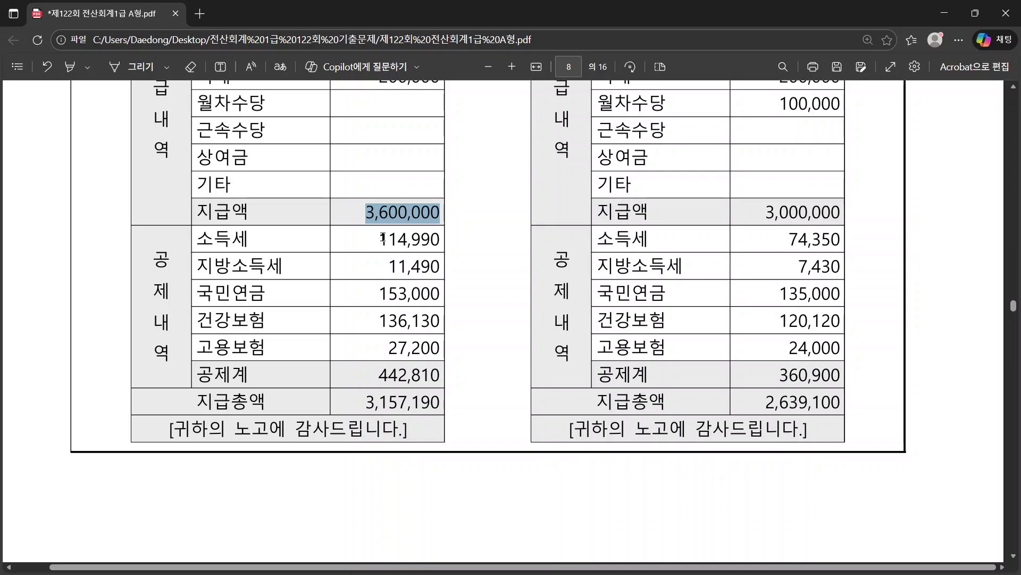
scroll(383, 237, "up", 4)
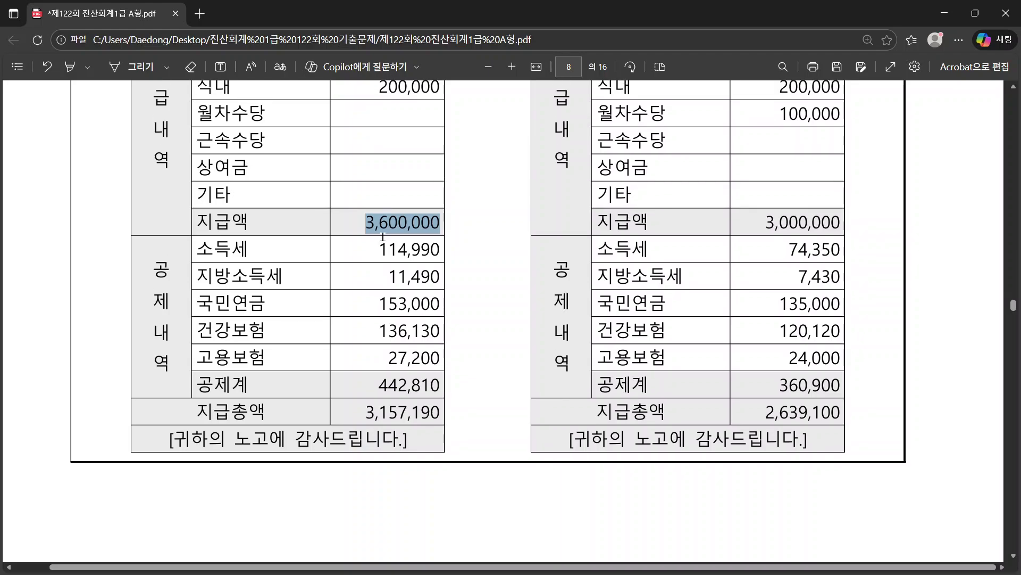
left_click_drag(359, 130, 458, 221)
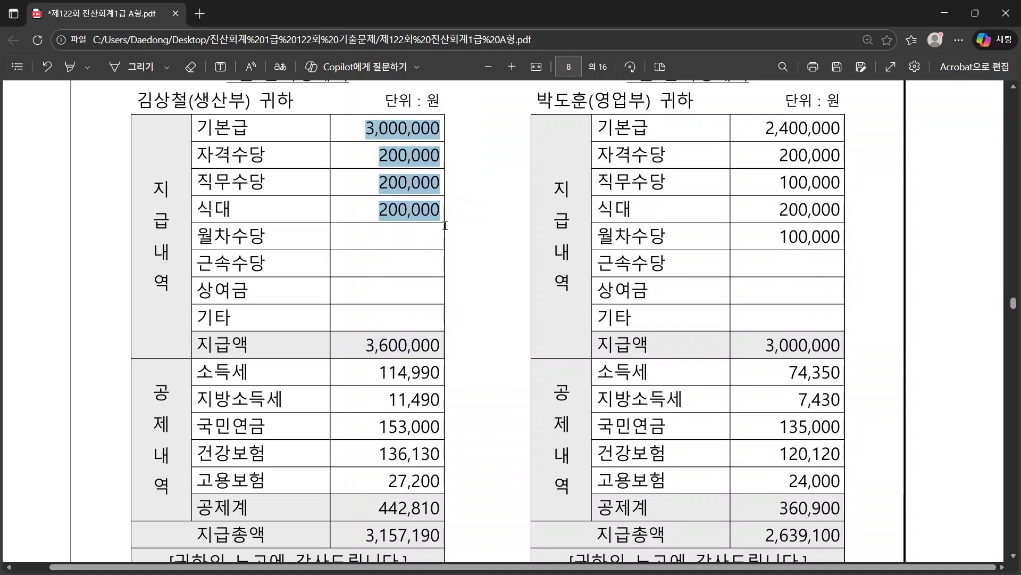
scroll(356, 237, "down", 5)
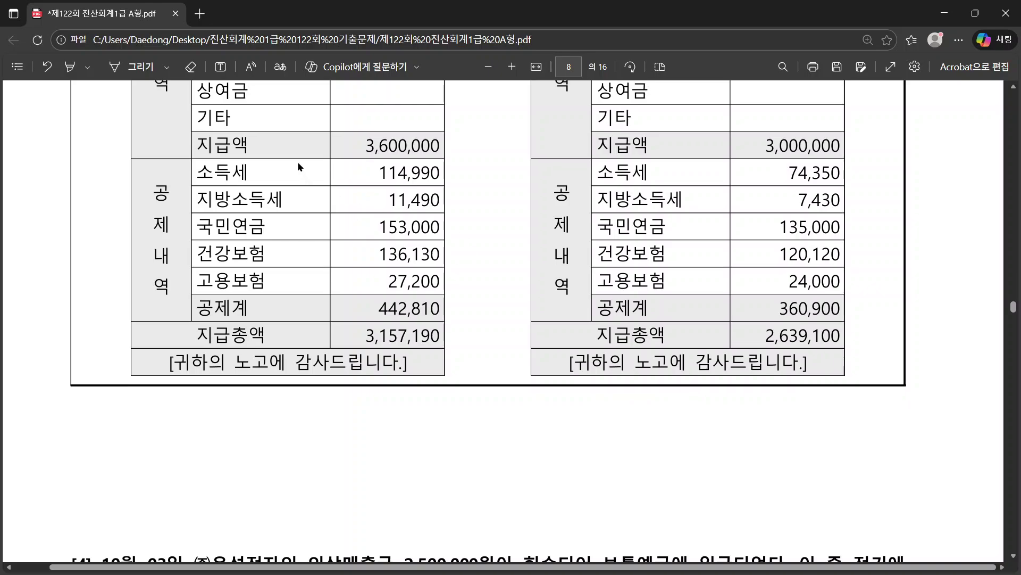
scroll(298, 162, "up", 2)
left_click_drag(202, 210, 439, 214)
left_click_drag(378, 238, 436, 245)
left_click_drag(389, 266, 432, 276)
left_click_drag(379, 293, 430, 351)
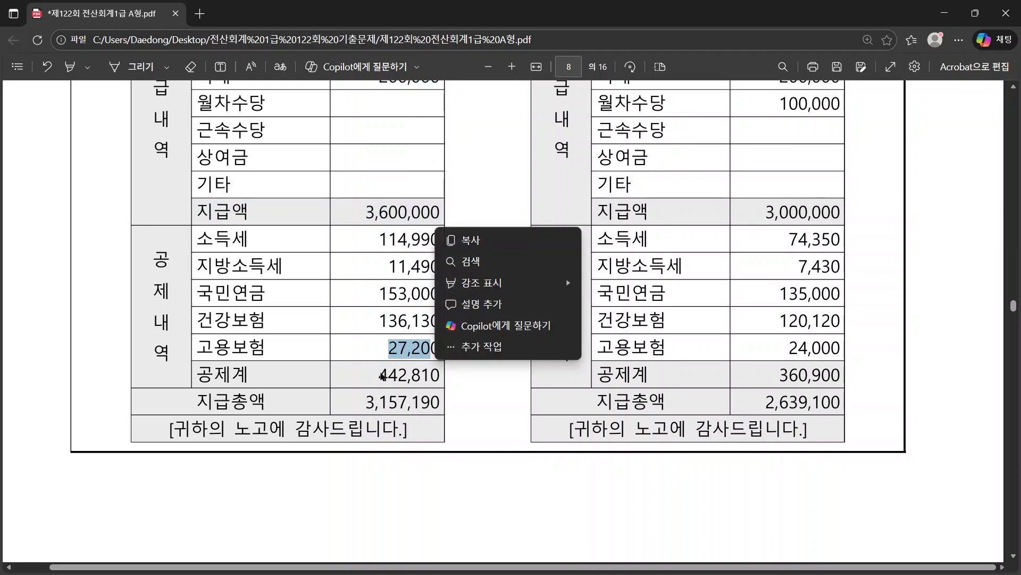
left_click_drag(377, 373, 434, 379)
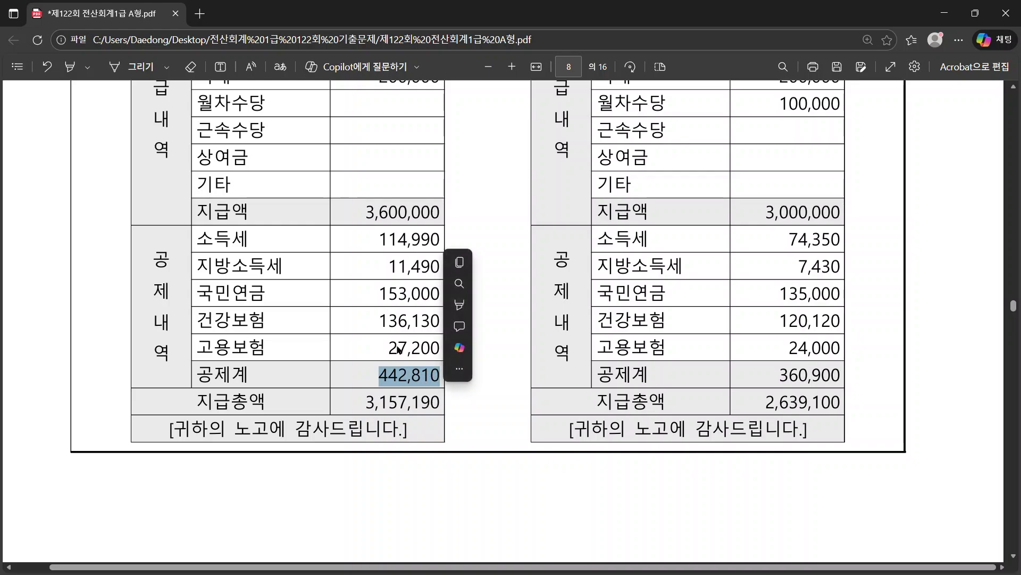
left_click_drag(365, 403, 439, 403)
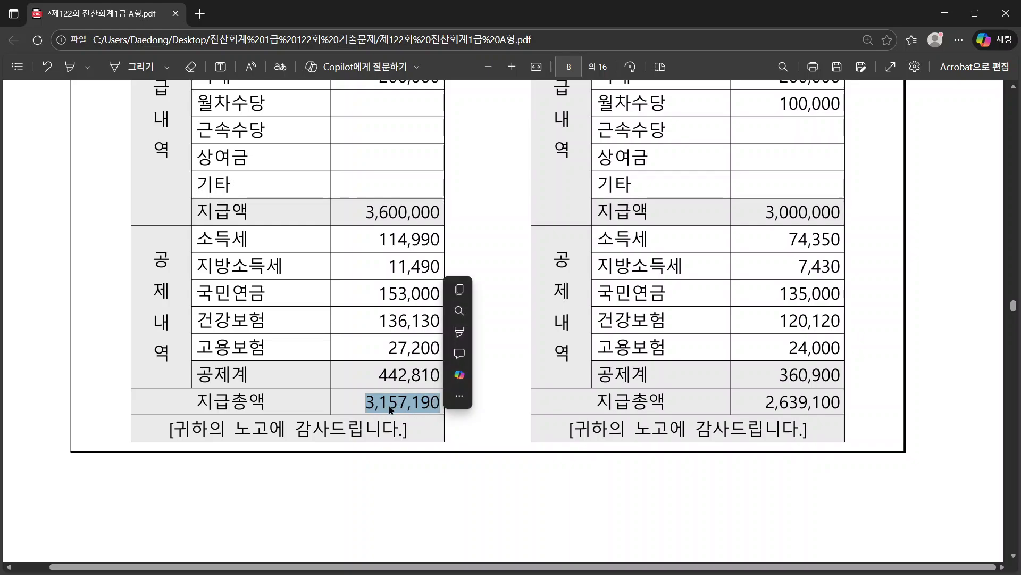
left_click(367, 210)
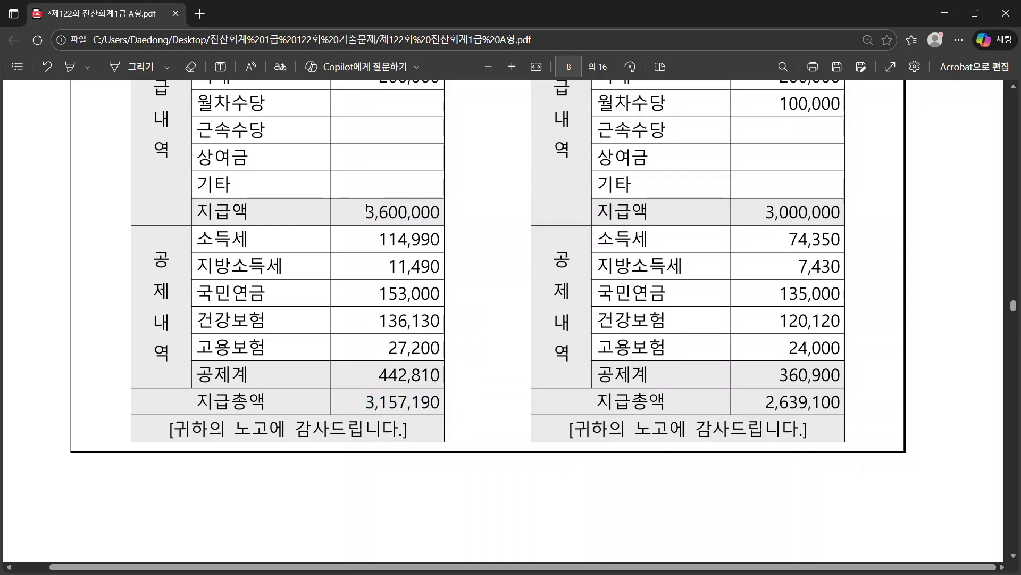
left_click_drag(367, 209, 441, 211)
left_click_drag(380, 376, 442, 373)
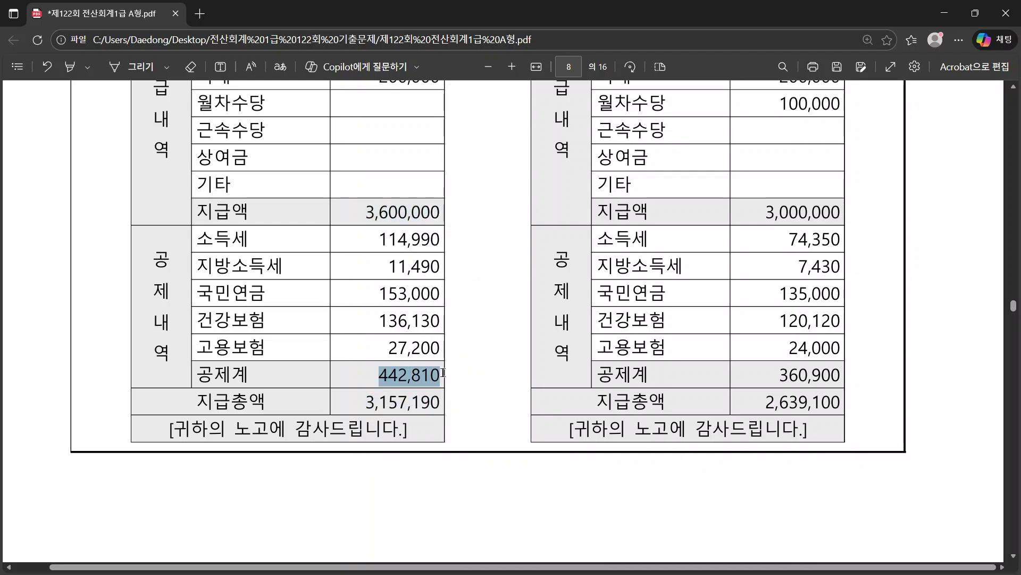
left_click(468, 359)
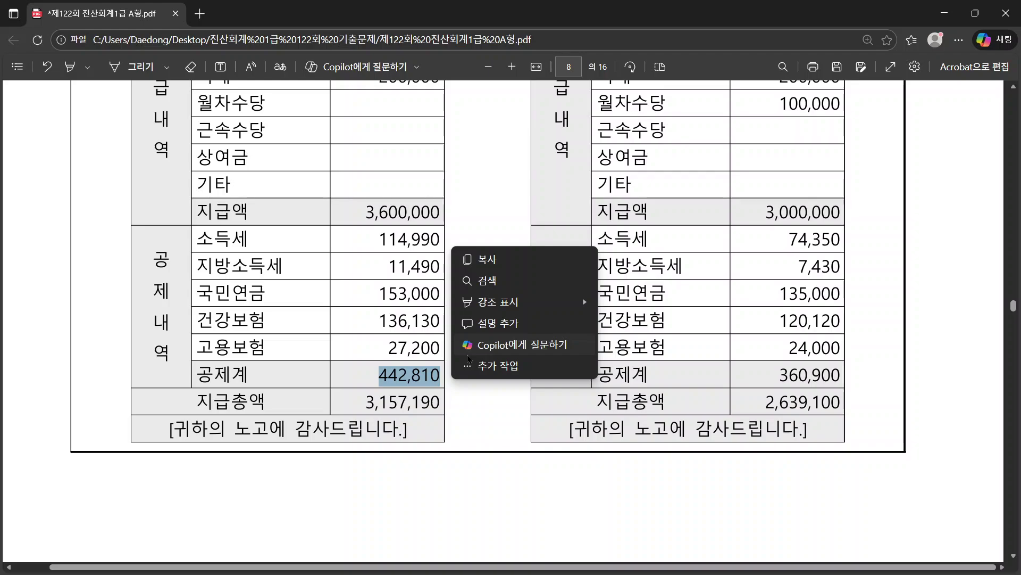
scroll(363, 324, "up", 5)
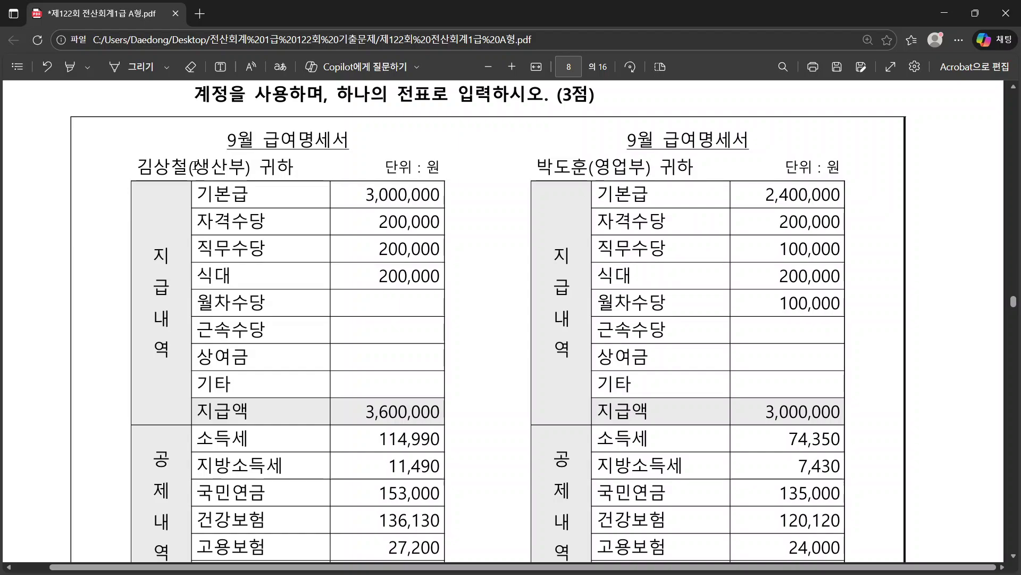
left_click_drag(193, 166, 247, 169)
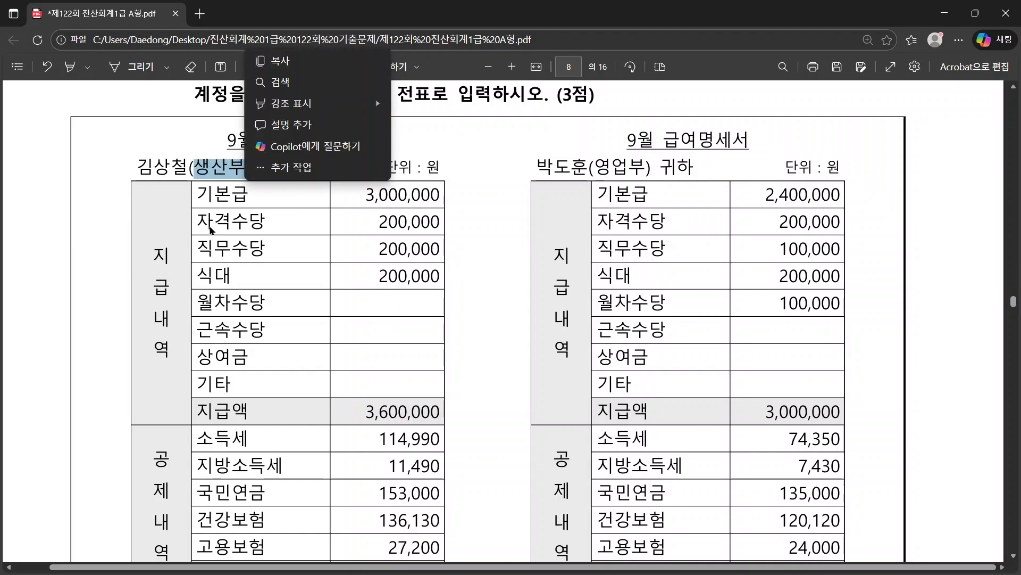
left_click_drag(596, 169, 645, 168)
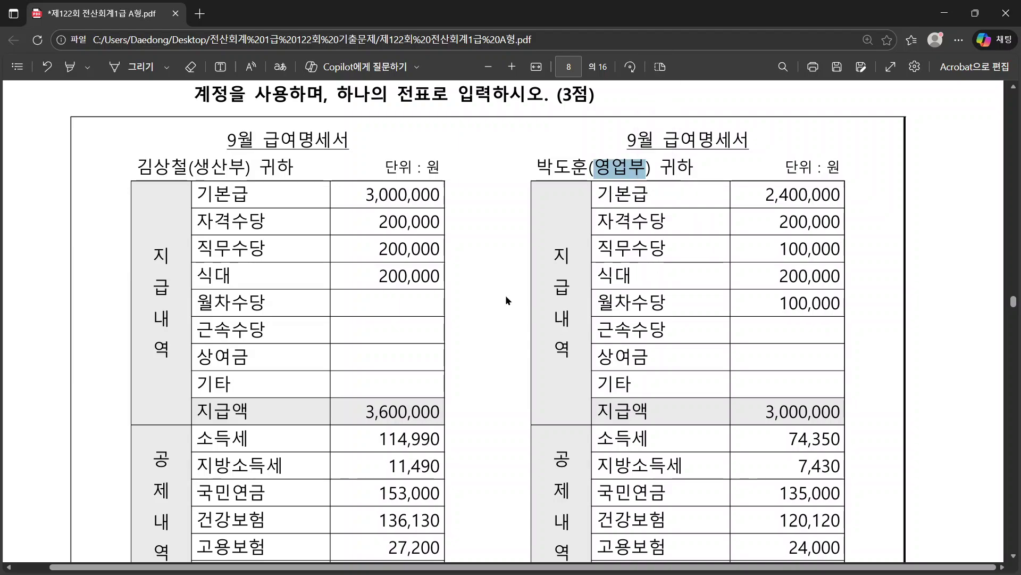
scroll(507, 296, "down", 1)
scroll(545, 384, "down", 1)
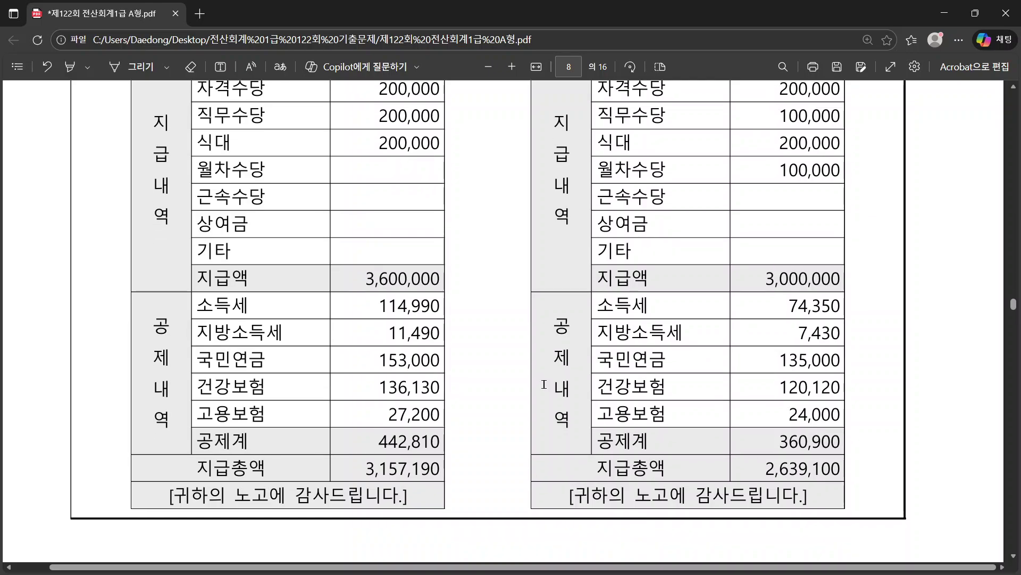
Step: Set the journal entry date to September 25 (month 09, day 25)
key("alt+Tab")
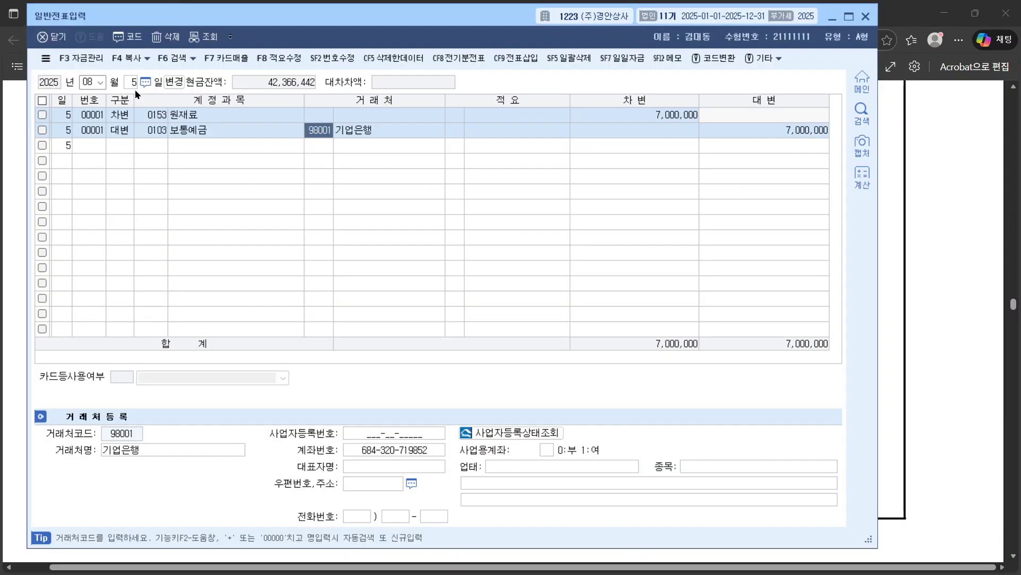
left_click(94, 80)
type("09")
key("alt+Tab")
scroll(374, 225, "up", 2)
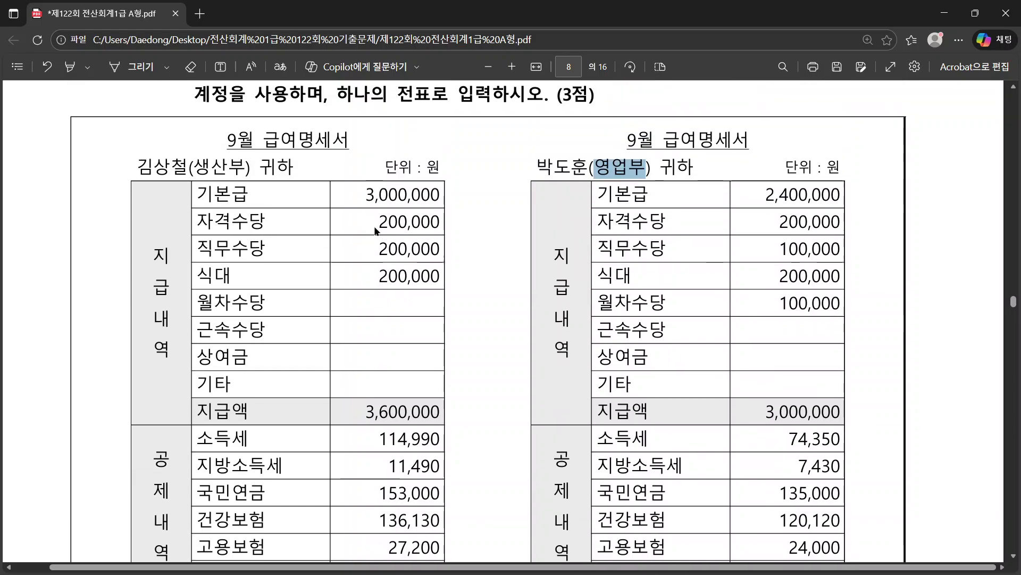
scroll(375, 229, "up", 2)
key("alt+Tab")
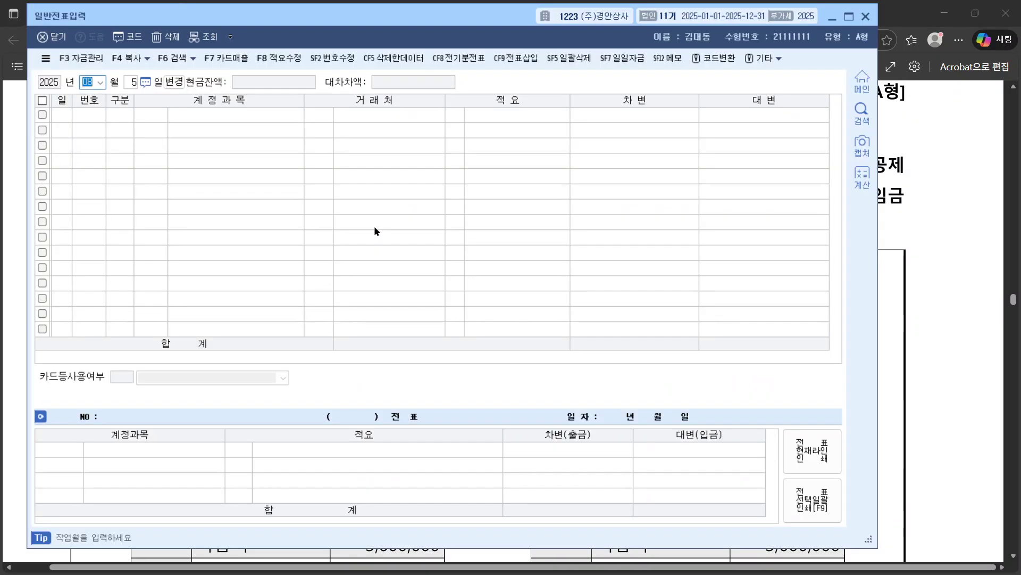
type("09")
key("Return")
type("25")
key("Return")
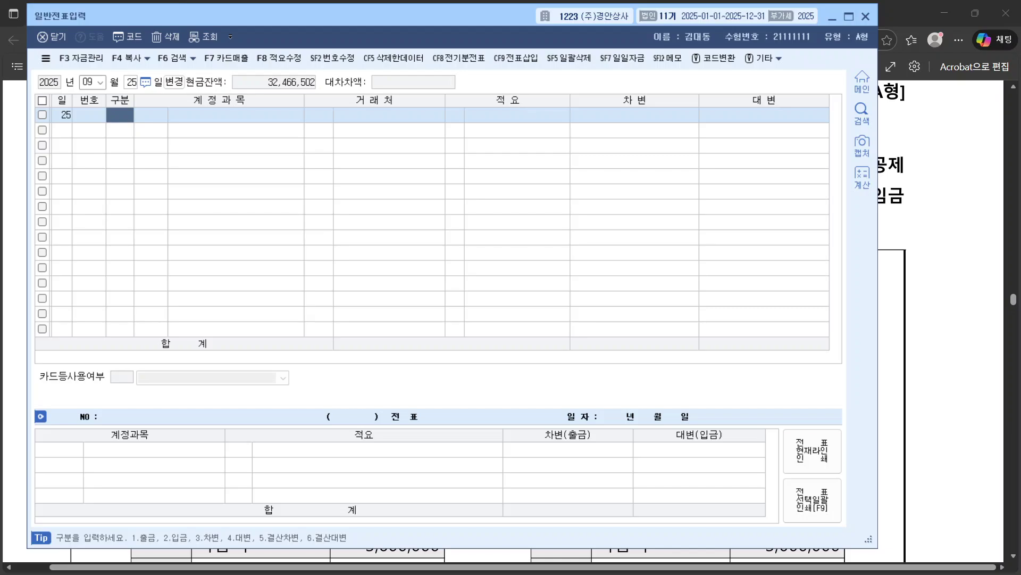
Step: After checking the pay slip, start a debit line on account 0504 임금
key("alt+Tab")
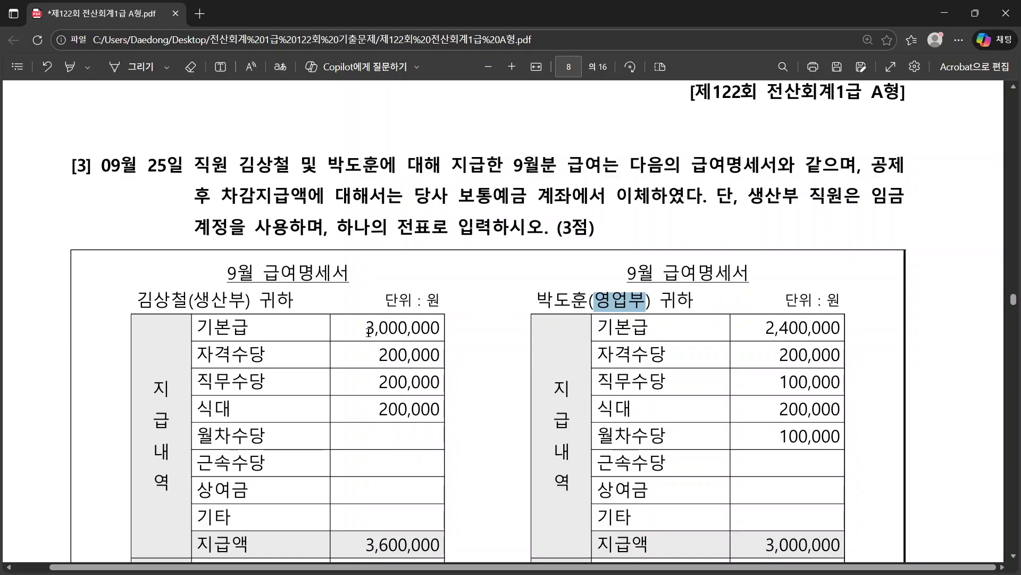
scroll(367, 330, "down", 1)
key("alt+Tab")
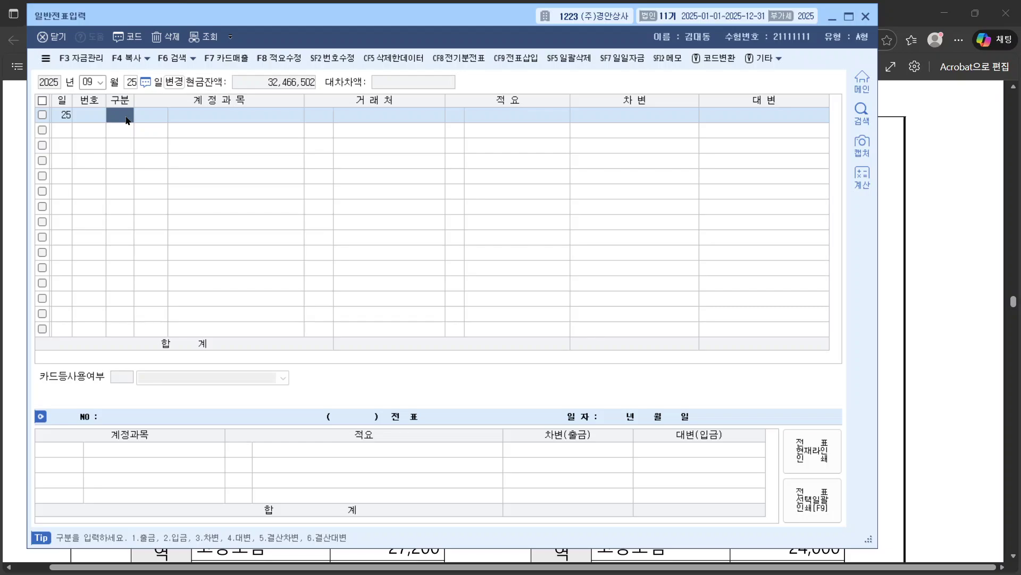
type("3")
key("Return")
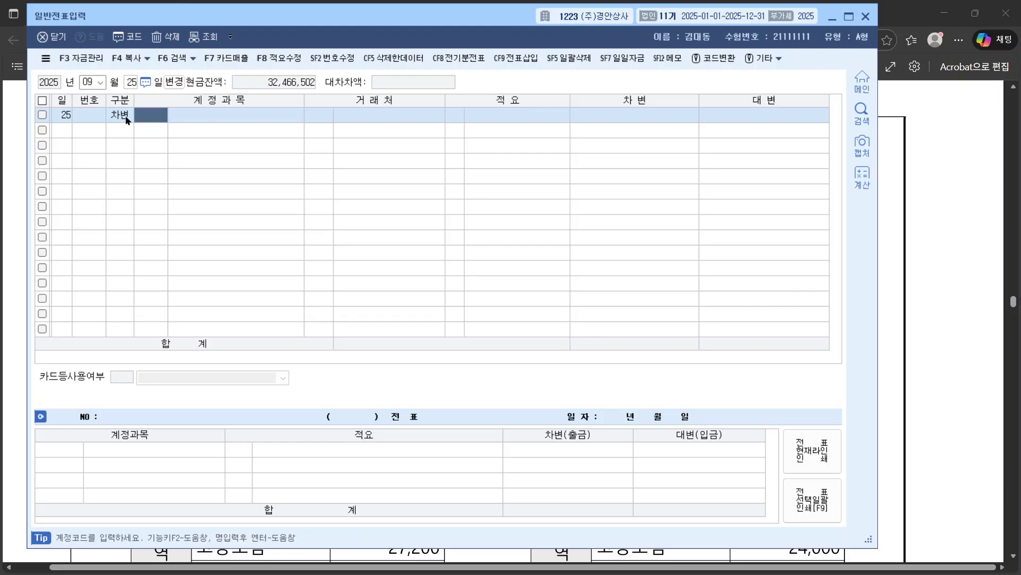
type("dla")
key("Return")
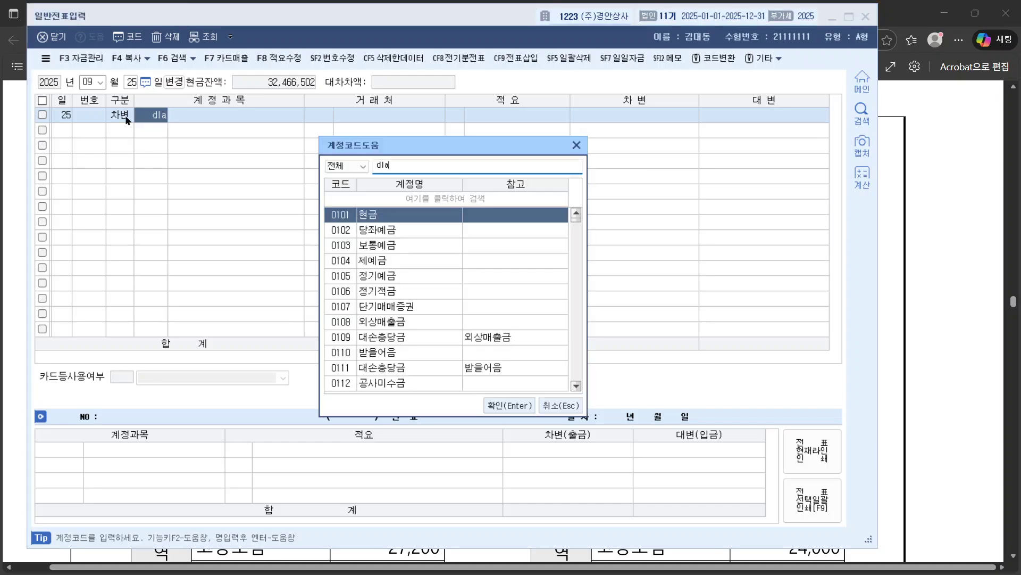
key("Hangul")
type("임")
key("BackSpace")
key("BackSpace")
key("BackSpace")
key("BackSpace")
type("임금")
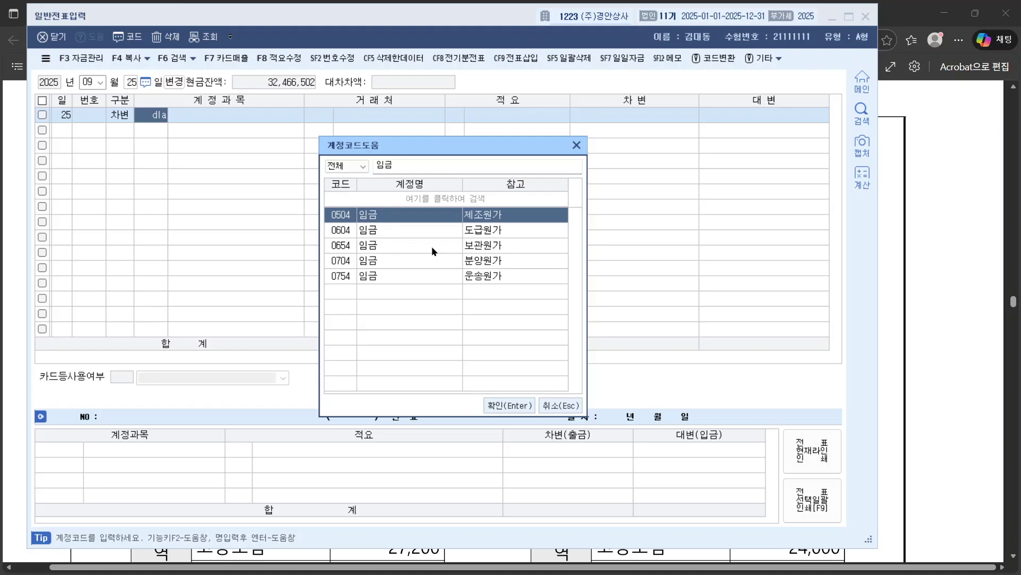
left_click(519, 405)
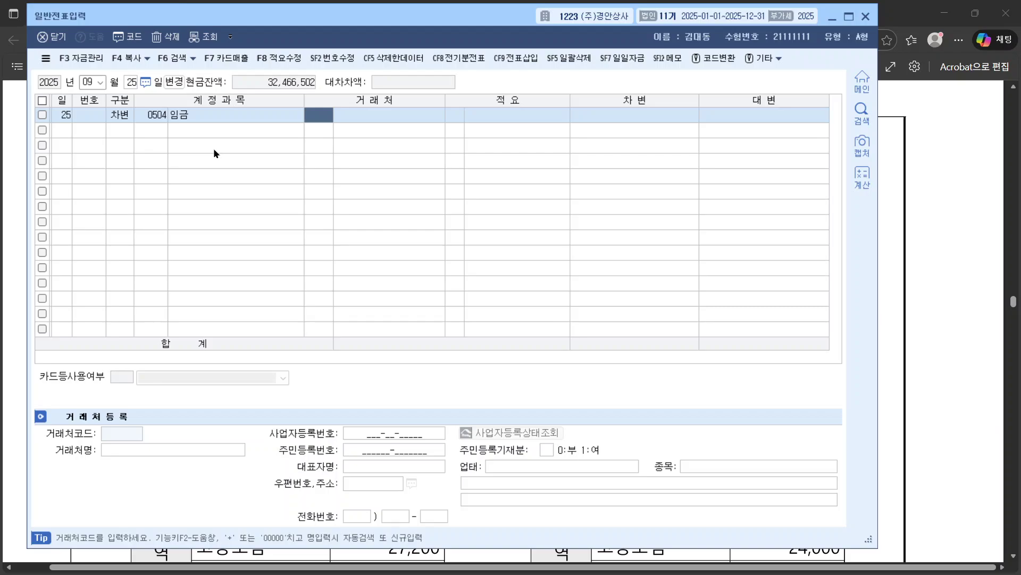
Step: Enter the 3,600,000 wage debit and mark the next line as a credit
left_click(631, 116)
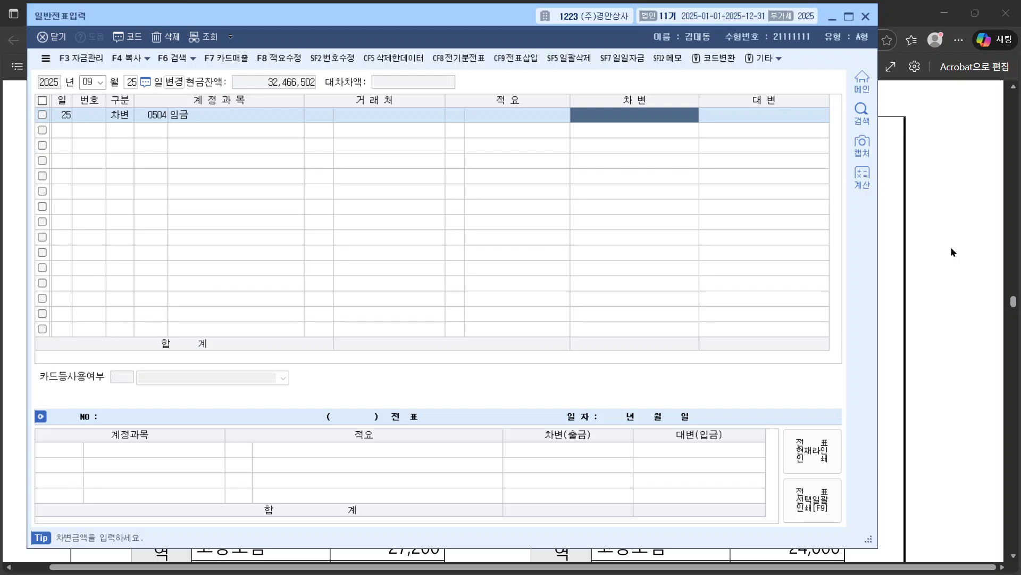
type("3")
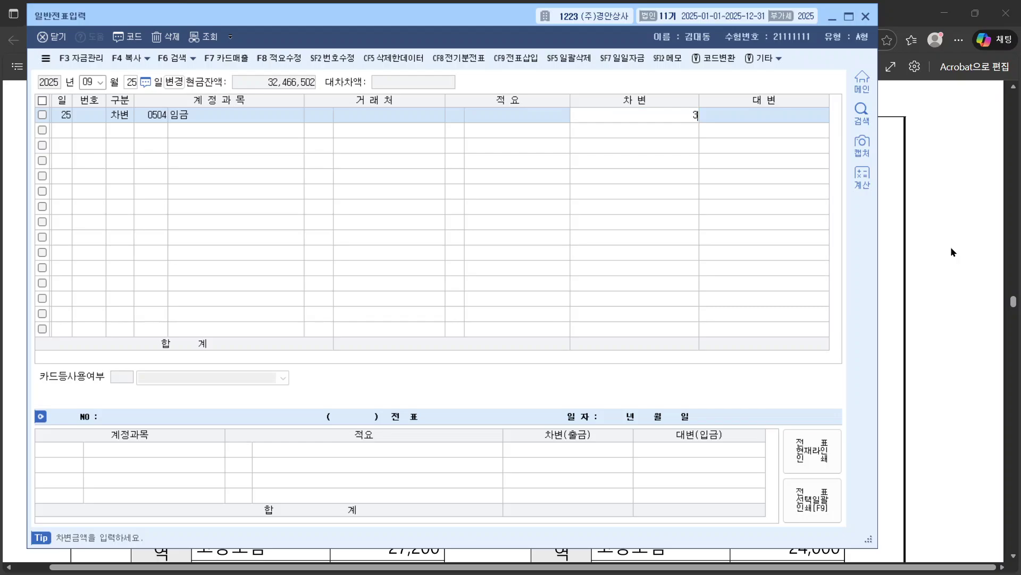
type("6,000")
key("Return")
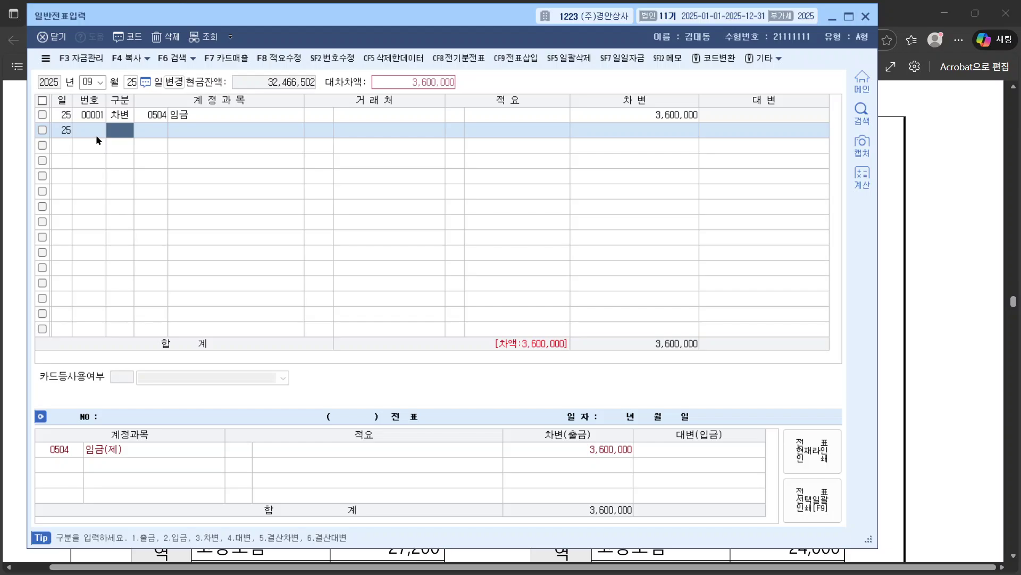
type("4")
key("Return")
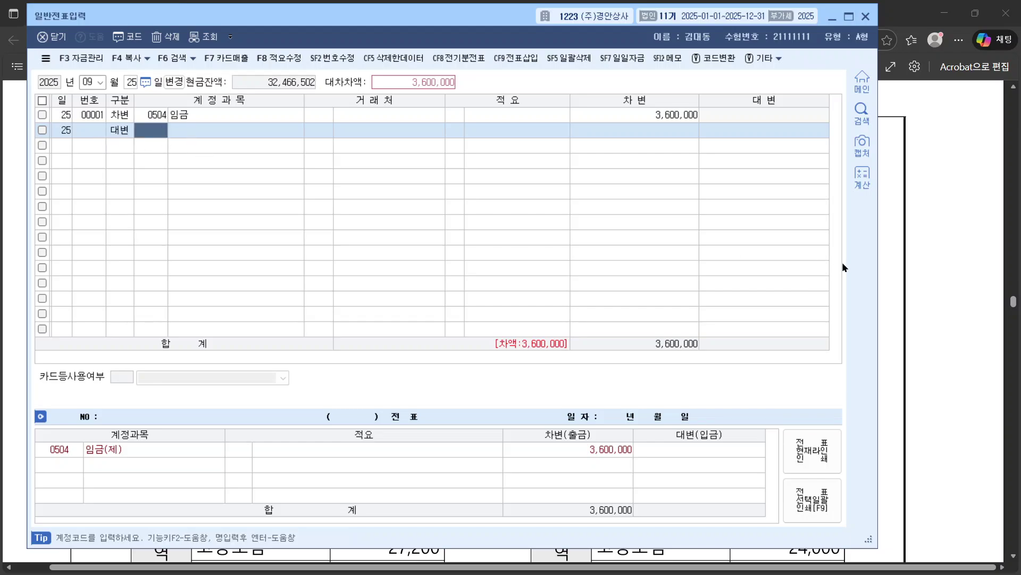
Step: Highlight the 442,810 total deductions on the pay slip
left_click(904, 268)
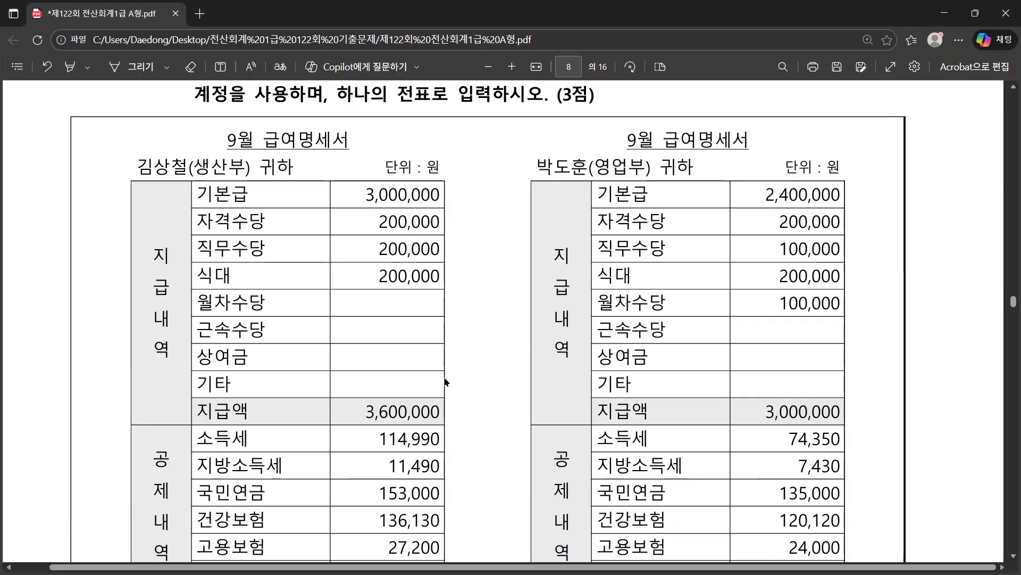
scroll(420, 432, "down", 5)
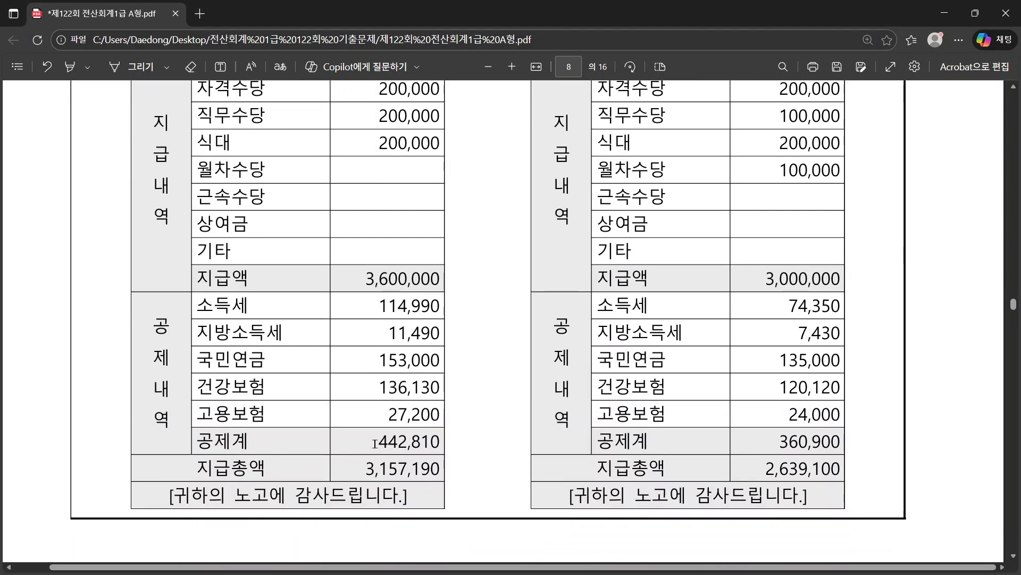
left_click_drag(375, 444, 441, 444)
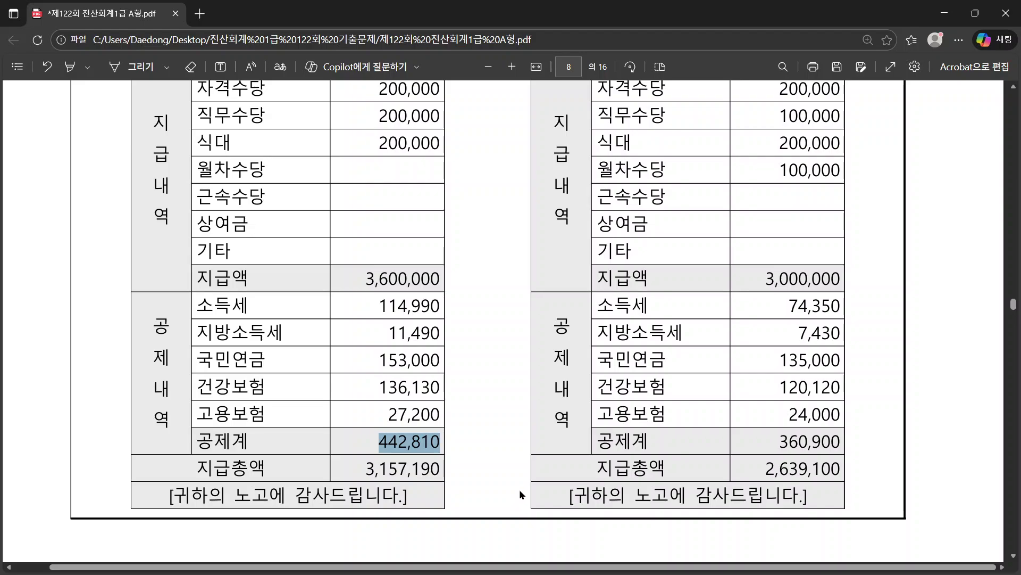
key("alt+Tab")
Step: Credit 0254 예수금 with the 442,810 withholding amount
type("예수")
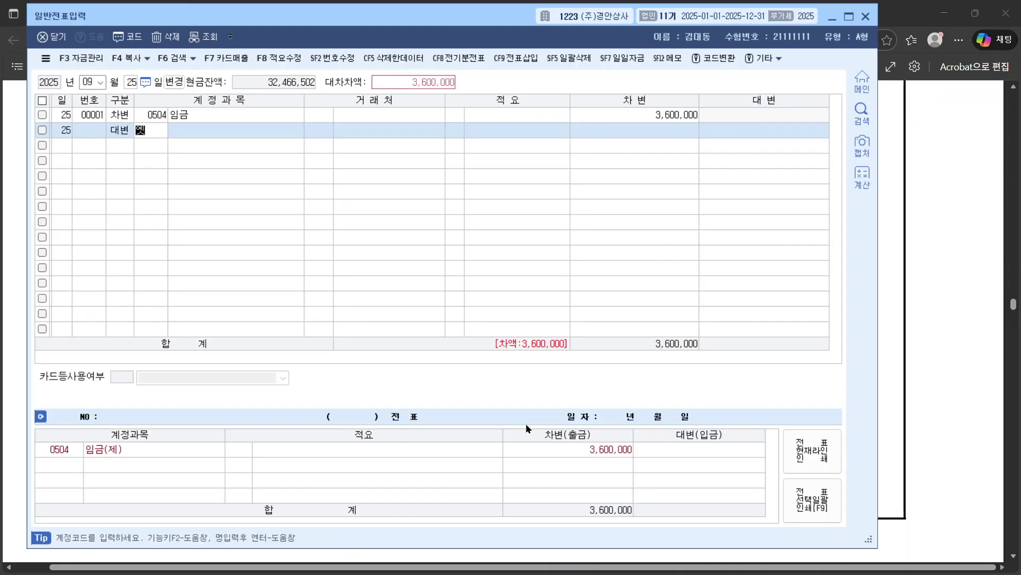
key("Return")
key("Return")
key("Return")
key("Return")
key("Return")
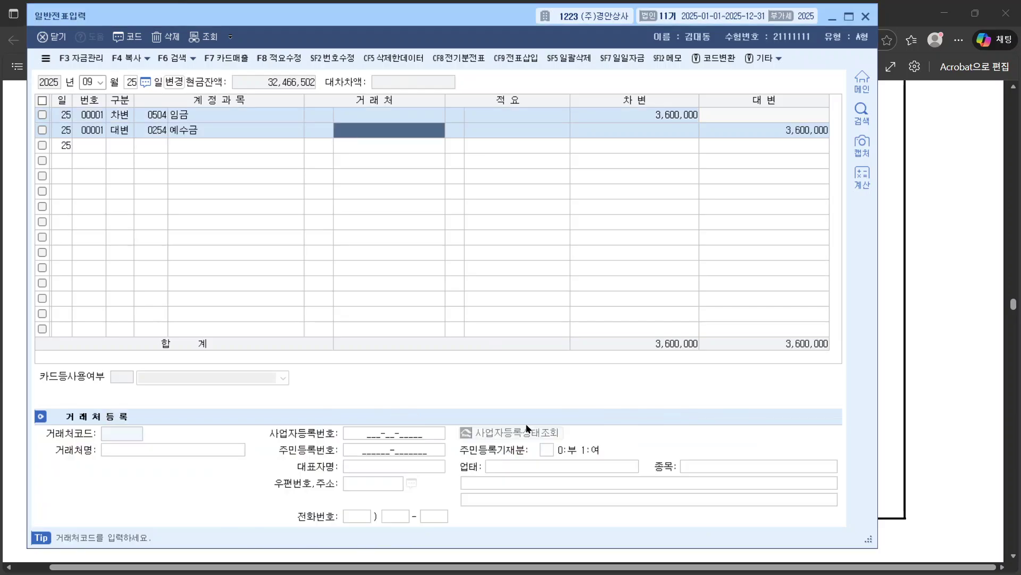
key("Left")
key("Left")
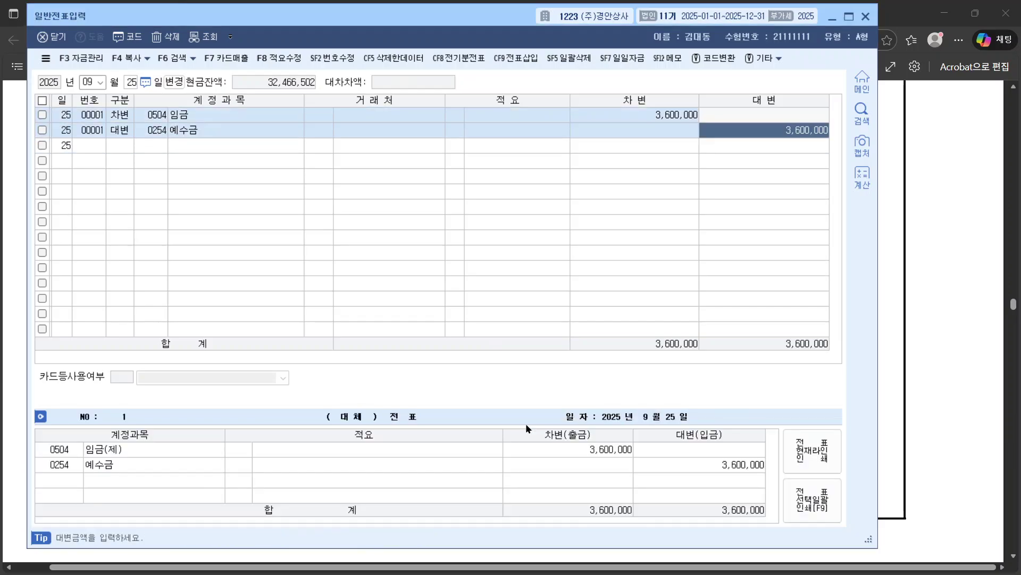
type("442810")
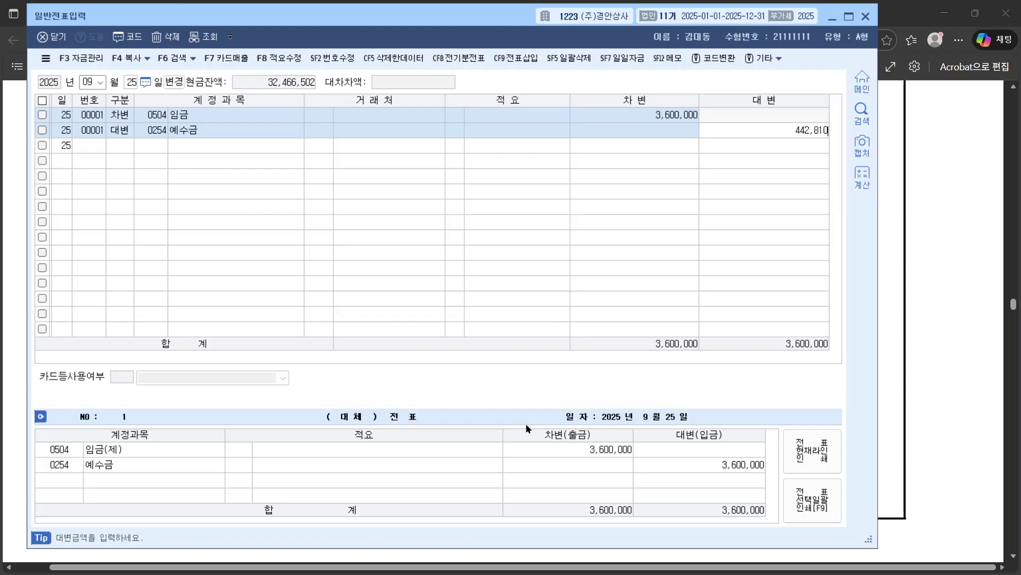
key("Return")
Step: Add a credit line to 0103 보통예금 with 기업은행 as counterparty
type("4")
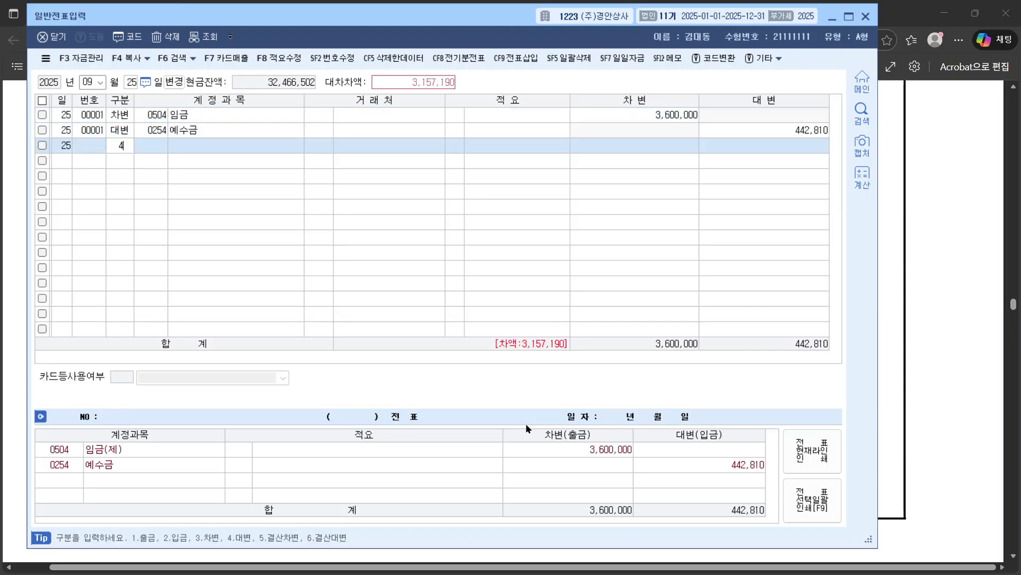
key("Return")
type("보통")
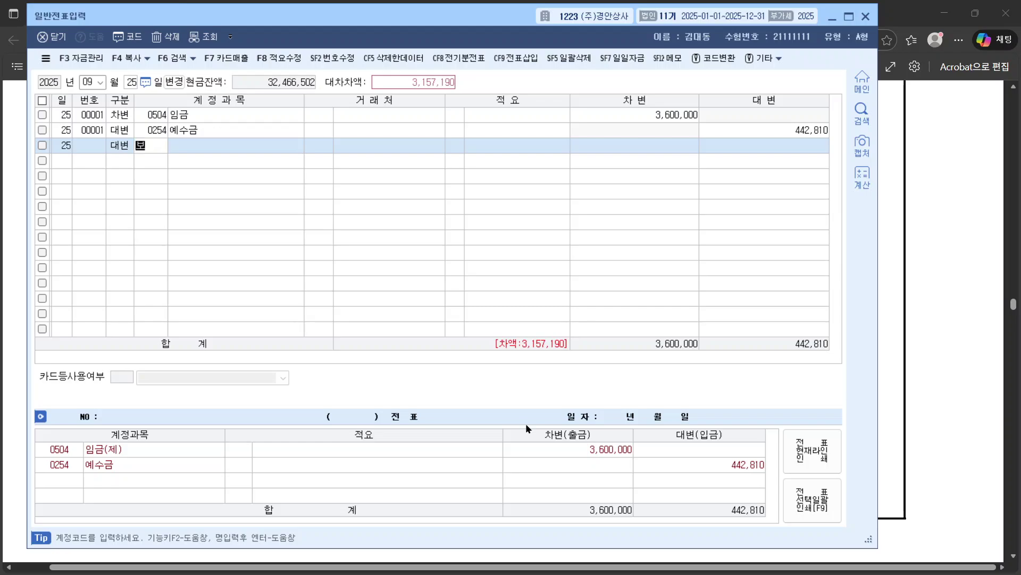
key("Return")
key("Return")
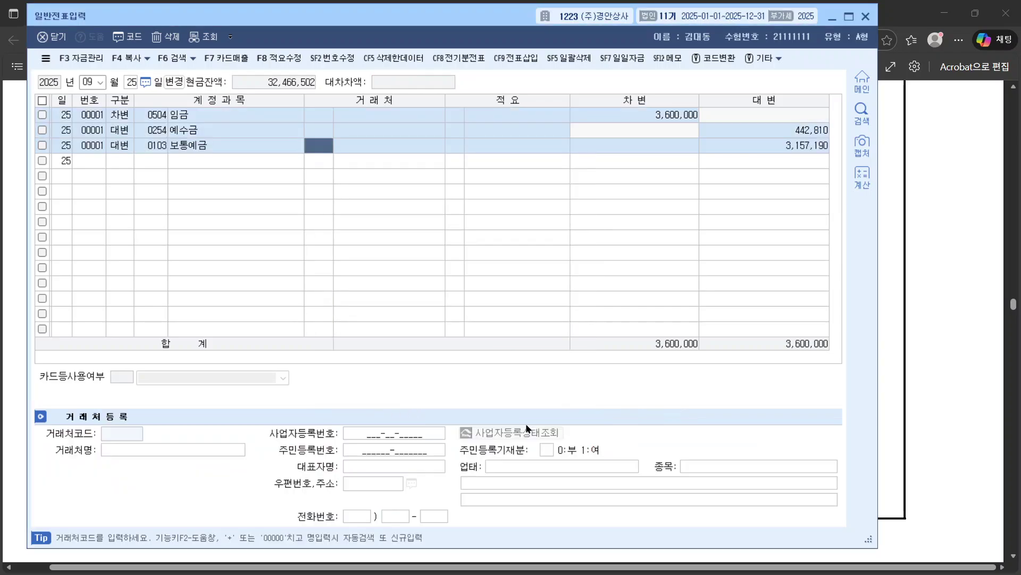
type("기업")
key("Return")
key("Down")
key("Down")
key("Down")
key("Down")
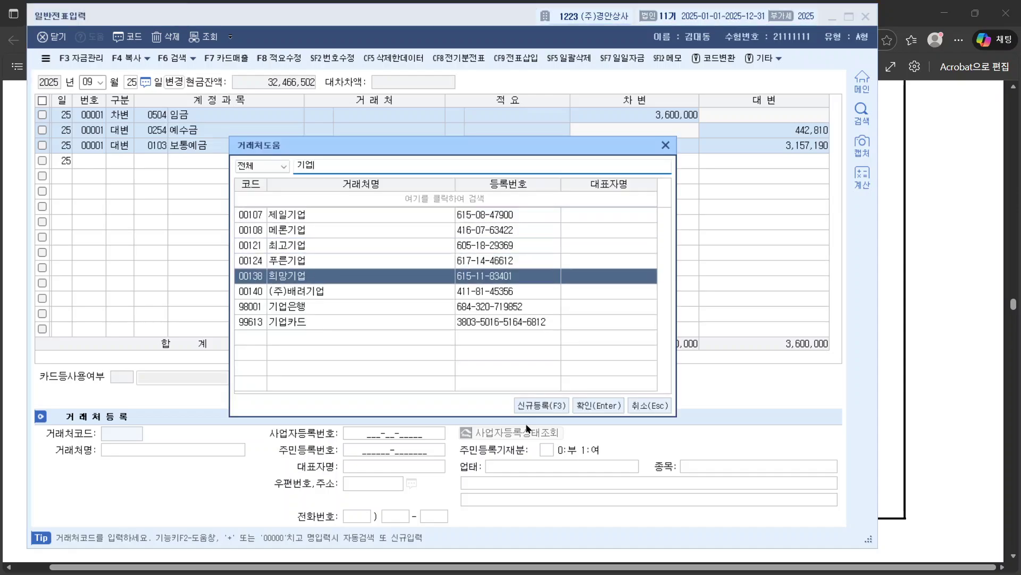
key("Down")
key("Down")
key("Return")
key("Return")
key("Return")
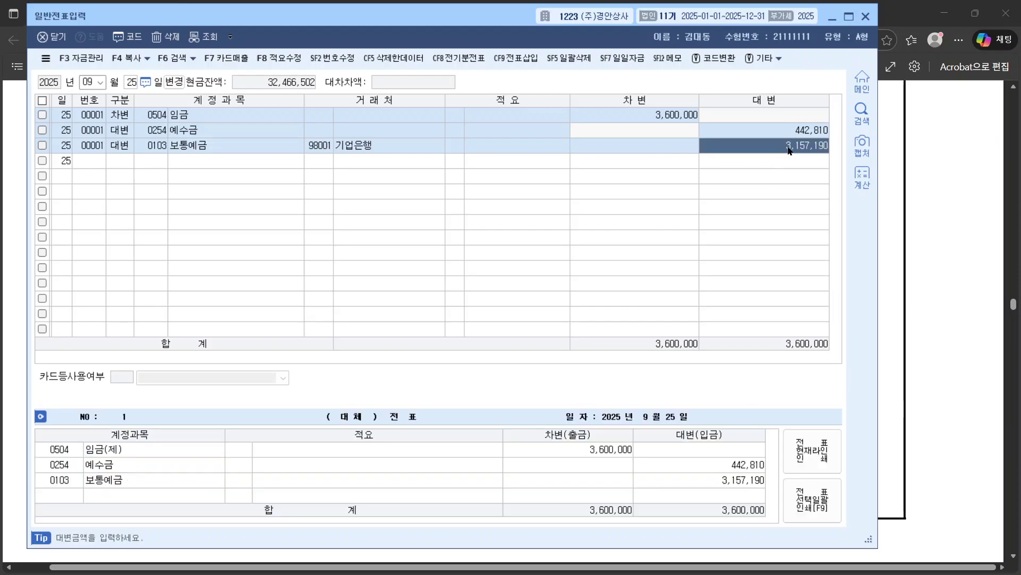
Step: Confirm the 3,157,190 net pay against the payslip and start a new line
left_click(897, 239)
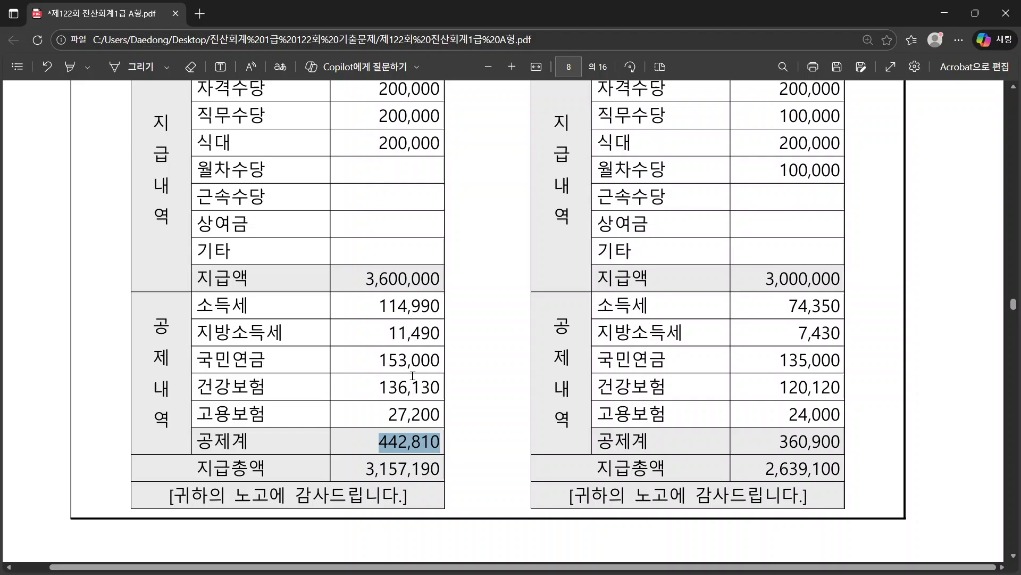
double_click(394, 470)
left_click(665, 470)
key("alt+Tab")
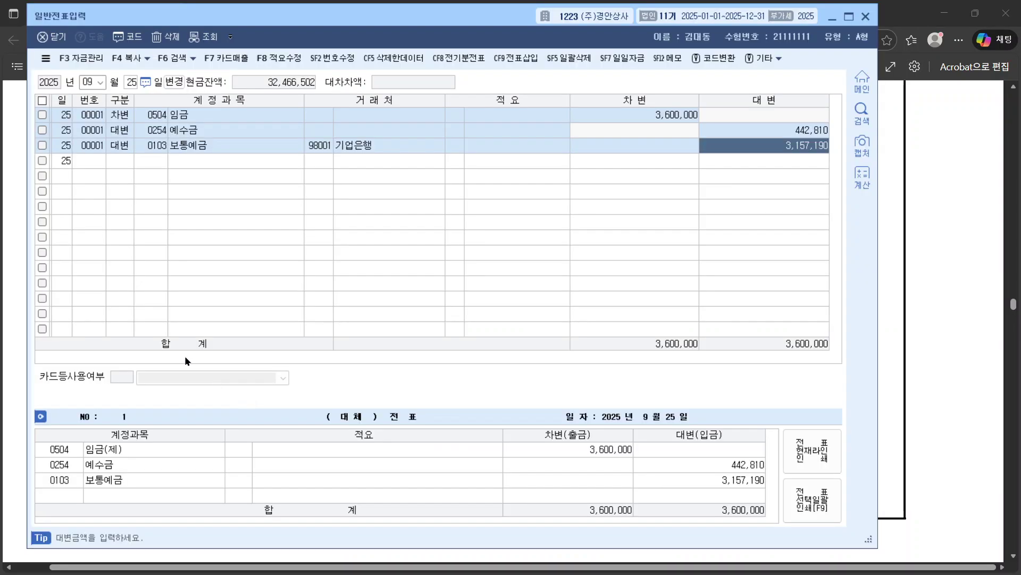
left_click(132, 163)
Step: Start a new debit line on account 0801 급여
type("4")
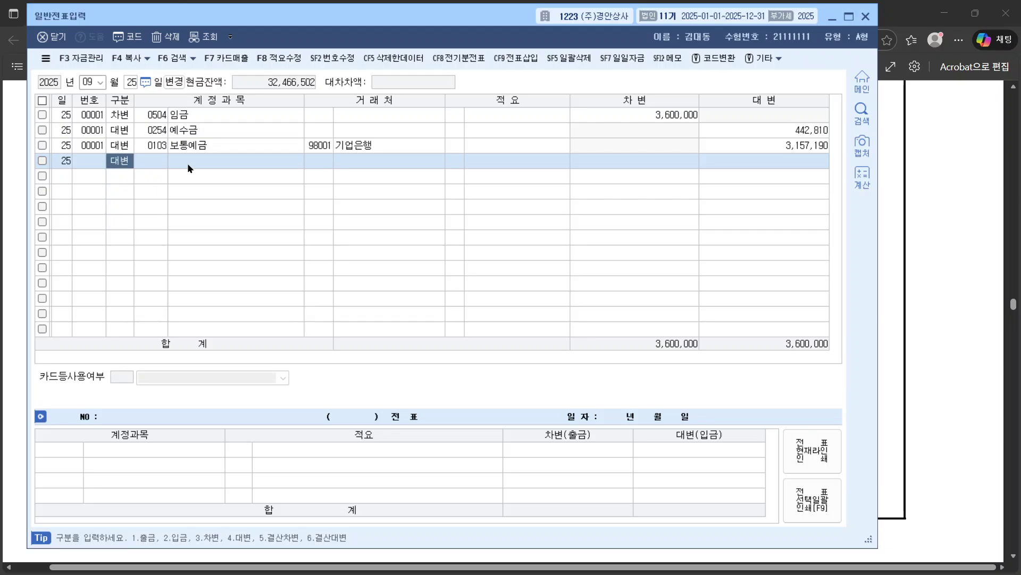
key("Return")
key("Left")
type("3")
key("Return")
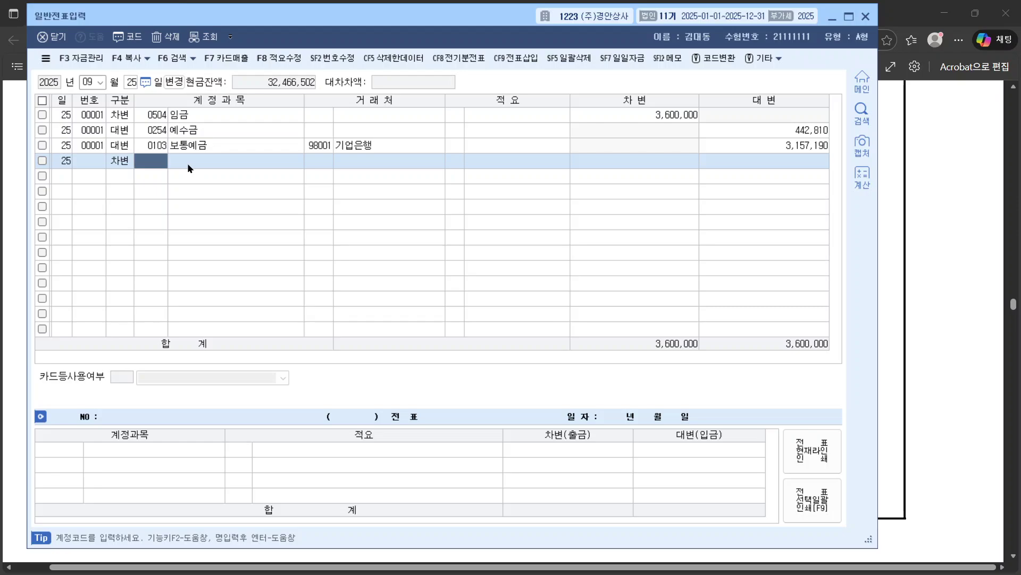
type("급여")
key("Return")
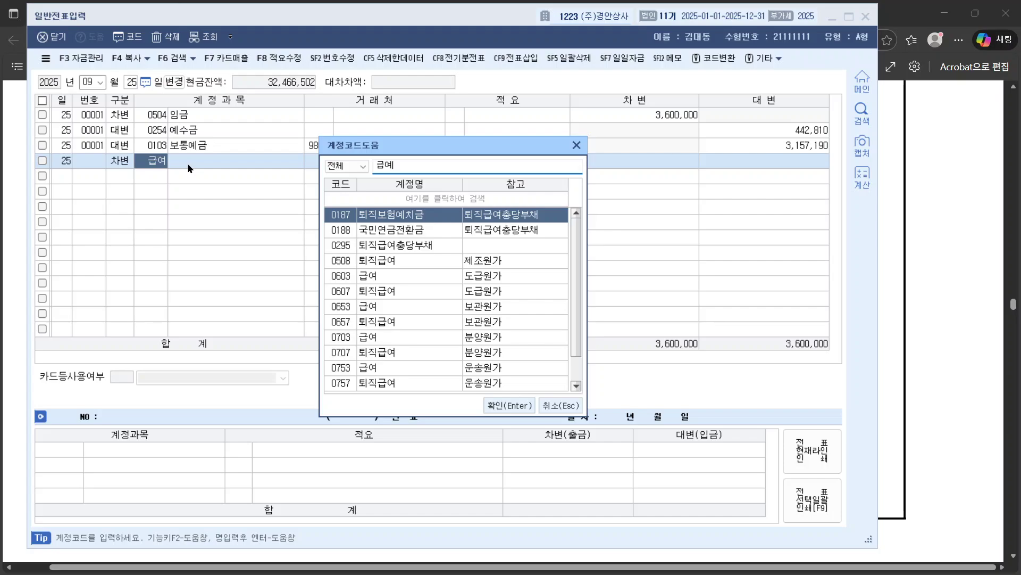
key("Down")
key("Down")
key("Down")
key("Down")
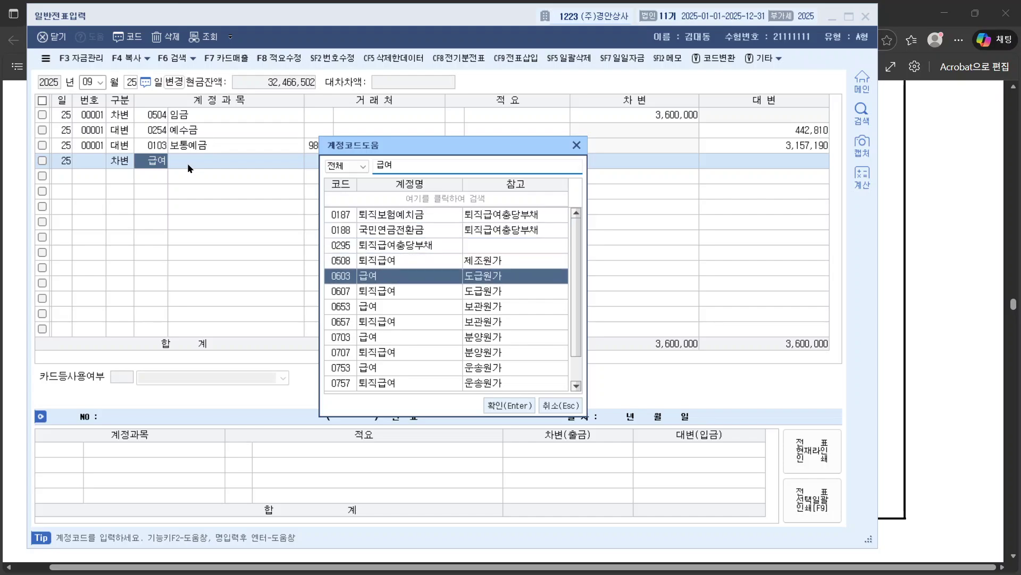
key("Up")
key("Up")
key("Down")
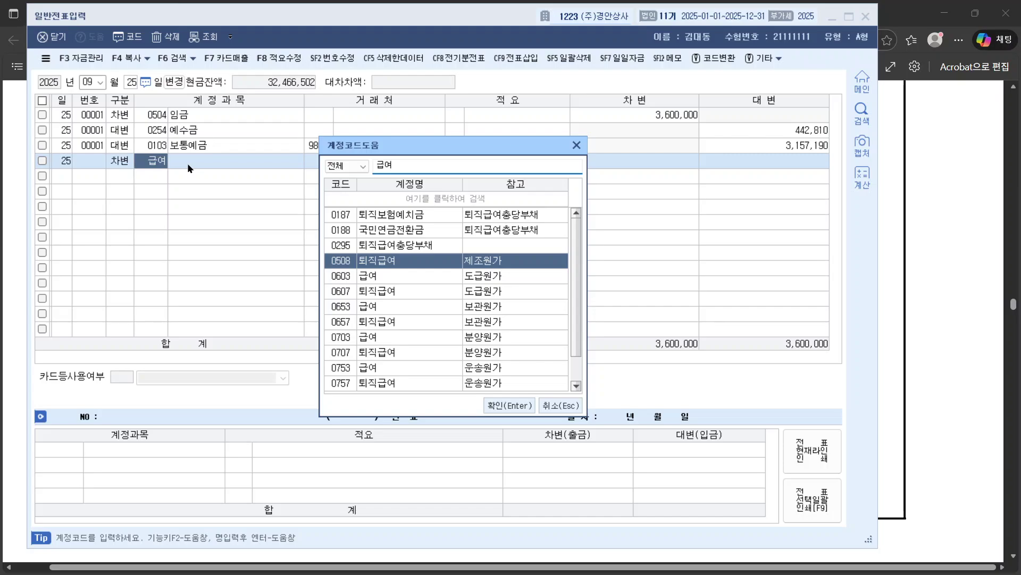
key("Down")
key("Down")
key("Down")
key("Down")
key("Down")
key("Down")
key("Down")
key("Down")
key("Down")
key("Down")
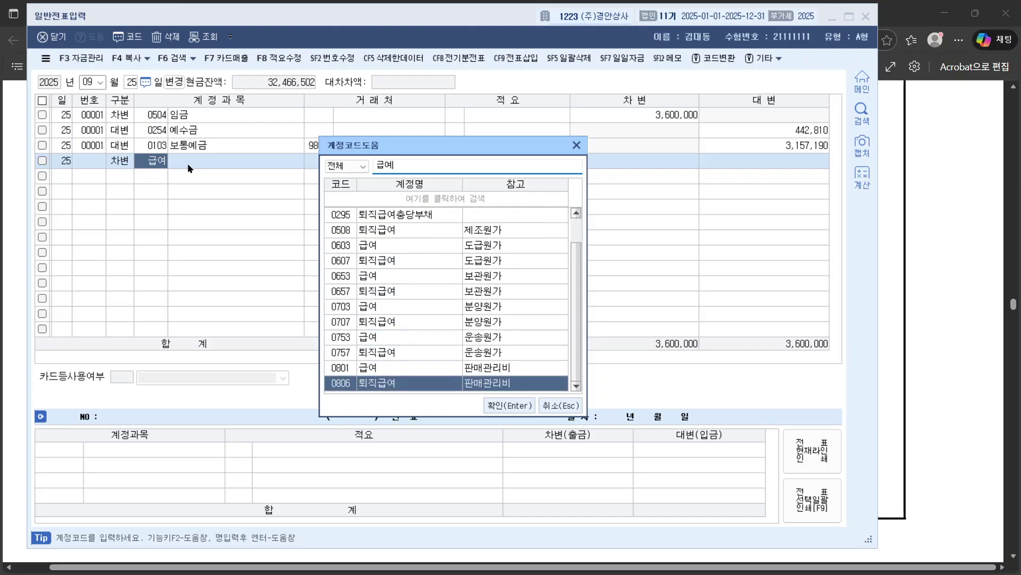
key("Up")
key("Up")
key("Down")
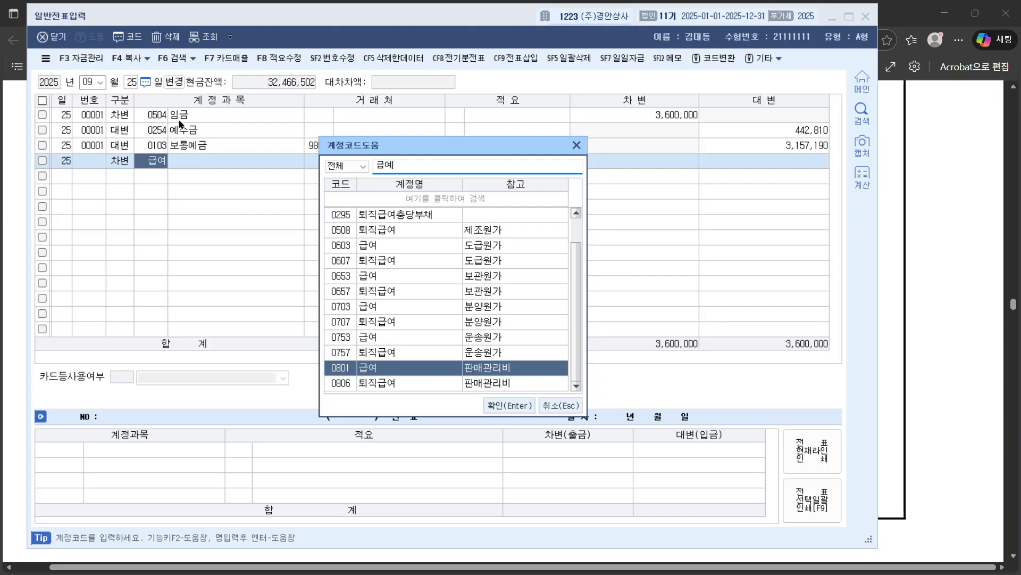
left_click(507, 406)
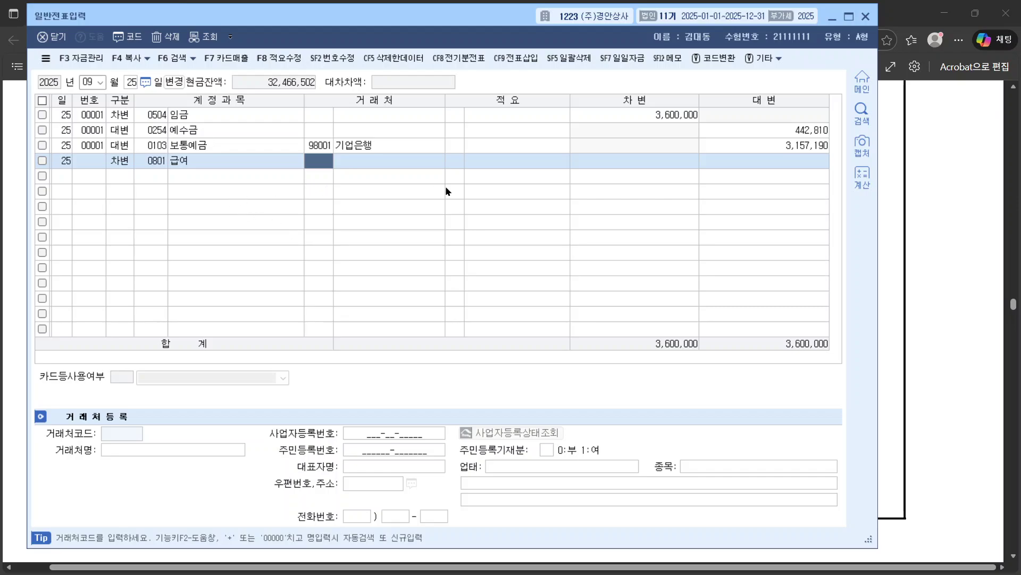
Step: Enter the 3,000,000 salary debit, correcting a mistyped amount
key("Return")
key("Return")
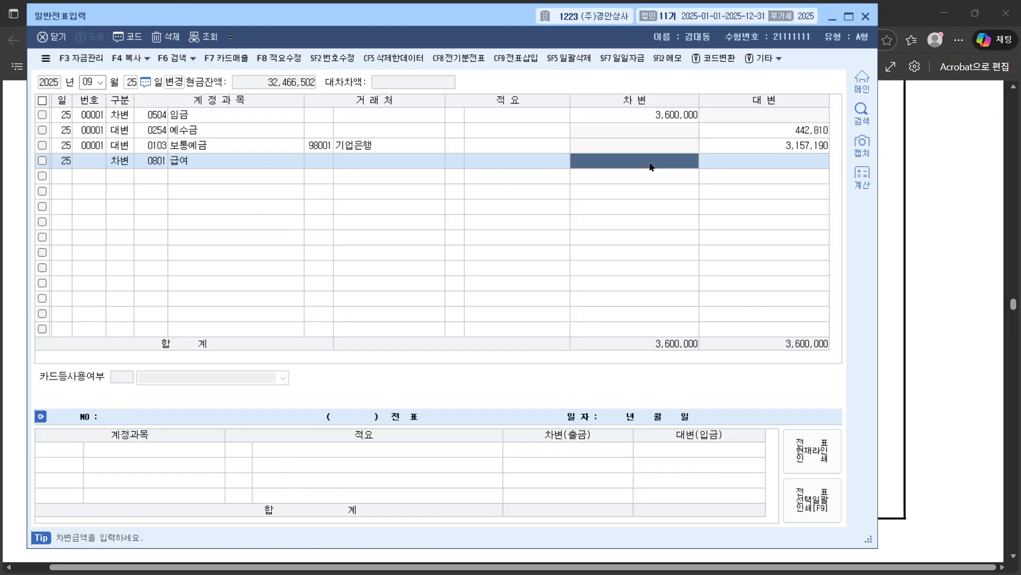
left_click(976, 251)
key("alt+Tab")
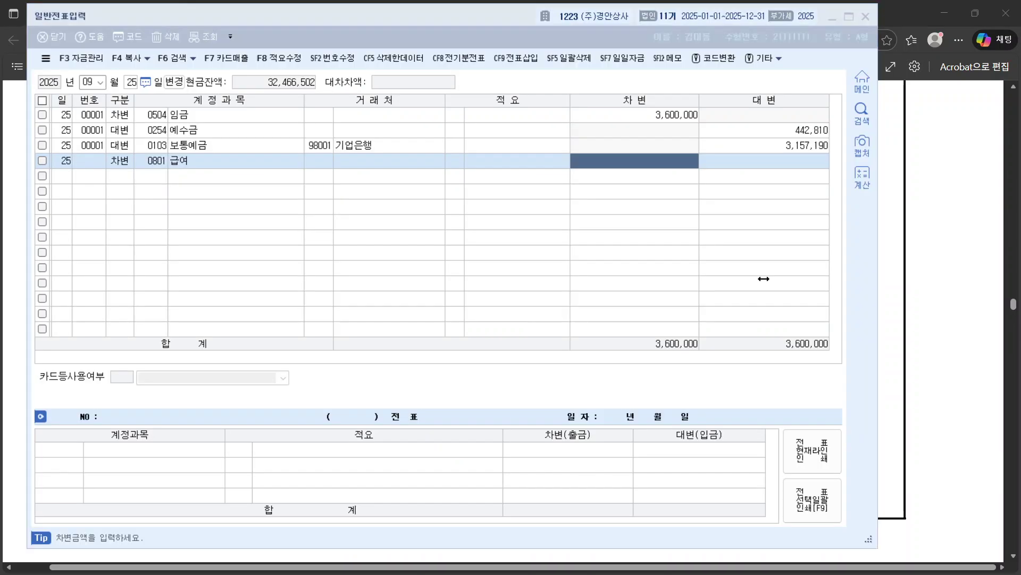
type("-6000000")
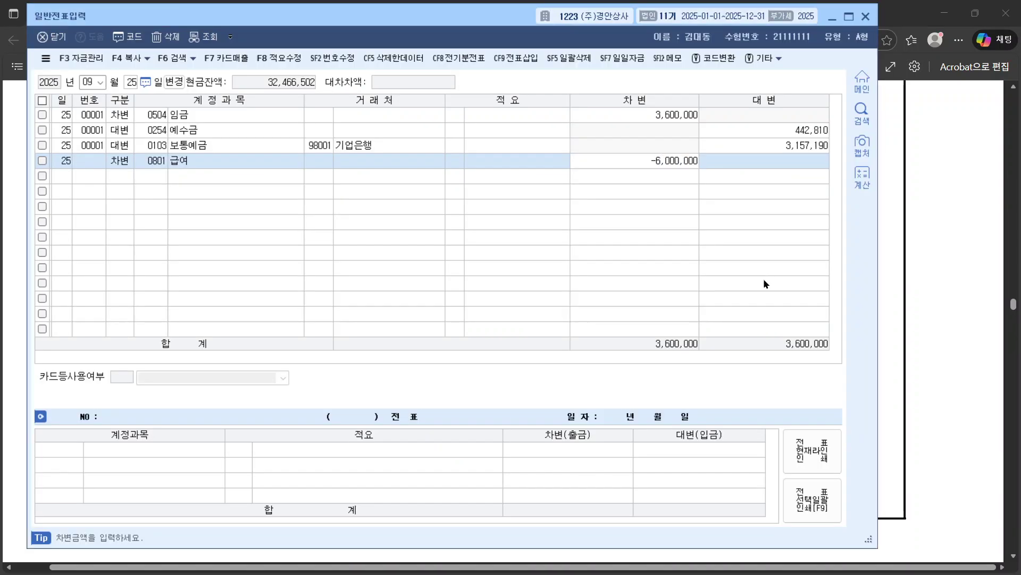
key("BackSpace")
key("BackSpace")
key("BackSpace")
key("BackSpace")
key("BackSpace")
key("BackSpace")
key("BackSpace")
key("BackSpace")
type("3000000")
key("Return")
Step: Add a credit line on the 예수금 account
type("3")
key("Return")
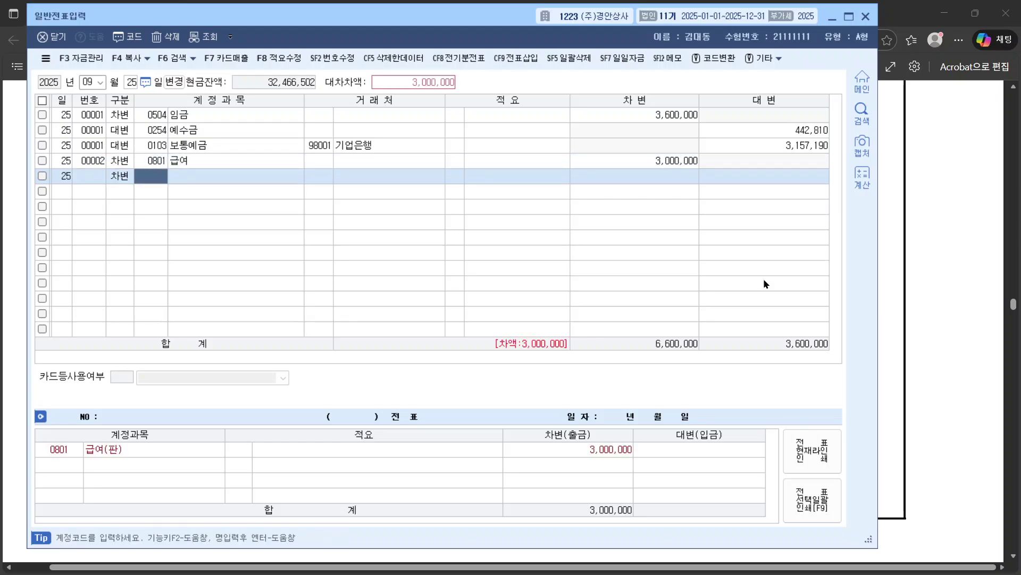
key("Left")
type("4")
key("Return")
type("얘")
key("BackSpace")
type("예수")
key("Return")
key("Return")
key("Return")
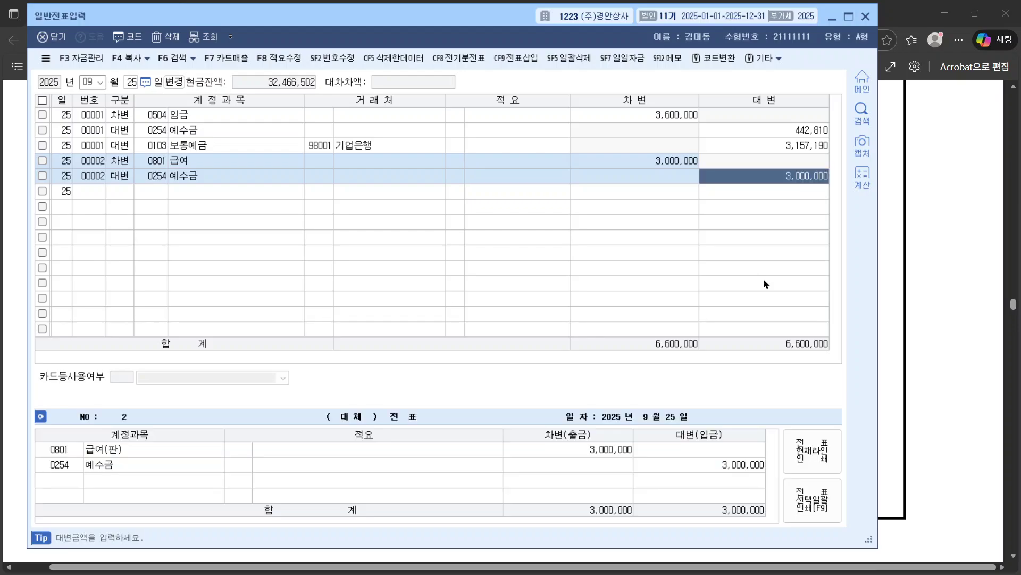
Step: Fill in the 360,900 withholding credit taken from the payslip's deduction total
key("alt+Tab")
left_click_drag(779, 441, 845, 442)
key("ctrl+c")
right_click(847, 443)
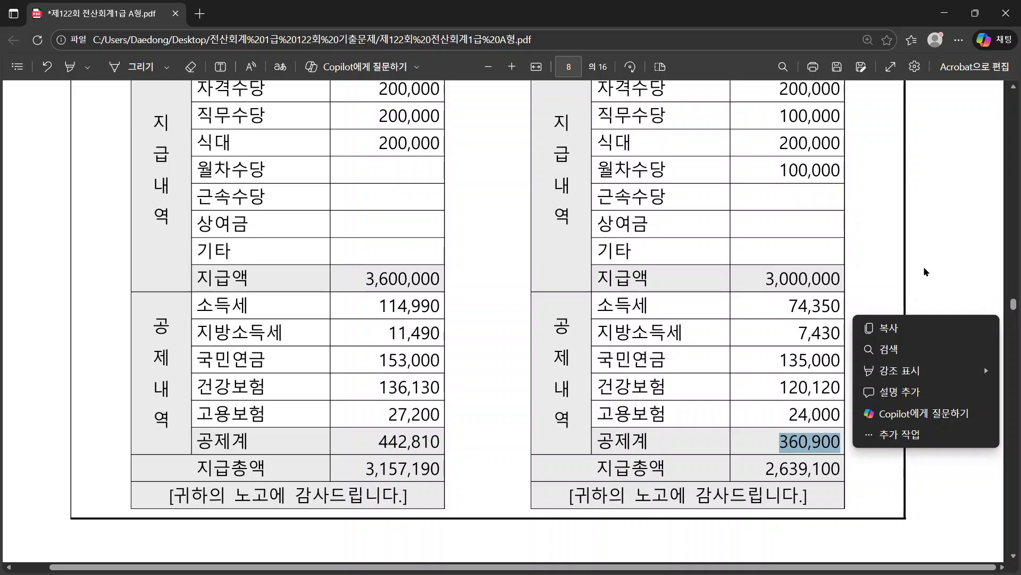
key("Escape")
key("alt+Tab")
key("alt+Tab")
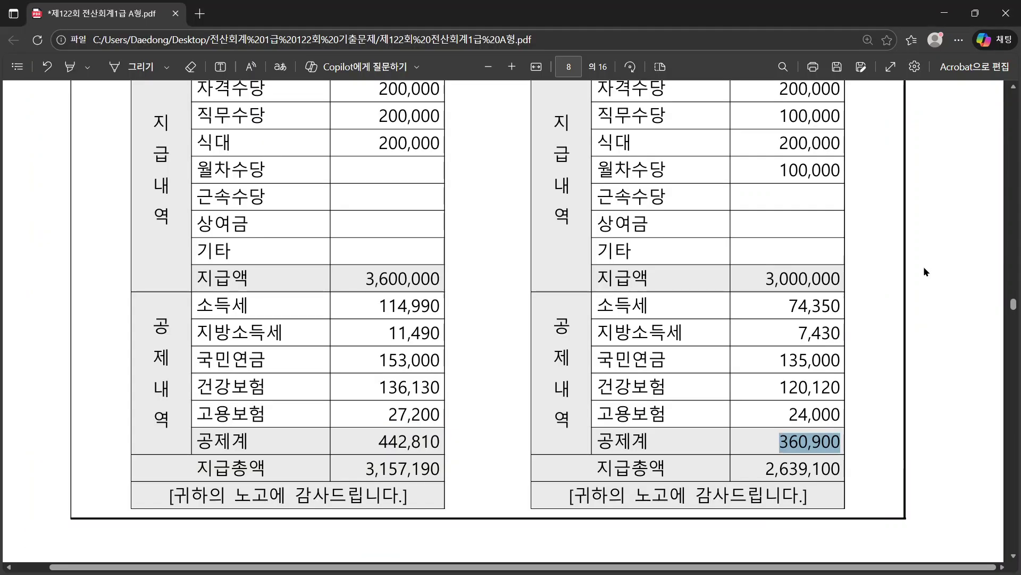
key("alt+Tab")
key("ctrl+v")
key("Return")
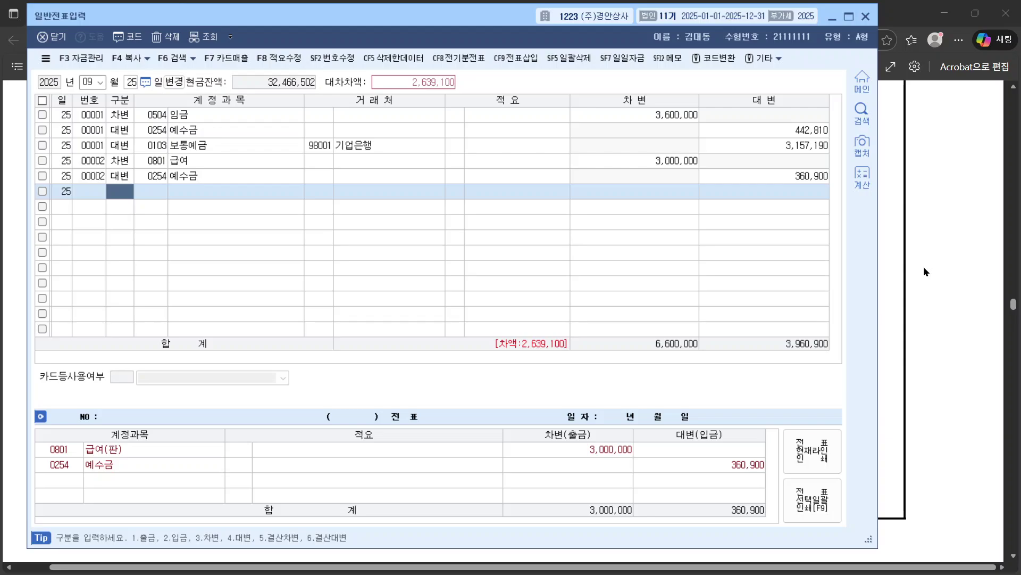
Step: Credit the remaining 2,639,100 to 0103 보통예금 (기업은행), checked against the payslip
type("4보통")
key("Return")
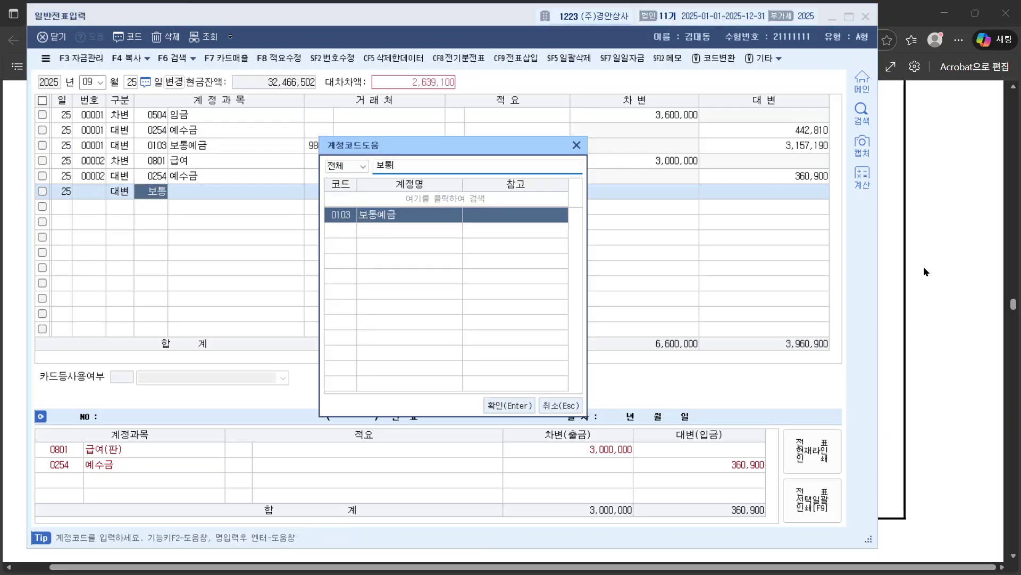
key("Return")
type("기업은")
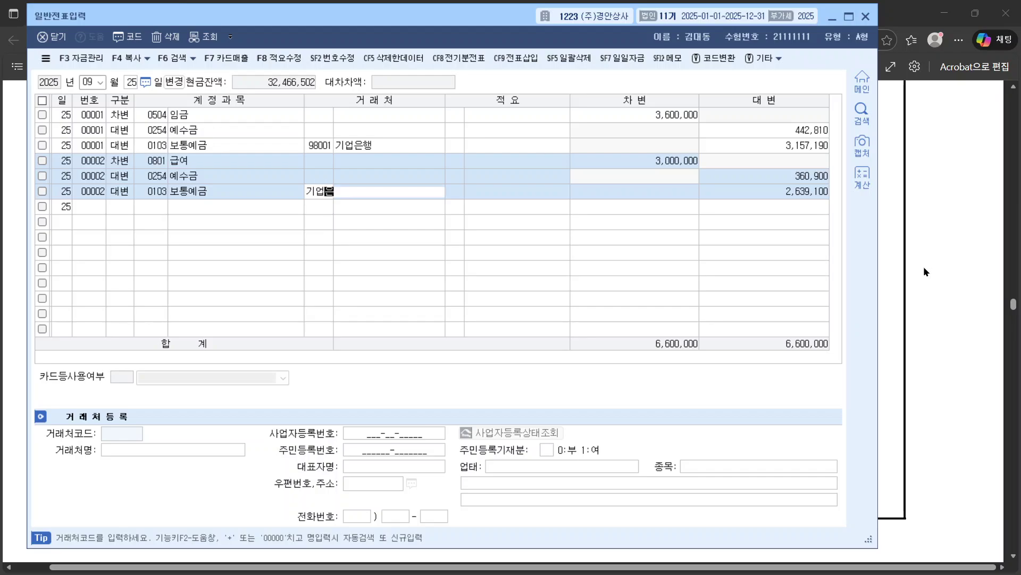
key("Return")
key("Return")
key("Return")
key("Return")
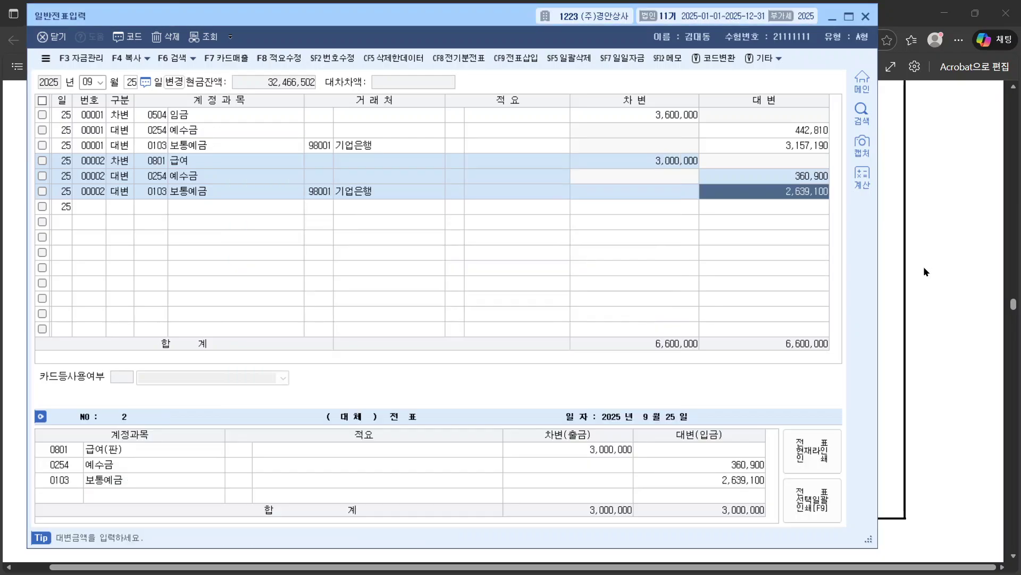
left_click(884, 266)
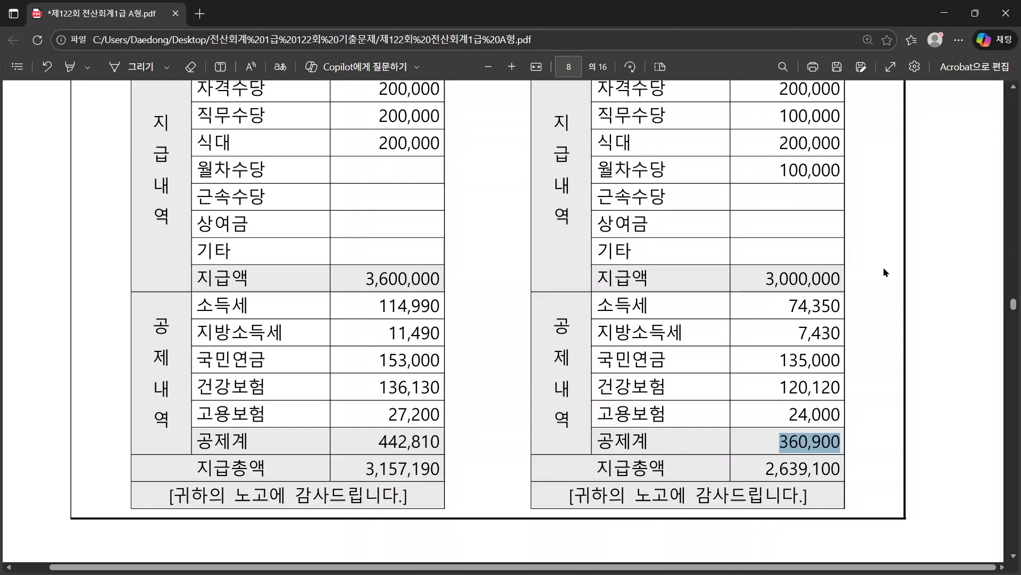
double_click(806, 475)
left_click(921, 461)
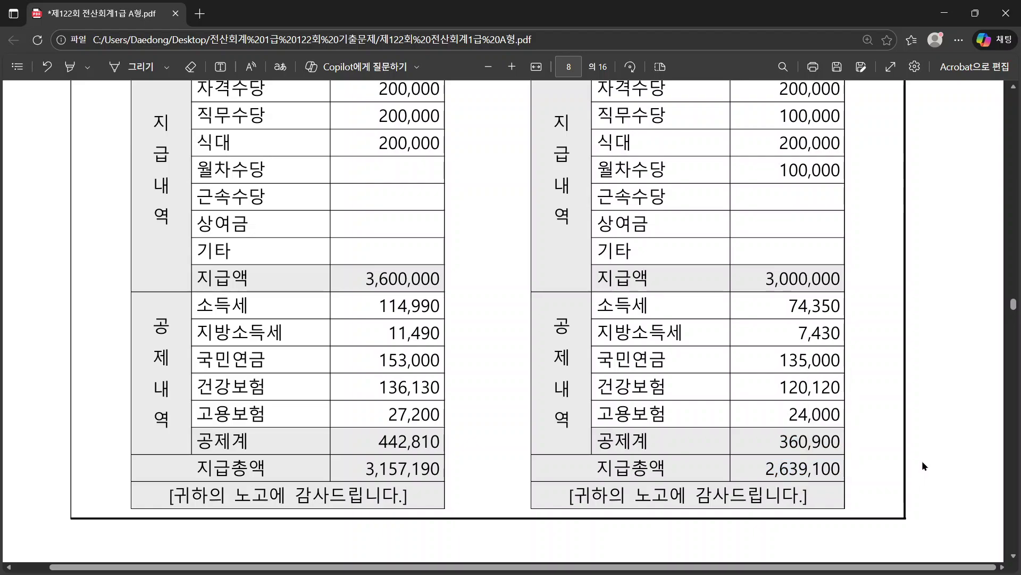
key("alt+Tab")
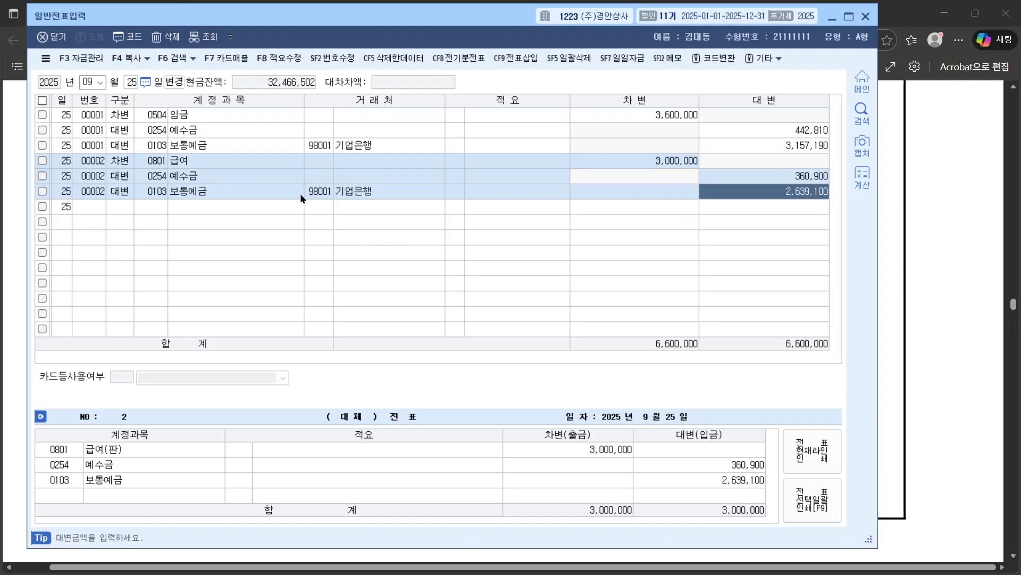
Step: Review each line of vouchers 00001 and 00002 to confirm they balance
left_click(157, 163)
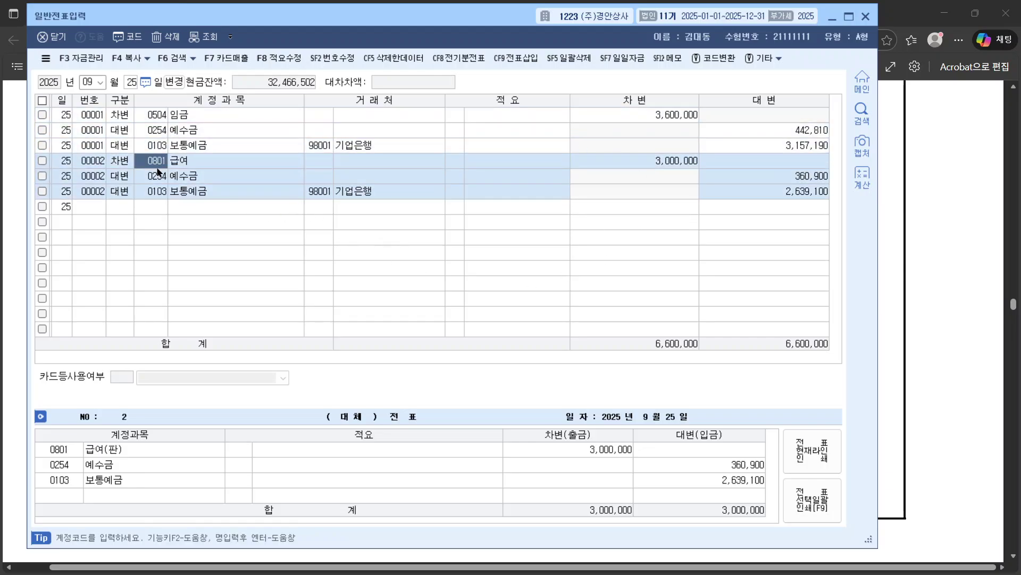
left_click(179, 131)
left_click(160, 131)
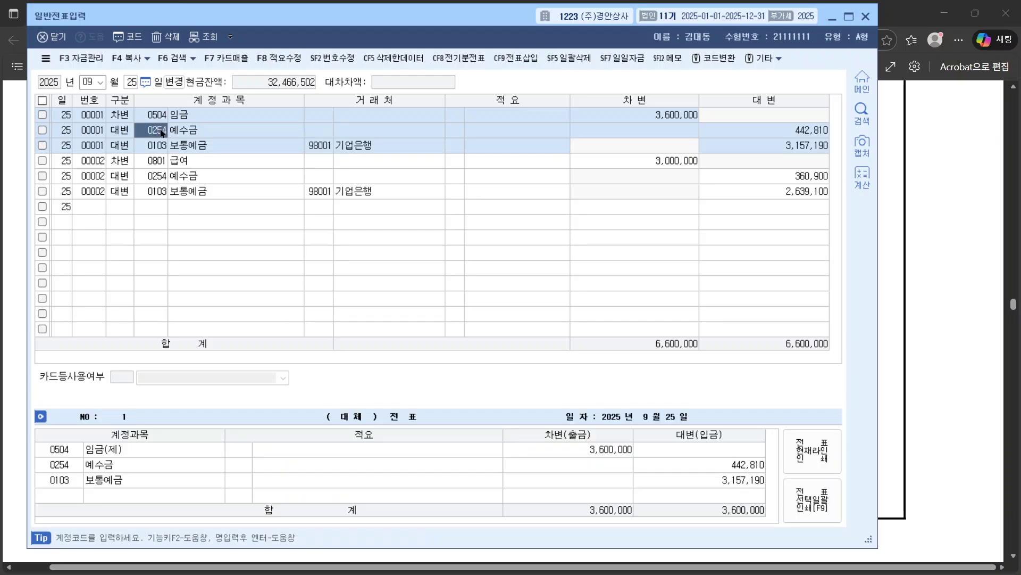
left_click(161, 175)
left_click(162, 120)
left_click(161, 194)
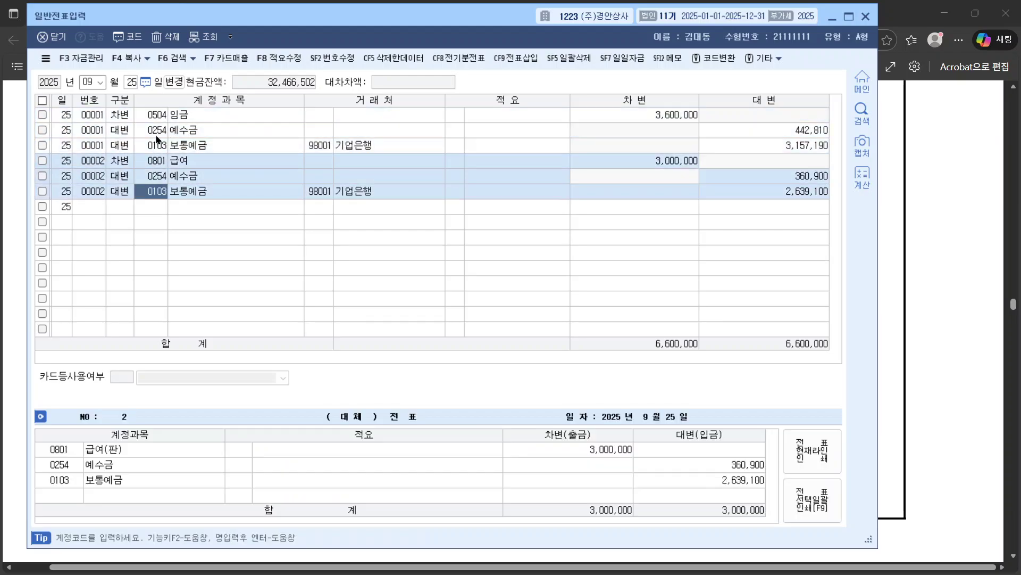
left_click(158, 137)
left_click(162, 118)
left_click(163, 159)
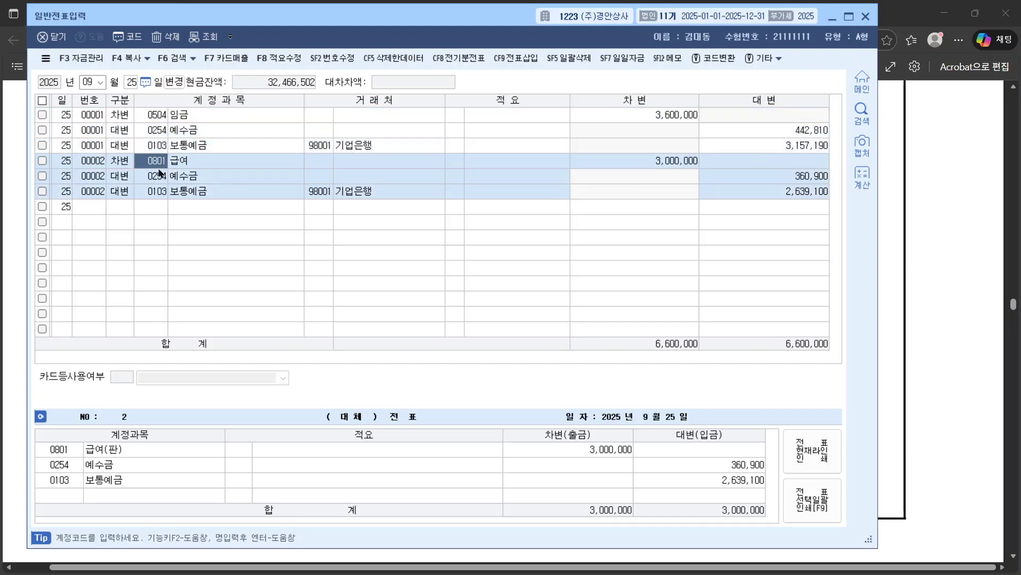
left_click(162, 135)
left_click(161, 144)
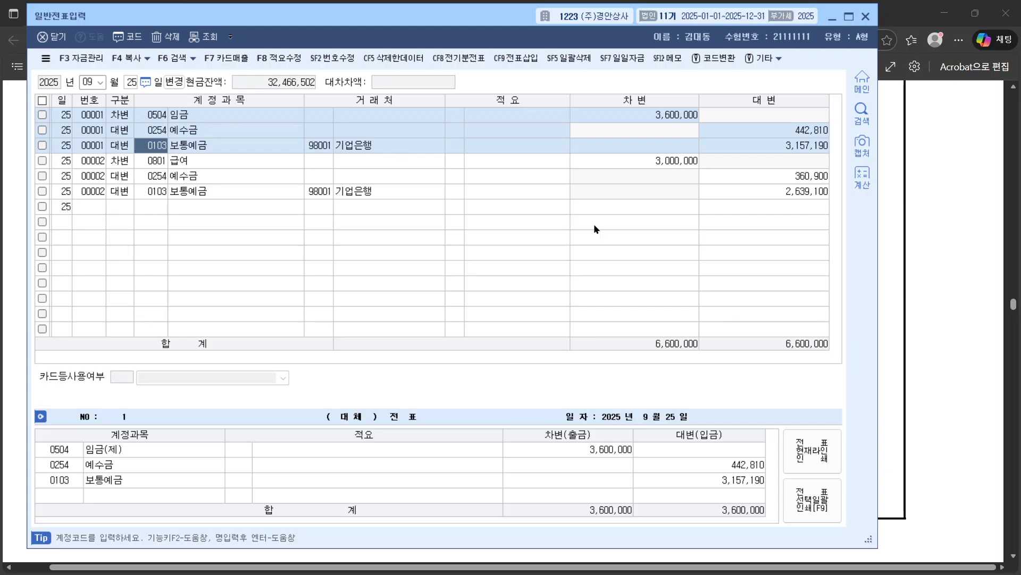
Step: Find question [4]'s 10월 03일 date in the PDF and switch the journal month to October
left_click(889, 263)
scroll(885, 263, "down", 5)
scroll(886, 266, "down", 3)
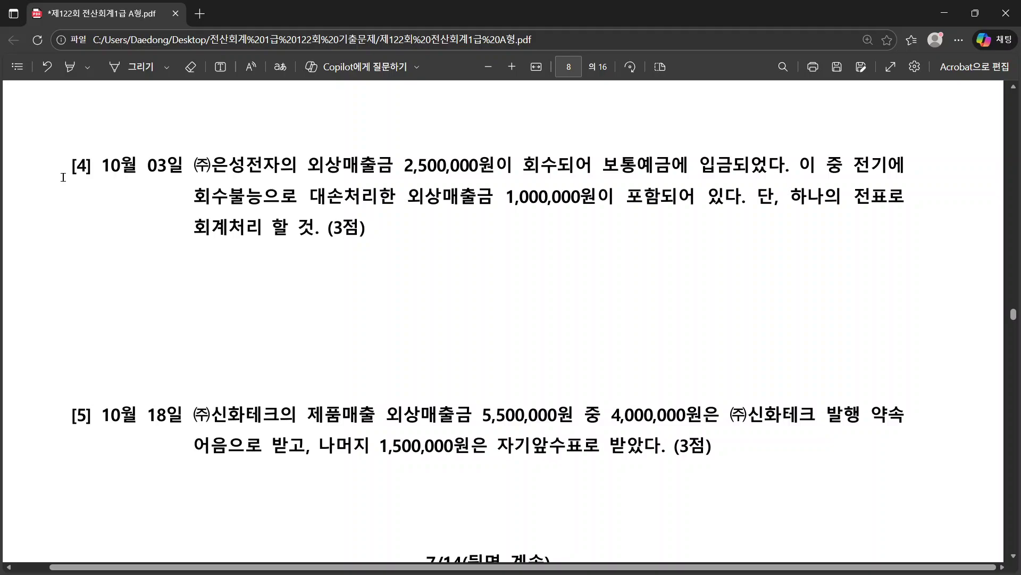
left_click_drag(101, 166, 183, 166)
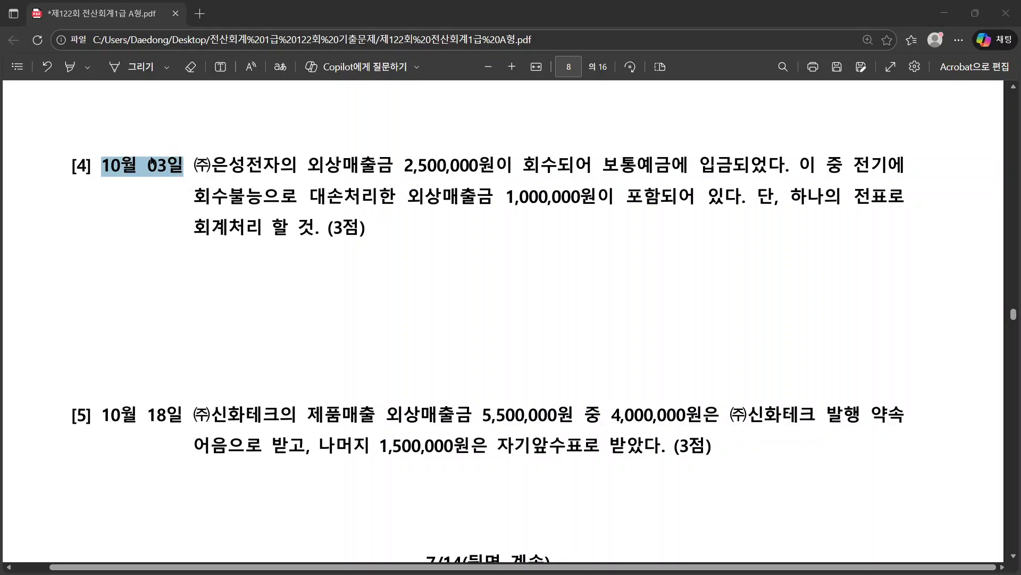
key("alt+Tab")
key("Return")
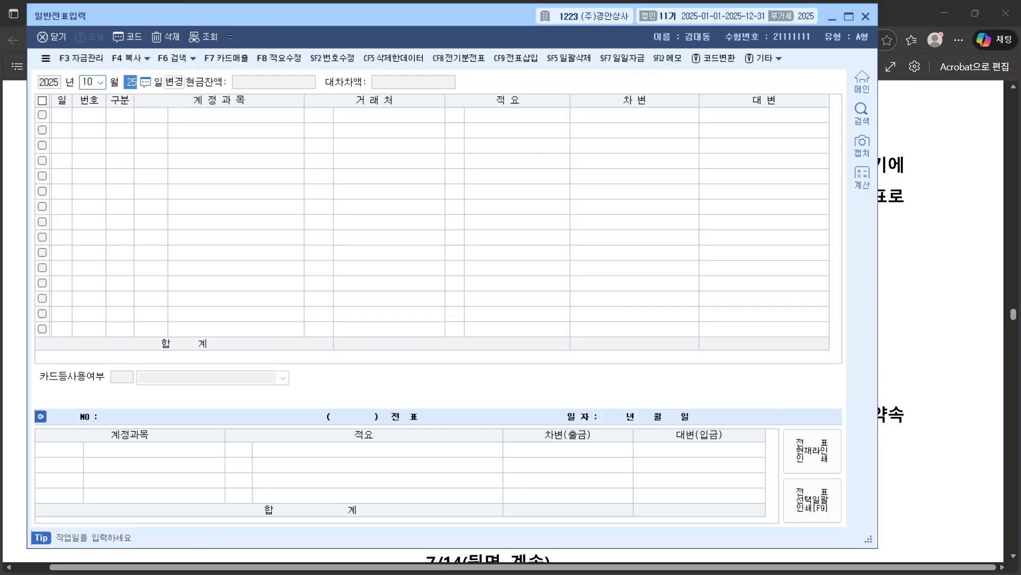
Step: Set the journal entry day to October 3 and bring up question [4] in the exam PDF
type("3")
key("Return")
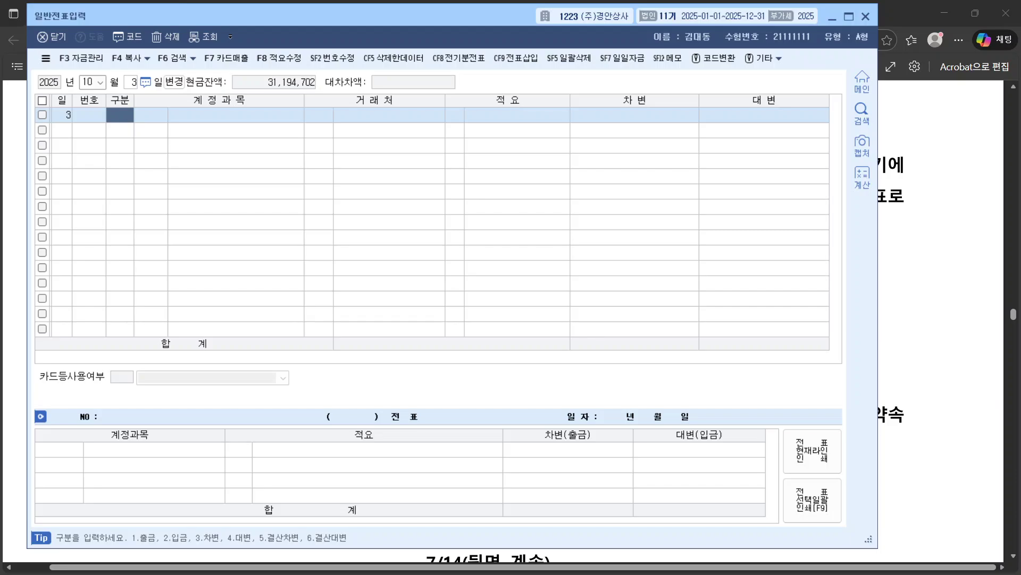
left_click(936, 266)
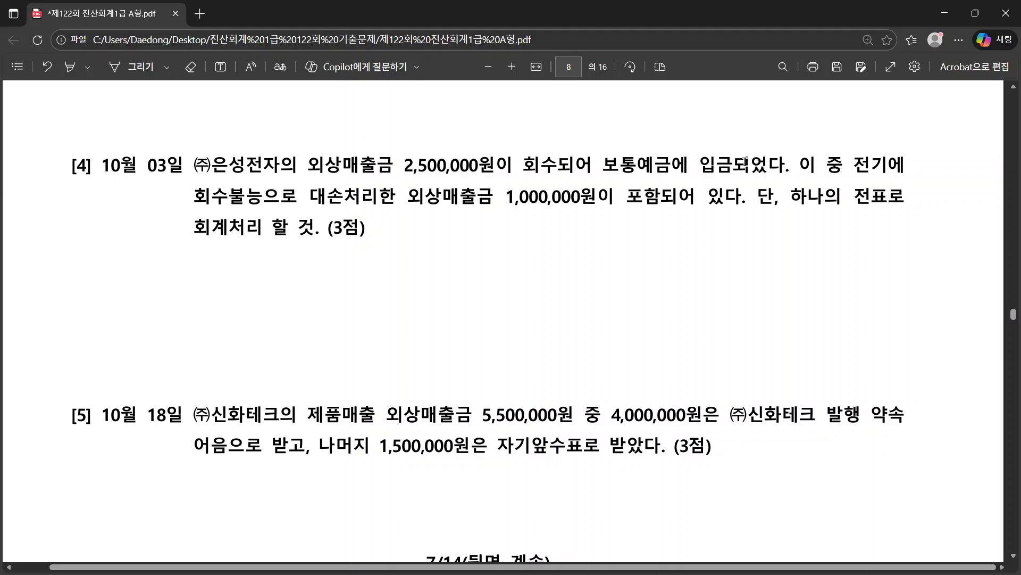
Step: Read question [4]'s 2,500,000 collected amount and 1,000,000 written-off receivable, then return to KcLep
left_click_drag(298, 166, 414, 169)
right_click(416, 170)
left_click(718, 208)
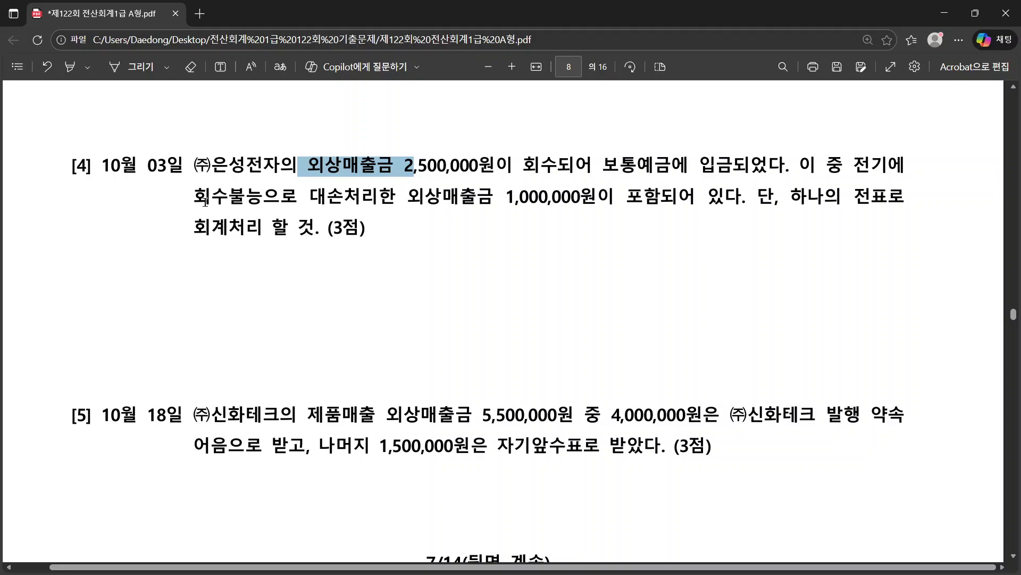
left_click_drag(316, 200, 451, 193)
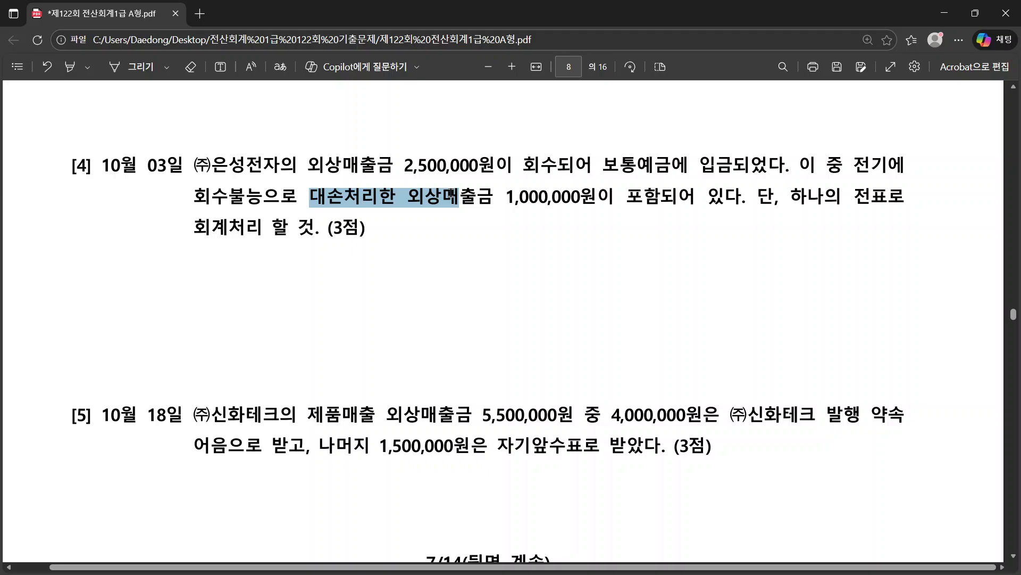
left_click(467, 241)
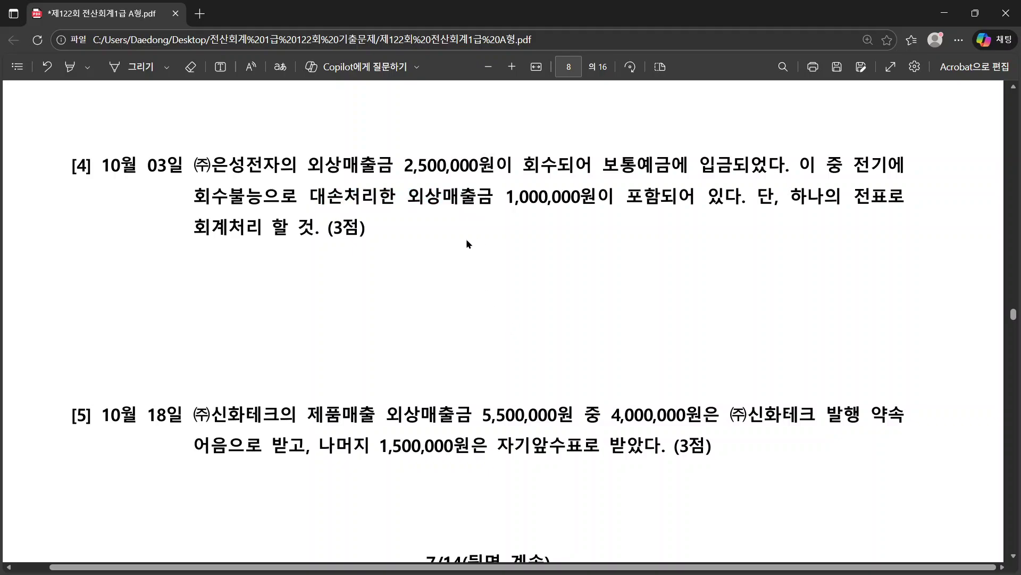
left_click_drag(593, 197, 343, 200)
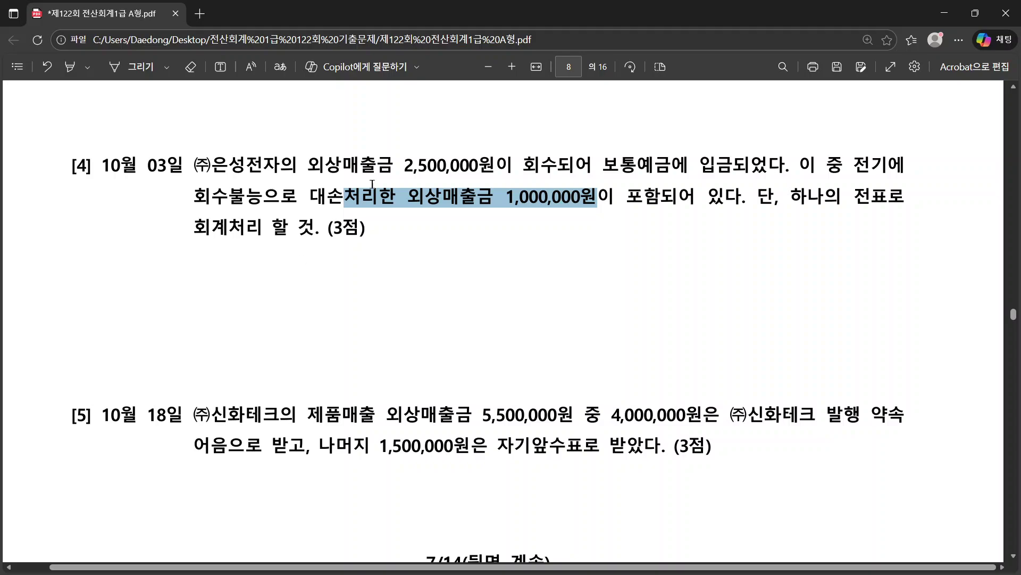
left_click_drag(307, 159, 512, 165)
left_click(474, 165)
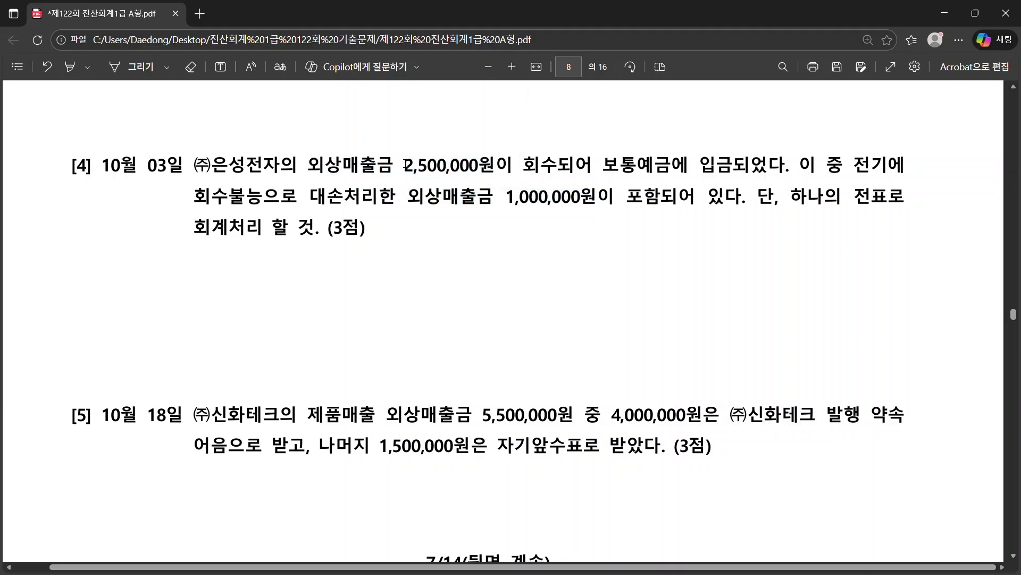
left_click_drag(404, 164, 478, 165)
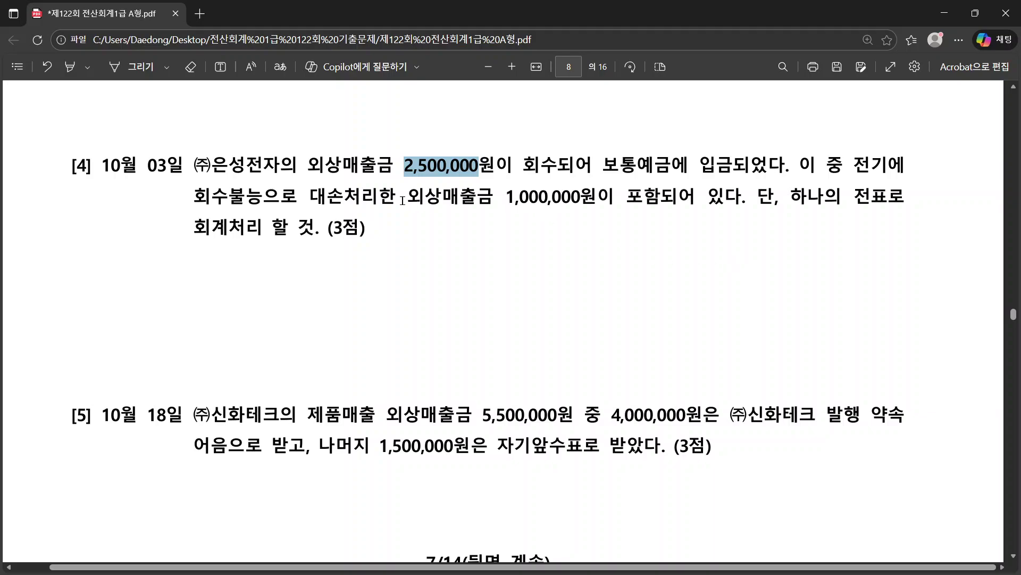
left_click_drag(400, 200, 596, 199)
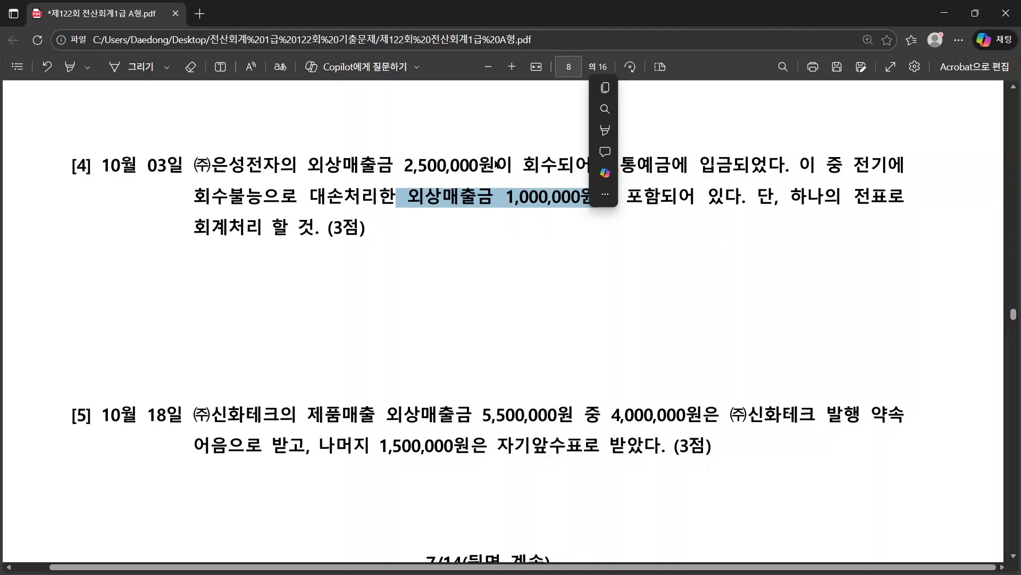
key("alt+Tab")
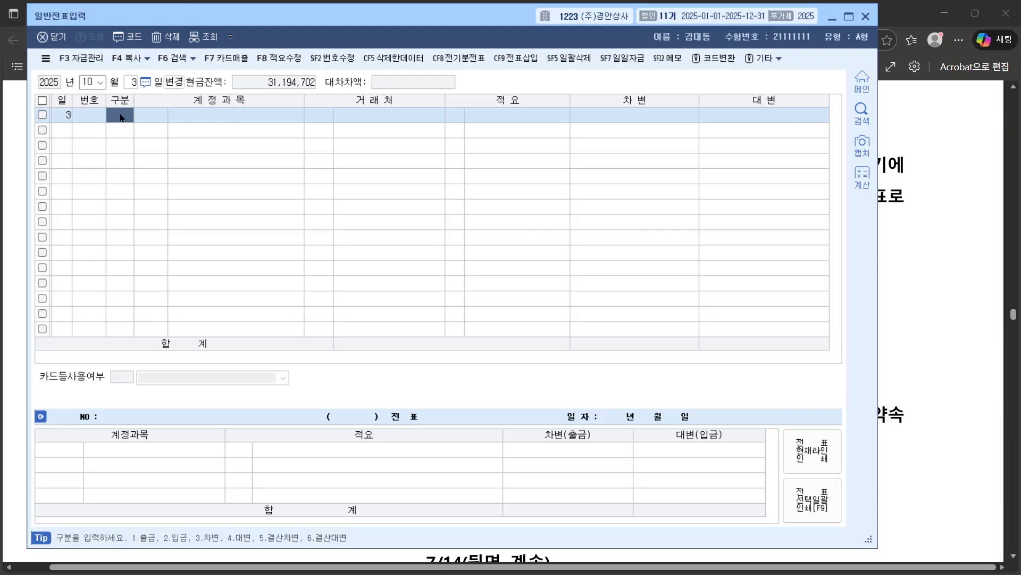
Step: Debit 0103 보통예금 for partner 기업은행 with 2,500,000 on October 3
type("3")
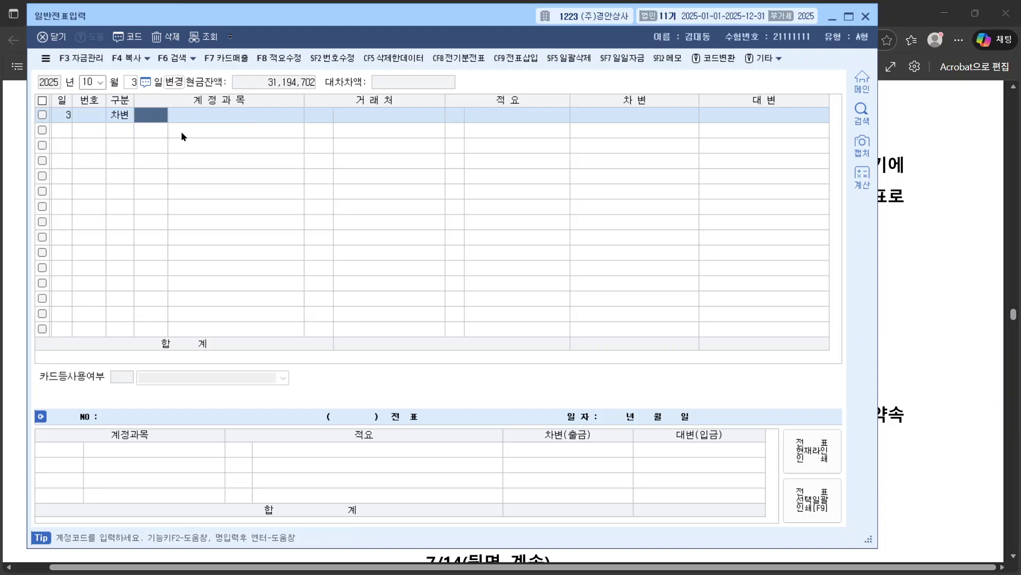
type("보통")
key("Return")
key("Return")
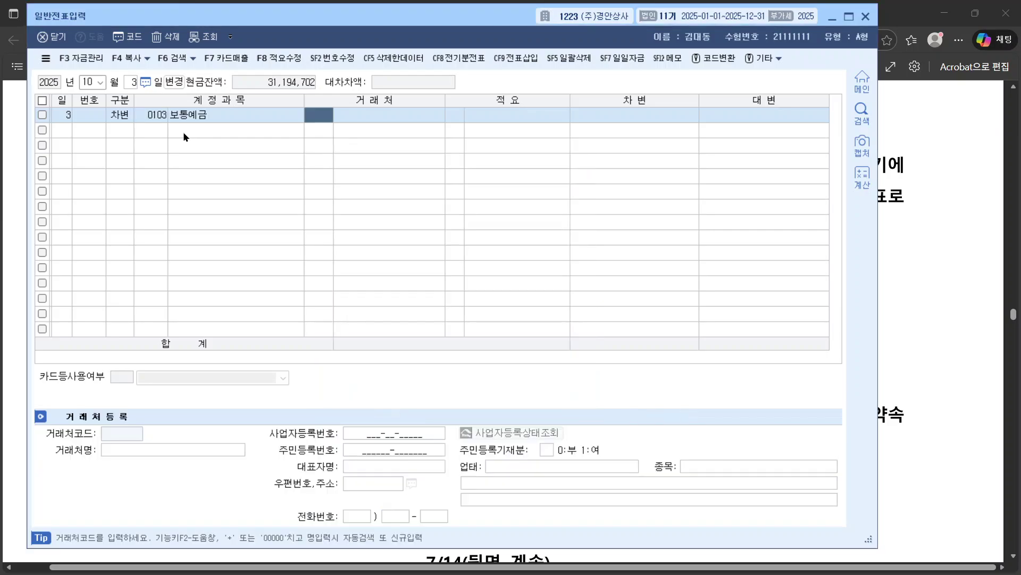
type("기업은")
key("Return")
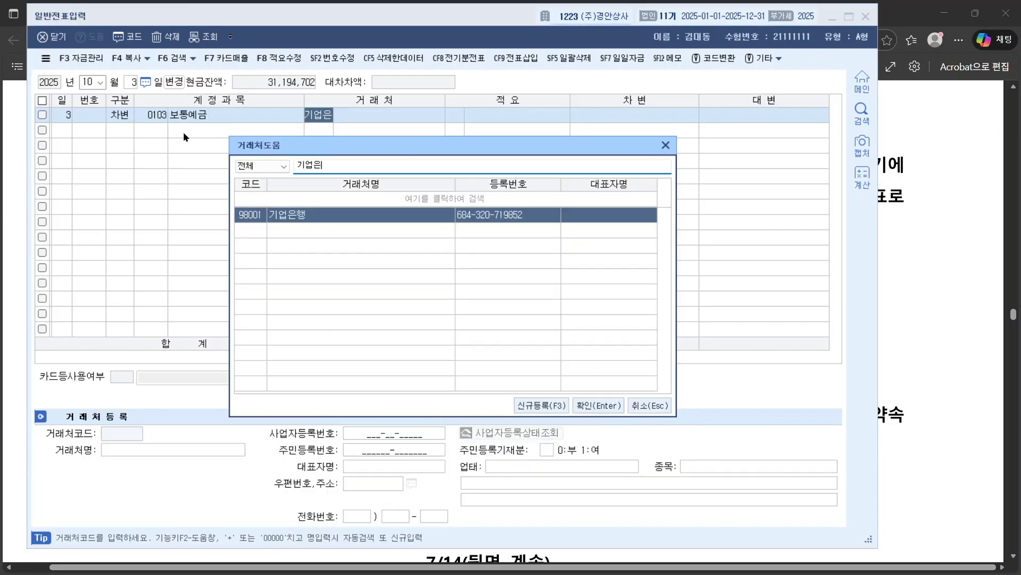
key("Return")
key("Return")
key("Return")
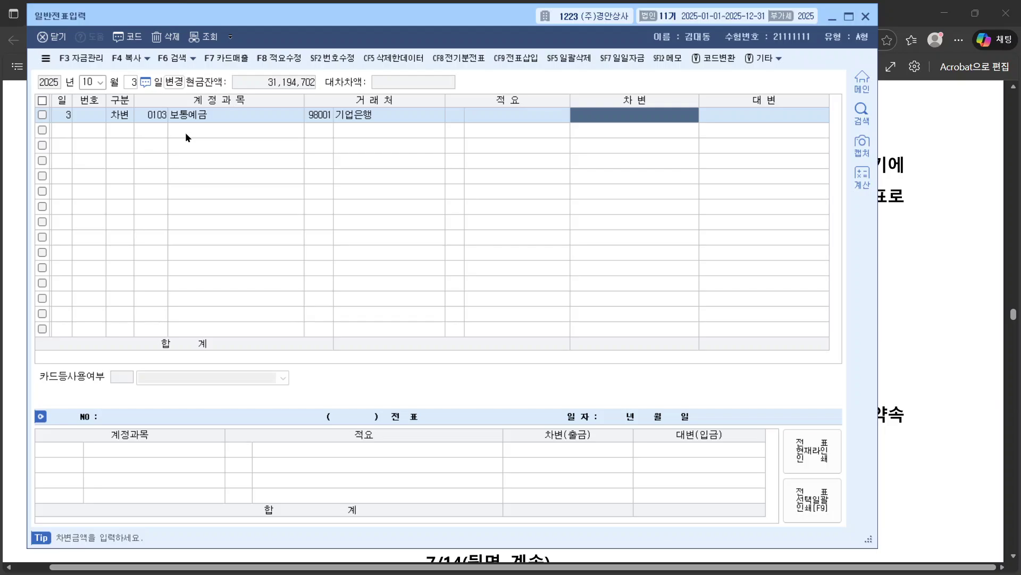
type("2500000")
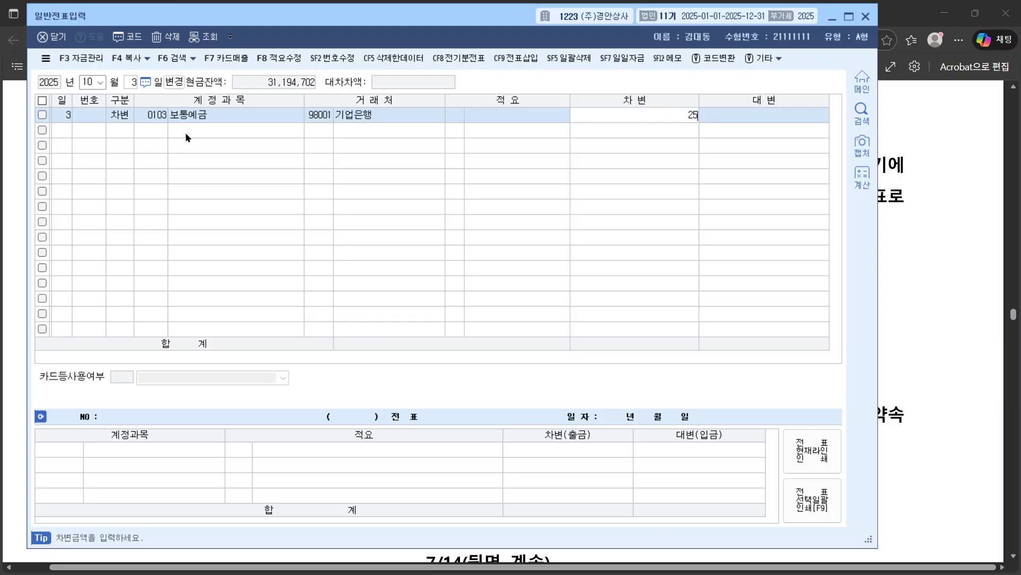
key("Return")
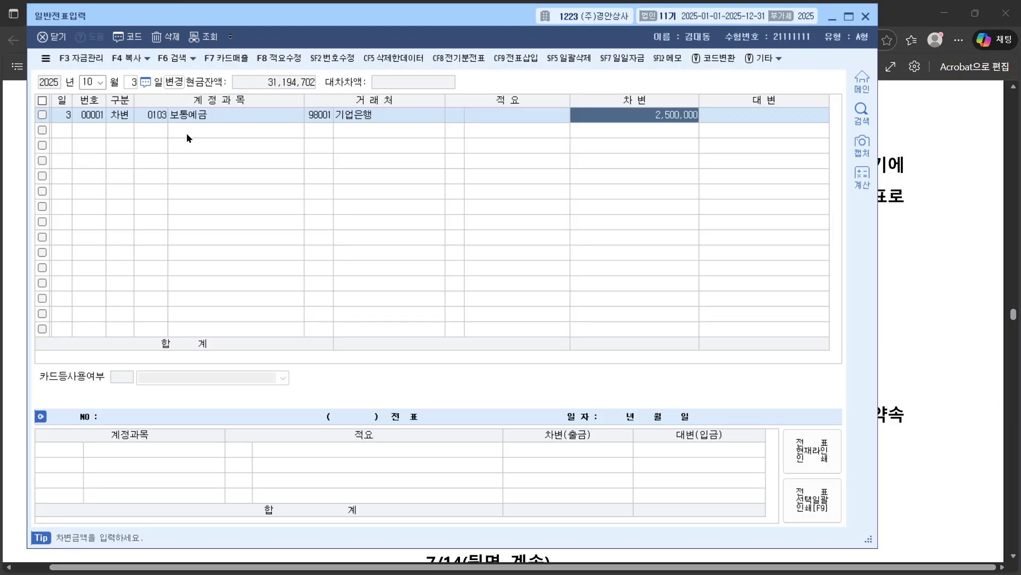
Step: Add a credit line to 0109 대손충당금, chosen from the allowance account list
type("4")
key("Return")
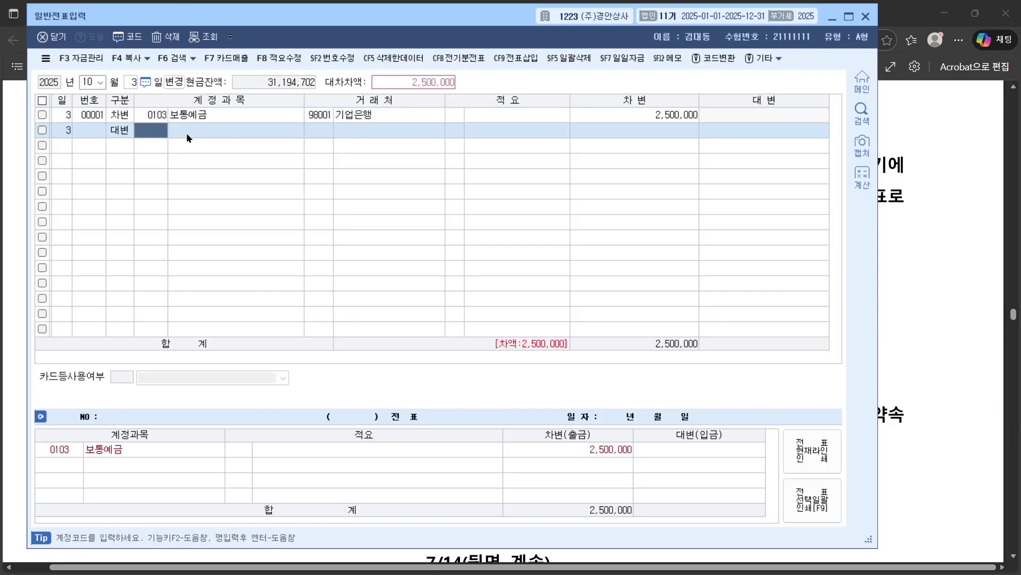
type("대손")
key("Return")
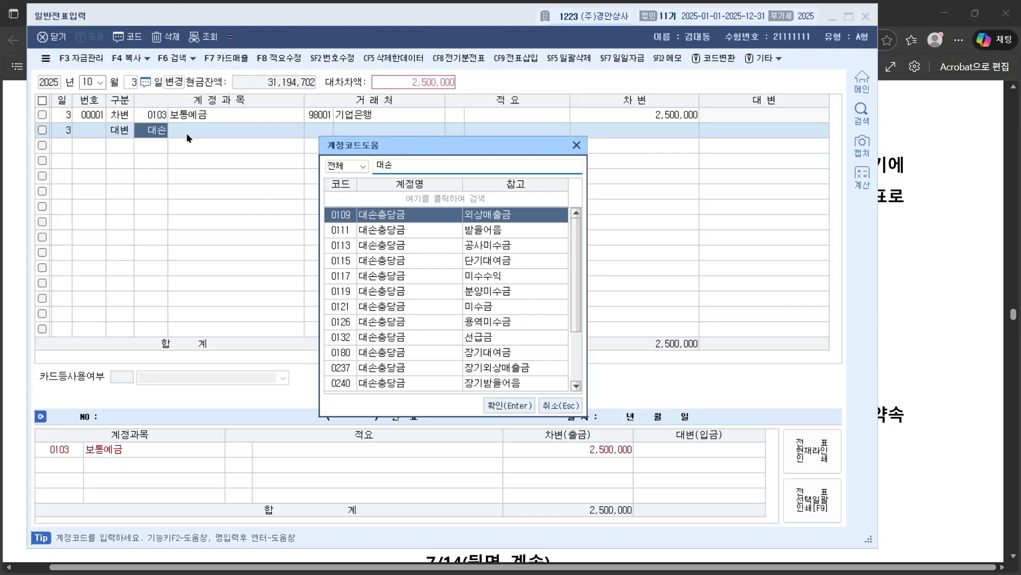
key("Down")
key("Down")
key("Down")
key("Up")
key("Up")
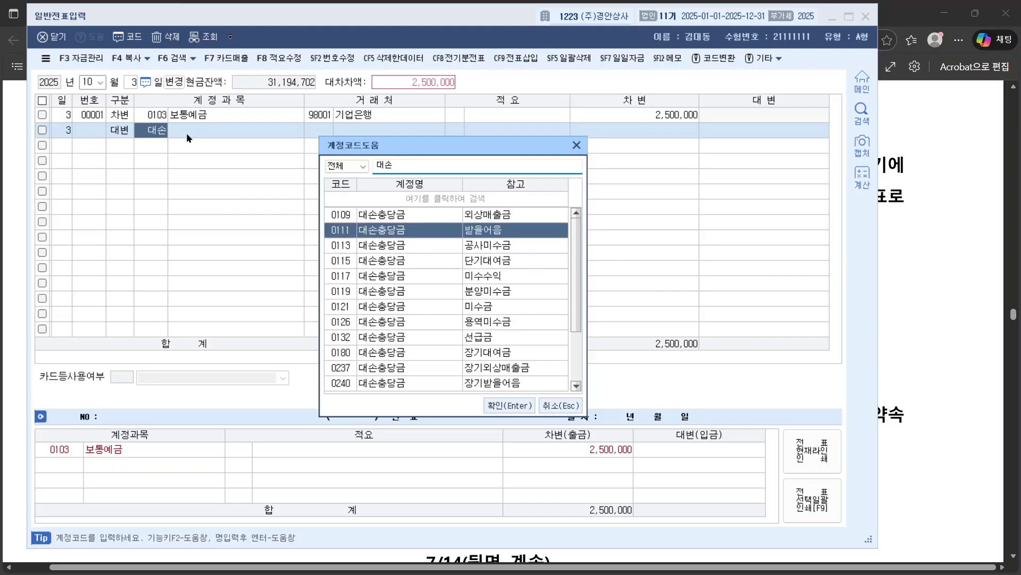
key("Up")
key("Down")
key("Down")
key("Down")
key("Down")
key("Down")
key("Down")
key("Up")
key("Up")
key("Up")
key("Up")
key("Up")
key("Up")
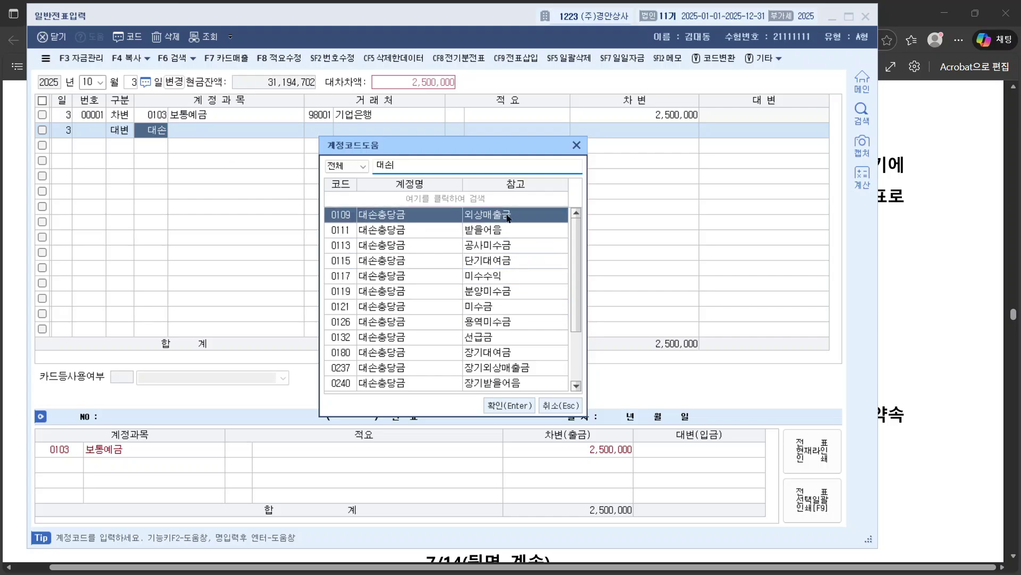
double_click(489, 214)
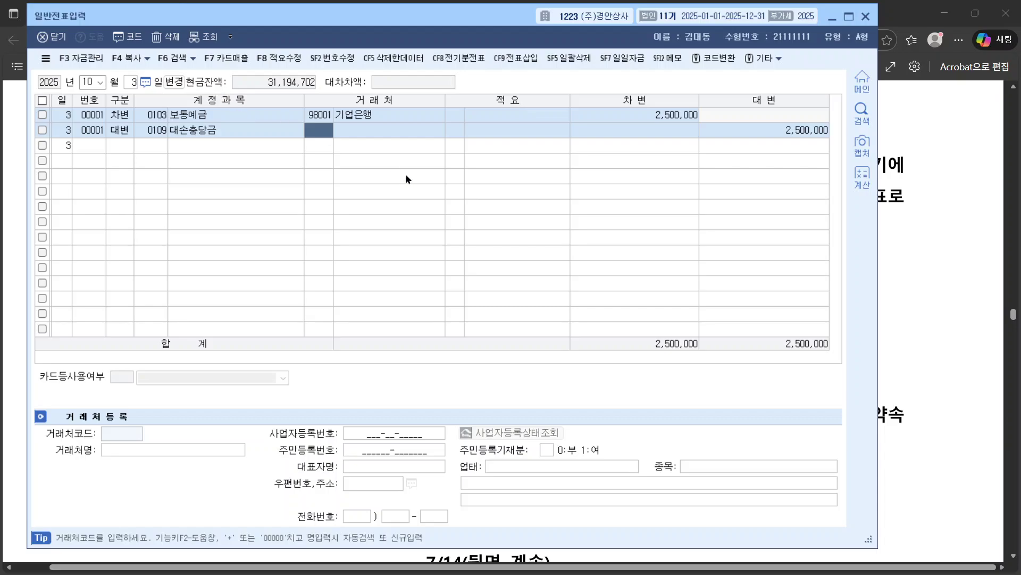
Step: Reduce the 대손충당금 credit to 1,000,000 and add a 0108 외상매출금 credit for (주)은성전자
left_click(732, 133)
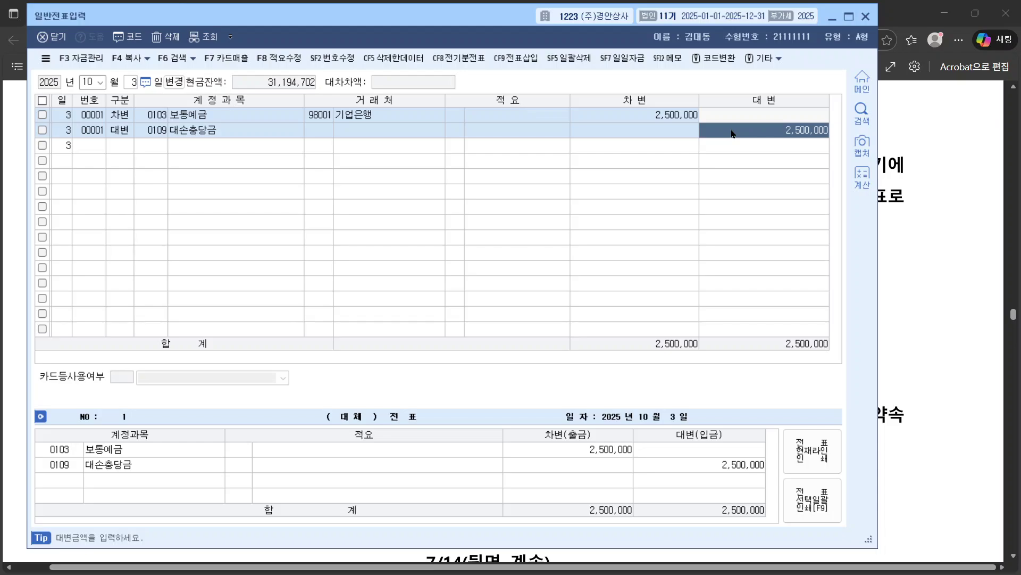
type("1000000")
key("Return")
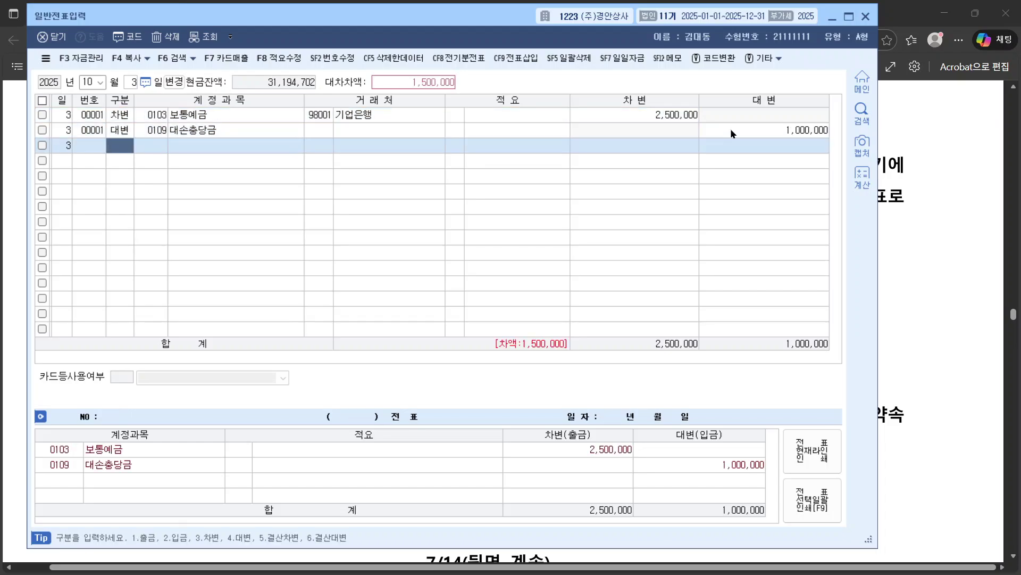
key("Return")
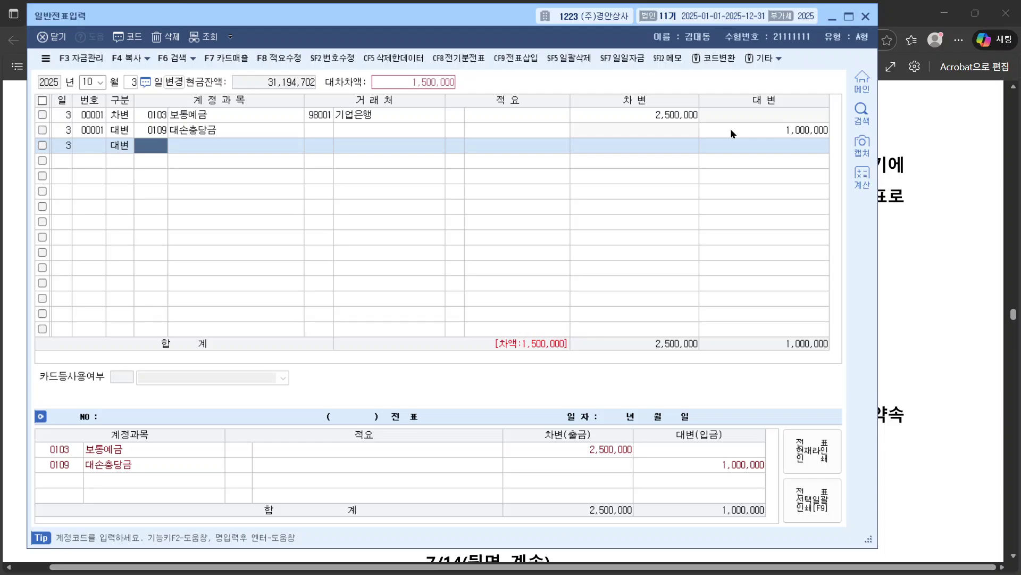
type("외상")
key("Return")
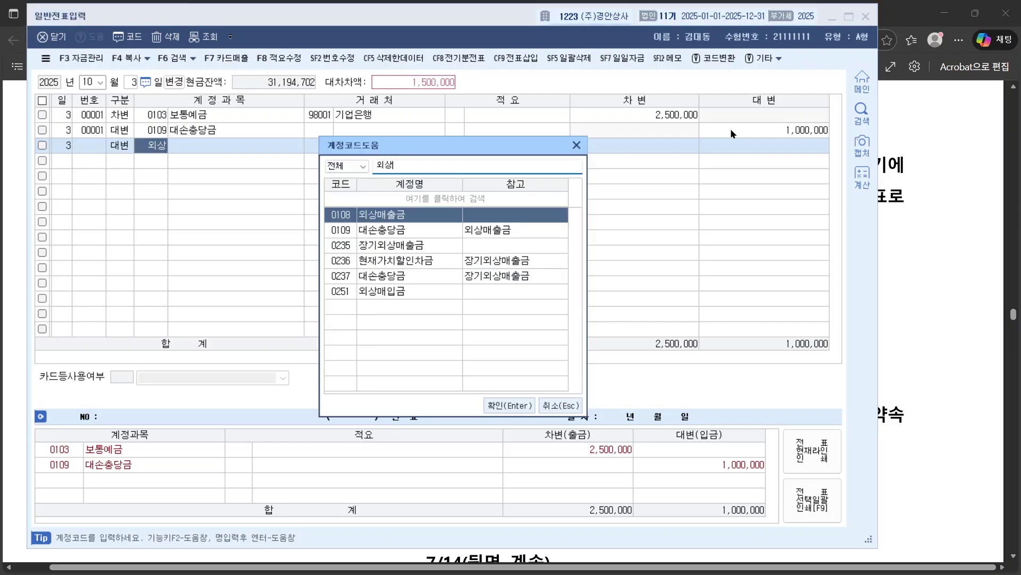
key("Return")
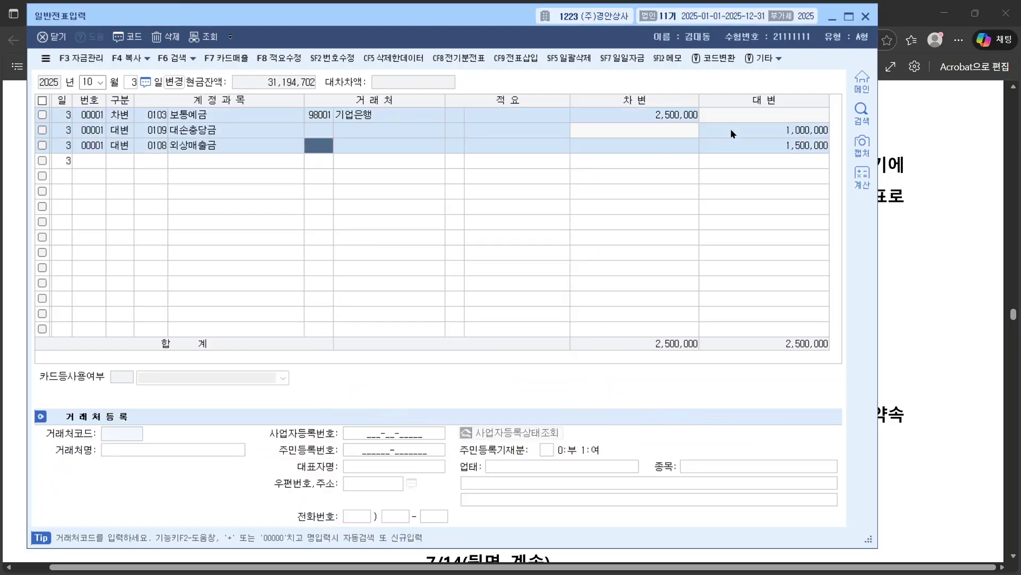
type("은성")
key("Return")
key("Return")
key("Return")
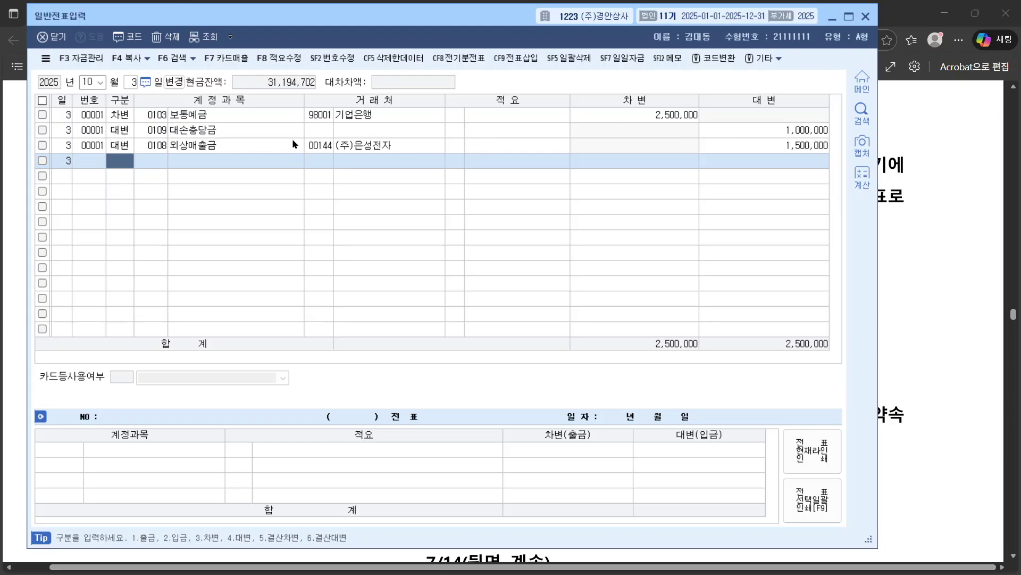
Step: Check the (주)은성전자 partner details on the voucher, then scroll the exam PDF onward
left_click(326, 149)
left_click(163, 148)
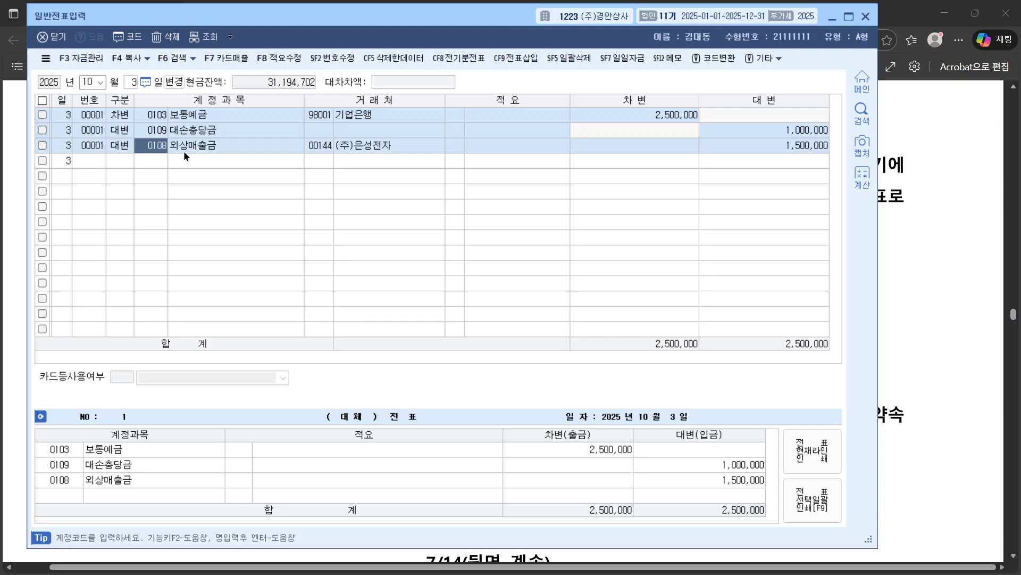
left_click(319, 149)
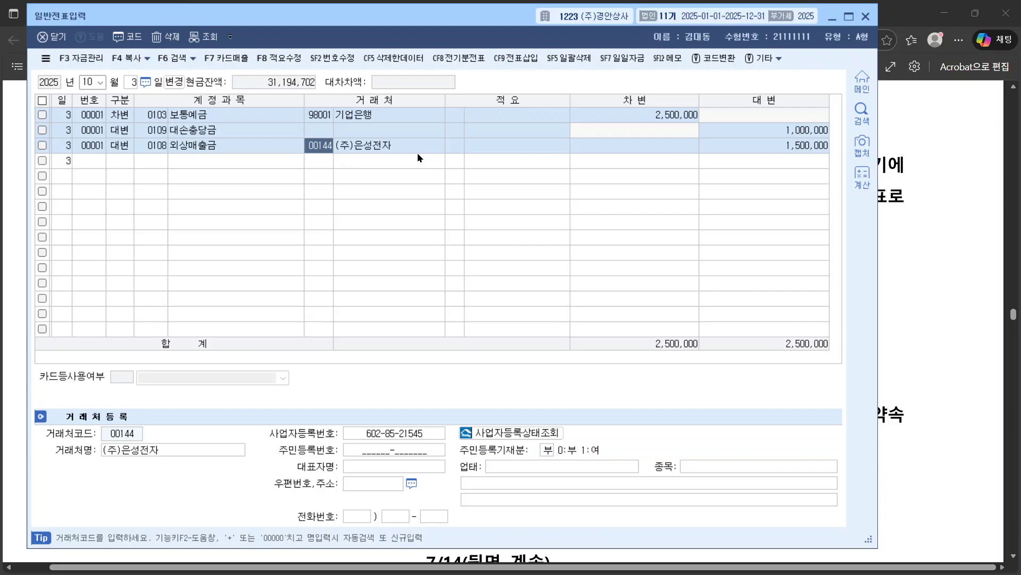
left_click(954, 291)
scroll(398, 276, "down", 5)
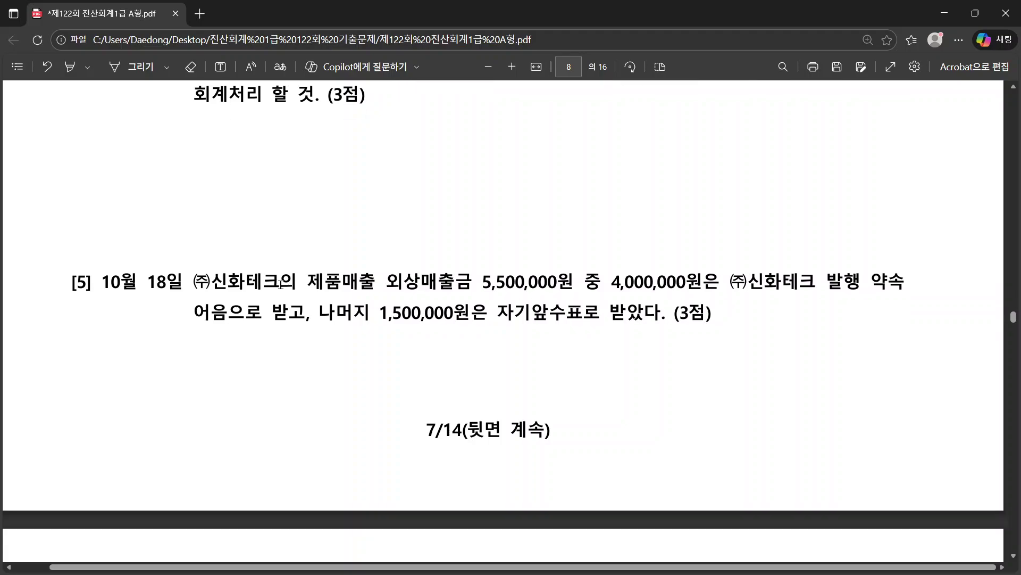
Step: Read problem [5]'s 4,000,000 신화테크 note and remaining 1,500,000 자기앞수표, then return to KcLep
left_click_drag(88, 157, 718, 169)
left_click(727, 173)
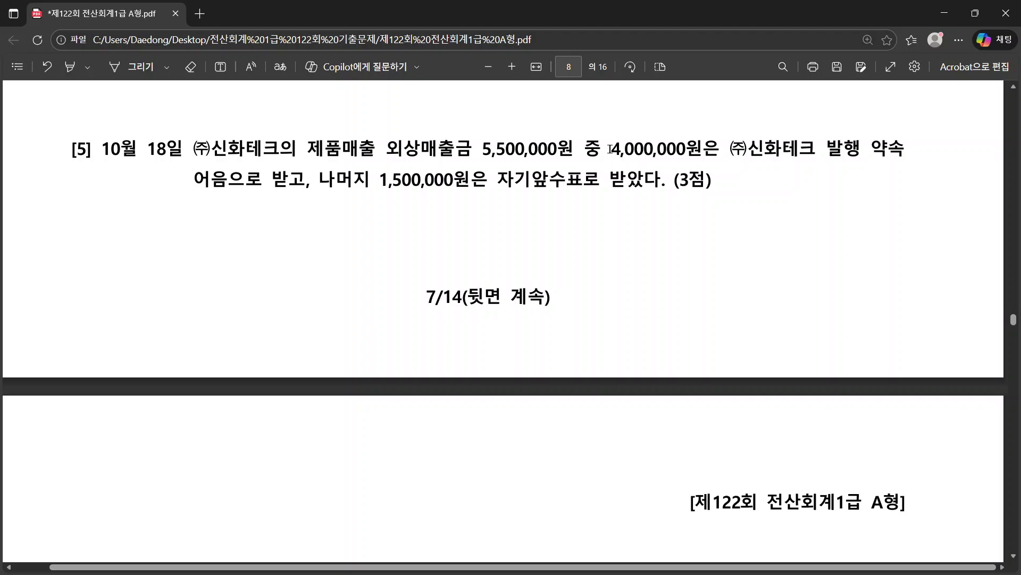
left_click_drag(610, 149, 686, 150)
right_click(692, 151)
left_click(206, 188)
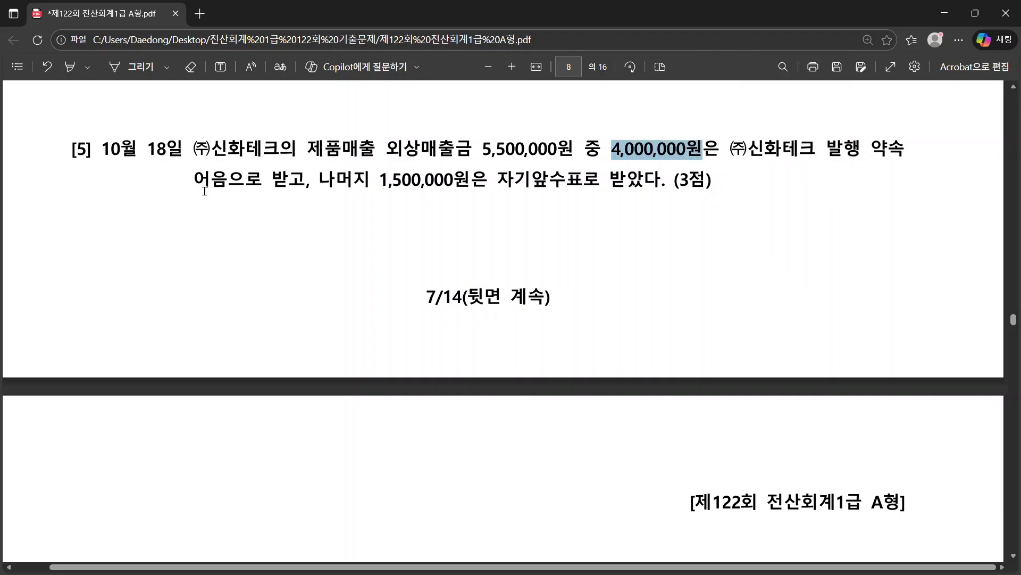
left_click(207, 188)
left_click_drag(212, 150, 292, 155)
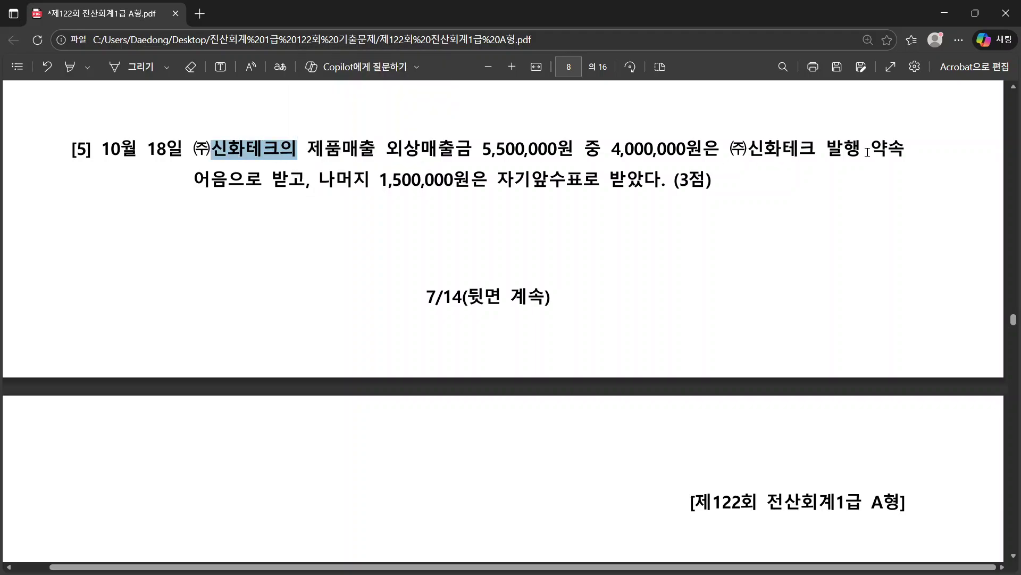
left_click(306, 185)
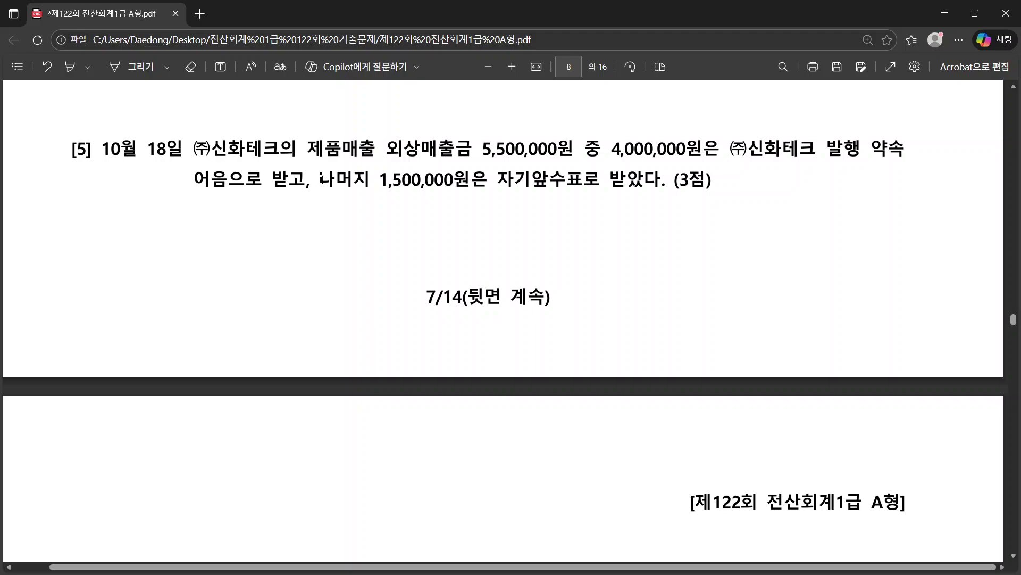
left_click_drag(321, 180, 659, 180)
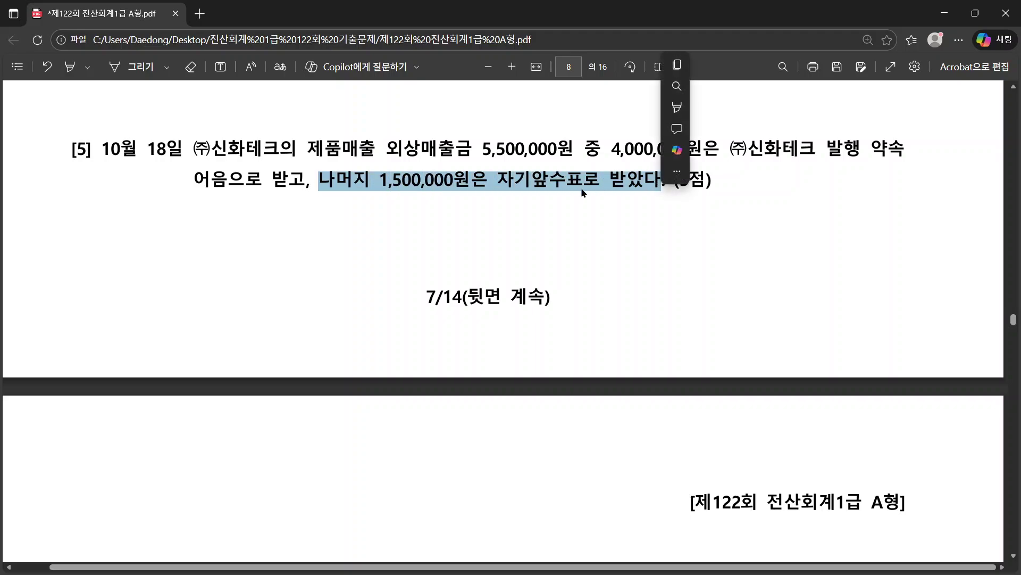
left_click(500, 179)
left_click_drag(500, 179, 580, 192)
scroll(551, 236, "up", 1)
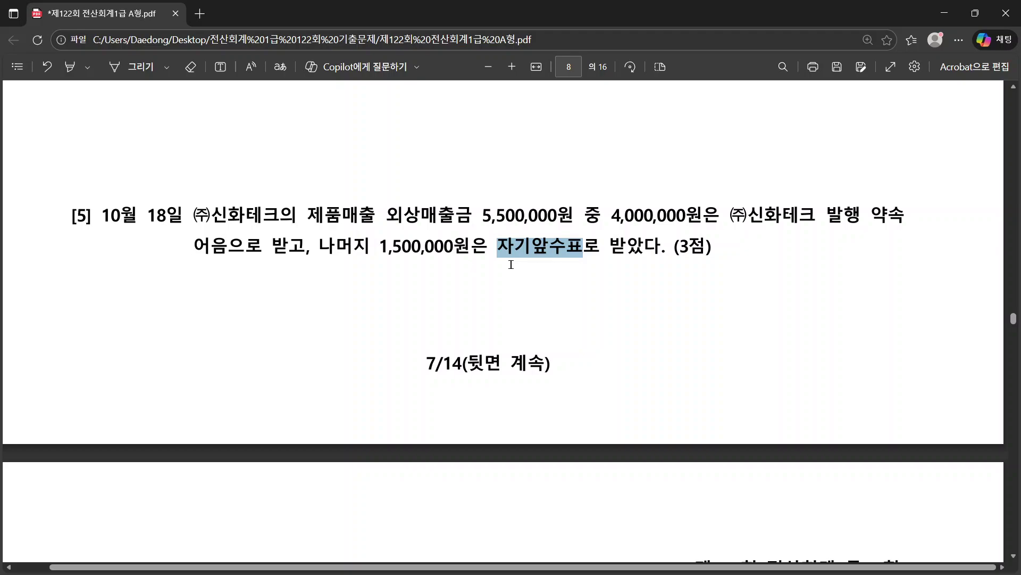
key("alt+Tab")
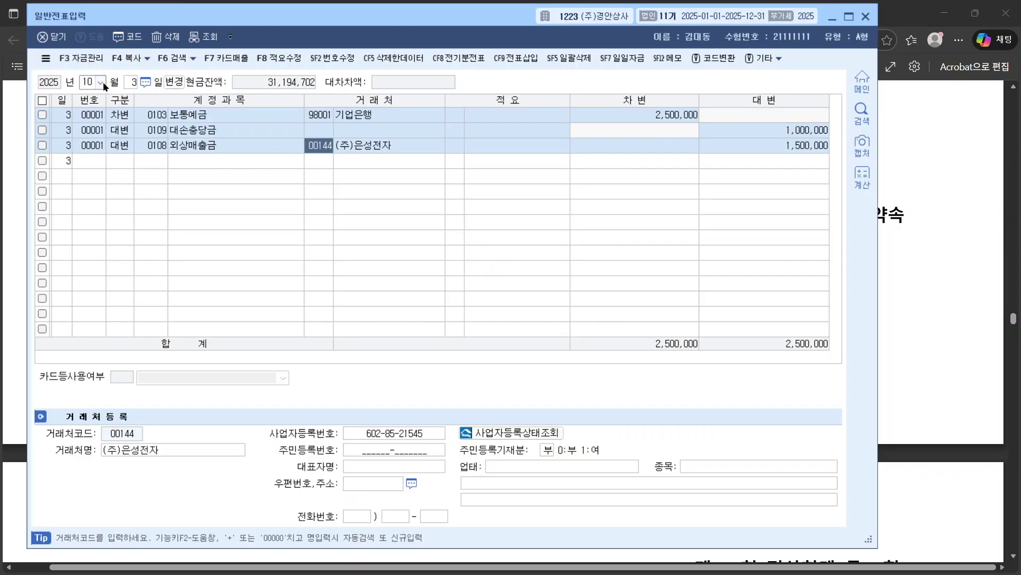
Step: Change the date to October 18 and debit 0110 받을어음 4,000,000 for (주)신화테크
left_click(128, 82)
type("18")
key("Return")
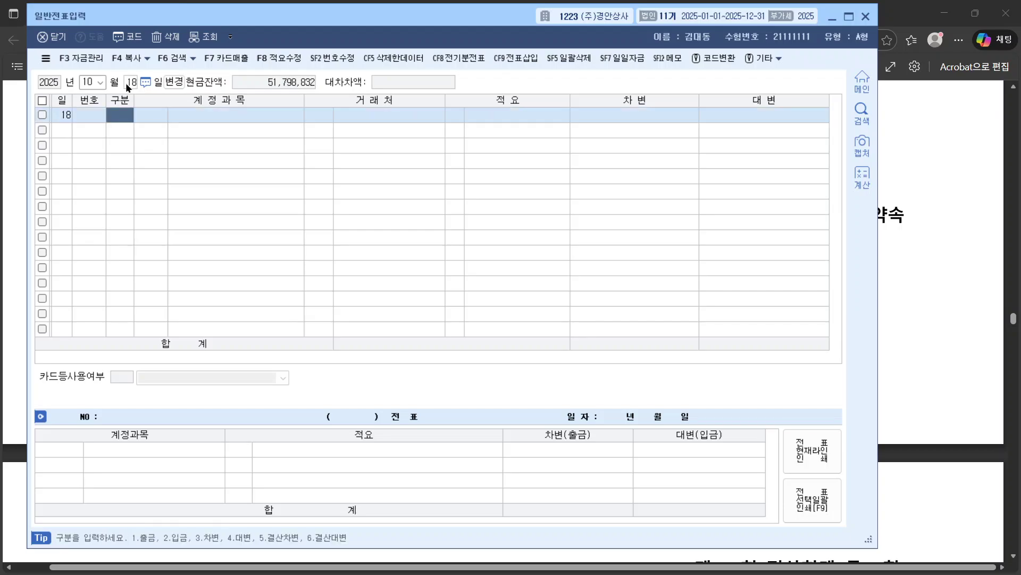
type("3")
key("Return")
key("Return")
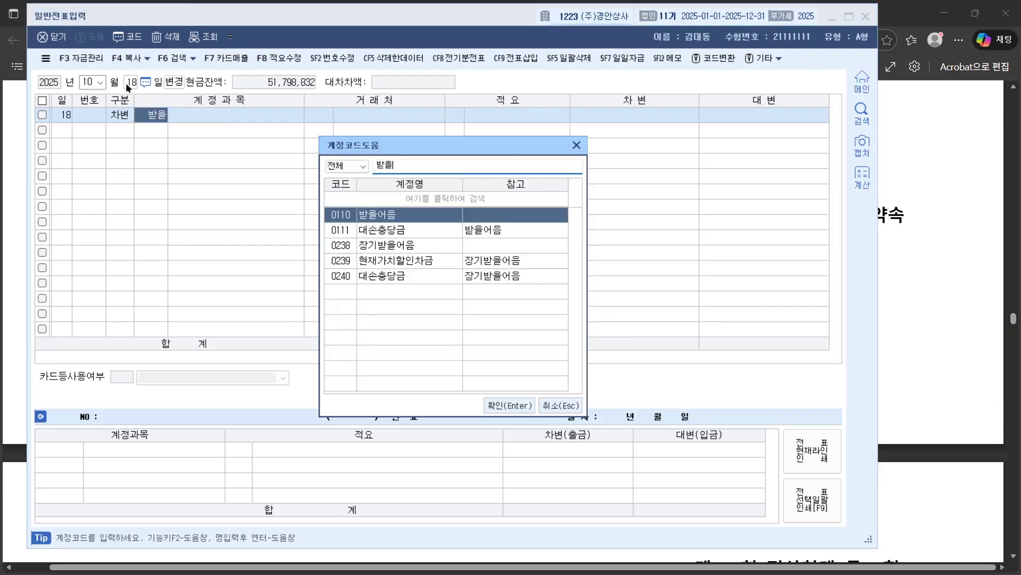
key("Return")
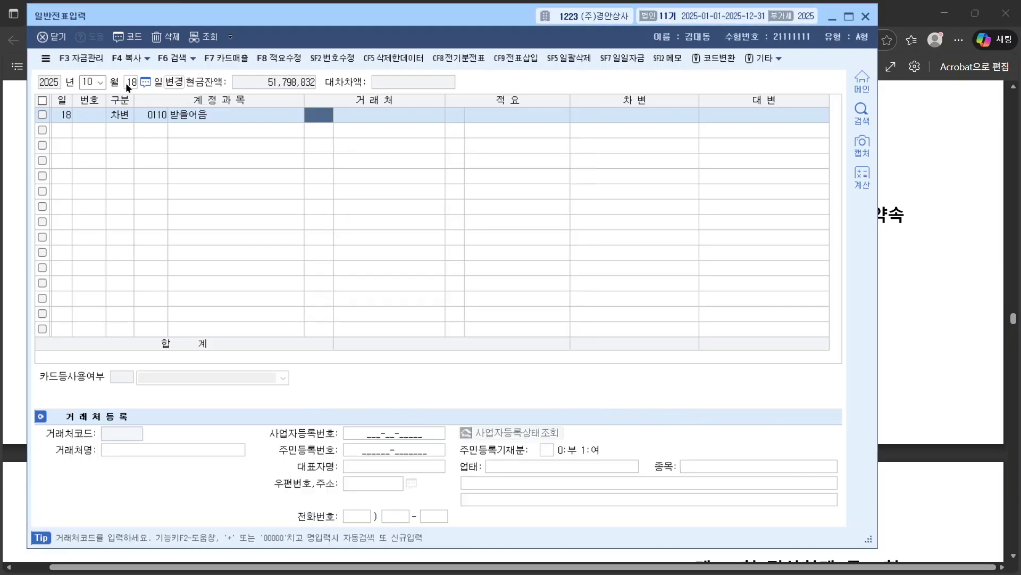
type("신화")
key("Return")
key("Return")
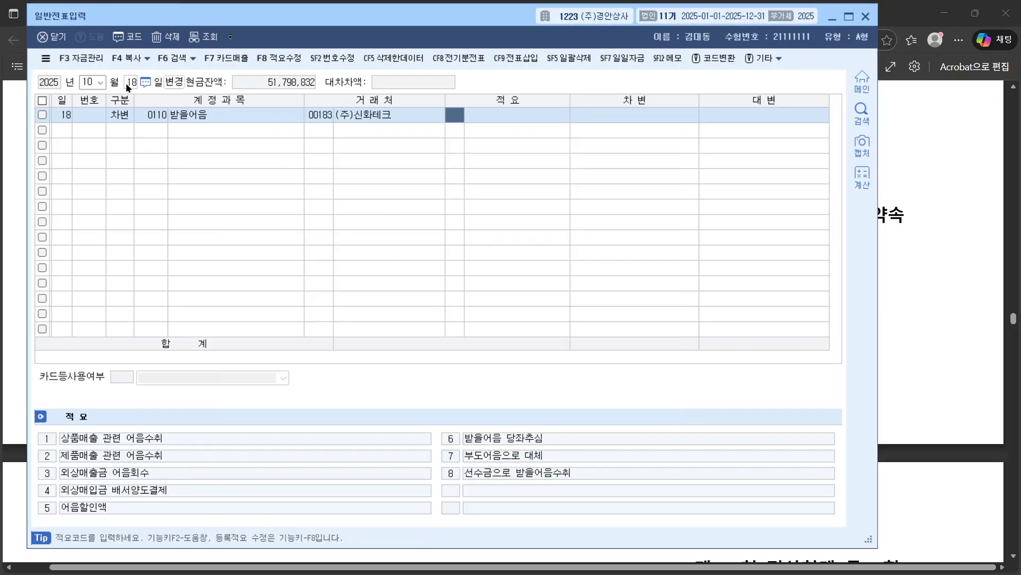
key("Return")
type("4000000")
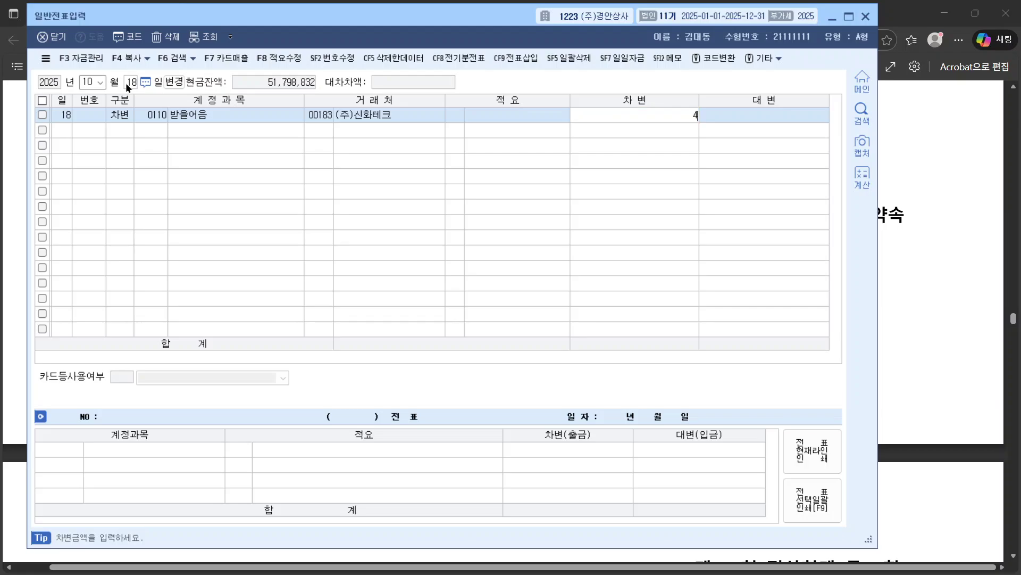
key("Return")
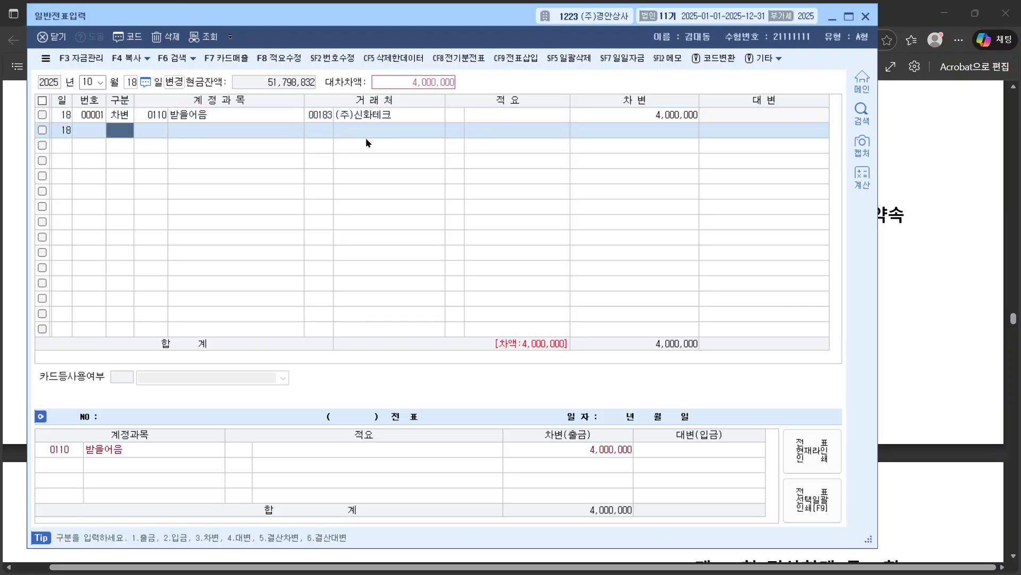
Step: Record the note details as a 보관 약속어음 issued 2025-10-18
left_click(450, 114)
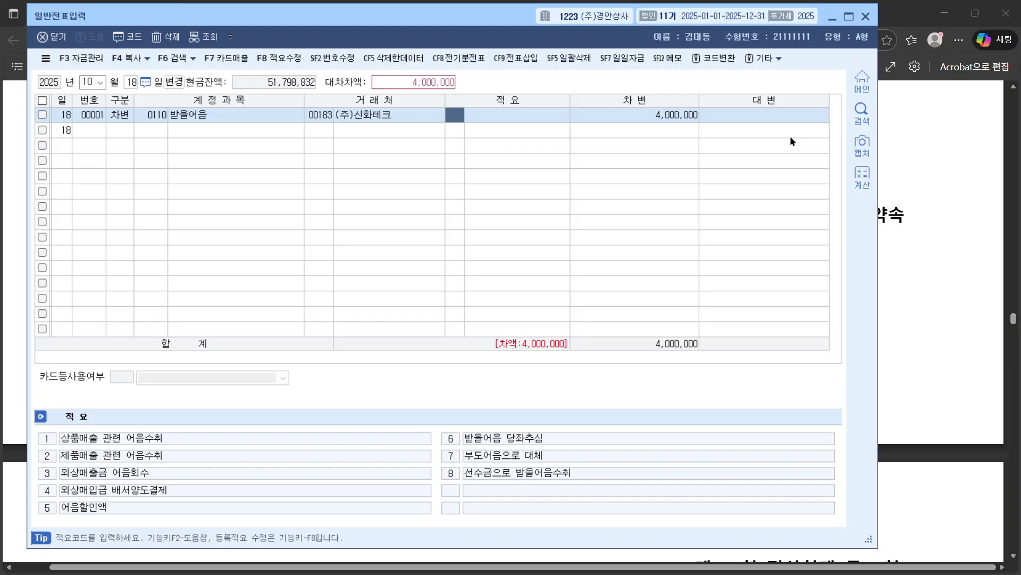
key("Return")
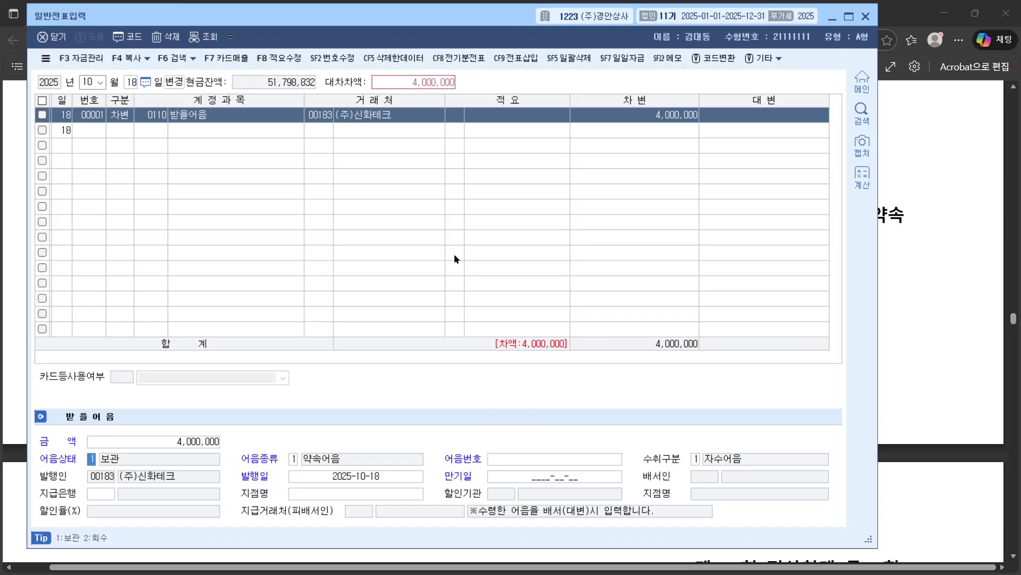
left_click(320, 115)
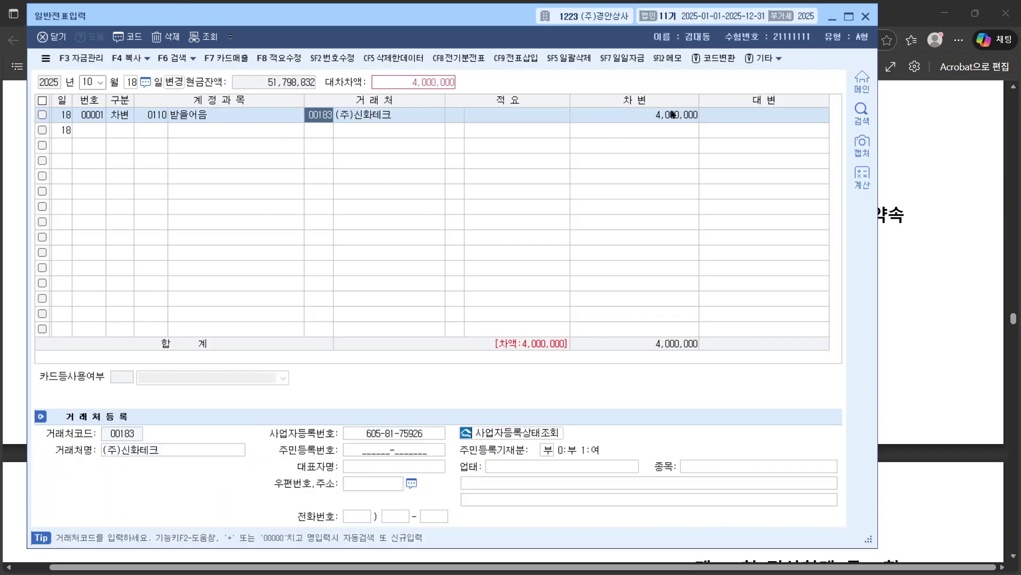
left_click(452, 118)
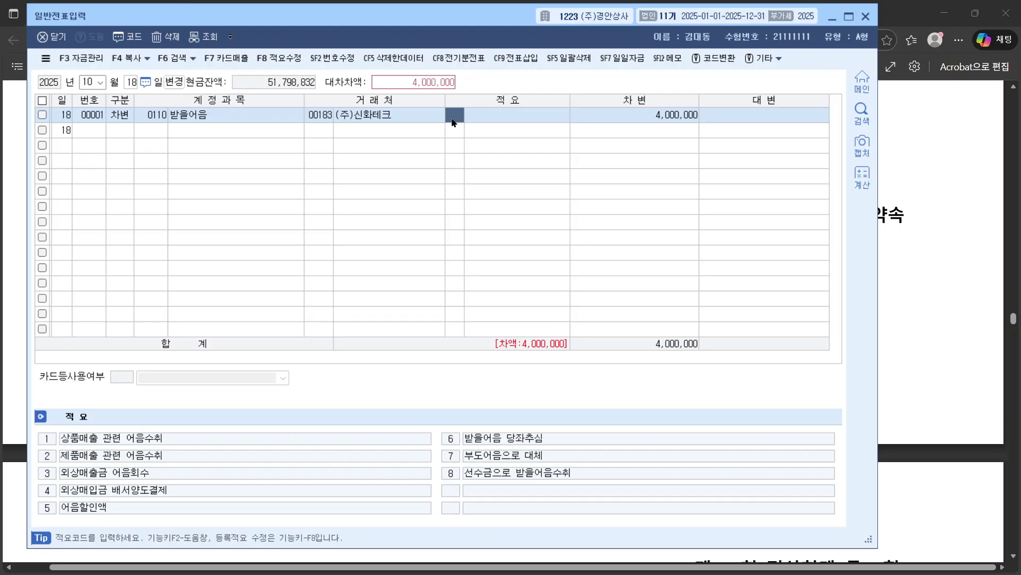
key("Return")
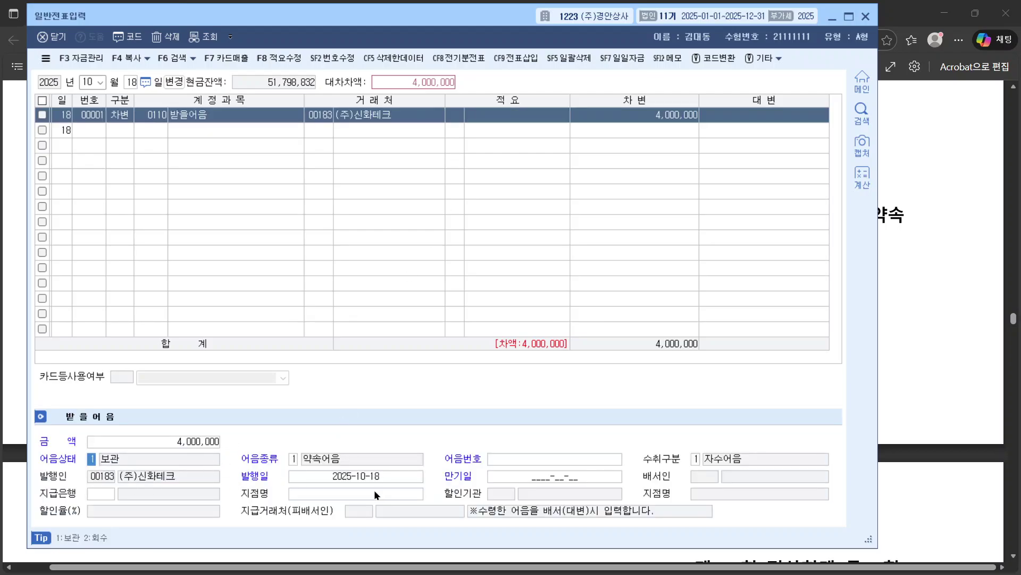
left_click(545, 477)
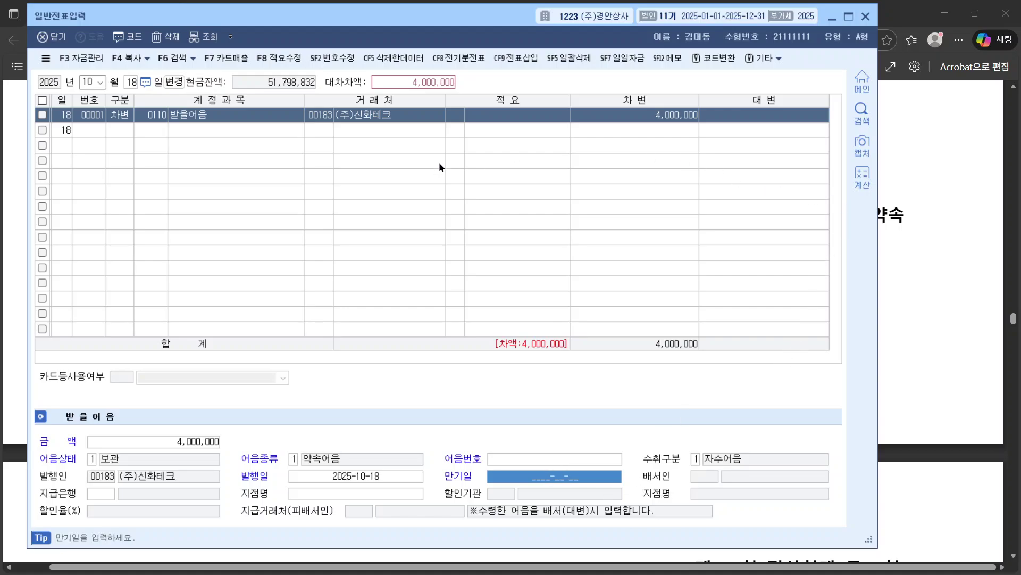
left_click(129, 132)
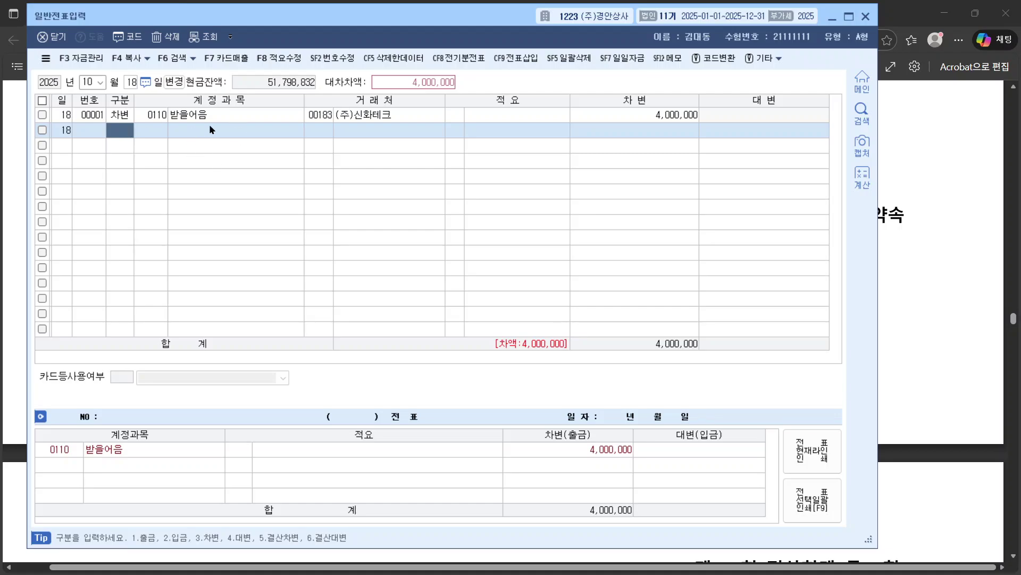
Step: Add a 1,500,000 debit to 0101 현금 on the second line
type("4")
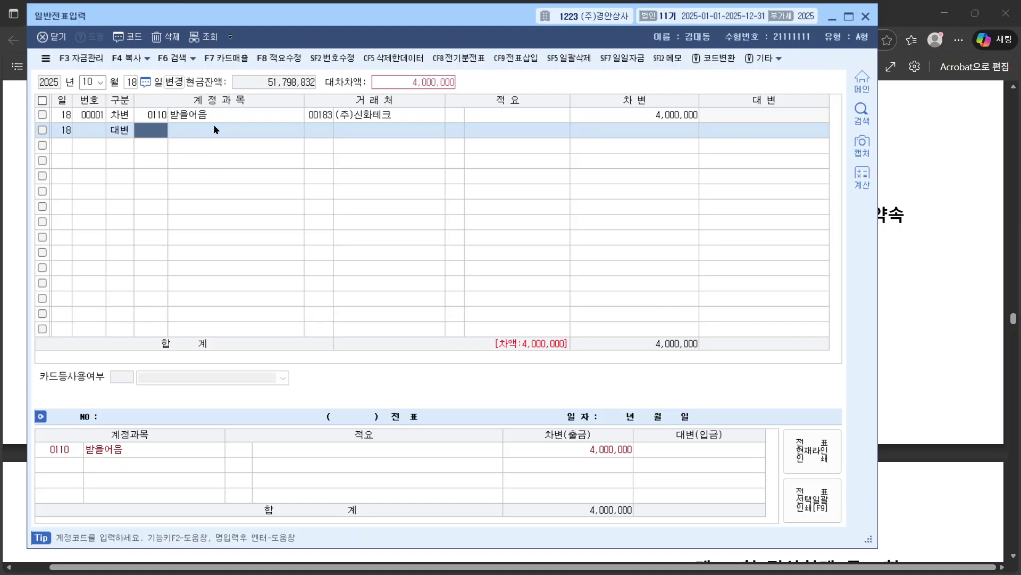
key("Left")
type("3")
key("Return")
type("101")
key("Return")
key("Return")
key("Return")
key("Return")
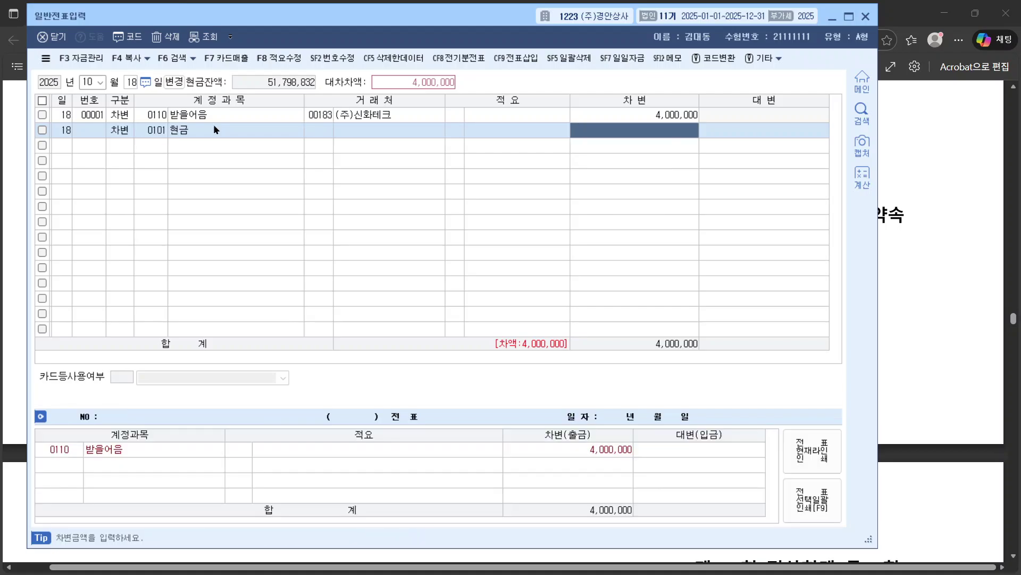
type("1500000")
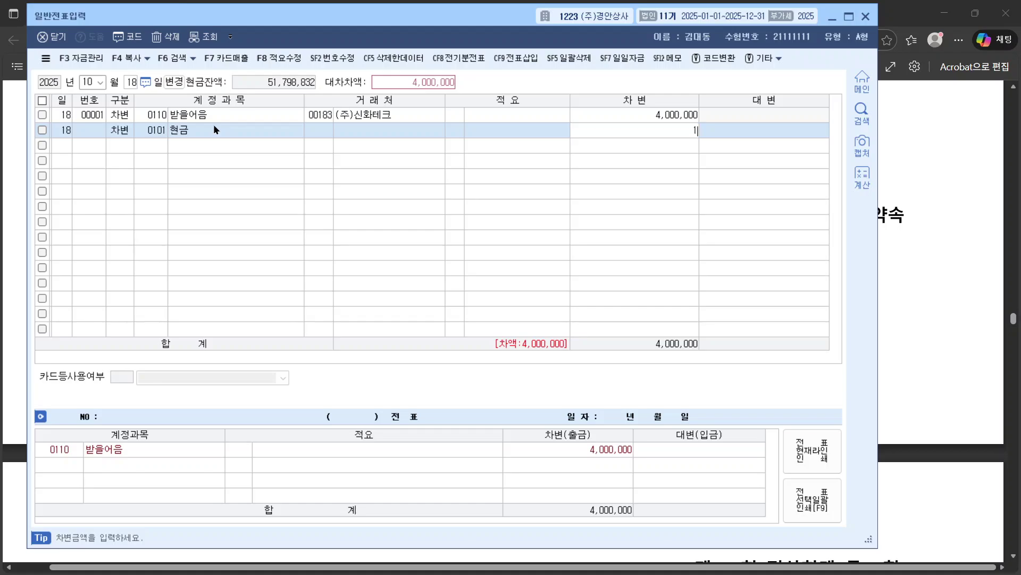
key("Return")
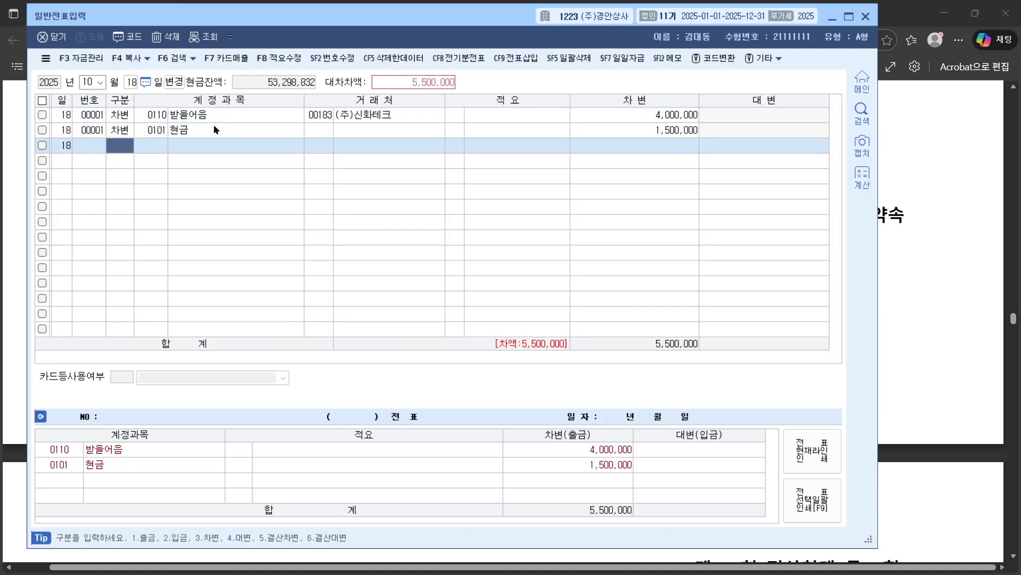
Step: Credit 0108 외상매출금 5,500,000 for (주)신화테크 so the voucher balances
type("4")
key("Return")
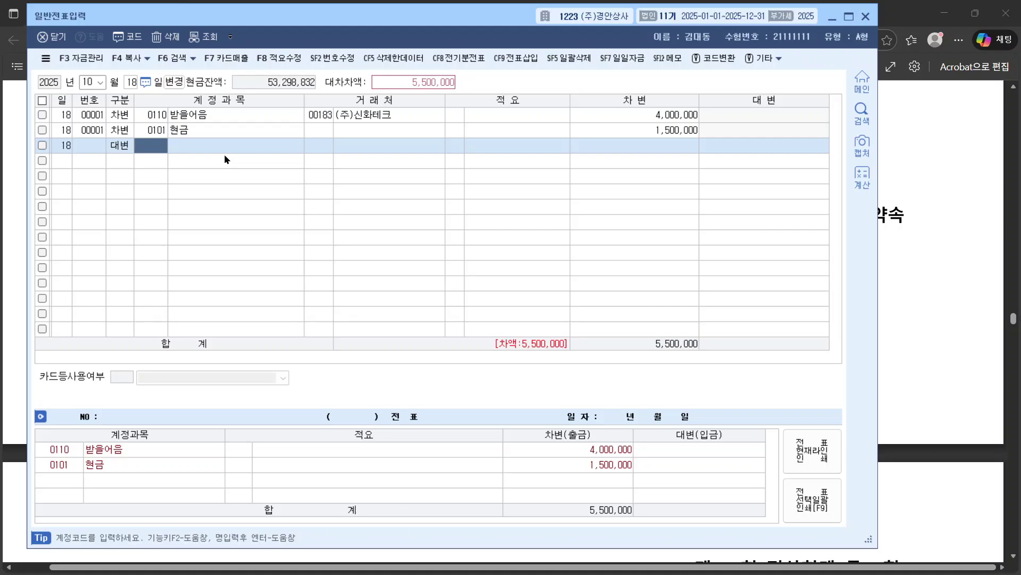
type("외상")
key("Return")
key("Return")
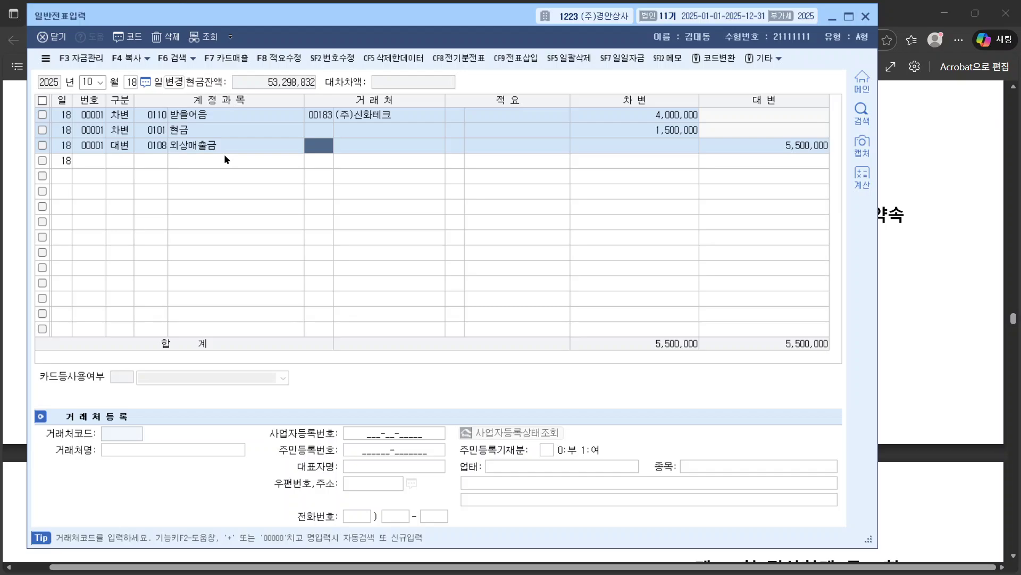
type("신홰")
key("Return")
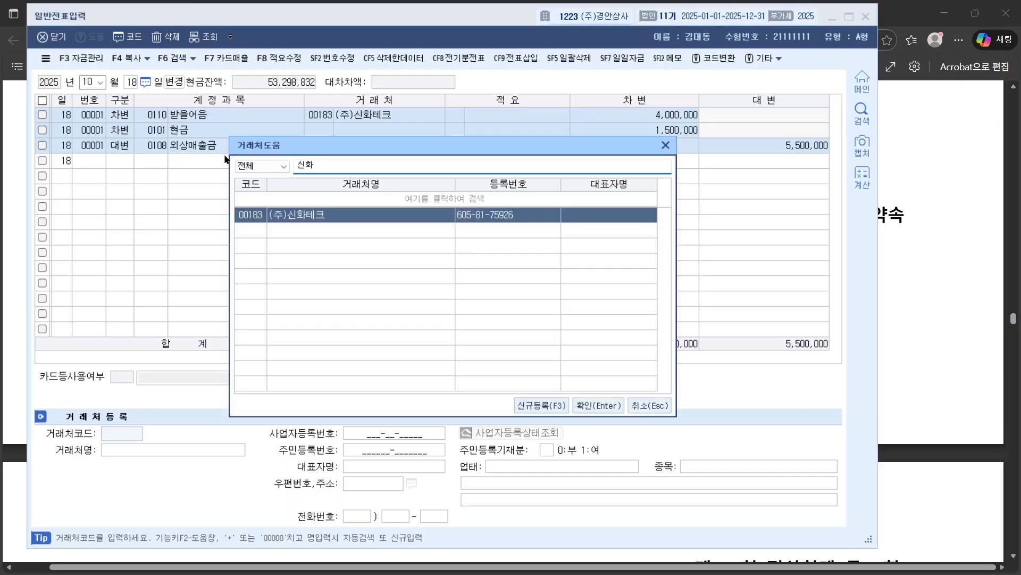
key("Return")
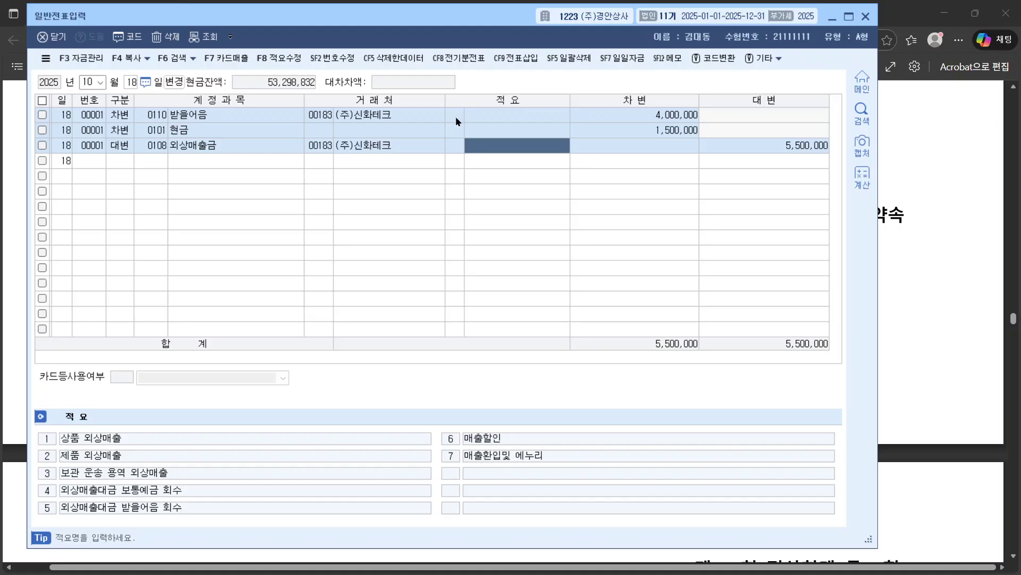
Step: Verify the partner on the debit and credit lines against the exam question
left_click(452, 114)
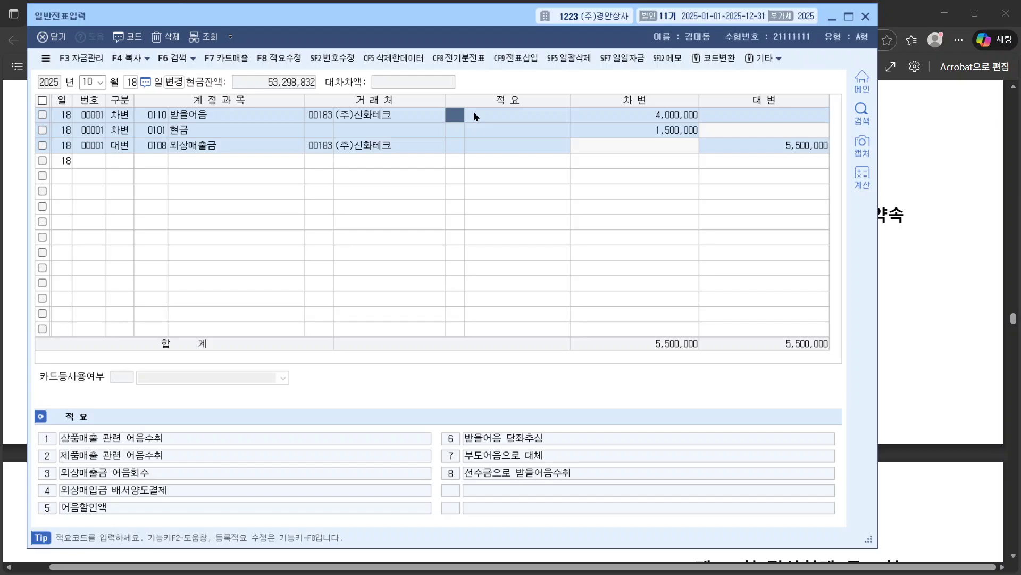
left_click(949, 287)
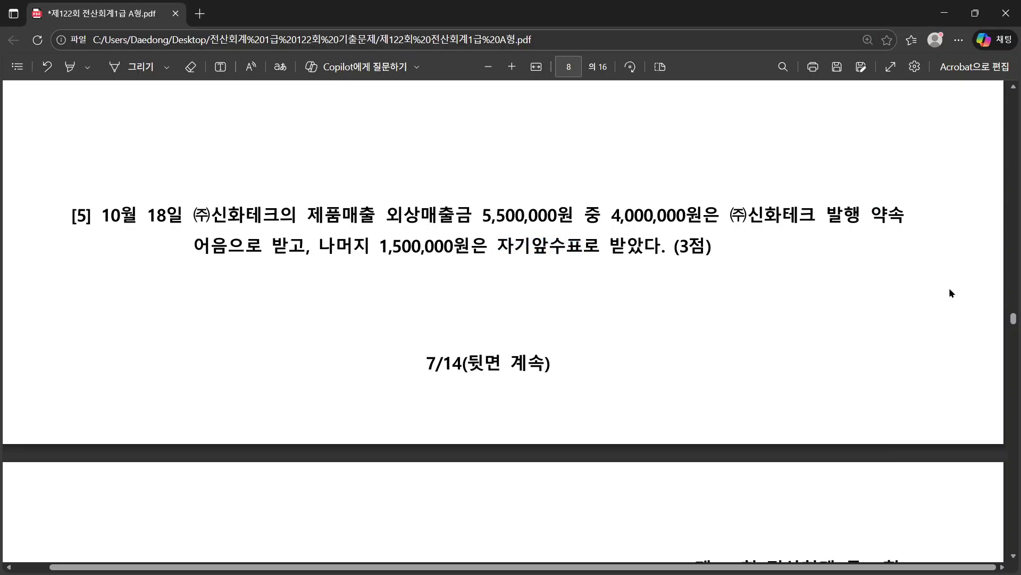
key("alt+Tab")
left_click(308, 115)
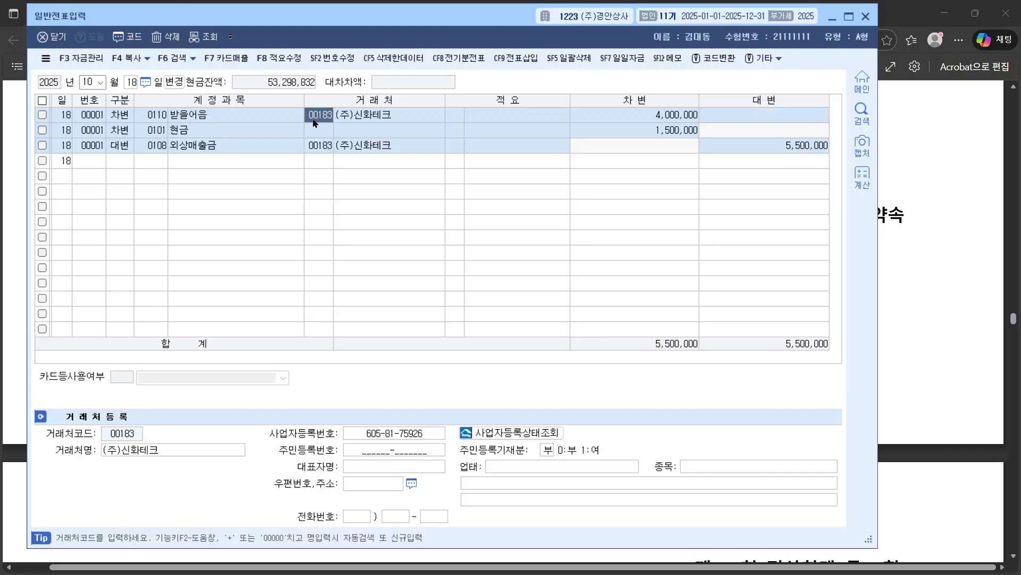
left_click(333, 146)
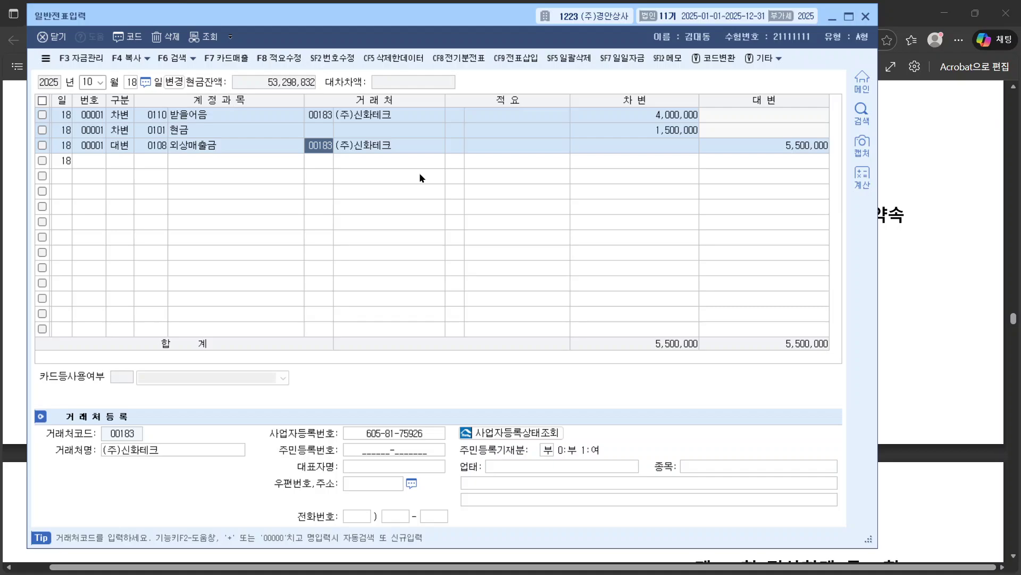
Step: Scroll the PDF to question [6] on page 9 and highlight '할인료 75,000' in green
left_click(912, 270)
scroll(600, 334, "down", 1)
scroll(600, 333, "down", 6)
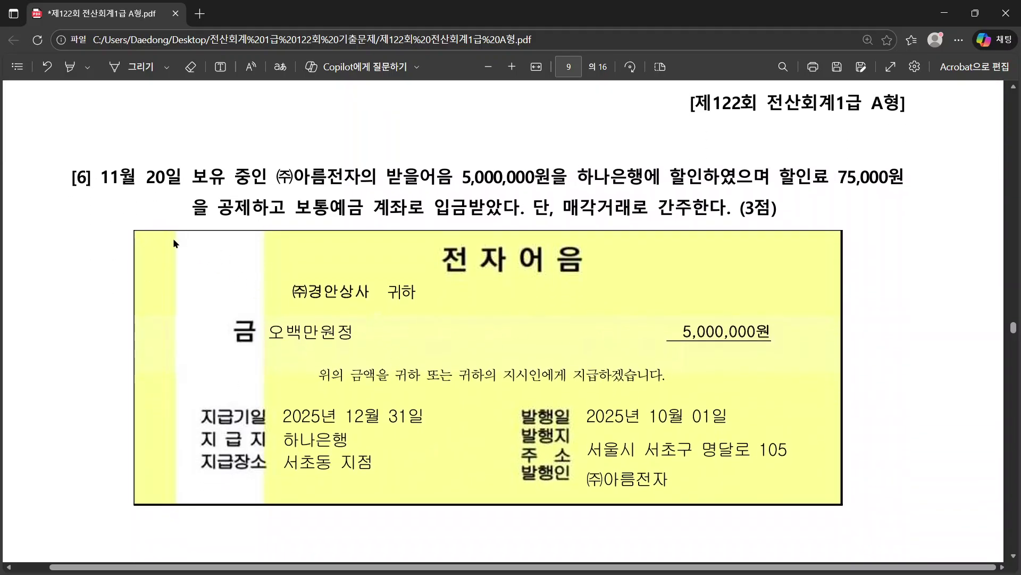
left_click_drag(76, 177, 205, 178)
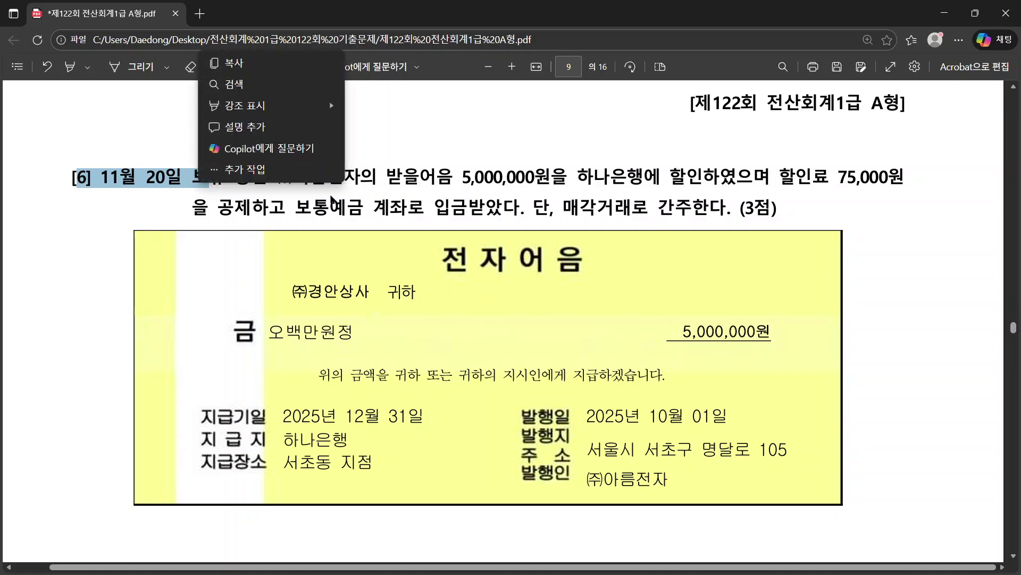
left_click(453, 202)
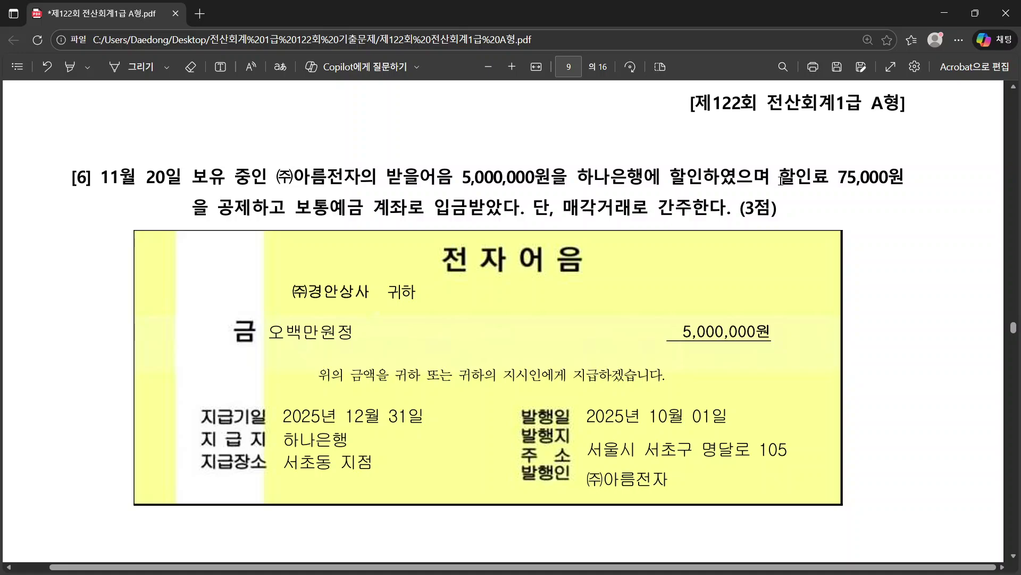
left_click_drag(778, 181, 887, 181)
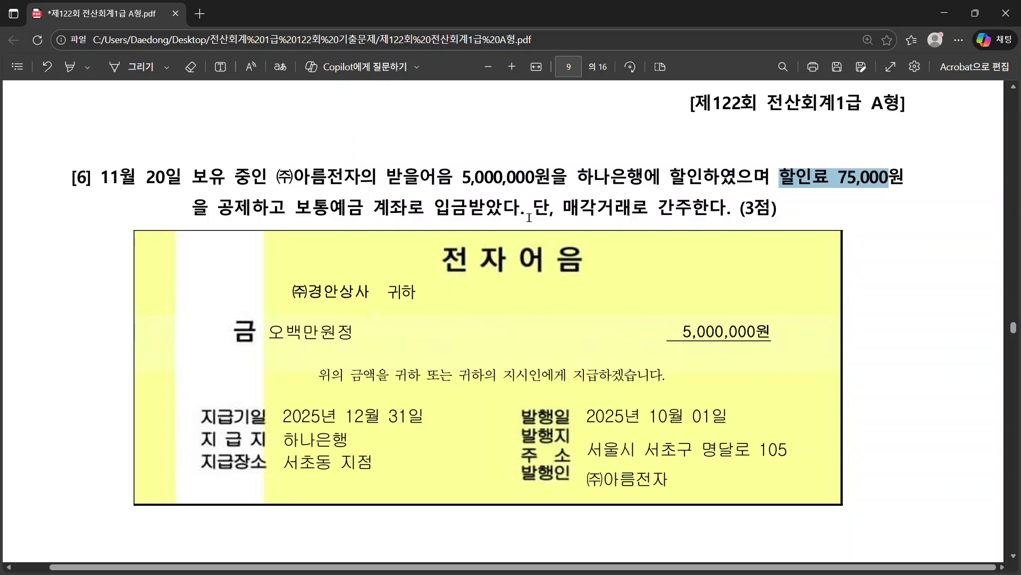
right_click(822, 183)
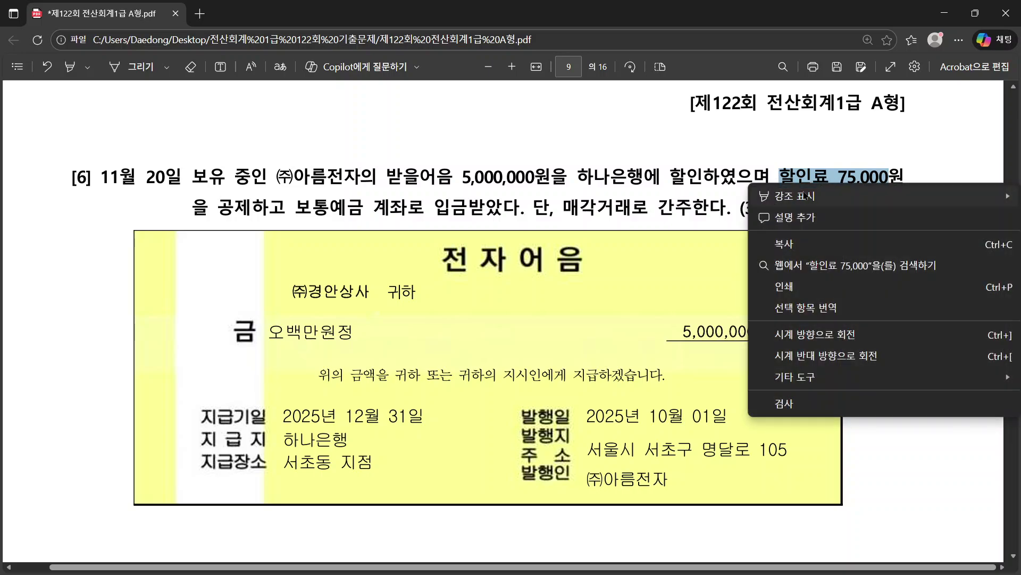
mouse_move(807, 198)
left_click(701, 218)
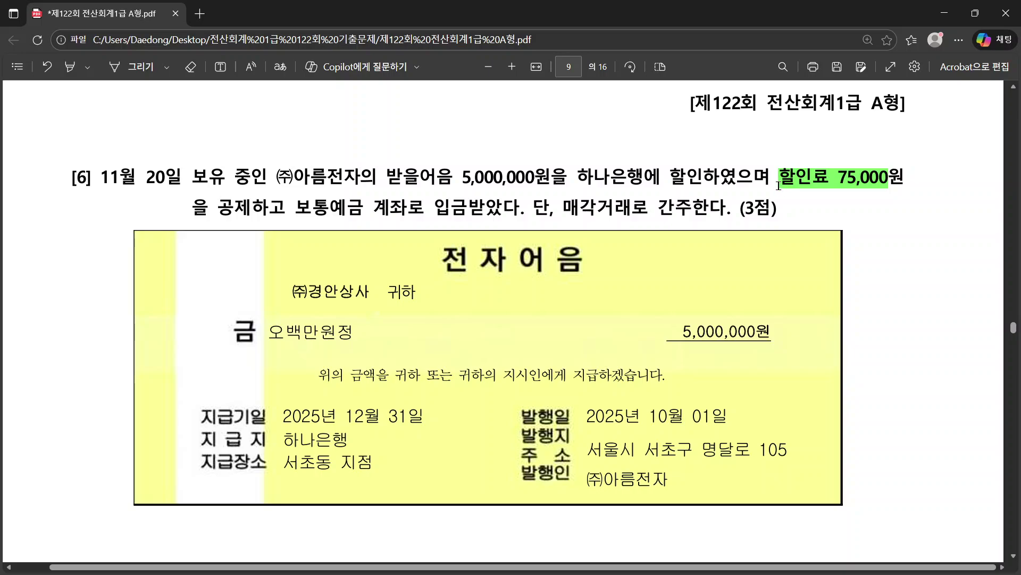
left_click(778, 186)
left_click(780, 210)
key("alt+Tab")
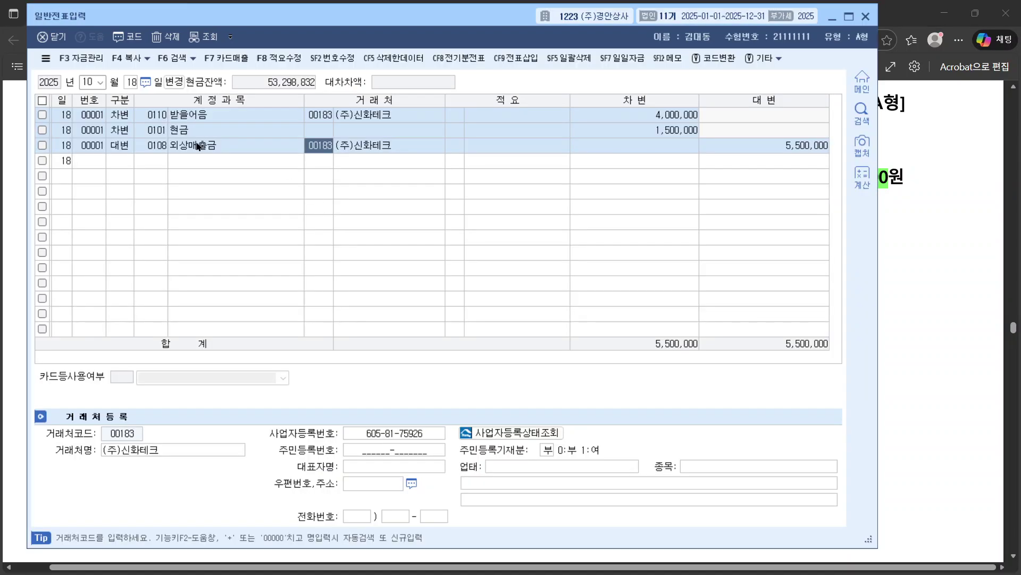
Step: Set the entry date to November 20 and start a debit line to 0103 보통예금
left_click(91, 80)
type("11")
key("Return")
type("20")
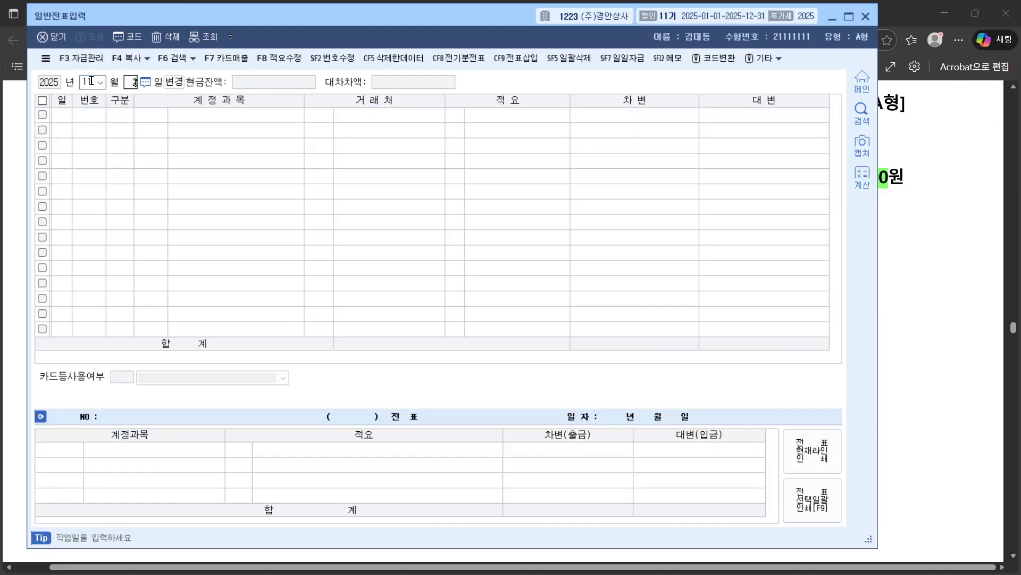
key("Return")
type("3")
key("Return")
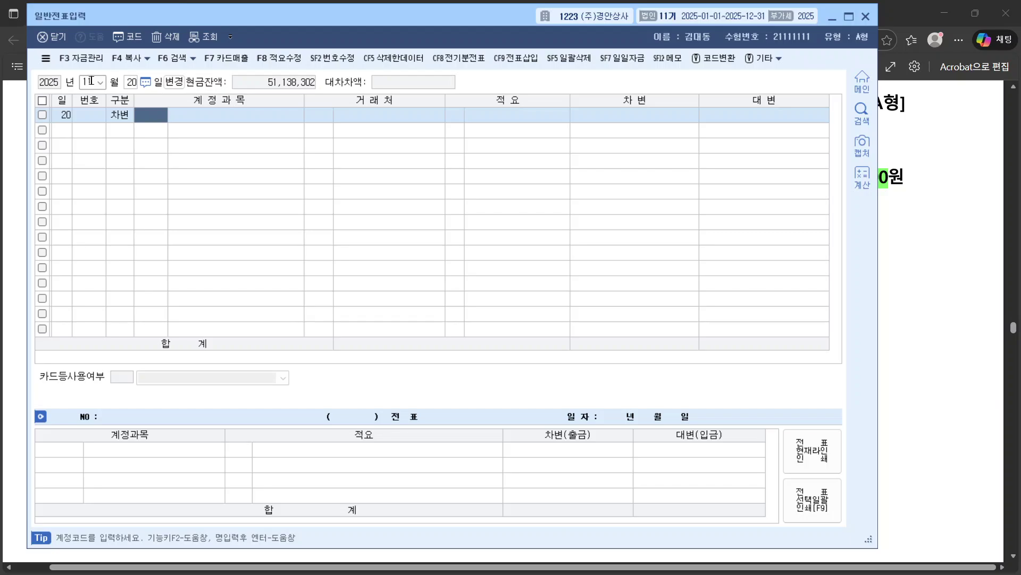
type("보토")
key("Return")
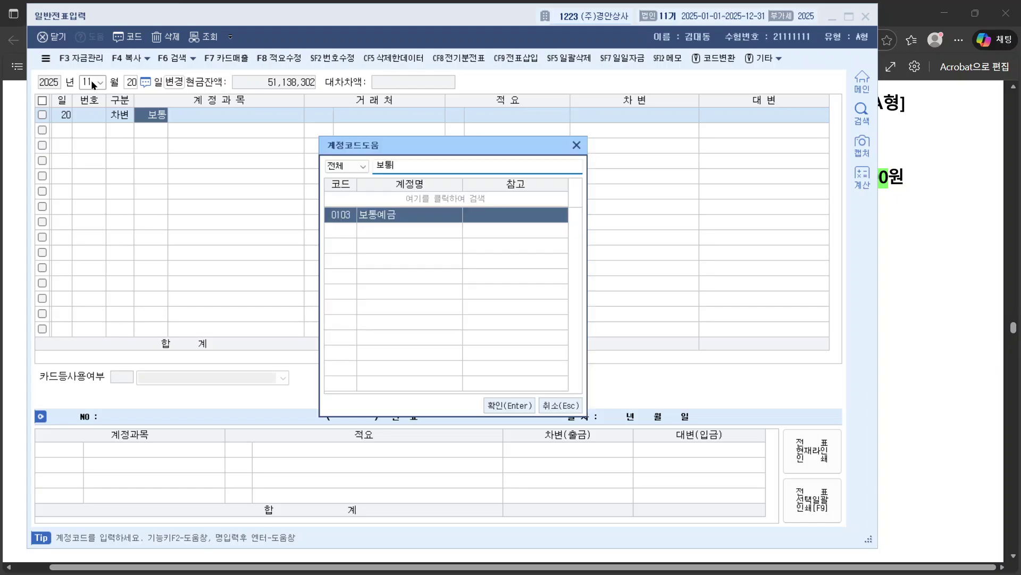
key("Return")
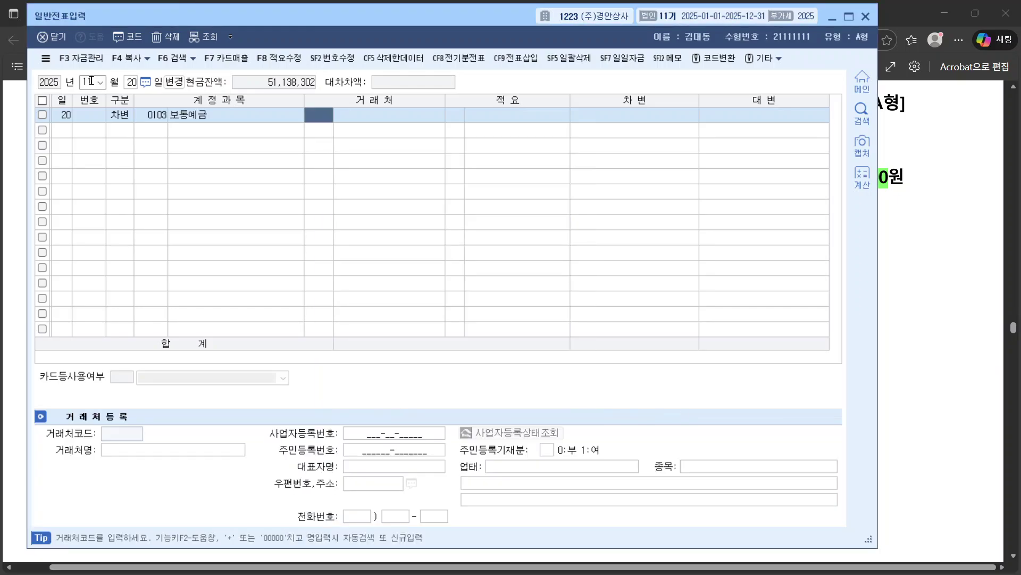
Step: Check the 5,000,000 note amount in the PDF, then set partner 98001 기업은행
key("alt+Tab")
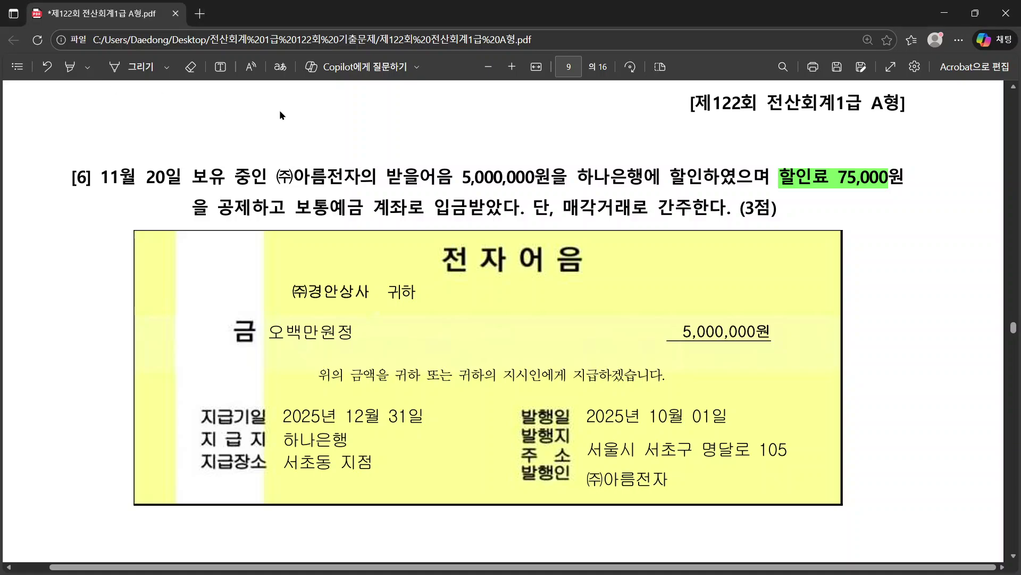
left_click_drag(464, 178, 535, 177)
key("alt+Tab")
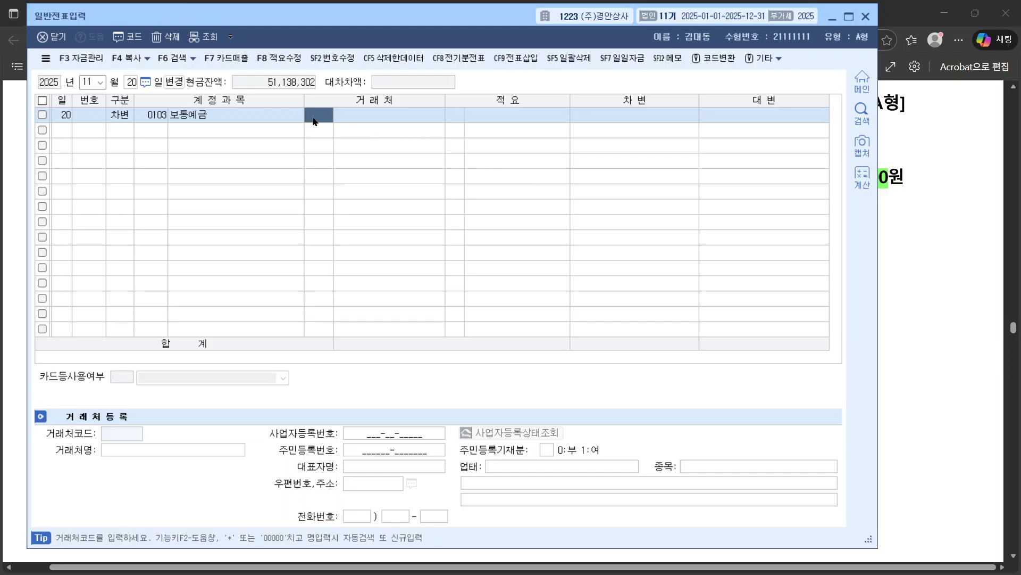
type("기업")
key("Return")
key("Return")
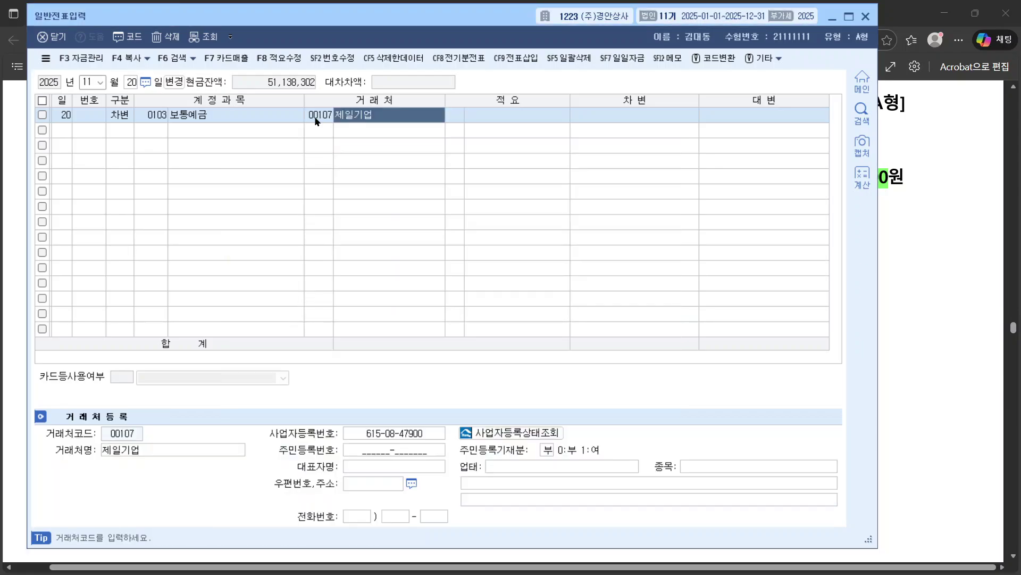
type("기업은")
key("Return")
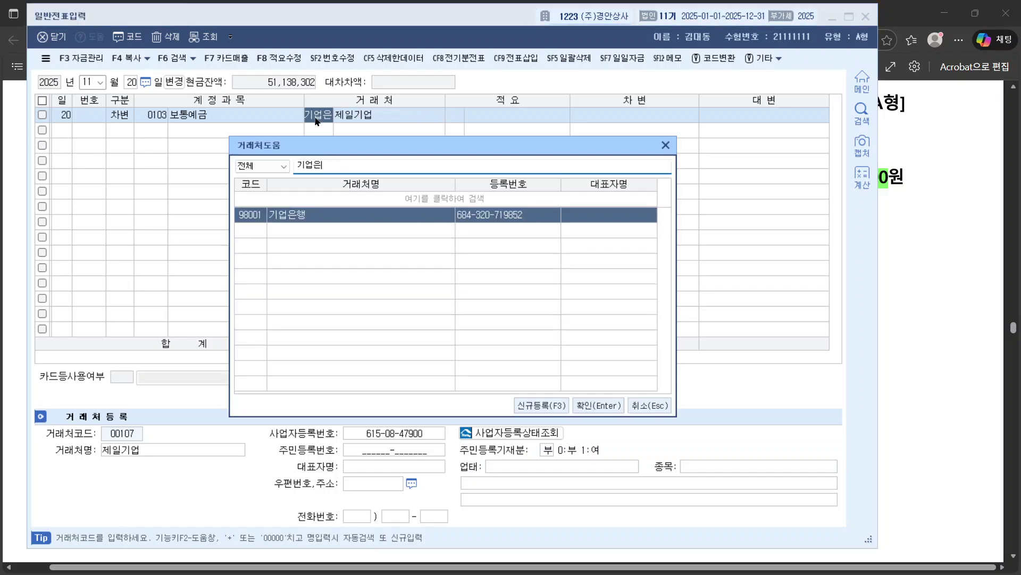
key("Return")
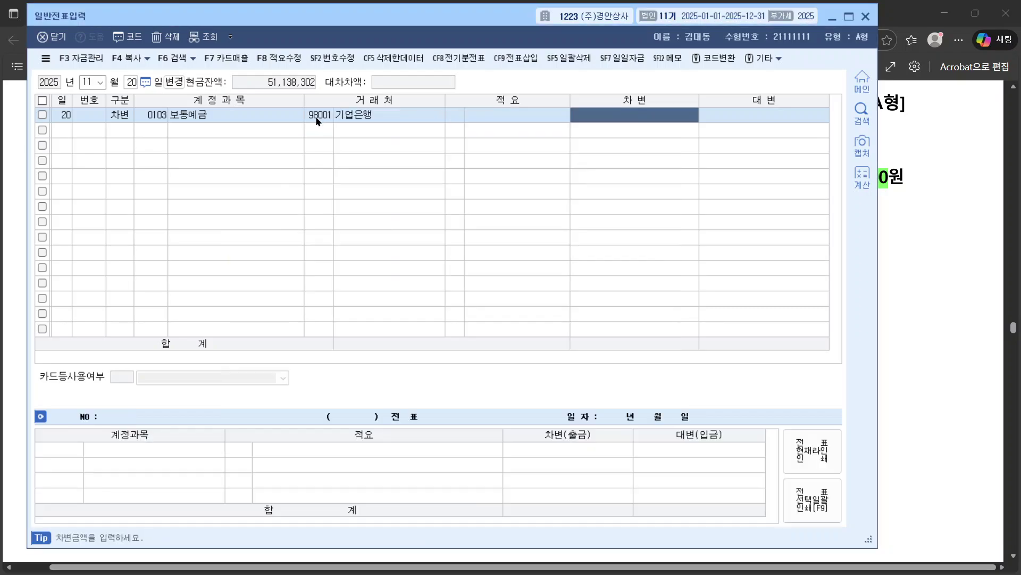
Step: Dismiss the debit cell's action list and close the Windows calculator
right_click(586, 109)
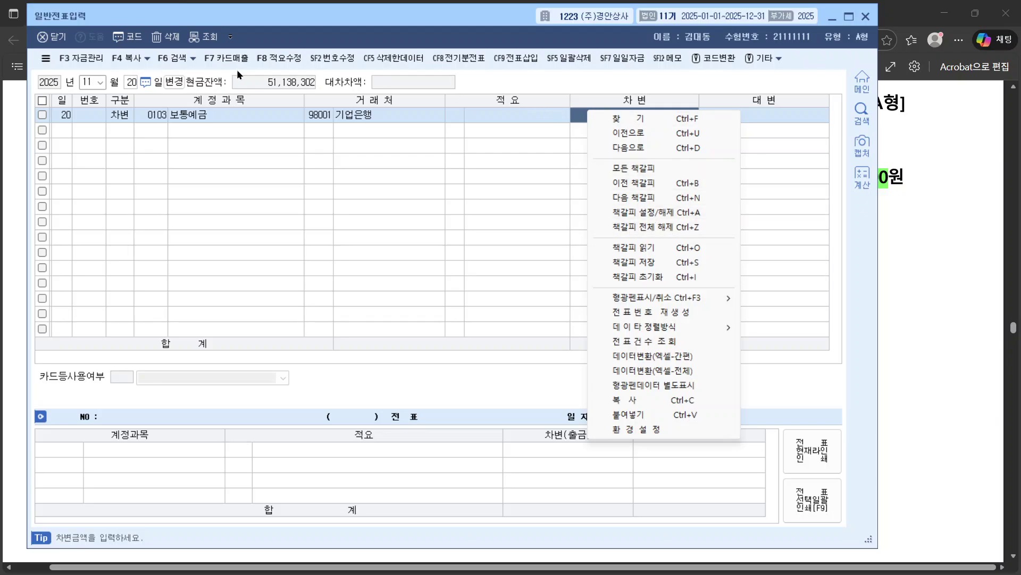
left_click(540, 349)
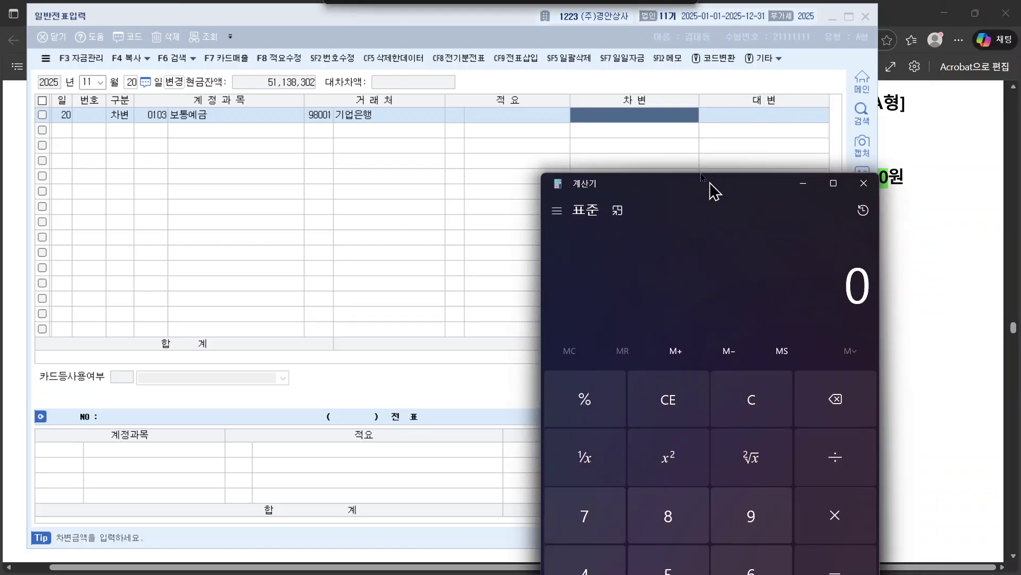
left_click_drag(714, 192, 687, 170)
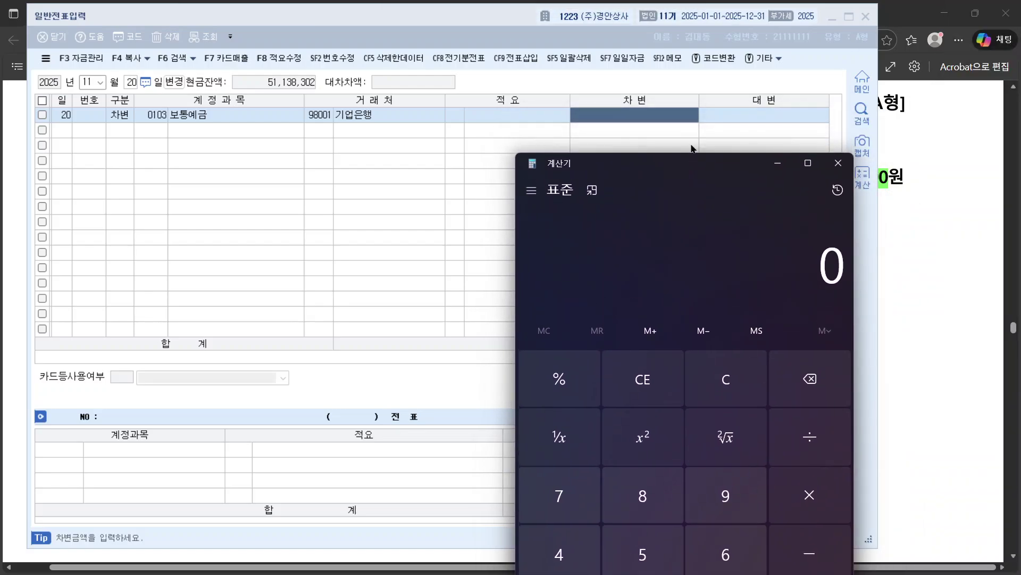
left_click(838, 163)
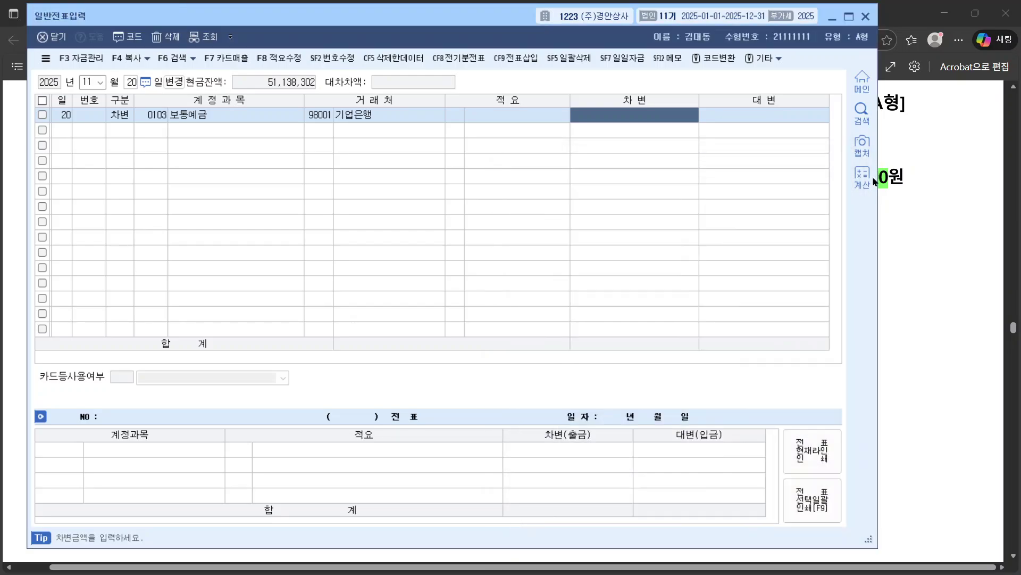
Step: Compute 5,000,000 − 75,000 in the built-in calculator and paste 4,925,000 into row 1's debit
left_click(862, 177)
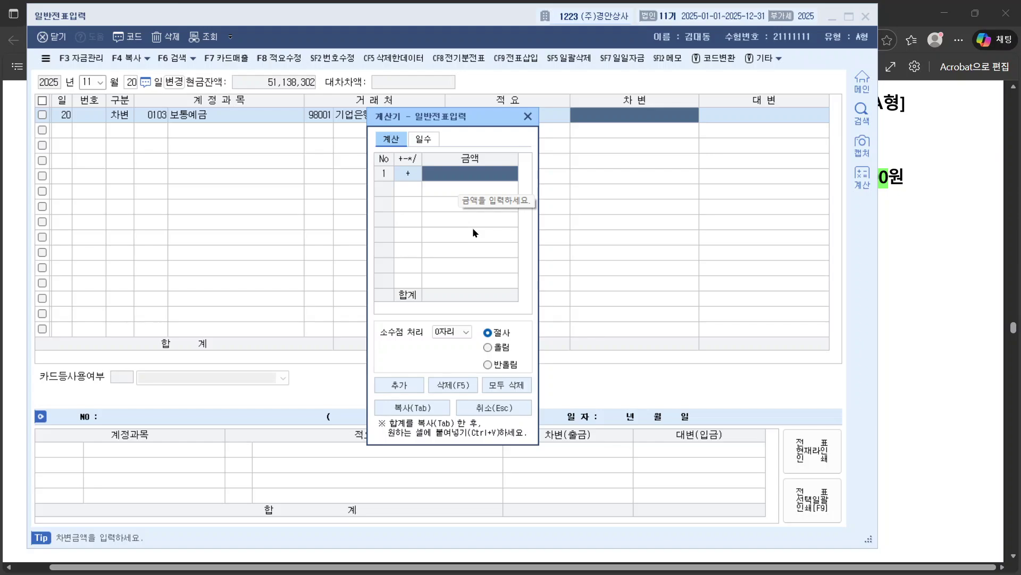
type("5000000")
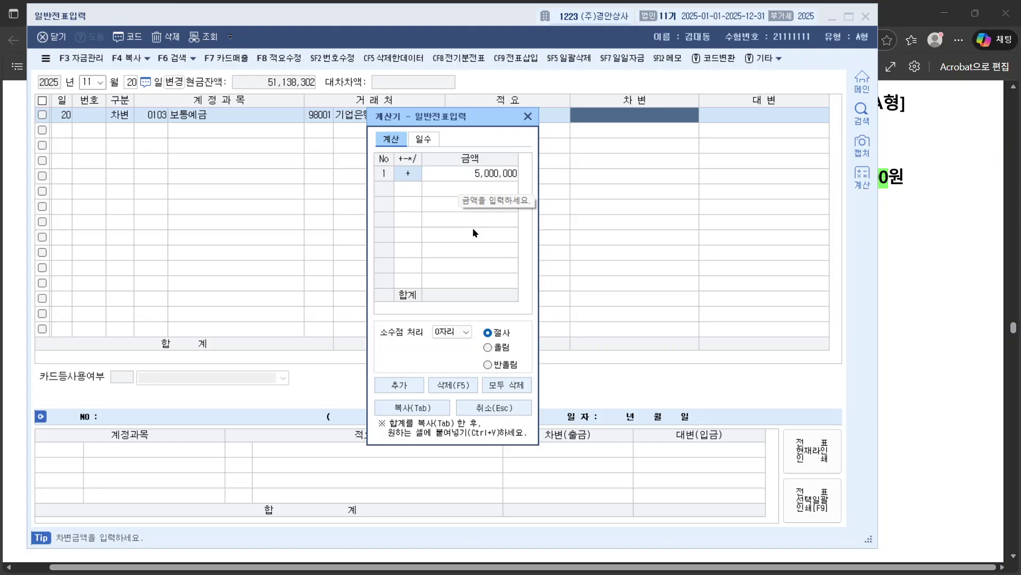
key("Return")
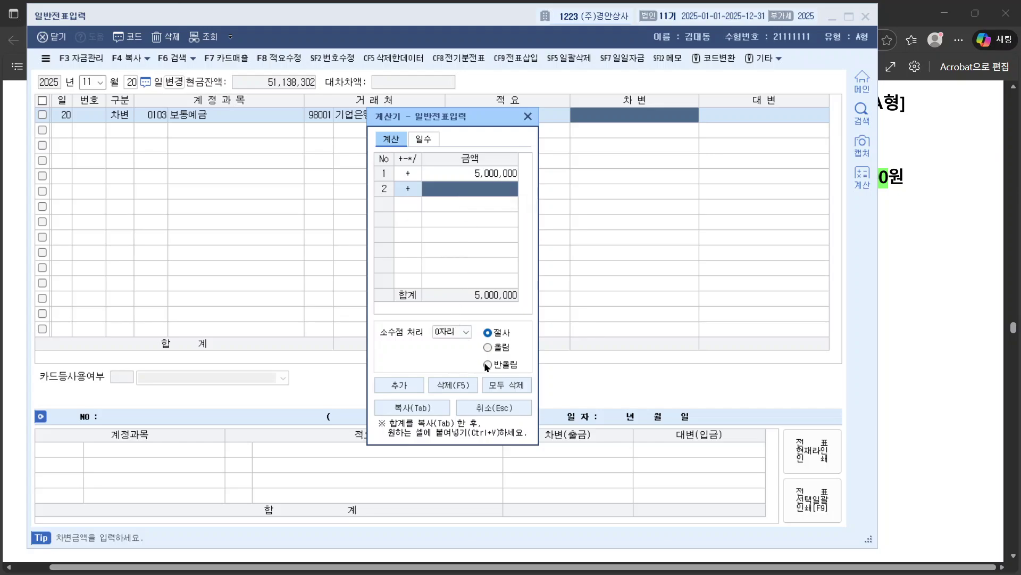
left_click(413, 190)
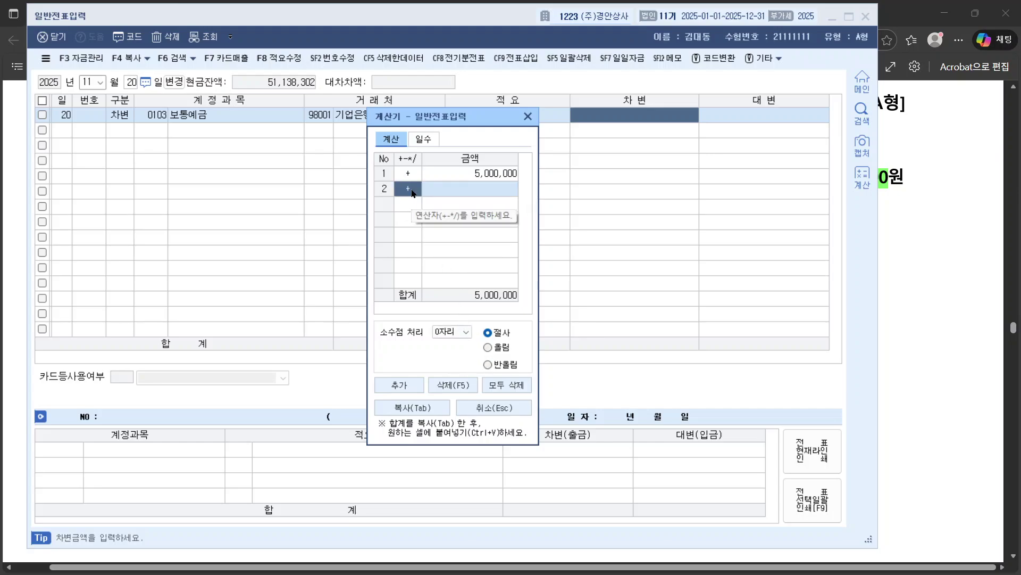
type("-")
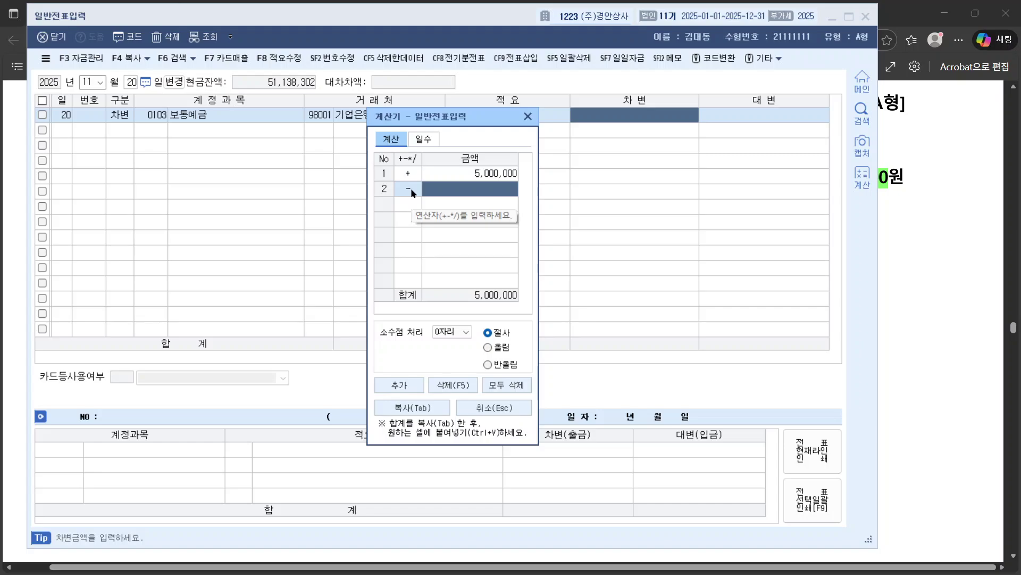
type("750000")
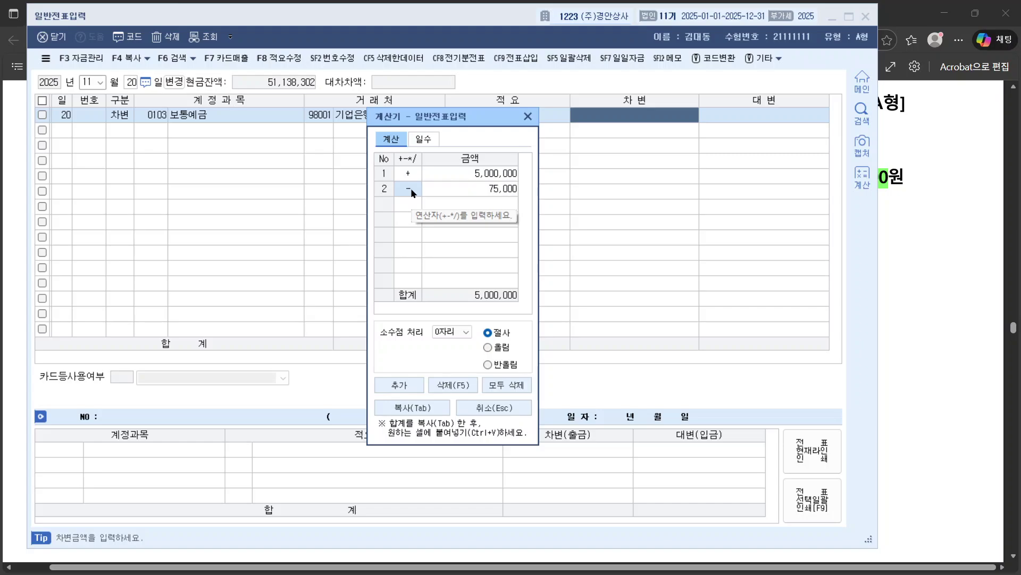
key("Return")
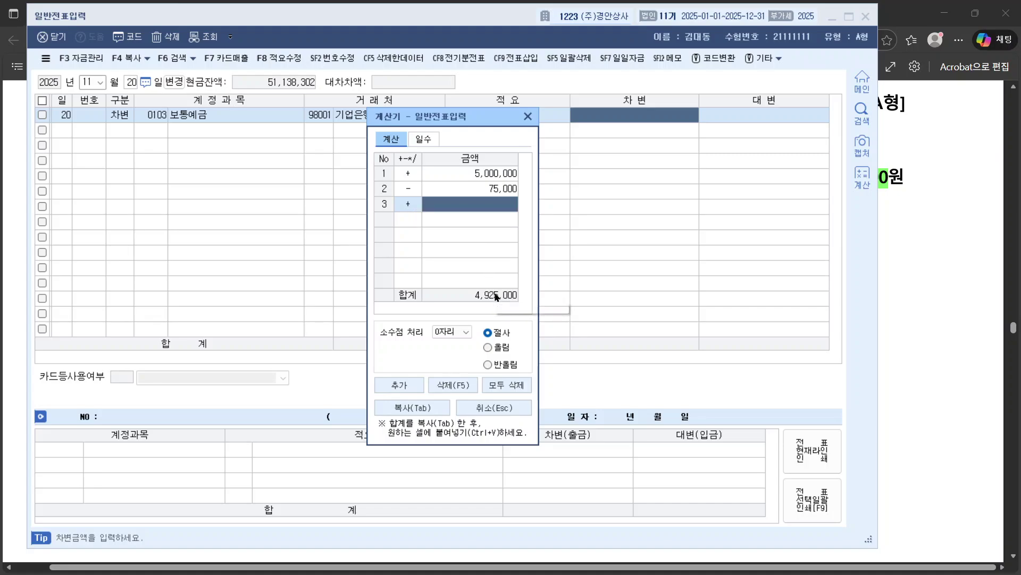
left_click(503, 297)
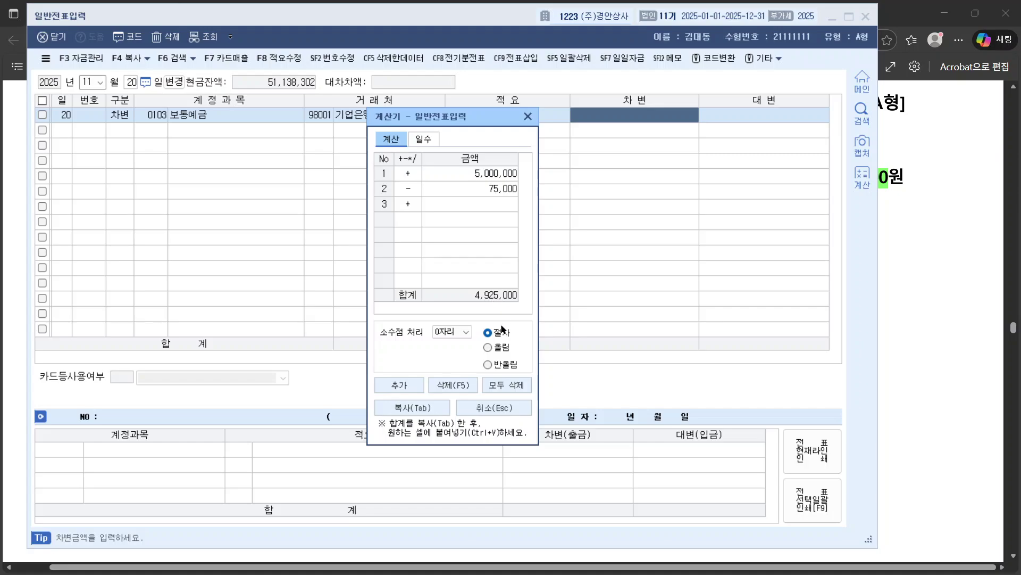
key("Tab")
left_click(582, 129)
type("4,925,000")
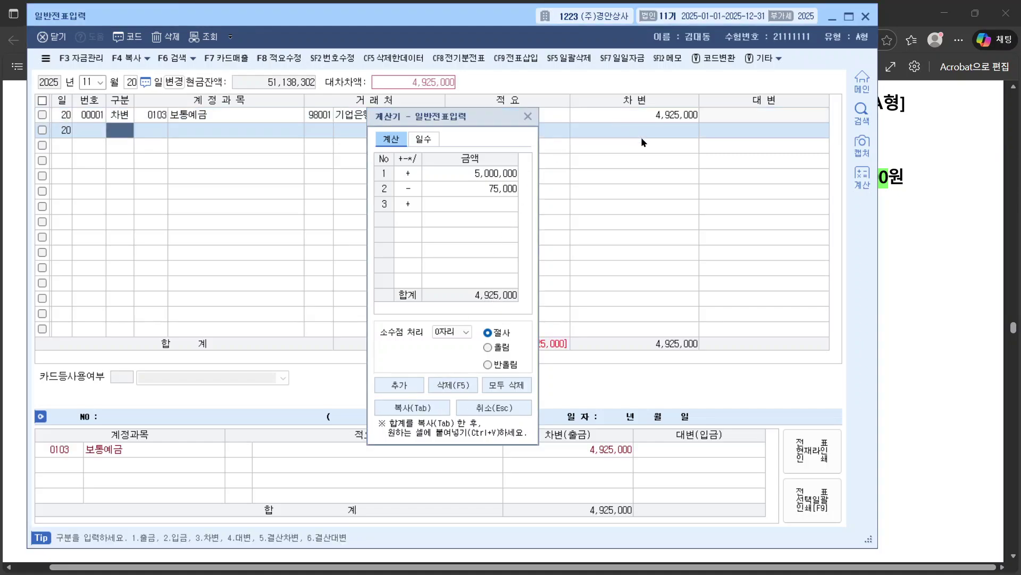
left_click(527, 116)
Step: Add row 2 as a 75,000 debit to 0956 매출채권처분손실, correcting the mistaken 외상매출금 account
left_click(657, 115)
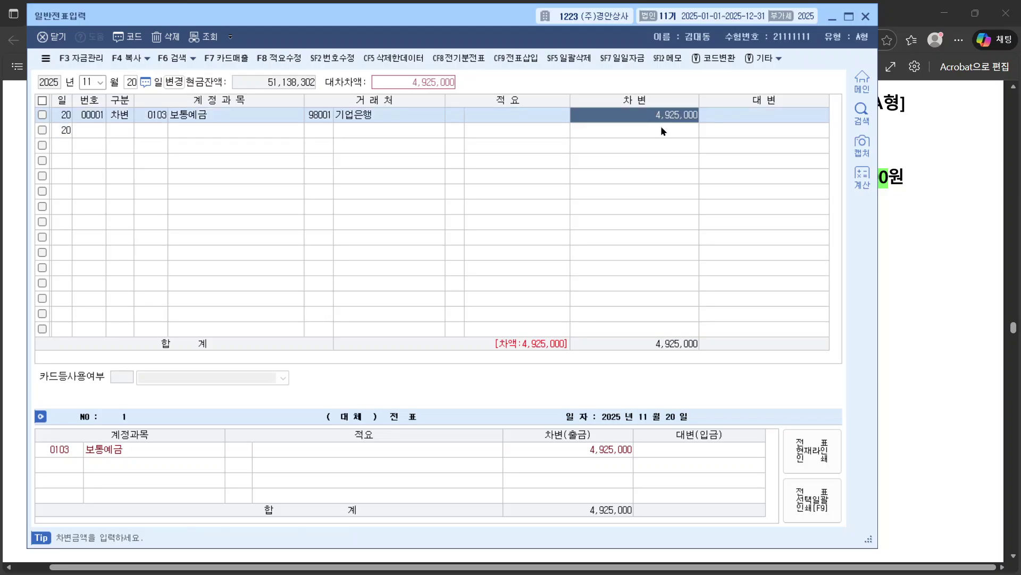
left_click(117, 131)
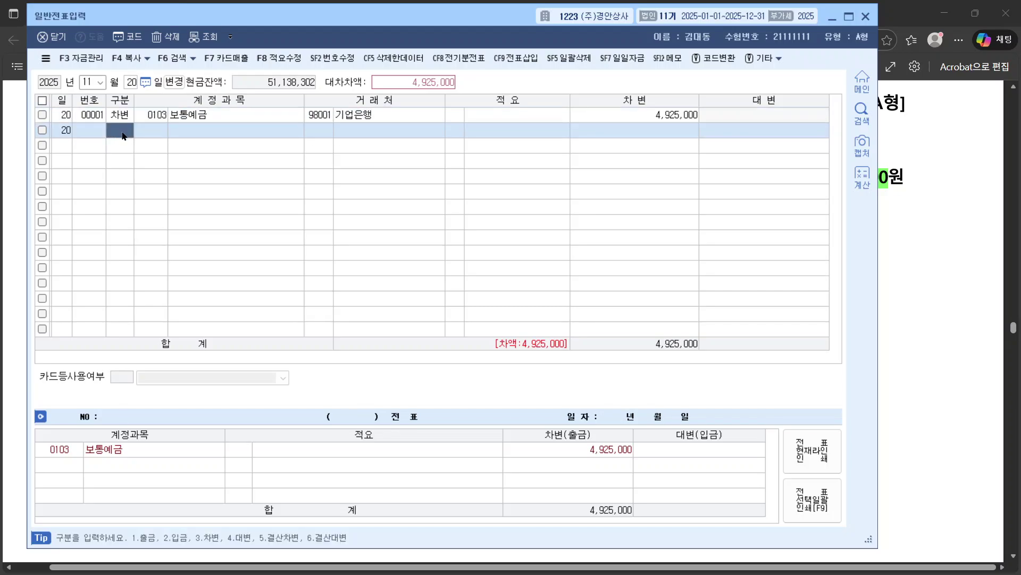
type("3")
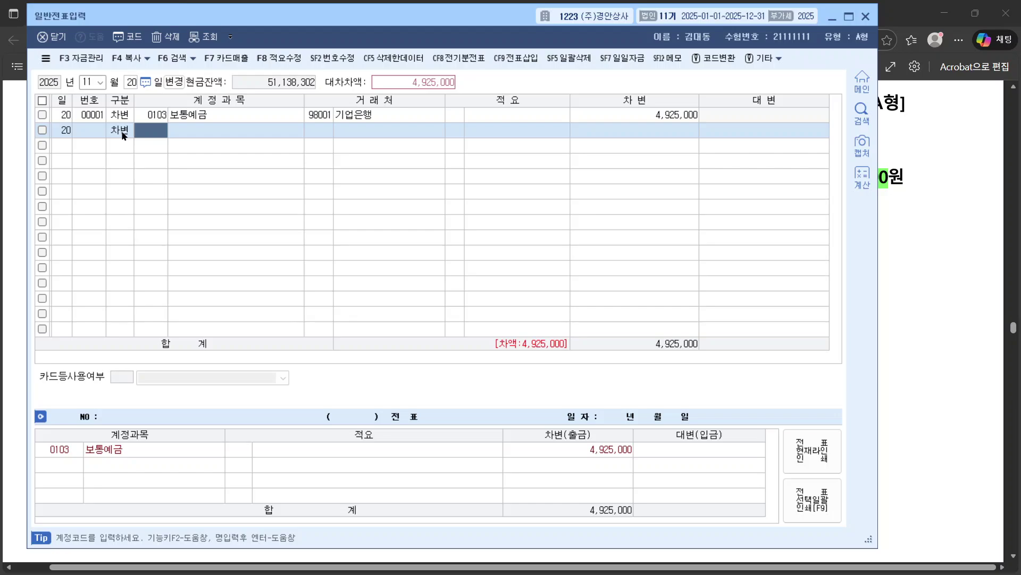
type("매출")
key("Return")
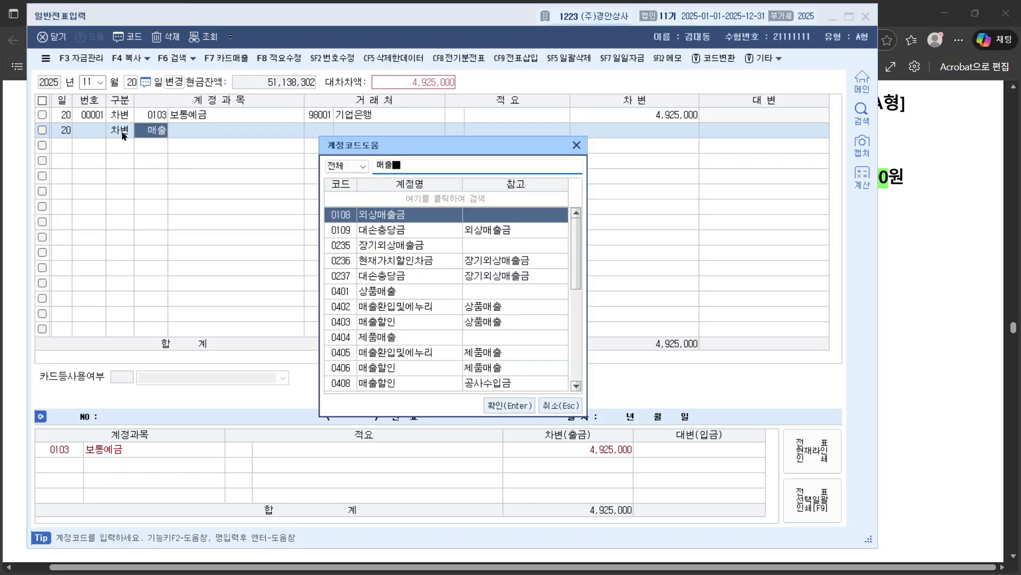
key("Return")
left_click(122, 135)
key("Return")
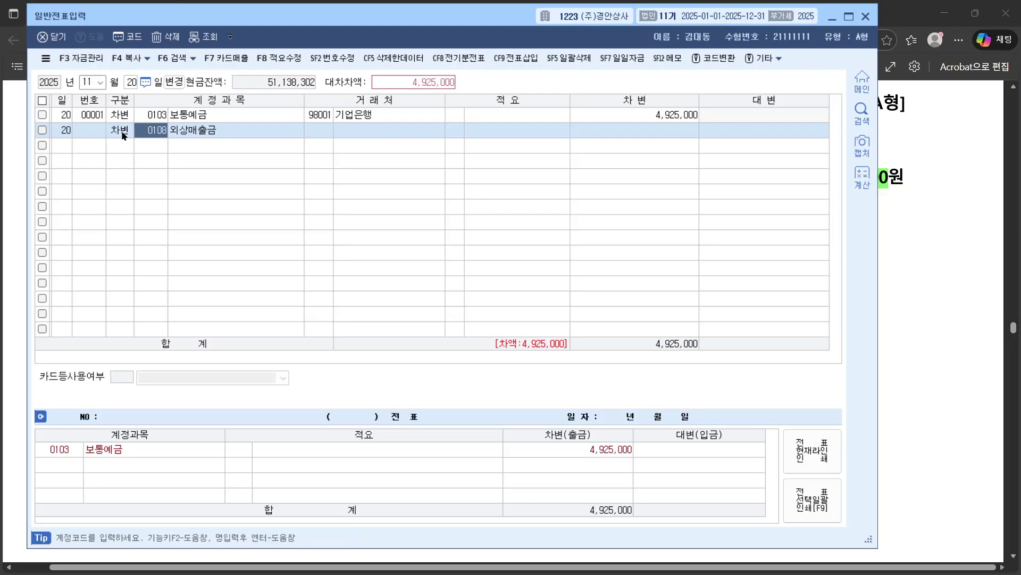
type("처분ㅅㅗㄴ")
key("Return")
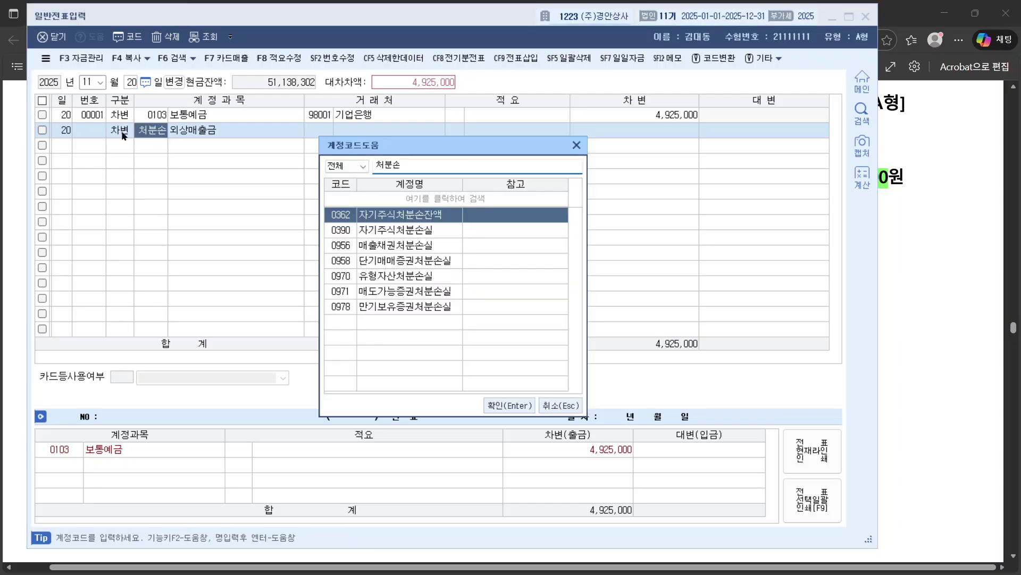
key("Down")
key("Down")
key("Down")
key("Up")
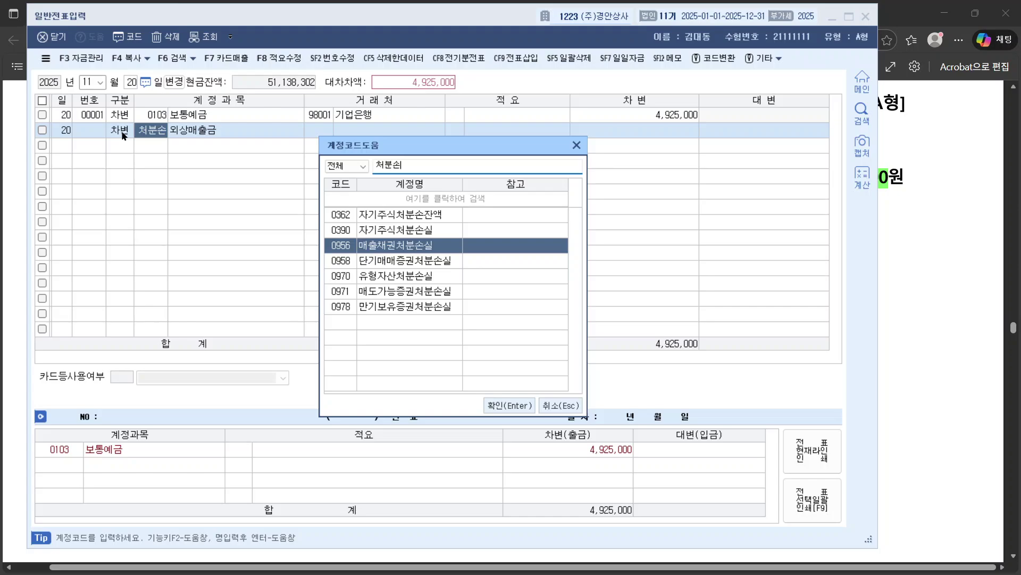
key("Return")
key("Return")
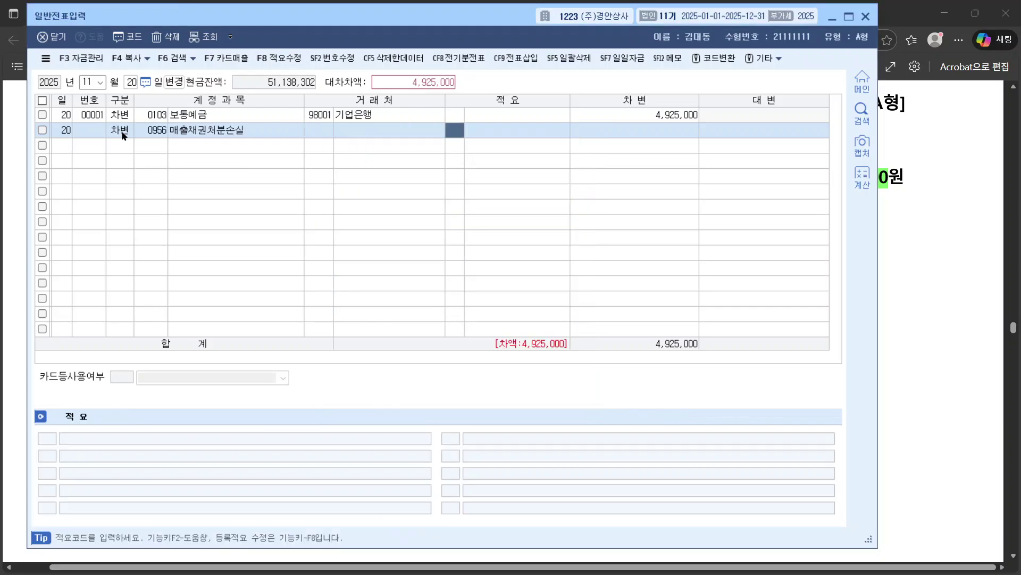
key("Return")
type("75")
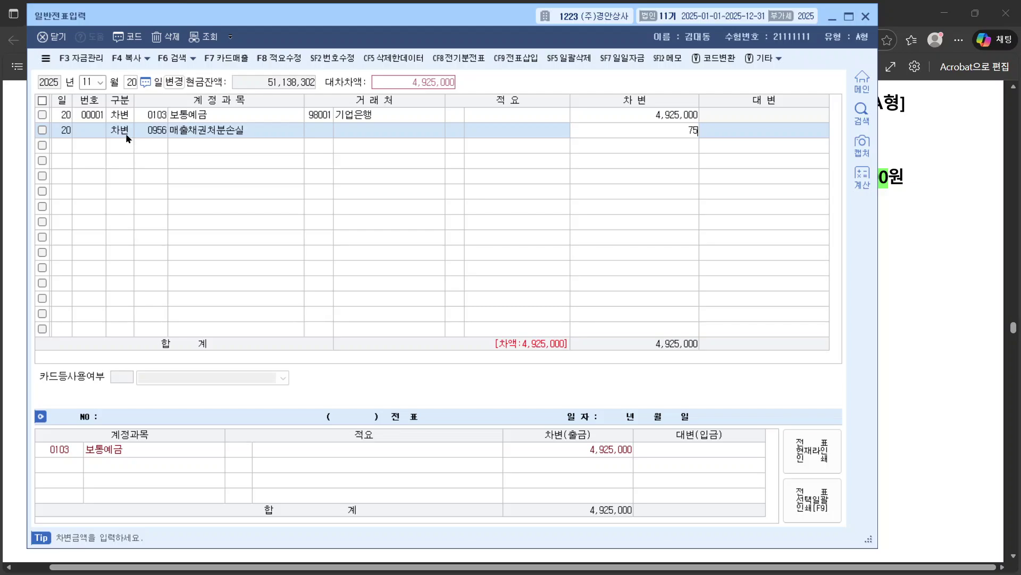
type(",000")
key("Return")
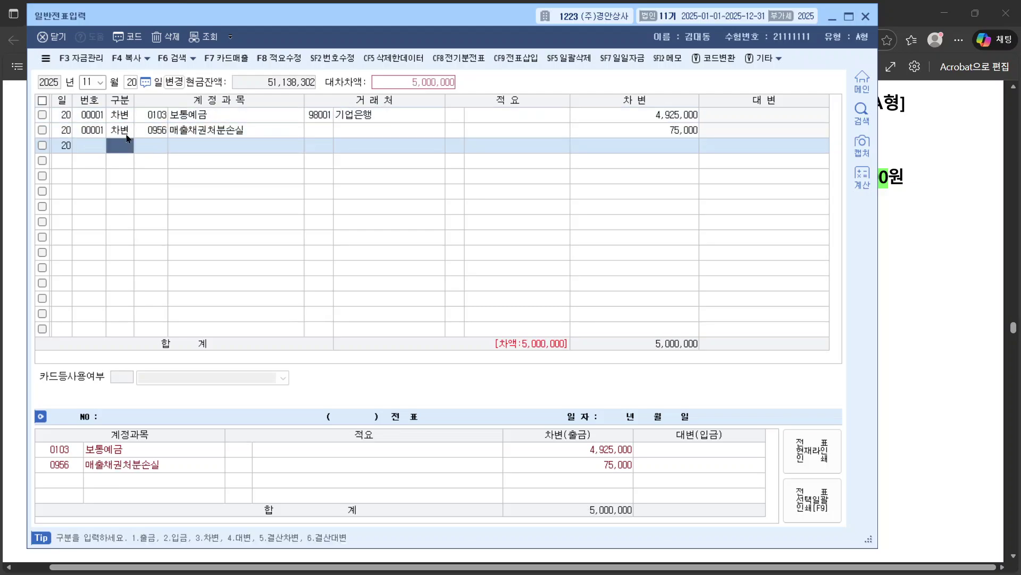
Step: Add row 3 as a 5,000,000 credit to 0110 받을어음
type("4")
key("Return")
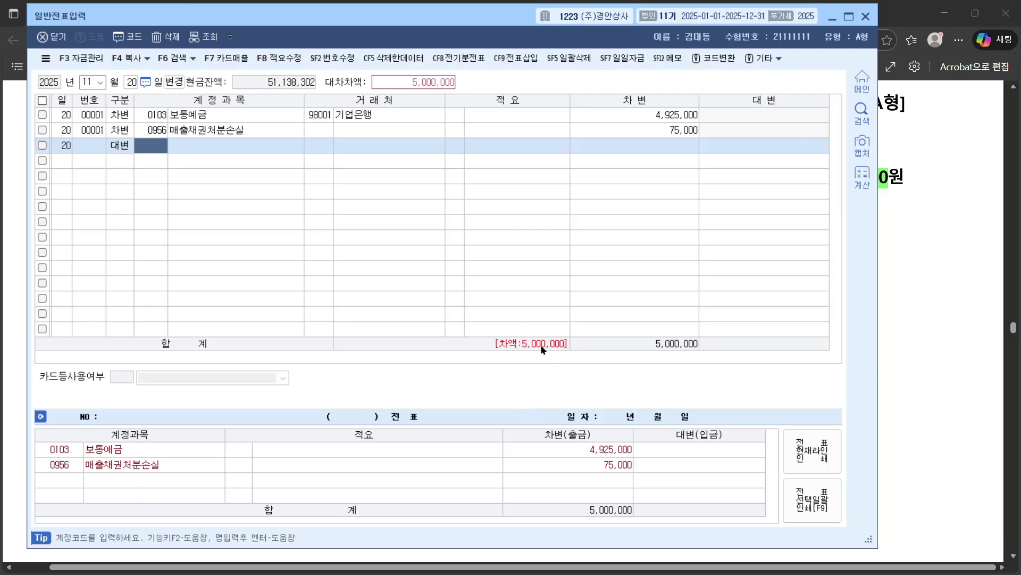
type("뱀을")
key("Return")
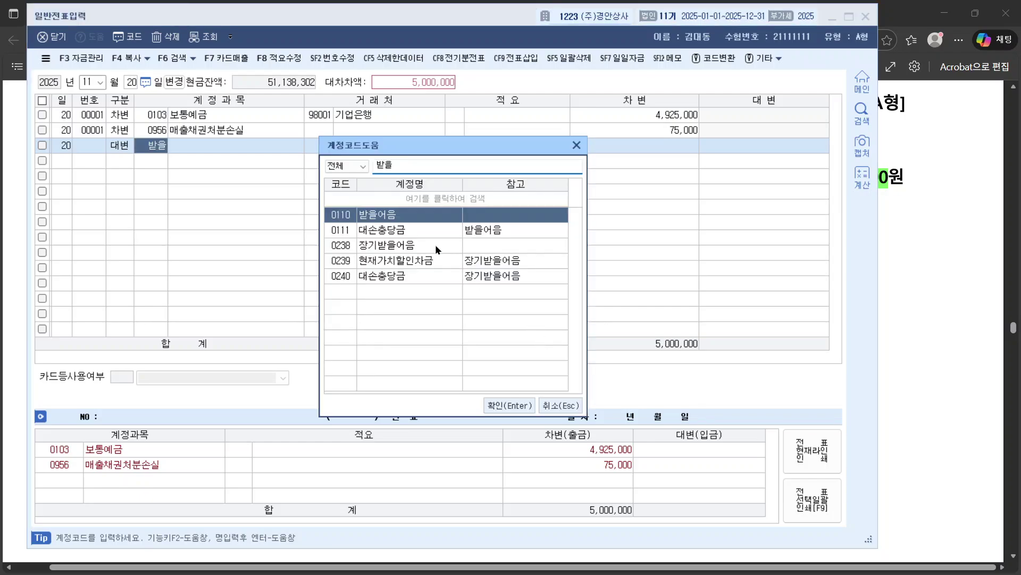
double_click(400, 217)
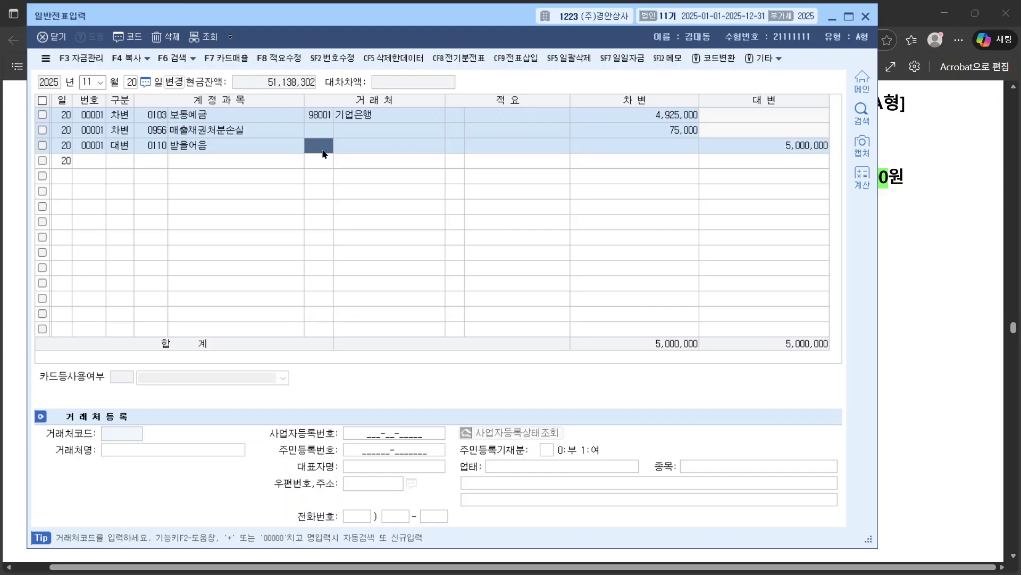
Step: Assign trading partner (주)아름전자 to the 받을어음 credit line
type("아름")
key("Return")
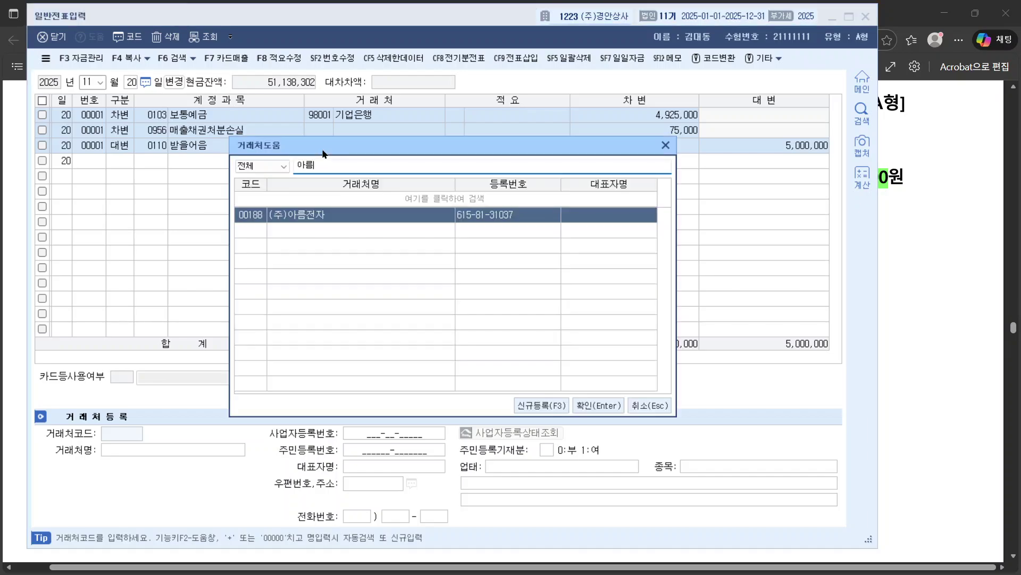
key("Return")
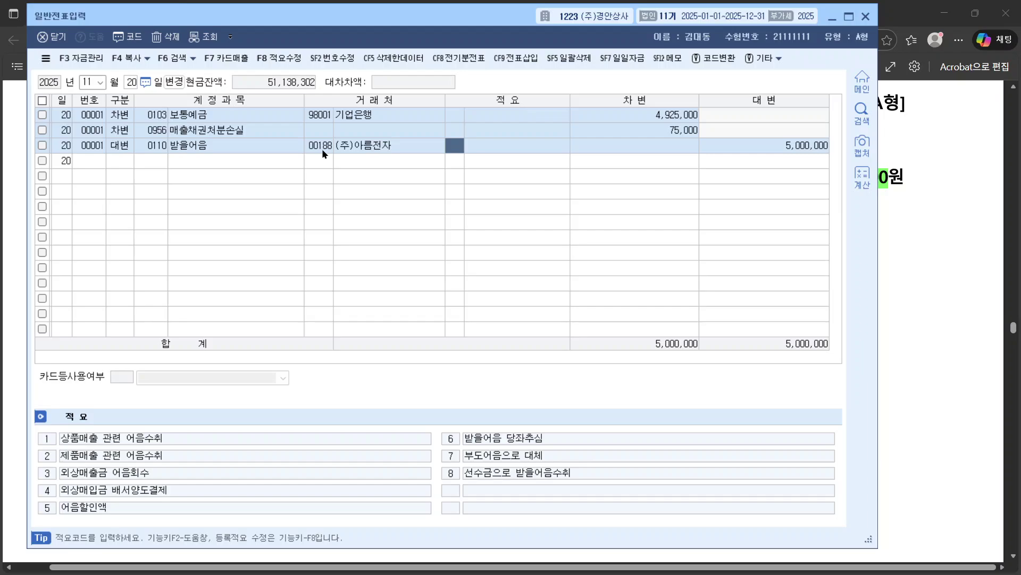
key("Return")
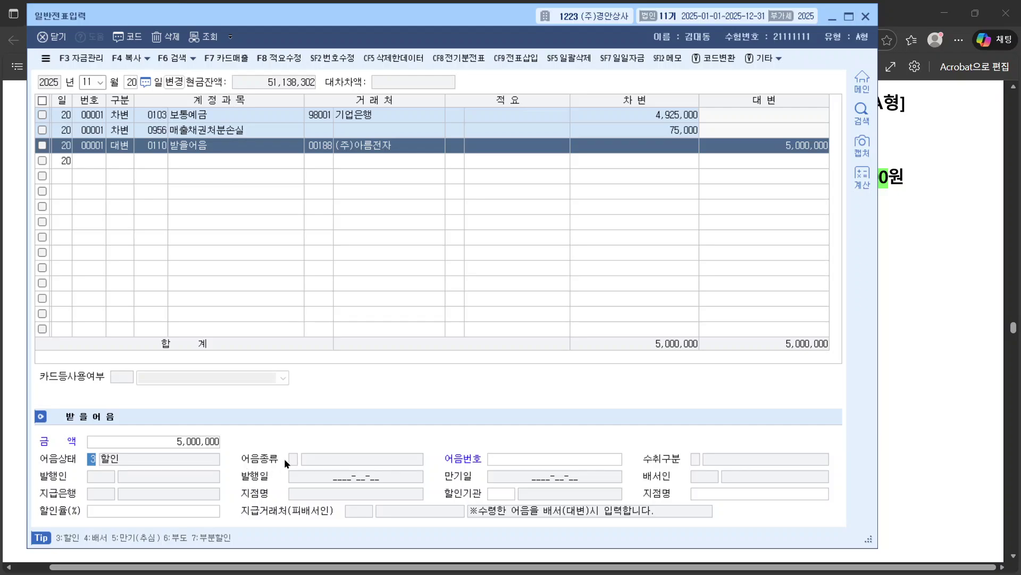
Step: Check the note details and the line's description, type and customer, then close the general journal
left_click(490, 458)
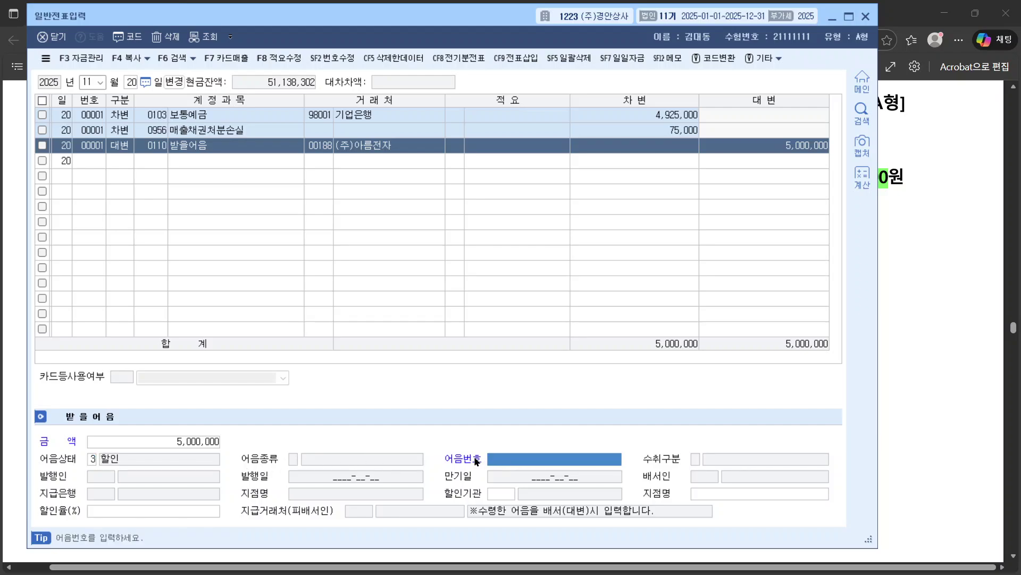
key("F2")
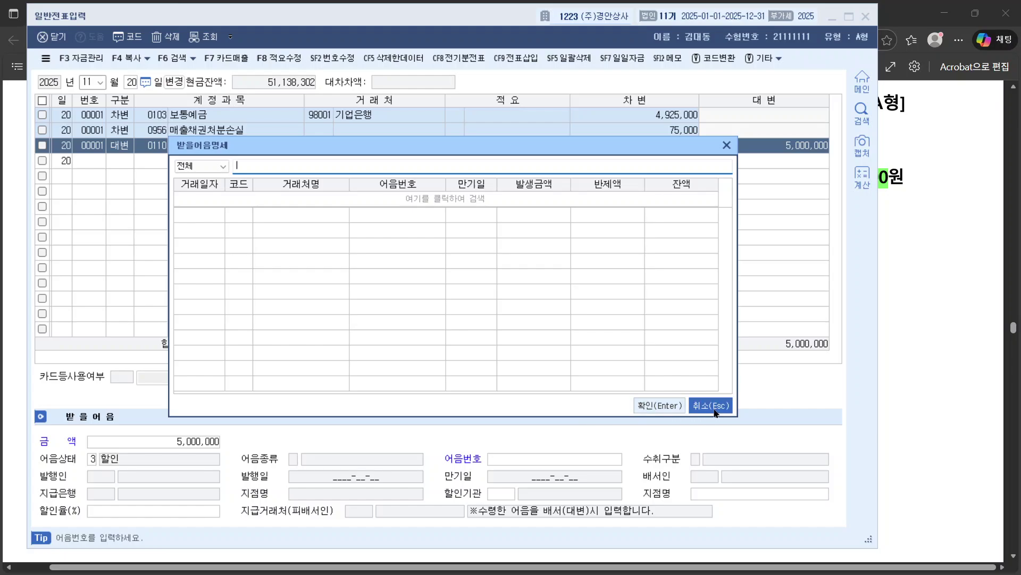
left_click(715, 412)
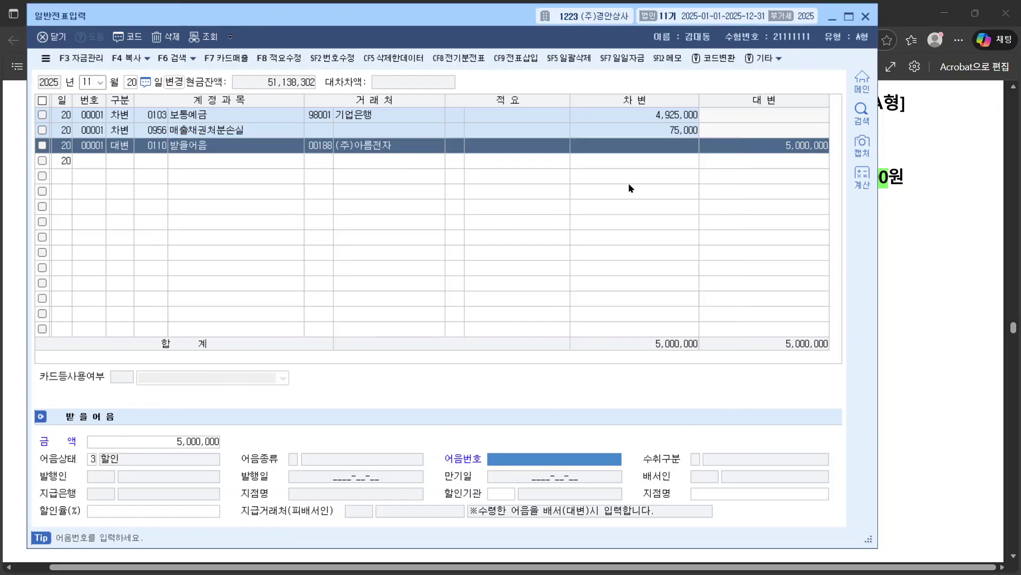
left_click(493, 149)
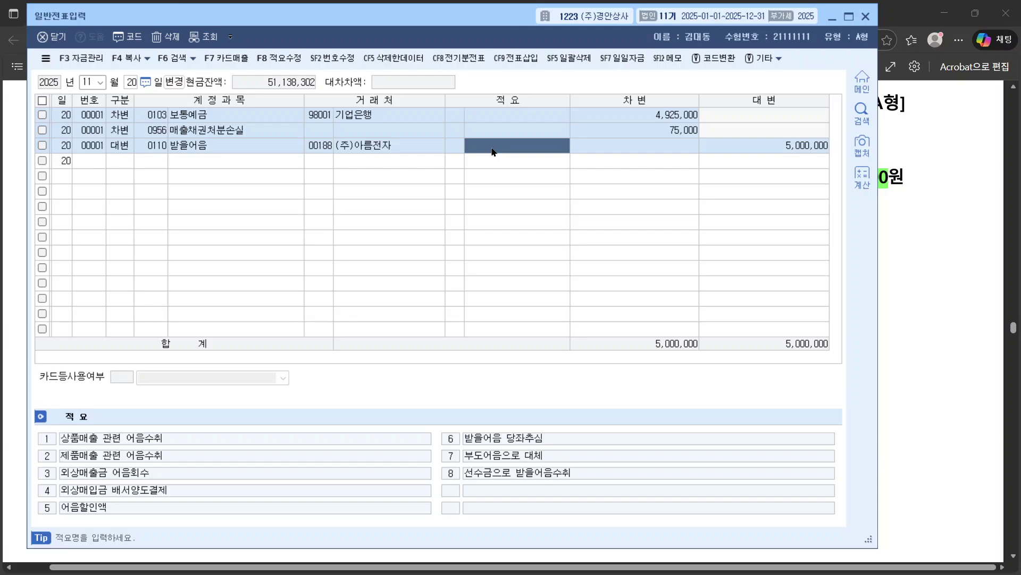
left_click(204, 149)
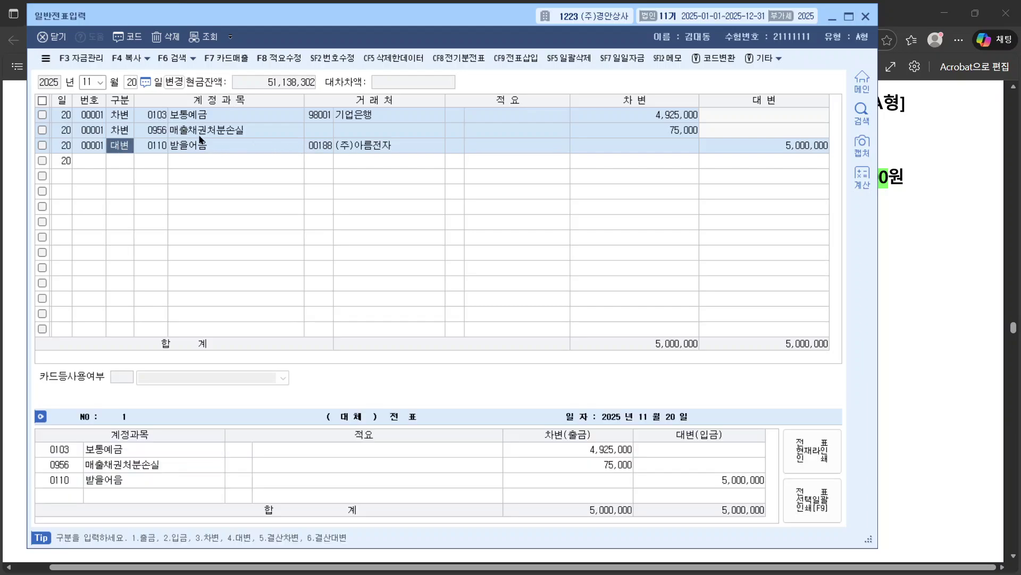
left_click(309, 145)
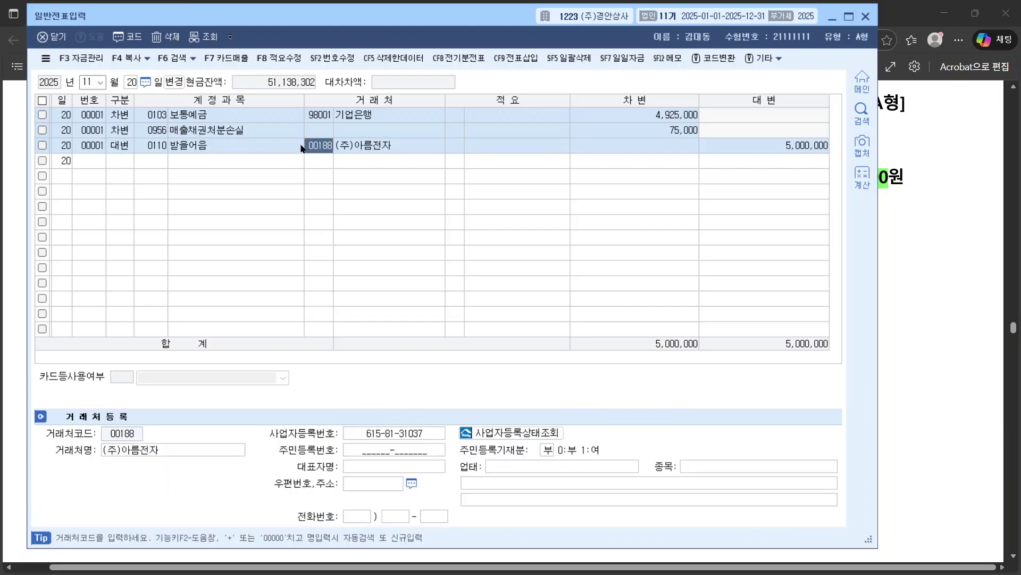
left_click(866, 18)
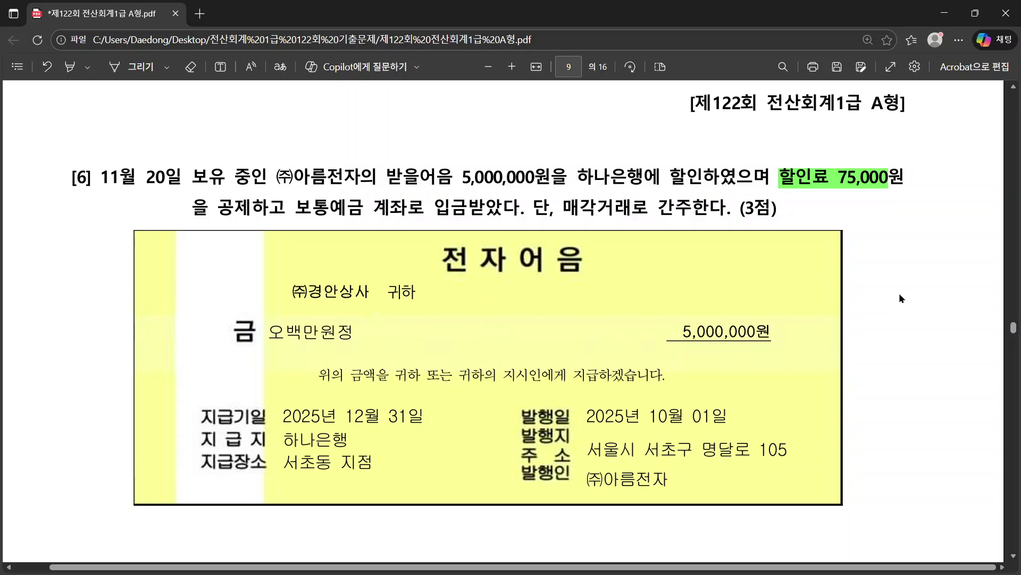
Step: Scroll the exam PDF to 문제3 question [1], then return to KcLep's journal window
scroll(899, 297, "down", 10)
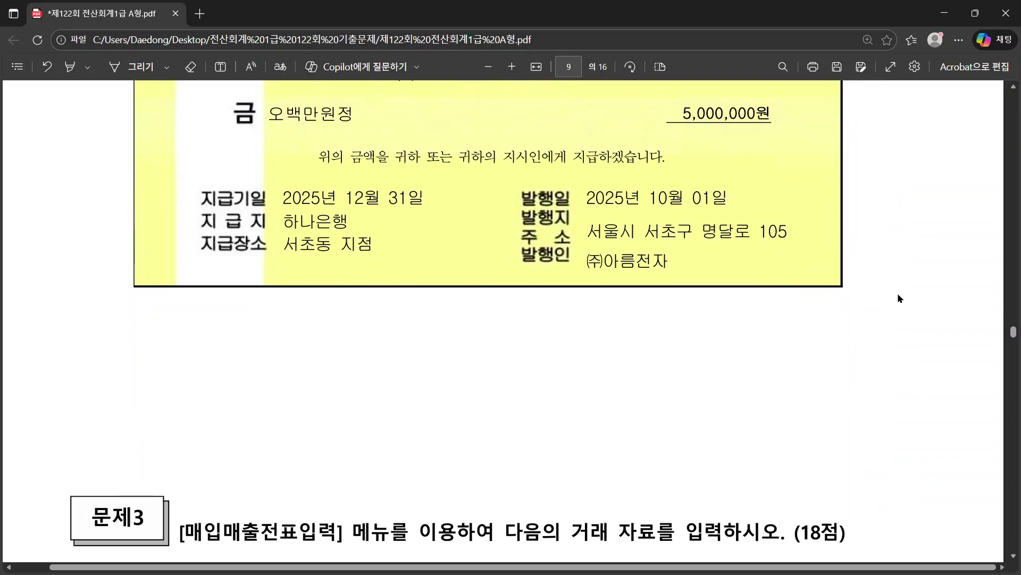
scroll(899, 296, "down", 1)
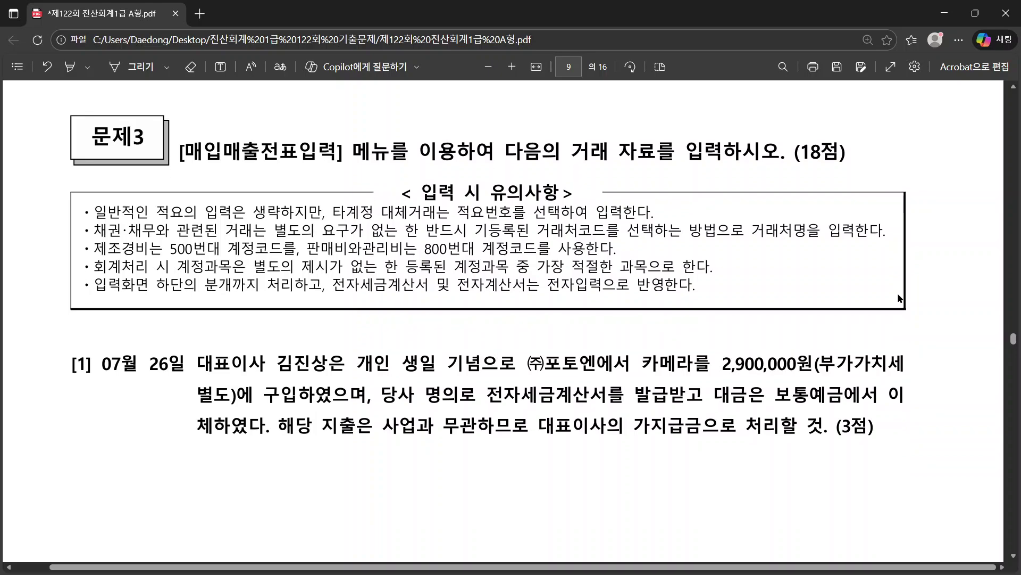
left_click_drag(182, 158, 356, 165)
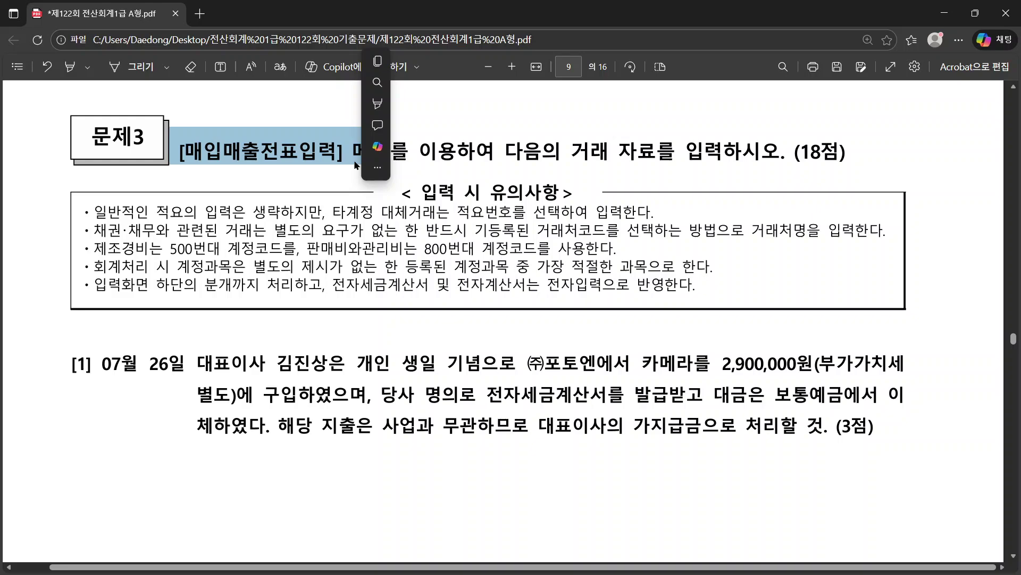
left_click(355, 165)
scroll(324, 159, "down", 1)
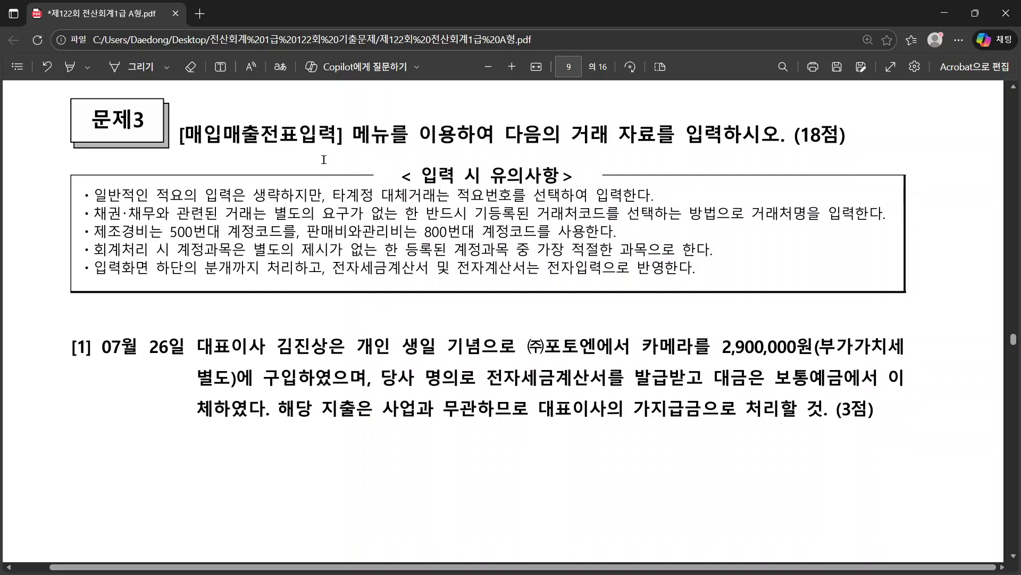
scroll(323, 160, "down", 2)
left_click_drag(94, 233, 217, 234)
key("alt+Tab")
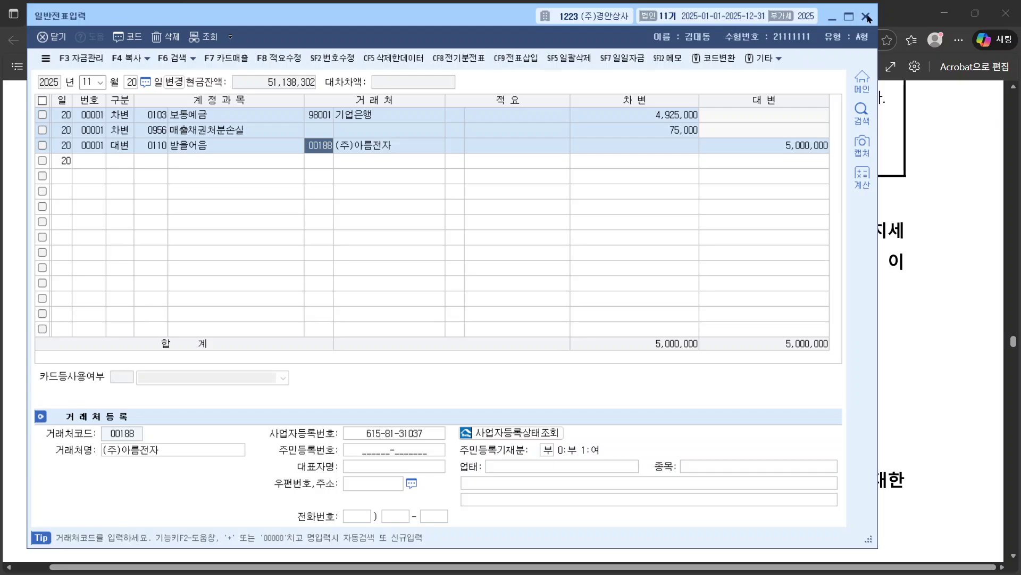
Step: Minimize the journal, open 매입매출전표입력 from the 회계관리 menu, and return to the exam PDF
left_click(866, 16)
key("alt+Tab")
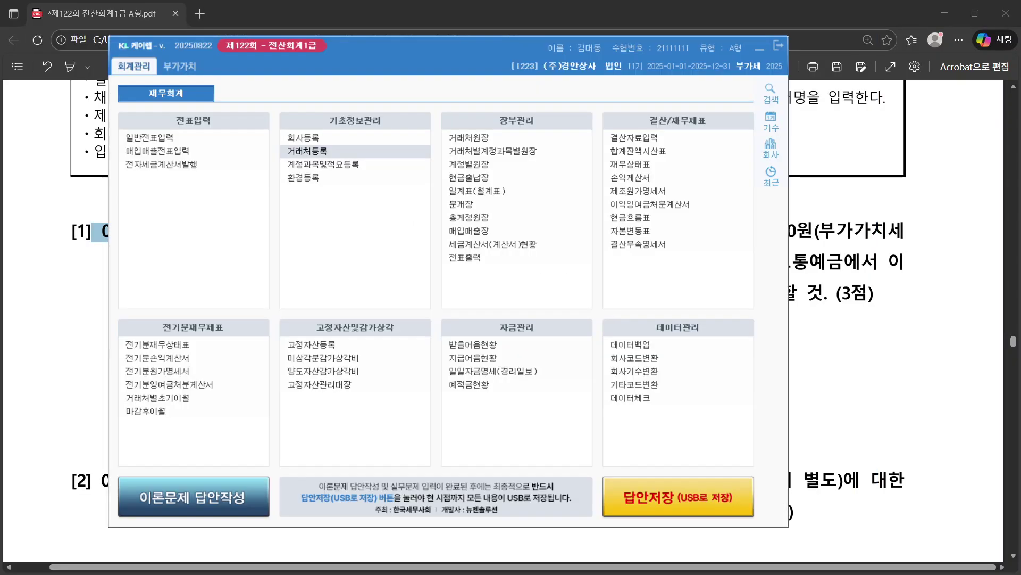
left_click(154, 153)
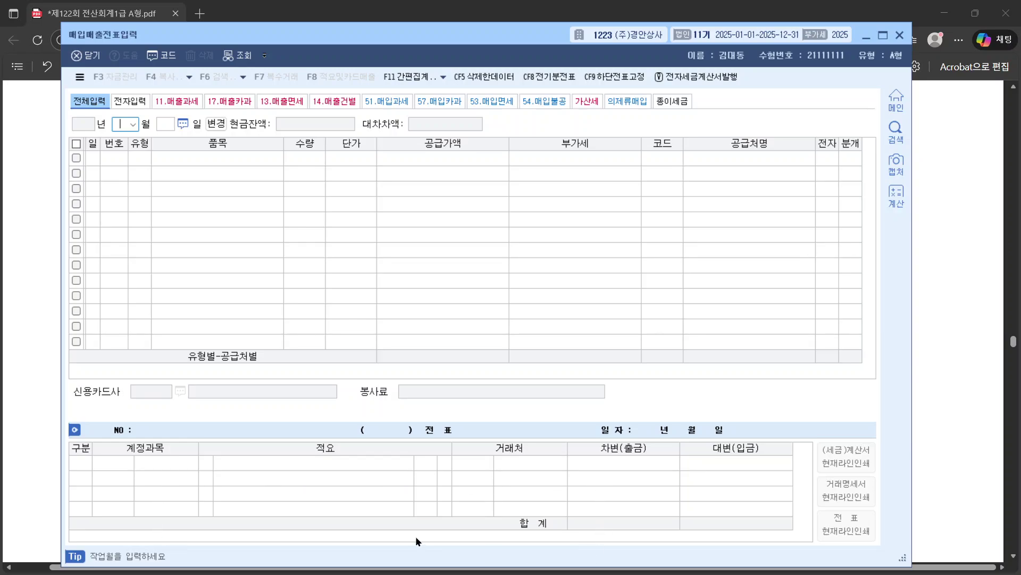
key("alt+Tab")
left_click(939, 260)
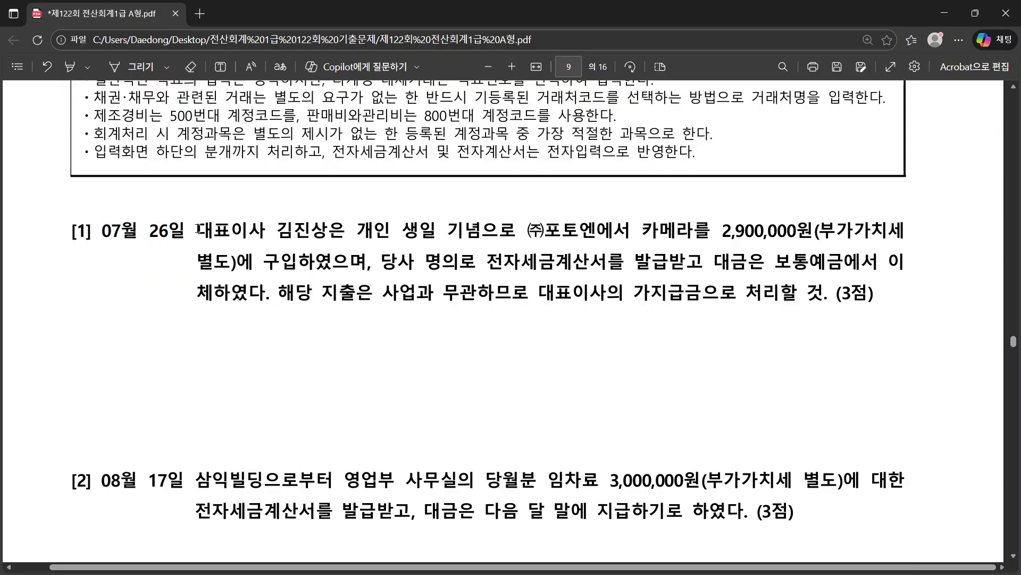
Step: Review question [1]: a personal, non-business 2,900,000원 camera purchase to be booked as 가지급금
left_click_drag(198, 228, 327, 232)
right_click(327, 232)
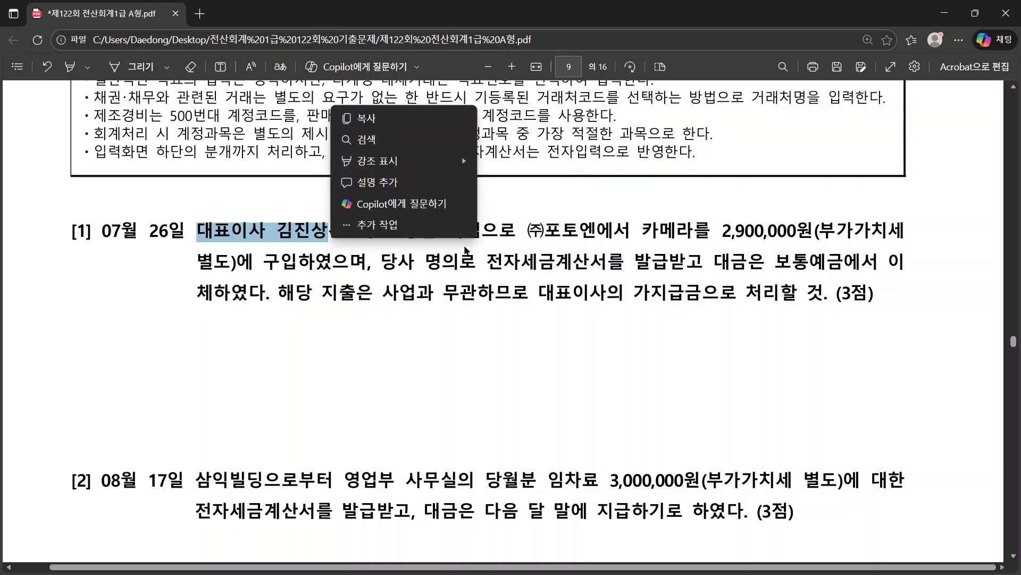
left_click(620, 282)
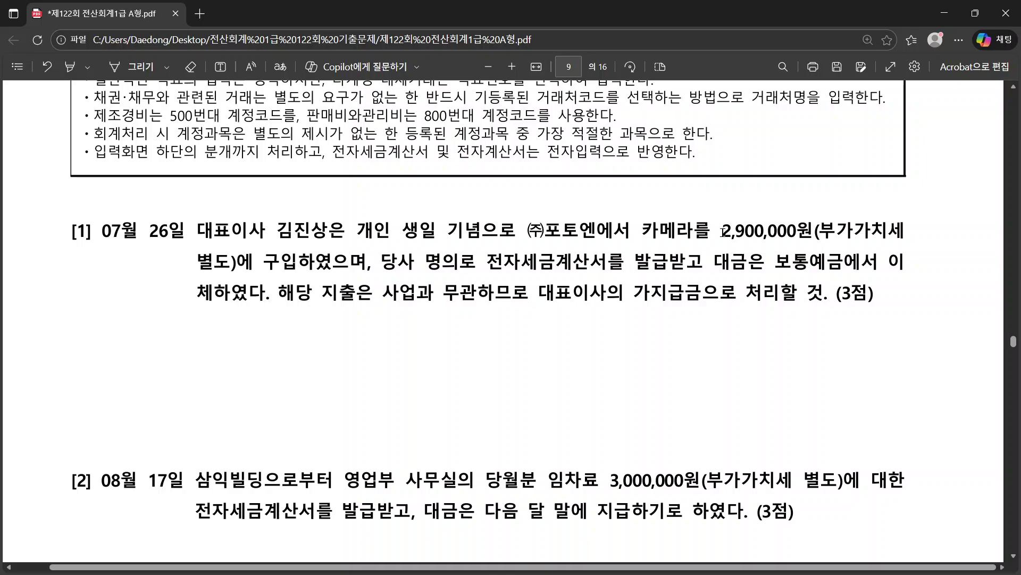
left_click_drag(724, 232, 806, 234)
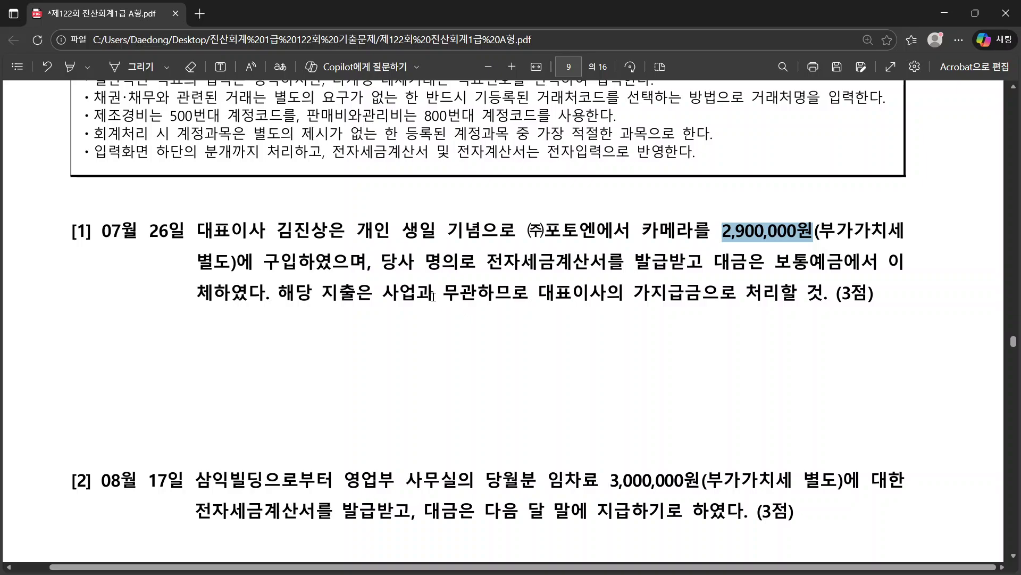
left_click_drag(340, 296, 534, 294)
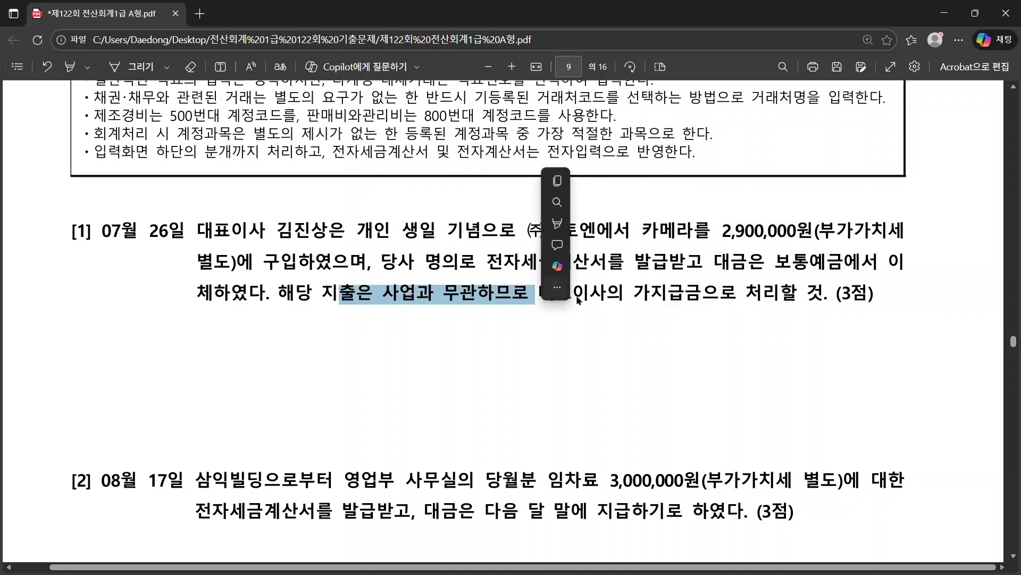
left_click(645, 302)
left_click_drag(774, 298, 775, 299)
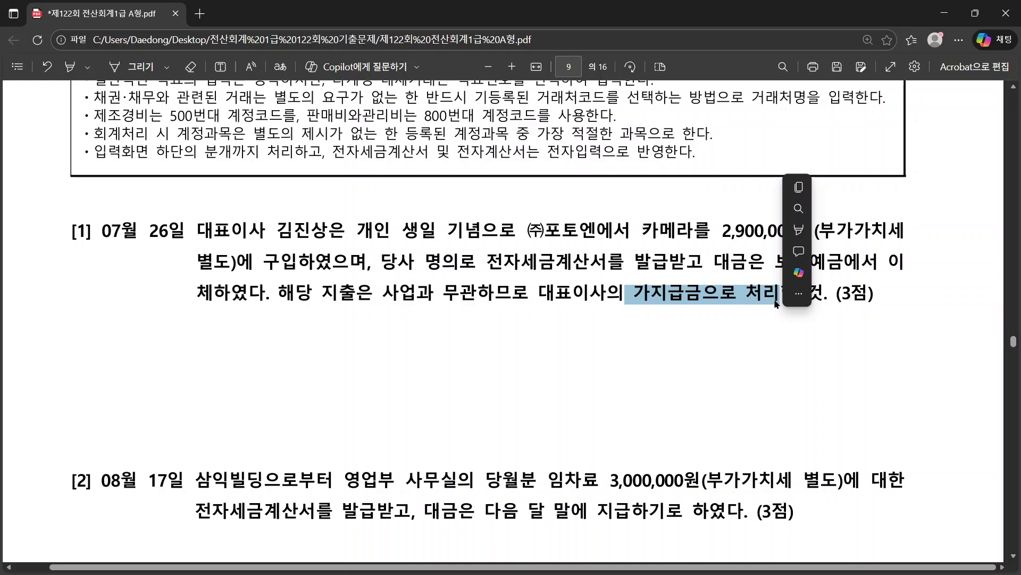
left_click_drag(276, 233, 374, 235)
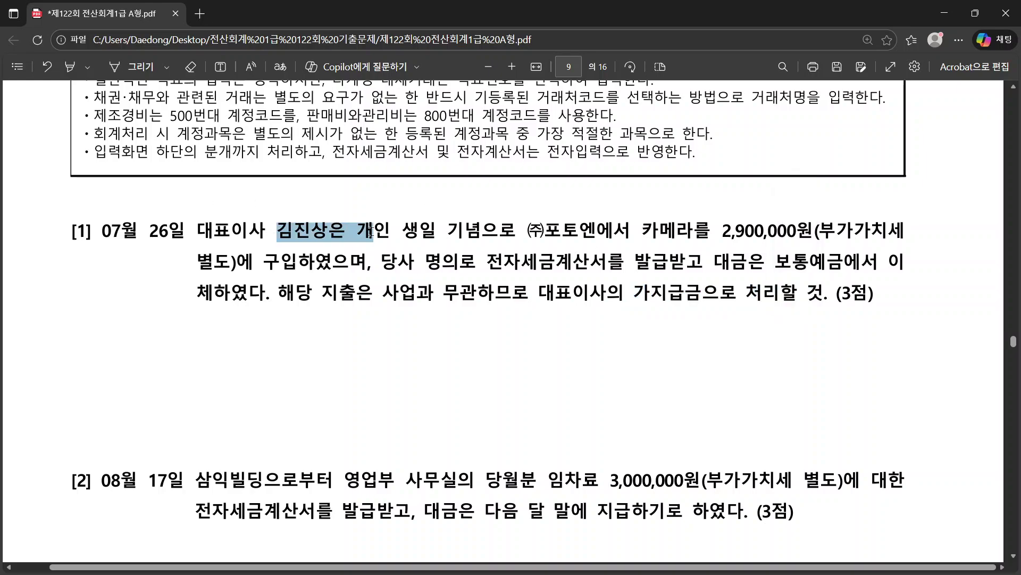
left_click(653, 301)
key("alt+Tab")
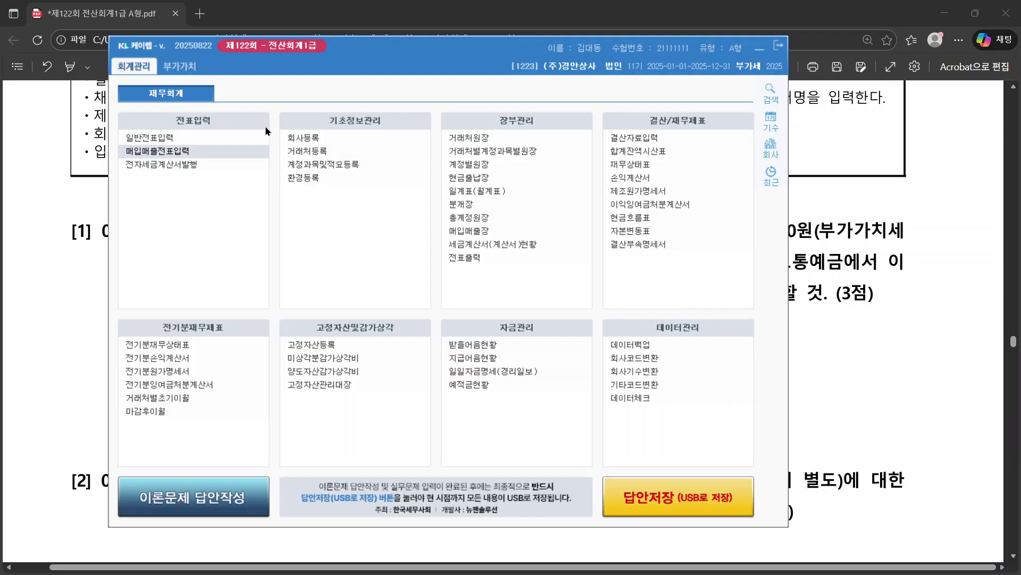
Step: Open 매입매출전표입력 and enter month 07, day 26 to start the first line
left_click(149, 154)
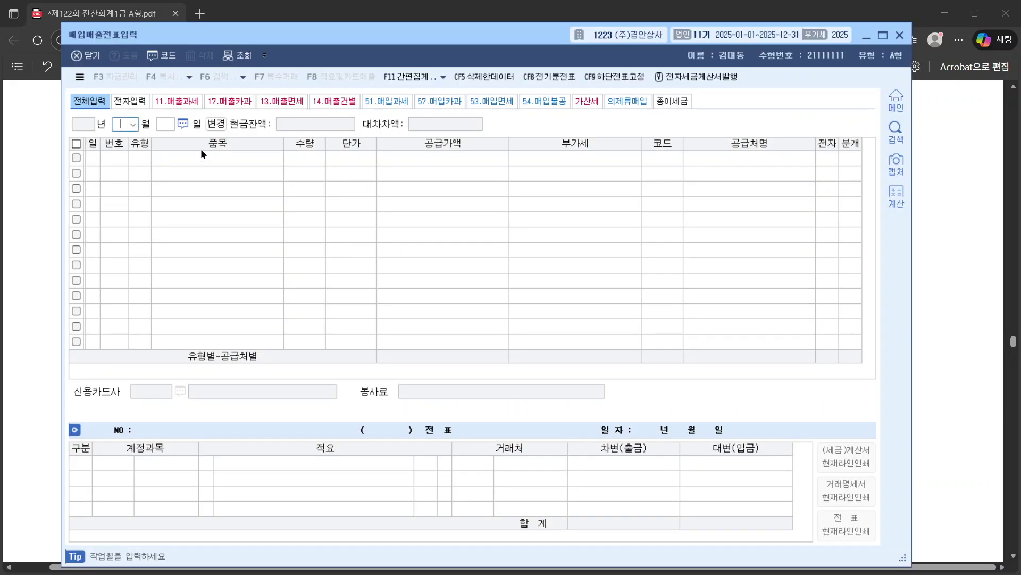
type("07")
key("Return")
type("26")
key("Return")
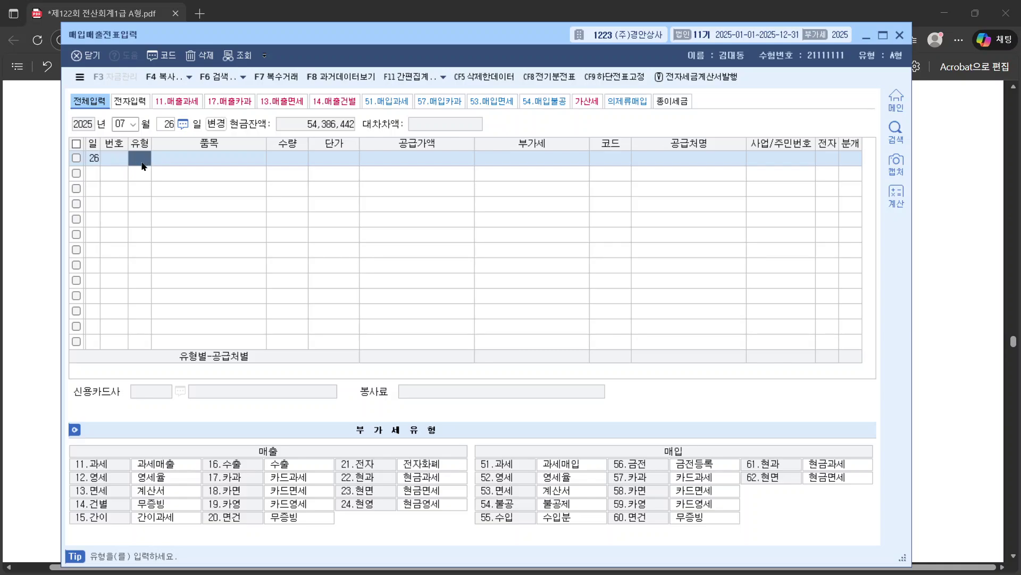
Step: Enter a type 54 불공 line for one 카메라 at a unit price of 2,900,000
type("54")
key("Return")
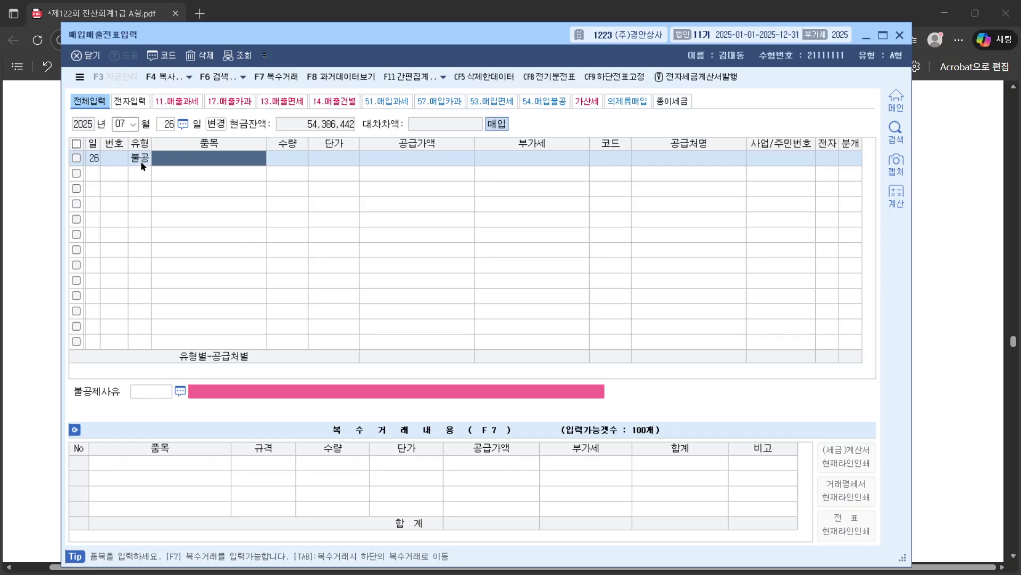
type("카")
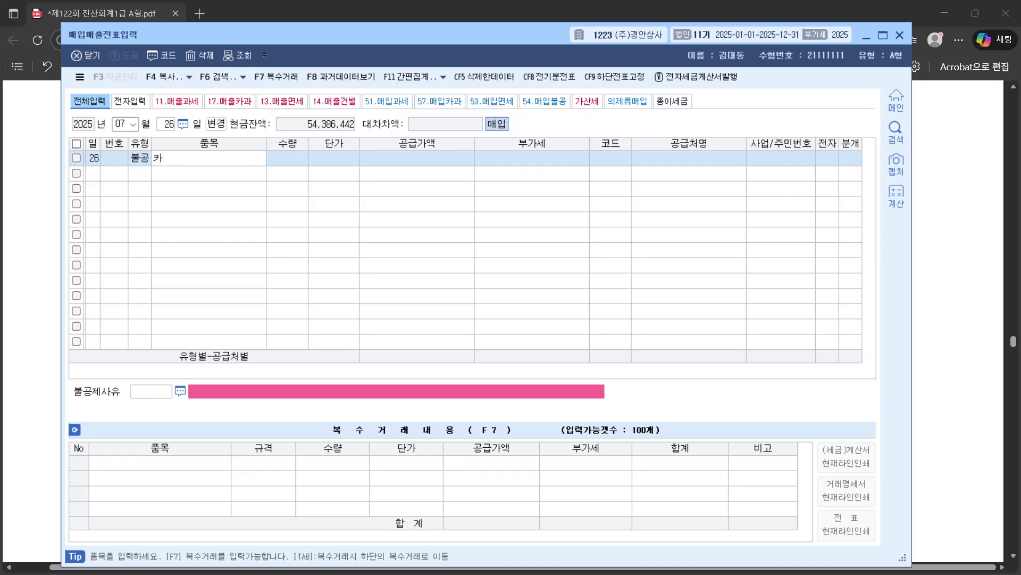
type("메라")
key("Return")
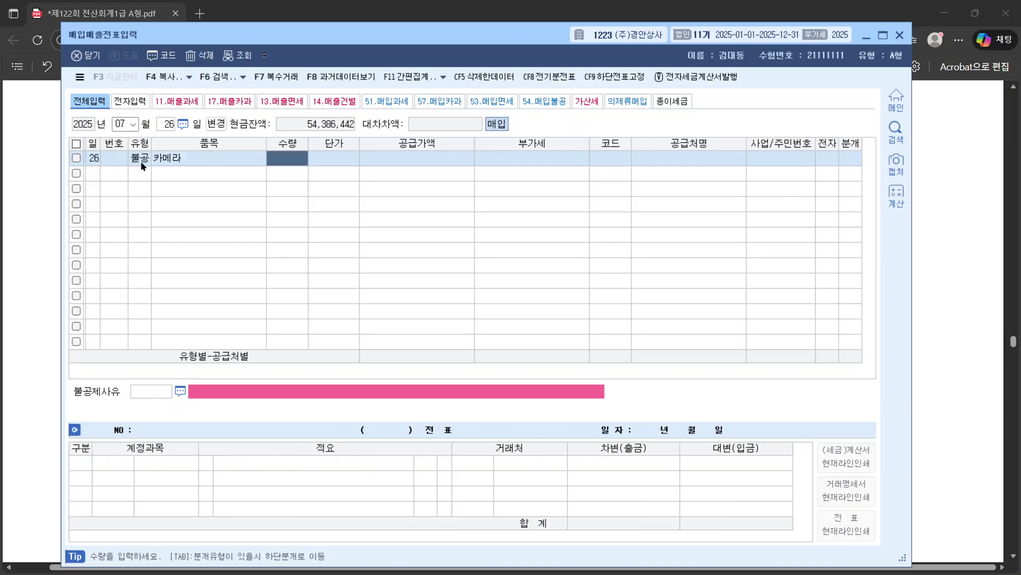
key("Return")
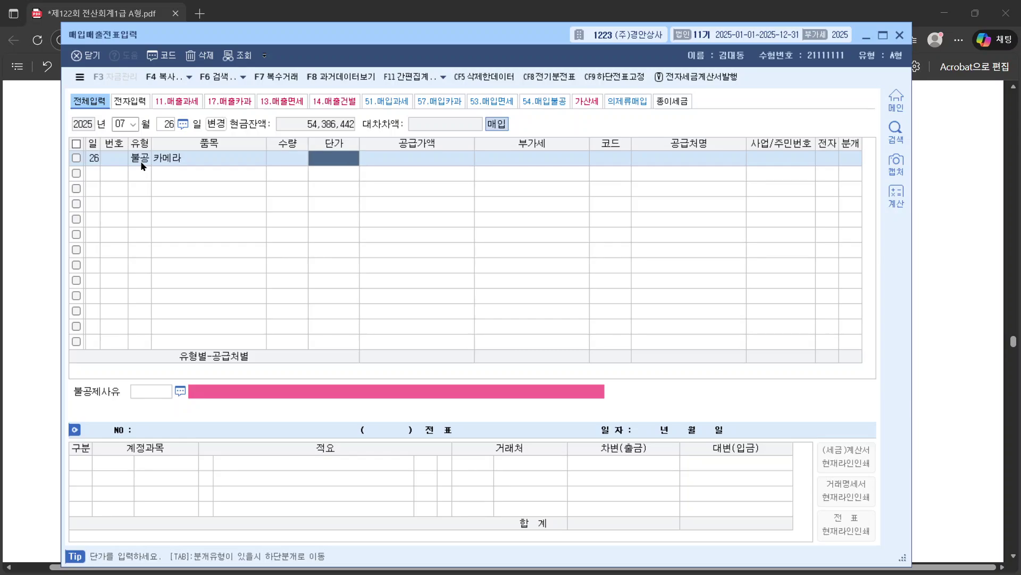
key("shift+Tab")
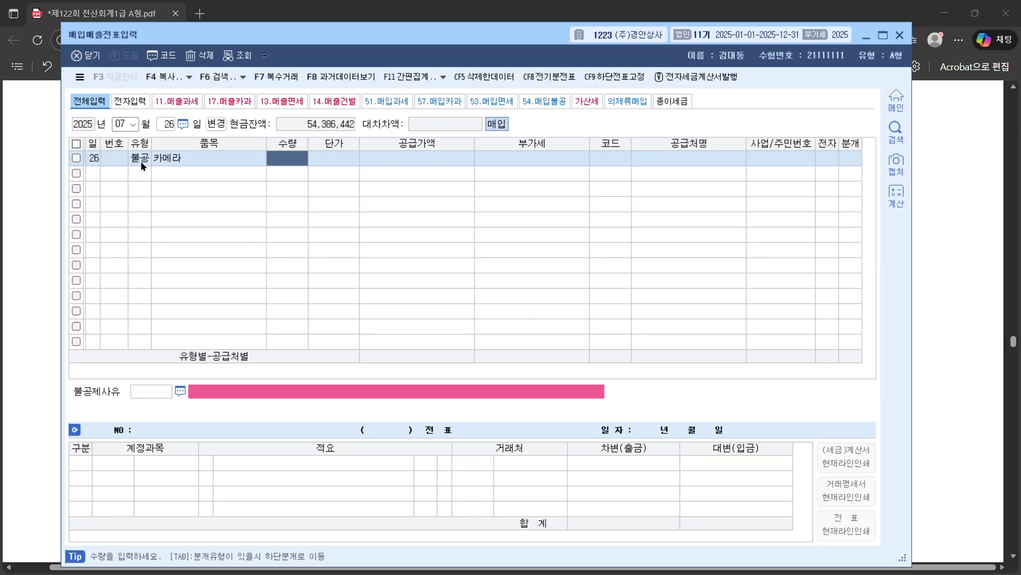
type("1")
key("Return")
type("2900000")
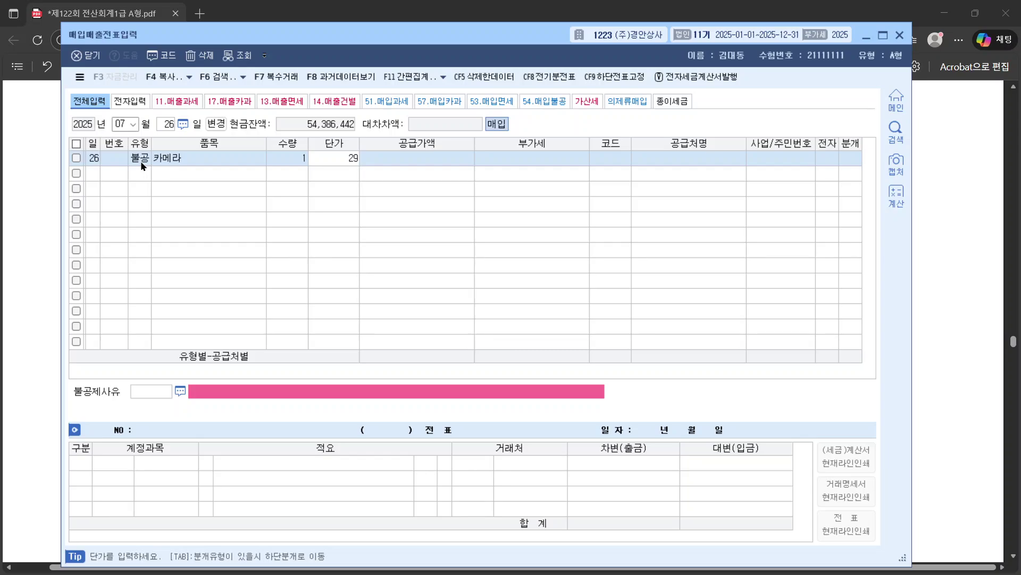
key("Return")
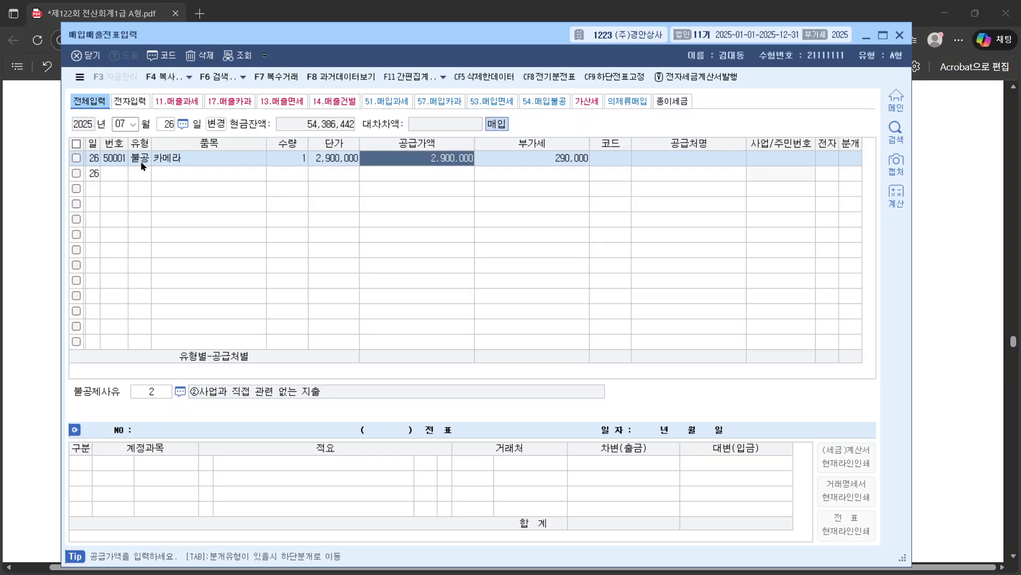
Step: Set the supplier to (주)포토엔 via a 포토 search and return to the exam PDF
left_click(608, 157)
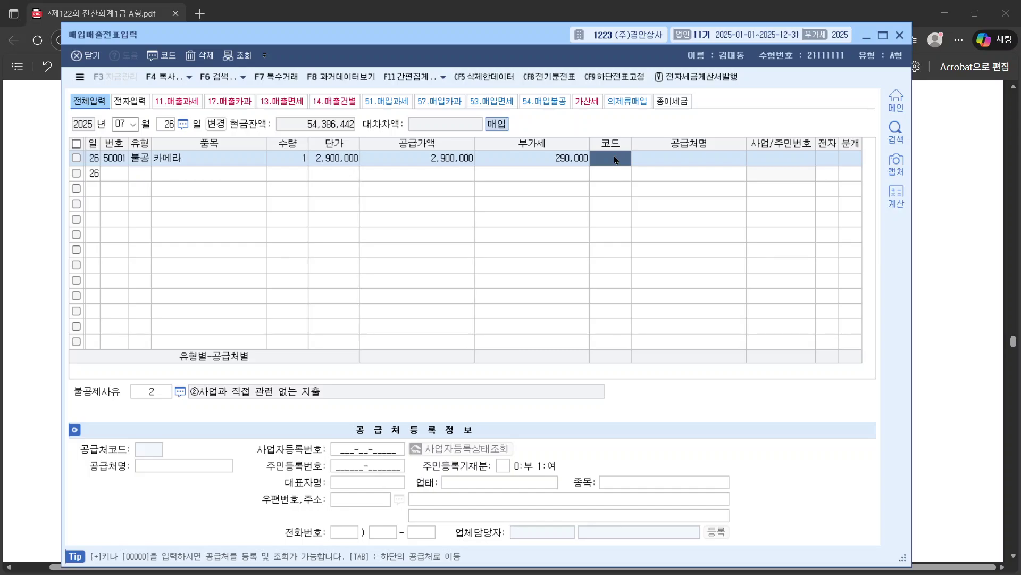
type("포토")
key("Return")
key("Escape")
key("Return")
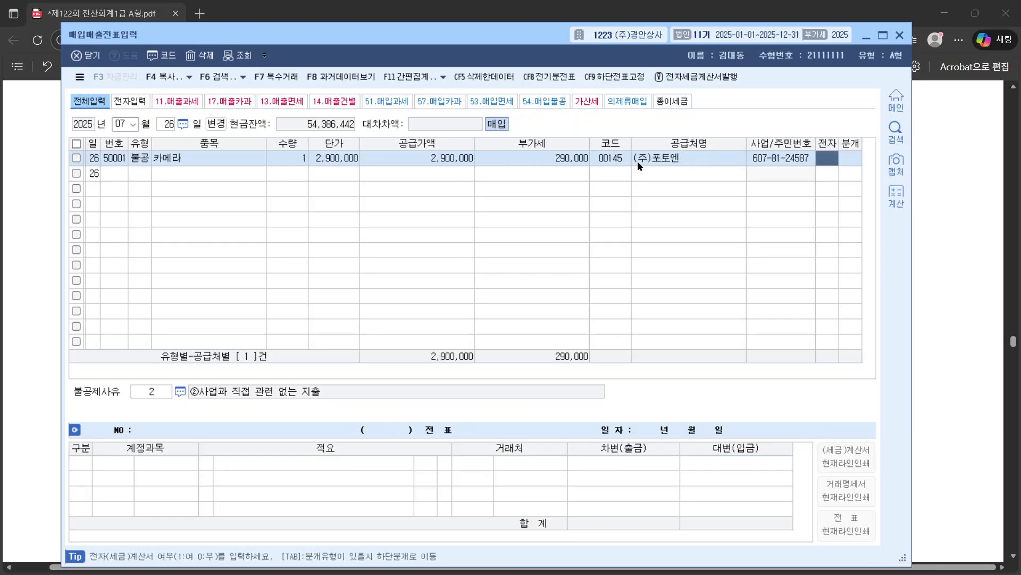
left_click(923, 149)
left_click(966, 192)
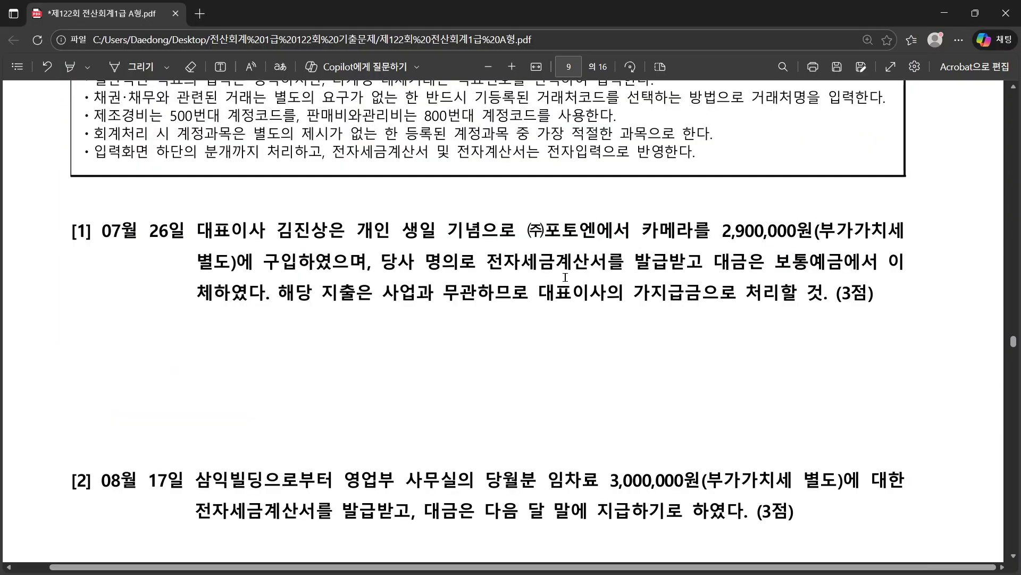
Step: Note question [1]'s 전자세금계산서 wording, then mark the purchase electronic (1) and journal it as 혼합 (3)
left_click_drag(488, 261, 602, 265)
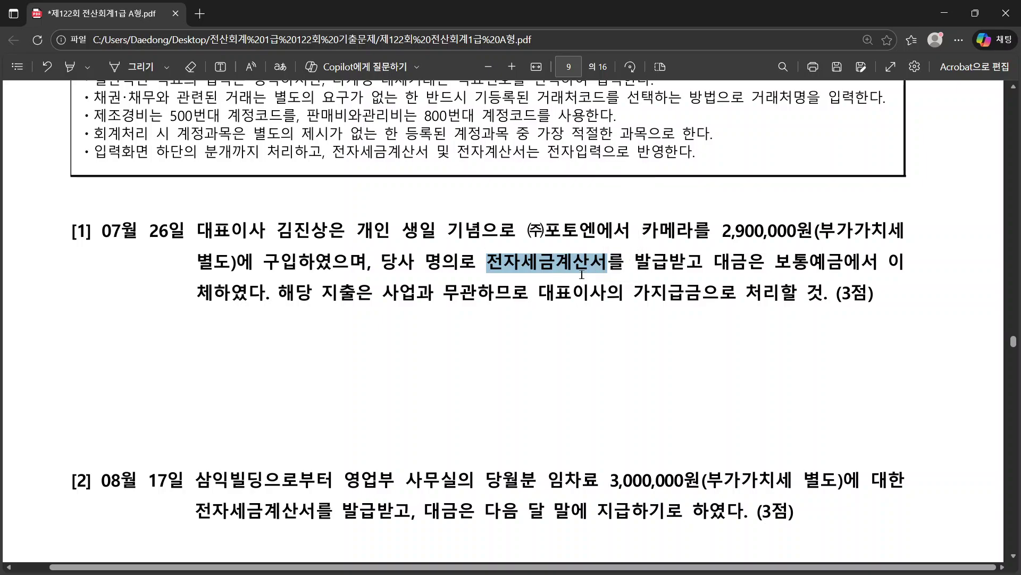
key("alt+Tab")
type("1")
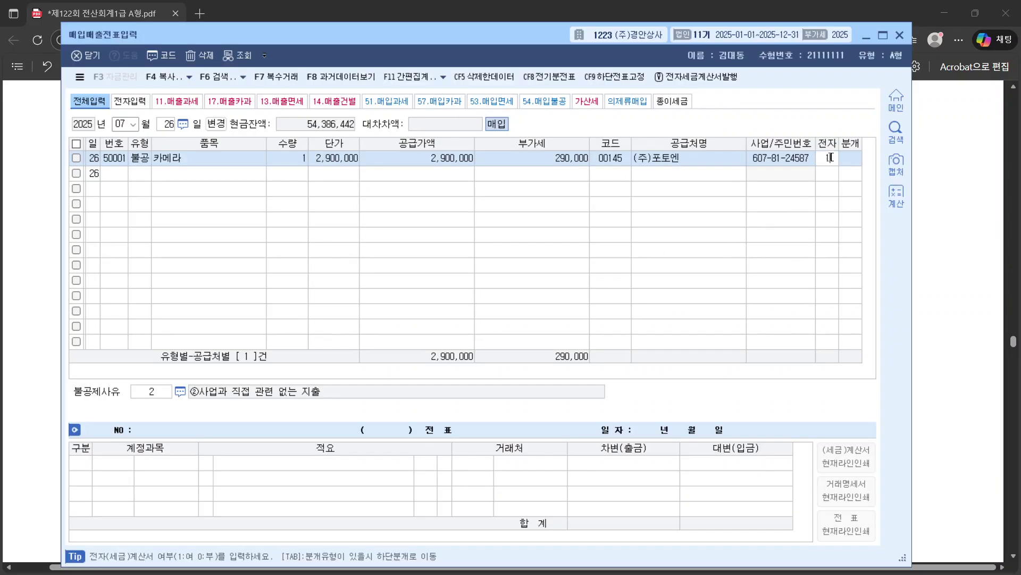
key("Return")
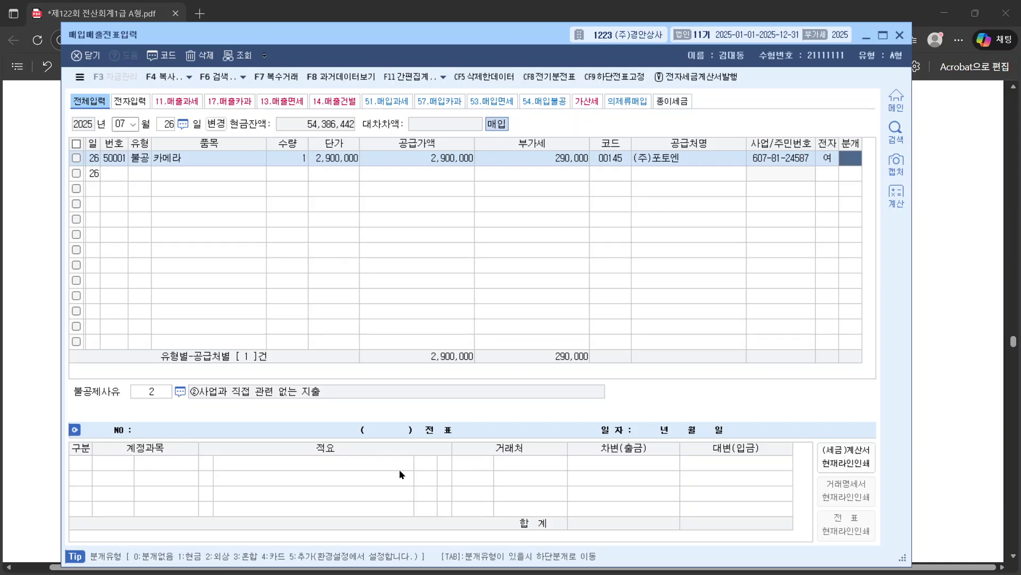
type("3")
key("Return")
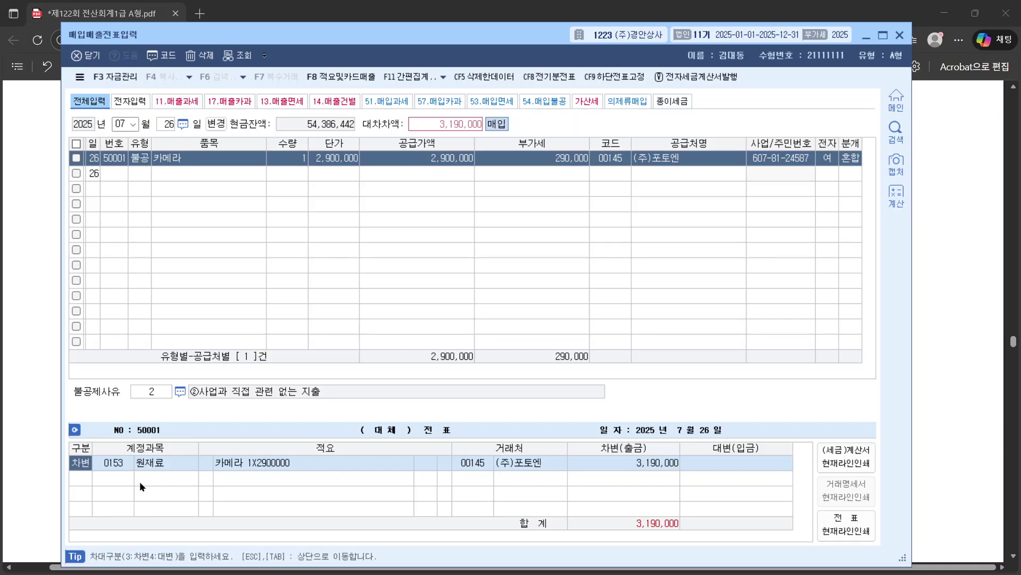
Step: Change the 3,190,000 debit account to 0134 가지급금 with the representative director as partner
left_click(116, 466)
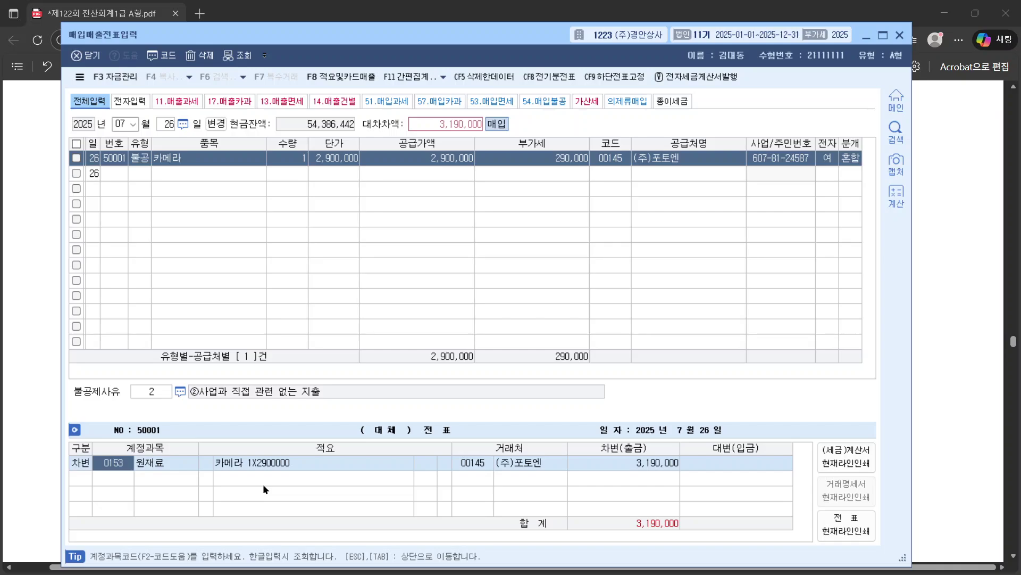
type("가지")
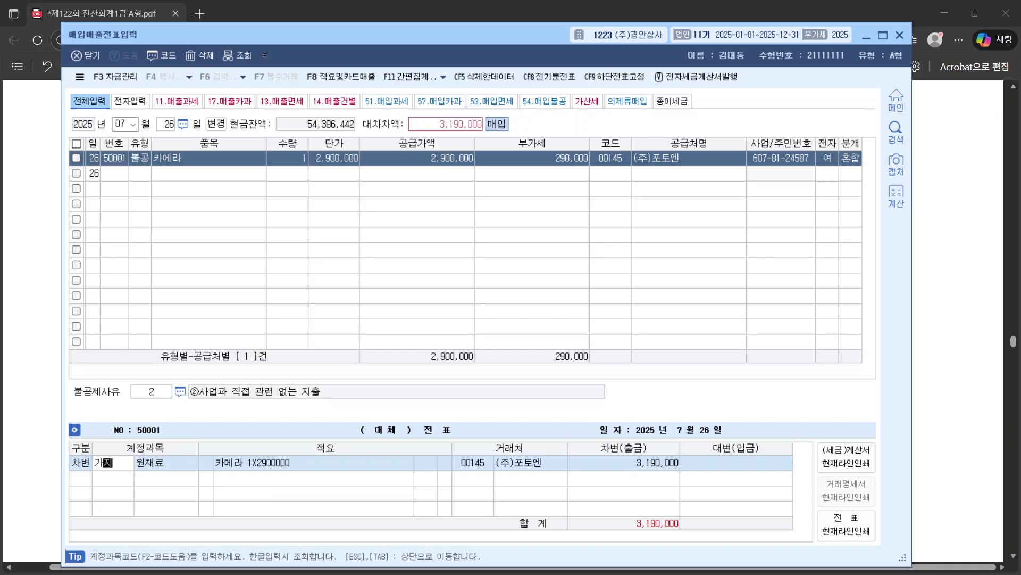
key("Return")
key("Return")
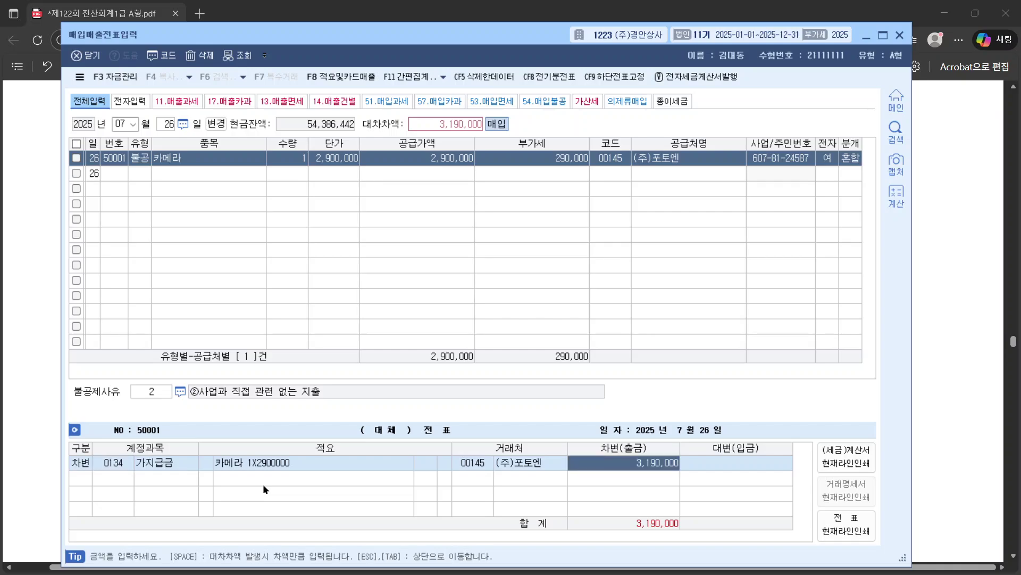
key("Left")
key("Left")
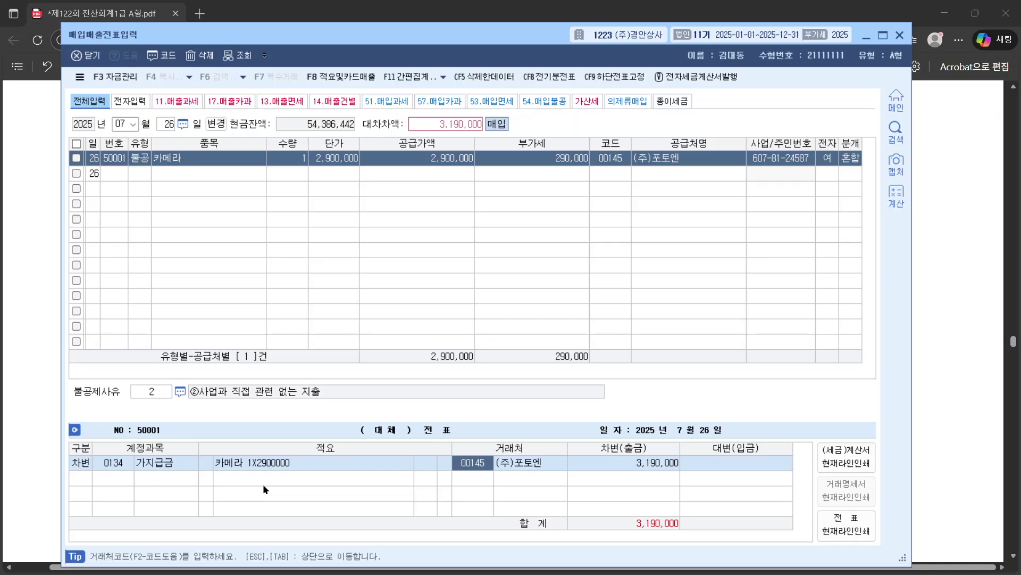
type("김진")
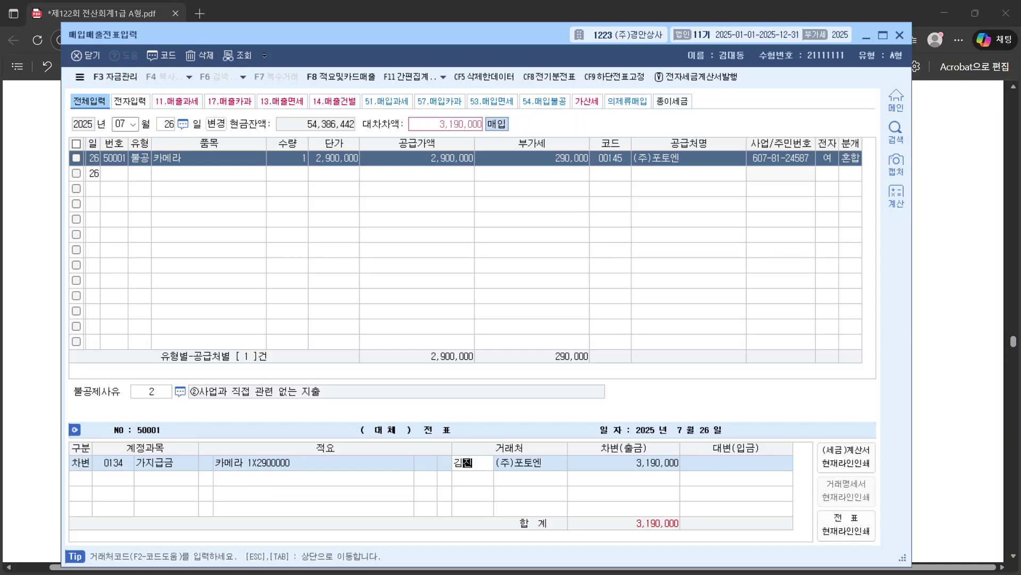
key("Return")
key("Return")
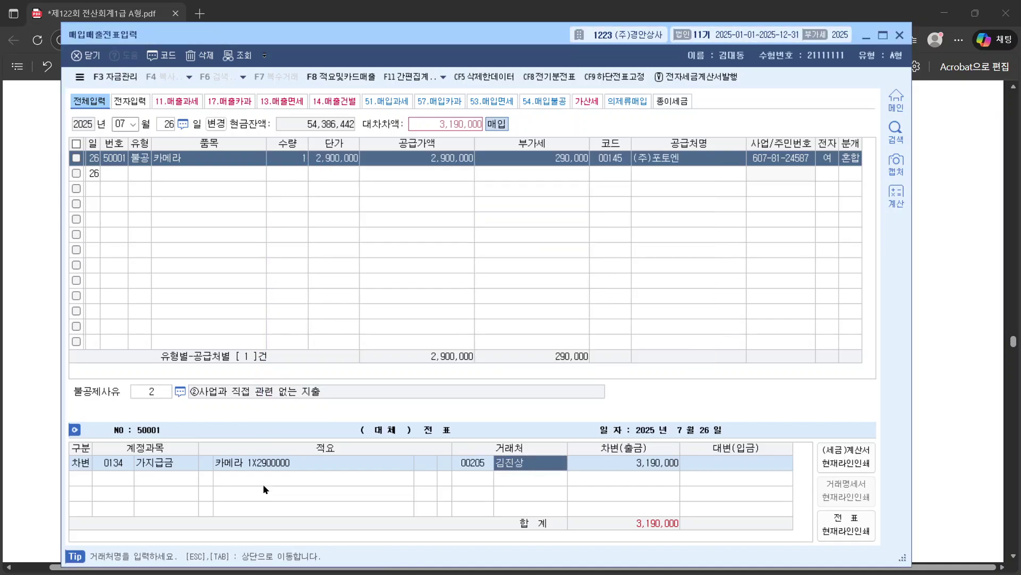
left_click(122, 460)
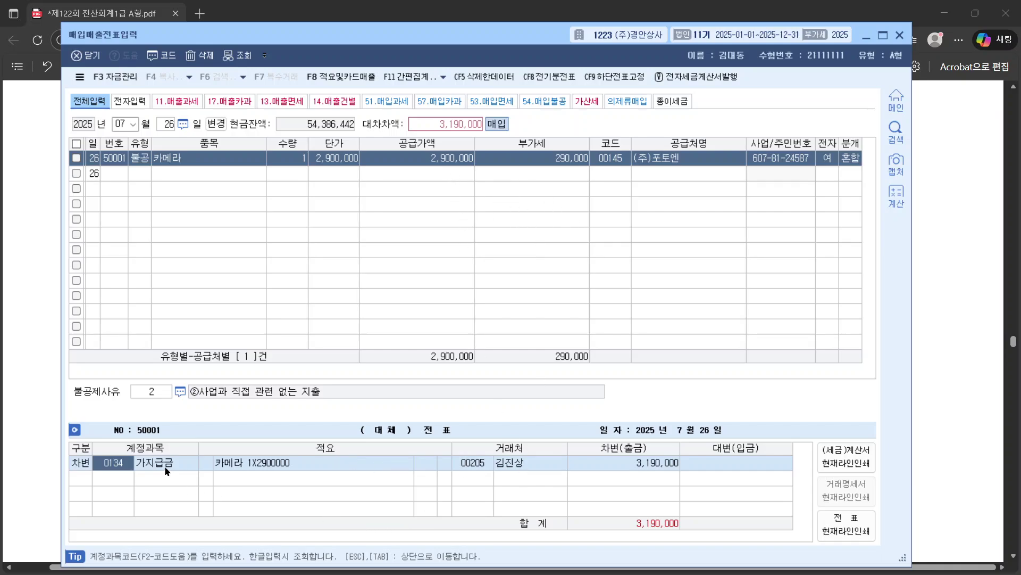
left_click(212, 460)
left_click(486, 463)
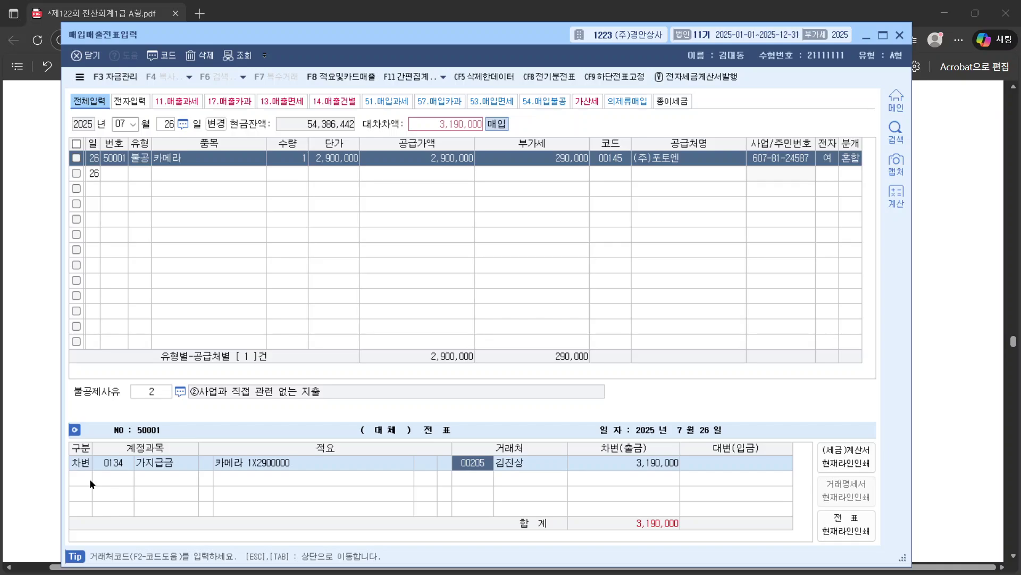
Step: Add a credit row to 0103 보통예금 with partner 기업은행, then return to the exam PDF
key("Return")
key("Return")
key("Return")
type("4")
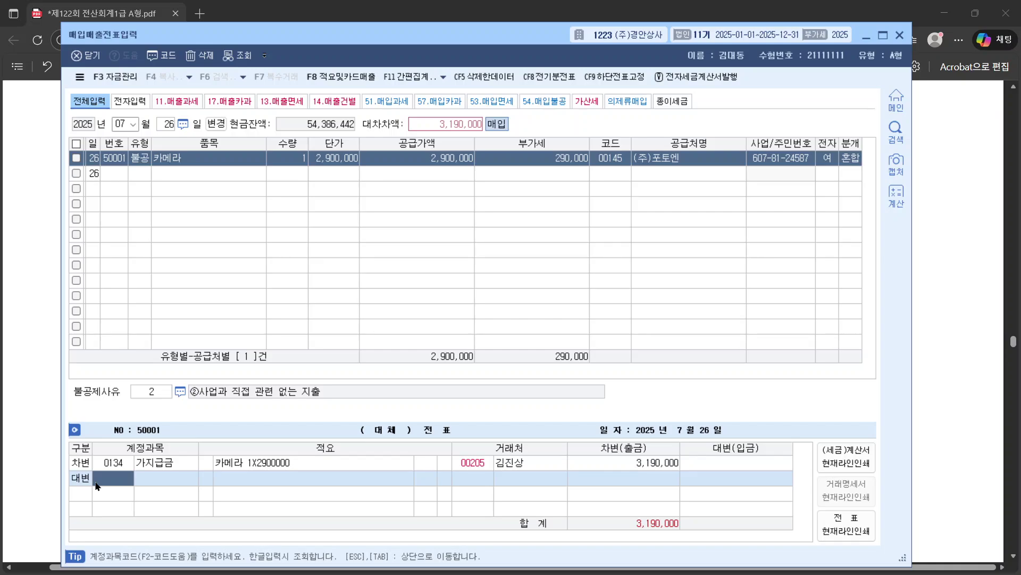
type("보통")
key("Return")
key("Return")
key("Return")
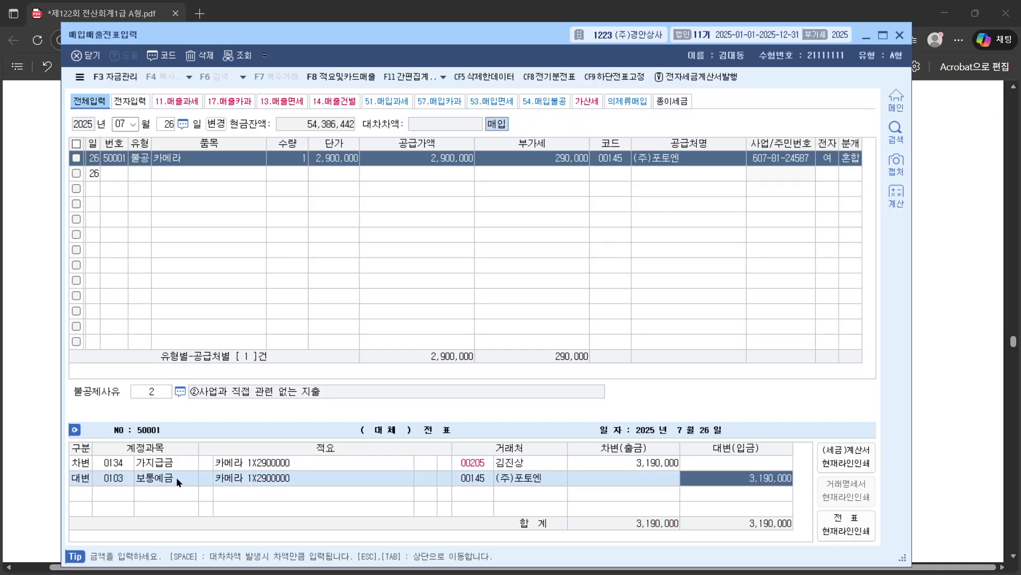
left_click(476, 478)
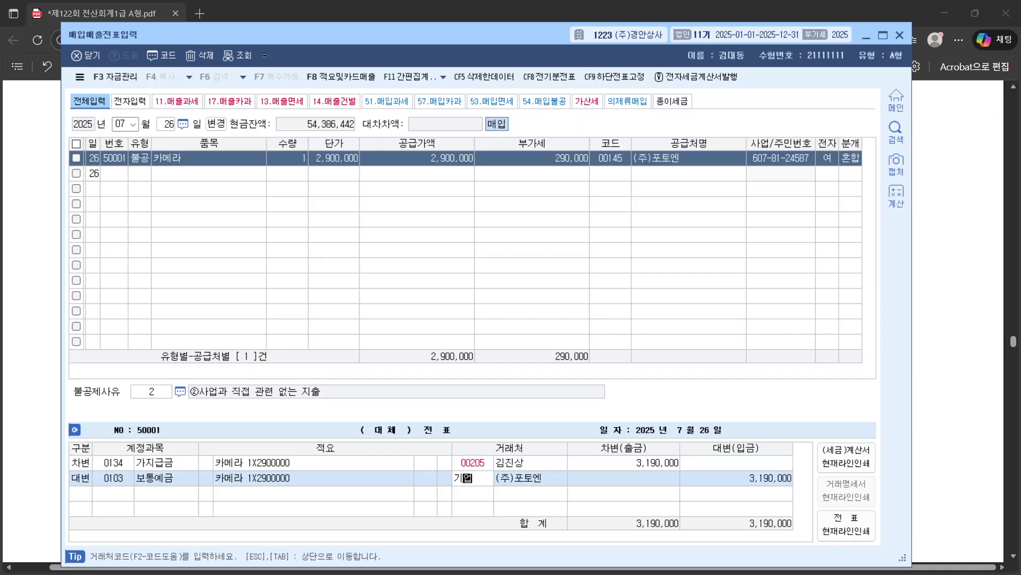
type("기업")
key("Return")
key("Return")
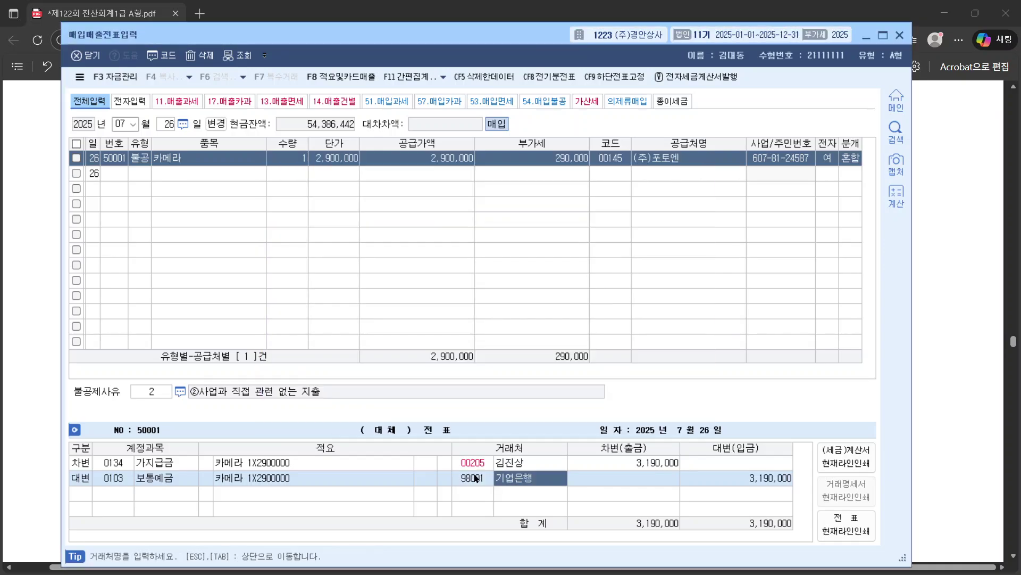
left_click(485, 470)
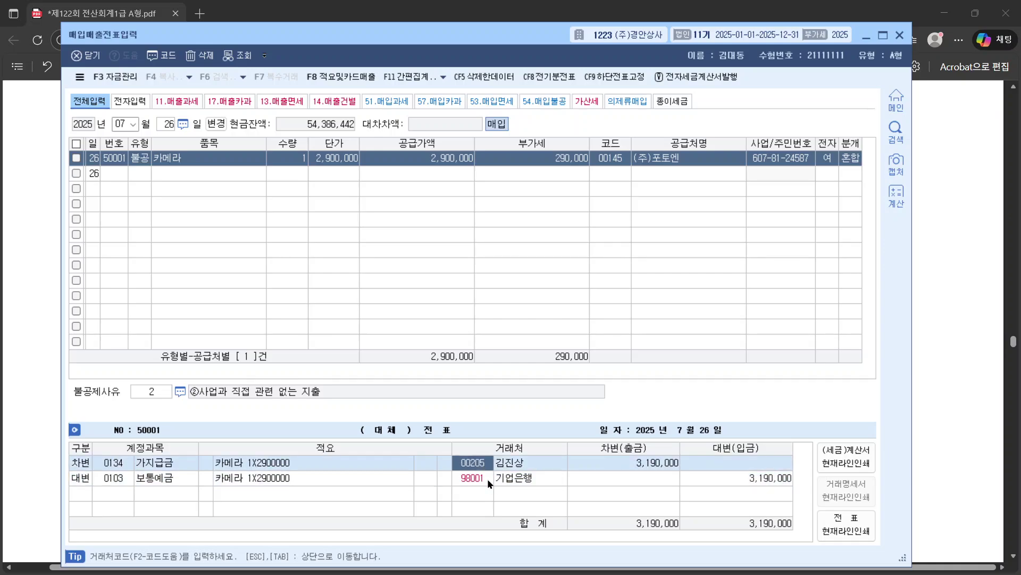
left_click(487, 477)
left_click(106, 461)
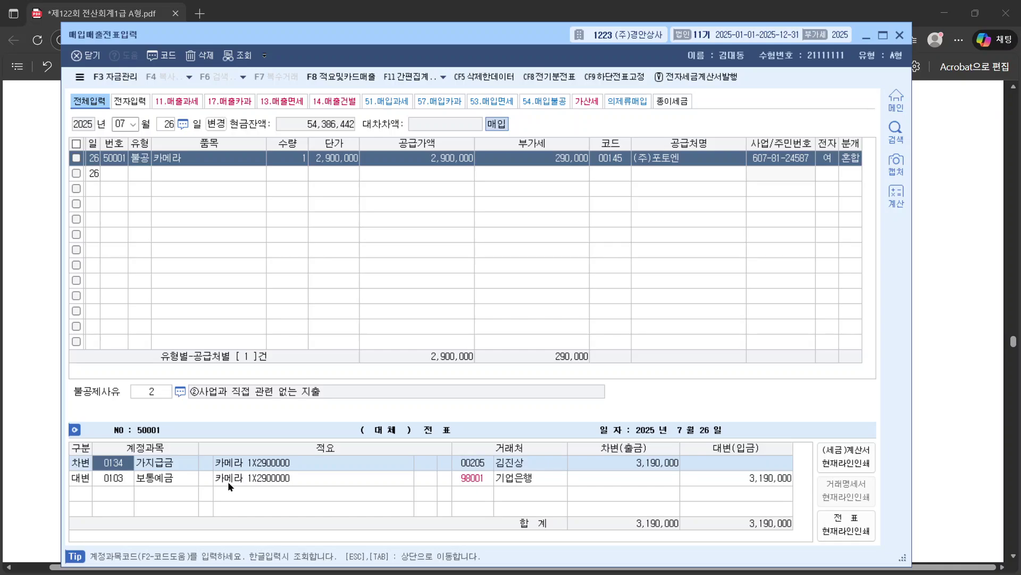
left_click(969, 293)
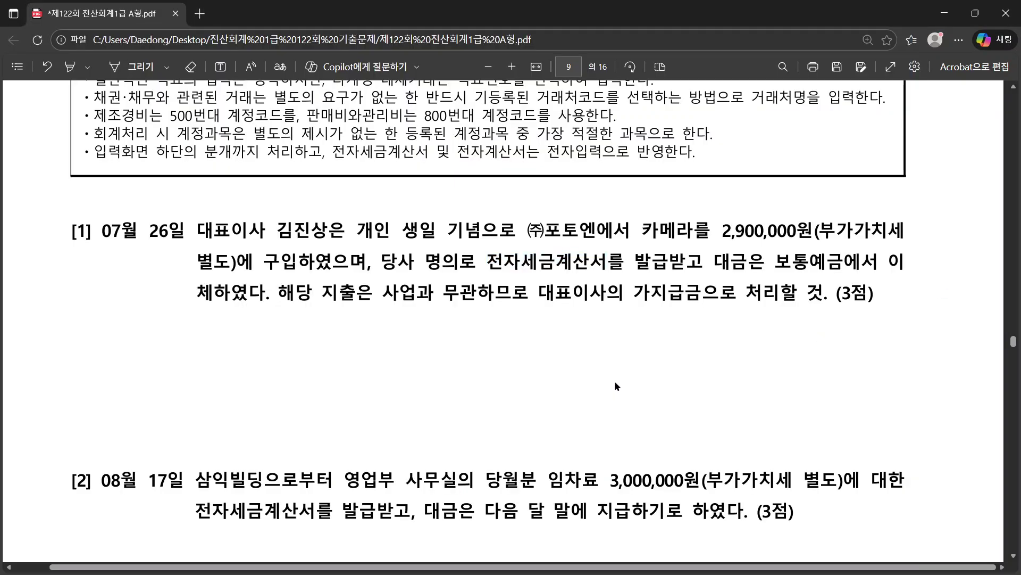
Step: Mark question [2]'s tax invoice and pay-next-month wording, then select KcLep's month field for a new date
scroll(615, 380, "down", 4)
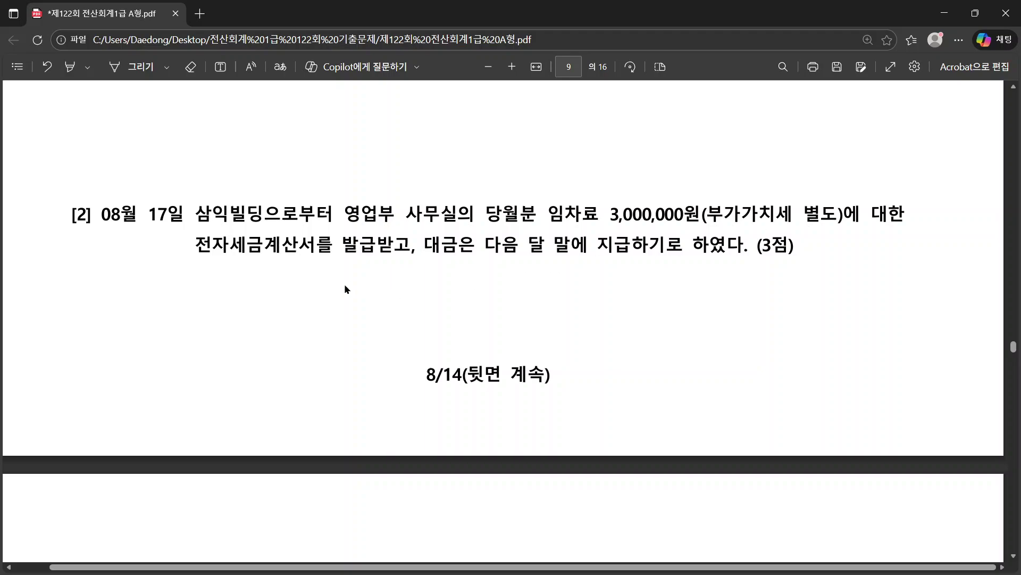
left_click_drag(410, 245, 282, 243)
left_click(240, 223)
left_click_drag(420, 247, 738, 247)
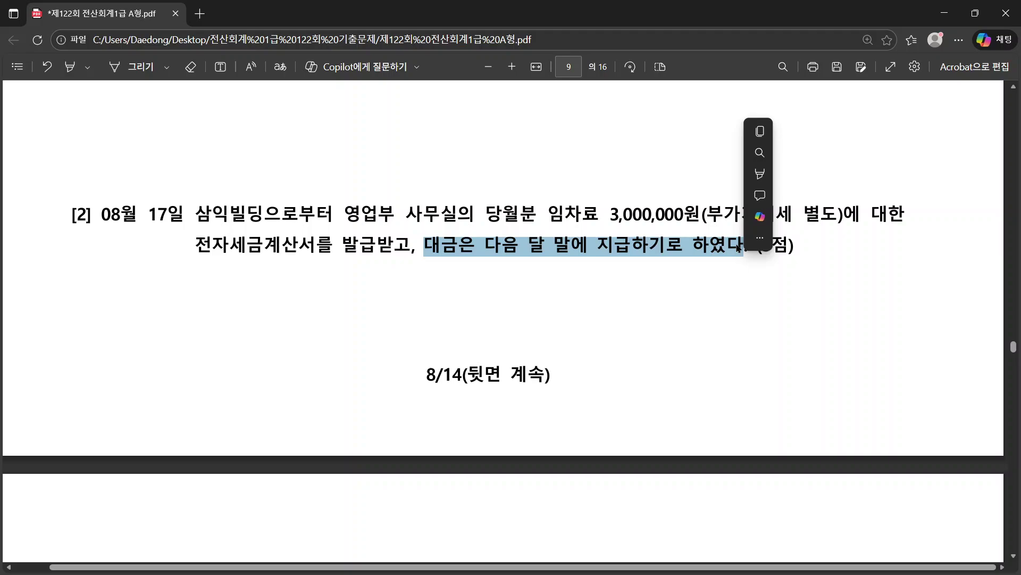
key("alt+Tab")
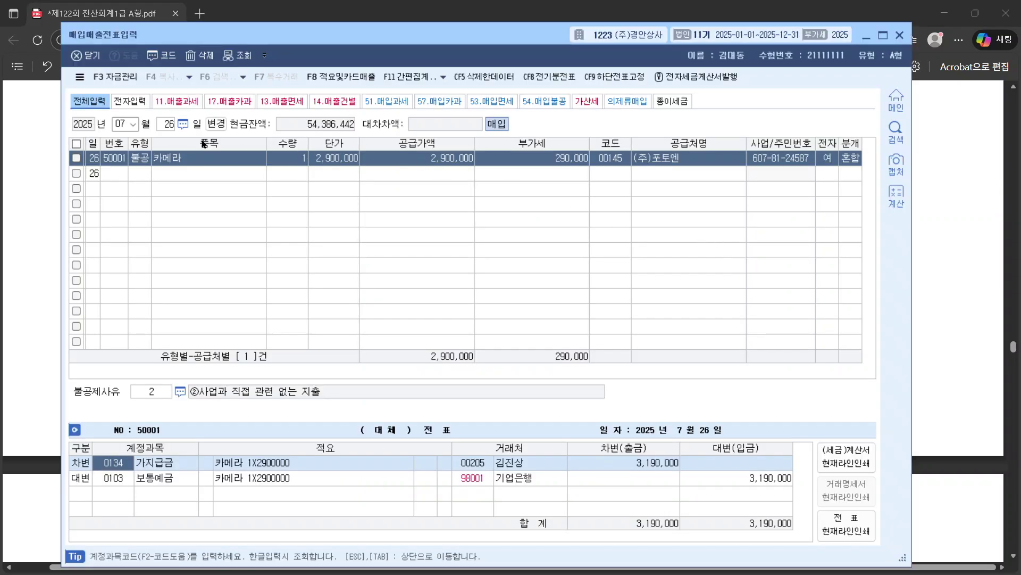
left_click(119, 124)
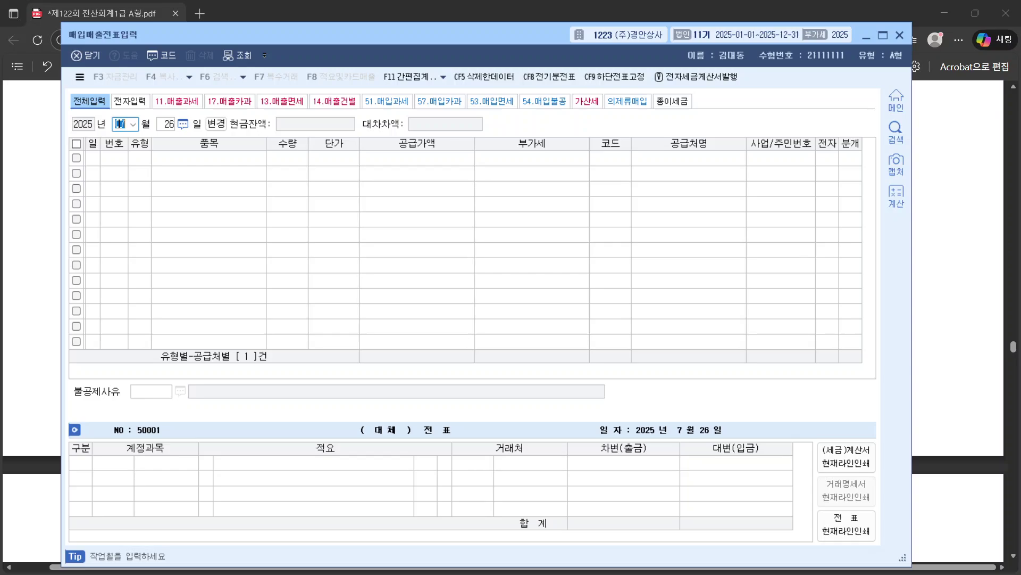
Step: Start an 08/17 entry of type 51 과세 purchase with item 임차료
type("08")
key("Return")
type("17")
key("Return")
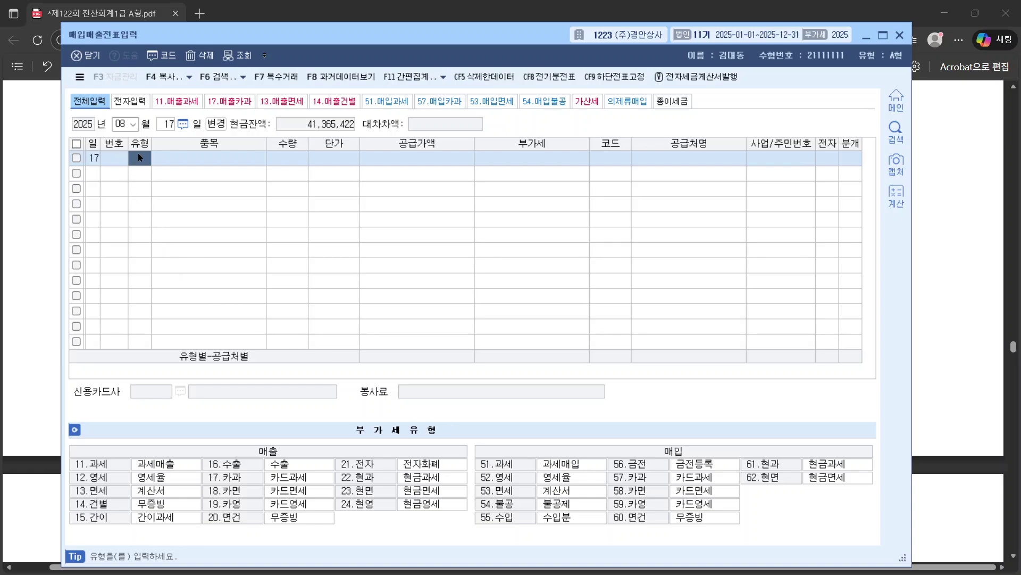
type("51")
key("Return")
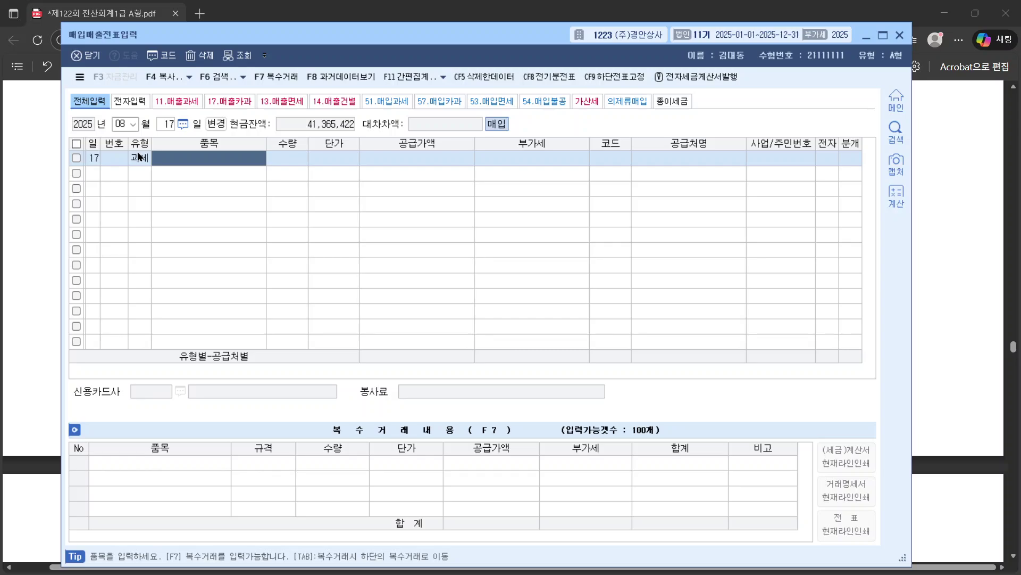
type("임")
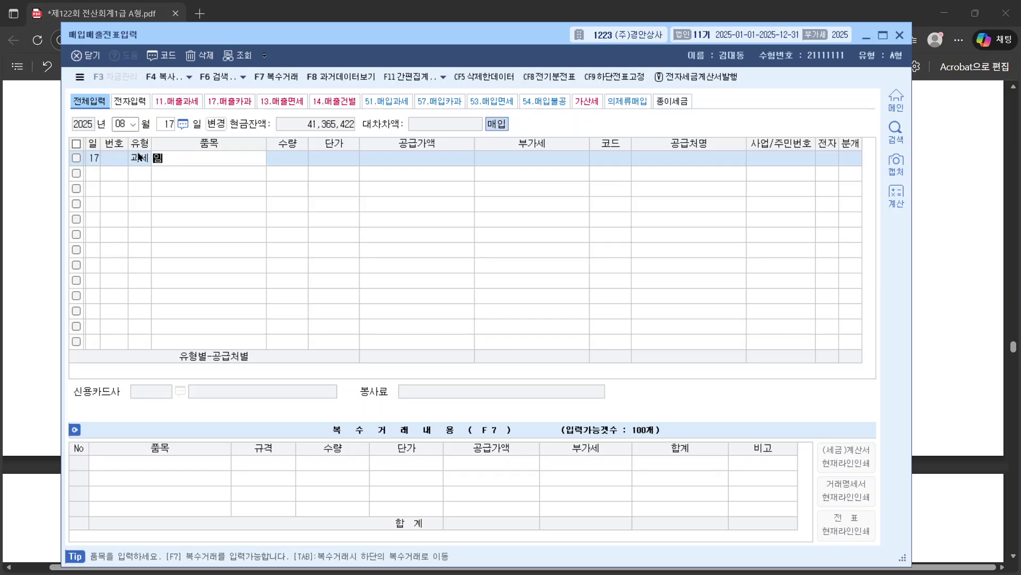
type("찰료")
key("Return")
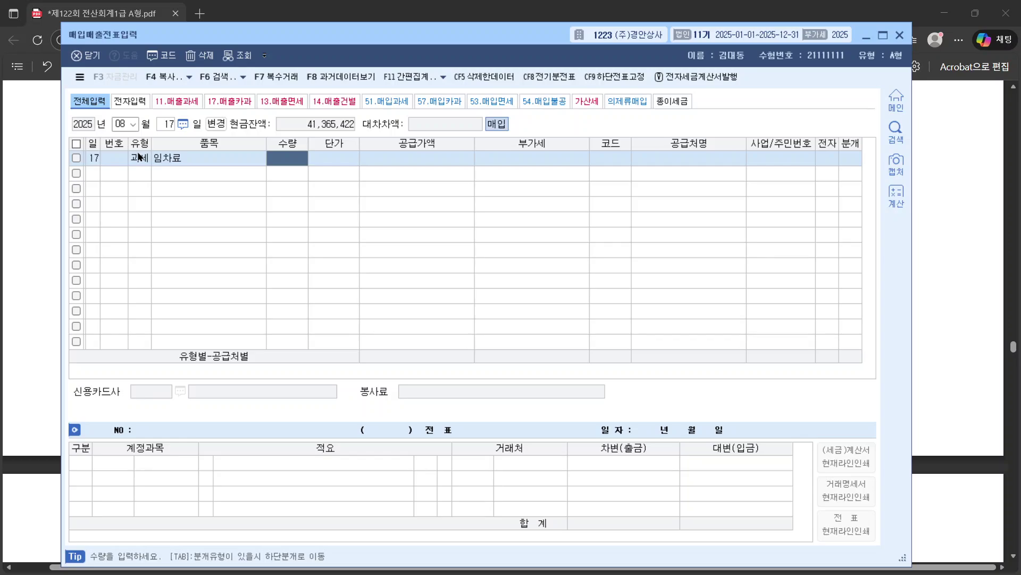
Step: Enter supply amount 3,000,000, vendor 삼익빌딩, and mark the invoice electronic
key("Return")
key("Return")
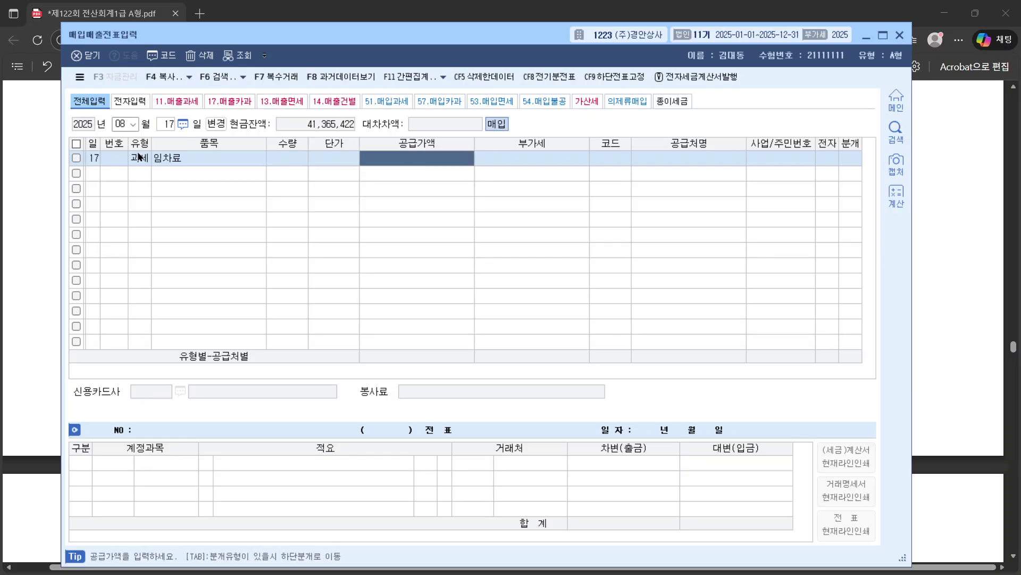
type("3000000")
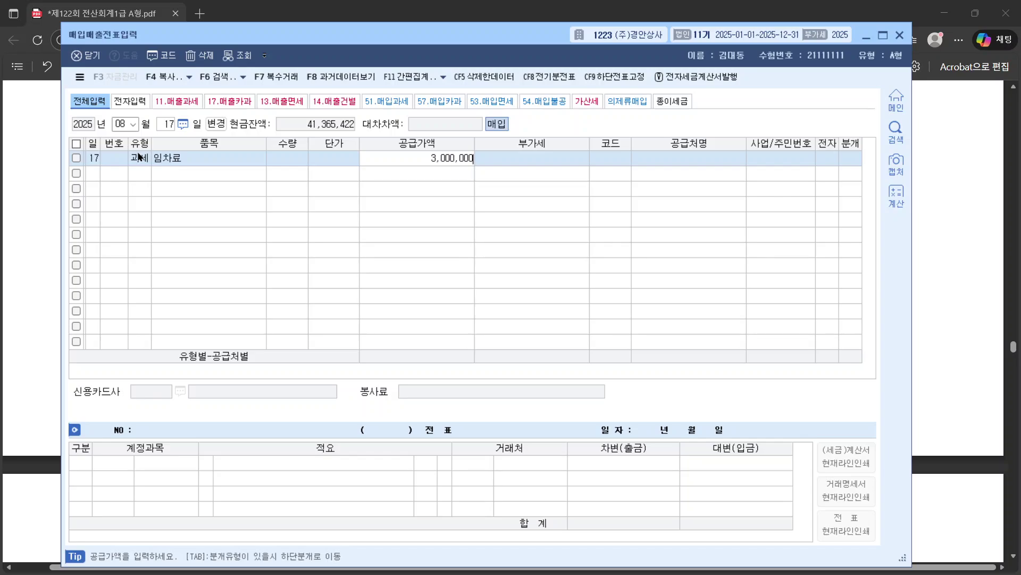
key("Return")
key("Return")
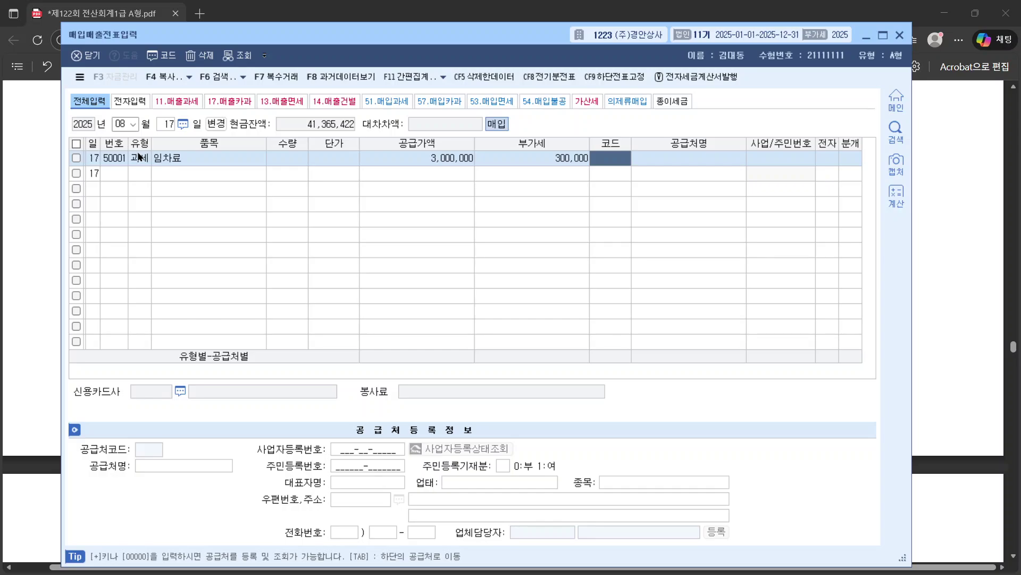
type("삼일")
key("Return")
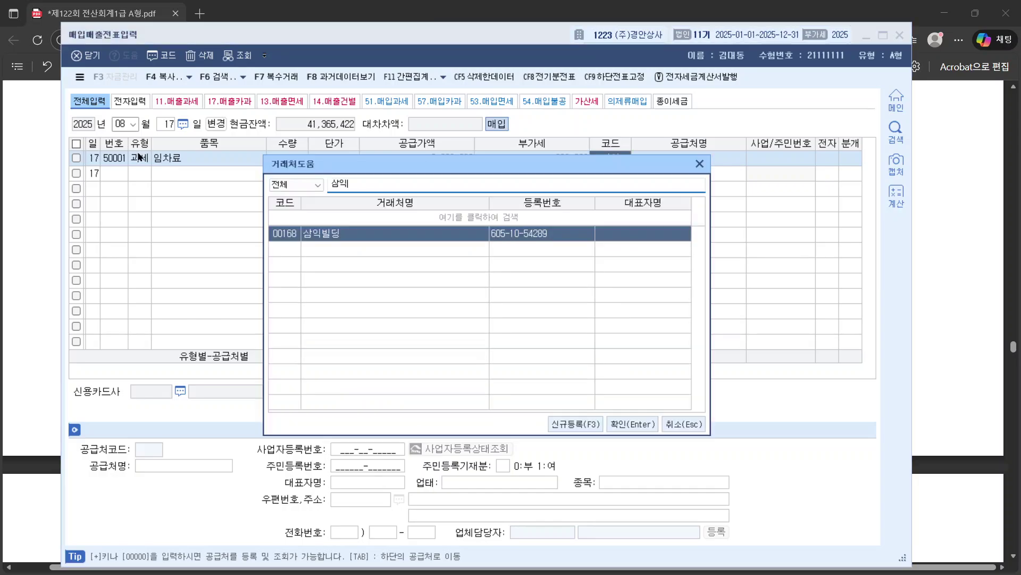
key("Return")
key("Return")
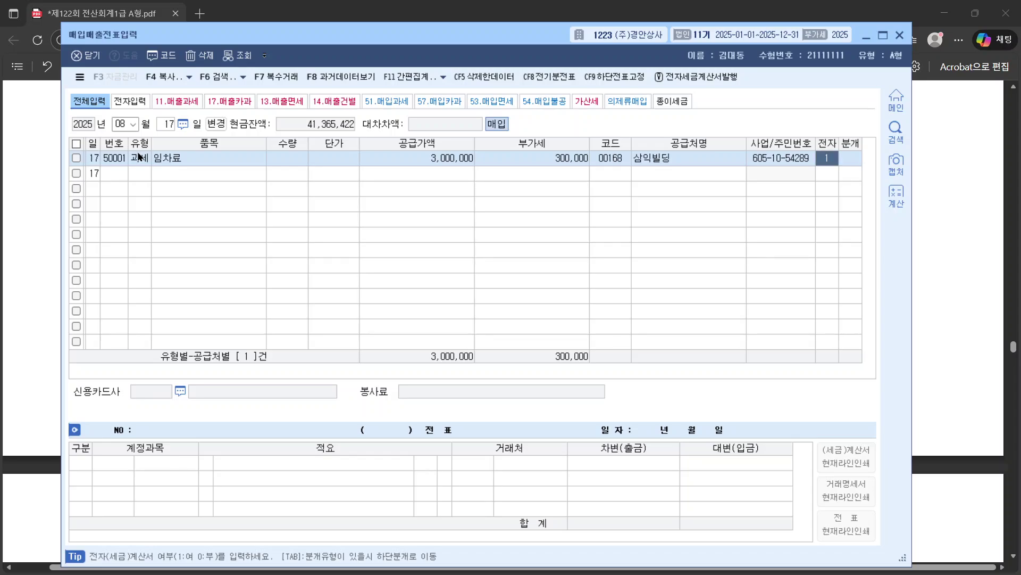
key("Return")
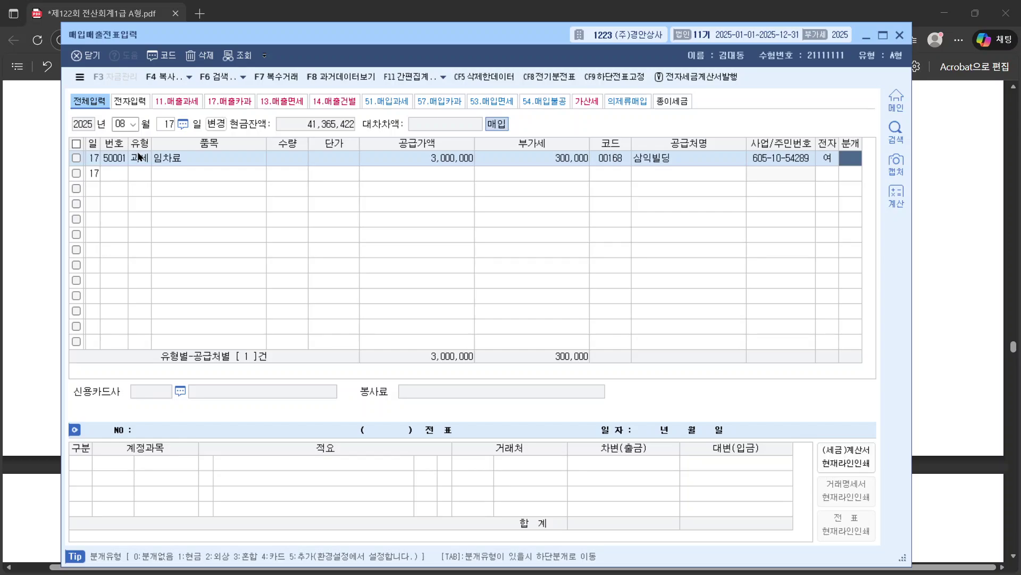
Step: Choose 혼합 journaling and replace the 원재료 debit with 0819 임차료
type("3")
key("Return")
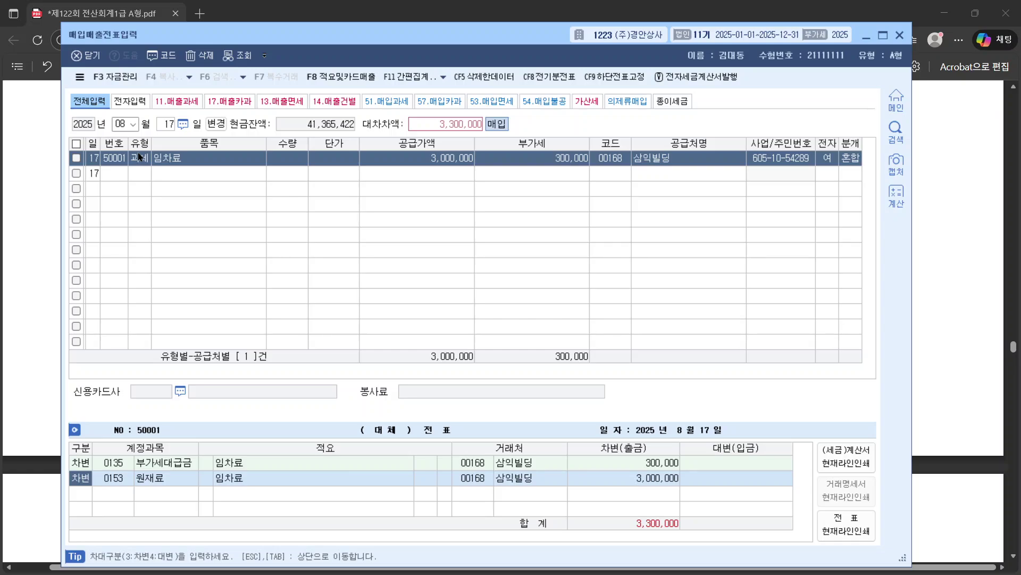
left_click(120, 467)
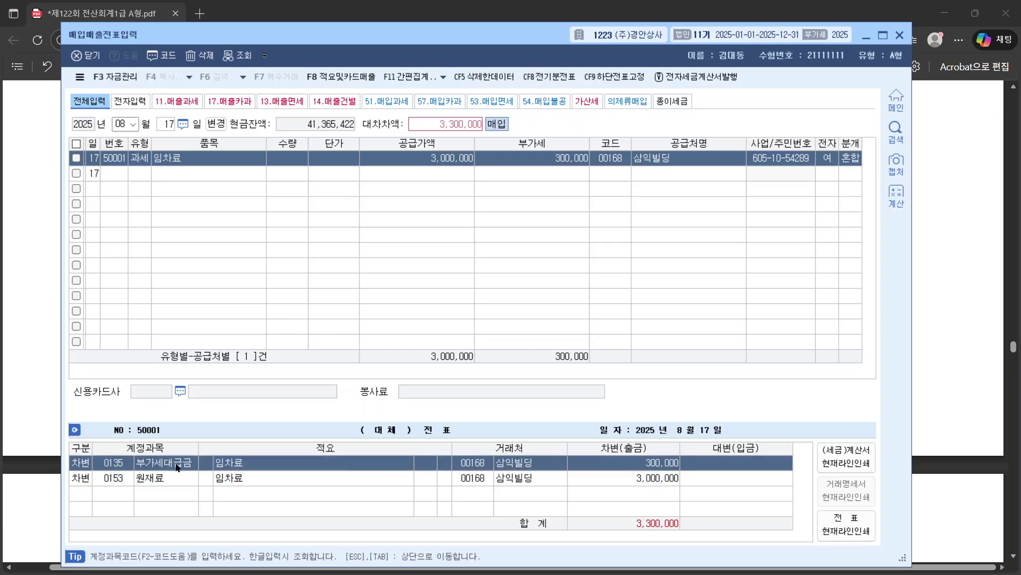
left_click(108, 481)
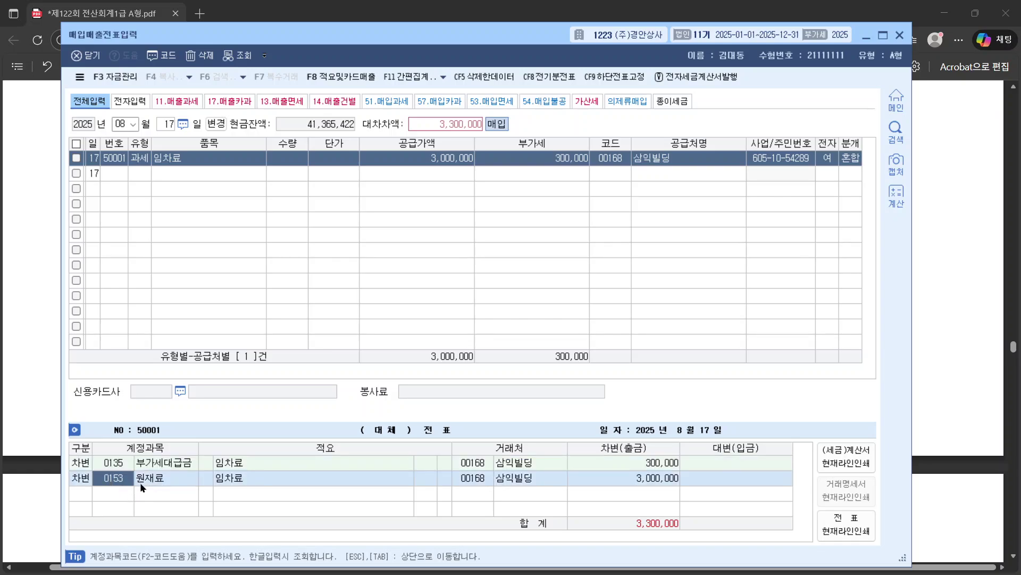
type("임차")
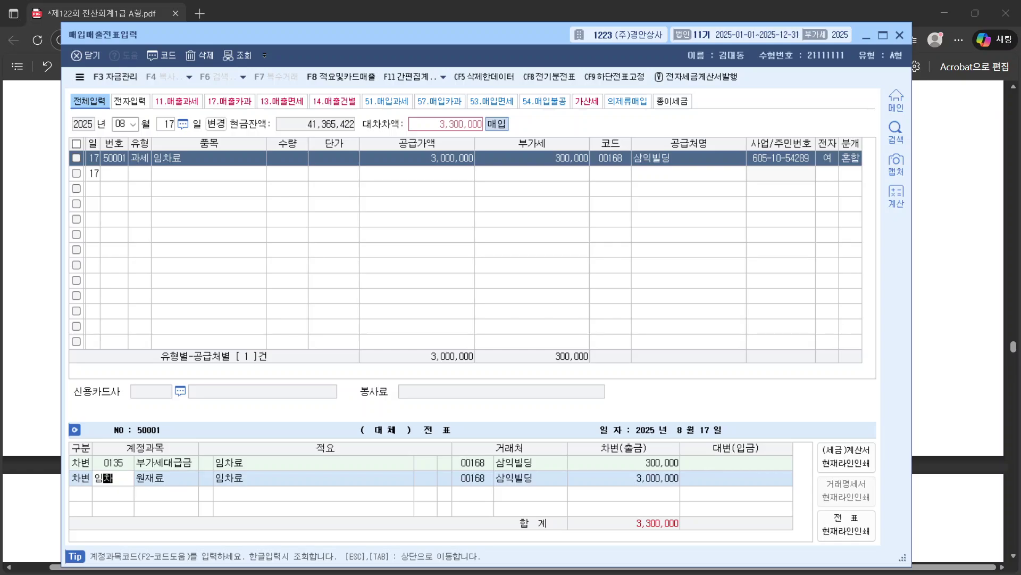
key("Return")
key("Down")
key("Down")
key("Up")
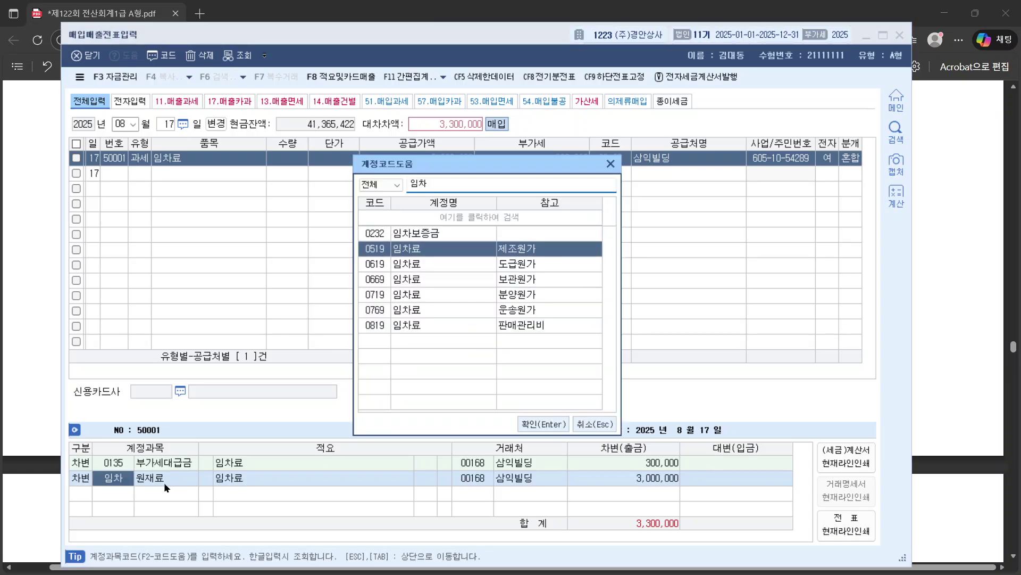
key("Down")
key("Down")
key("Down")
key("Down")
key("Down")
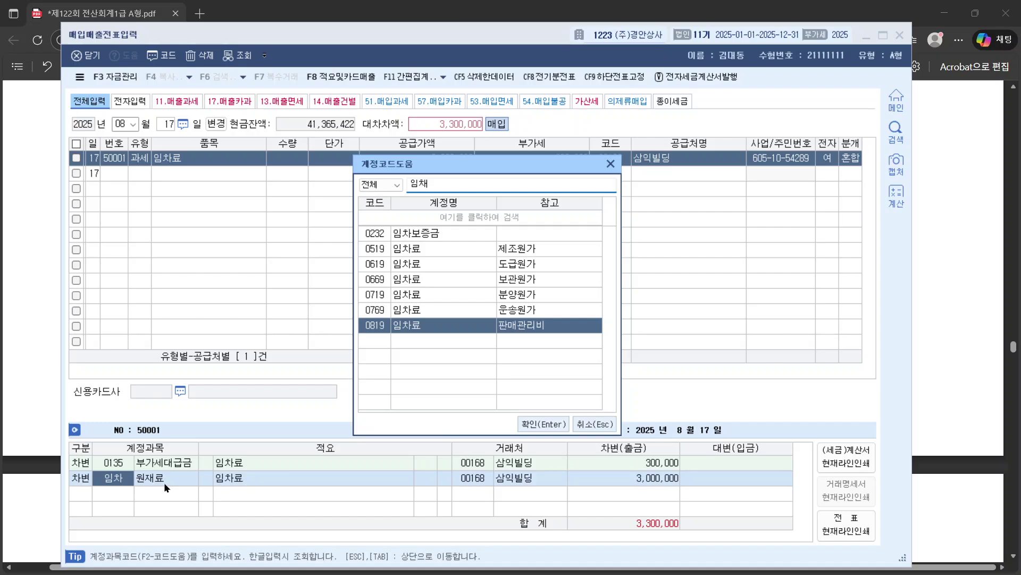
key("Return")
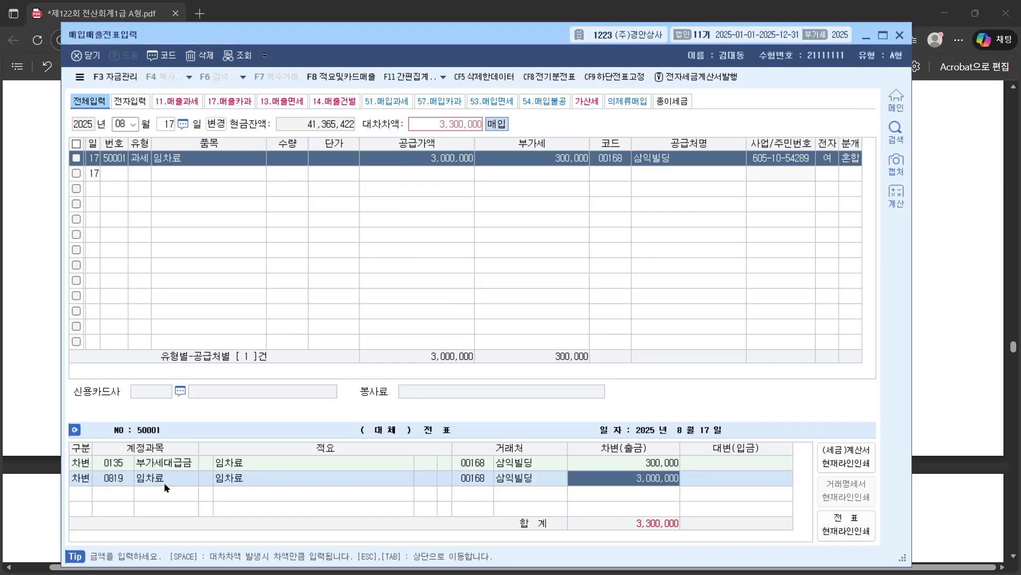
left_click(476, 474)
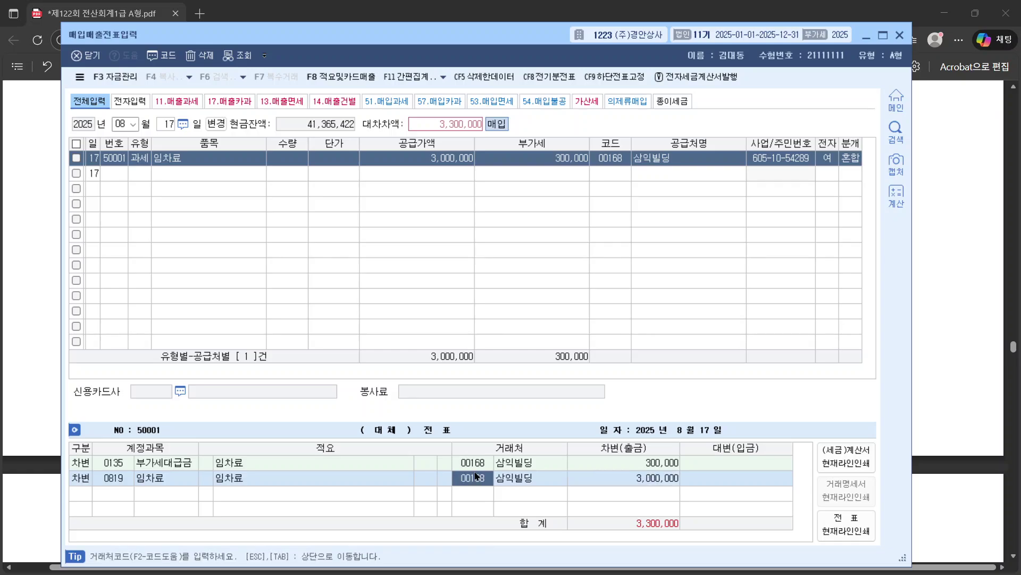
Step: Add a 3,300,000 credit line to 0253 미지급금, then return to the exam PDF
key("Return")
key("Return")
key("Return")
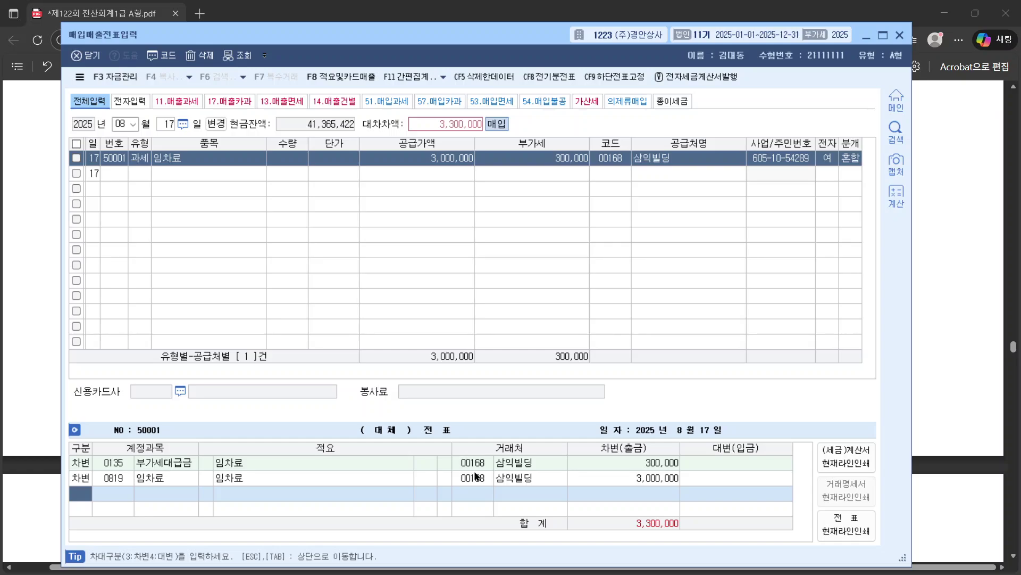
type("4")
type("미지")
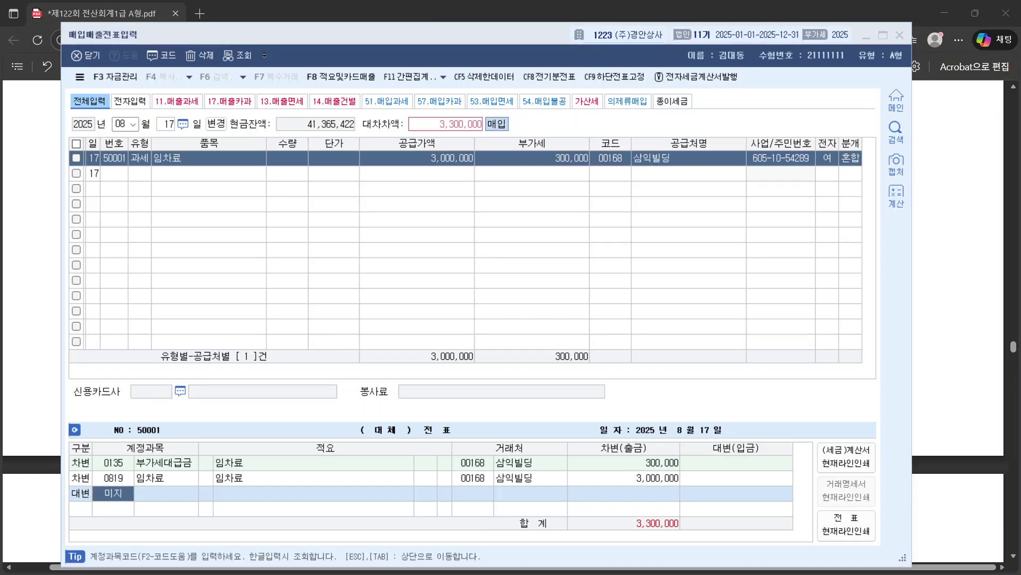
key("Return")
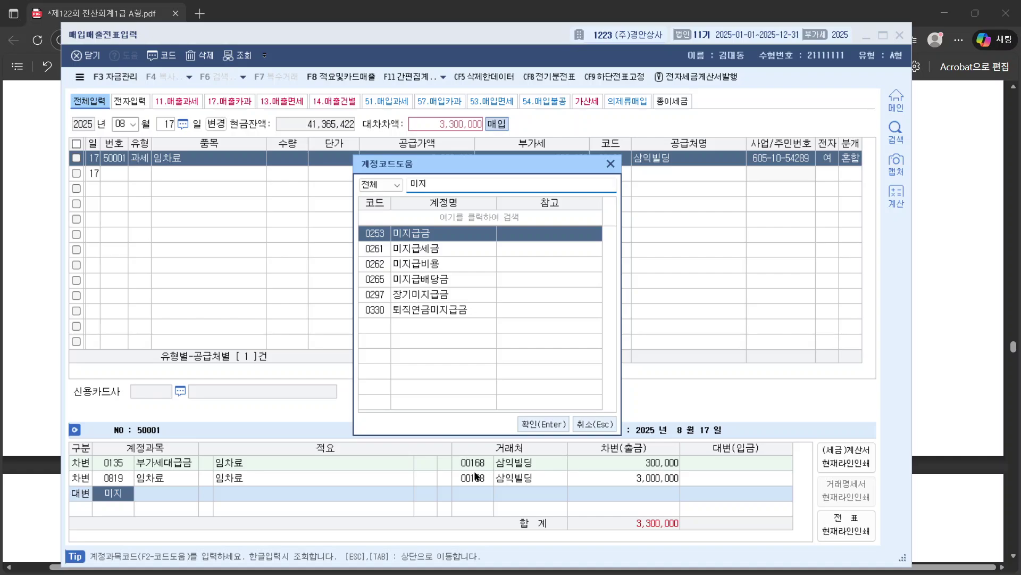
key("Return")
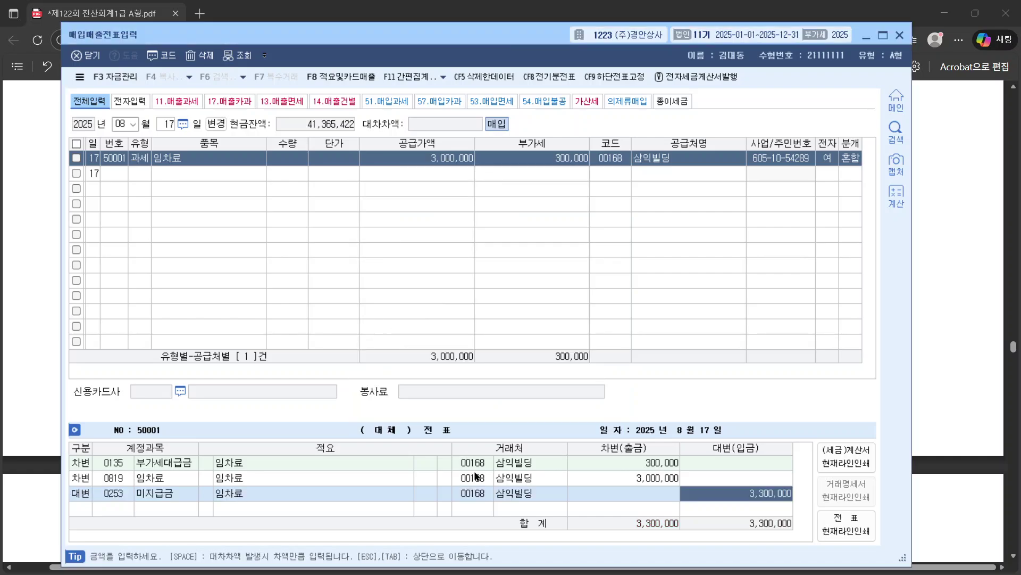
left_click(482, 493)
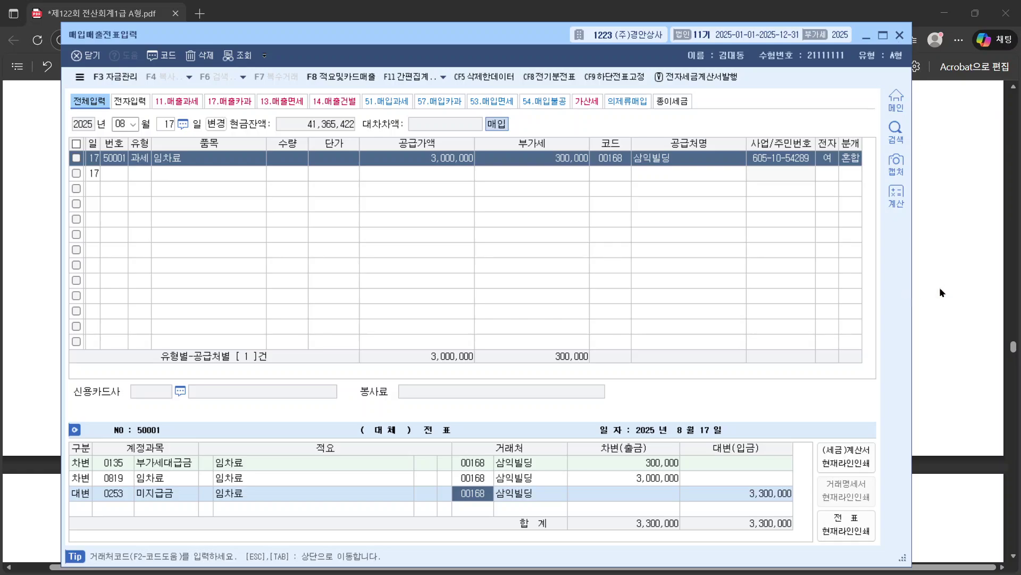
left_click(926, 294)
Step: Scroll to question [3] and mark the wording that a cash receipt was issued by 서우반점 for 288,200
scroll(925, 292, "down", 5)
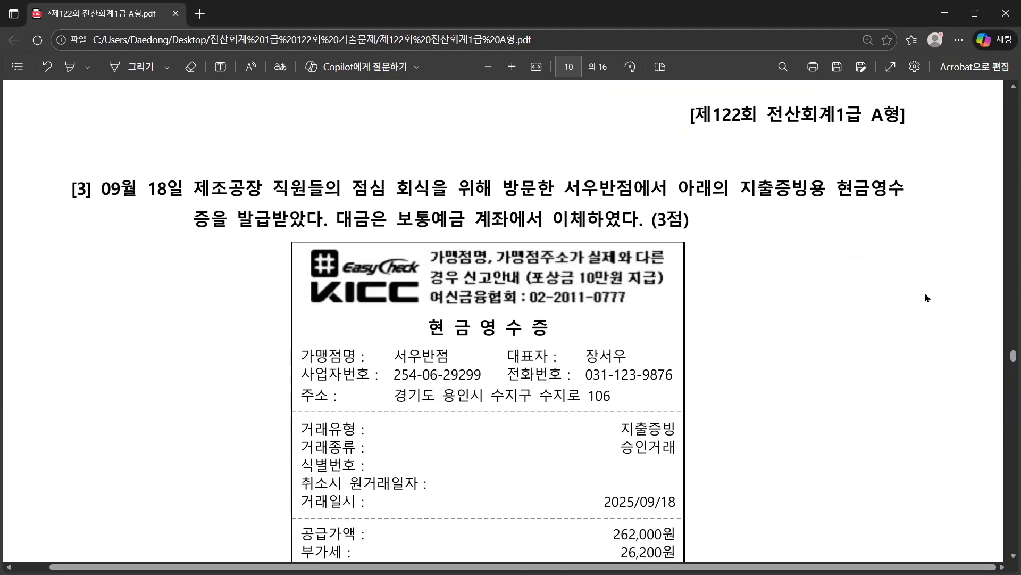
scroll(925, 292, "down", 1)
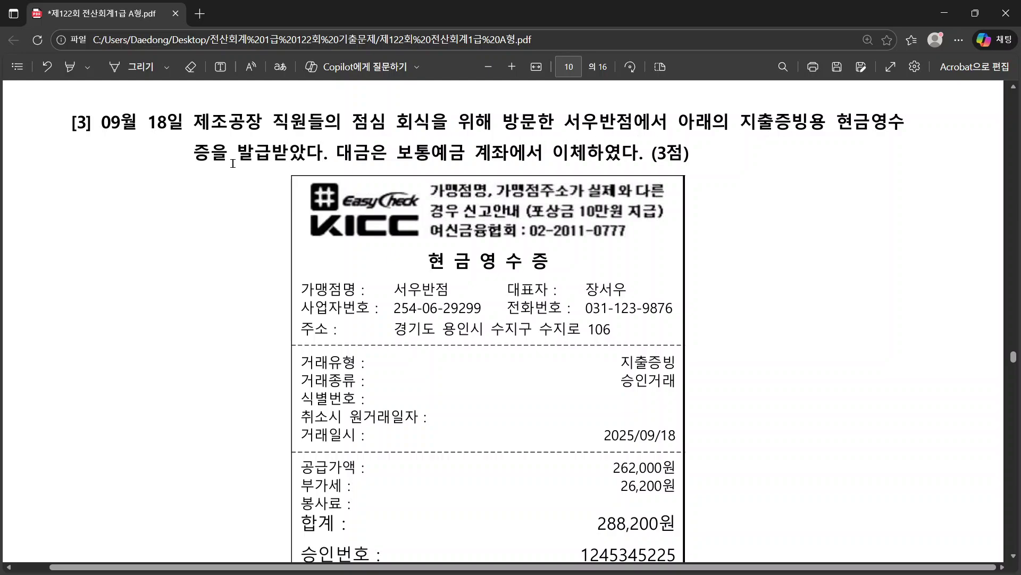
left_click_drag(195, 155, 331, 159)
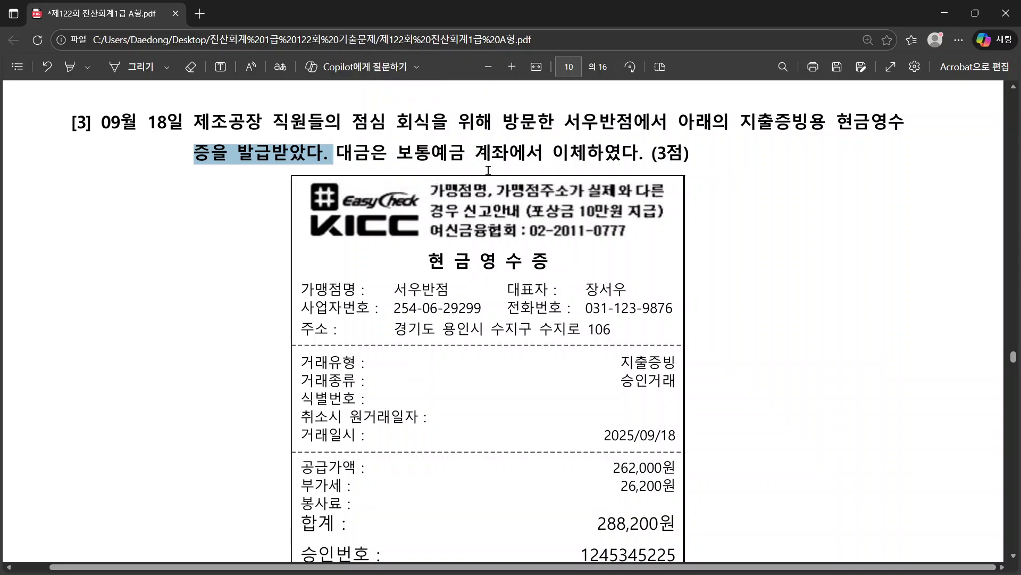
scroll(546, 298, "down", 2)
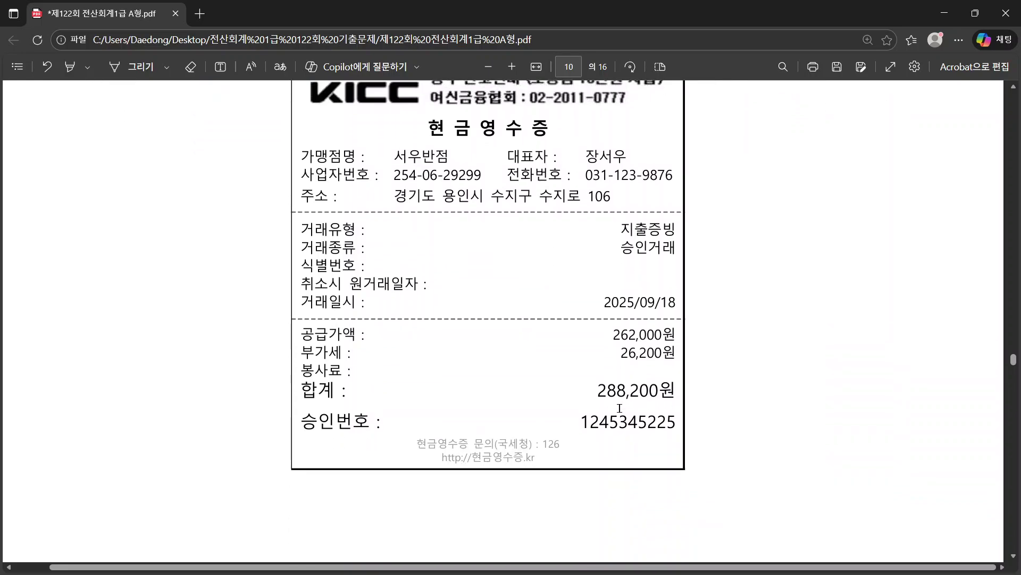
scroll(619, 408, "up", 3)
Step: Start a 09/18 entry of type 61 현과 purchase with item 직원회식
key("alt+Tab")
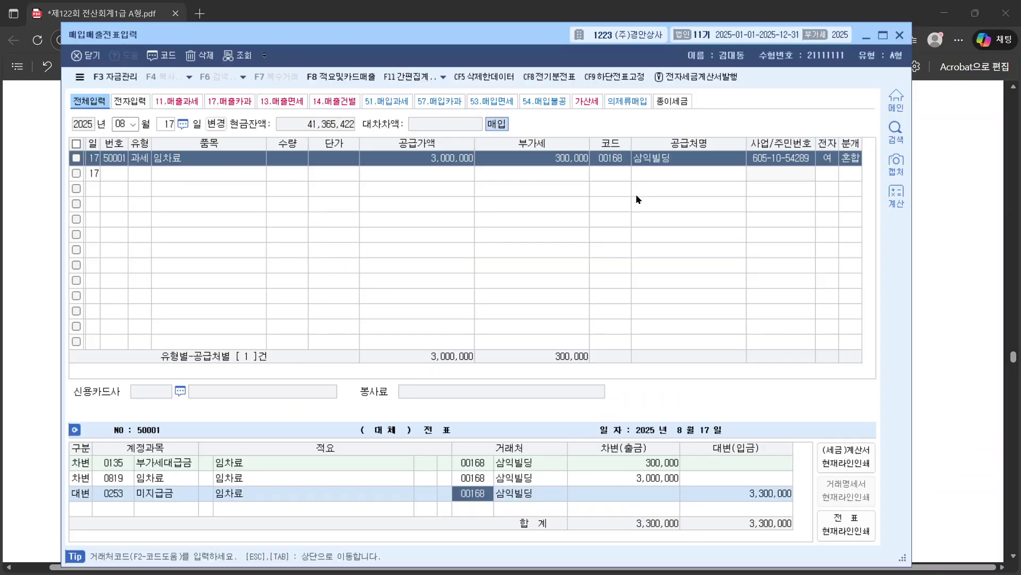
left_click(130, 125)
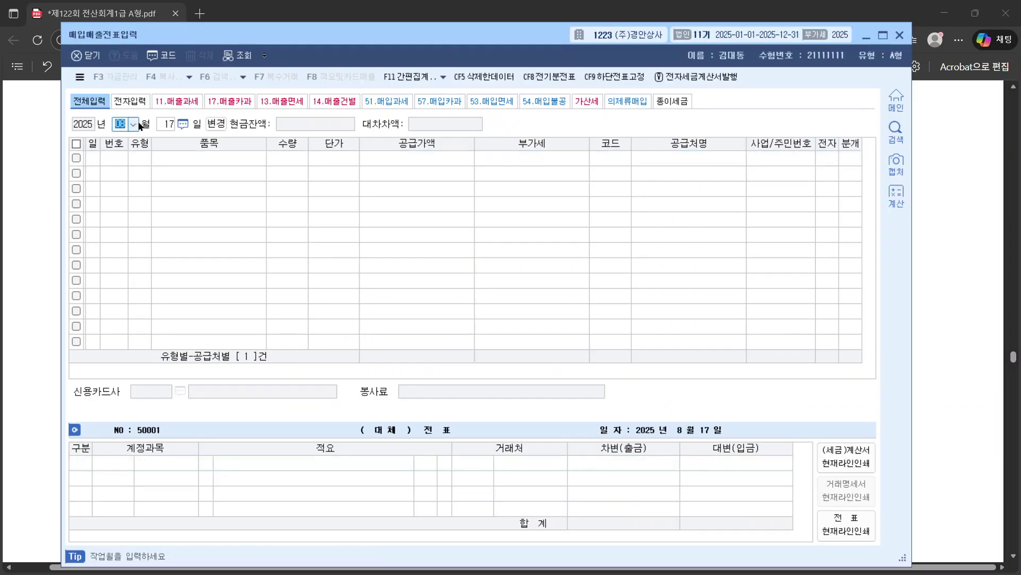
type("09")
key("Return")
type("18")
key("Return")
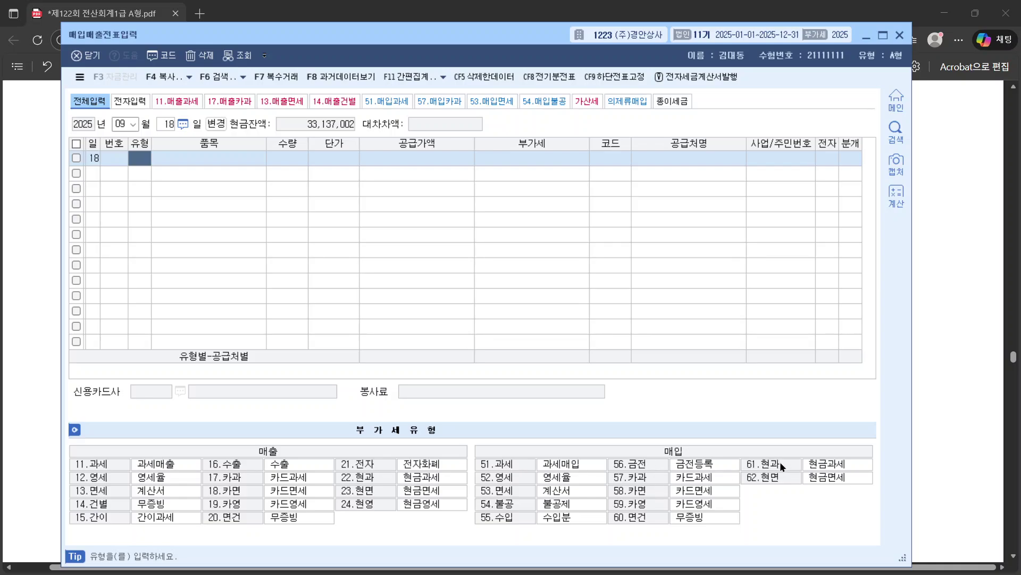
type("61")
key("Return")
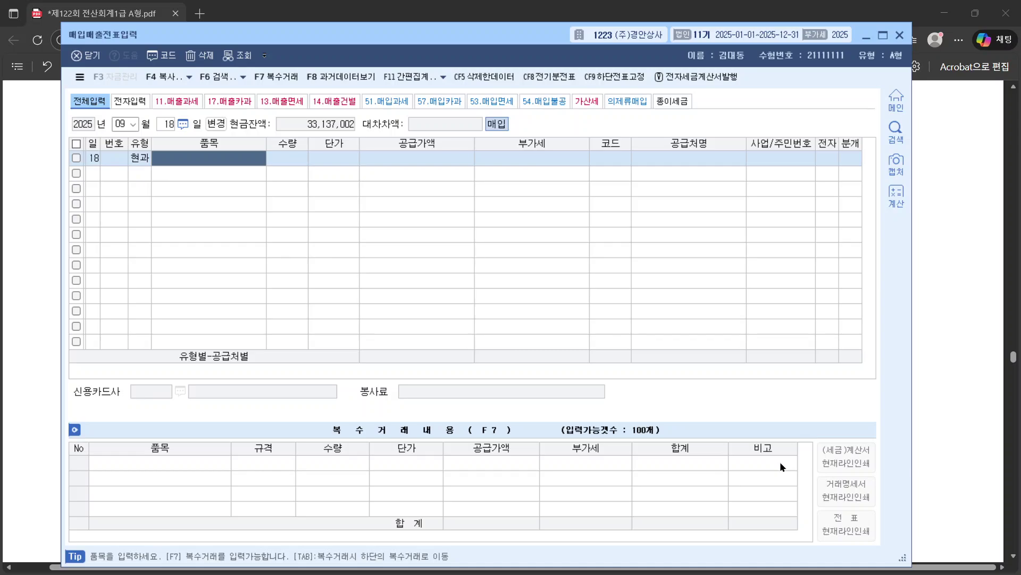
type("직")
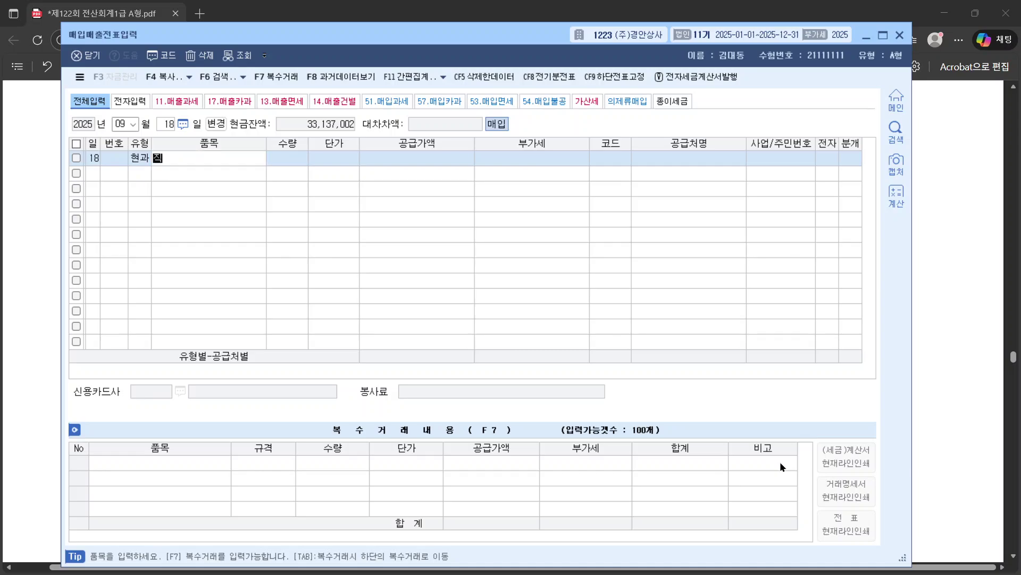
type("원식식")
key("Return")
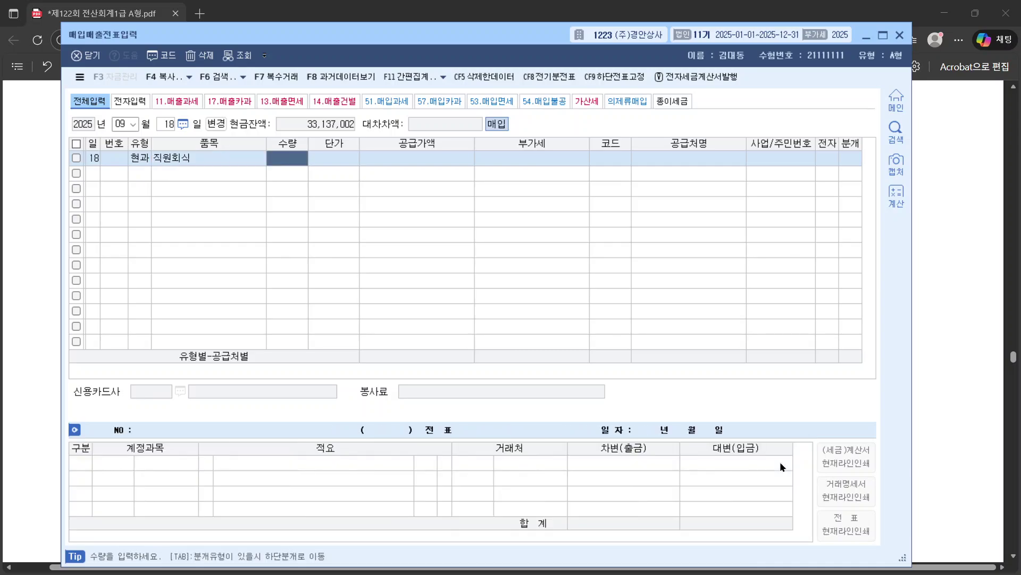
Step: Enter the 288,200 total (262,000 + 26,200 VAT), supplier 서우반점, and 혼합 journaling
key("Return")
key("Return")
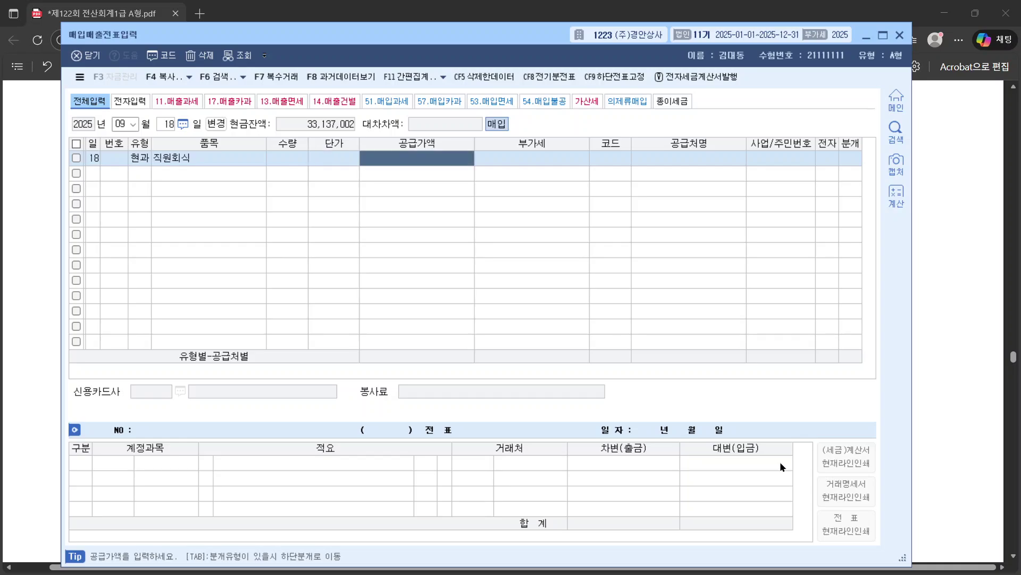
type("288200")
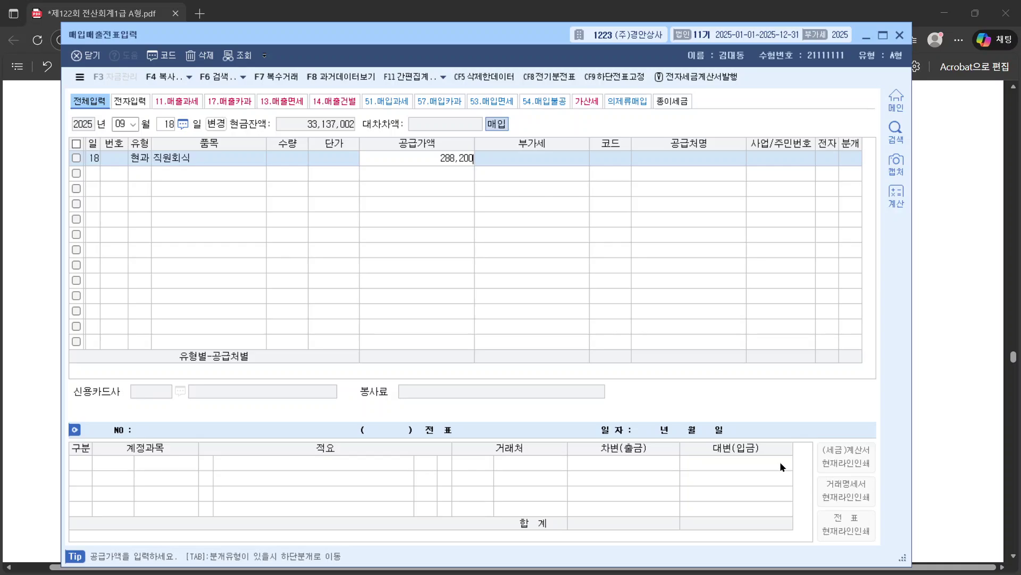
key("Return")
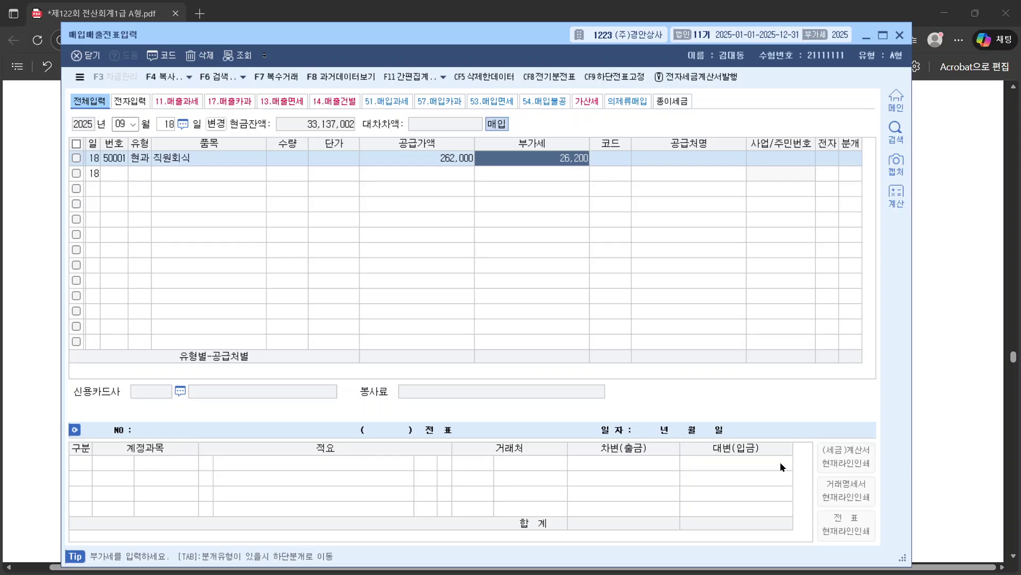
key("Return")
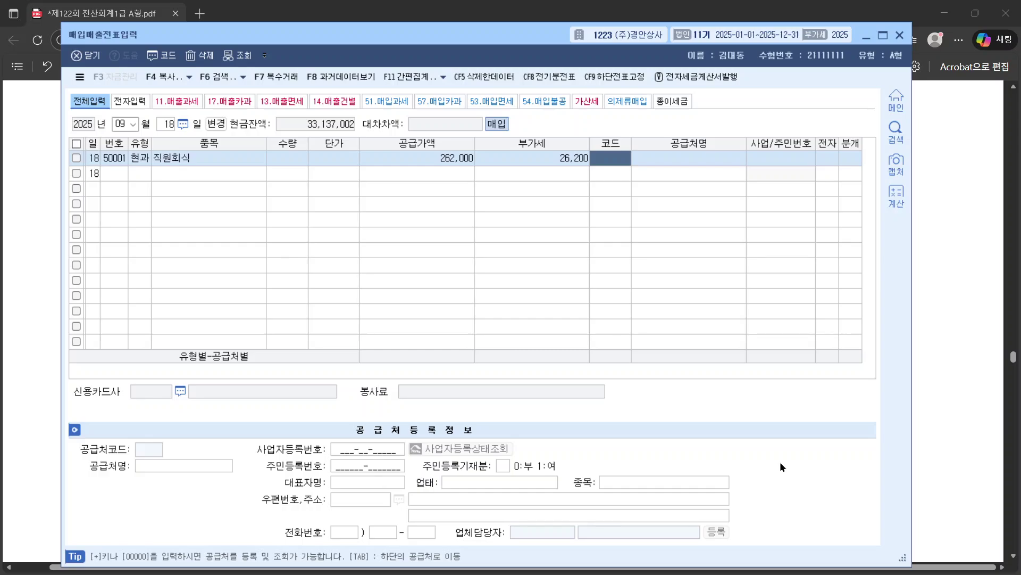
type("서우")
key("Return")
key("Return")
key("Return")
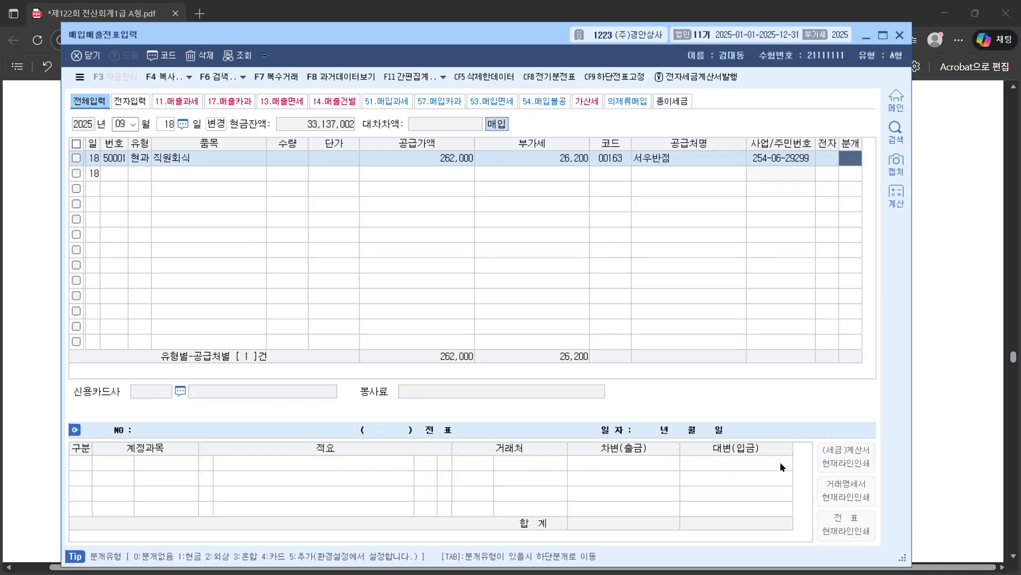
key("Left")
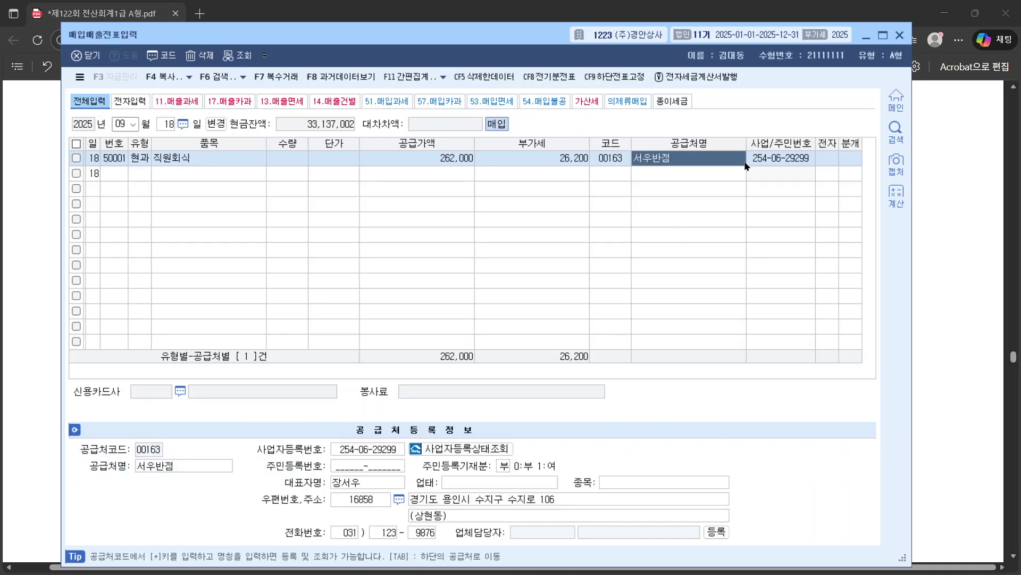
left_click(847, 153)
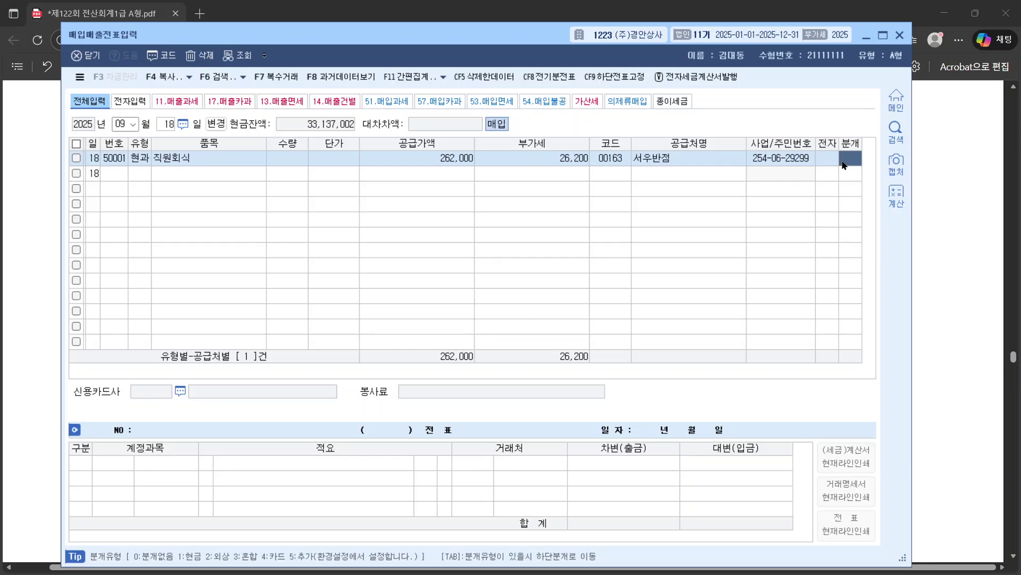
type("3")
key("Return")
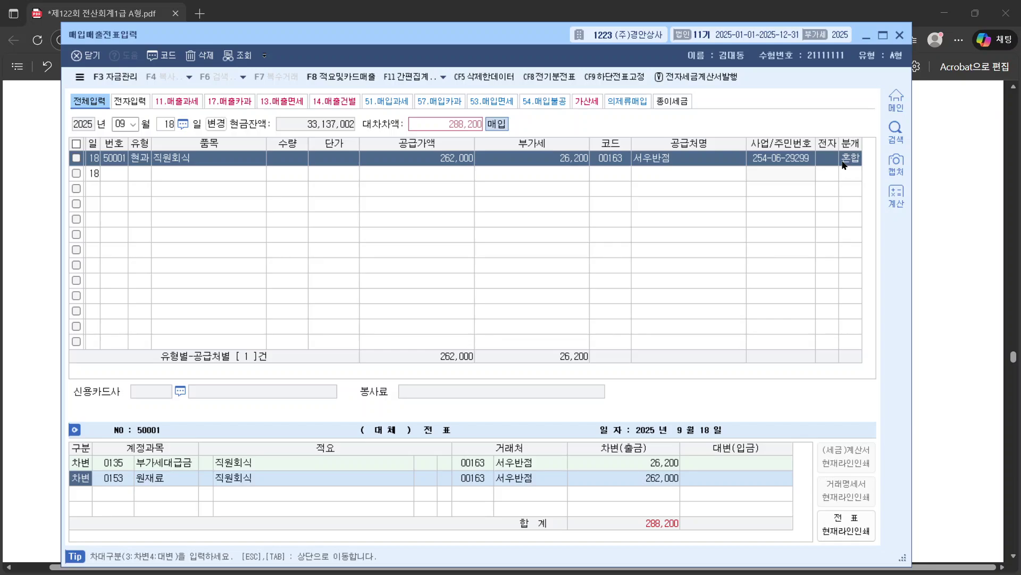
Step: Highlight 제조공장 직원들 in the question and change the 원재료 debit to 0511 복리후생비
left_click(120, 478)
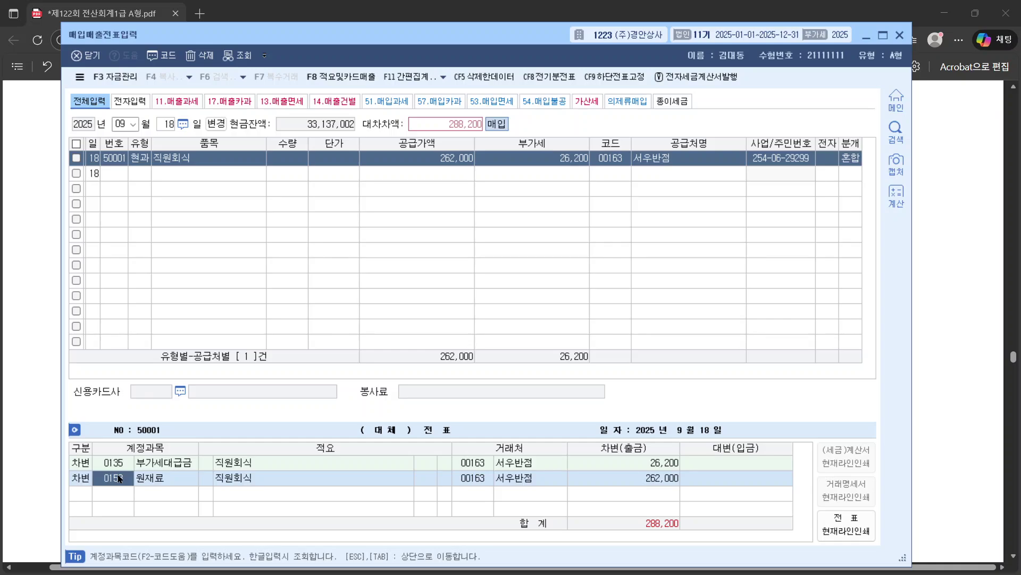
type("복리")
key("Return")
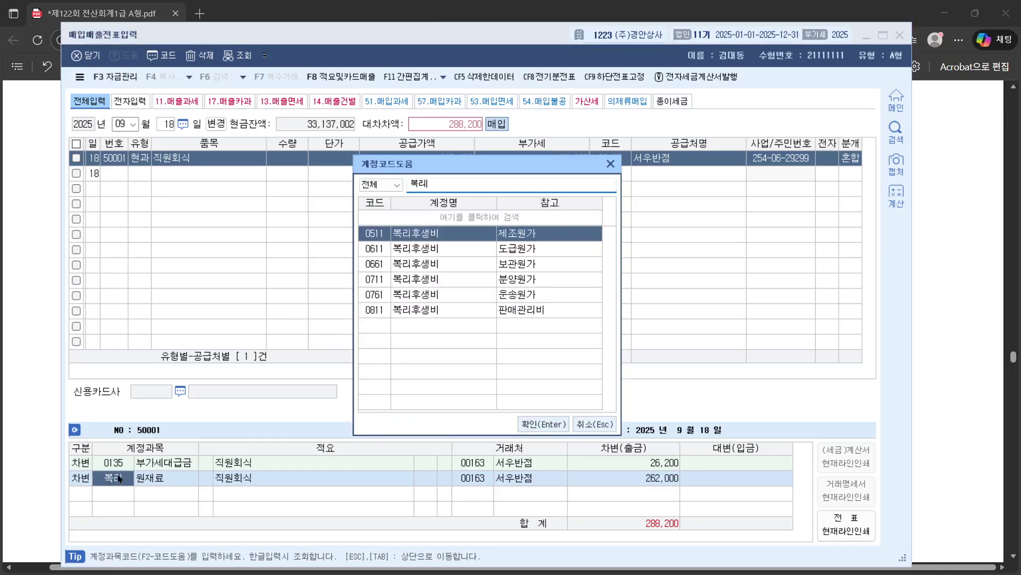
left_click(26, 330)
left_click_drag(194, 124, 323, 127)
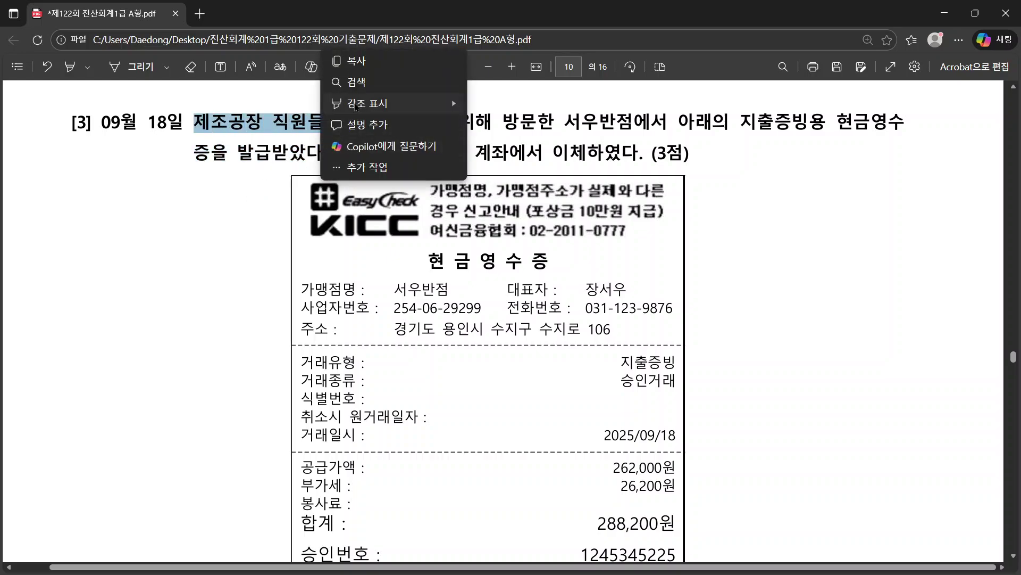
mouse_move(452, 103)
left_click(494, 103)
key("alt+Tab")
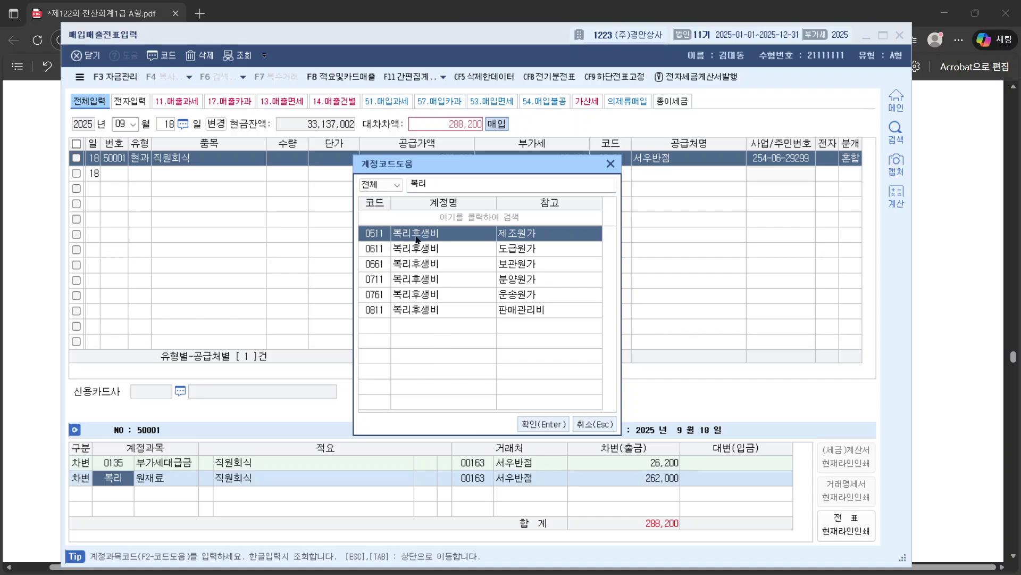
left_click(553, 423)
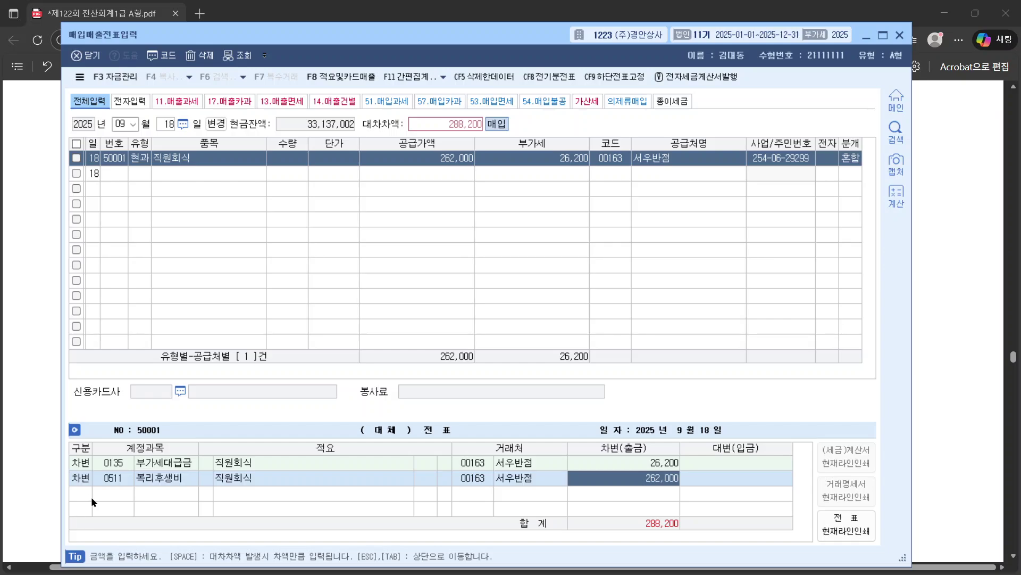
key("alt+Tab")
key("alt+Tab")
Step: Add a 288,200 credit to 0103 보통예금 with partner 기업은행, then return to the PDF
key("Return")
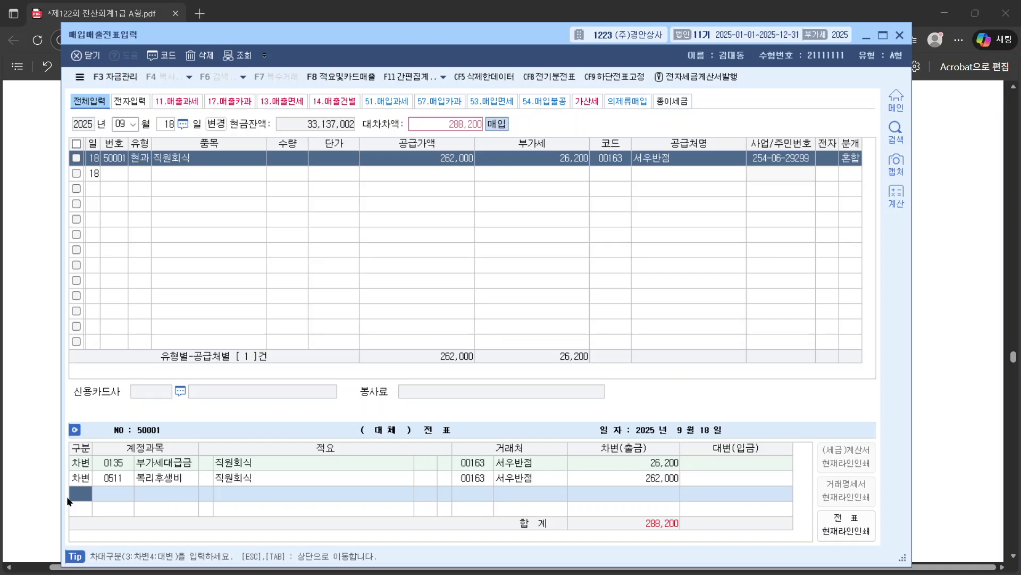
type("4볼")
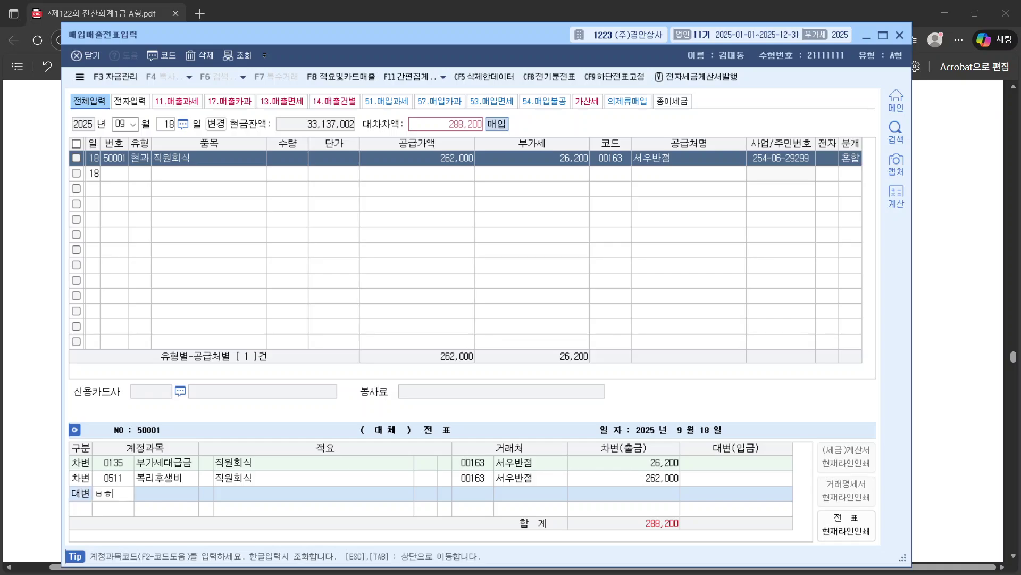
type("통")
key("Return")
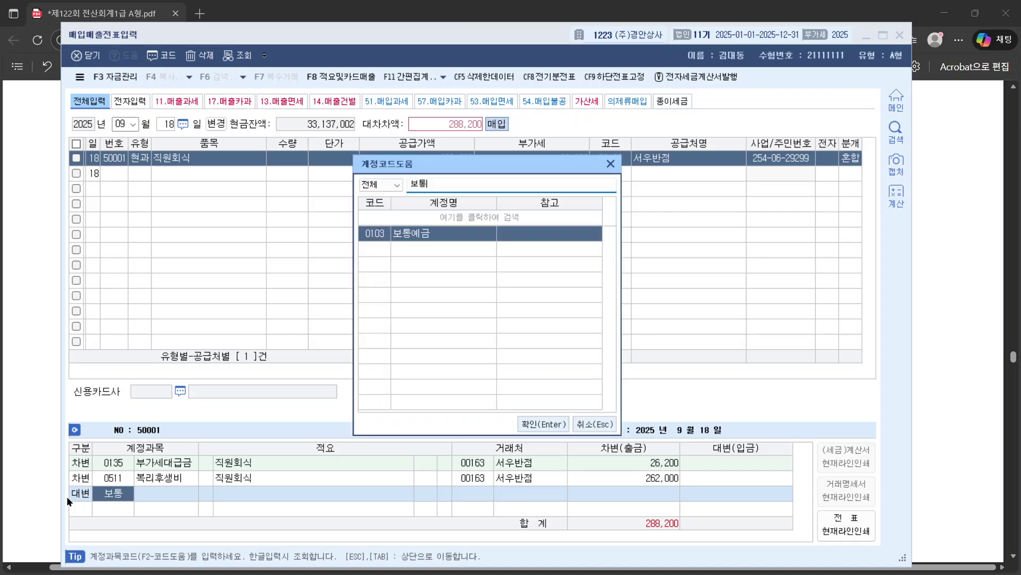
key("Return")
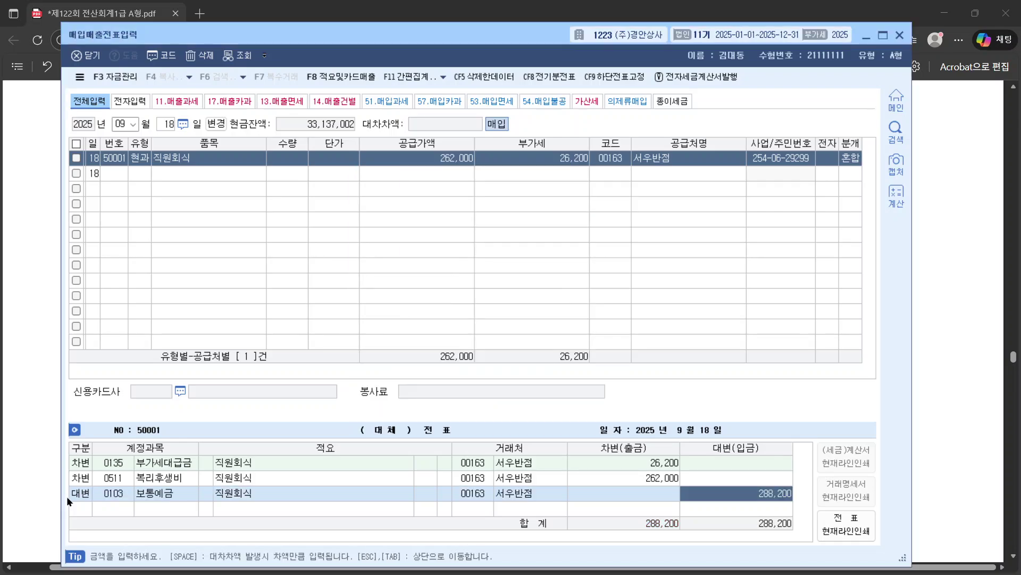
key("Return")
type("기업")
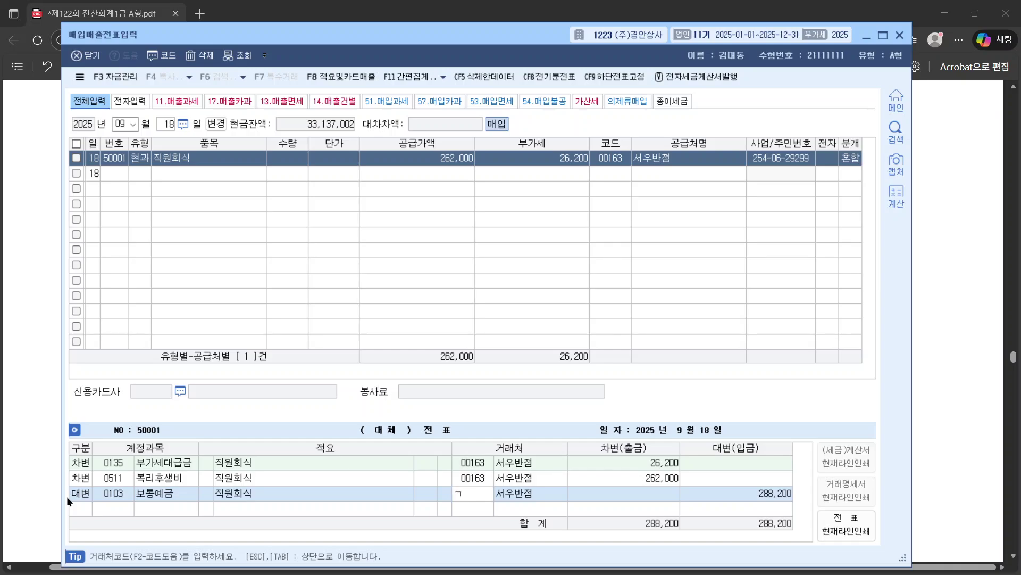
type("은")
key("Return")
key("Return")
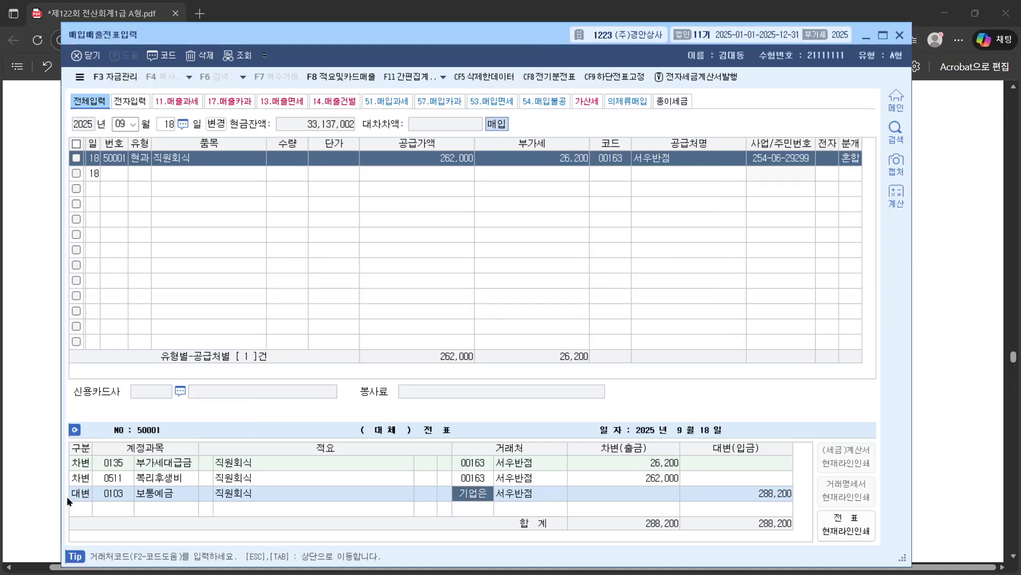
left_click(953, 333)
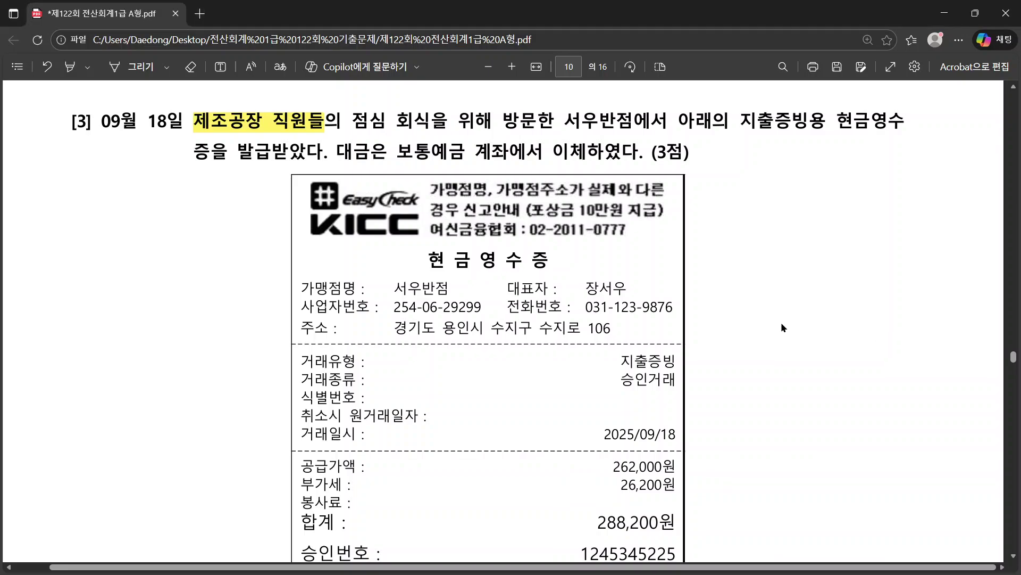
Step: Select the receipt's 288,200원 total and 현 금 영 수 증 title, then scroll to question [4] on page 11
scroll(780, 322, "down", 5)
scroll(780, 322, "up", 2)
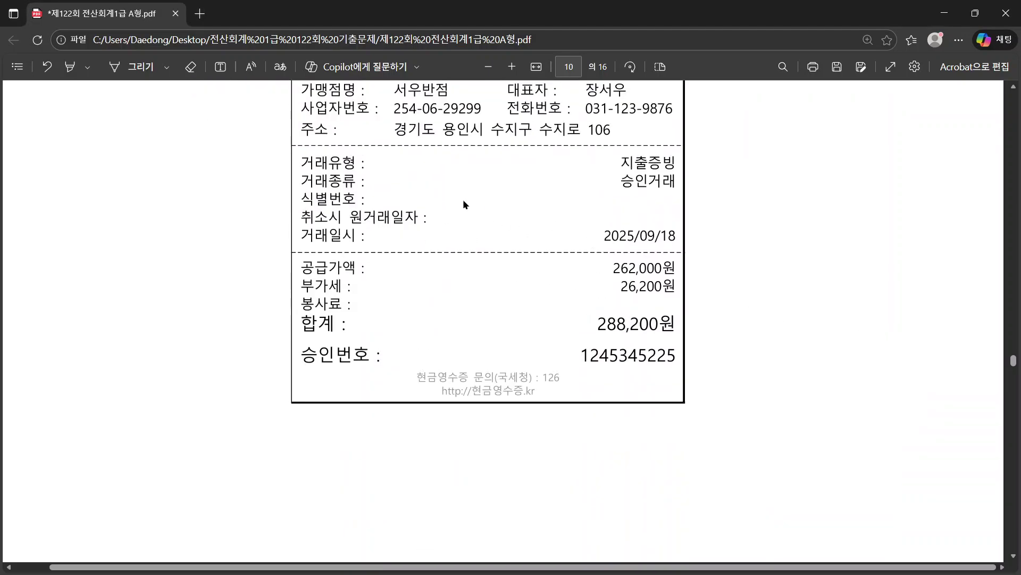
scroll(467, 276, "up", 2)
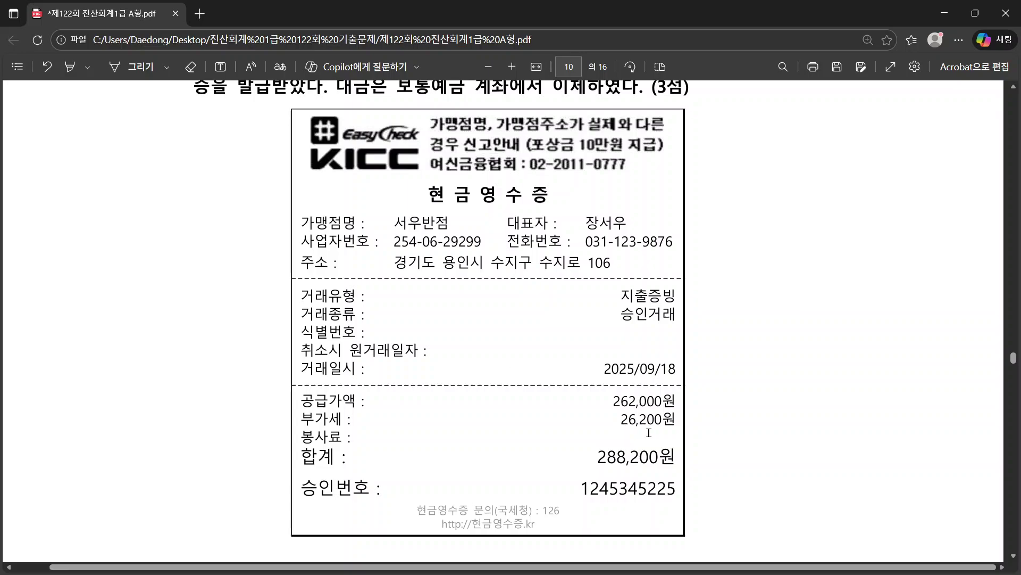
left_click_drag(599, 457, 669, 456)
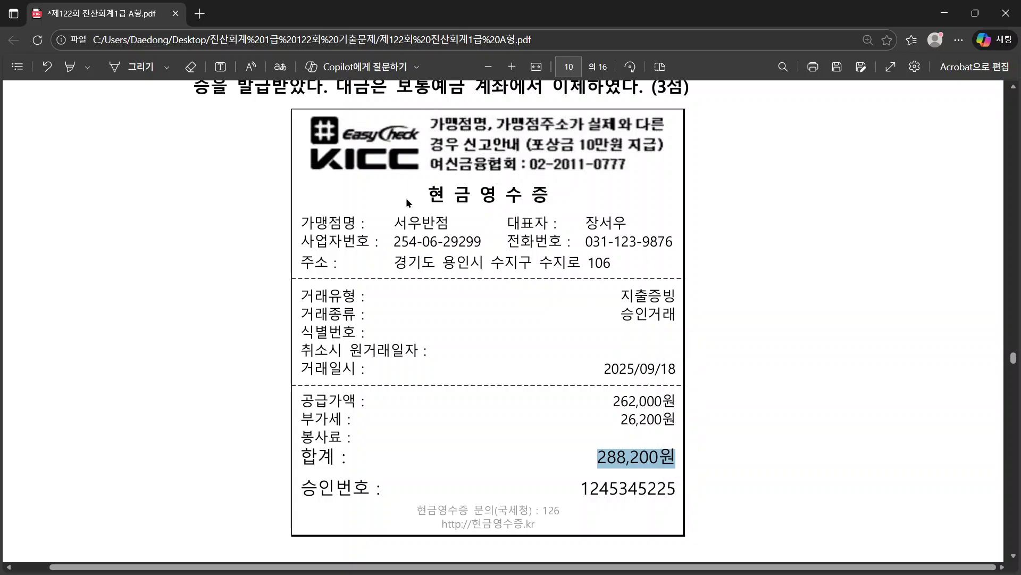
left_click_drag(427, 195, 551, 198)
scroll(682, 306, "down", 10)
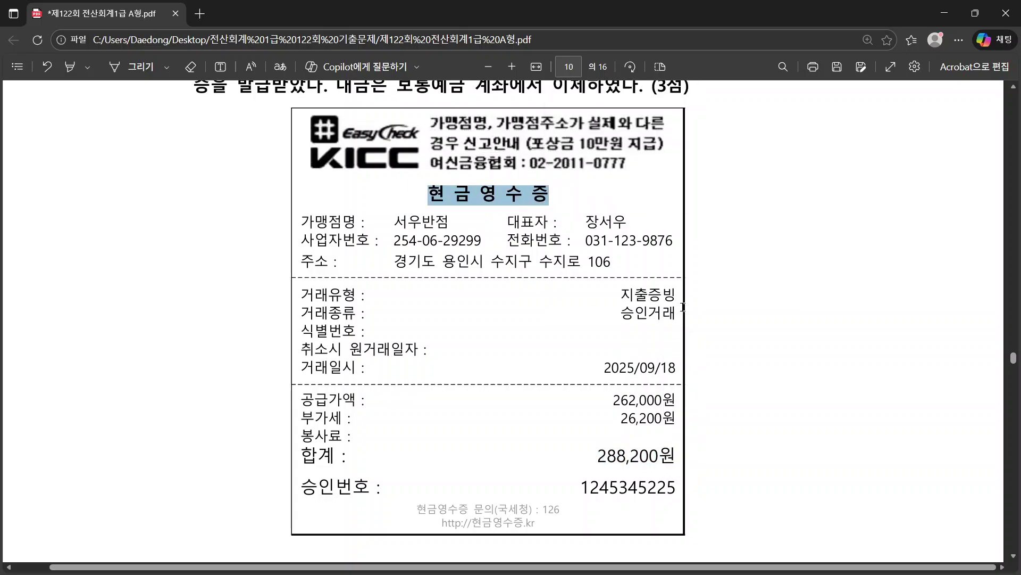
scroll(684, 307, "down", 10)
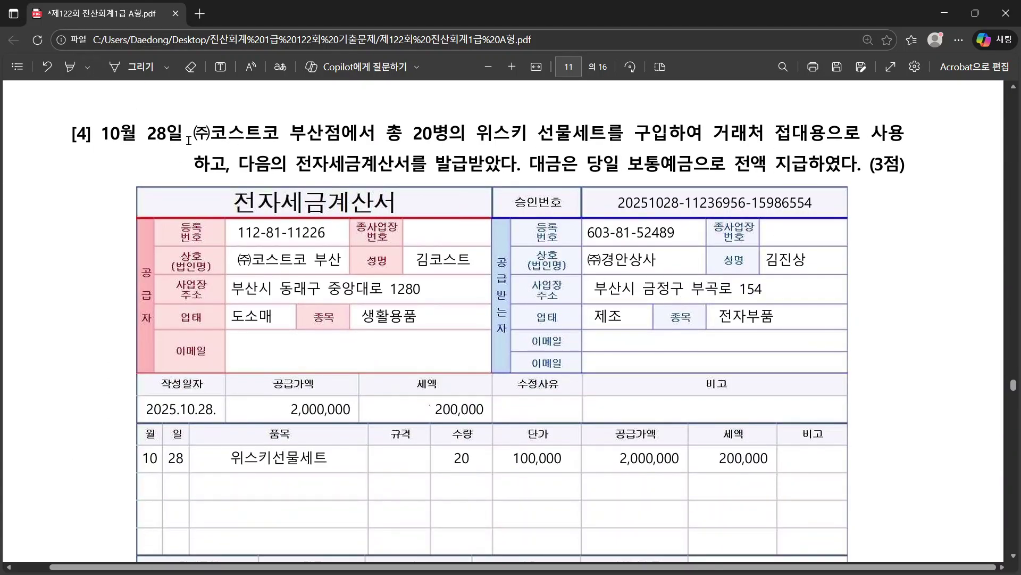
left_click_drag(195, 129, 367, 140)
right_click(367, 140)
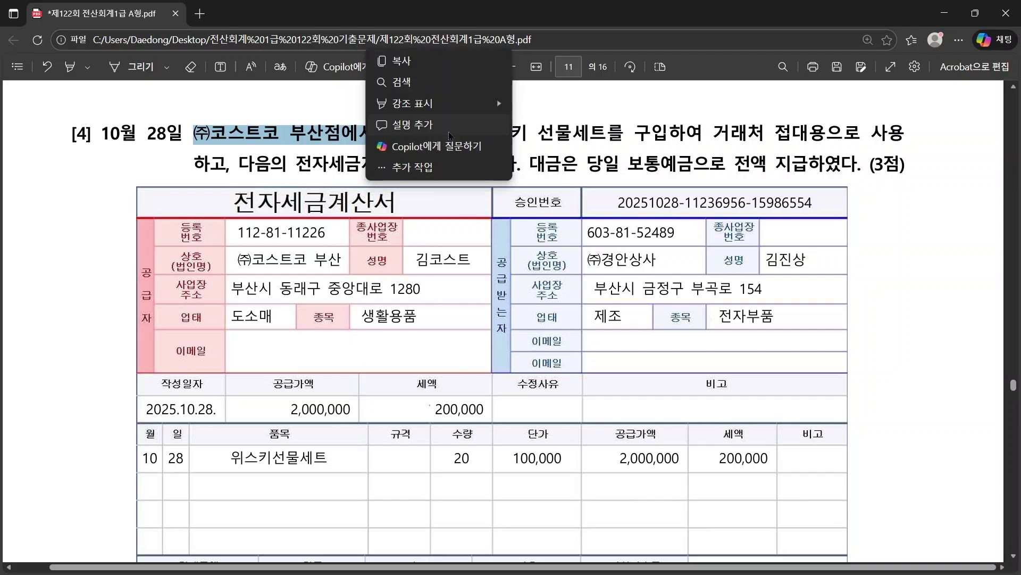
left_click(425, 58)
left_click(702, 134)
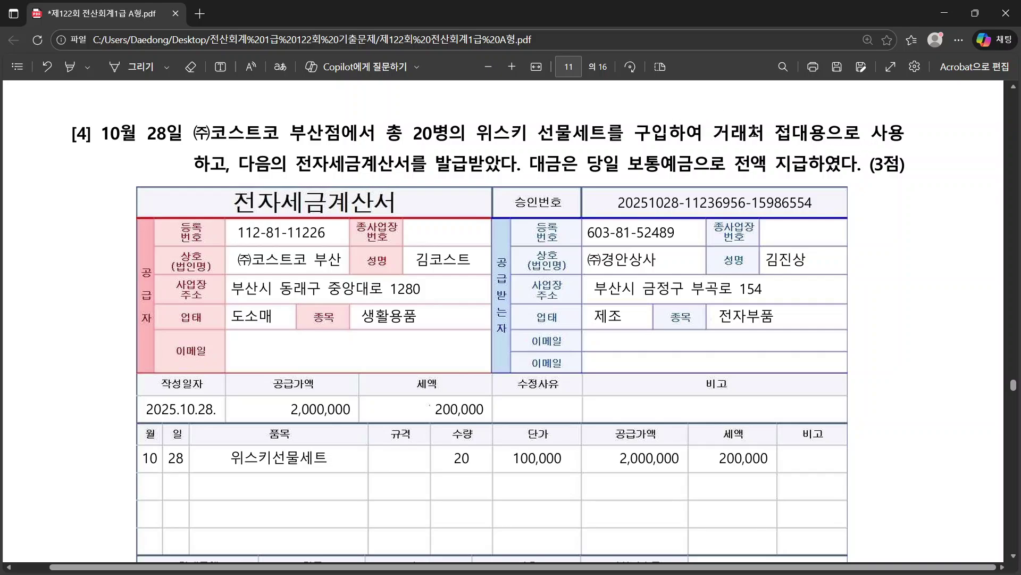
left_click_drag(776, 133, 827, 134)
left_click(838, 111)
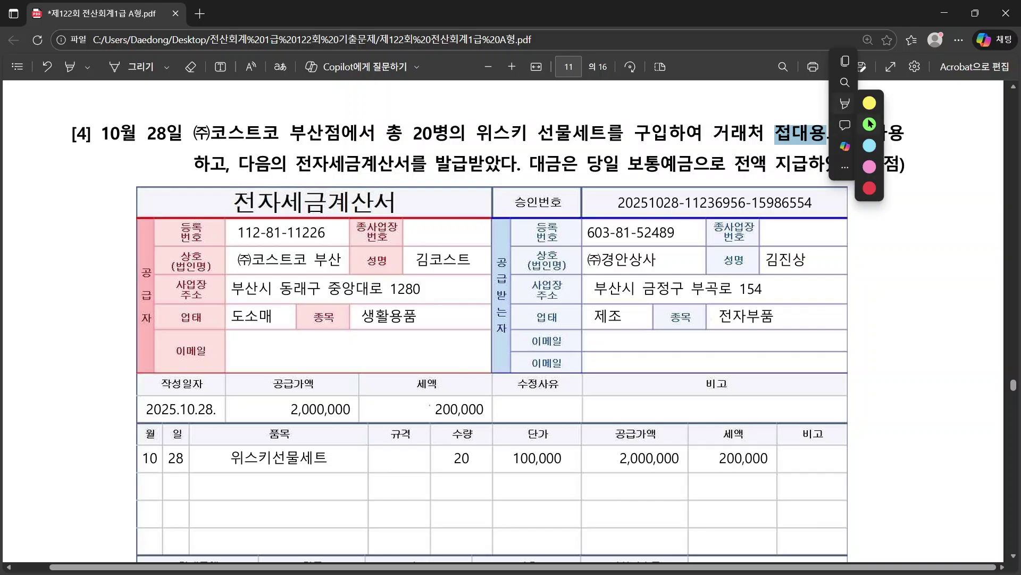
left_click(869, 109)
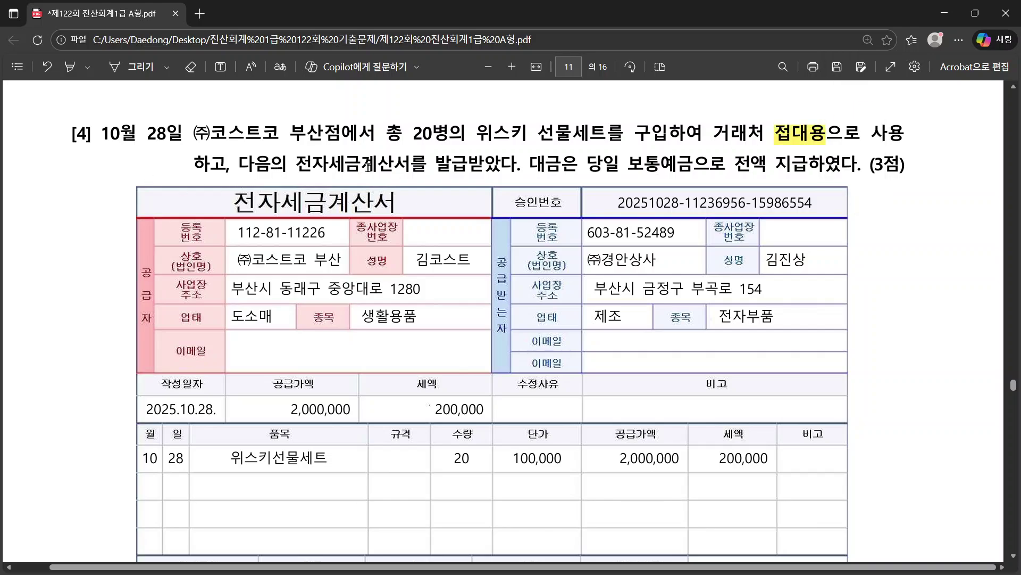
left_click_drag(306, 161, 512, 163)
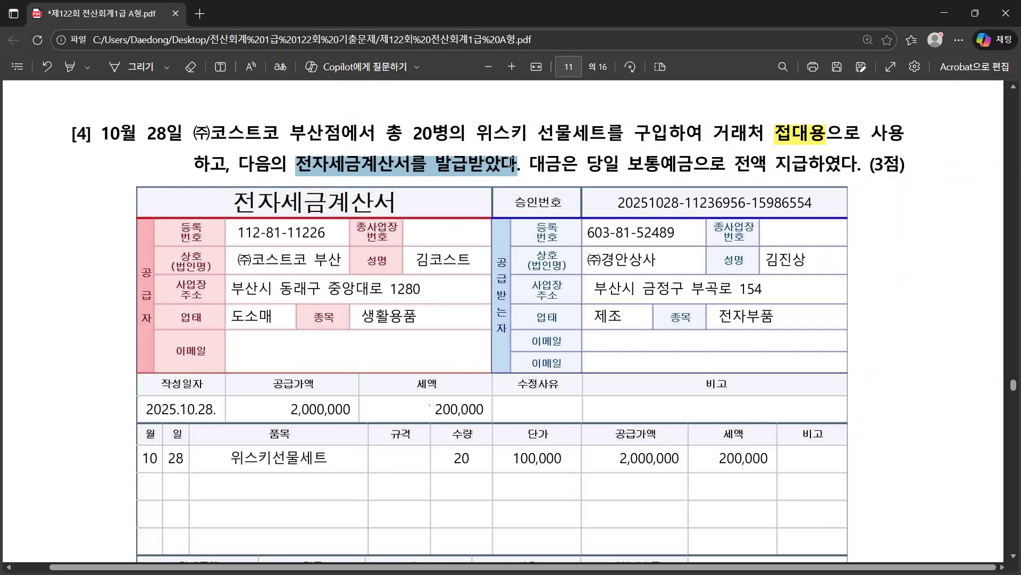
right_click(513, 162)
left_click(698, 165)
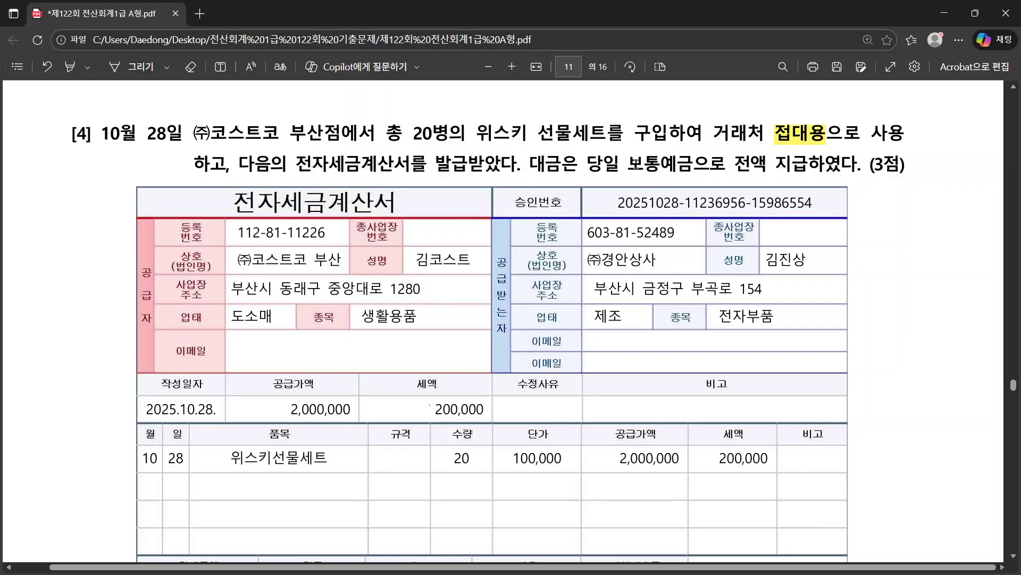
left_click_drag(620, 164, 766, 164)
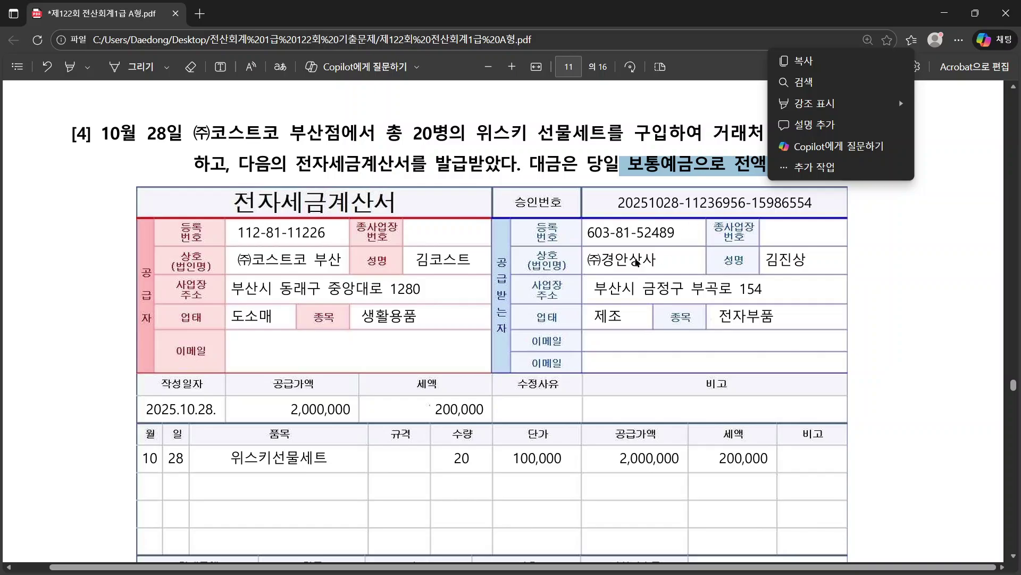
scroll(637, 262, "down", 3)
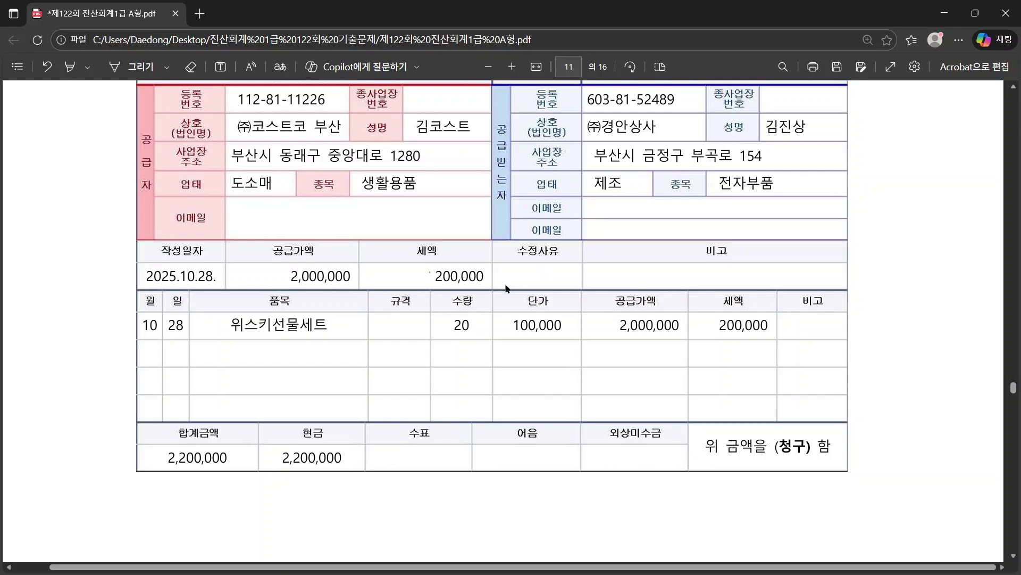
scroll(508, 289, "up", 3)
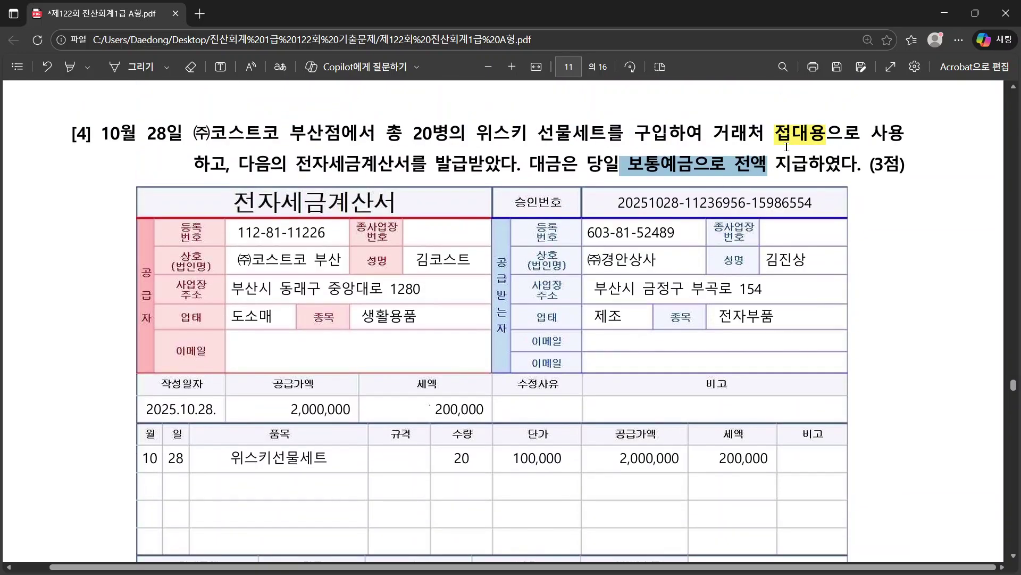
left_click(738, 165)
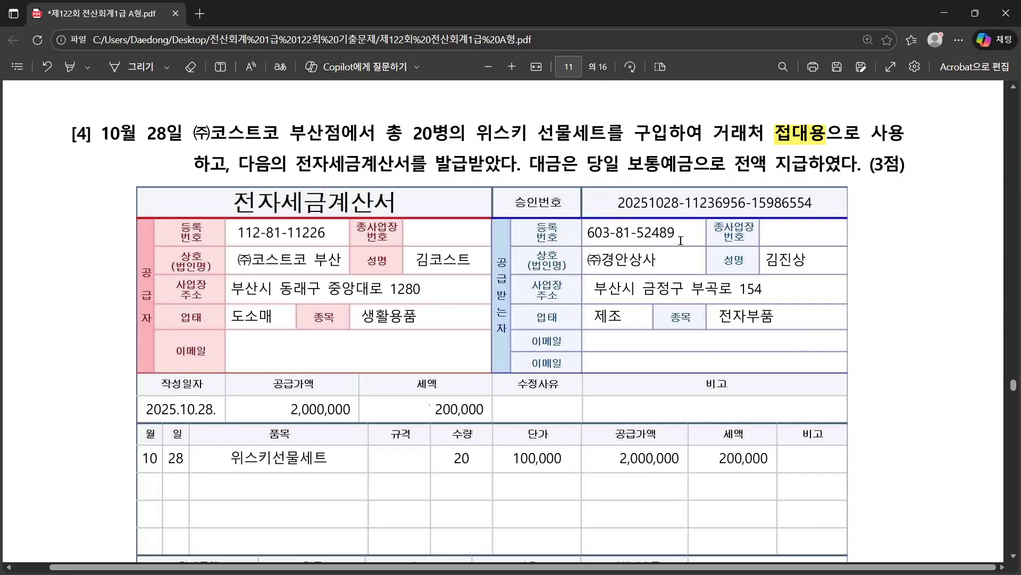
scroll(681, 241, "down", 4)
scroll(680, 240, "up", 1)
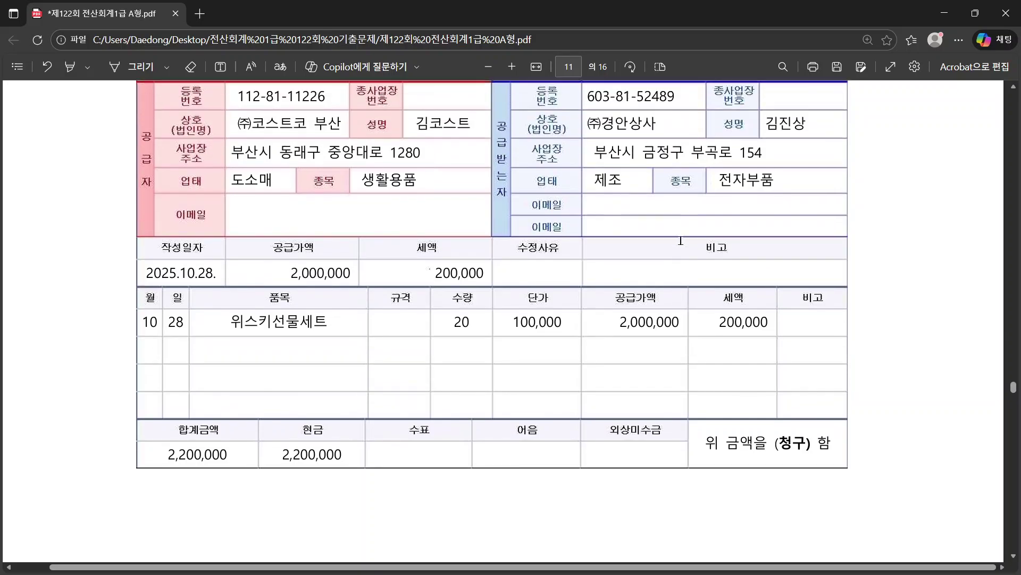
scroll(680, 240, "up", 1)
Step: Start a new voucher dated 10/28 with VAT type 54 불공
key("alt+Tab")
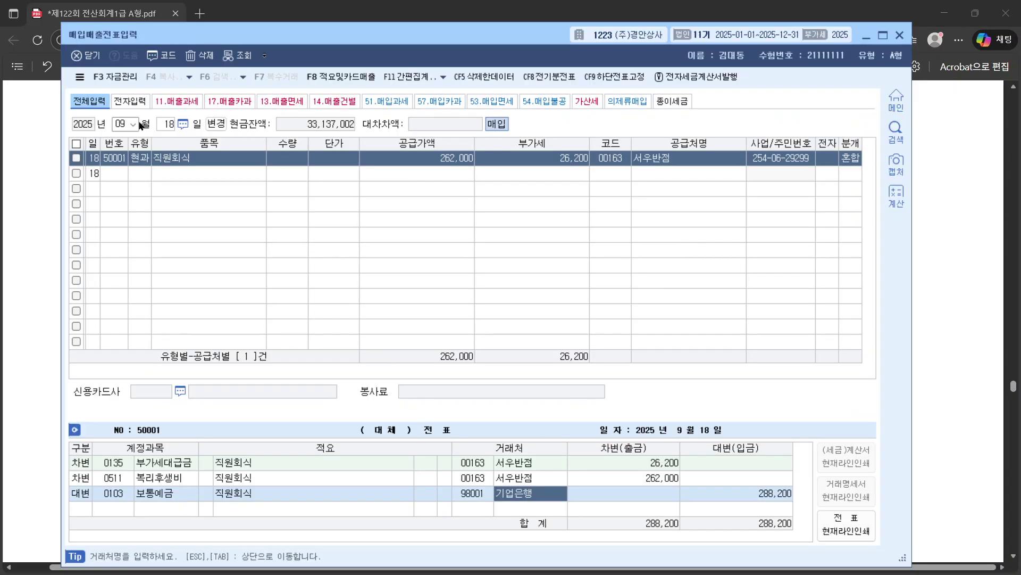
key("Escape")
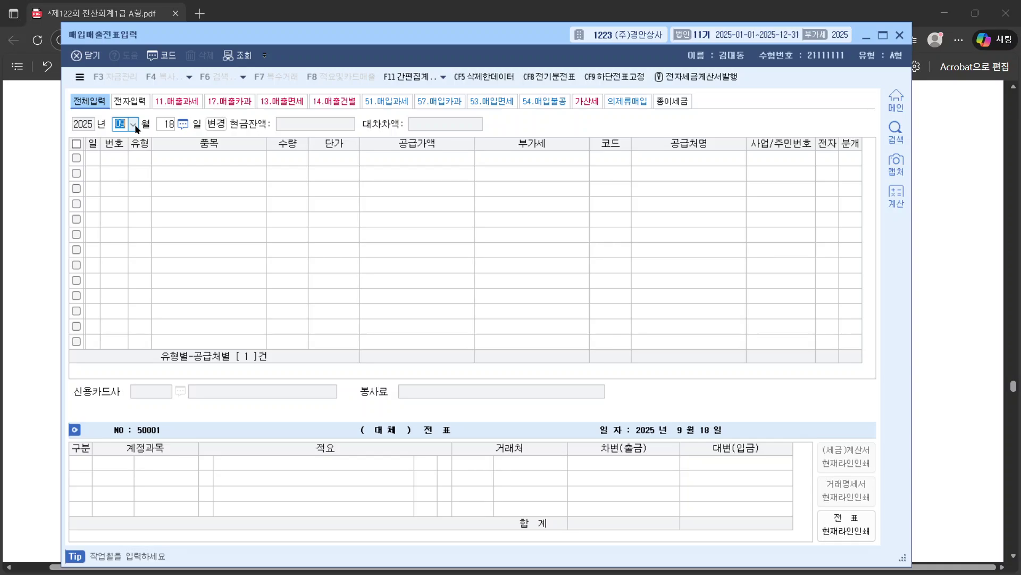
type("10")
key("Return")
type("28")
key("Return")
key("Return")
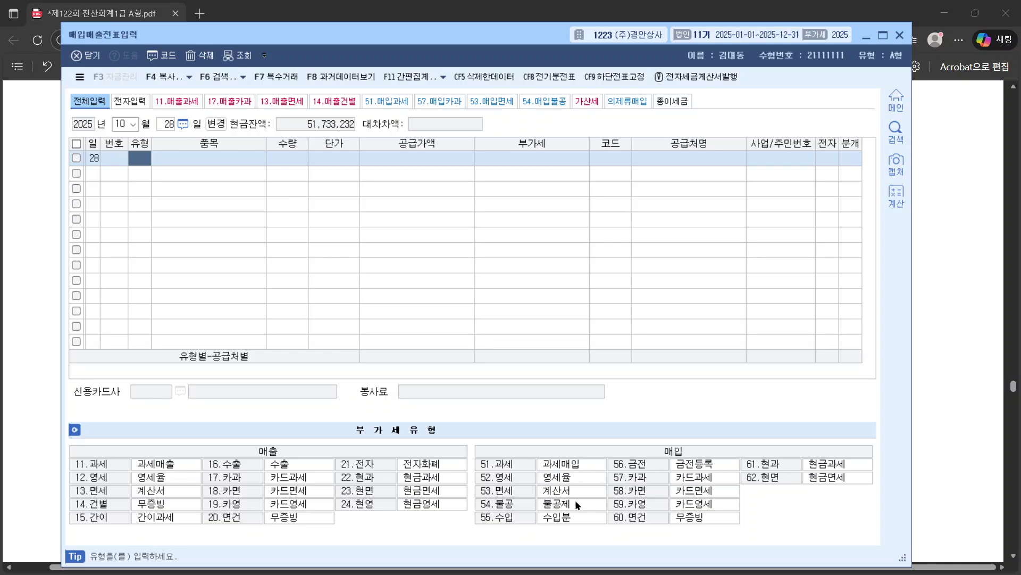
type("54")
key("Return")
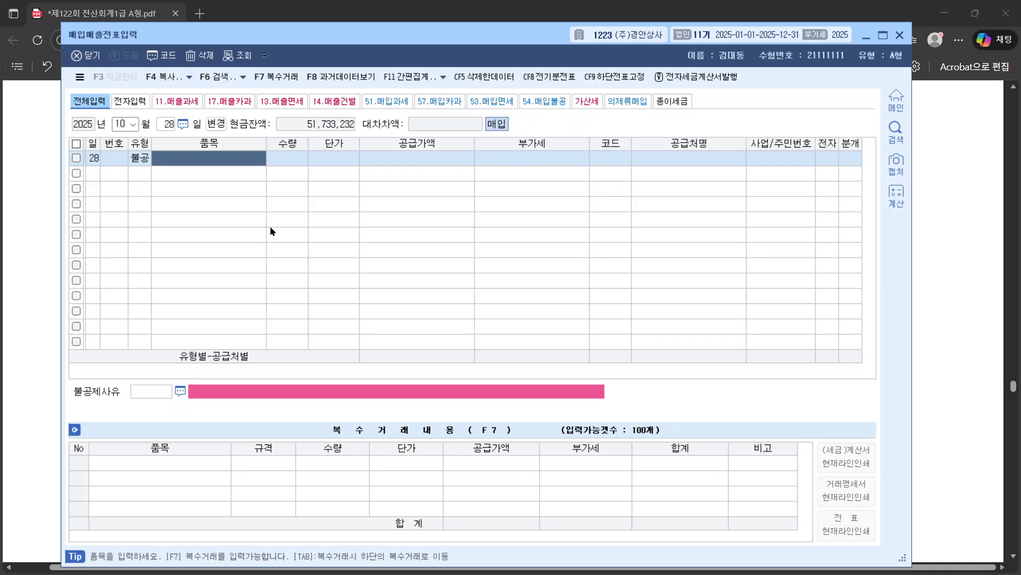
Step: Enter item 위스키선물세트, quantity 20, unit price 100,000
type("위스키선")
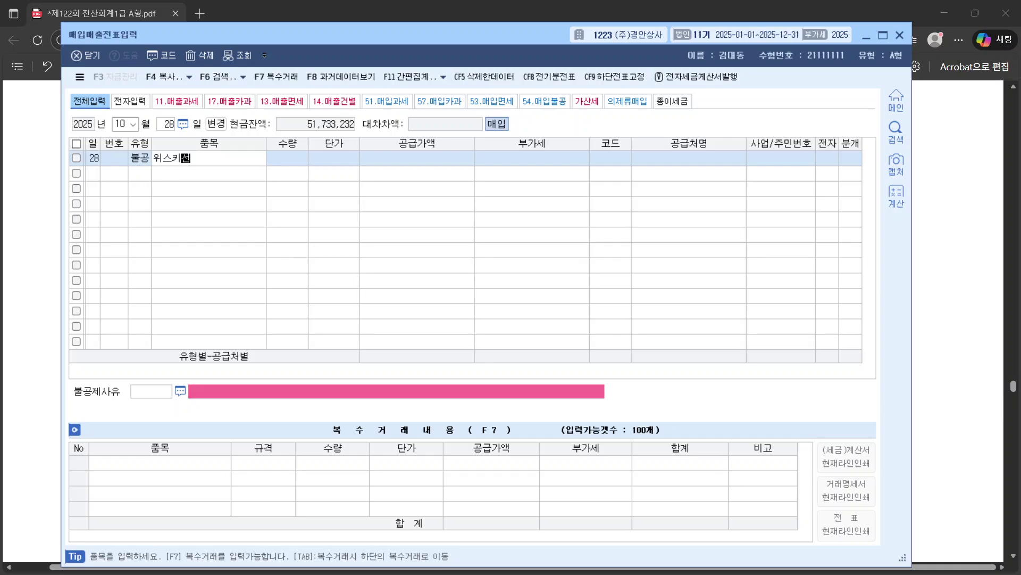
type("물세트")
key("Return")
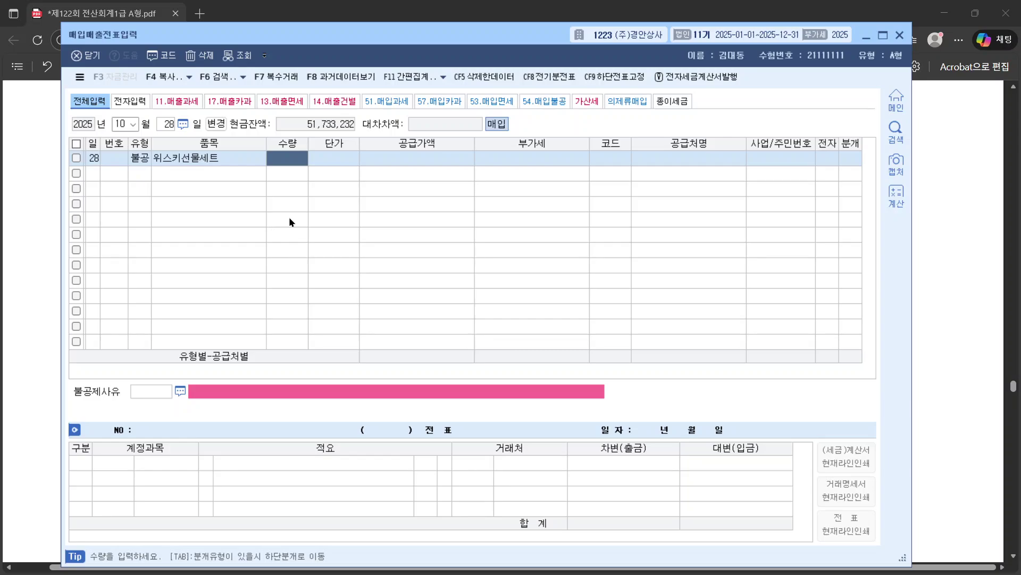
type("20")
key("Return")
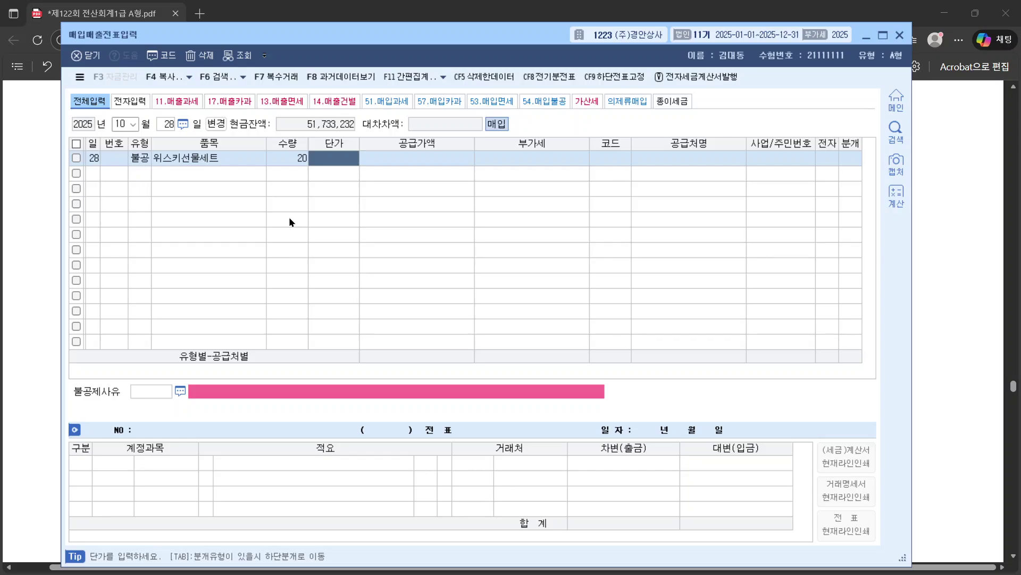
type("100000")
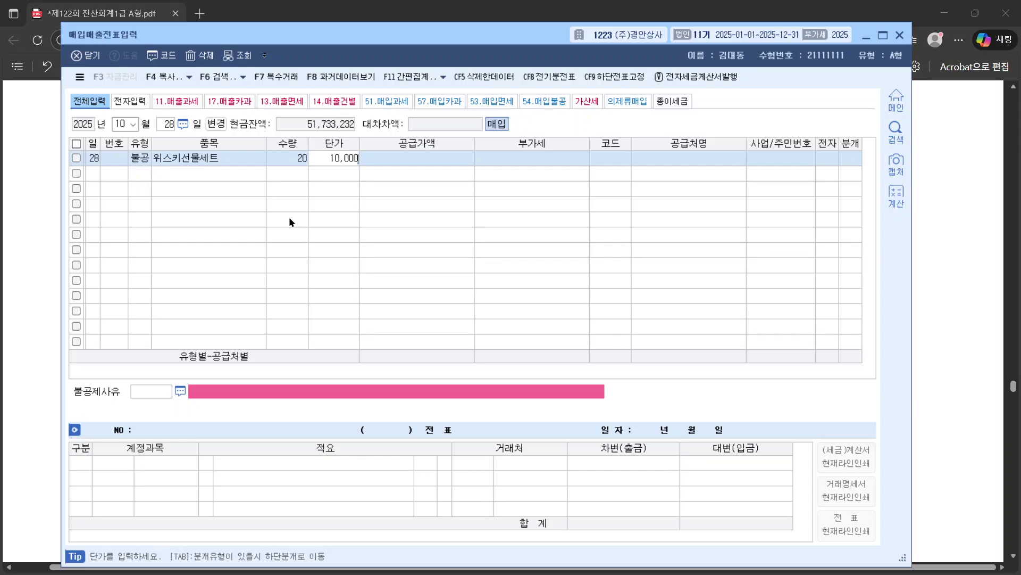
key("Return")
key("Return")
key("Return")
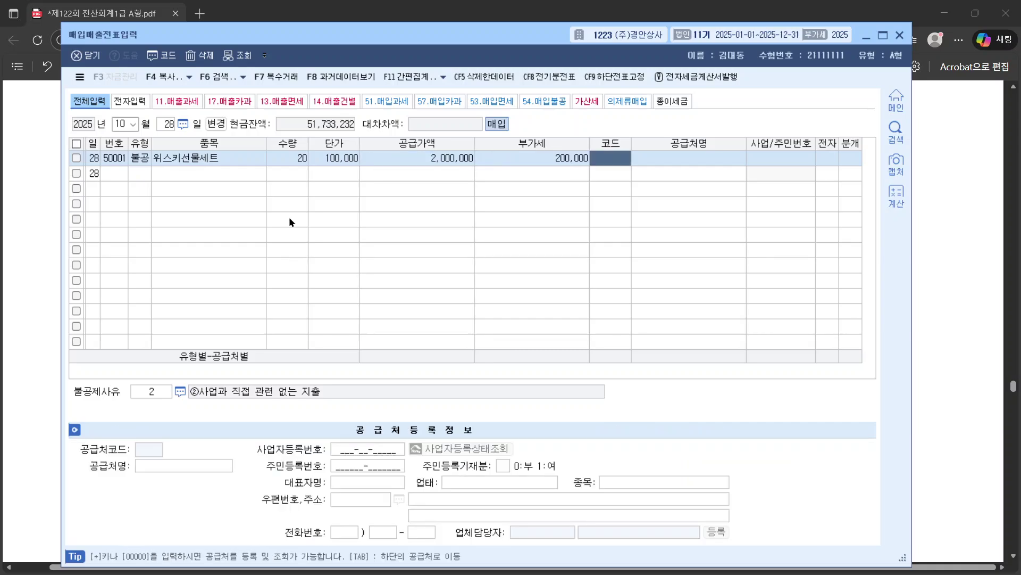
Step: Search the supplier list for 코스 to find (주)코스트코 부산
type("2")
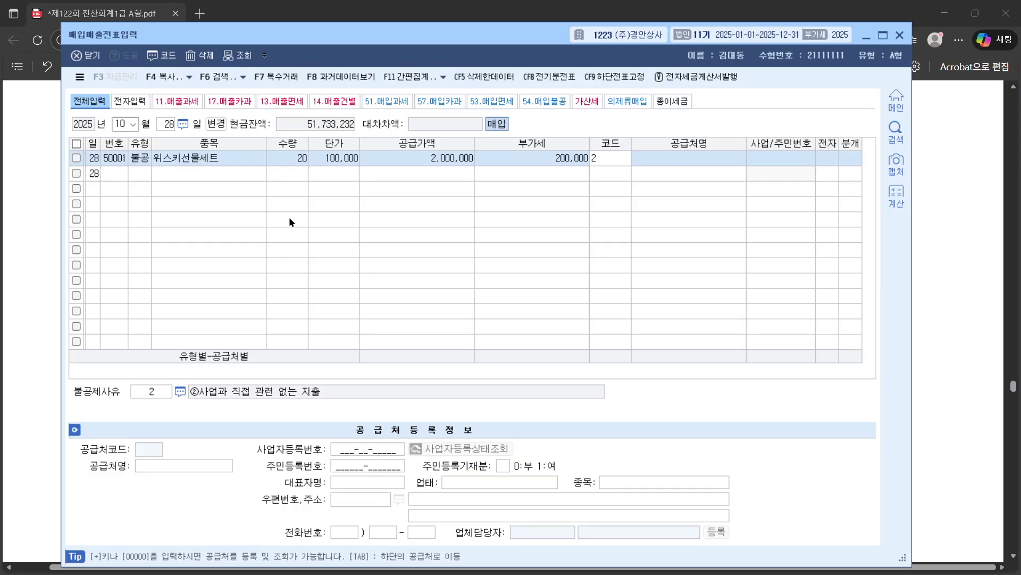
key("BackSpace")
type("코스")
key("Return")
key("Return")
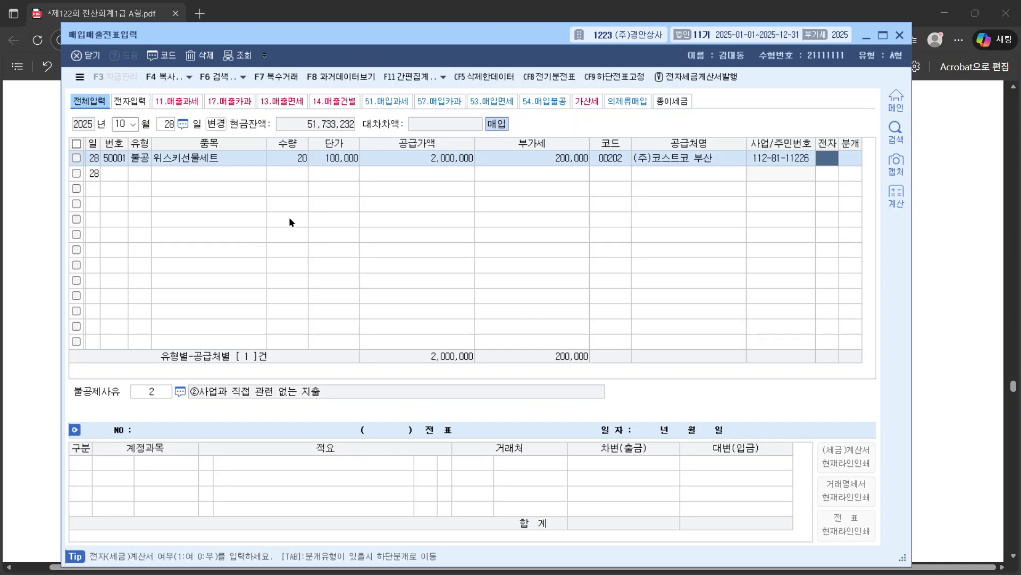
Step: Highlight 전자세금계산서를 in question 4 of the exam PDF in green
left_click(930, 288)
scroll(527, 199, "up", 1)
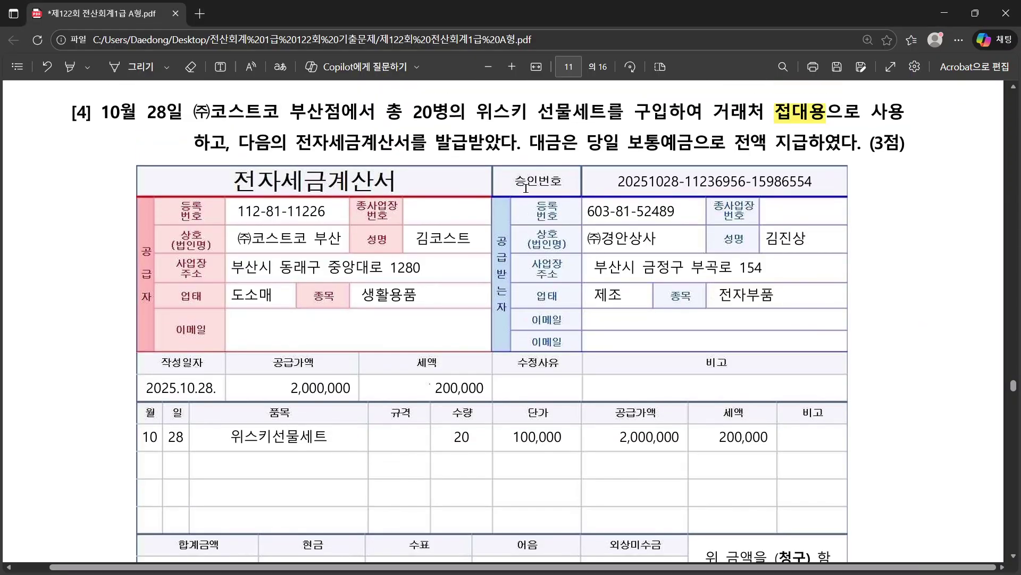
left_click_drag(290, 163, 421, 165)
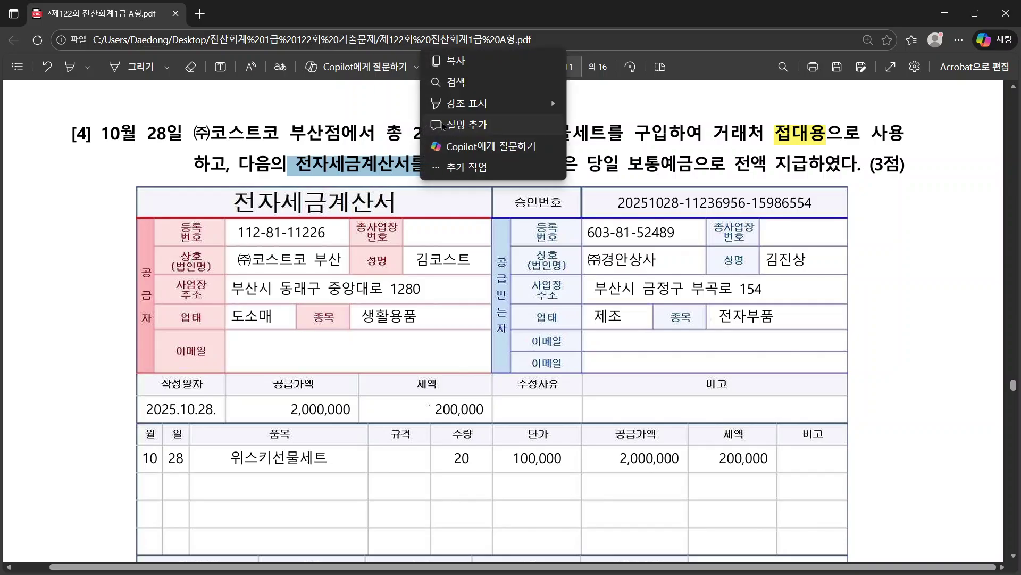
mouse_move(481, 104)
left_click(606, 126)
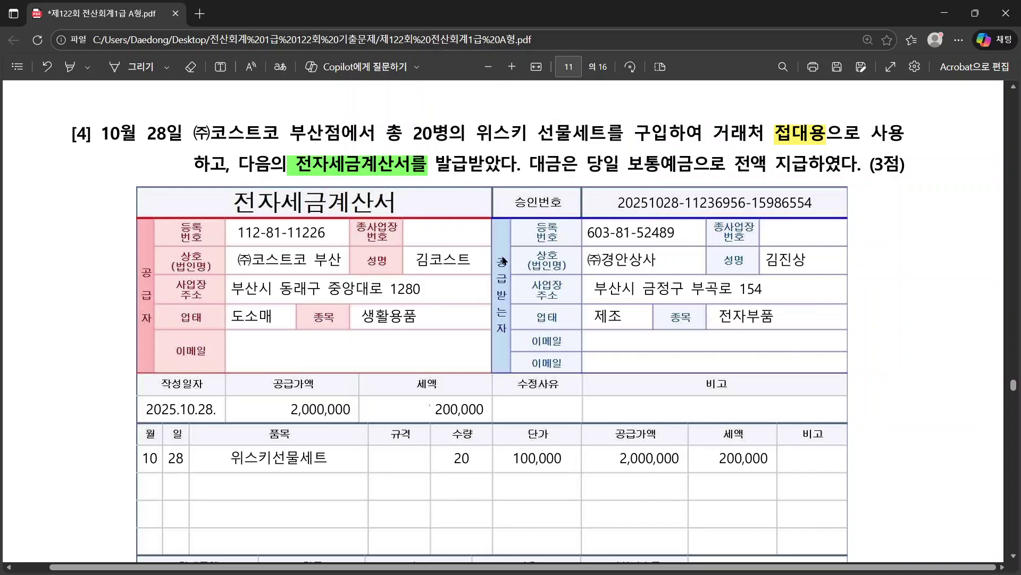
Step: Flag the 10/28 whisky purchase as an electronic tax invoice (전자 1)
key("alt+Tab")
type("1")
key("Return")
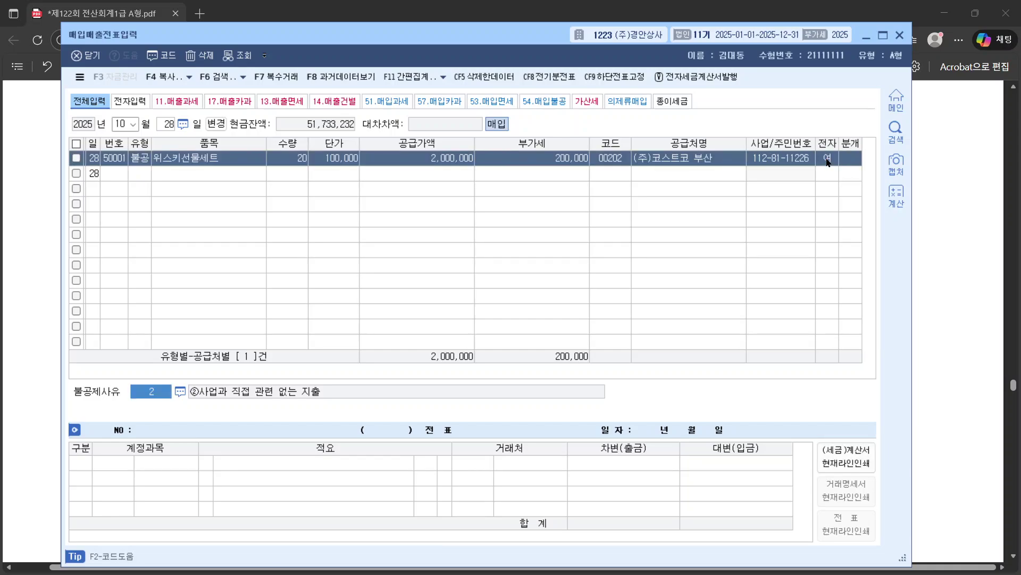
Step: Set the whisky purchase's journal type to 3 혼합
type("3")
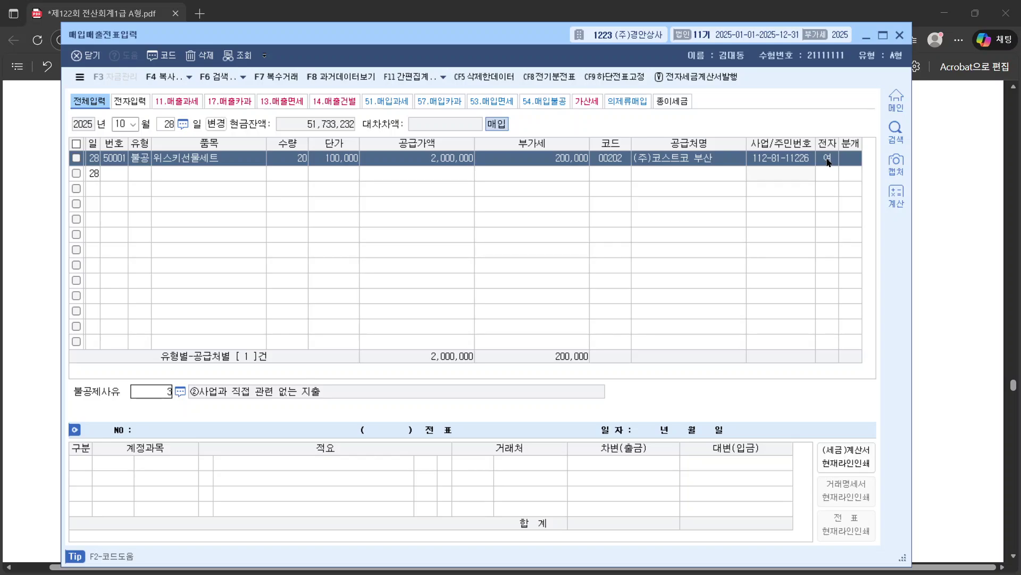
left_click(854, 160)
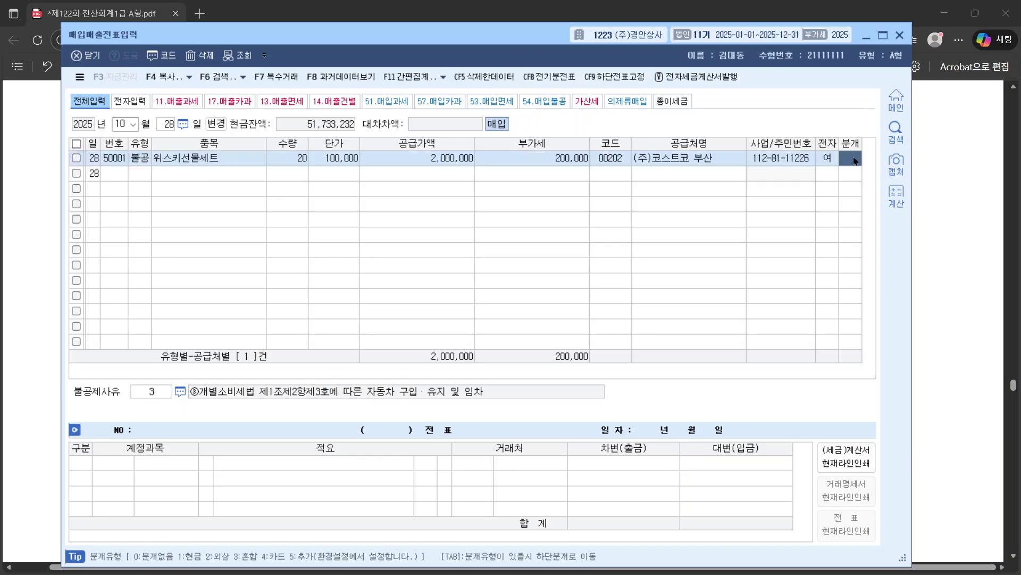
type("3")
key("Return")
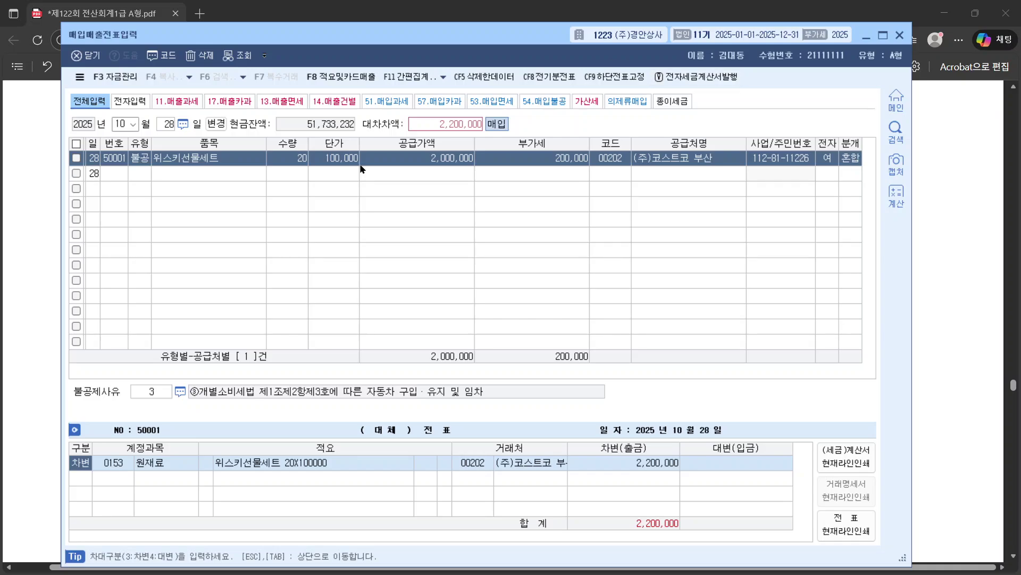
Step: Choose non-deductible reason 4 기업업무추진비 관련 for the purchase
left_click(137, 160)
left_click(163, 393)
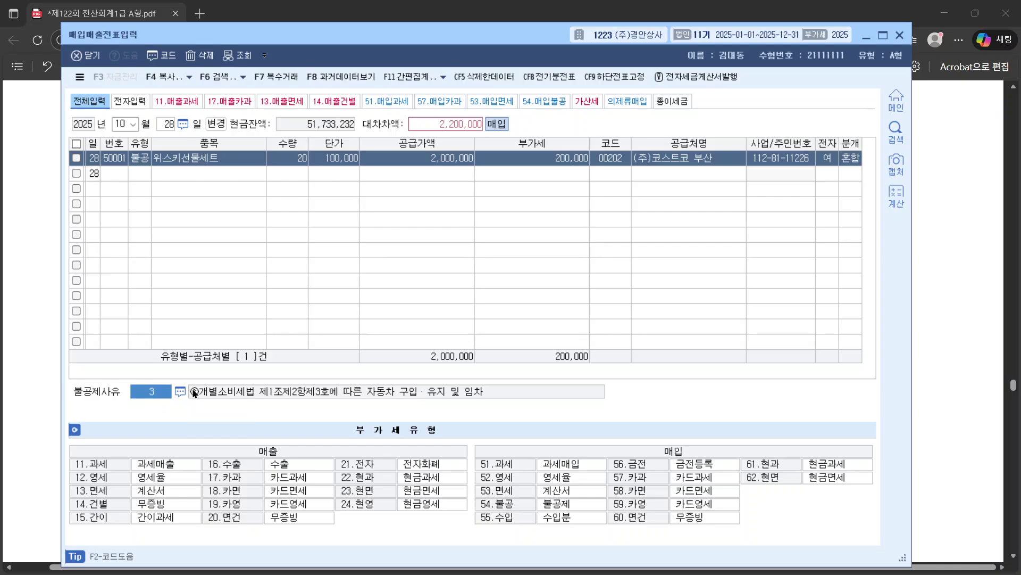
left_click(181, 391)
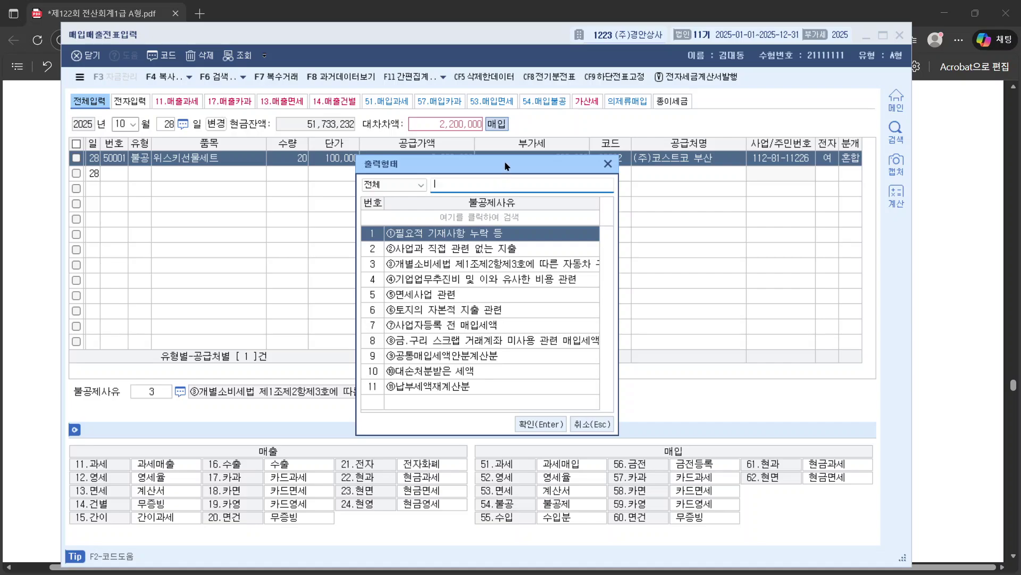
left_click_drag(513, 159, 507, 80)
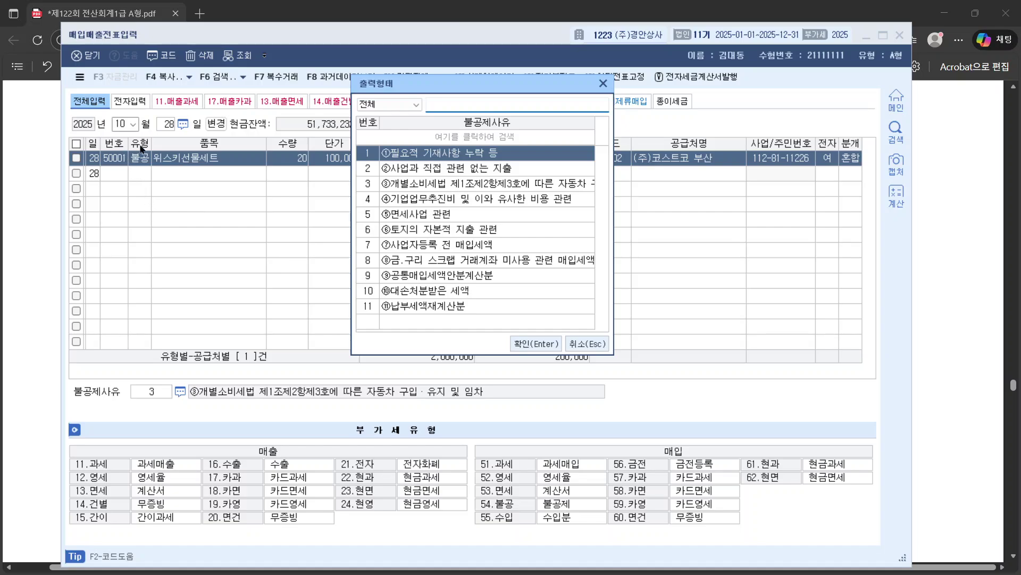
left_click(424, 202)
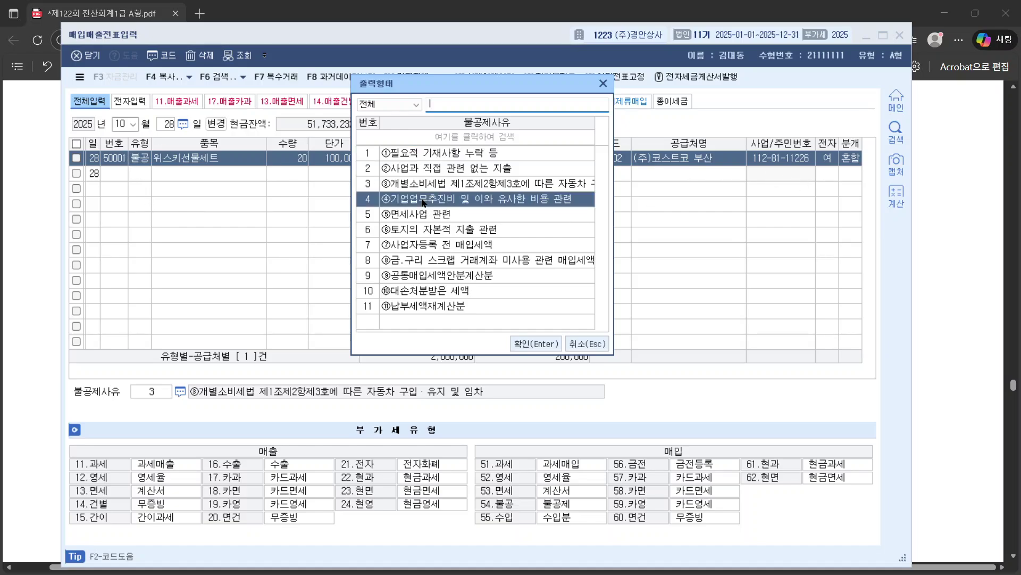
left_click(534, 343)
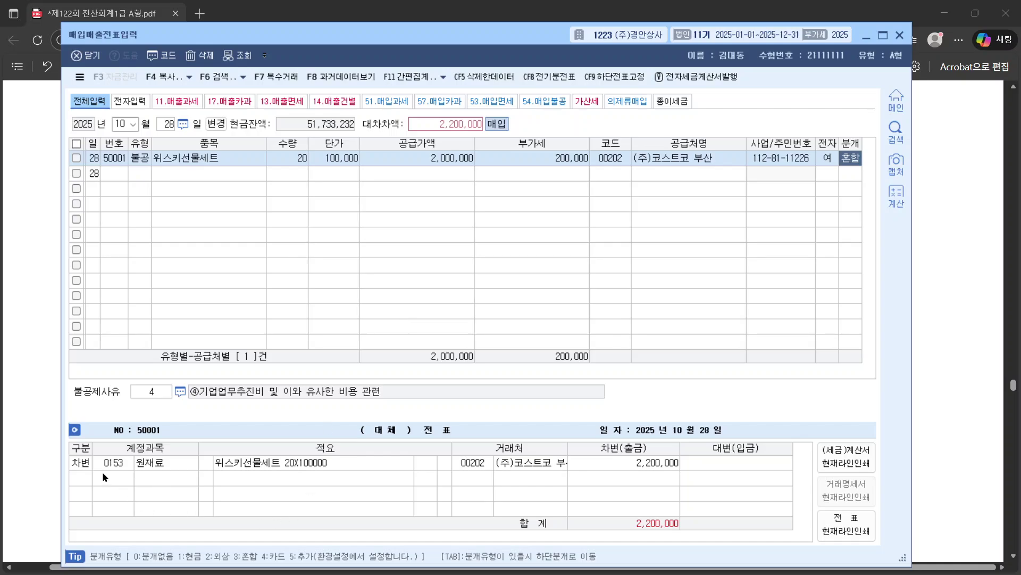
Step: Change the debit account to 0813 기업업무추진비 for 2,200,000
key("Tab")
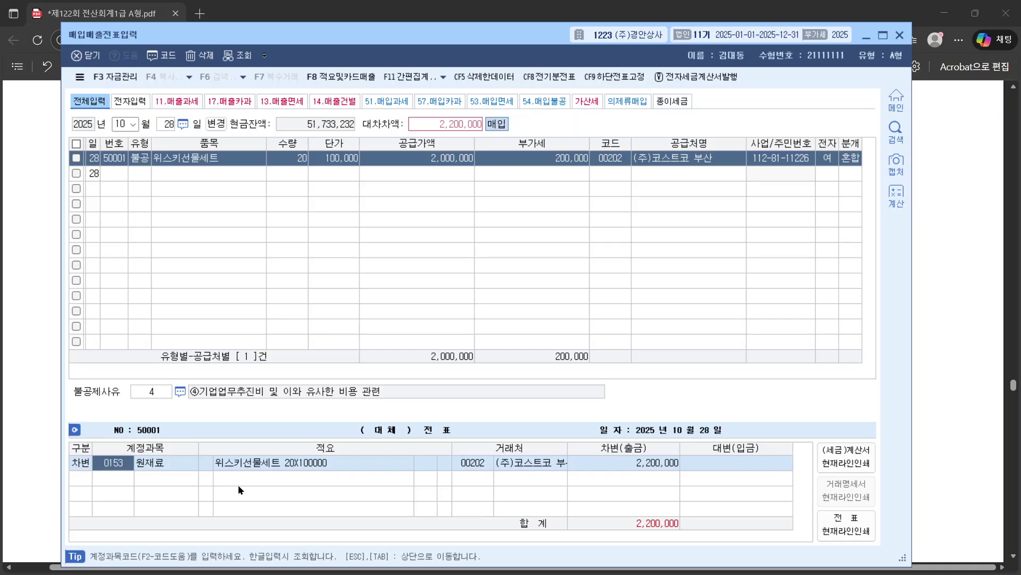
type("업무")
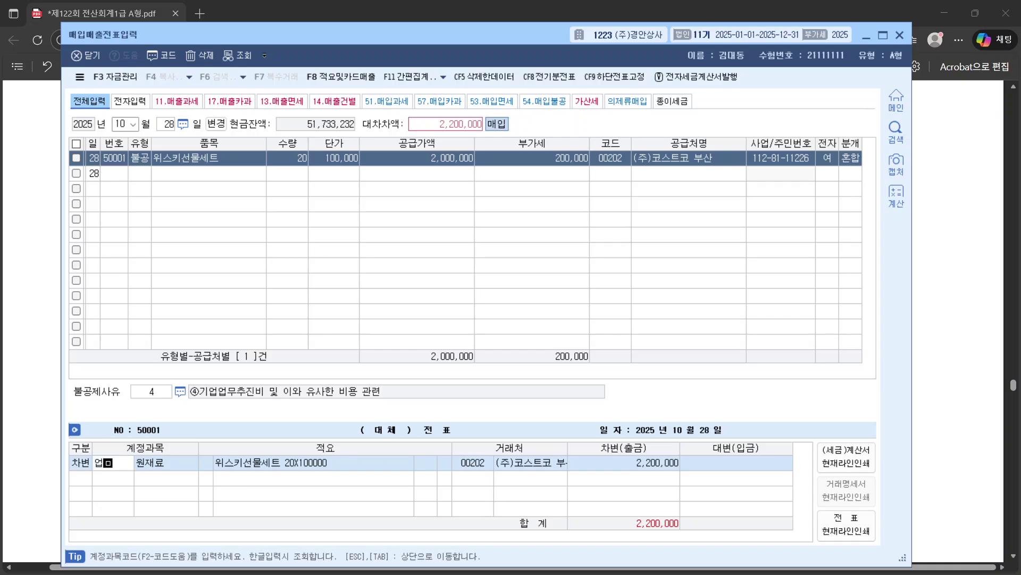
key("Return")
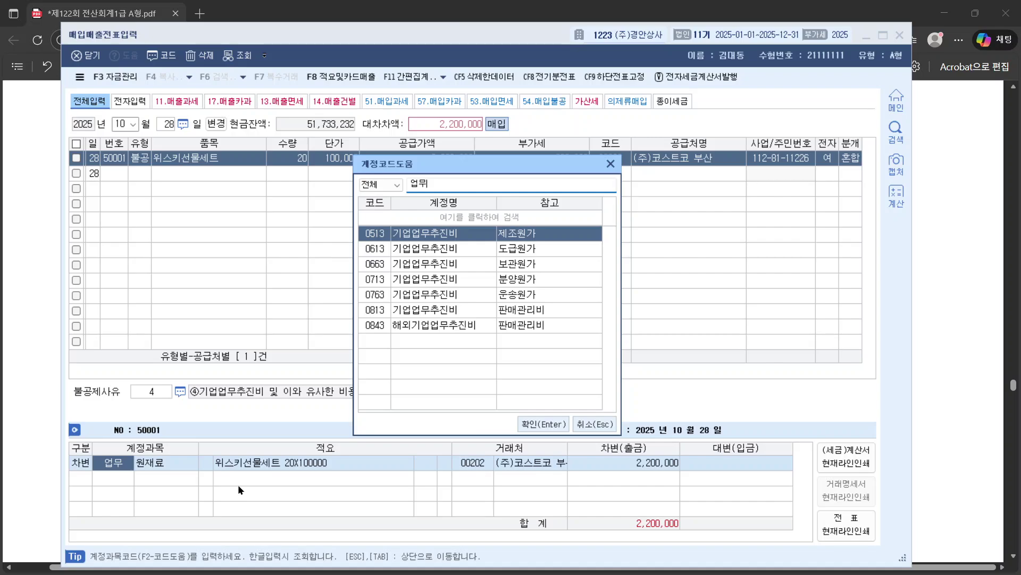
key("Down")
key("Down")
key("Down")
key("Down")
key("Down")
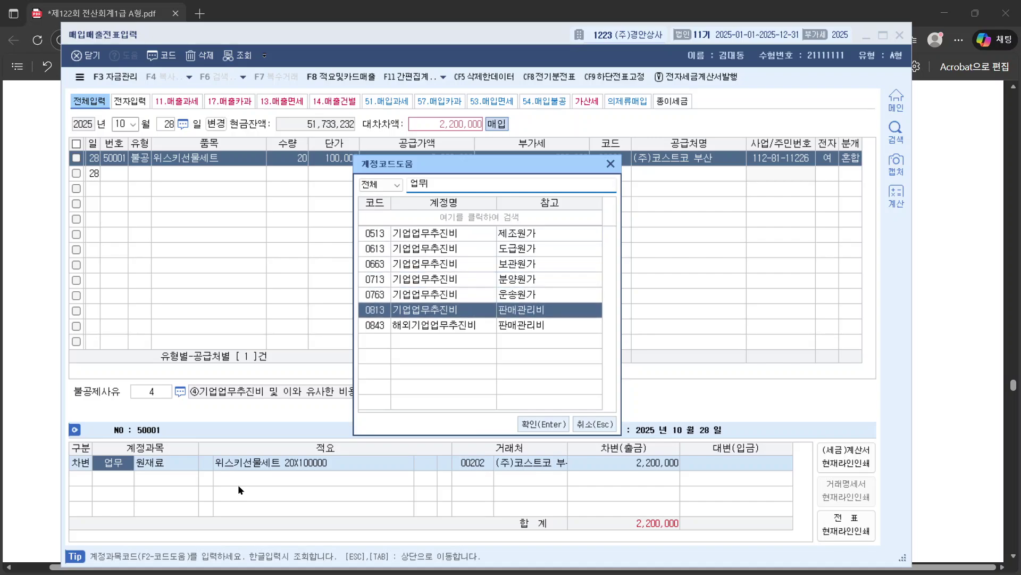
key("Return")
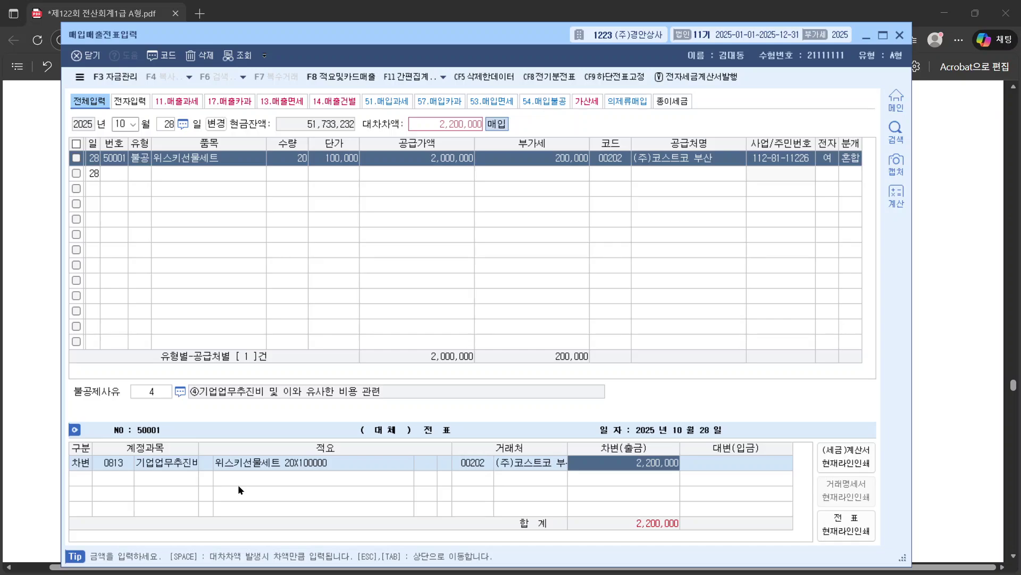
key("Return")
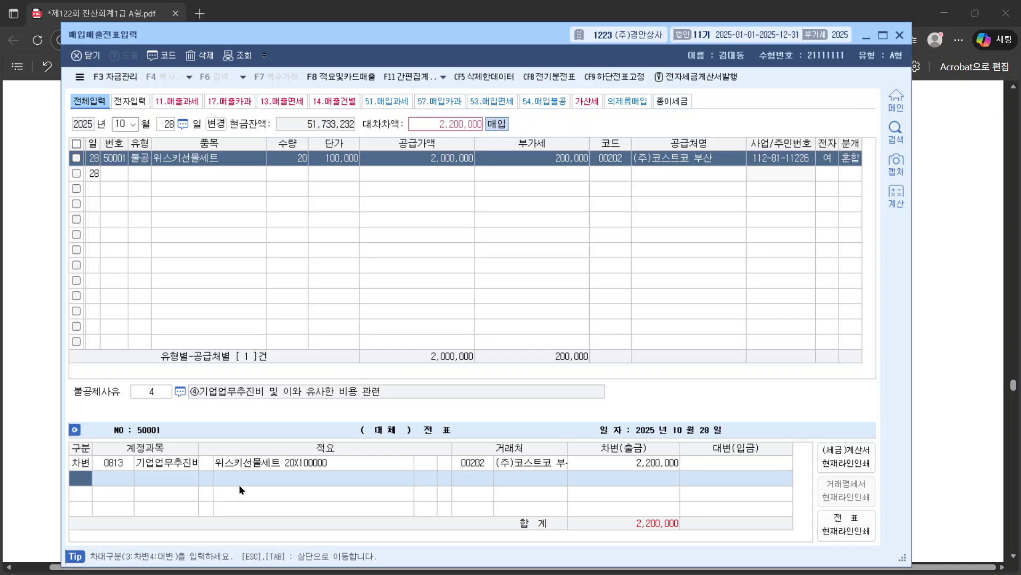
Step: Credit 0103 보통예금 2,200,000 with partner 98001 기업은행
type("4")
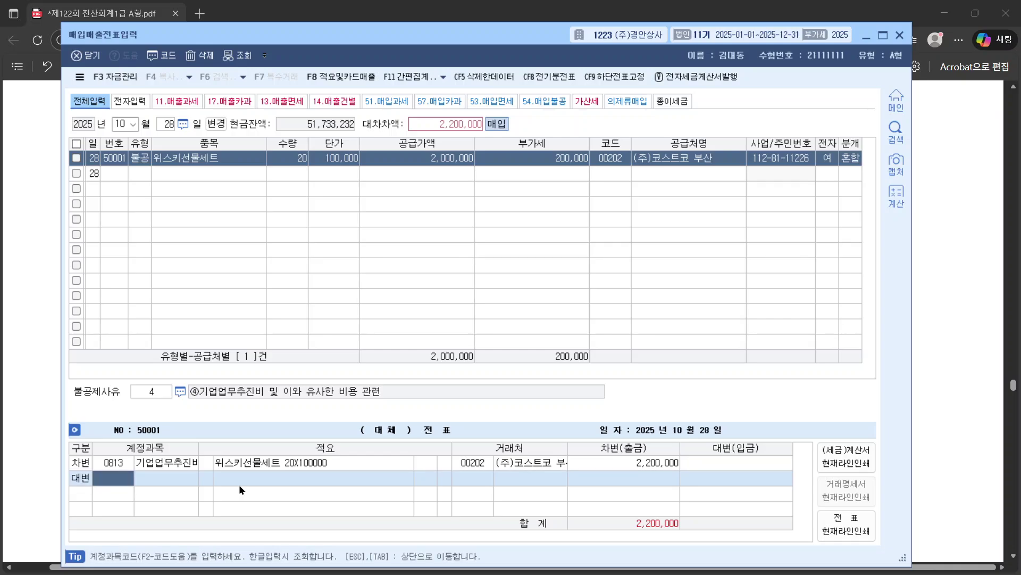
type("보통")
key("Return")
key("Return")
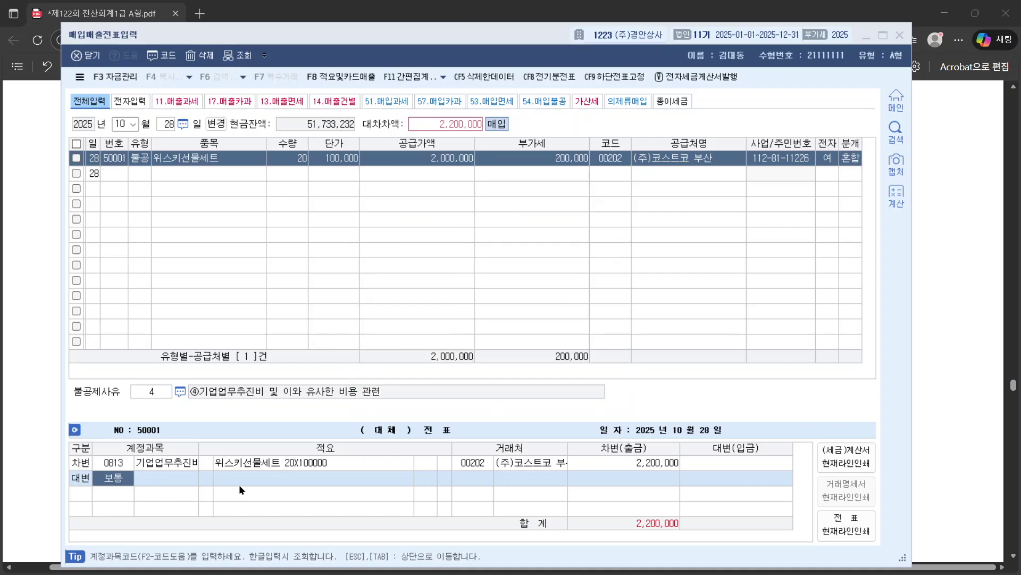
key("shift+Tab")
type("기업은")
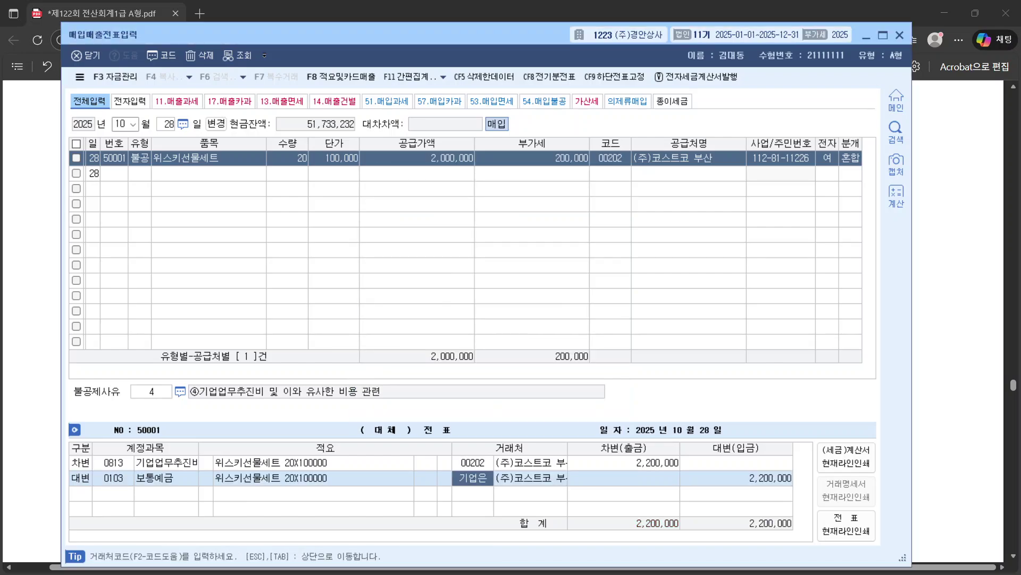
key("Return")
key("Return")
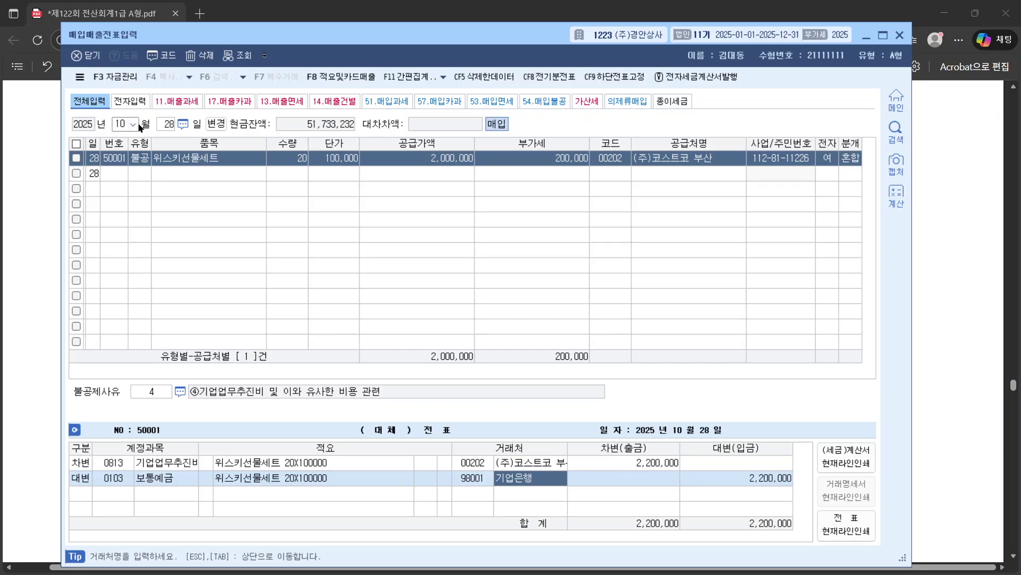
left_click(122, 125)
Step: Recall the 07/26 camera purchase and check its non-deduction reason is still 2
type("07")
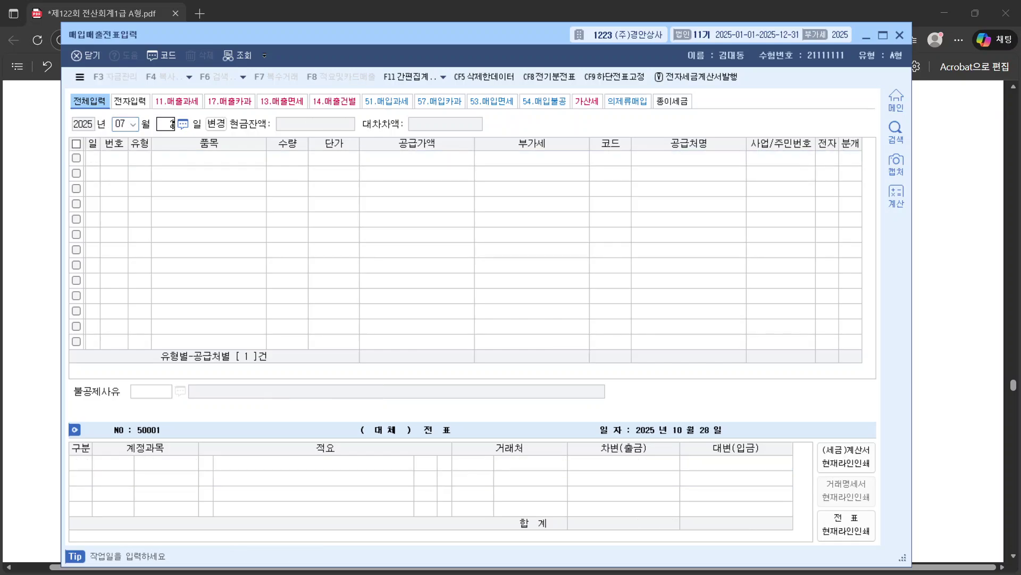
type("26")
left_click(146, 159)
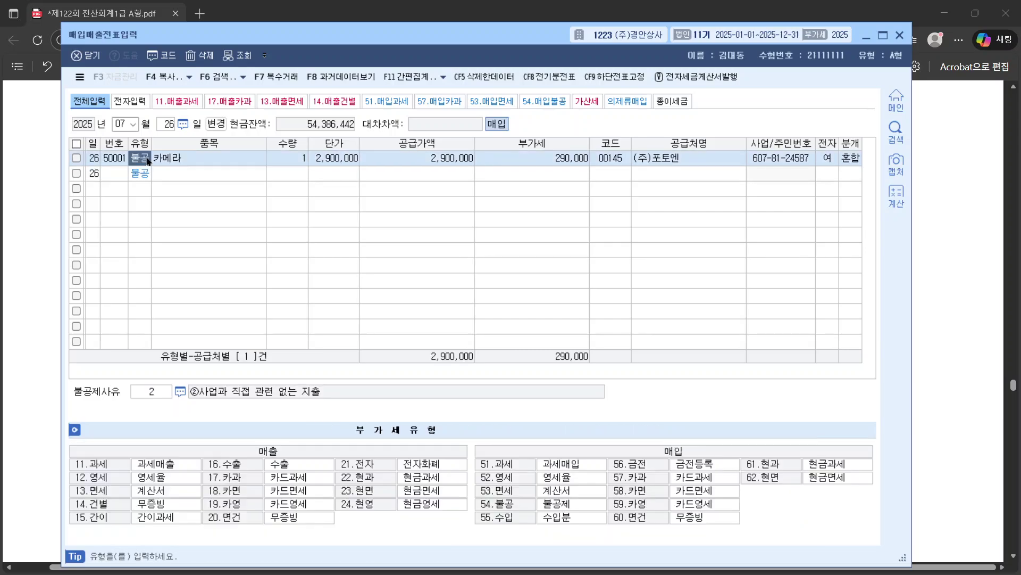
left_click(159, 392)
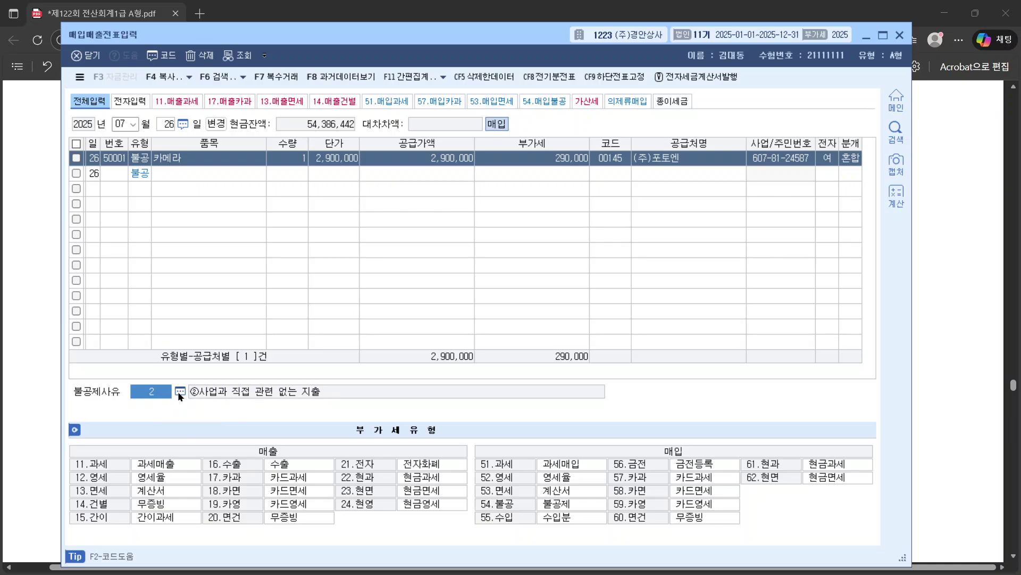
left_click(180, 391)
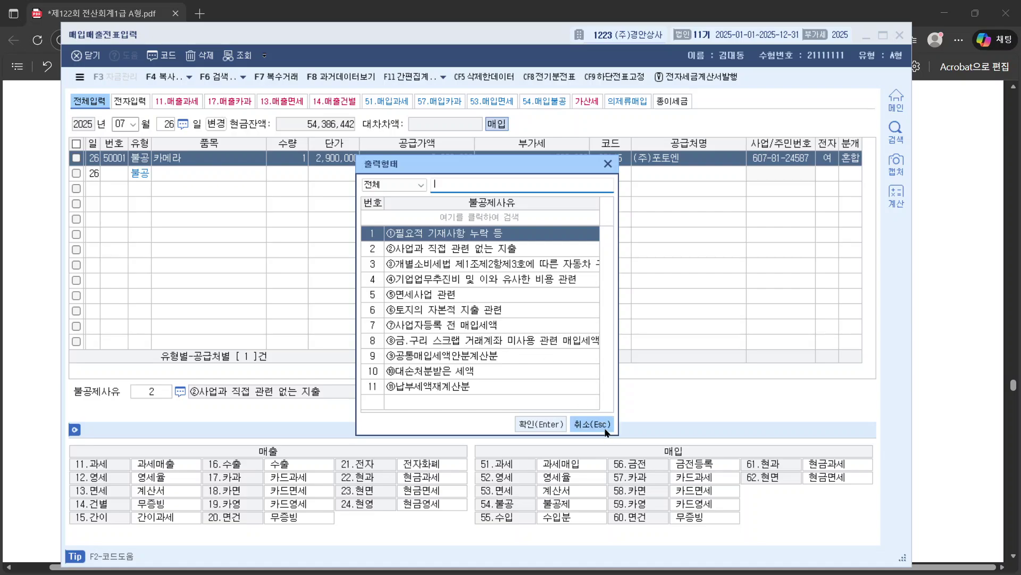
left_click(591, 424)
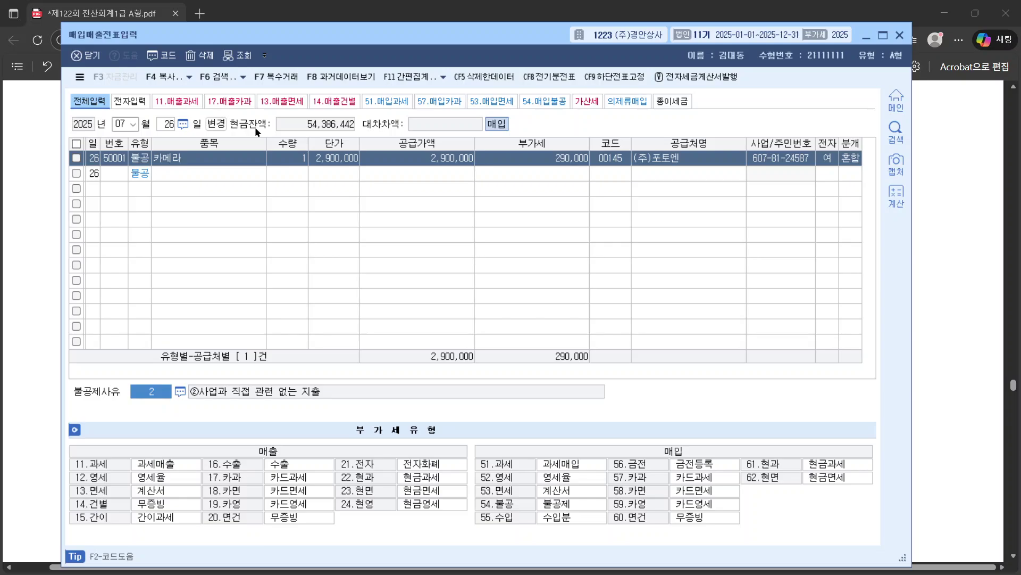
Step: Read question [5]'s Tesla export, marking the 20% deposit and the 1,300 won rate
left_click(929, 208)
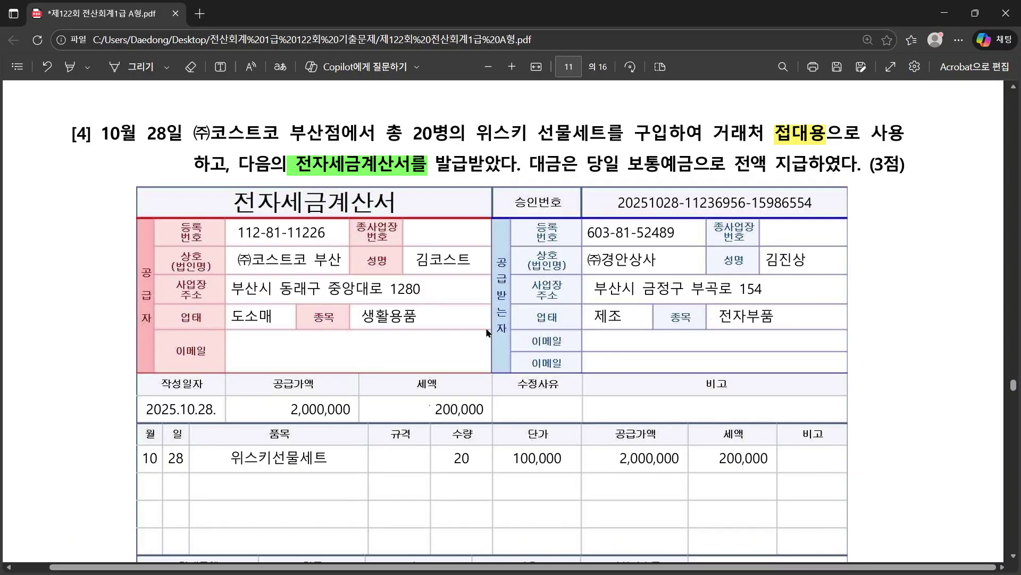
scroll(483, 327, "down", 2)
scroll(485, 333, "down", 10)
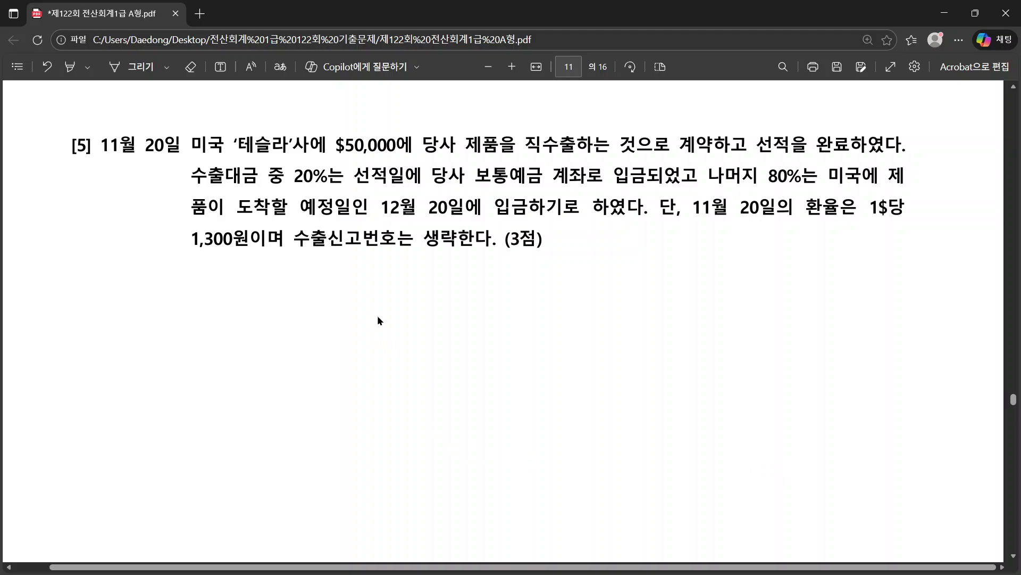
left_click_drag(703, 179, 294, 179)
left_click(777, 174)
left_click_drag(237, 242, 202, 106)
right_click(202, 107)
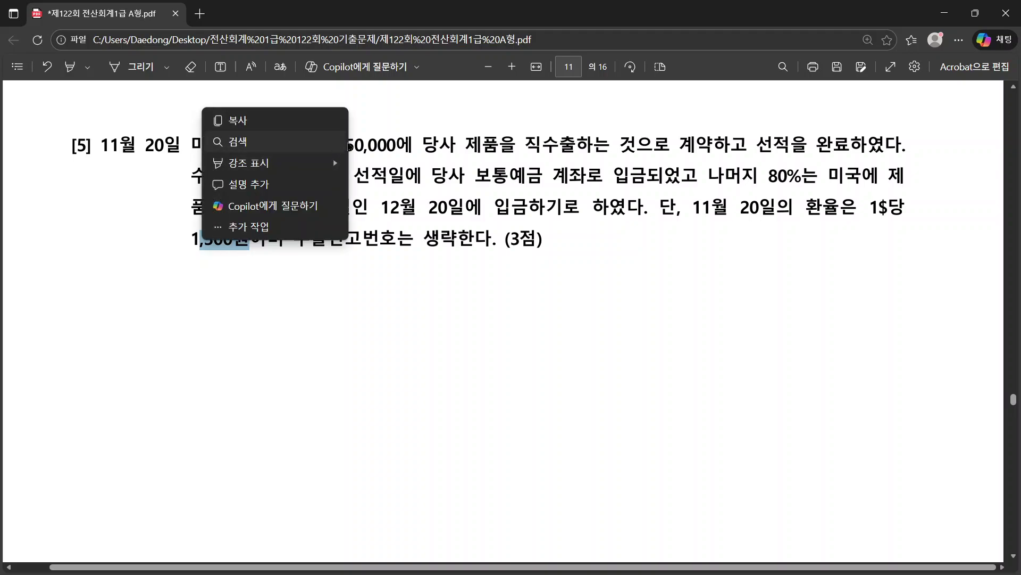
left_click(314, 176)
left_click_drag(344, 175, 259, 180)
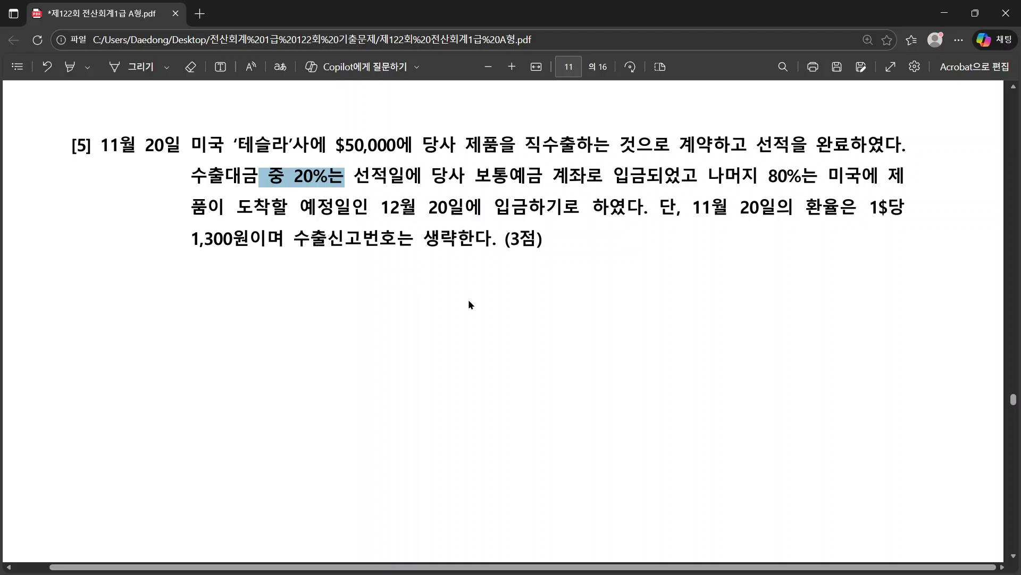
key("alt+Tab")
Step: Create an 11/20 sales row with type 16 수출 and item 제품
left_click(120, 125)
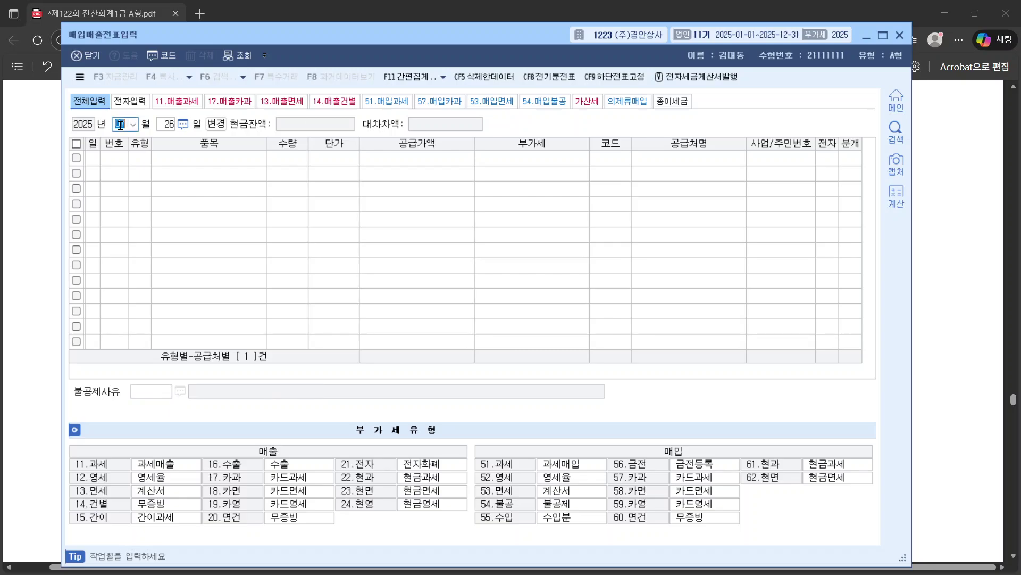
type("11")
key("Return")
type("20")
key("Return")
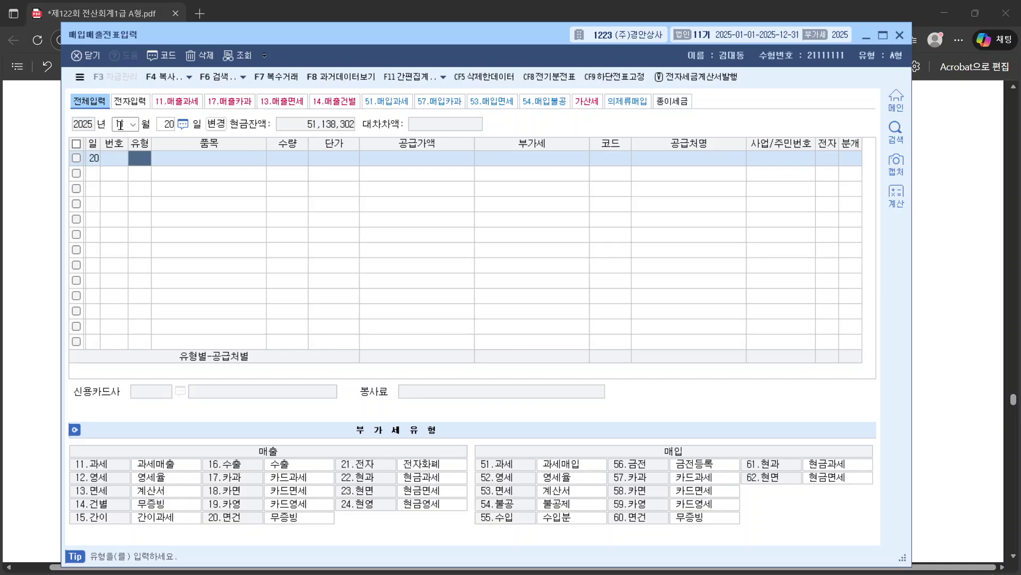
left_click(286, 466)
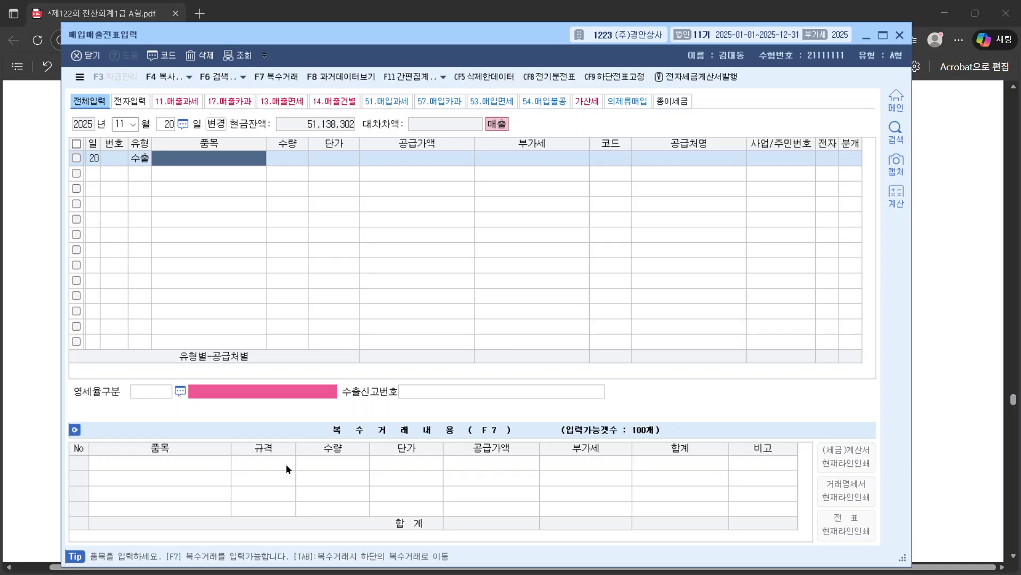
type("제품")
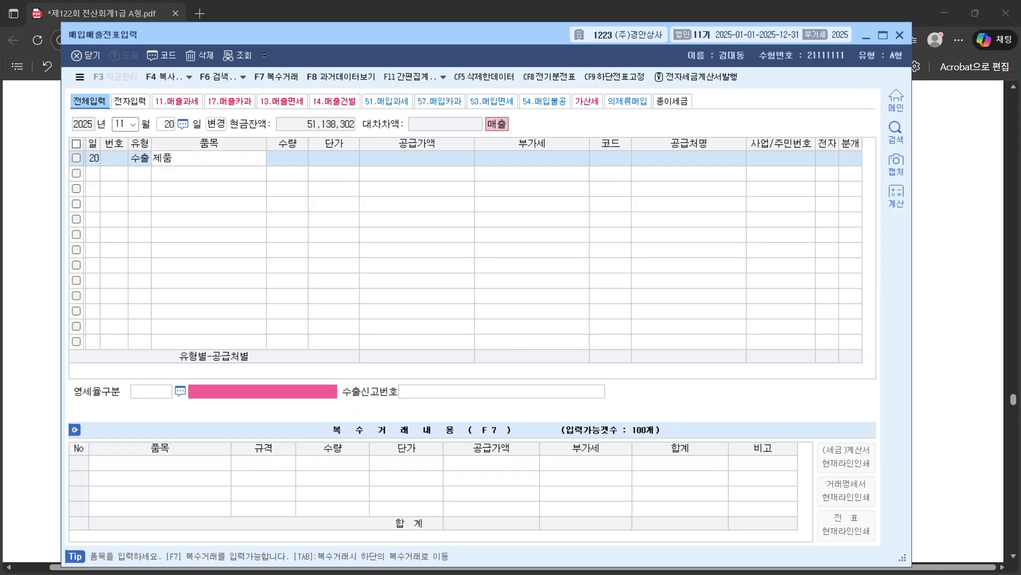
key("Return")
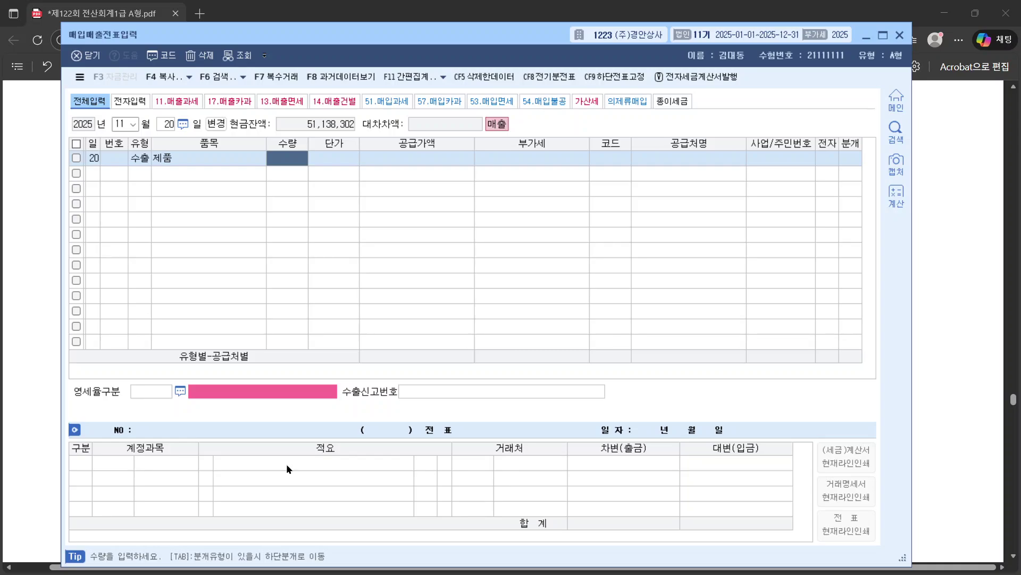
left_click(420, 160)
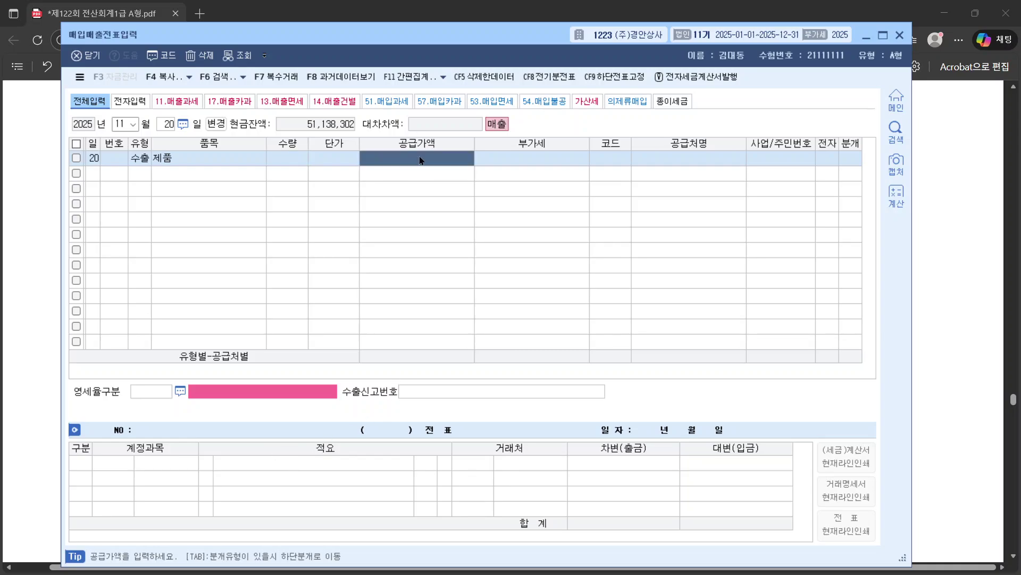
Step: In the calculator, multiply 50,000 by the 1,300 exchange rate to get 65,000,000
left_click(897, 197)
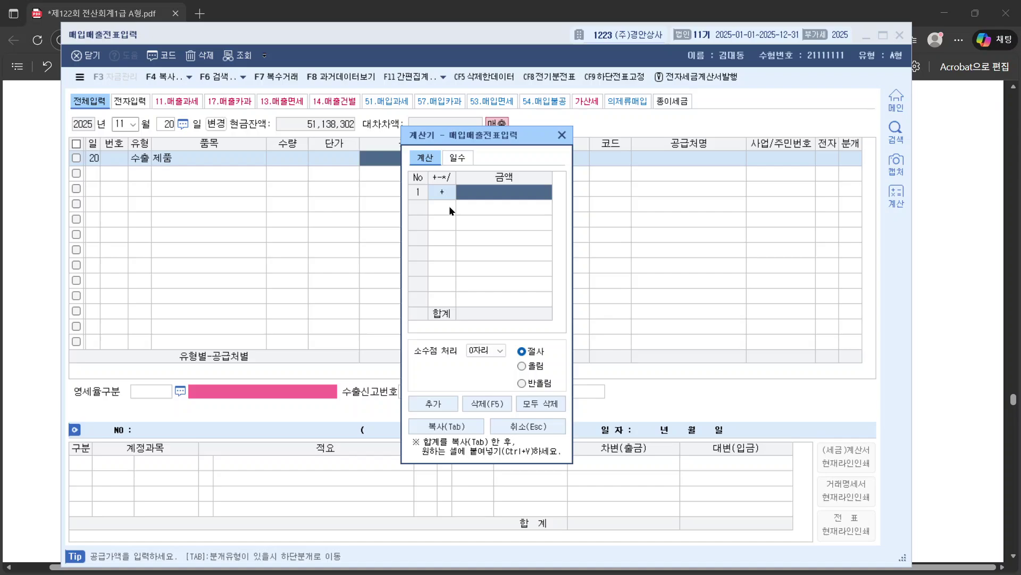
left_click(486, 194)
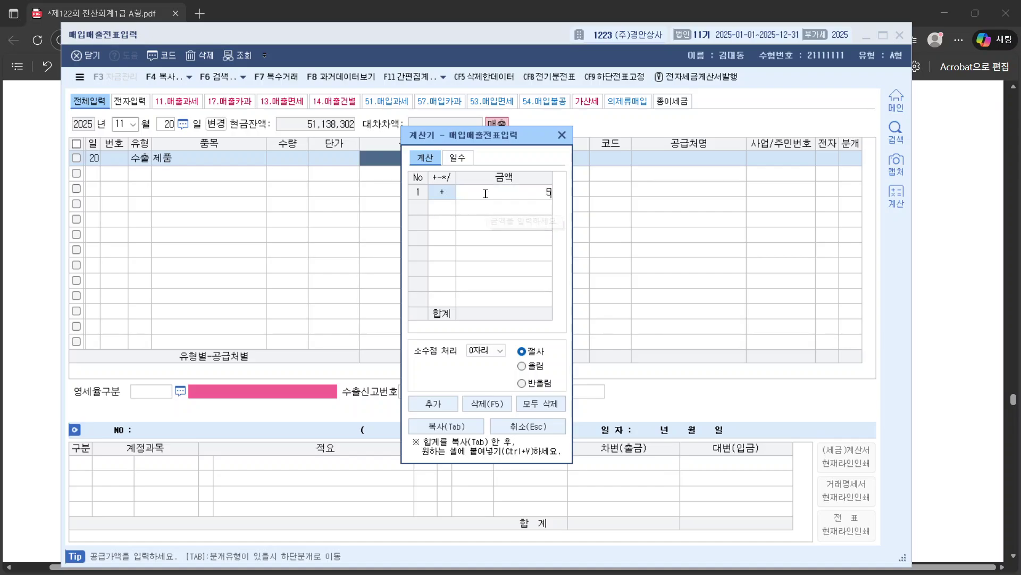
type("500000")
key("Return")
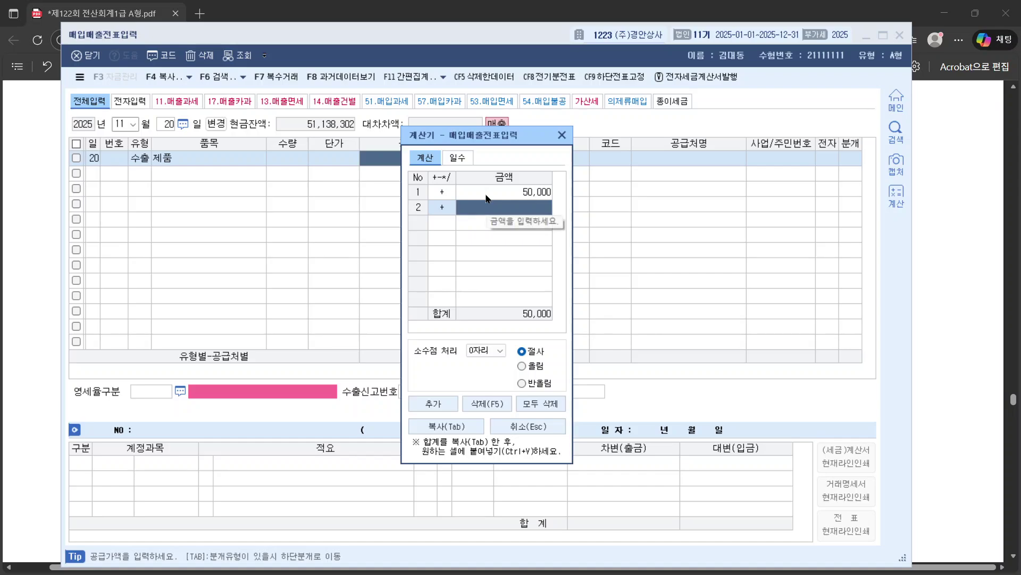
left_click(433, 208)
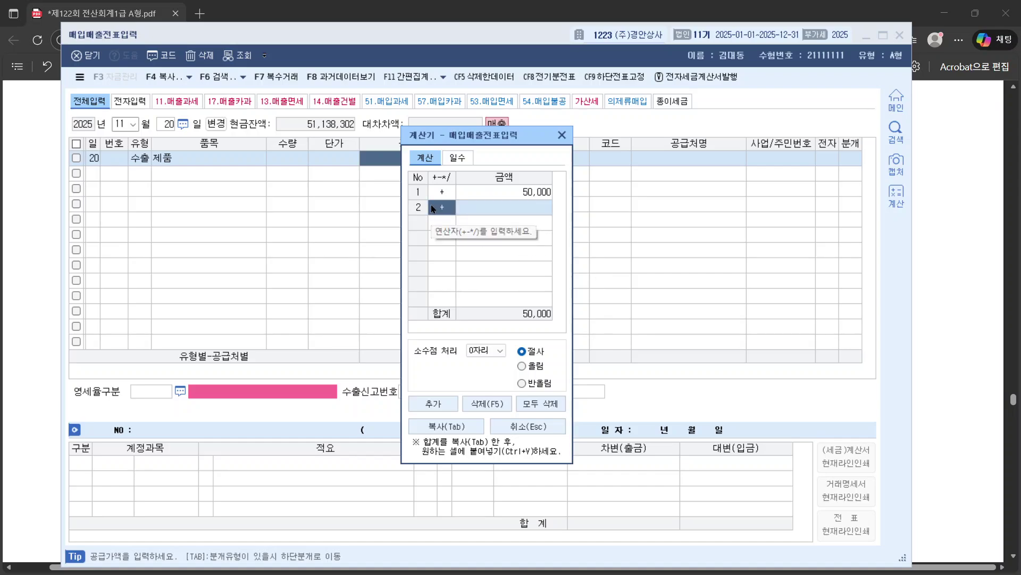
type("*")
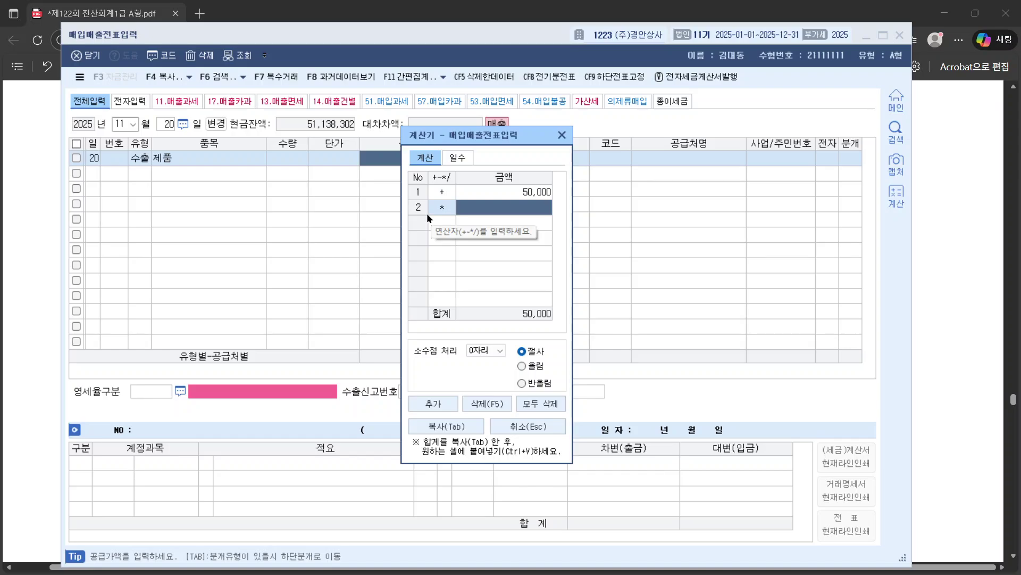
type("1")
left_click(978, 248)
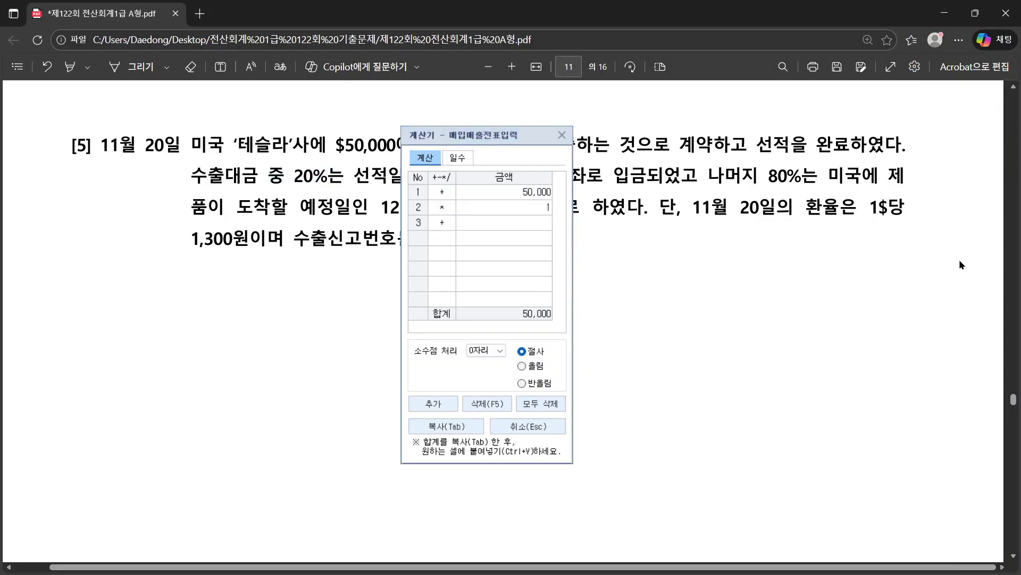
left_click(525, 207)
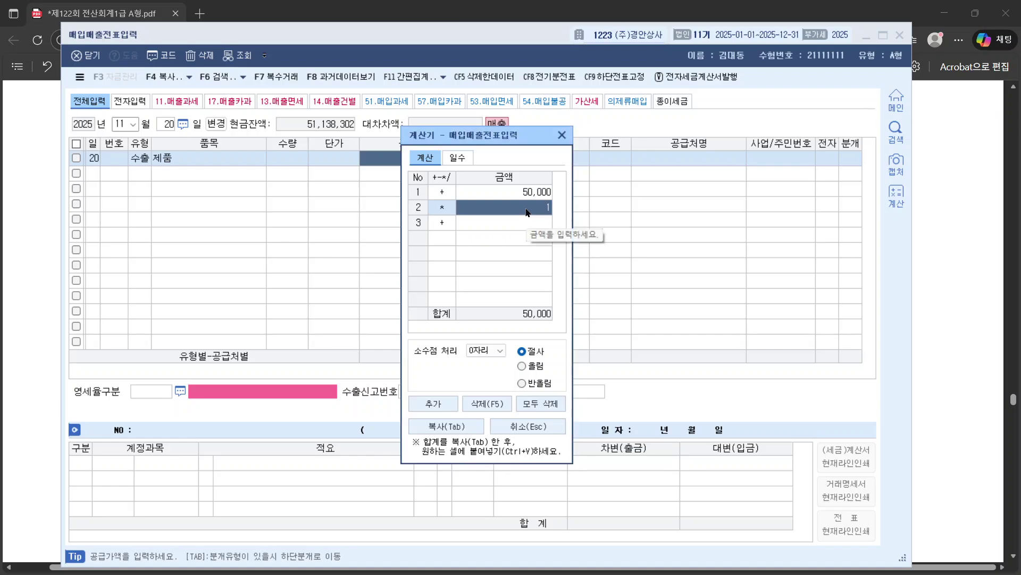
type("1,300")
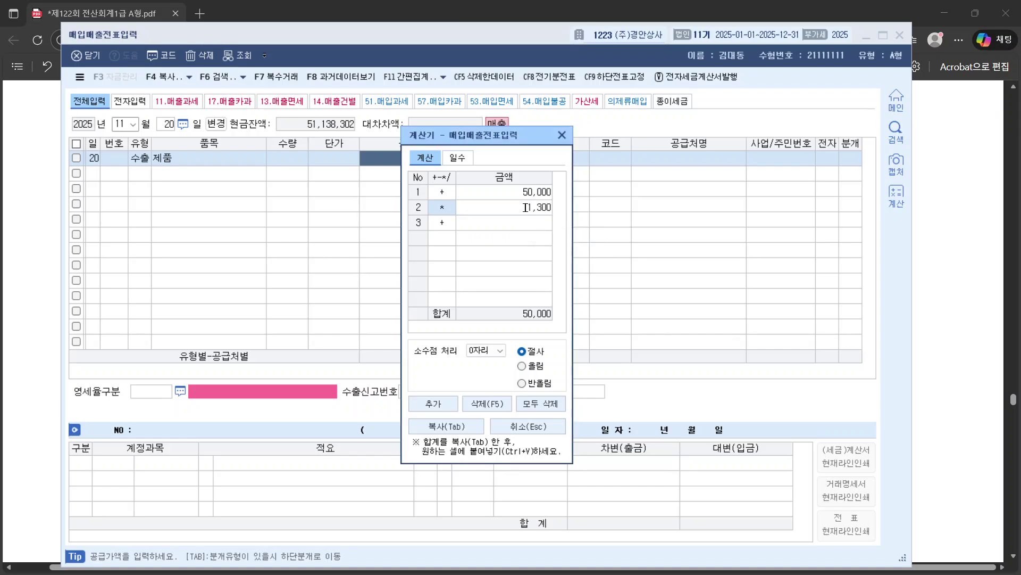
key("Return")
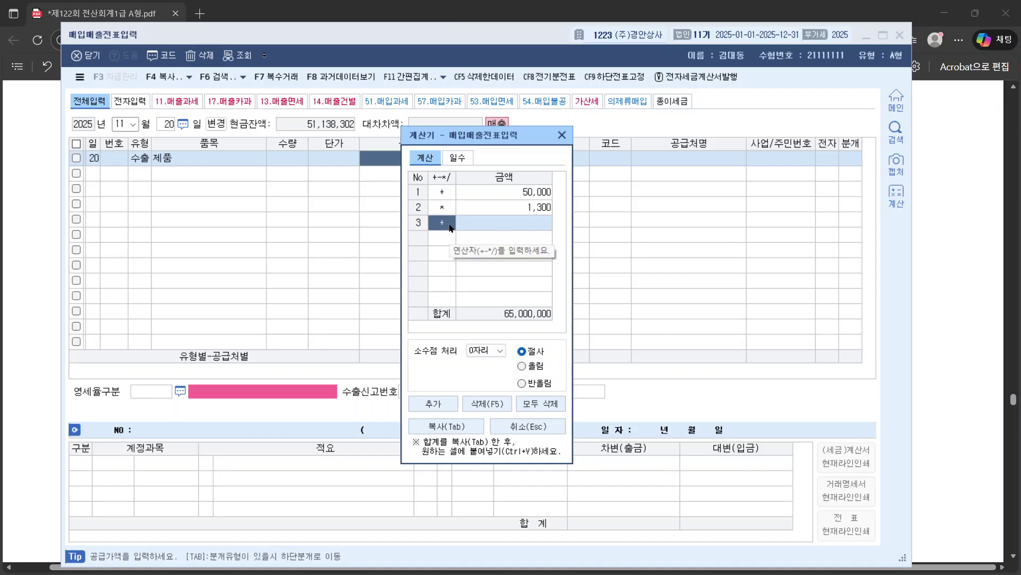
Step: Add a 0.2 factor with one decimal place, giving 13,000,000, then close the calculator
type("*")
type("2")
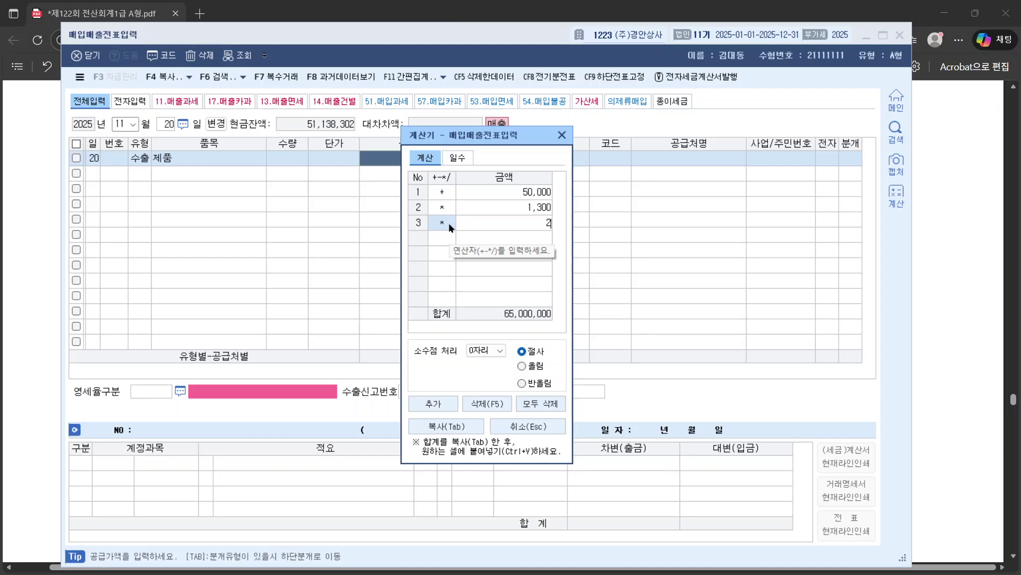
key("Return")
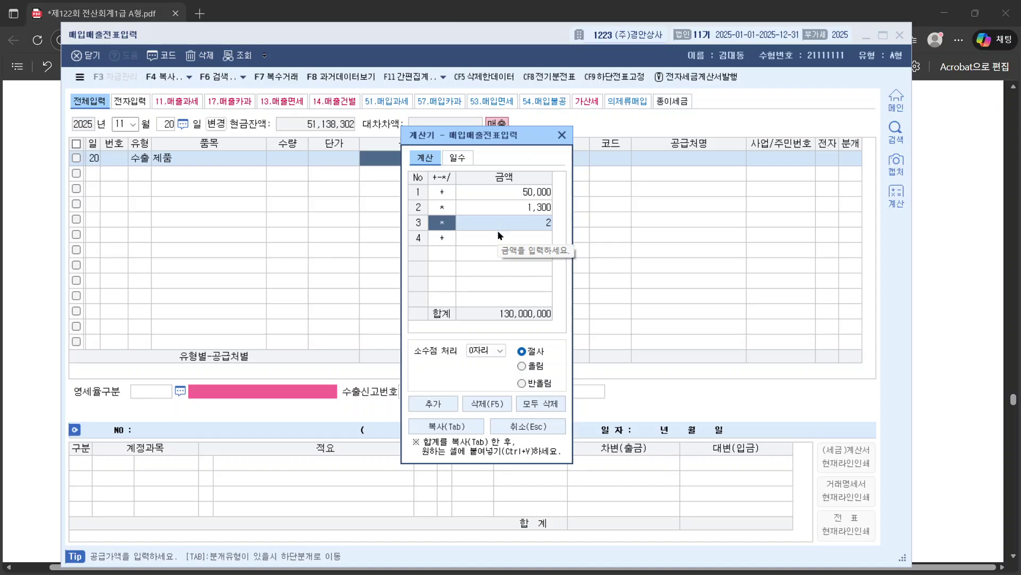
left_click(500, 351)
left_click(493, 364)
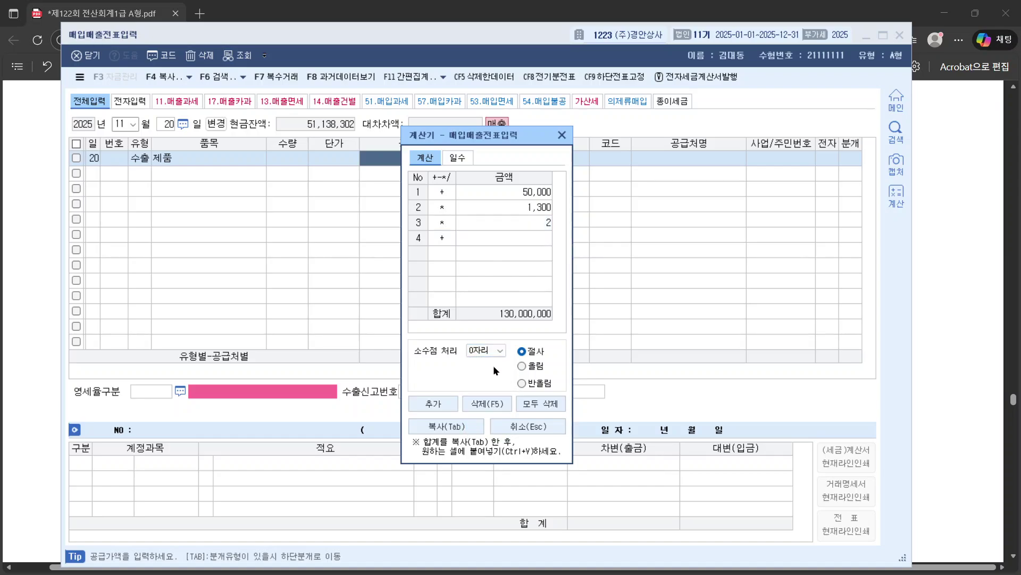
left_click(492, 352)
left_click(490, 370)
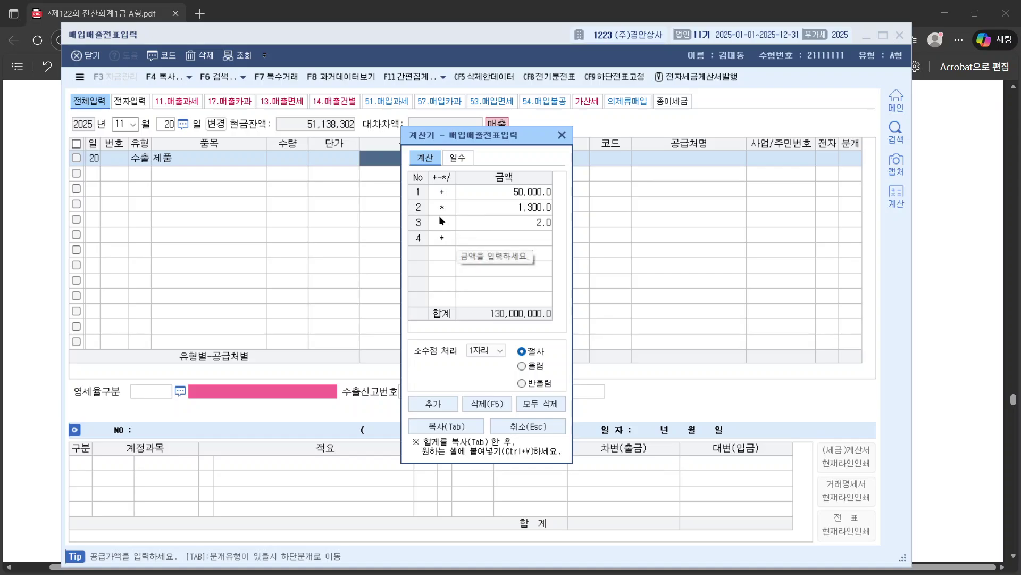
left_click(468, 224)
type("0.2")
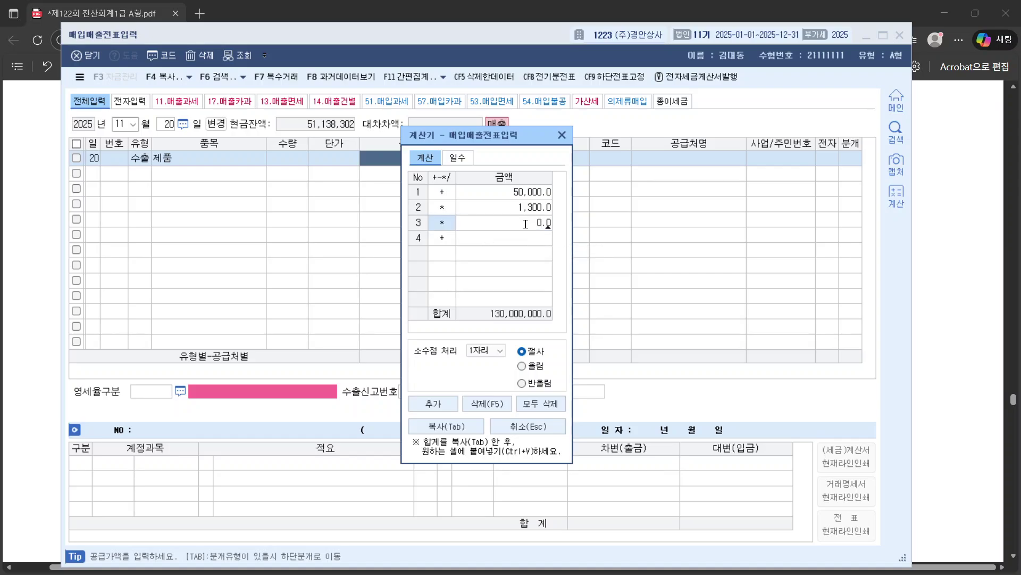
key("Return")
left_click(526, 225)
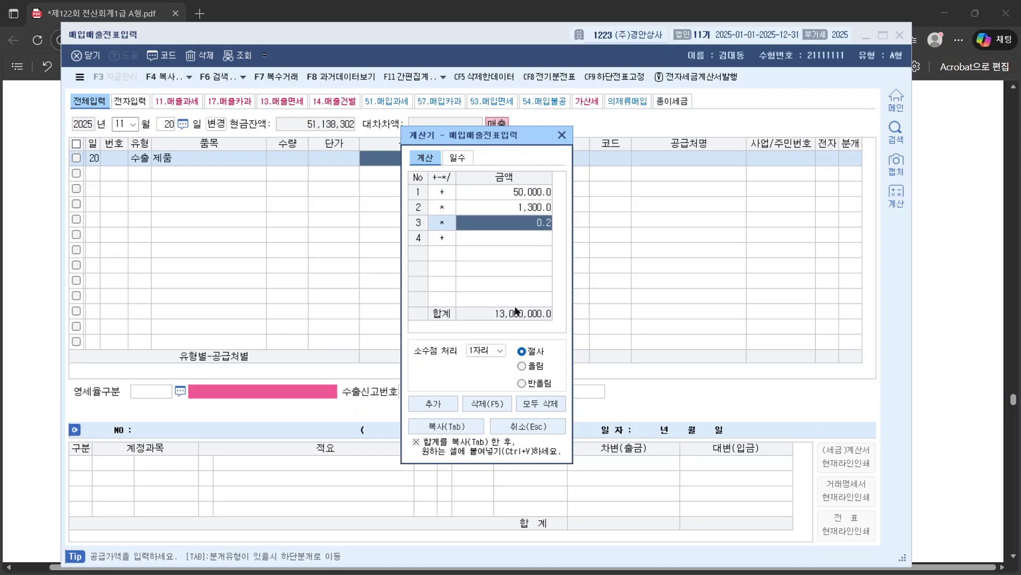
left_click(497, 315)
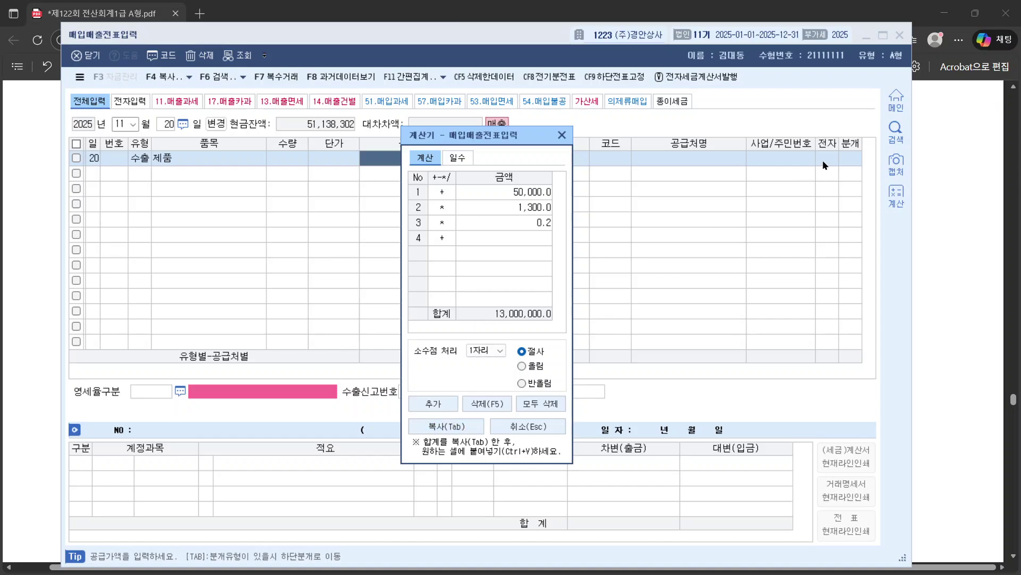
left_click(809, 155)
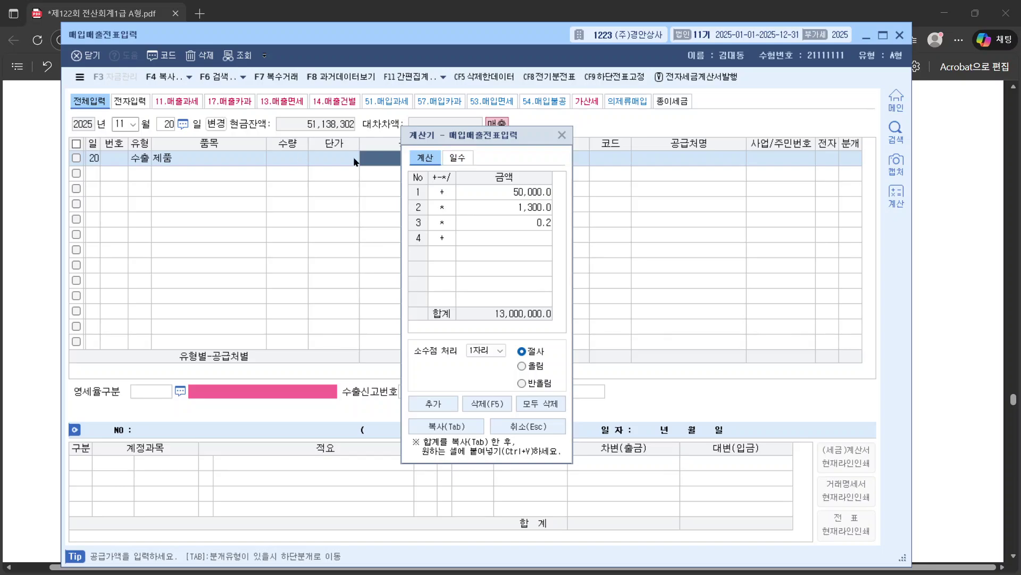
left_click(561, 135)
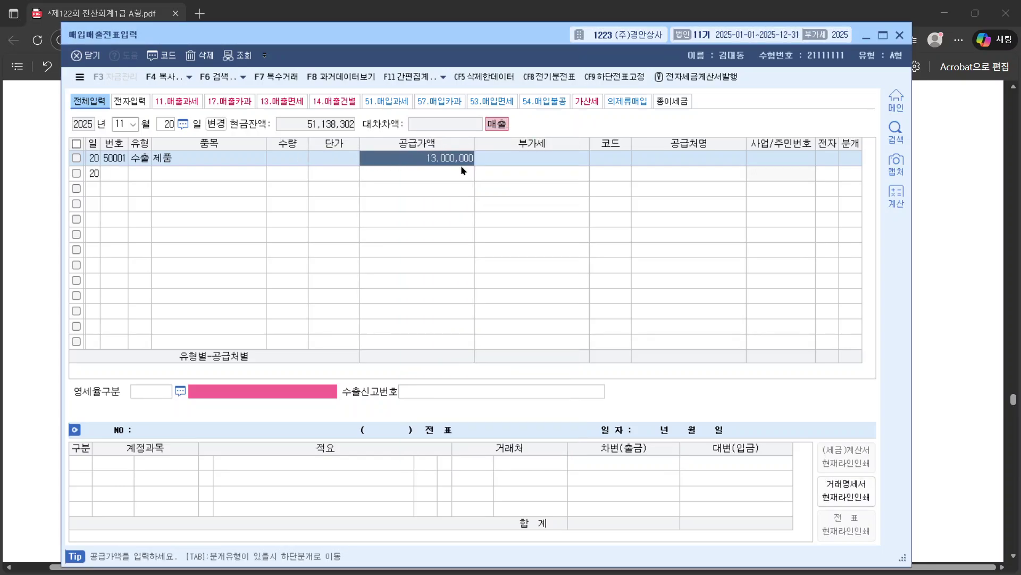
Step: Paste 13,000,000 as the export row's supply amount
left_click(494, 157)
left_click(443, 159)
key("Return")
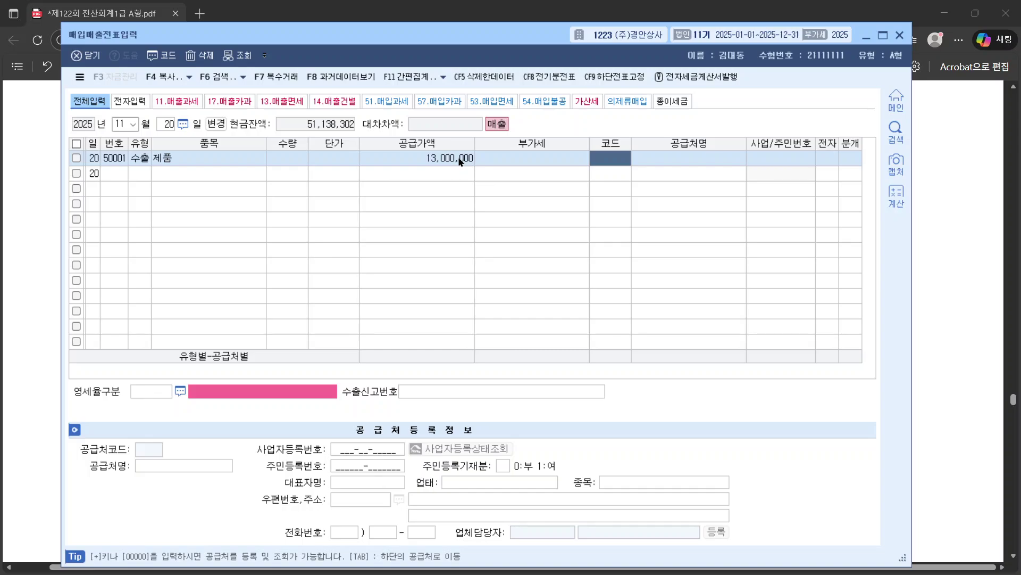
Step: Set the customer to 00128 테슬라, looked up with 테슬
type("+")
key("BackSpace")
type("텟")
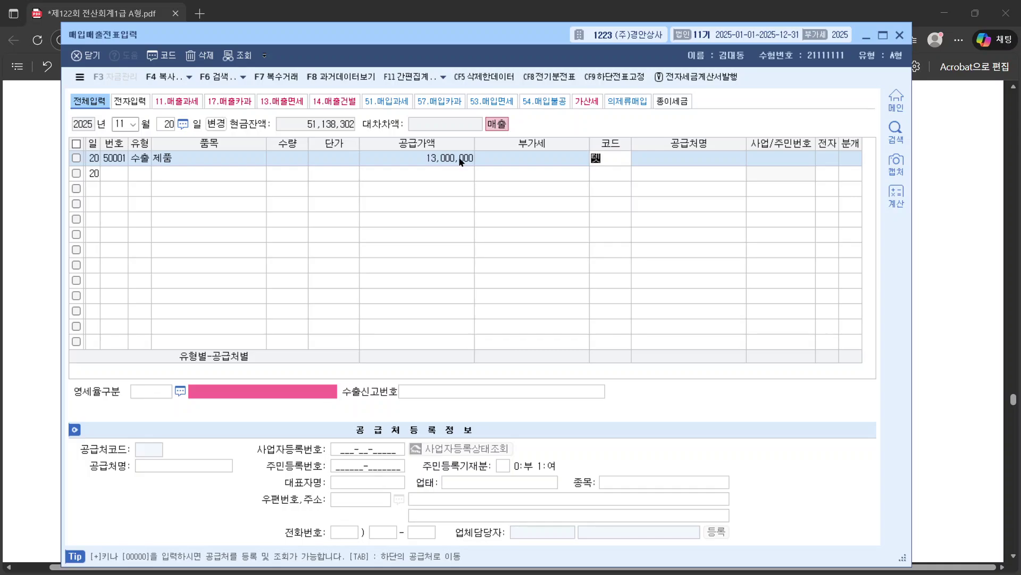
type("ㅡㄹ")
key("Return")
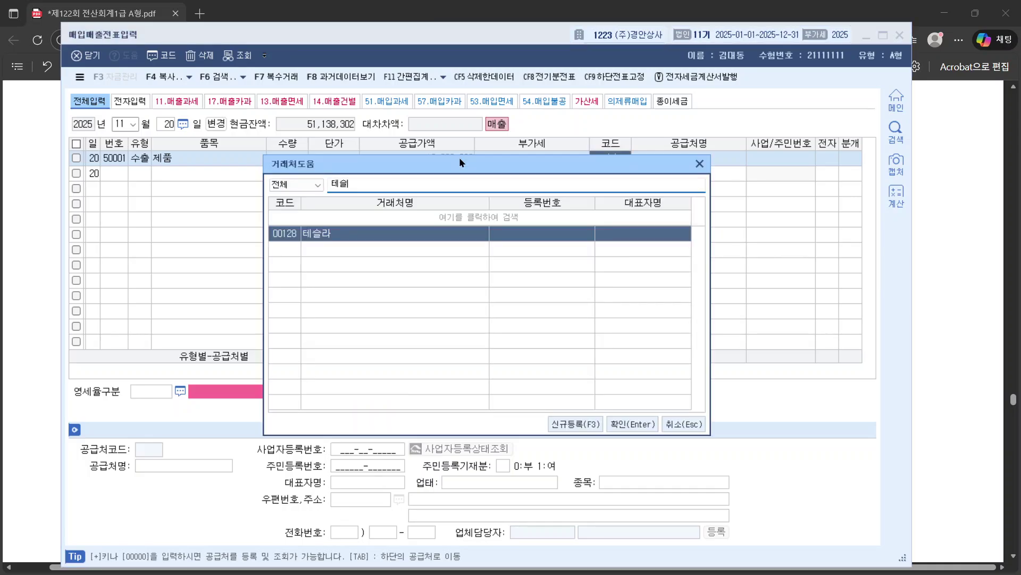
key("Return")
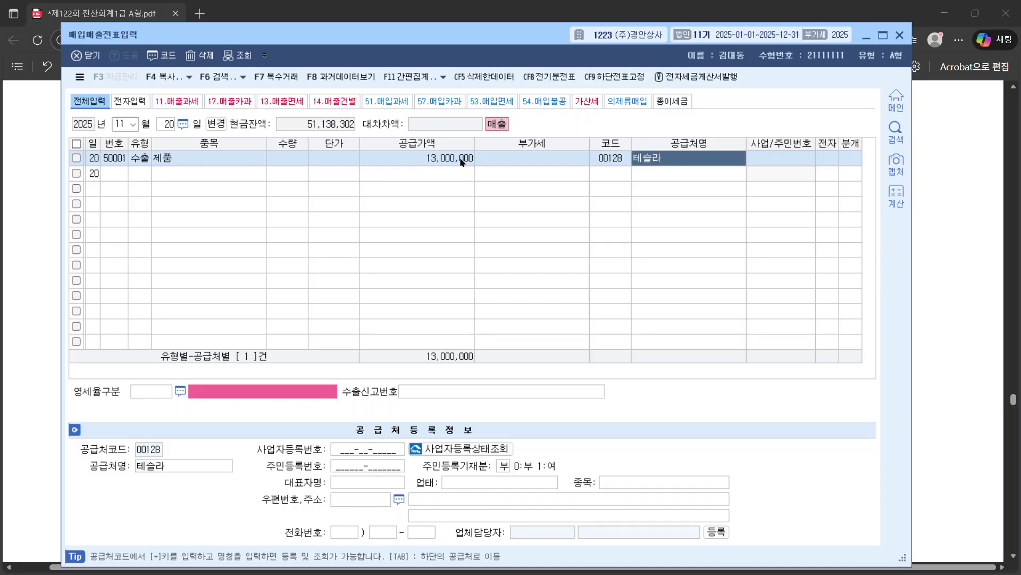
key("Return")
key("Return")
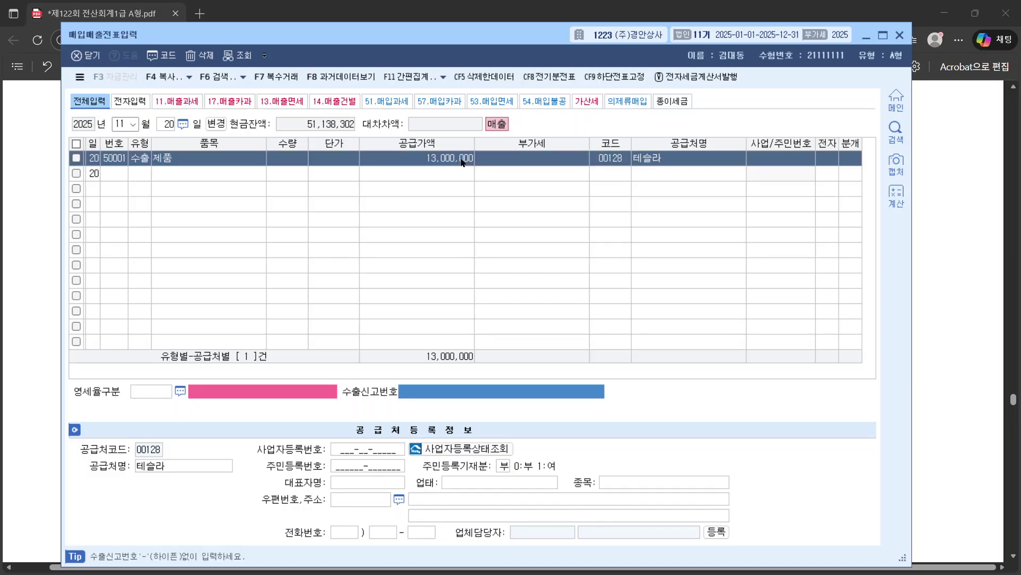
left_click(790, 159)
left_click(675, 163)
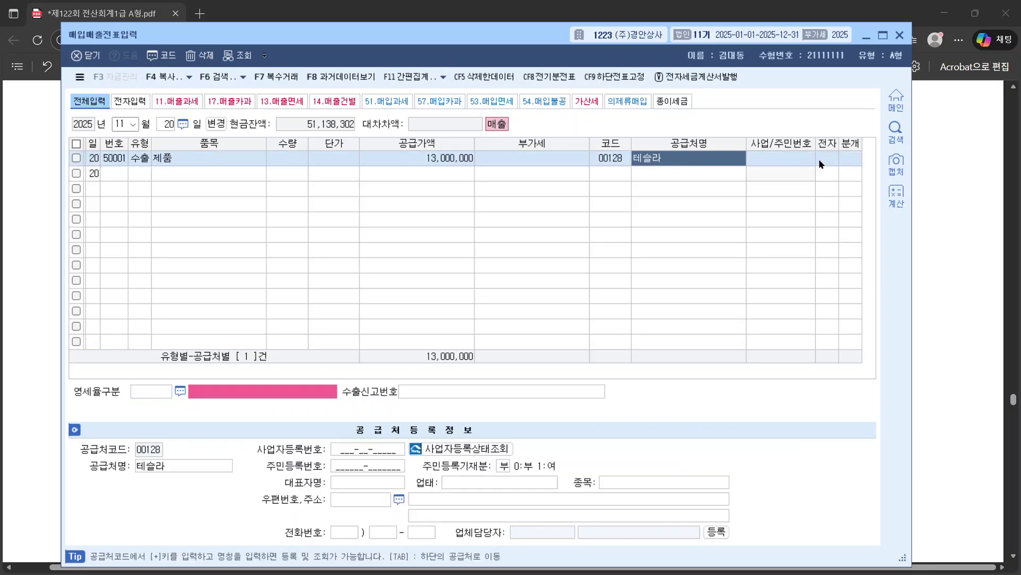
left_click(821, 159)
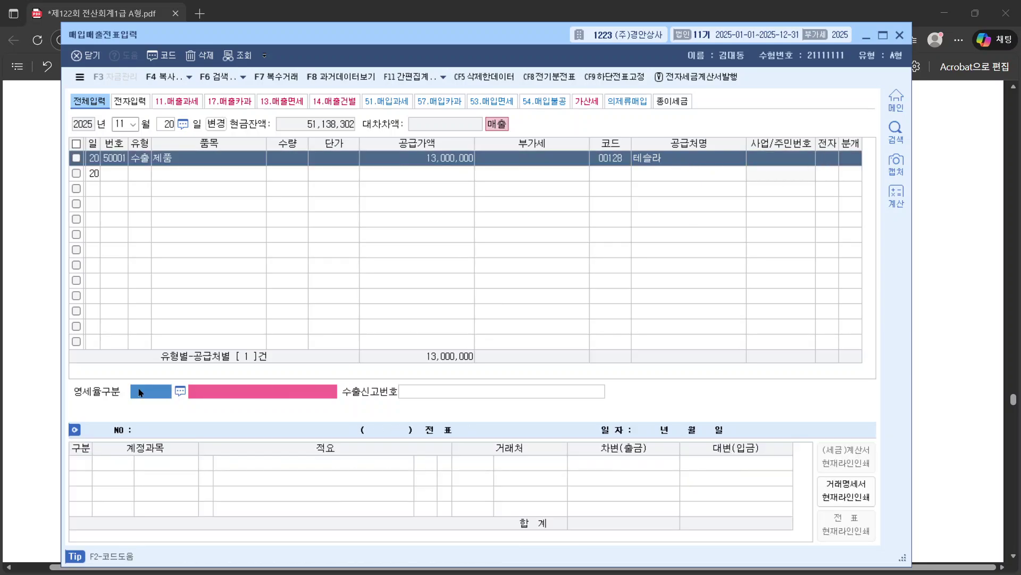
Step: Set zero-rate type 1 직접수출(대행수출 포함) and journal type 3 혼합, crediting 0404 제품매출 13,000,000
left_click(181, 392)
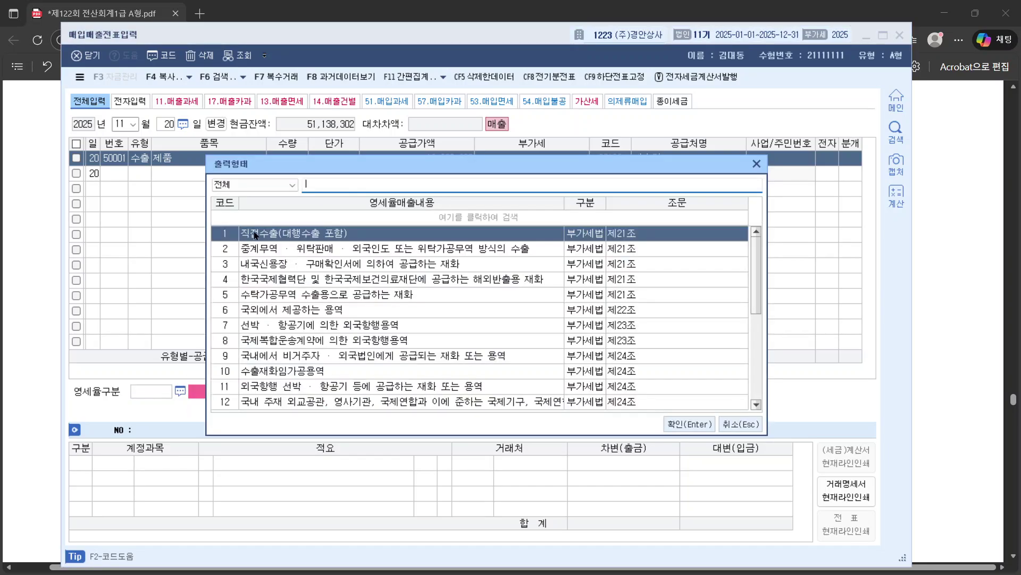
double_click(255, 234)
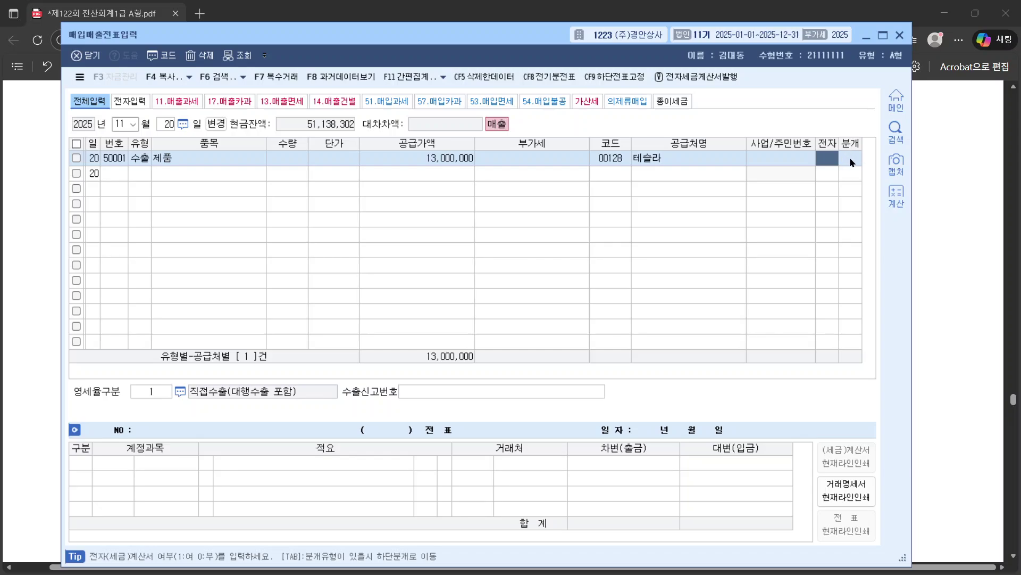
key("Left")
key("Left")
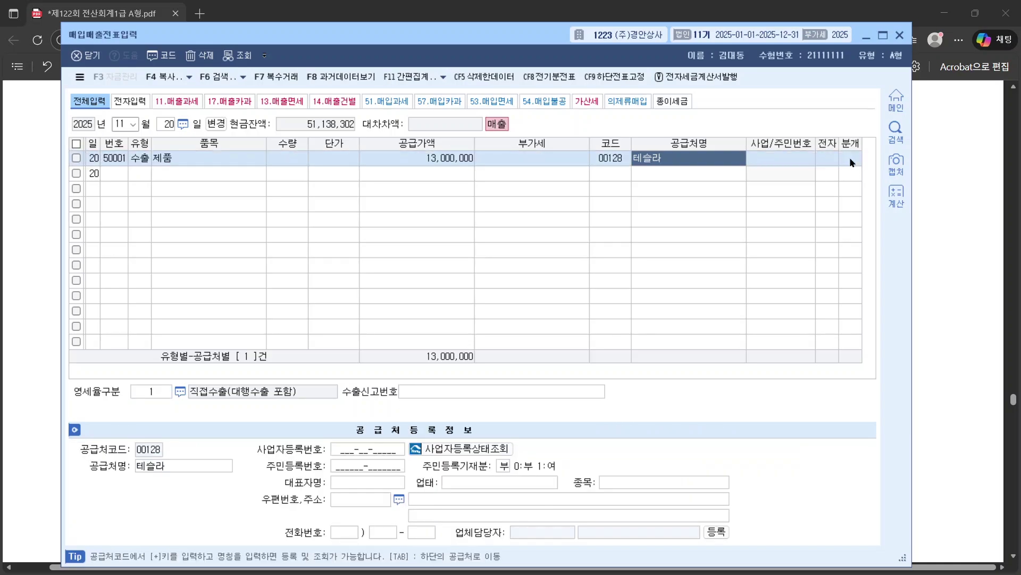
key("Return")
key("Return")
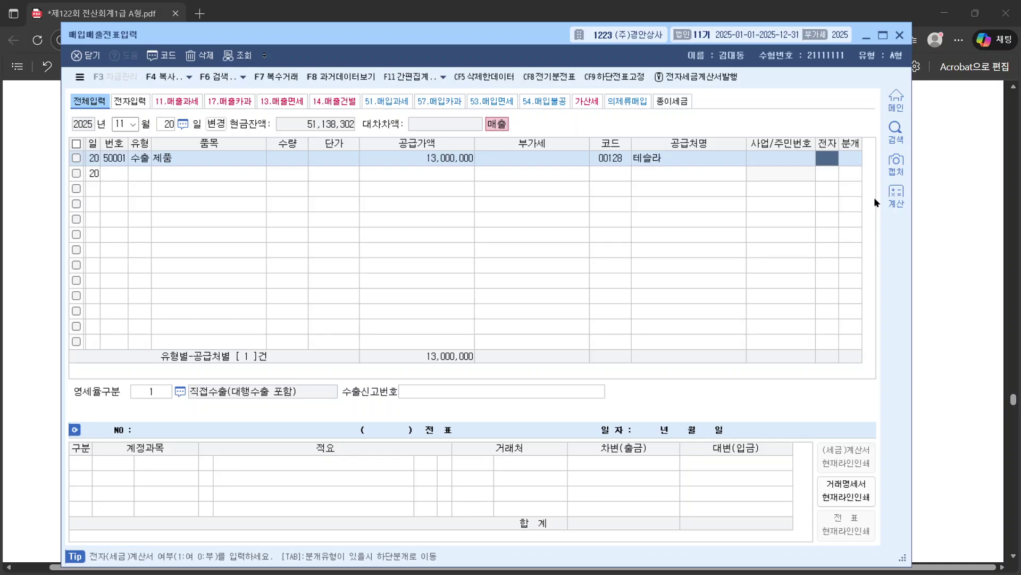
key("Left")
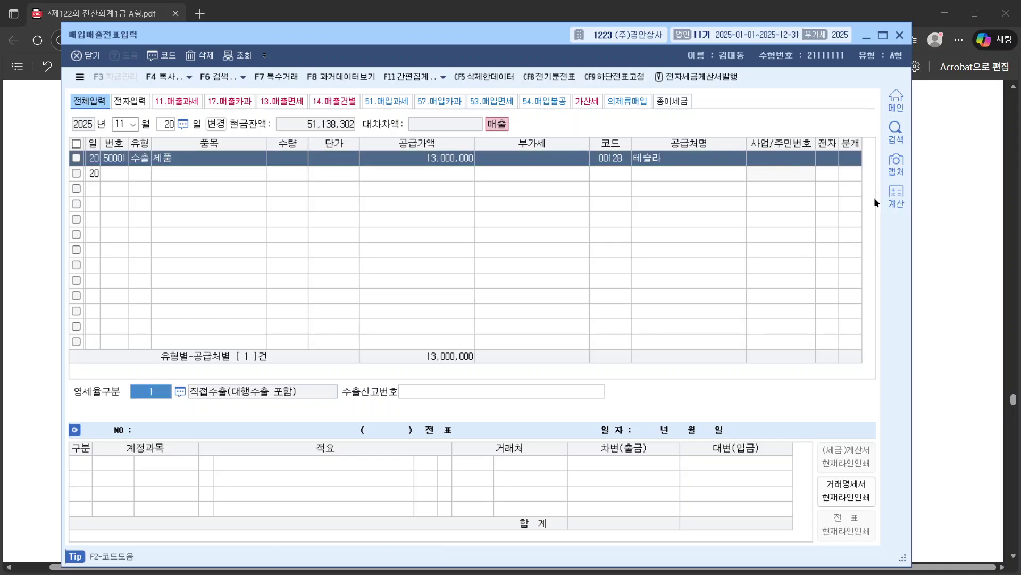
key("Return")
key("Return")
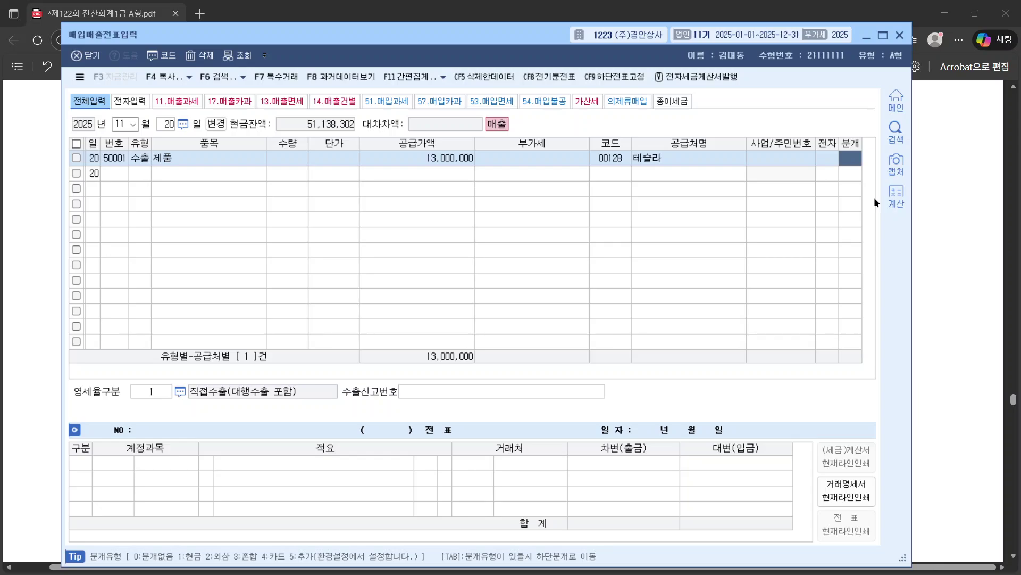
type("3")
key("Return")
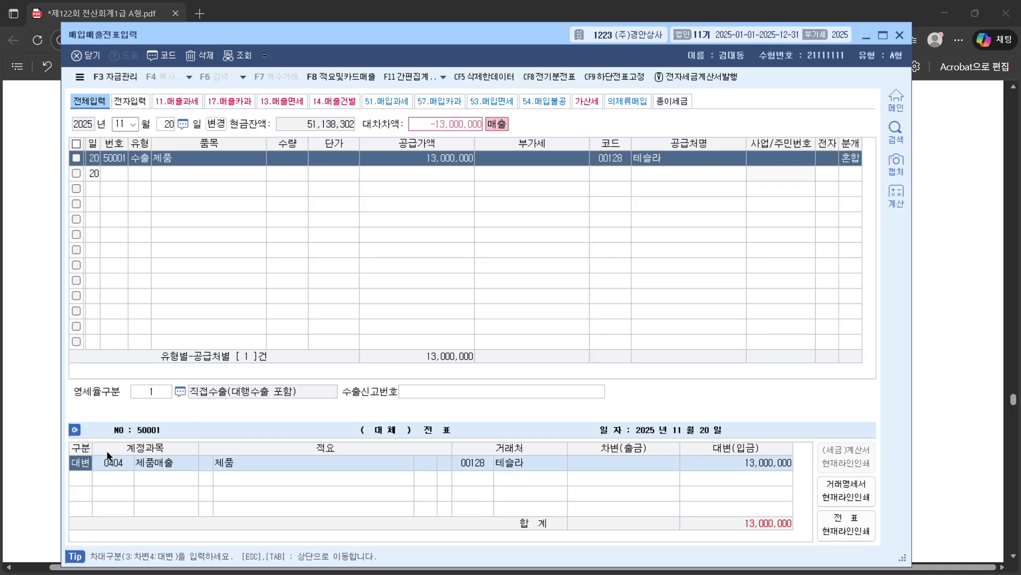
Step: Compute 50,000 × 1,300 in the calculator for the new 테슬라 export supply amount
key("Return")
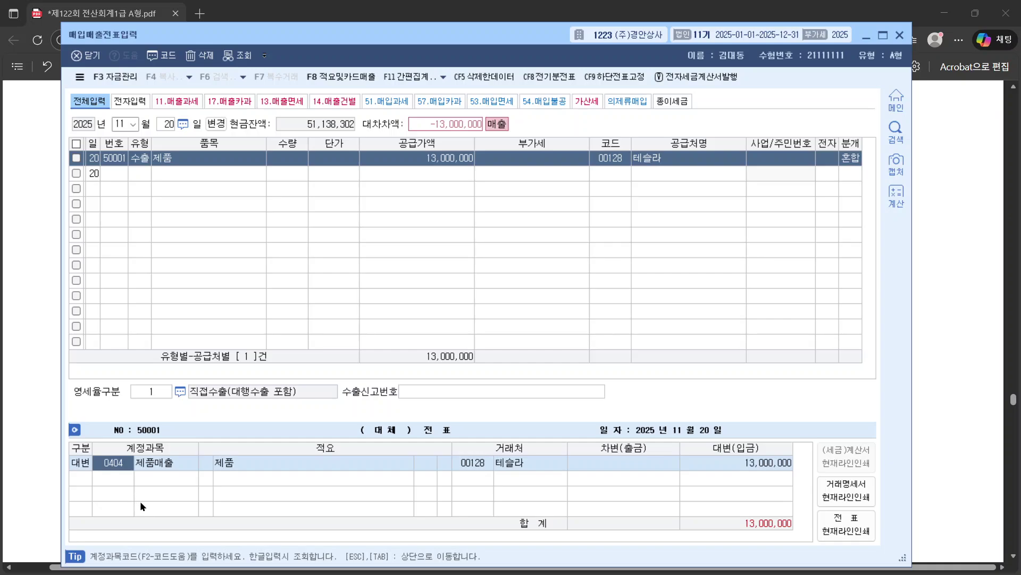
left_click(433, 159)
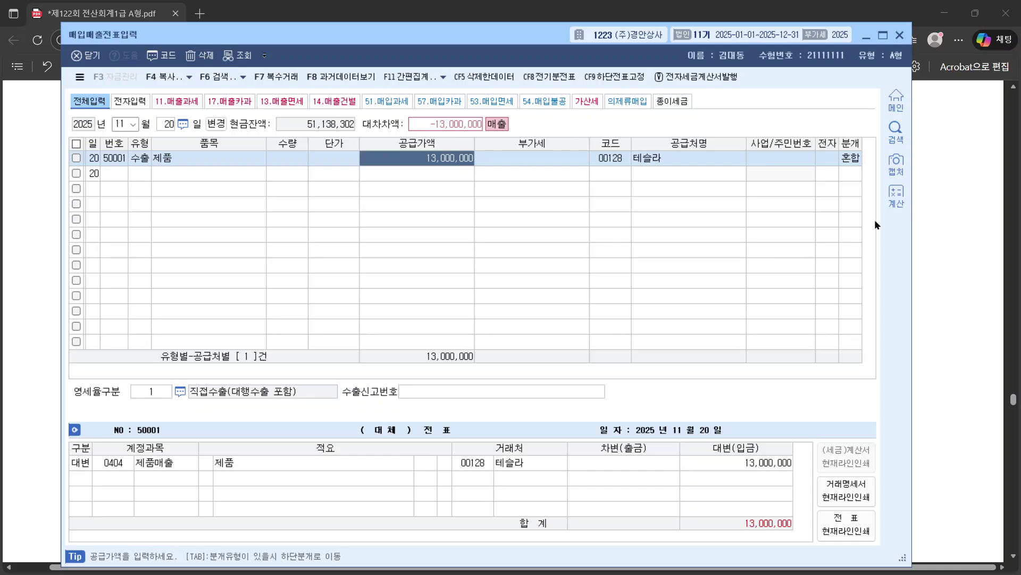
left_click(897, 196)
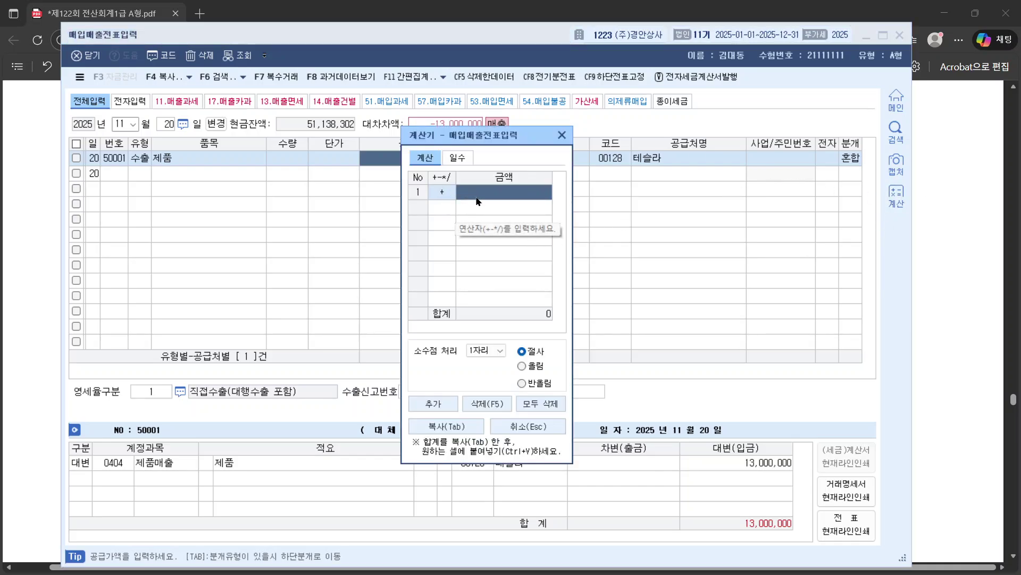
type("50,000.")
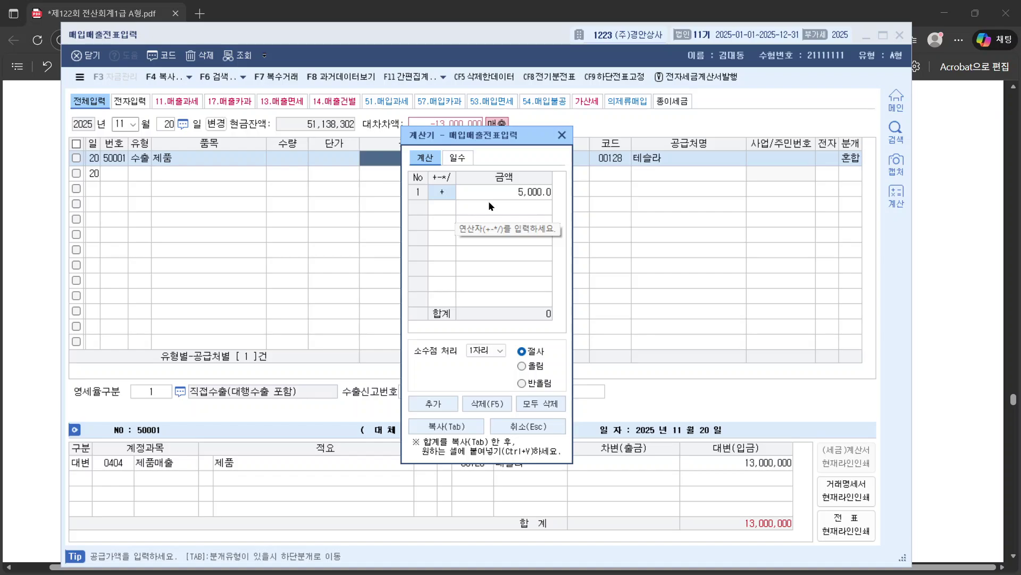
type("0")
key("Return")
left_click(499, 350)
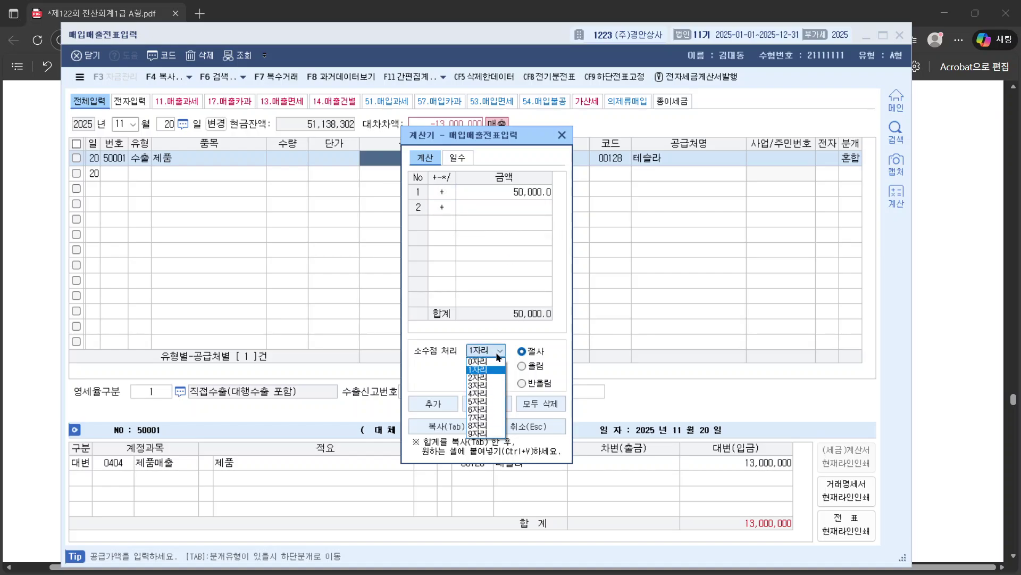
left_click(488, 358)
left_click(509, 207)
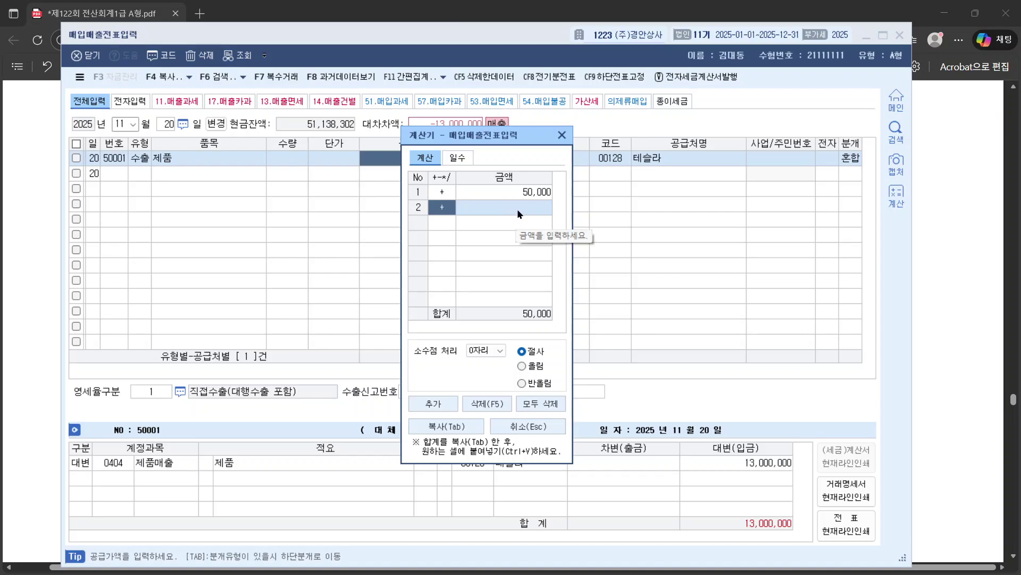
type("*1300")
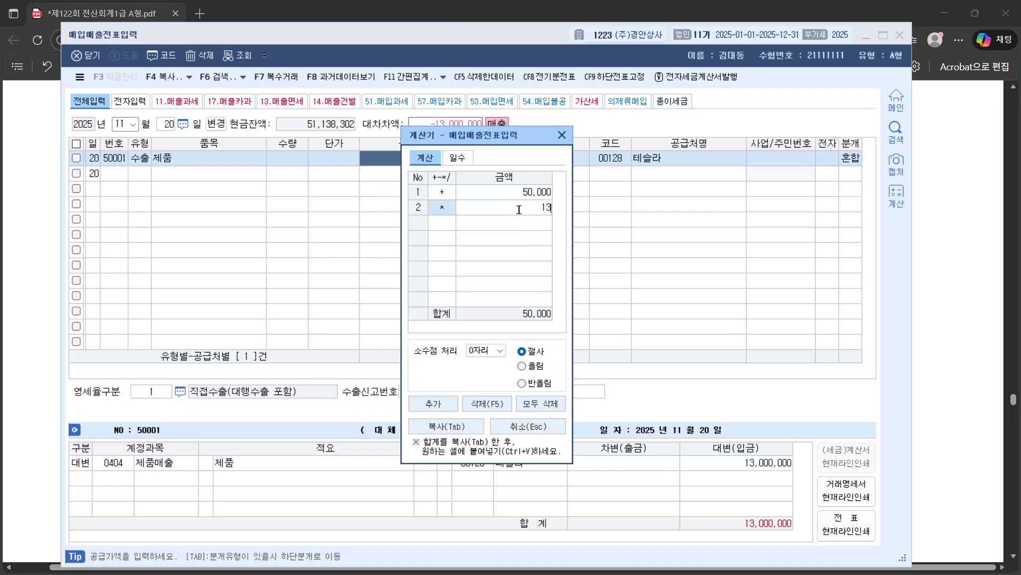
key("Return")
Step: Put 65,000,000 into 공급가액 and keep the 혼합 journal type
key("Tab")
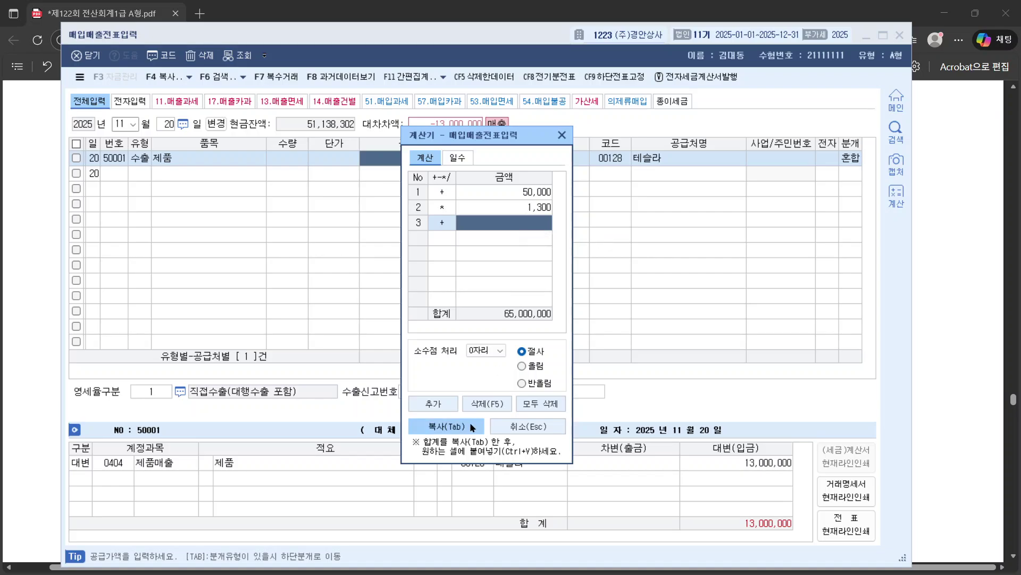
left_click(562, 135)
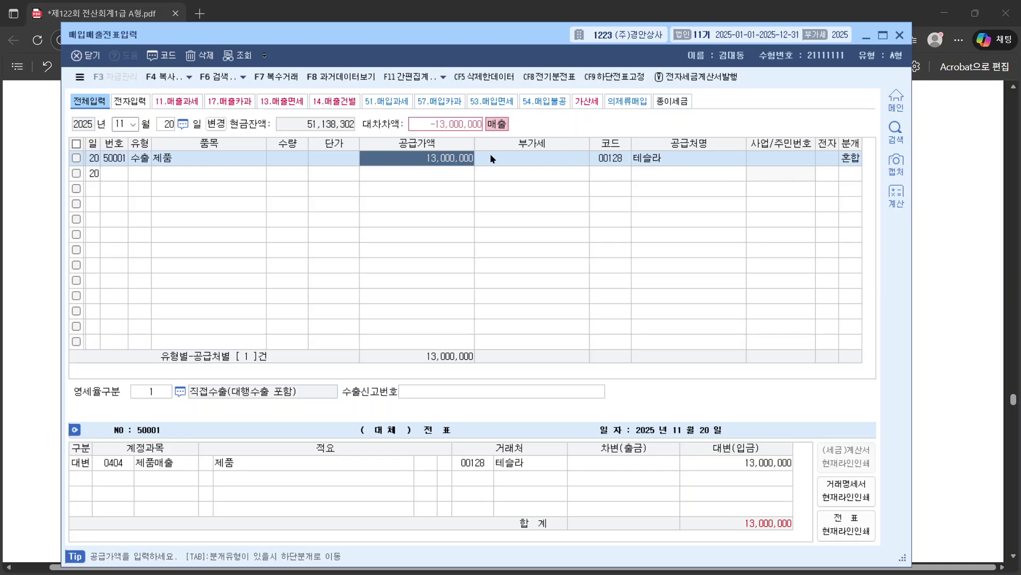
type("65,000,000")
left_click(850, 159)
key("Tab")
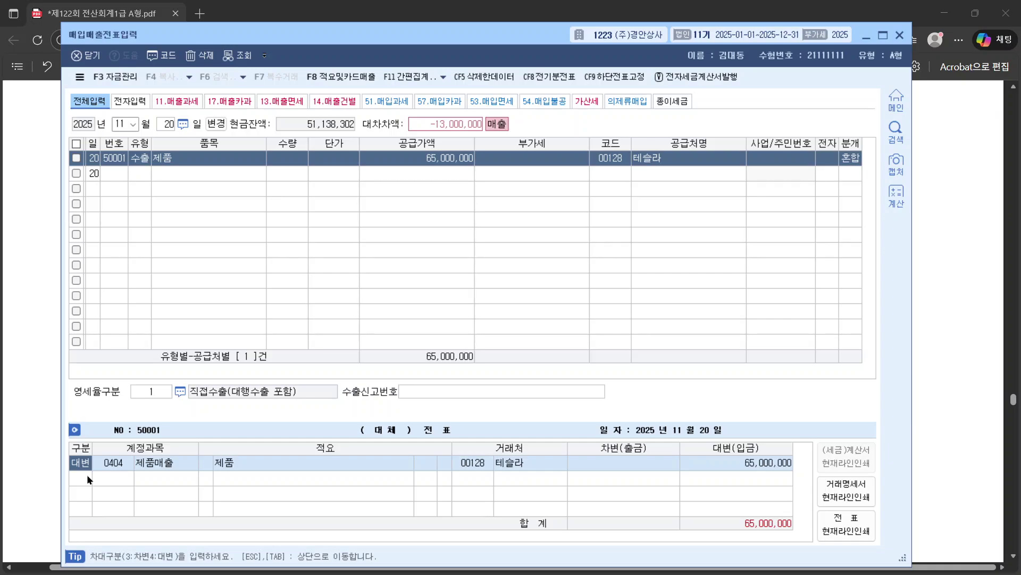
Step: Add a 13,000,000 debit to 0103 보통예금 with partner 98001 기업은행
left_click(133, 474)
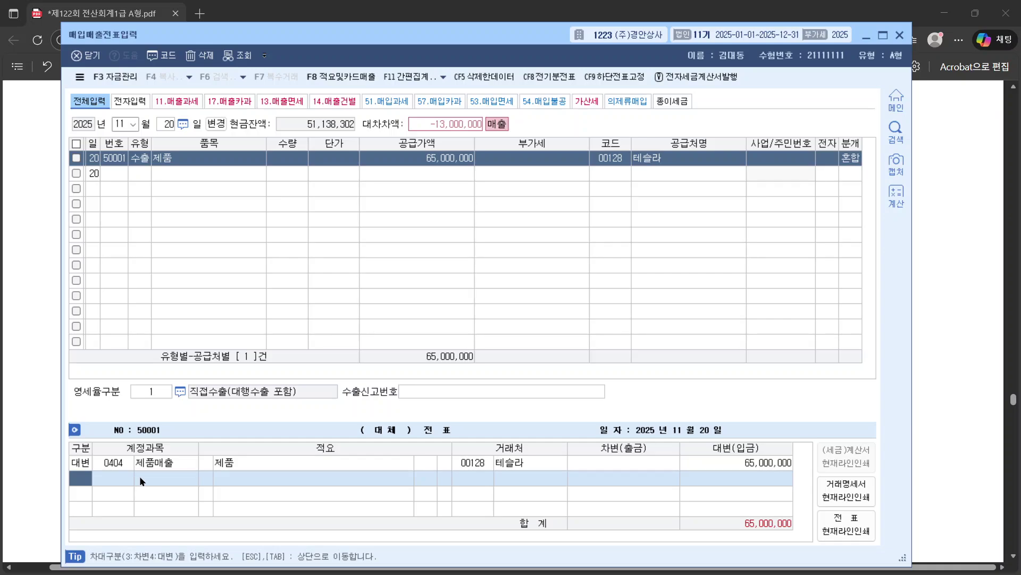
type("3")
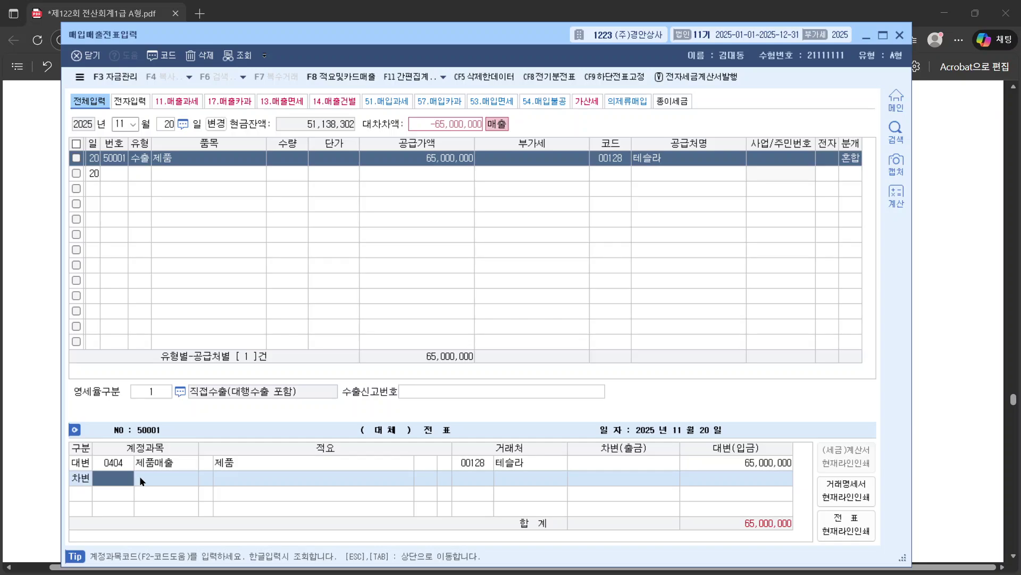
type("보통")
key("Return")
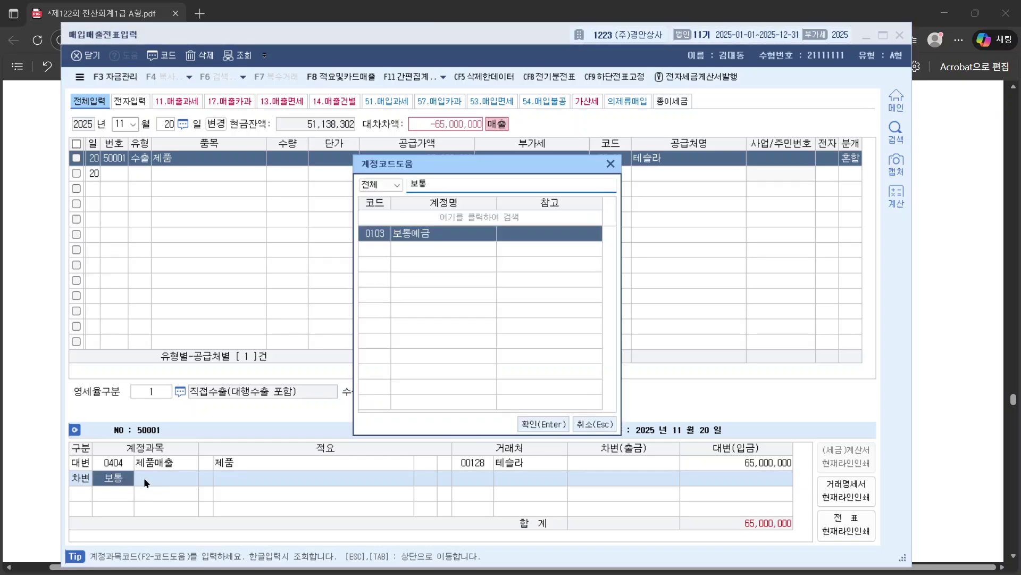
key("Return")
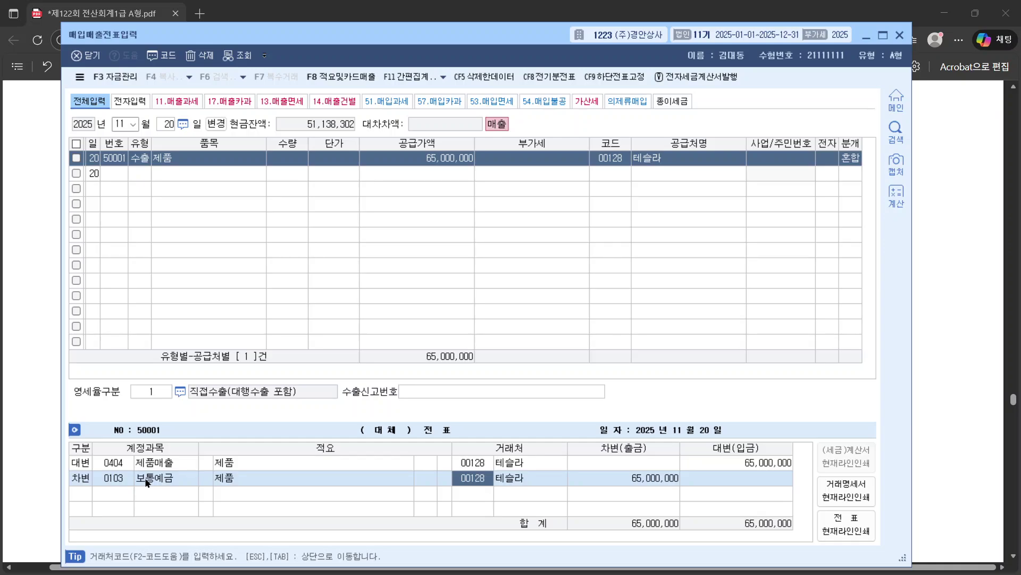
type("기업은")
key("Return")
key("Return")
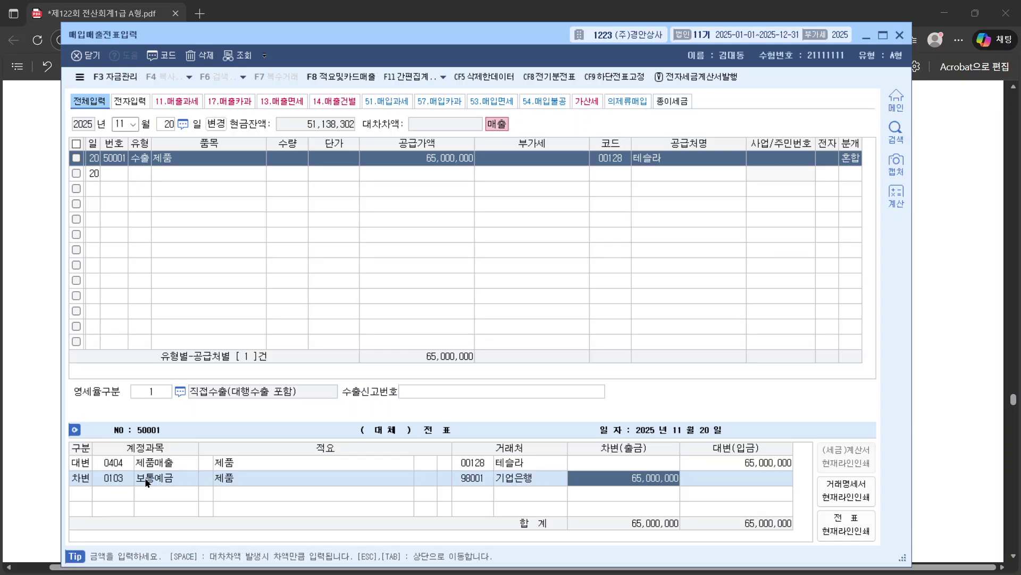
type("13,000,000")
key("Return")
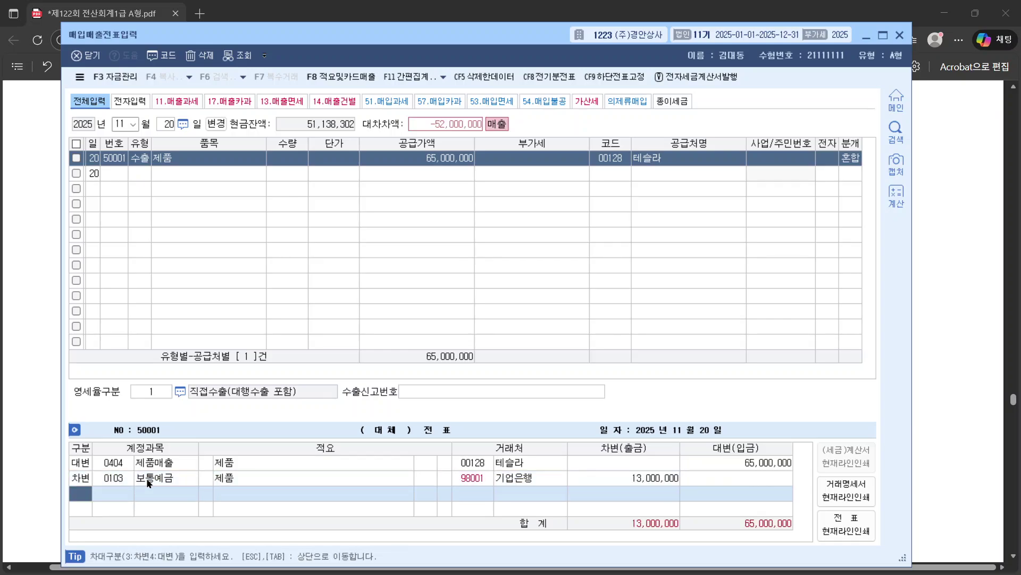
Step: Add a 52,000,000 debit to 0108 외상매출금 for 테슬라 and review the journal lines
key("3")
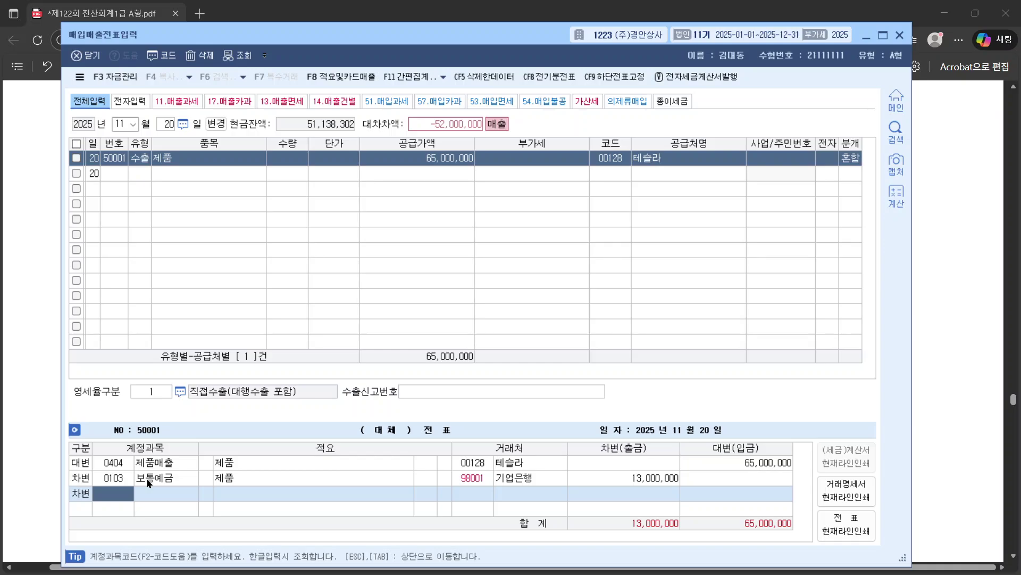
type("외상")
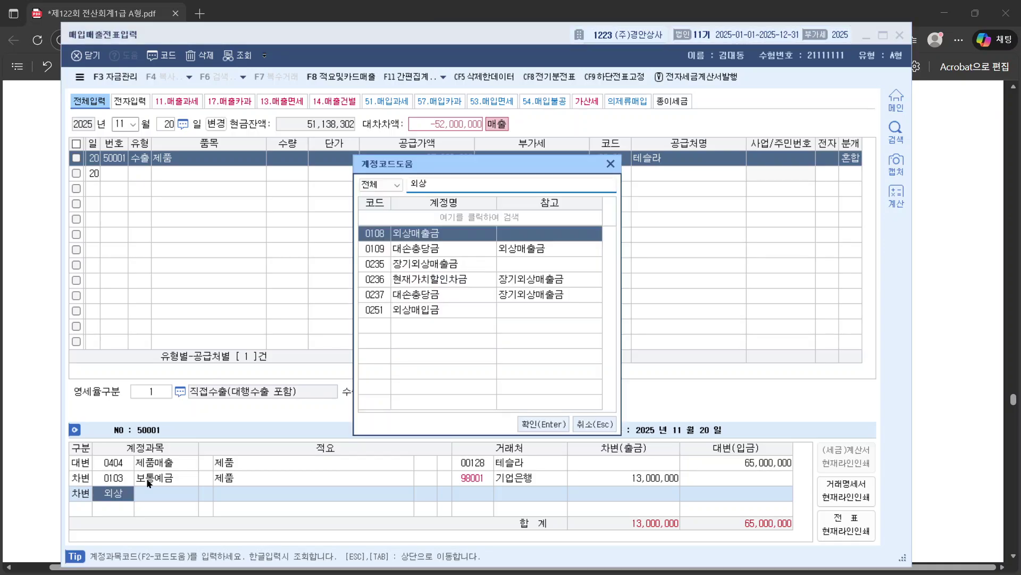
key("Return")
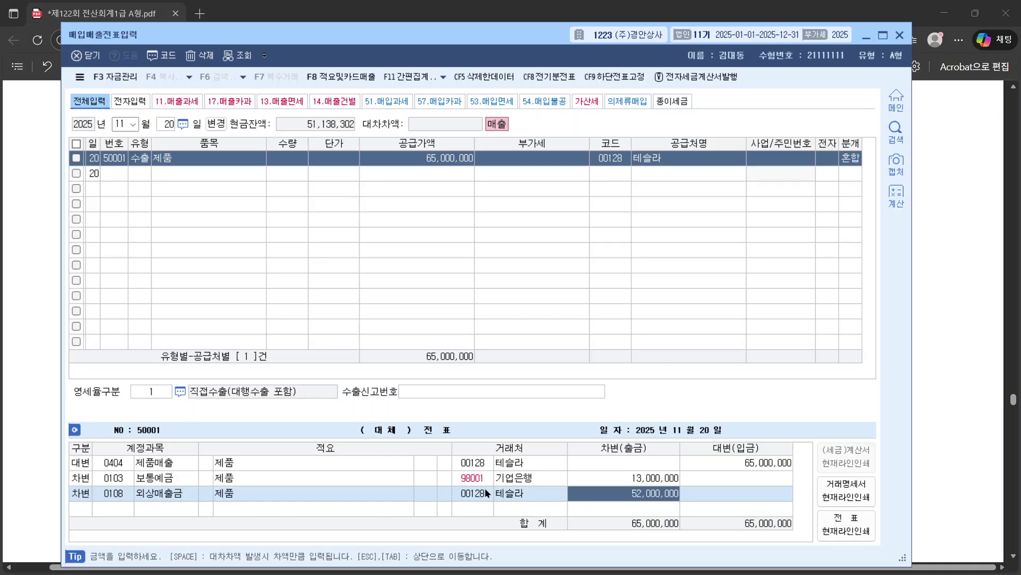
left_click(484, 491)
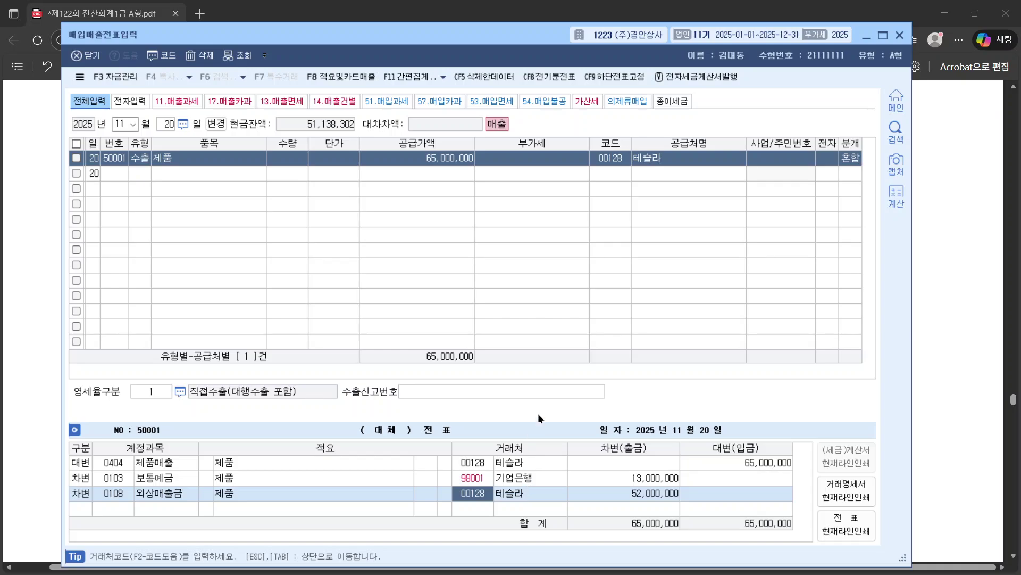
left_click(439, 158)
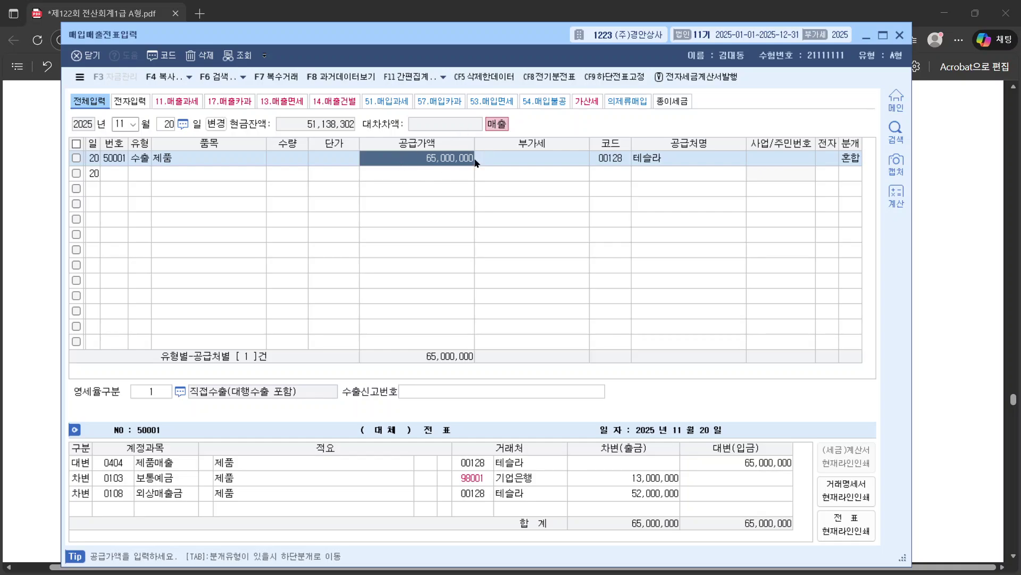
left_click(473, 464)
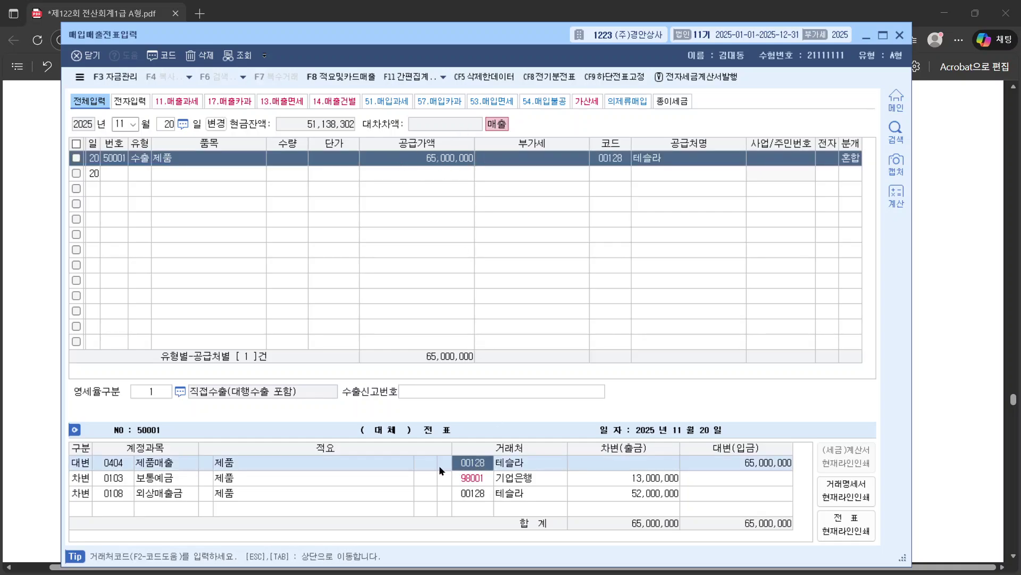
left_click(471, 477)
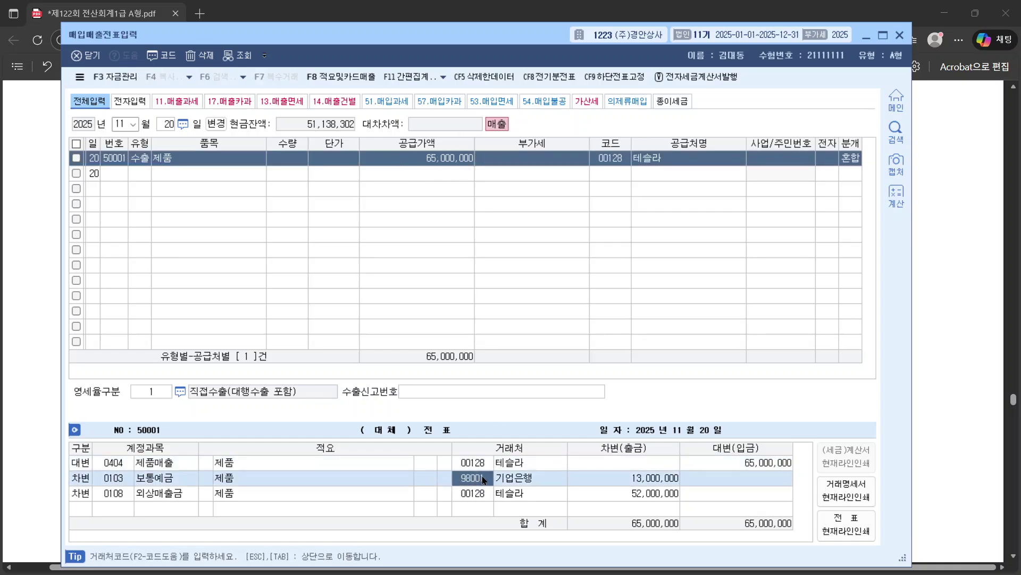
left_click(636, 480)
left_click(650, 494)
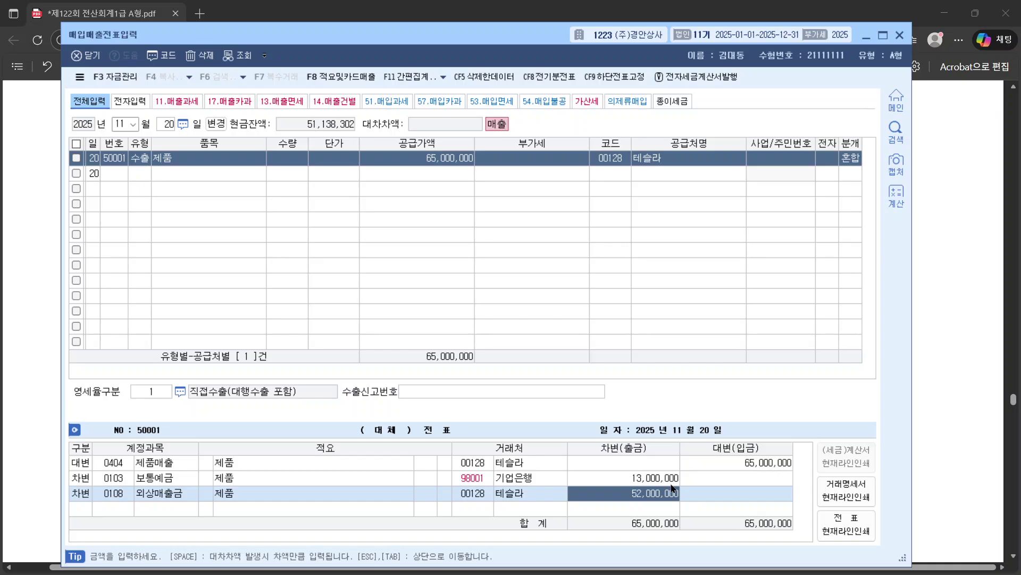
Step: Scroll the exam PDF to question [6] about the 12/3 card sale to 만개동산
left_click(944, 359)
scroll(943, 359, "down", 5)
scroll(946, 361, "down", 15)
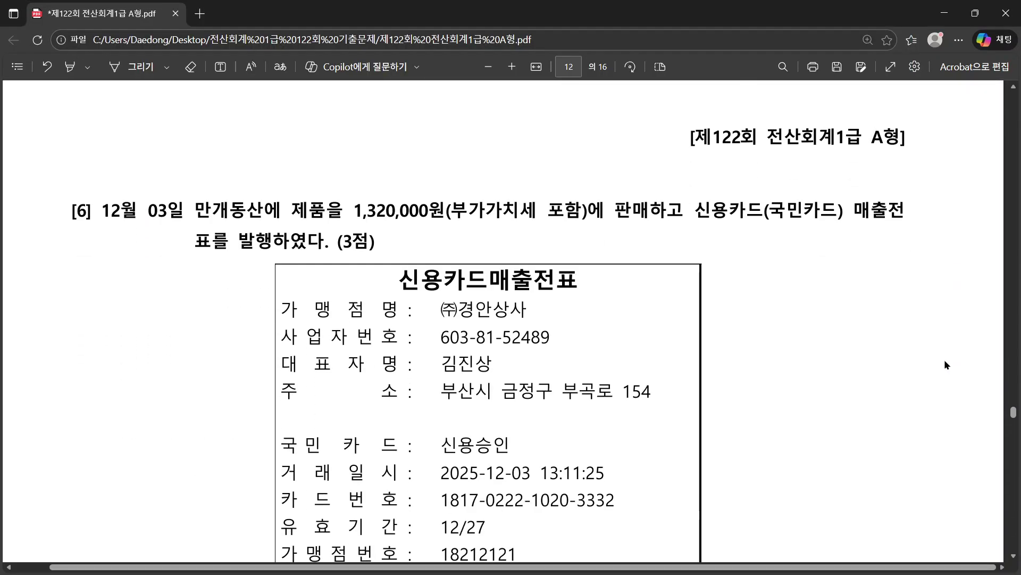
scroll(945, 364, "down", 10)
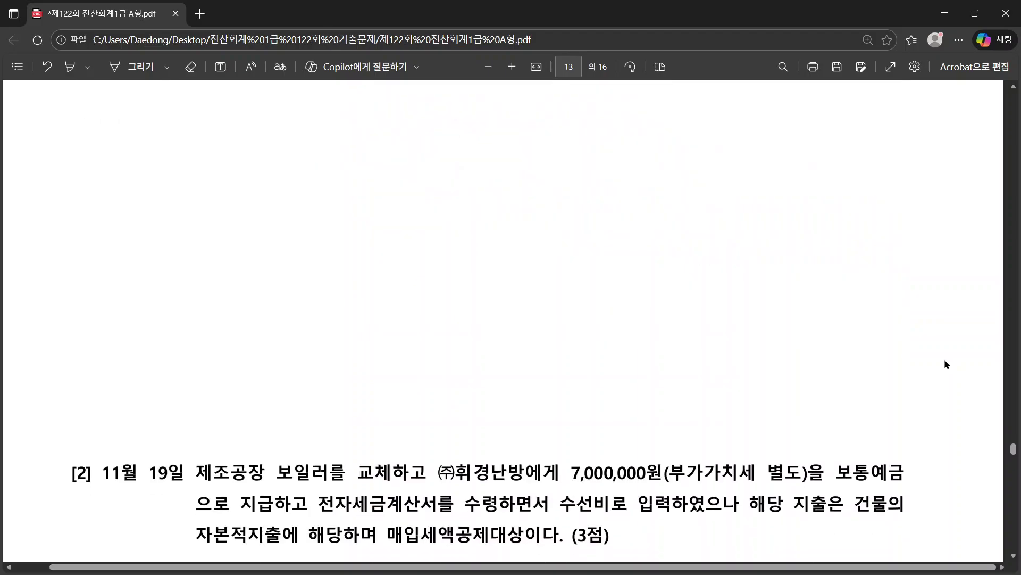
scroll(946, 363, "up", 12)
scroll(946, 363, "up", 12)
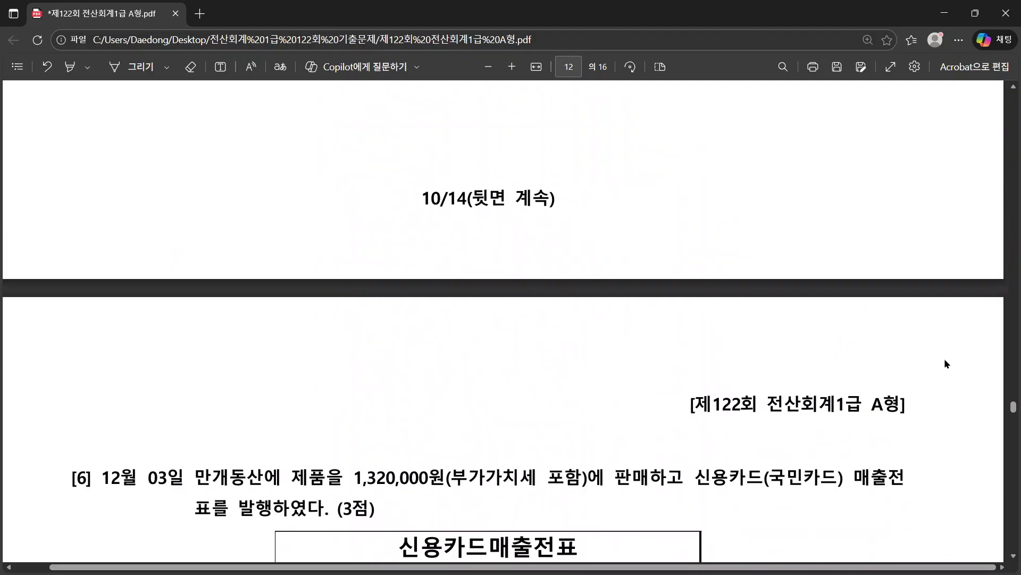
scroll(946, 364, "down", 8)
scroll(945, 360, "up", 4)
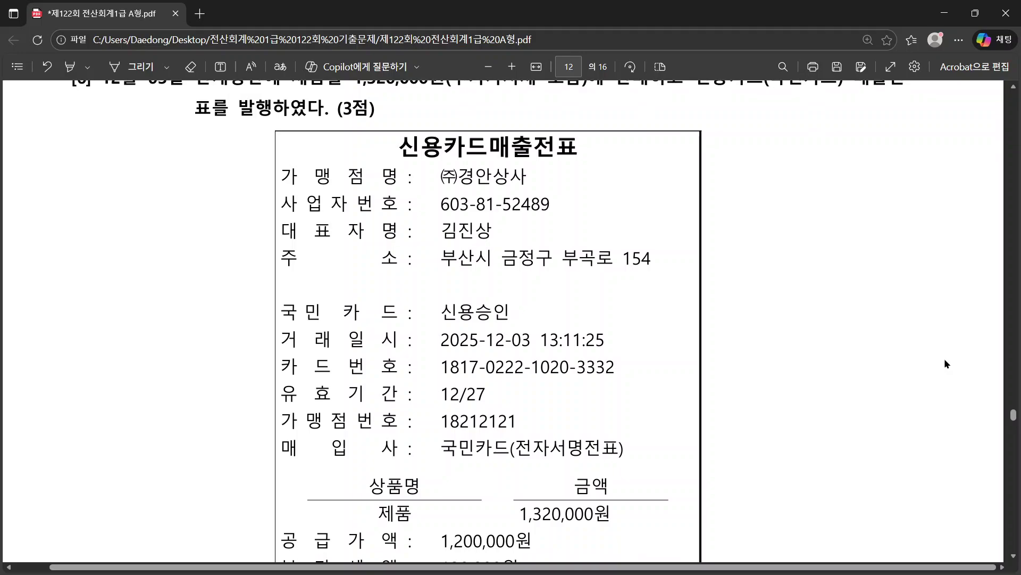
scroll(945, 360, "down", 10)
scroll(945, 360, "down", 4)
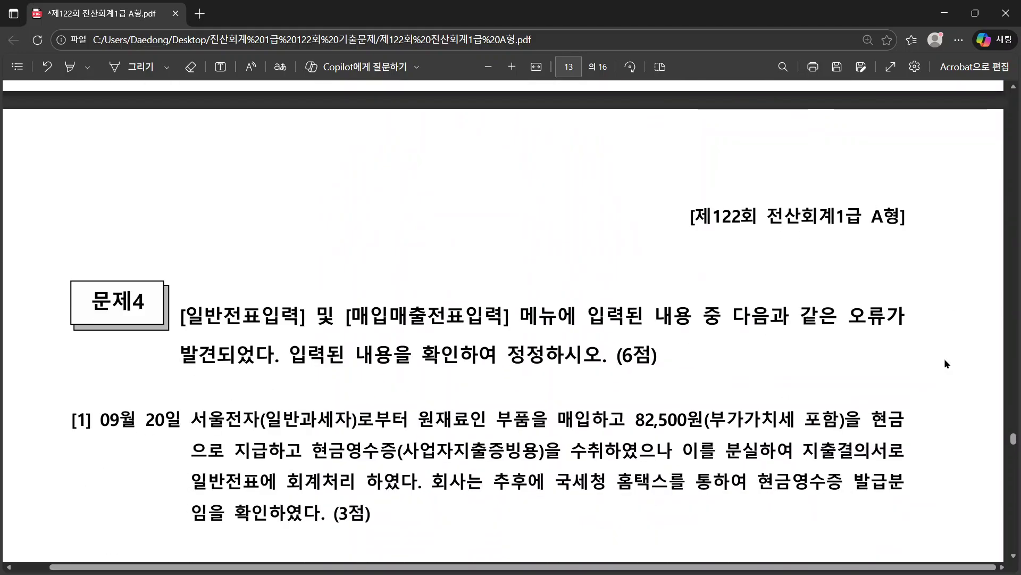
scroll(945, 360, "up", 8)
scroll(945, 360, "up", 8)
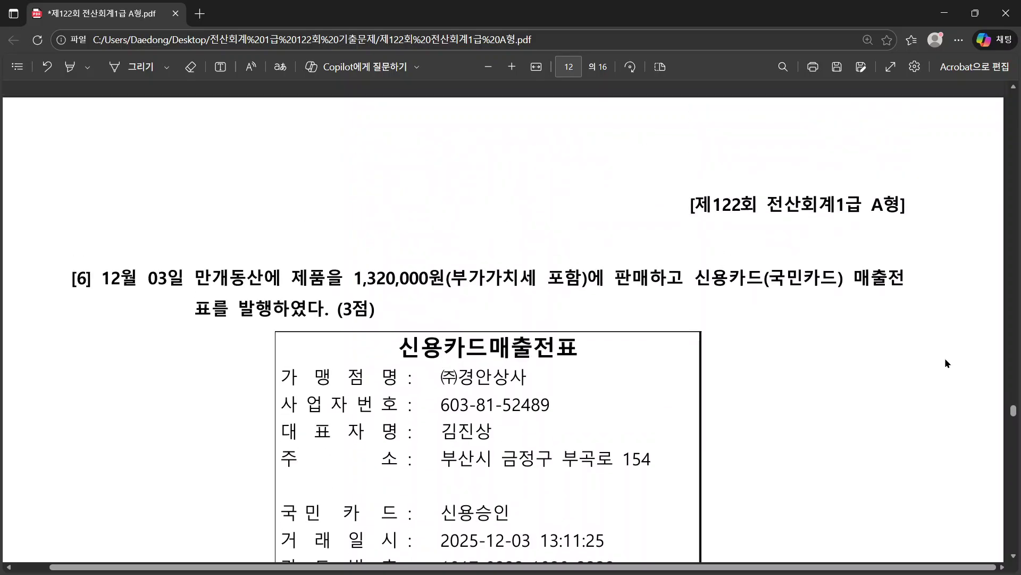
scroll(945, 358, "down", 3)
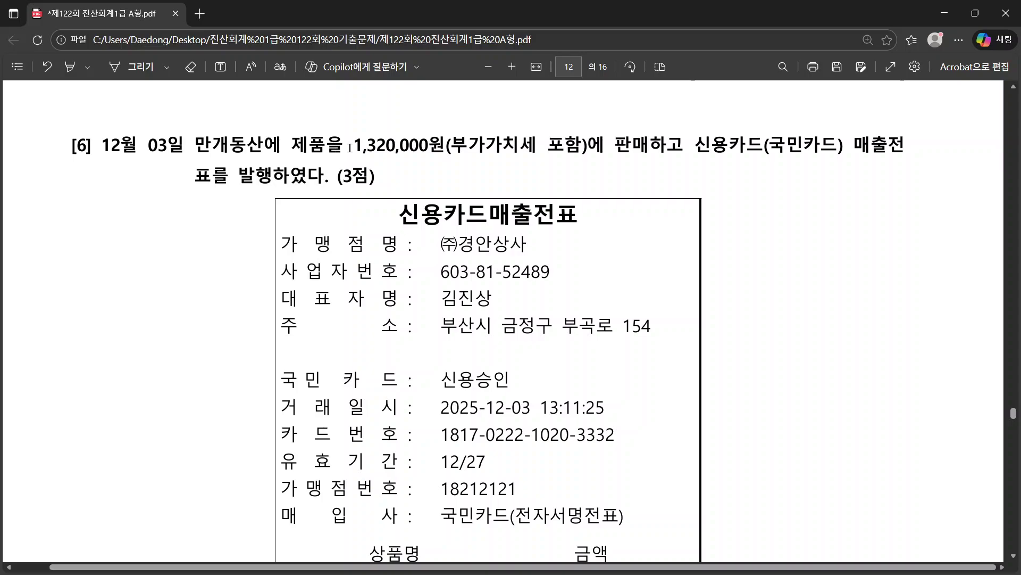
Step: Highlight the 1,320,000원 VAT-included amount, then return to KcLep
left_click_drag(354, 146, 538, 145)
left_click_drag(645, 139, 666, 145)
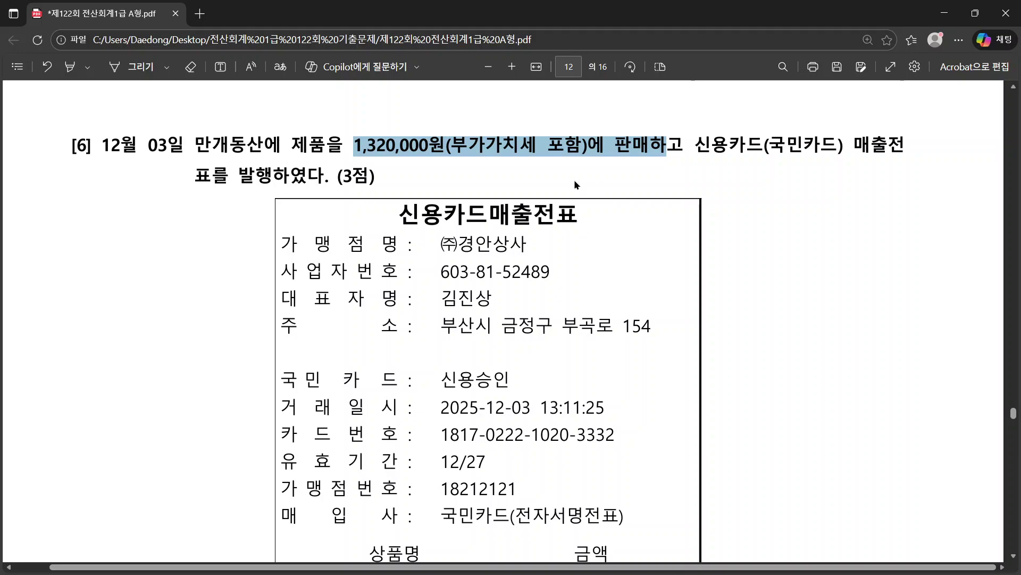
left_click(289, 154)
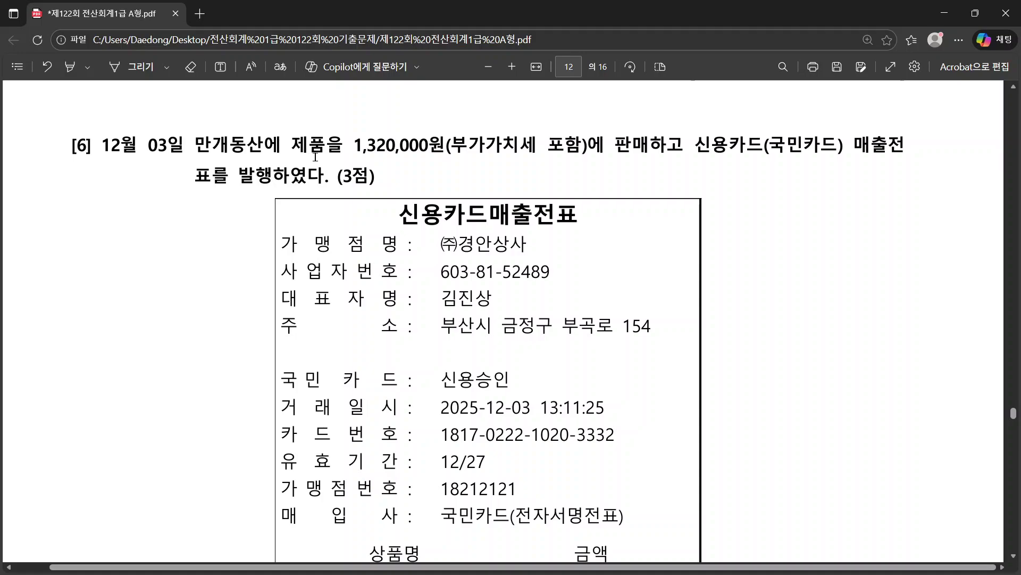
key("alt+Tab")
Step: Start a 12/03 카과 card-sale entry with 제품 as the item
left_click(121, 123)
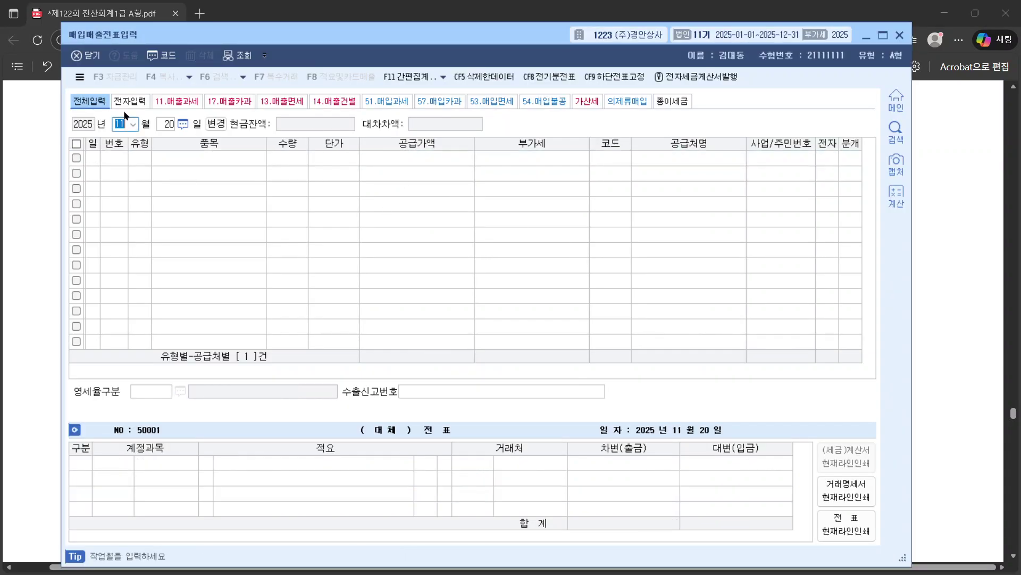
type("12")
key("Return")
type("3")
key("Return")
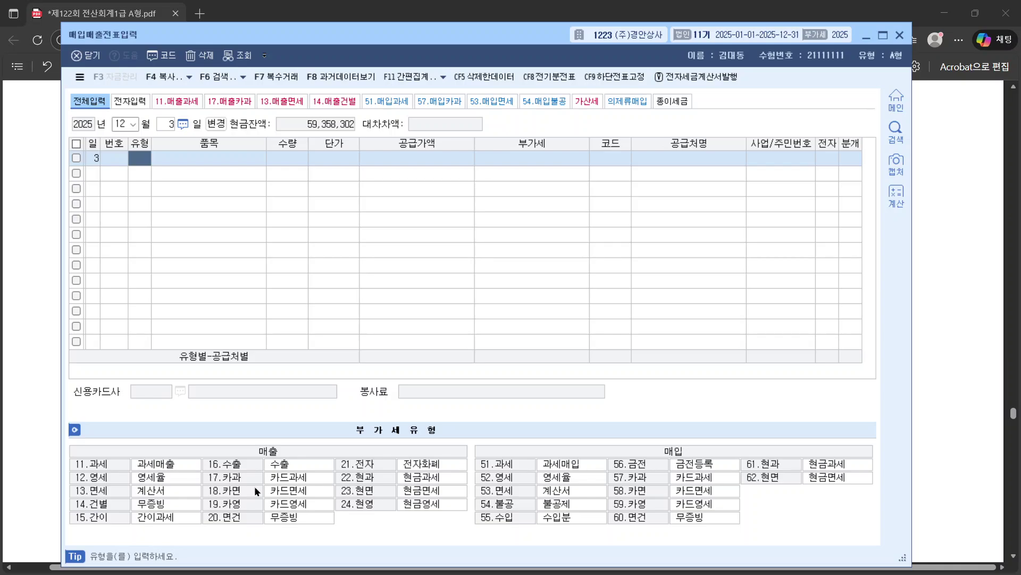
left_click(235, 479)
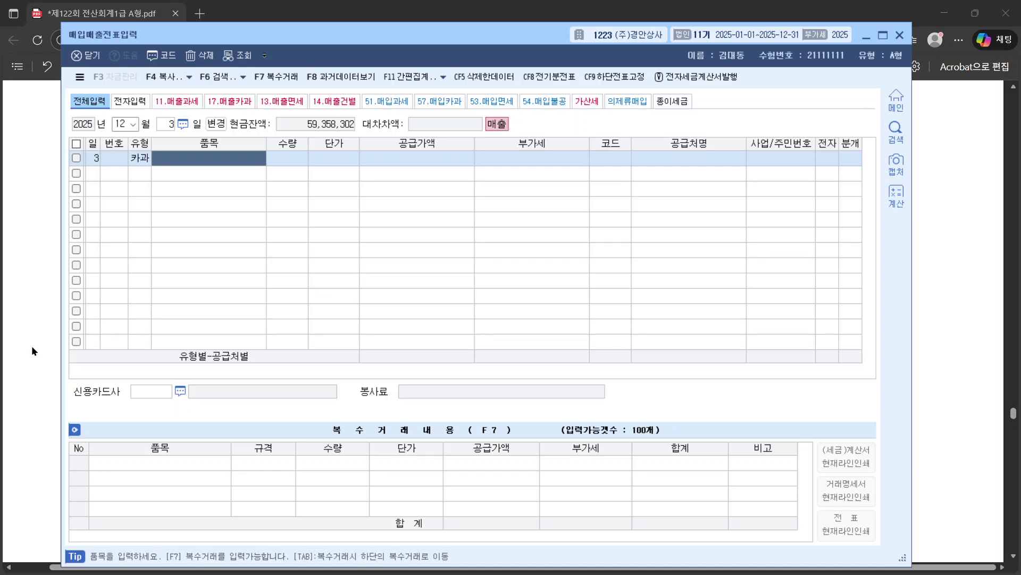
type("제품")
key("Return")
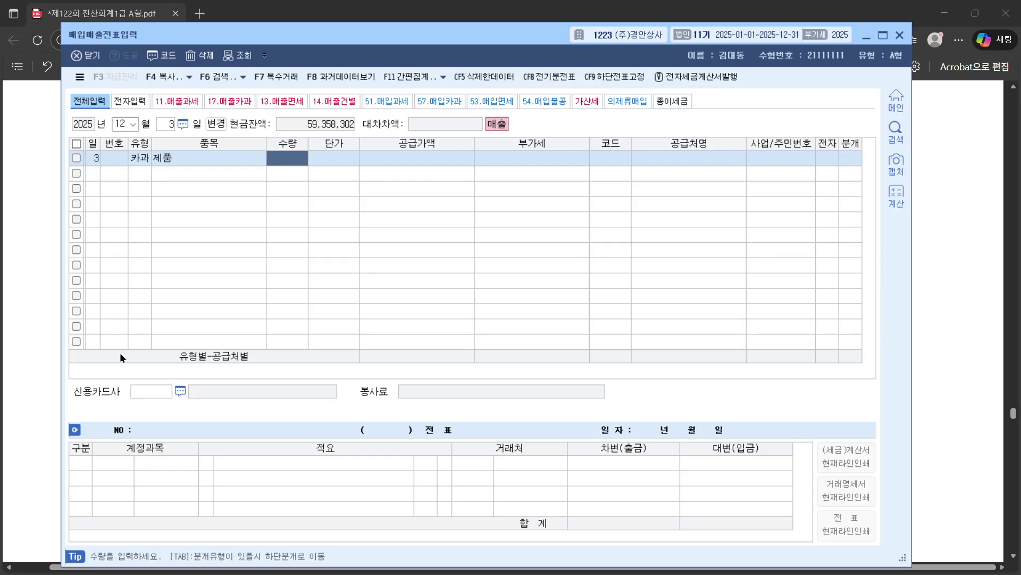
Step: Enter the slip's 1,320,000 total, splitting it into 1,200,000 supply and 120,000 VAT
left_click(982, 283)
scroll(545, 272, "down", 1)
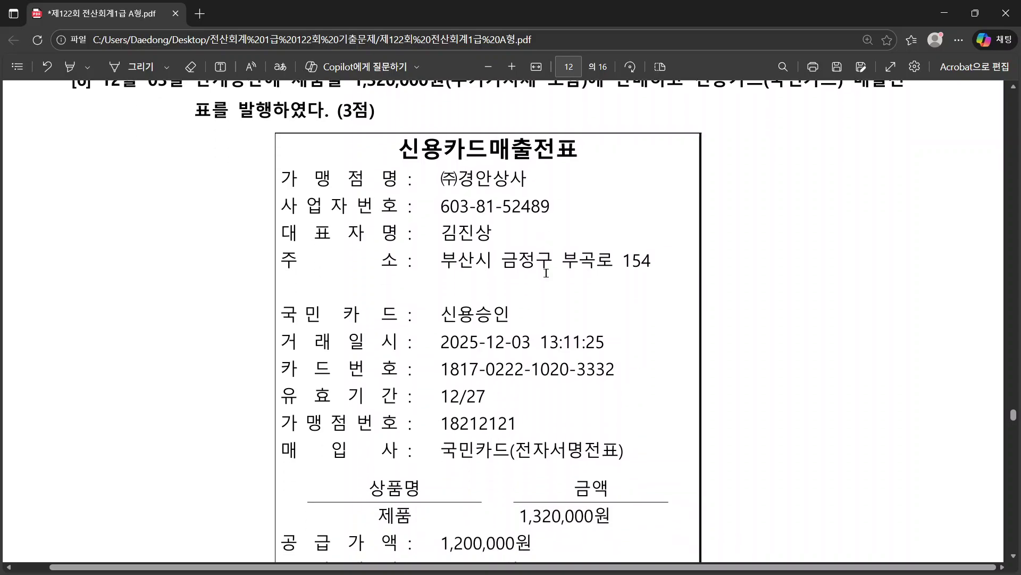
scroll(546, 273, "down", 1)
left_click_drag(515, 453, 602, 459)
right_click(601, 458)
left_click(638, 342)
key("alt+Tab")
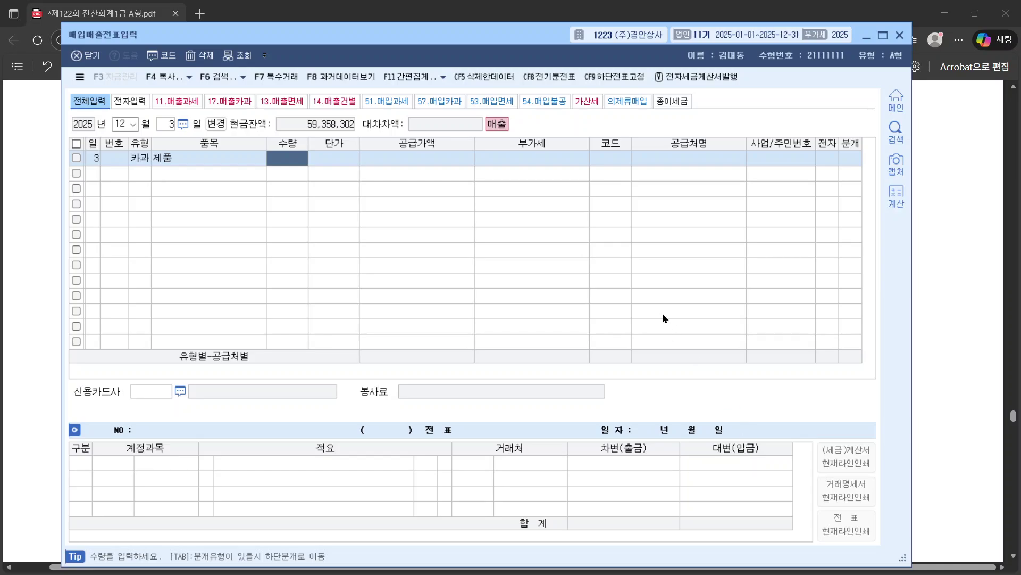
key("alt+Tab")
key("alt+Tab")
left_click(376, 155)
key("ctrl+v")
key("Return")
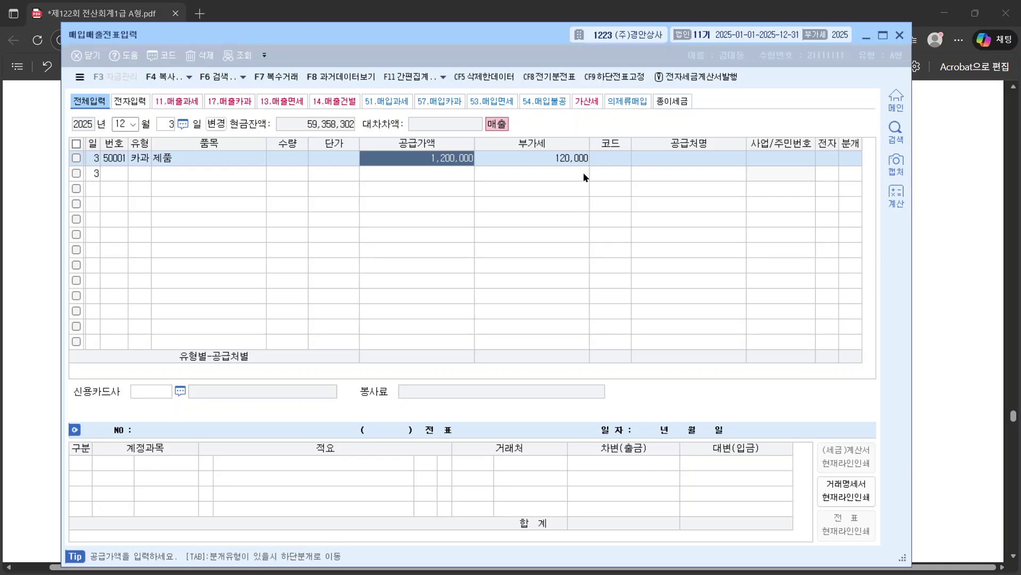
Step: Verify the sale row's 공급가액 and 부가세 cells in KcLep
key("alt+Tab")
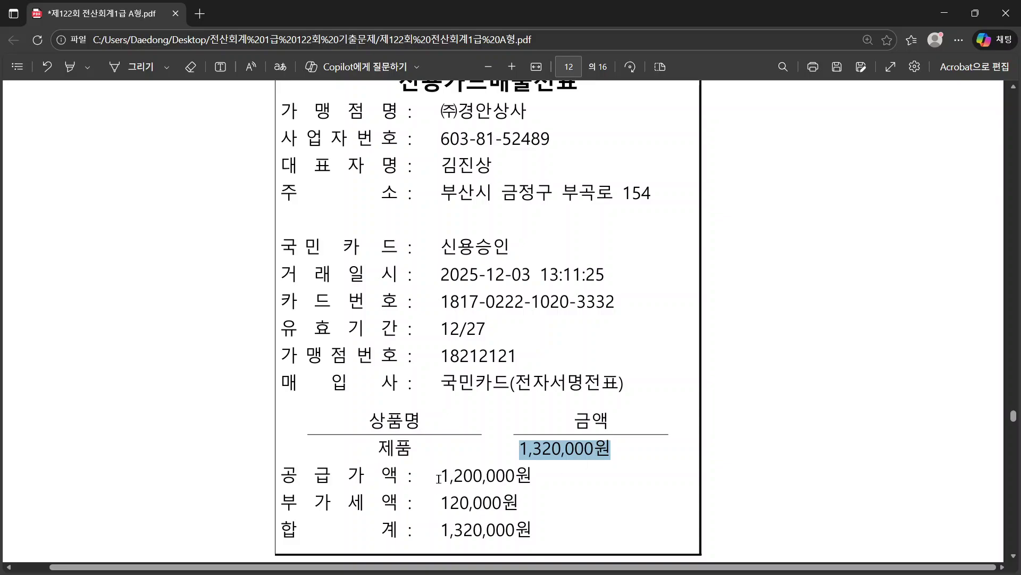
key("alt+Tab")
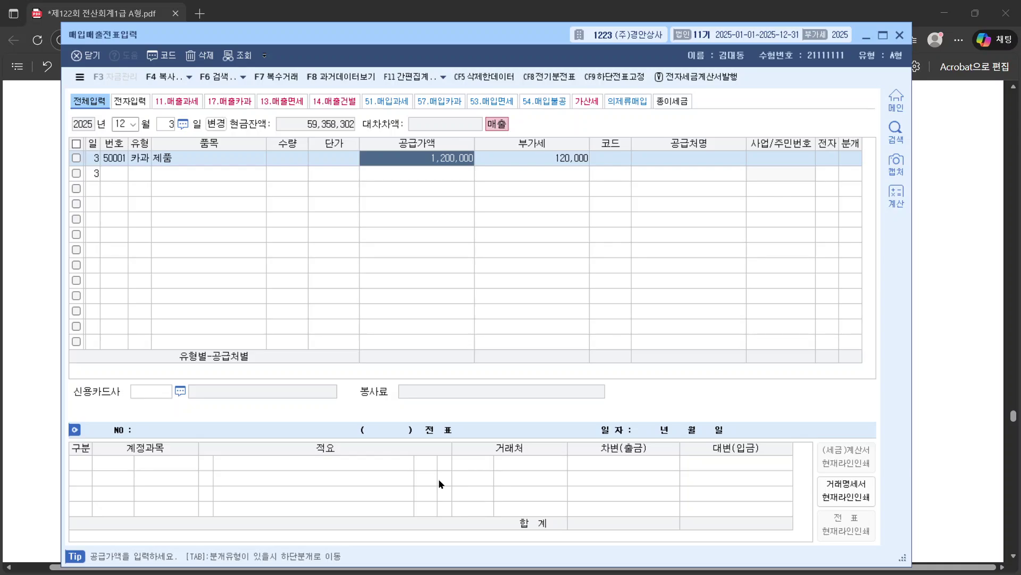
key("alt+Tab")
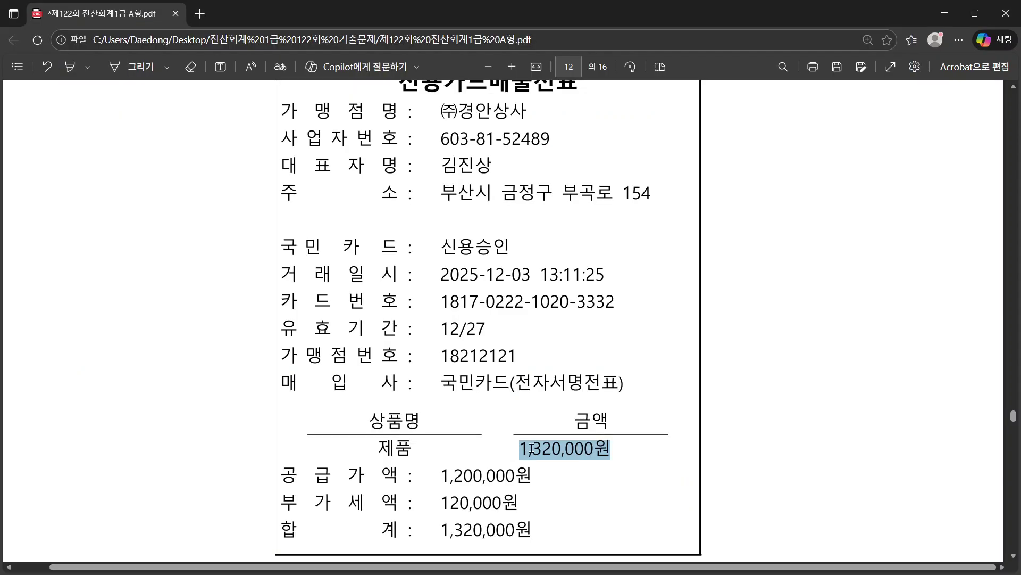
key("alt+Tab")
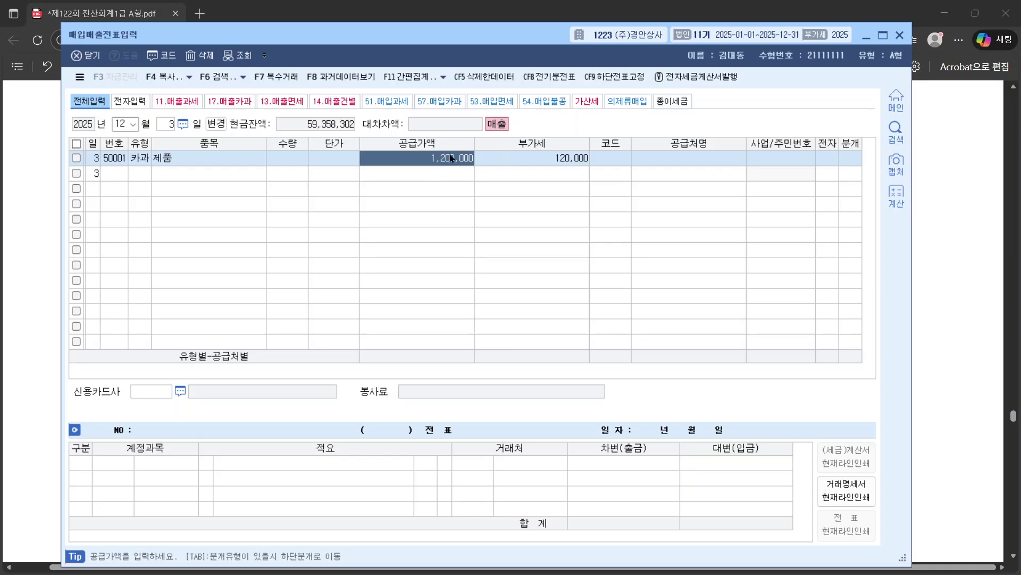
left_click(529, 158)
left_click(439, 159)
left_click(514, 160)
left_click(435, 160)
left_click(510, 163)
left_click(426, 160)
left_click(531, 163)
left_click(438, 160)
Step: Confirm 1,200,000 supply and 120,000 VAT against the PDF receipt, then move to the customer code
key("alt+Tab")
double_click(444, 475)
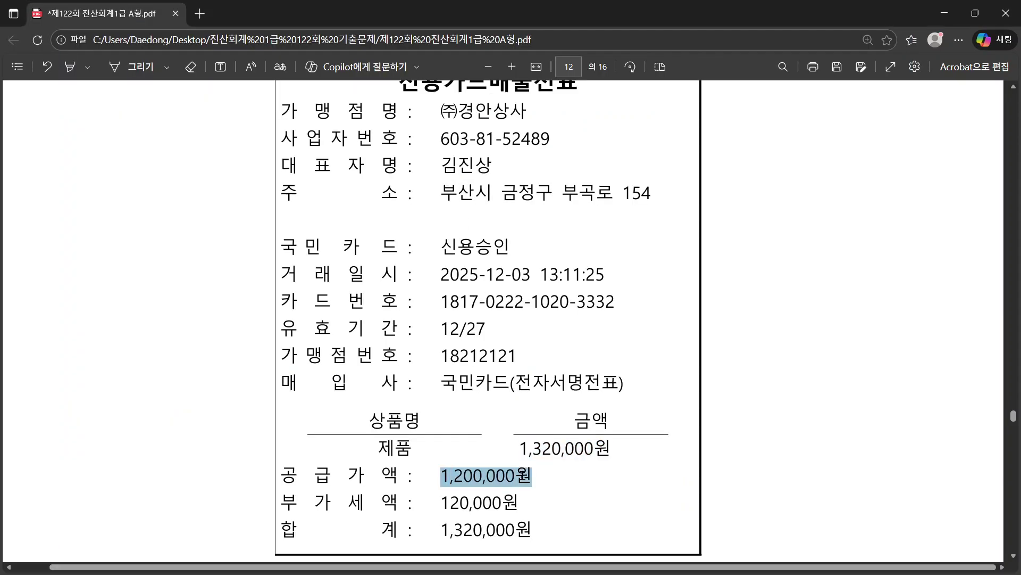
left_click_drag(427, 503, 500, 502)
key("alt+Tab")
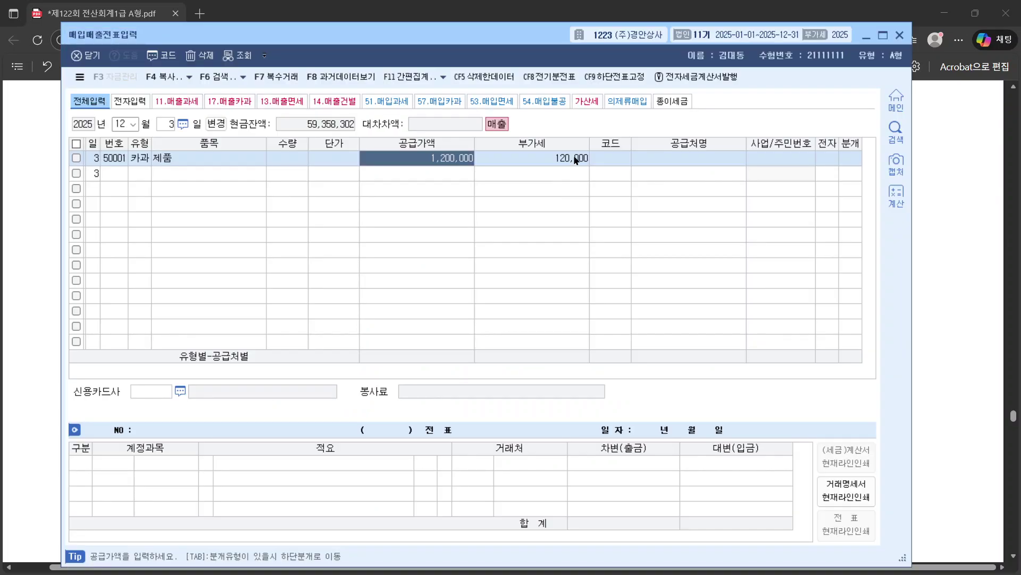
key("Return")
key("Return")
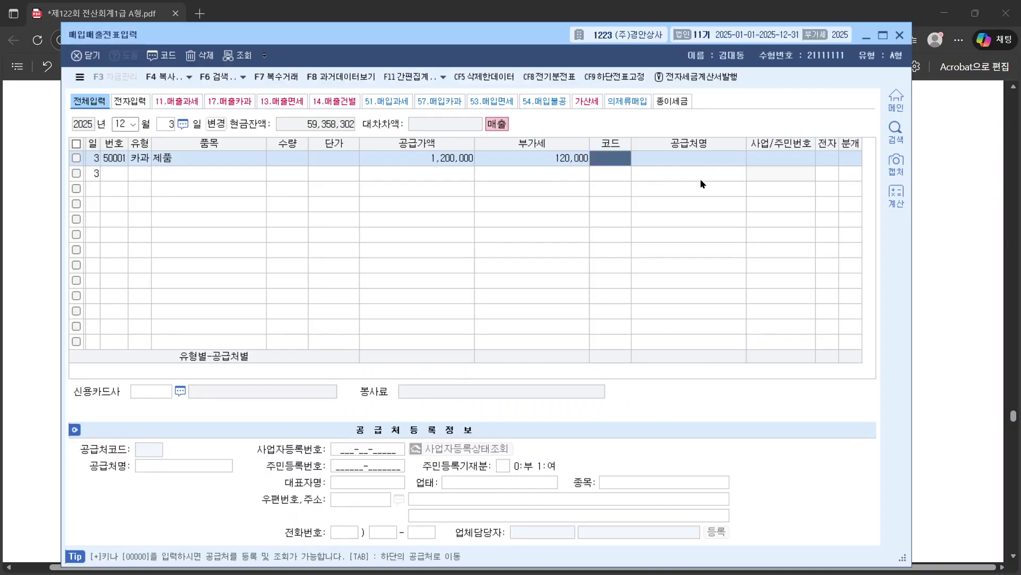
Step: Set the customer to 00162 만개동산
key("alt+Tab")
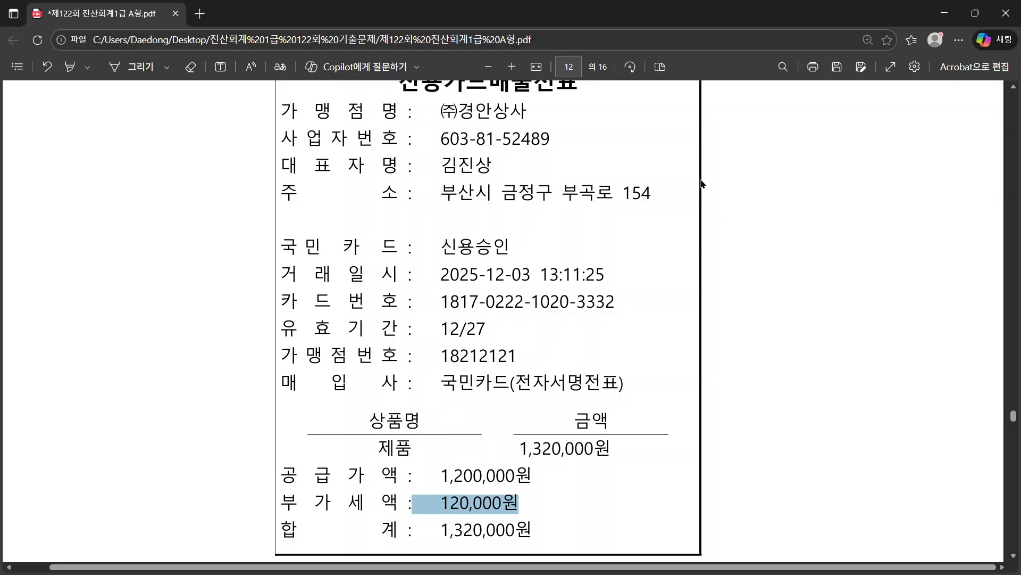
scroll(701, 183, "up", 3)
key("alt+Tab")
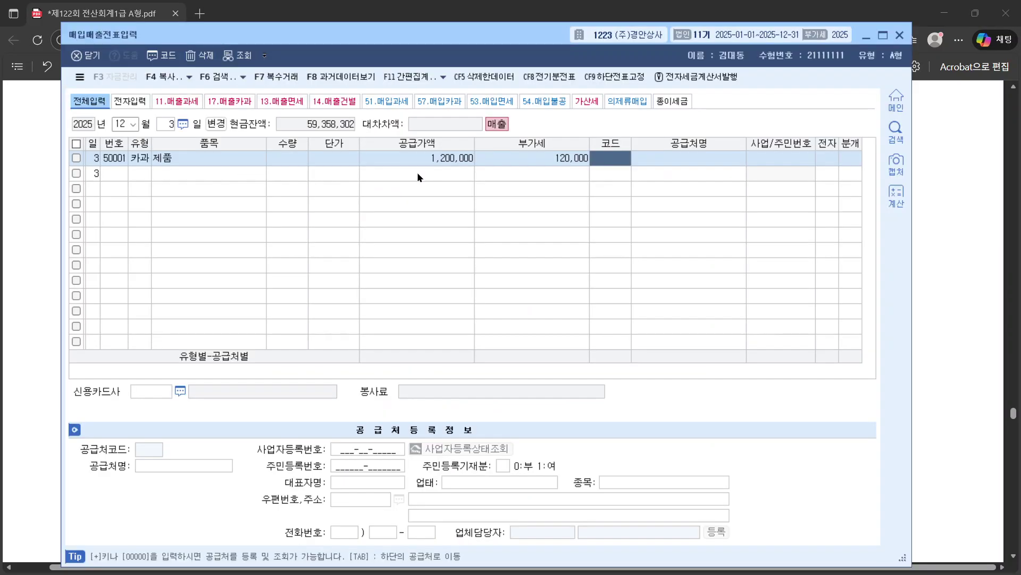
type("만개")
key("Return")
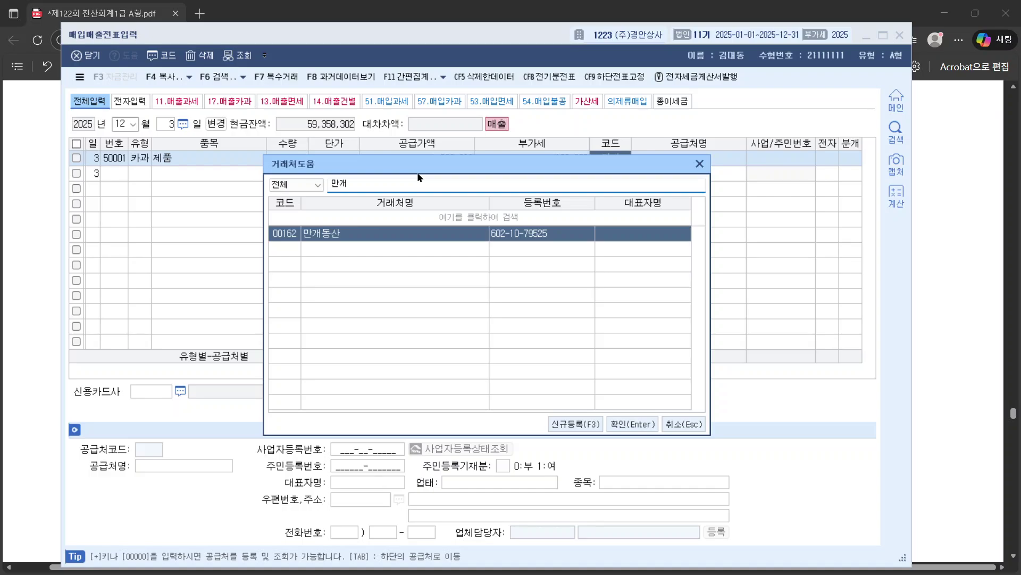
key("Return")
key("Return")
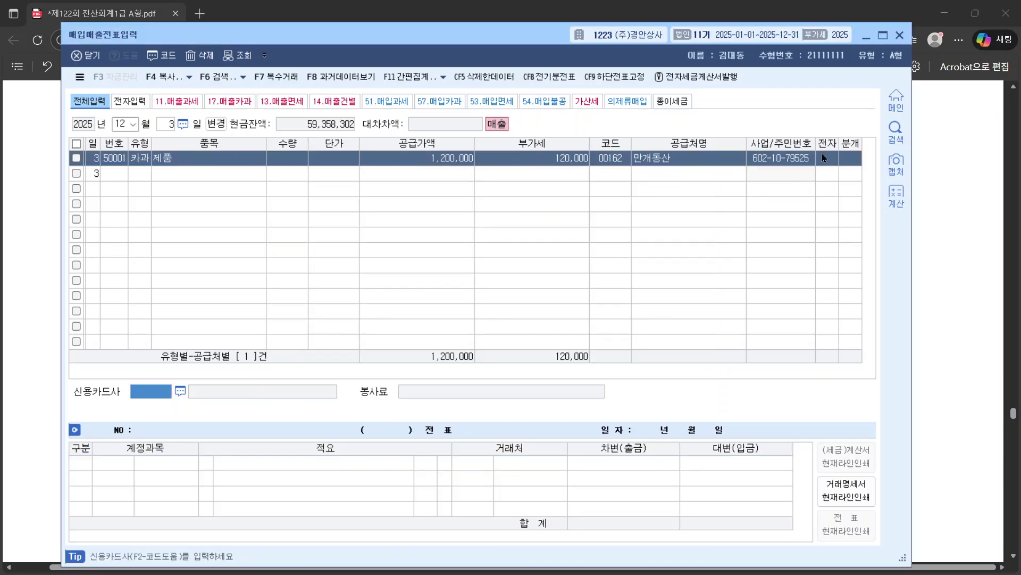
Step: Choose 국민카드 as the card company and set 분개 to 4 (카드)
key("alt+Tab")
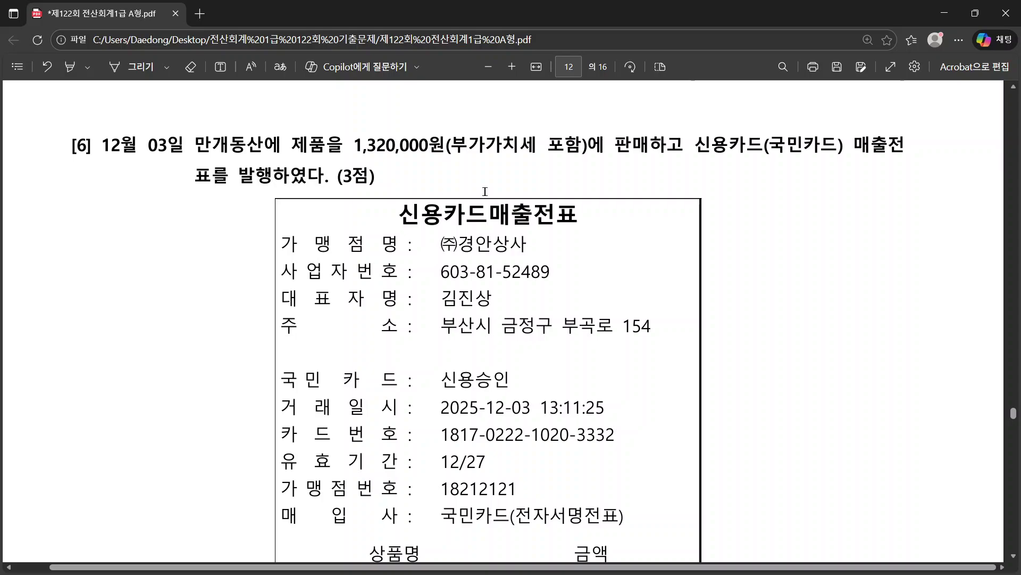
key("alt+Tab")
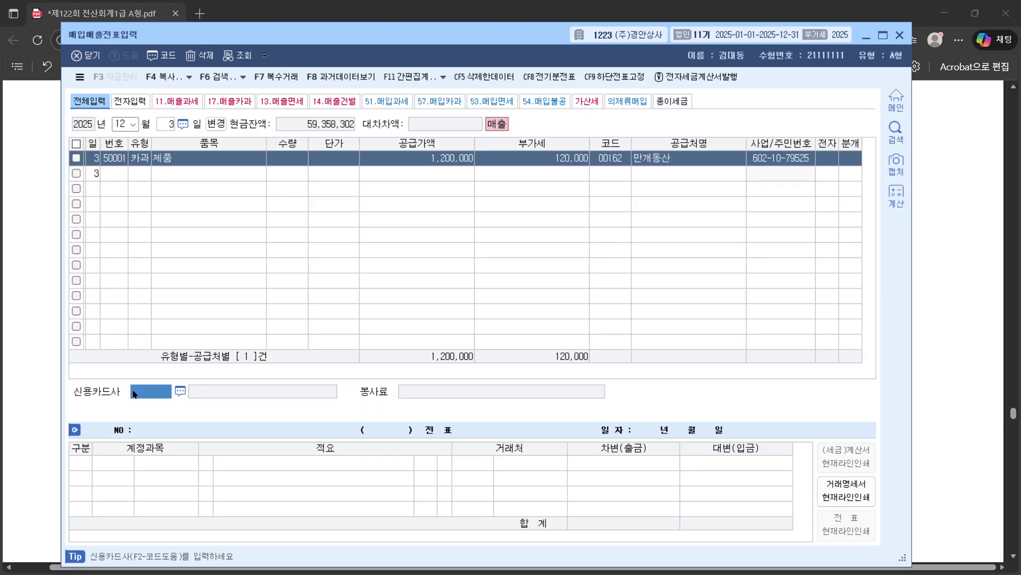
key("F2")
key("Down")
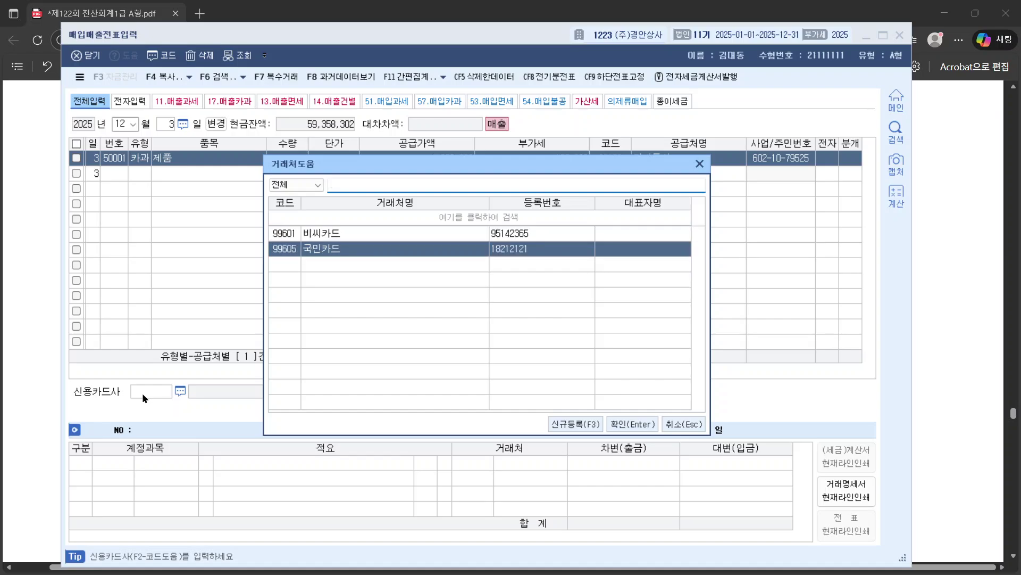
key("Return")
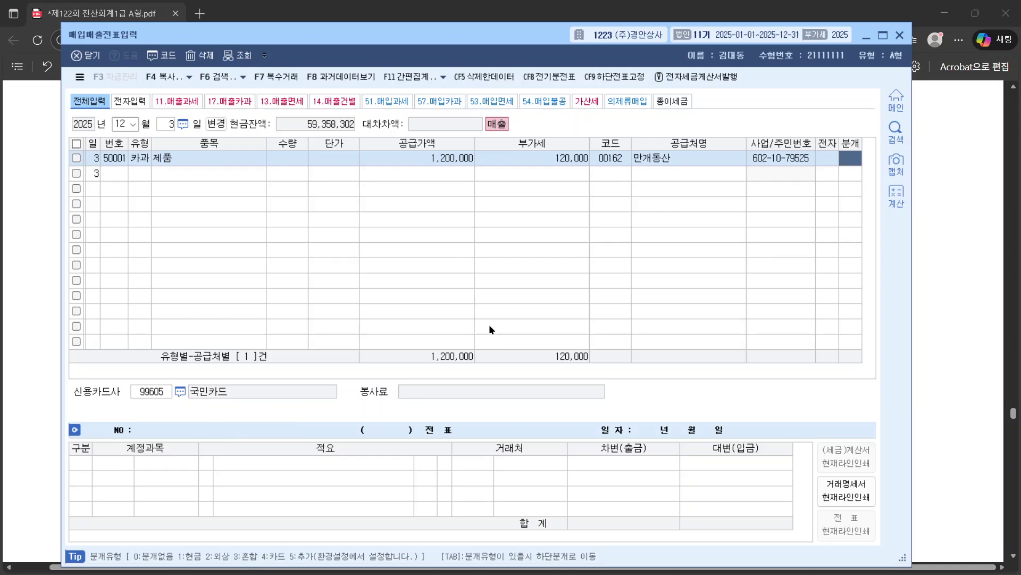
type("4")
key("Return")
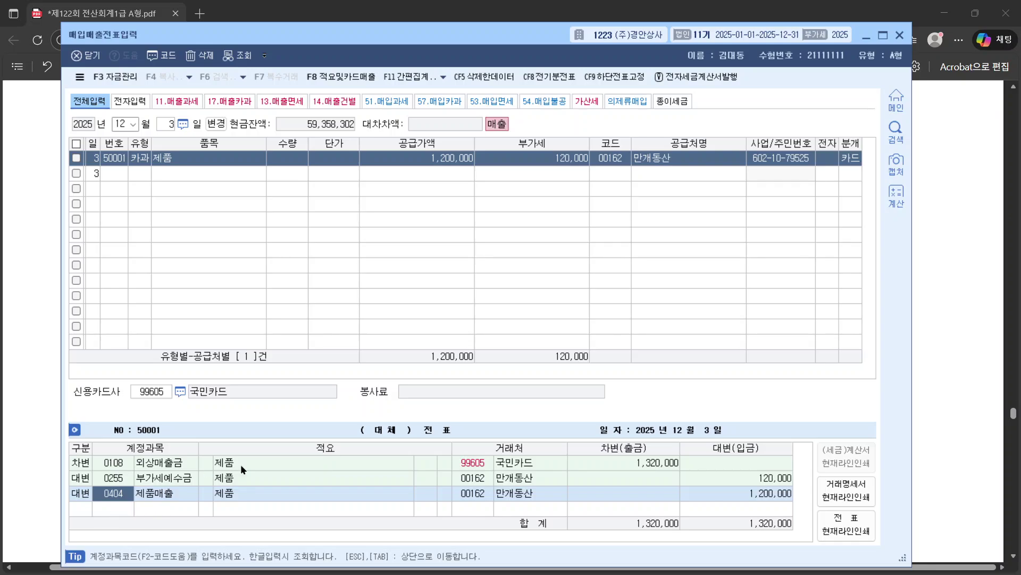
Step: Check 외상매출금 1,320,000 to 국민카드 against 제품매출 1,200,000 and 부가세예수금 120,000
left_click(121, 480)
left_click(120, 466)
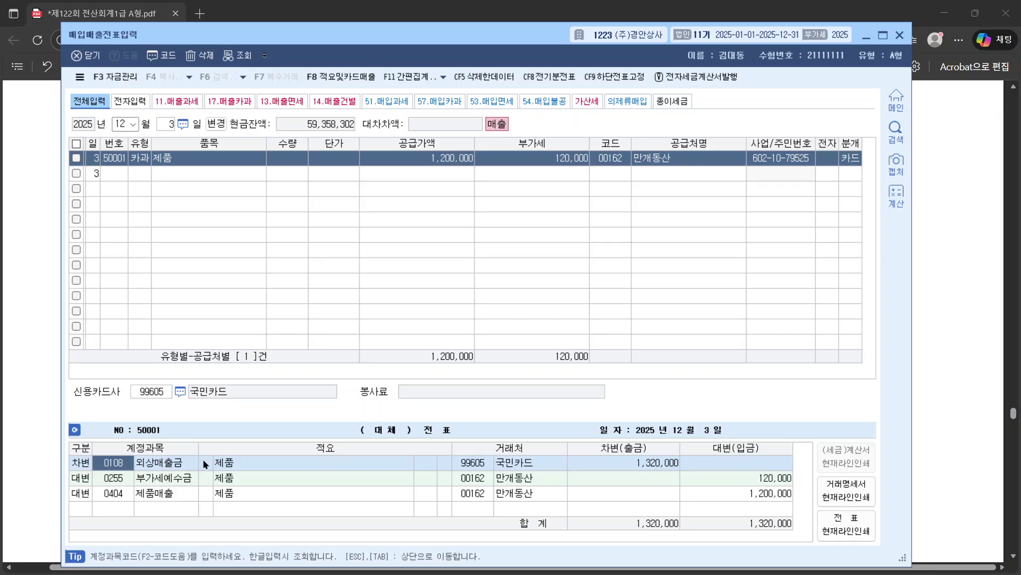
left_click(529, 459)
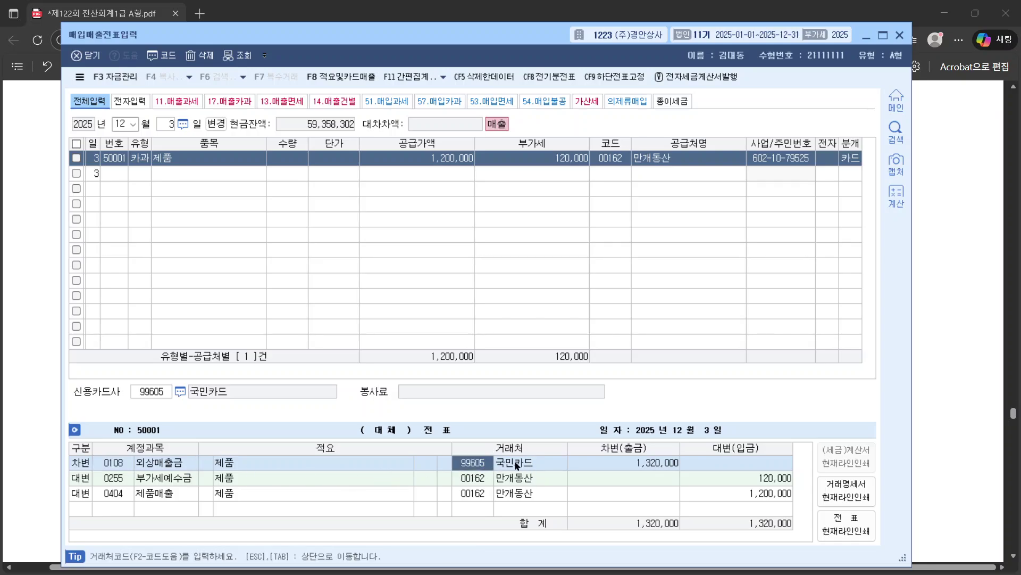
left_click(153, 493)
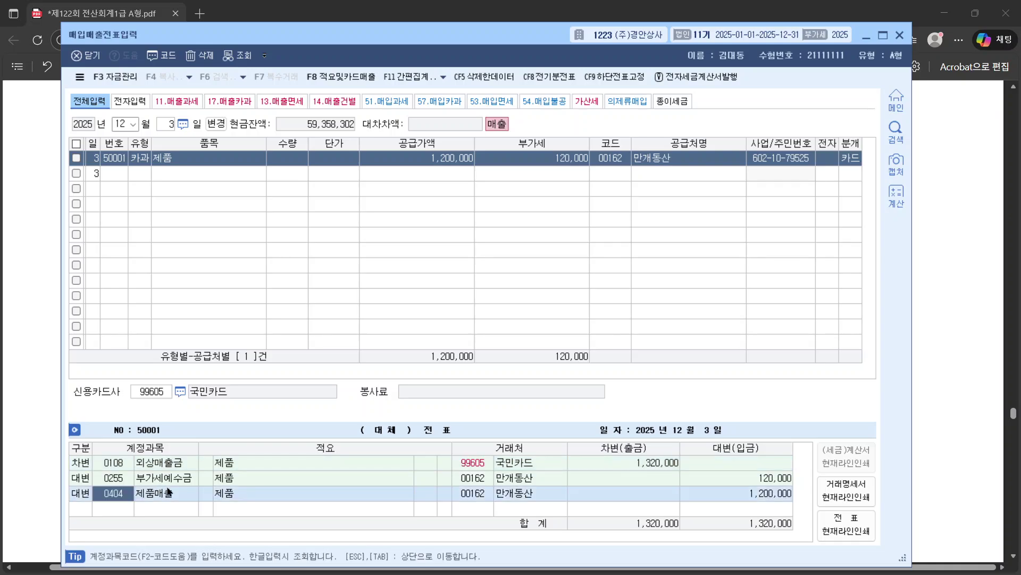
left_click(776, 494)
left_click(772, 479)
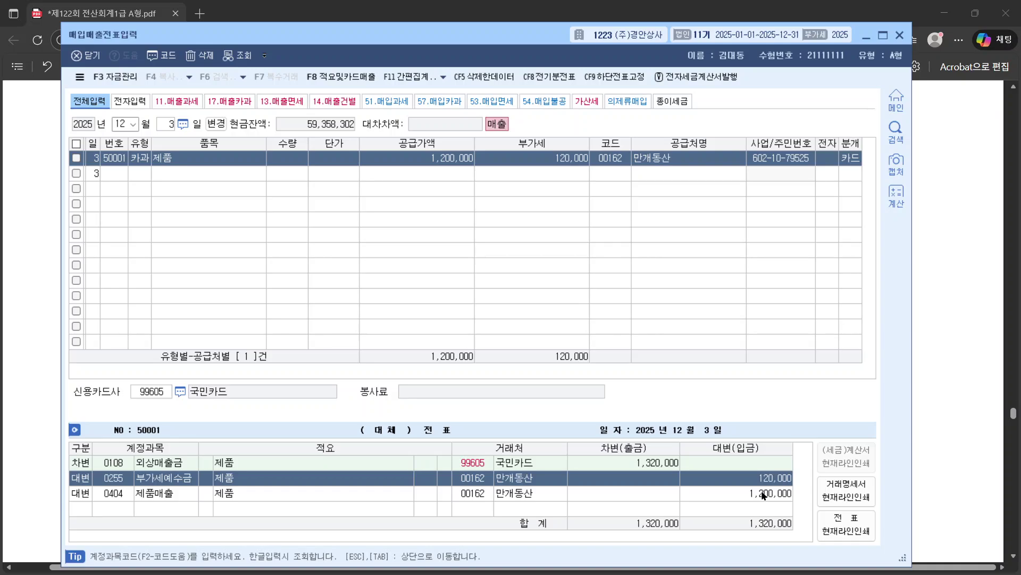
Step: Scroll the exam PDF through pages 13–16 and back to 문제4 question [1] on page 13
left_click(969, 290)
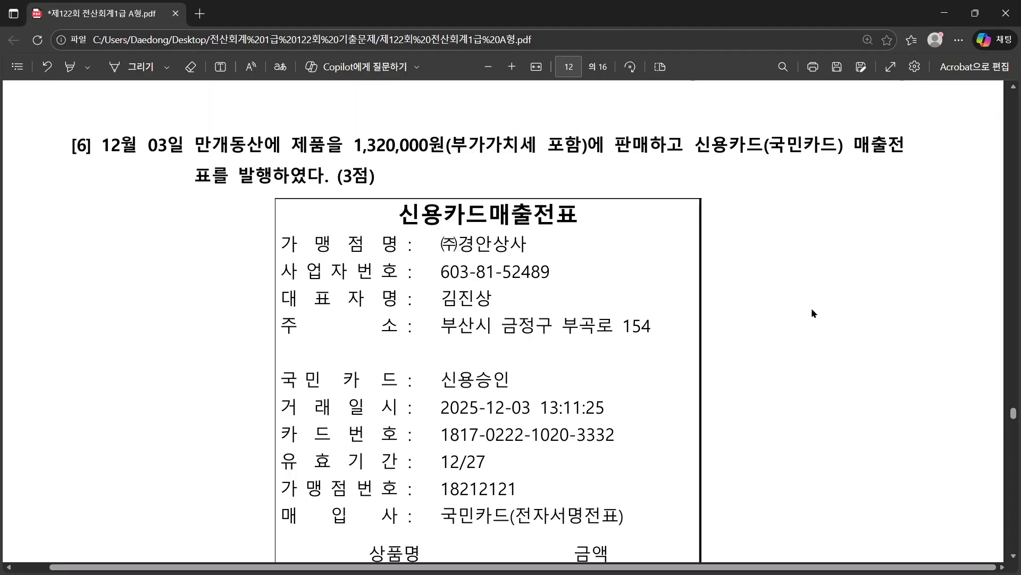
scroll(810, 308, "down", 10)
scroll(811, 311, "down", 6)
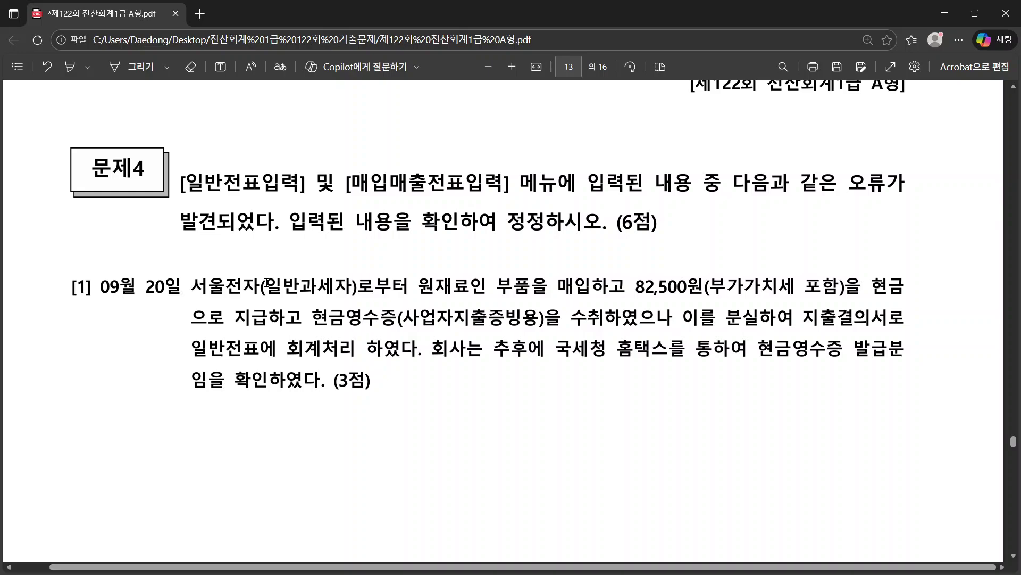
scroll(266, 282, "down", 15)
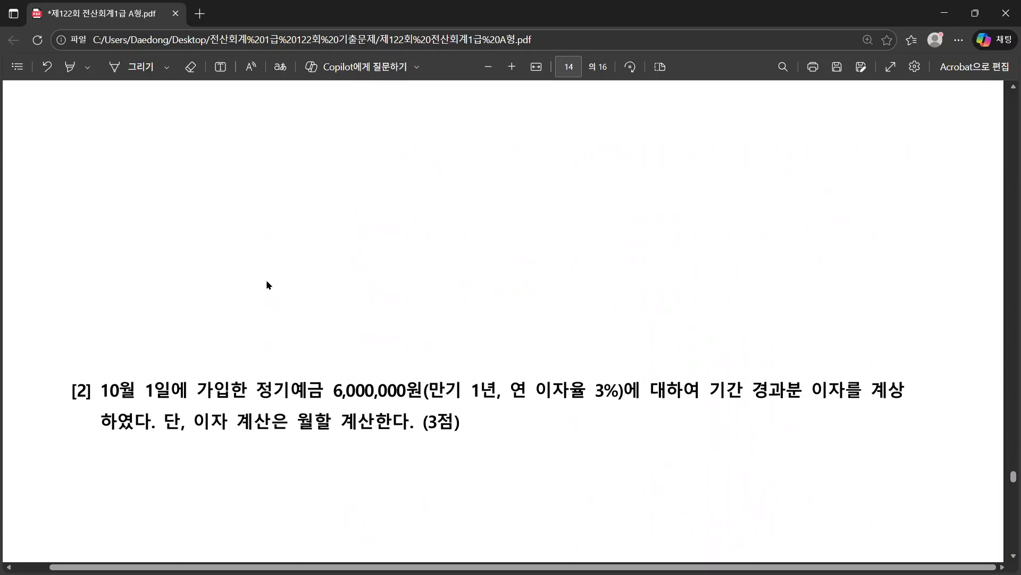
scroll(267, 284, "down", 10)
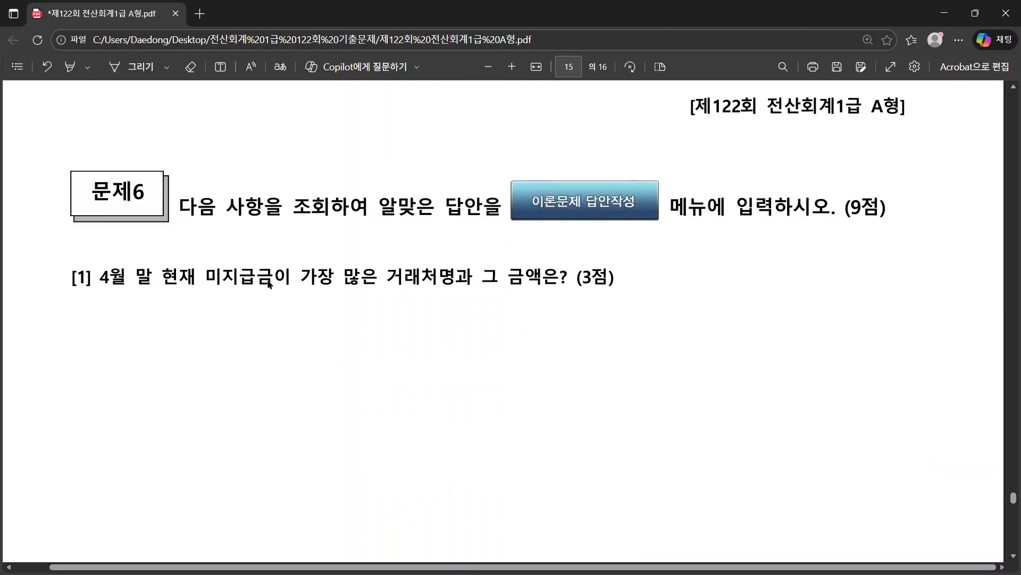
scroll(269, 284, "down", 12)
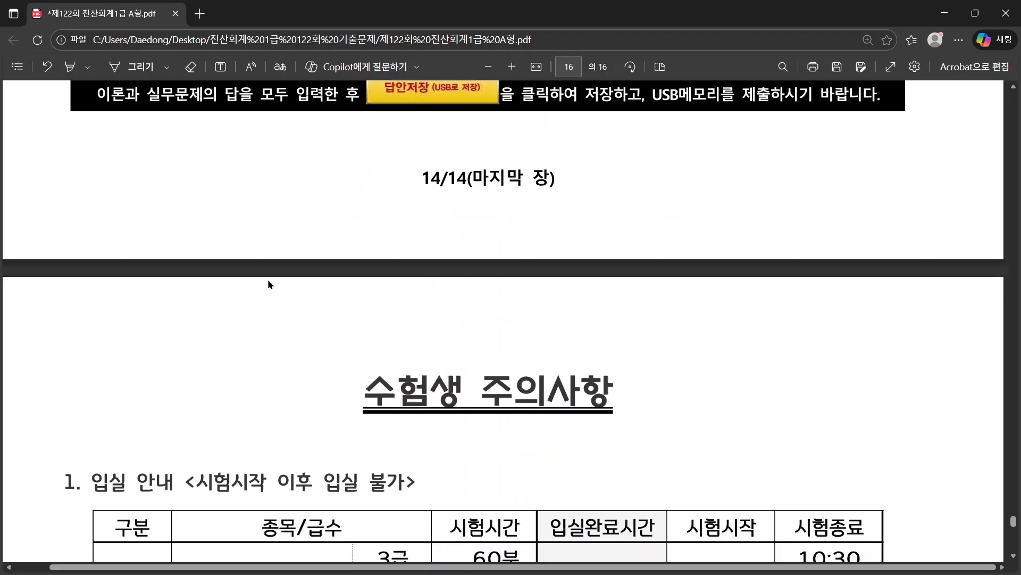
scroll(268, 282, "down", 5)
scroll(268, 282, "up", 20)
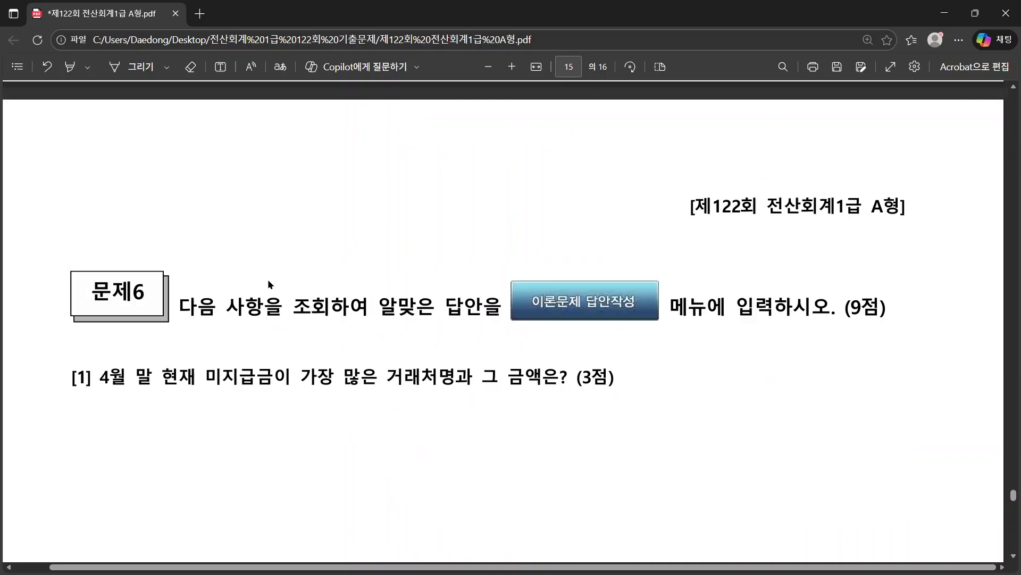
scroll(268, 284, "up", 20)
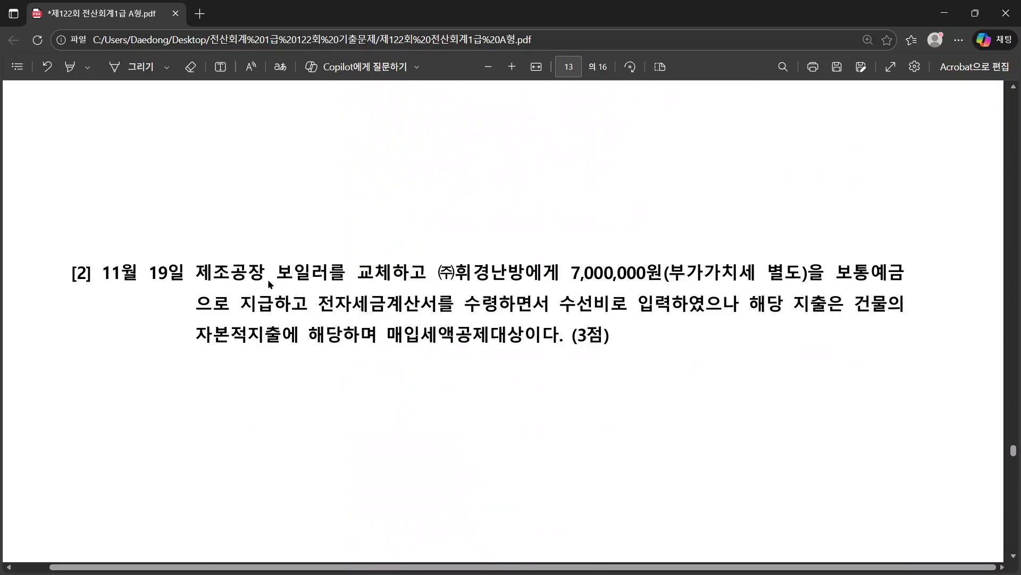
scroll(269, 284, "up", 15)
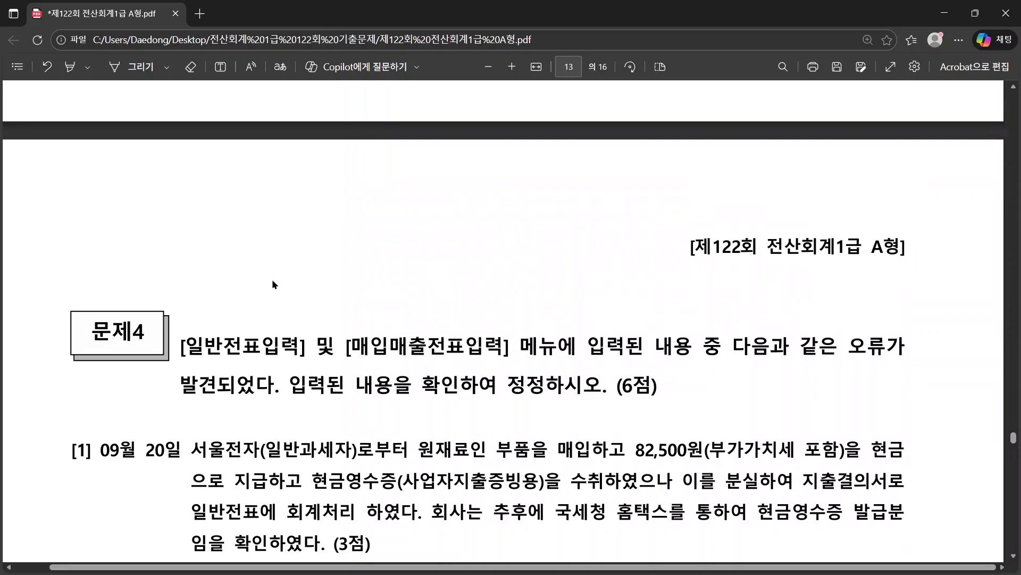
scroll(268, 284, "down", 5)
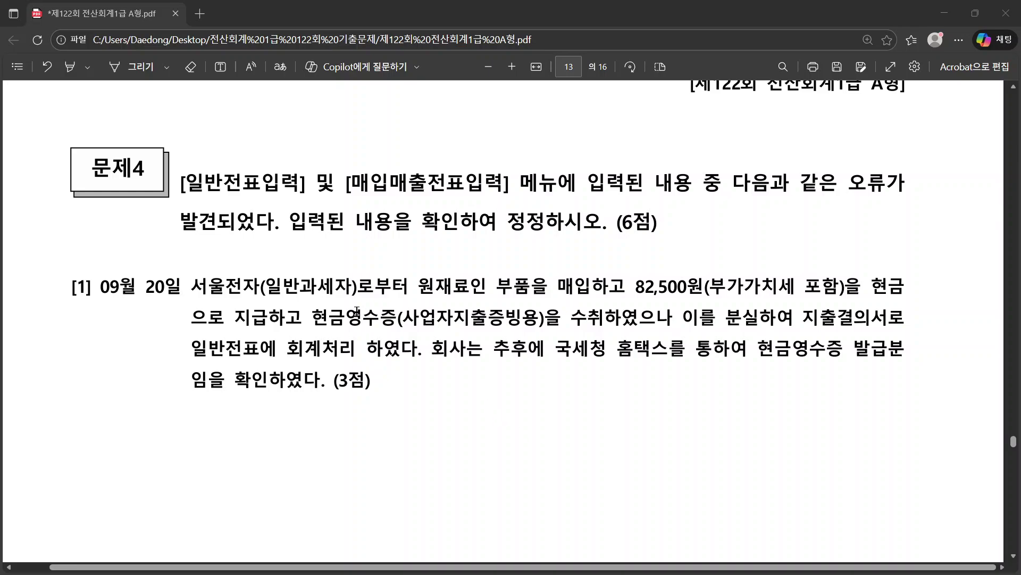
scroll(431, 331, "down", 2)
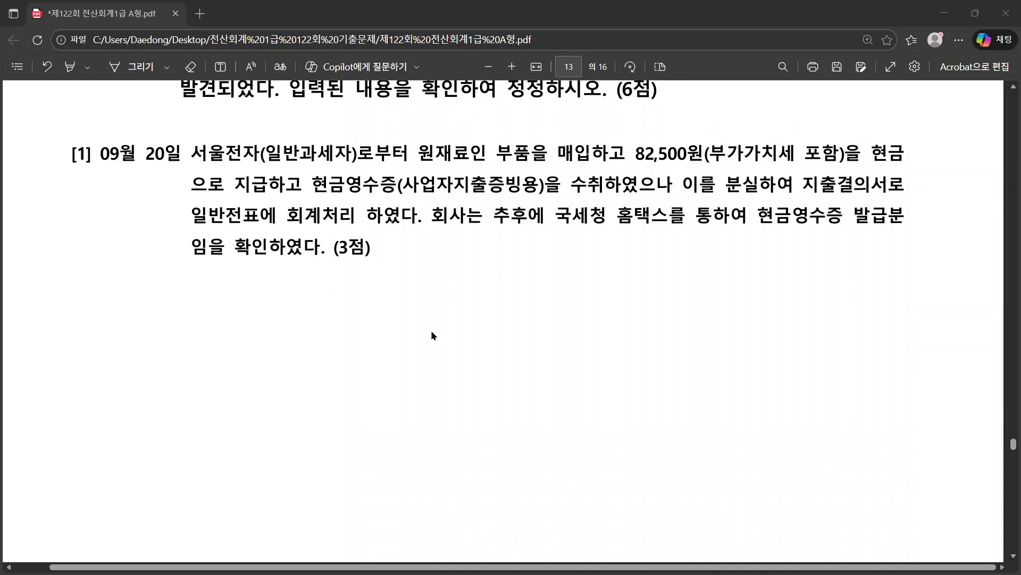
scroll(431, 334, "up", 1)
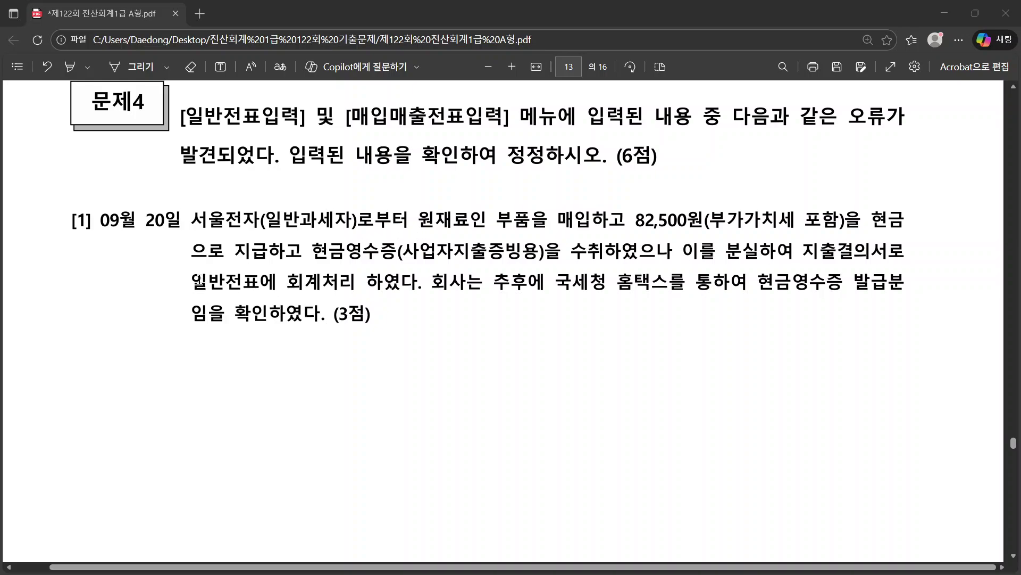
Step: Read 문제4 question [1] on the lost receipt for the 09월 20일 parts purchase, highlighting key phrases
left_click_drag(195, 280, 419, 295)
right_click(419, 294)
left_click(685, 302)
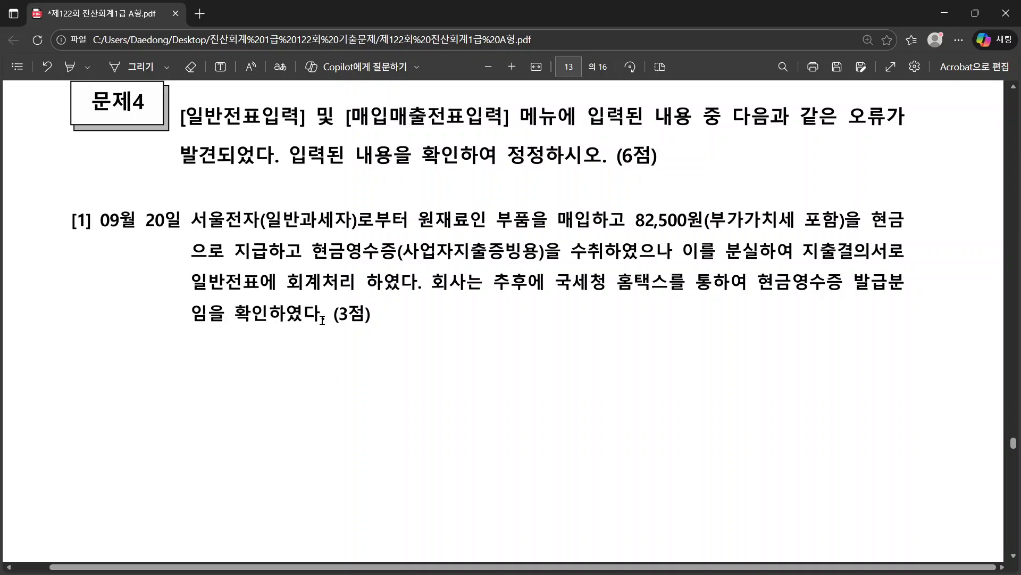
left_click_drag(328, 316, 245, 235)
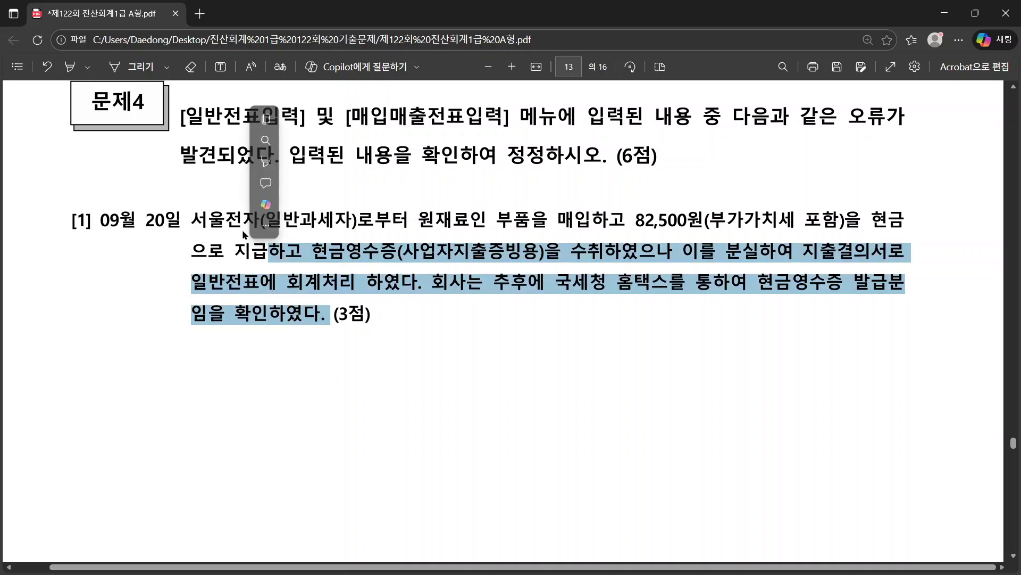
left_click(669, 290)
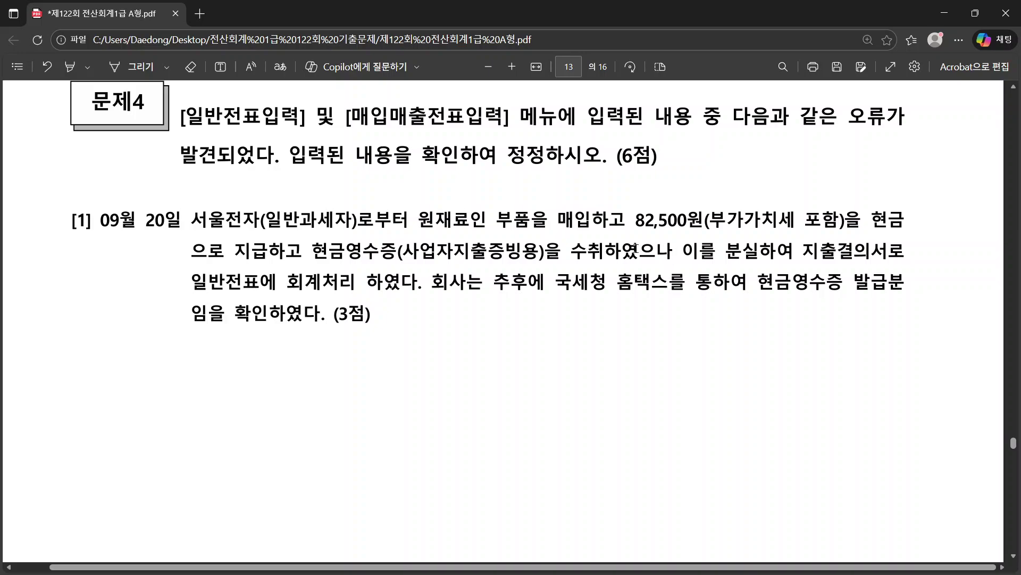
left_click_drag(587, 250, 801, 267)
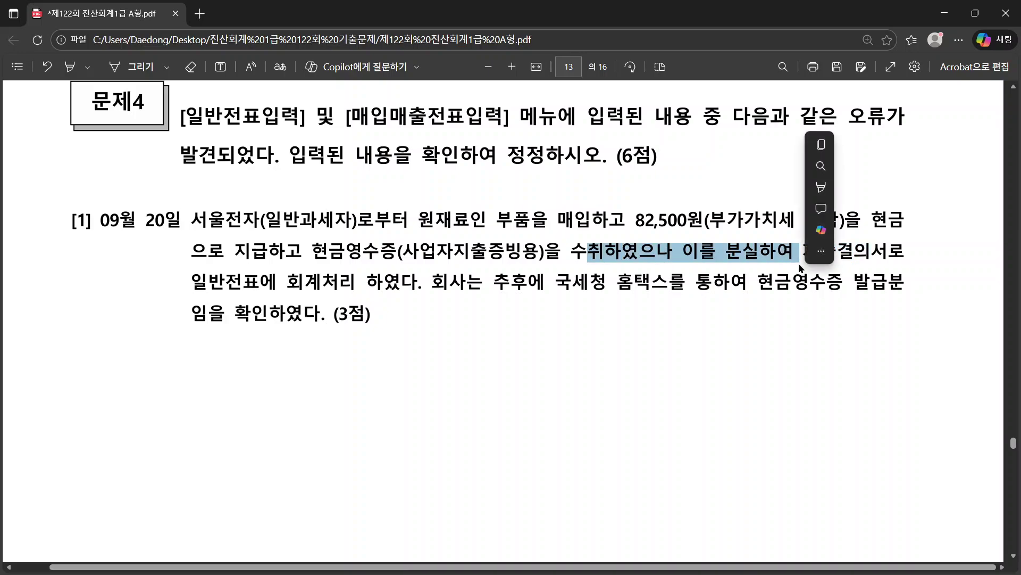
left_click(633, 281)
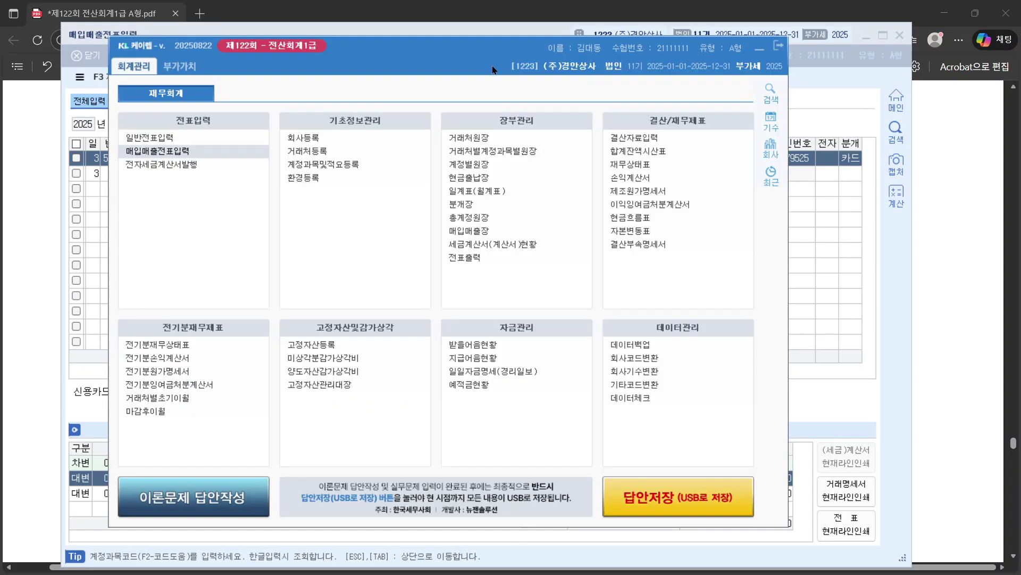
Step: Open 일반전표입력 and bring up the 09월 20일 entries
left_click(57, 181)
key("alt+Tab")
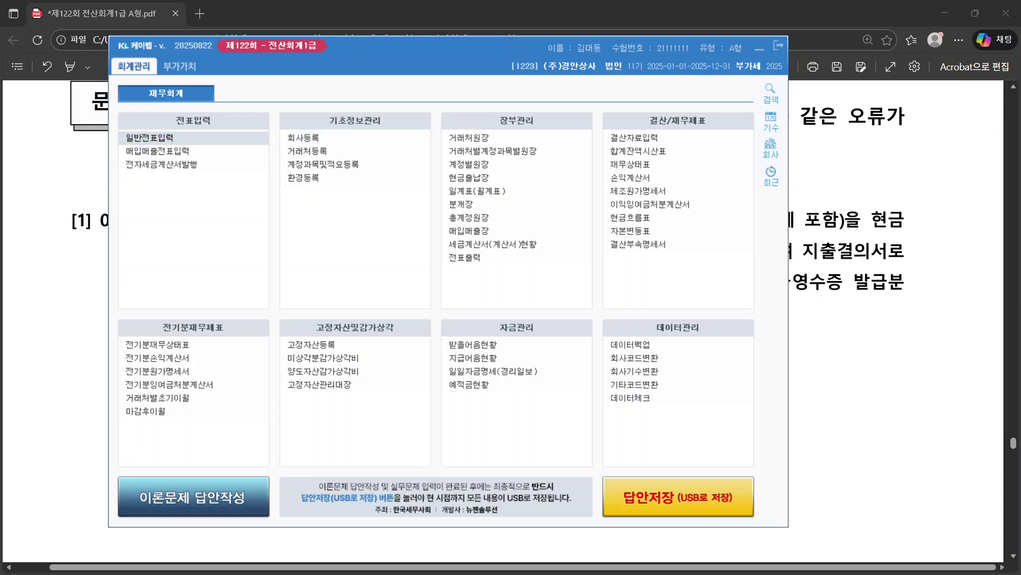
left_click_drag(1020, 4, 199, 95)
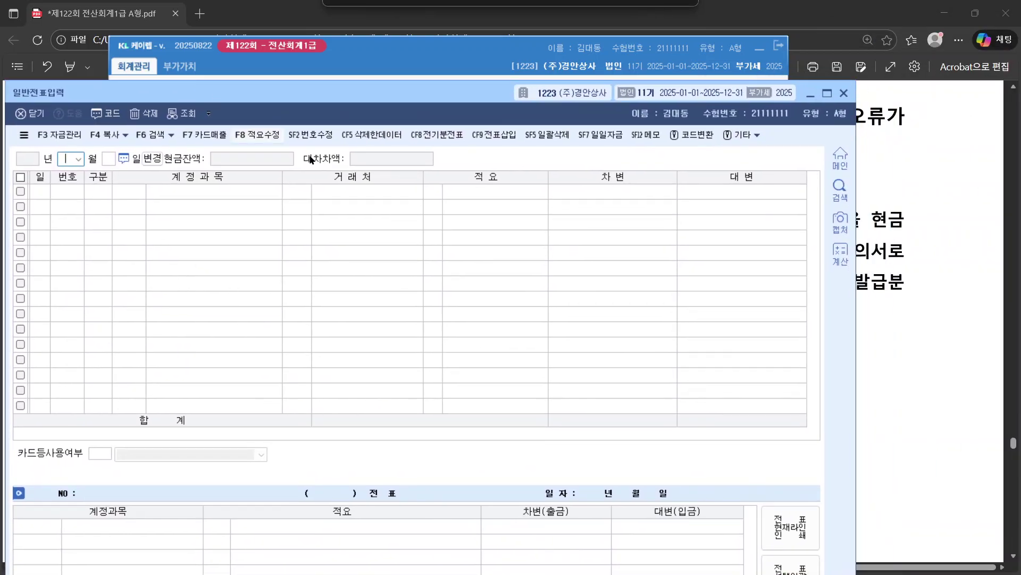
type("09")
key("Return")
type("10")
key("Return")
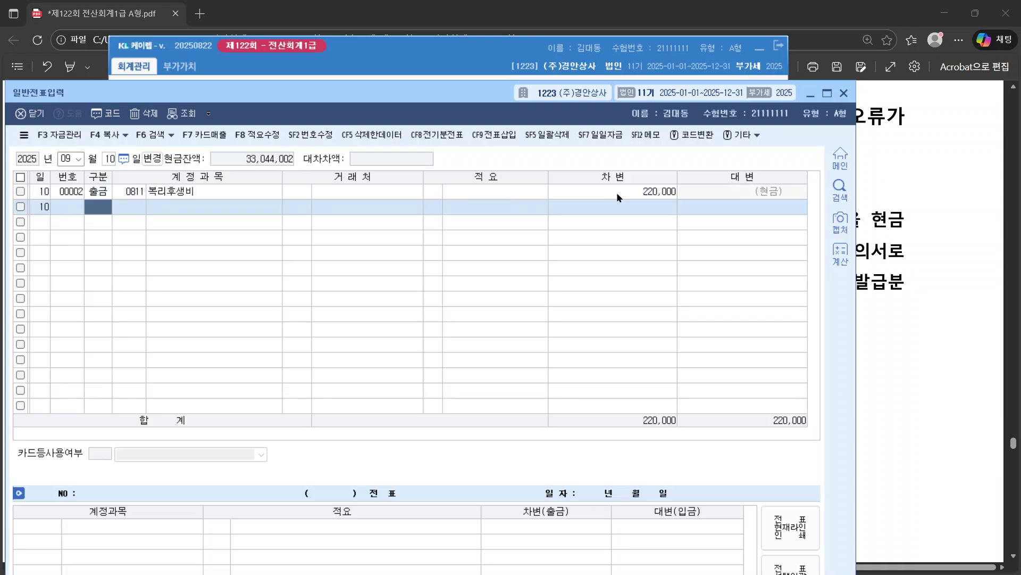
left_click(934, 277)
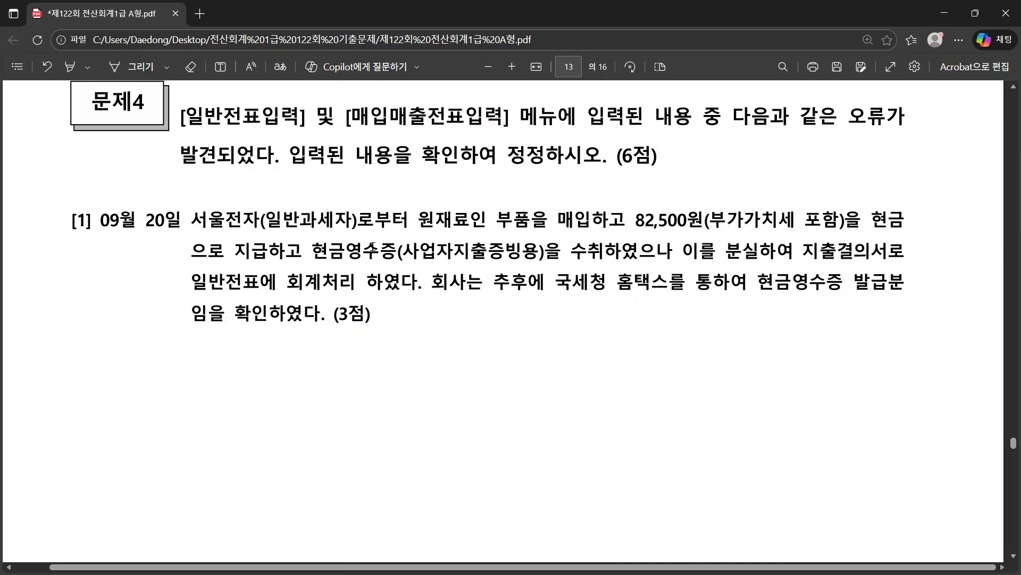
key("alt+Tab")
left_click(111, 160)
type("20")
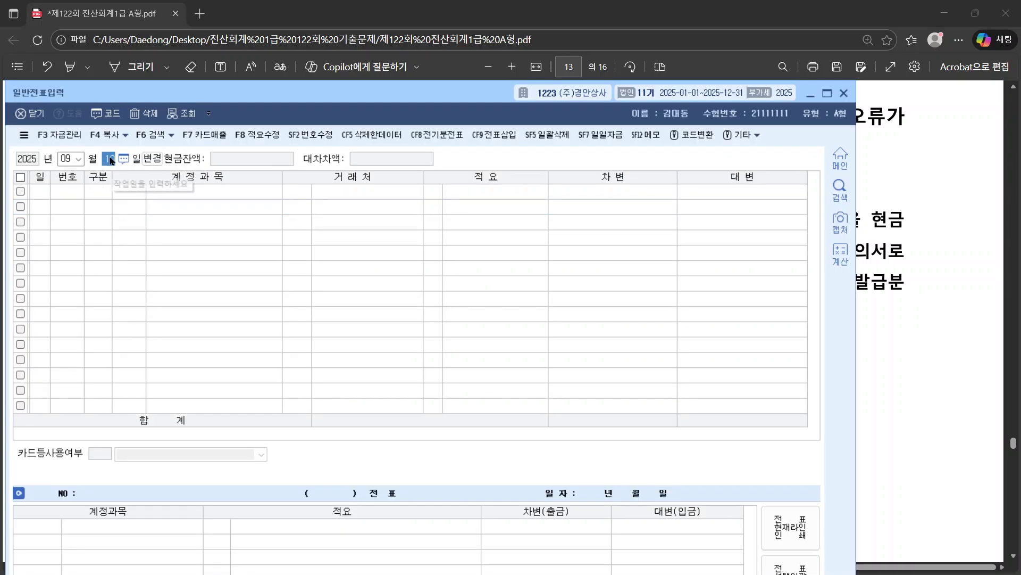
key("Return")
Step: Delete slip 00001 (원재료/현금 82,500) and close the general journal window
left_click(133, 195)
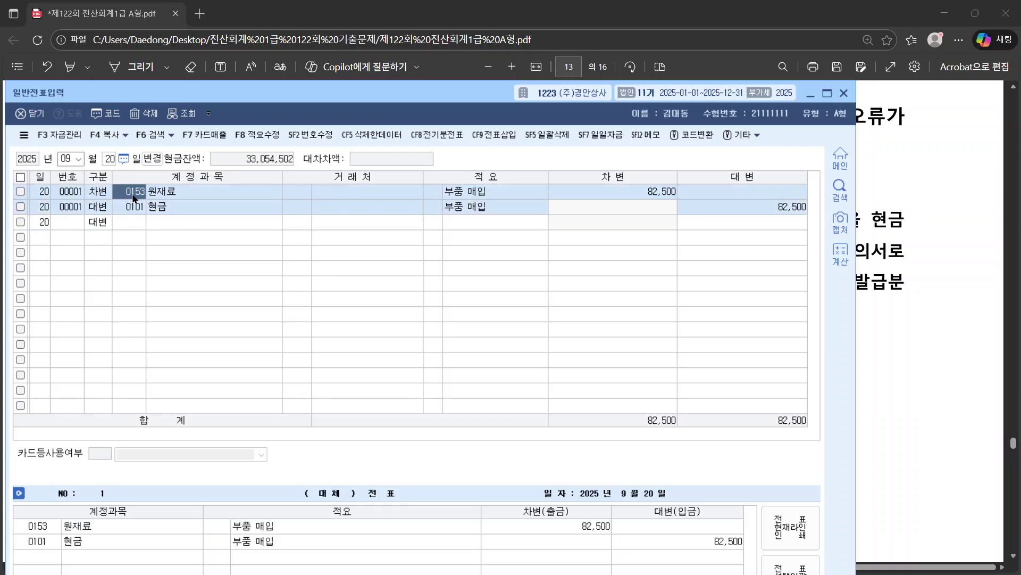
left_click(122, 208)
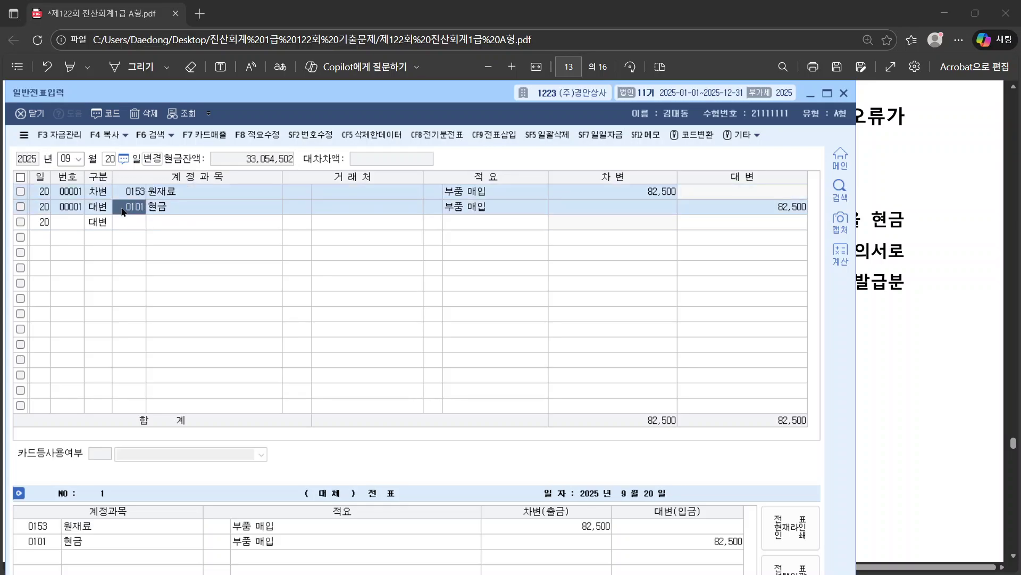
left_click(20, 192)
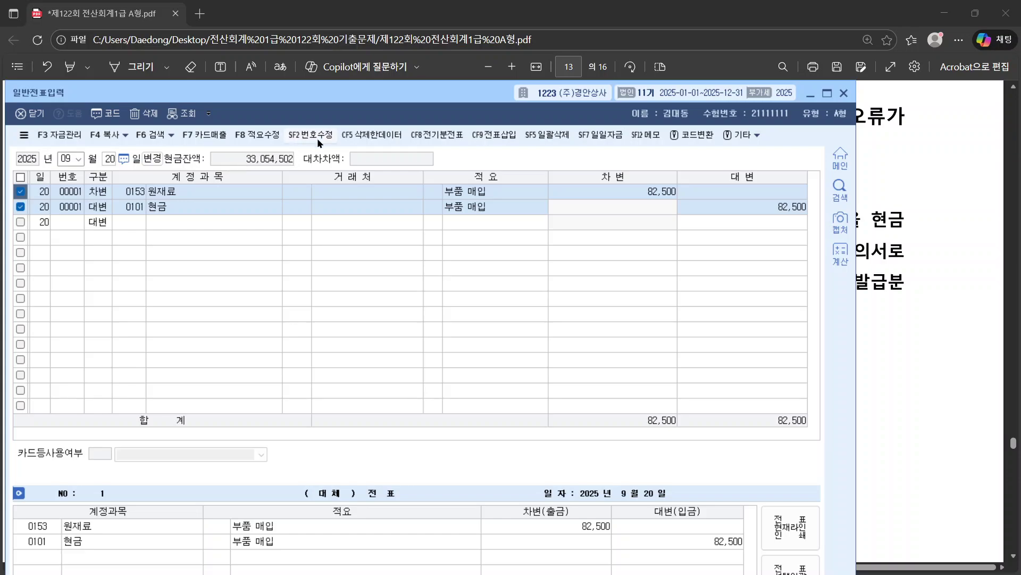
left_click(150, 115)
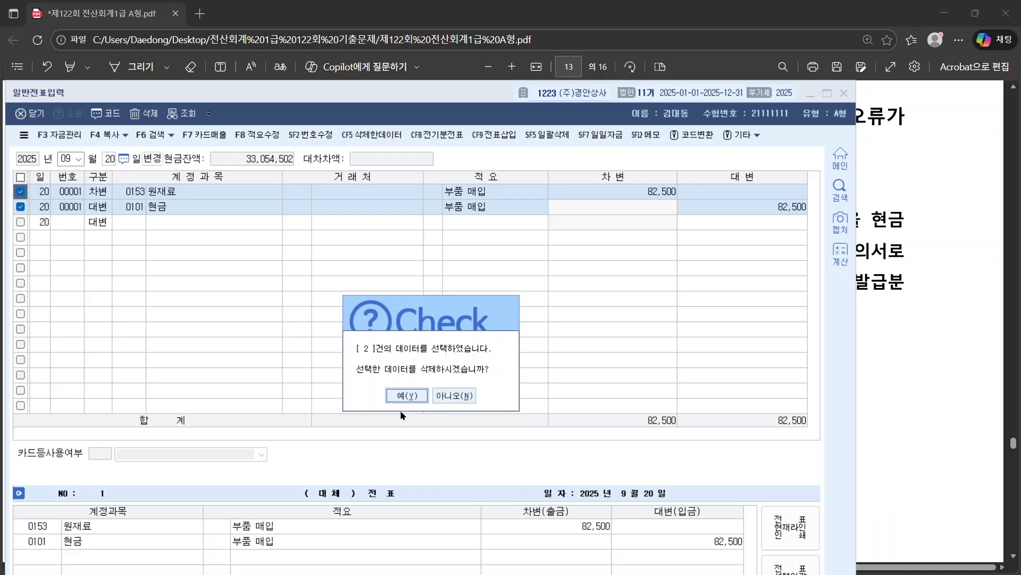
left_click(406, 397)
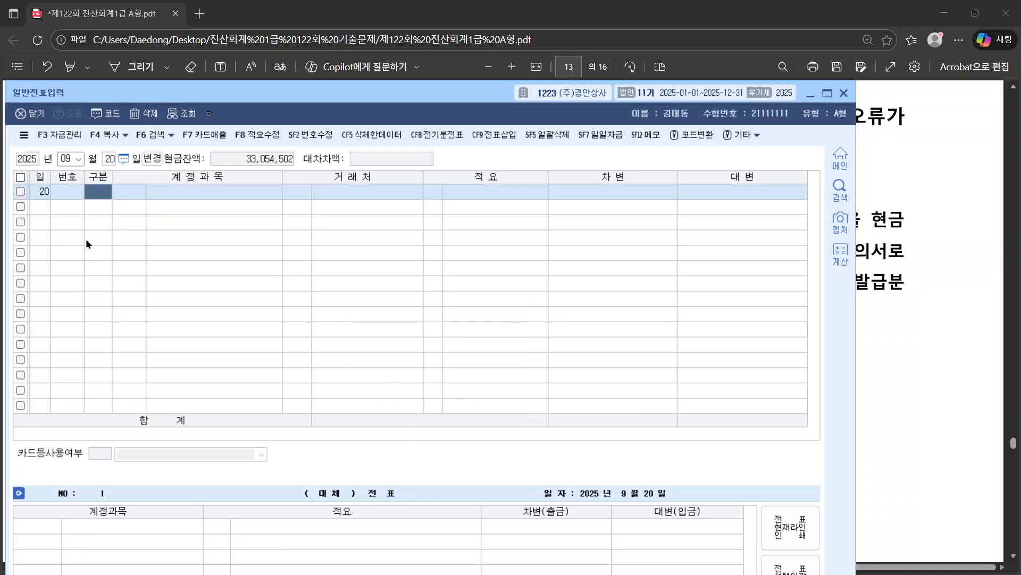
left_click(843, 93)
Step: Set the 매입매출전표입력 date to 09월 20일 and start a new row
key("alt+Tab")
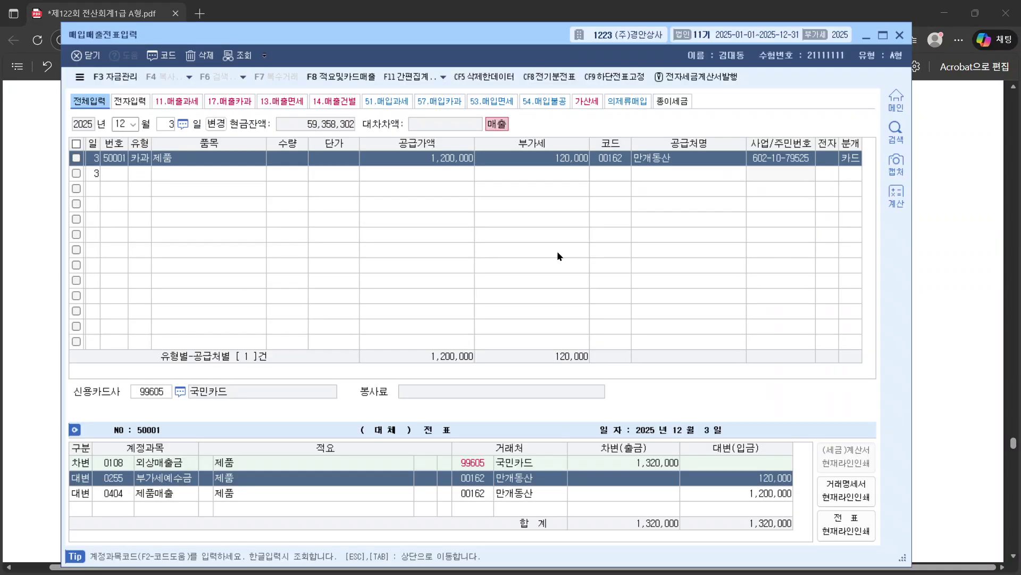
left_click(125, 124)
type("9")
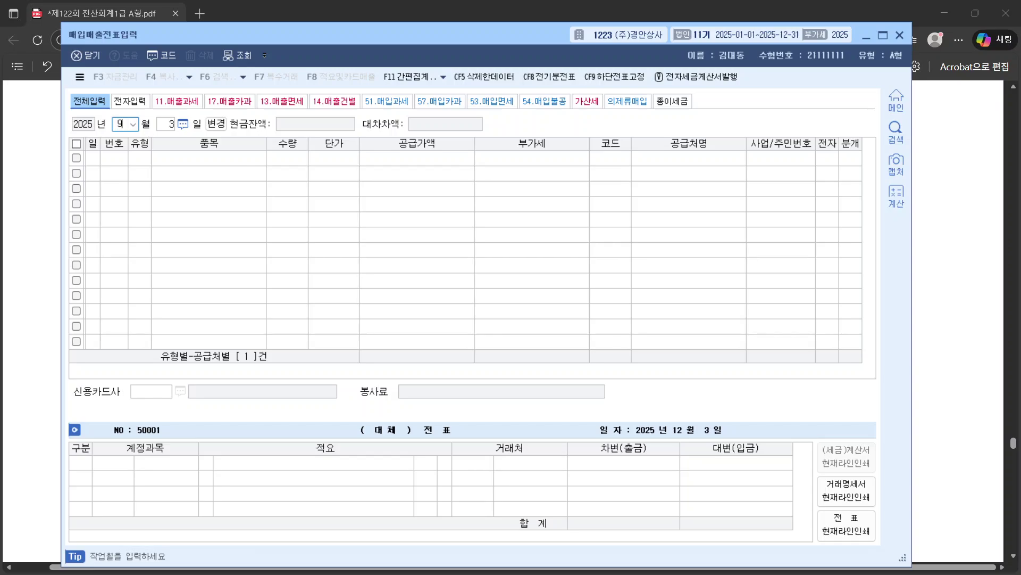
key("Return")
type("20")
key("Return")
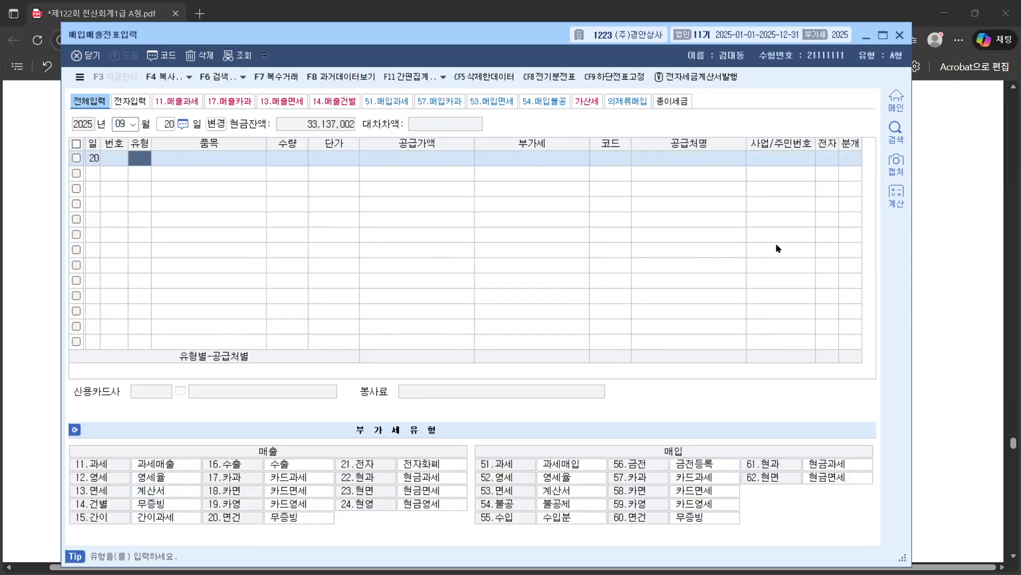
left_click(947, 261)
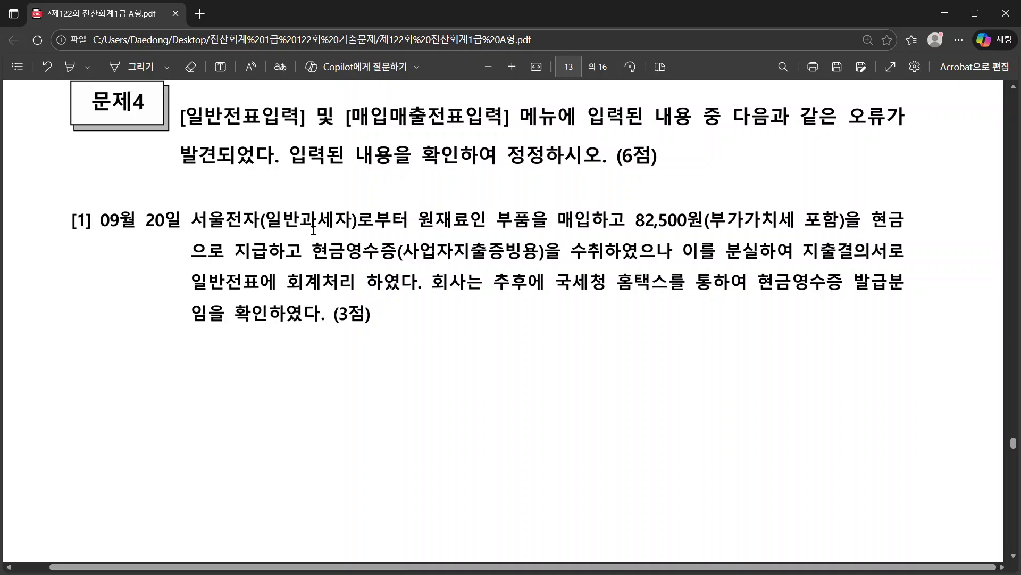
key("alt+Tab")
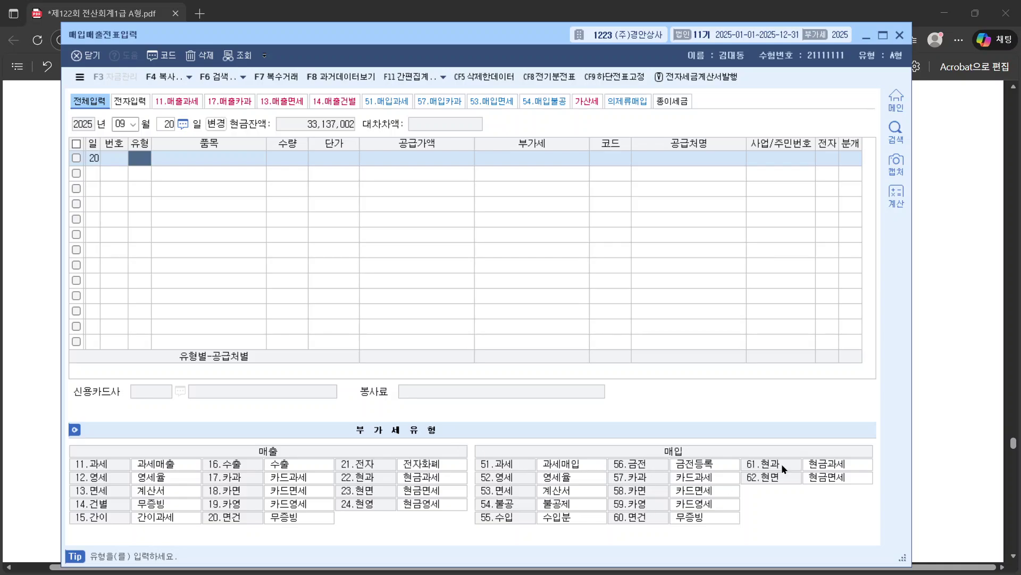
Step: Enter a 61 현과 purchase of 원재료 for 82,500, split into 75,000 supply and VAT
type("61")
key("Return")
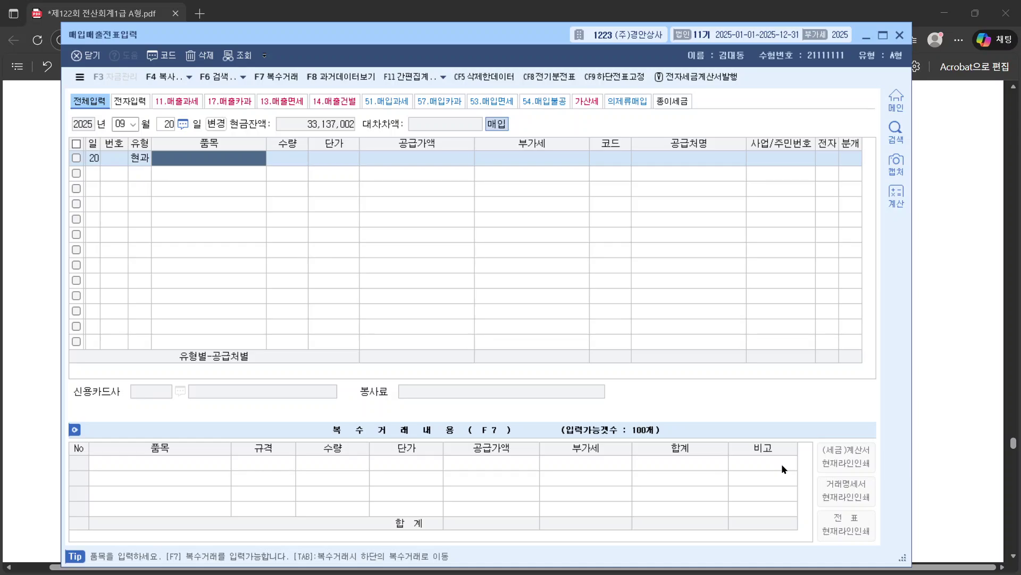
type("원재료")
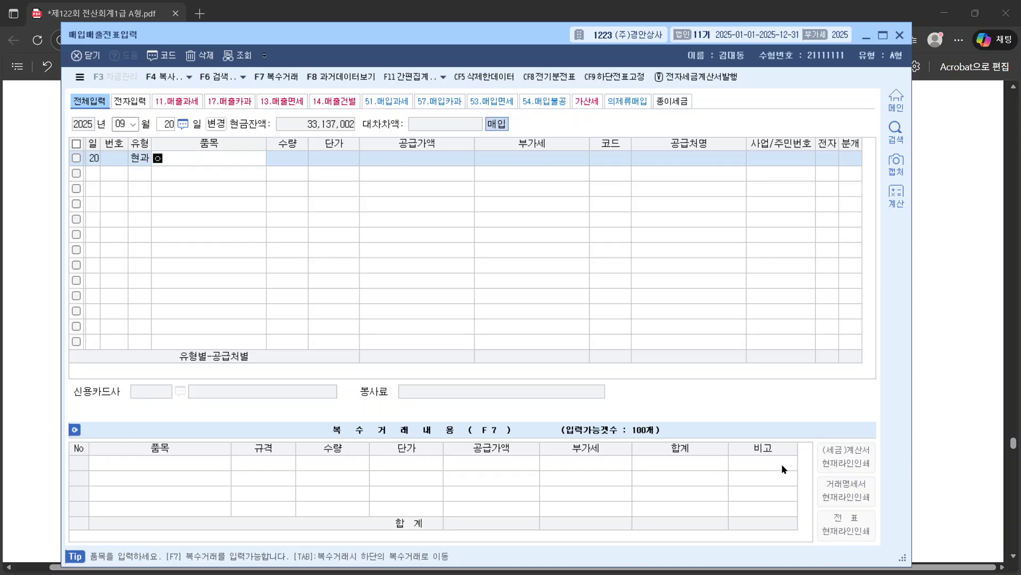
key("Return")
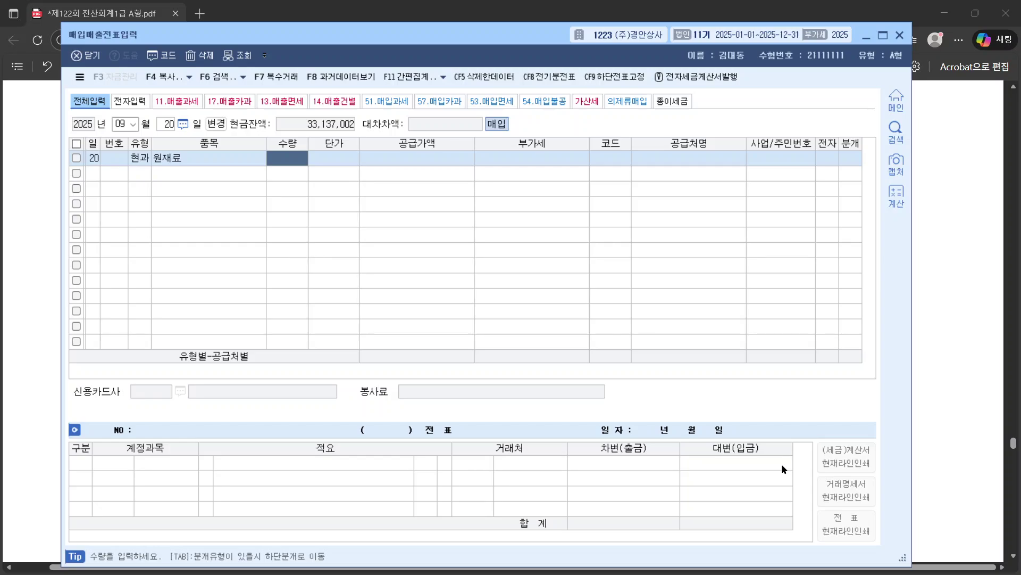
key("Return")
key("Return")
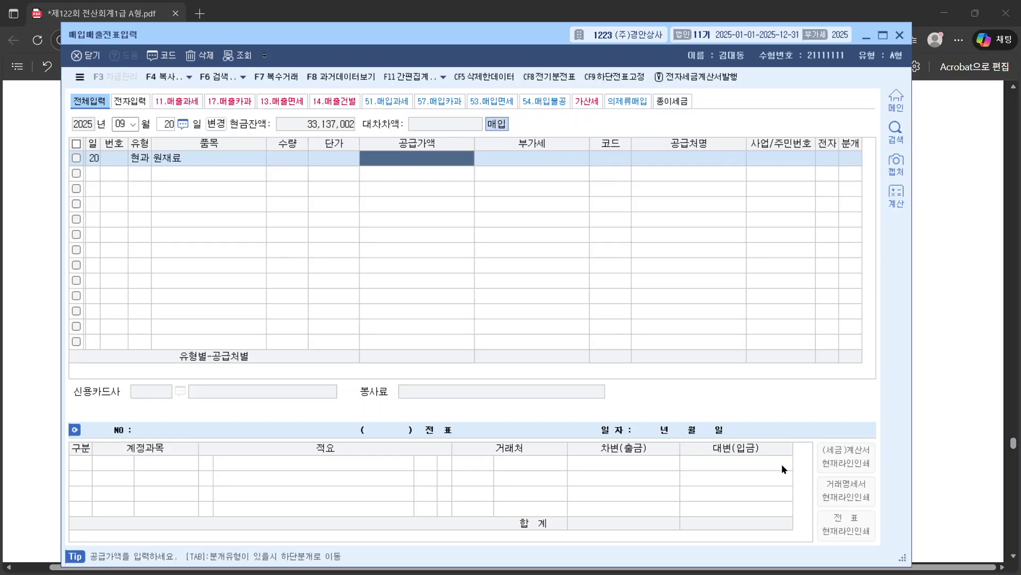
type("8")
type("2,500")
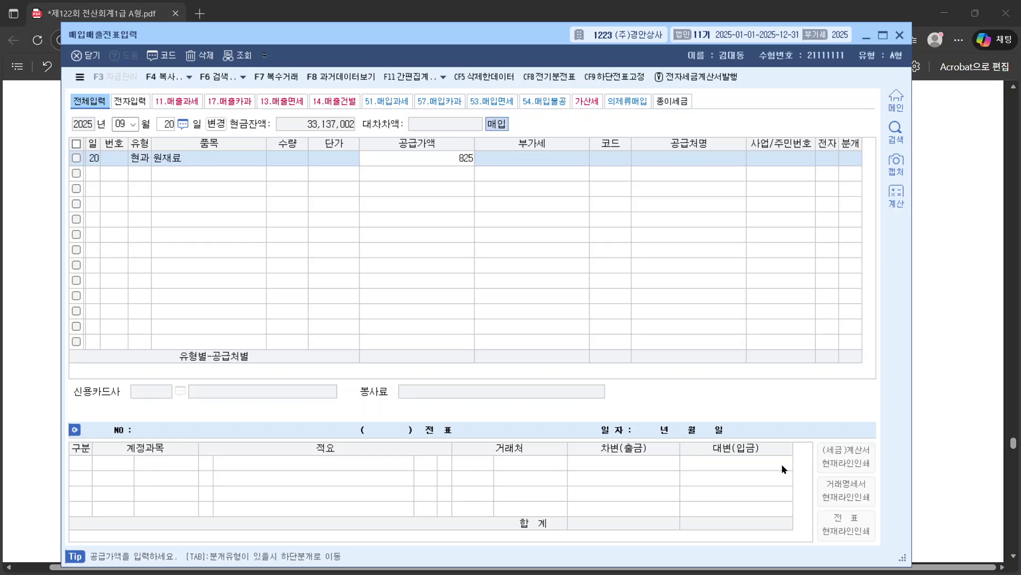
key("Return")
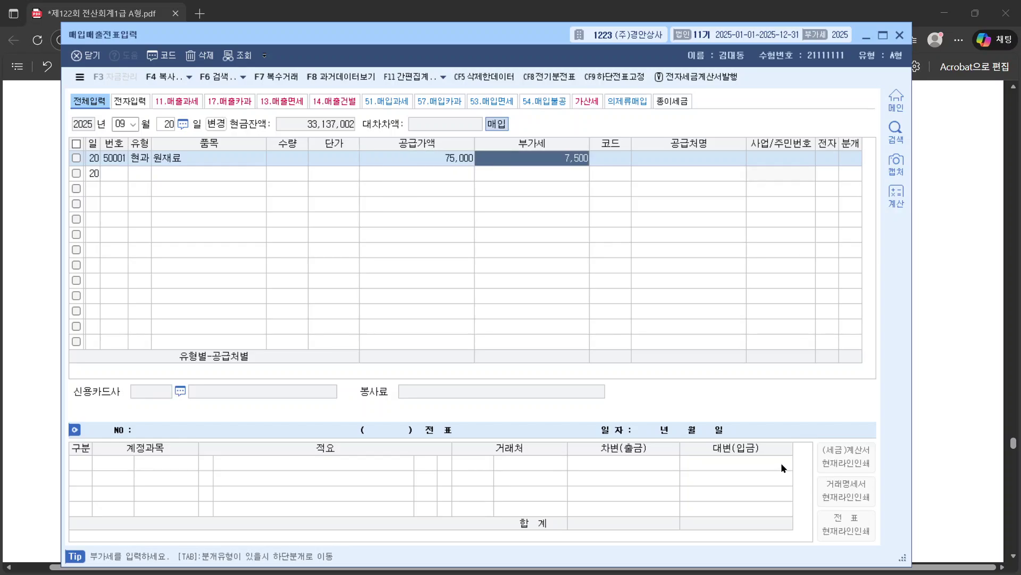
Step: Choose 서울전자 as the vendor for the purchase
left_click(422, 158)
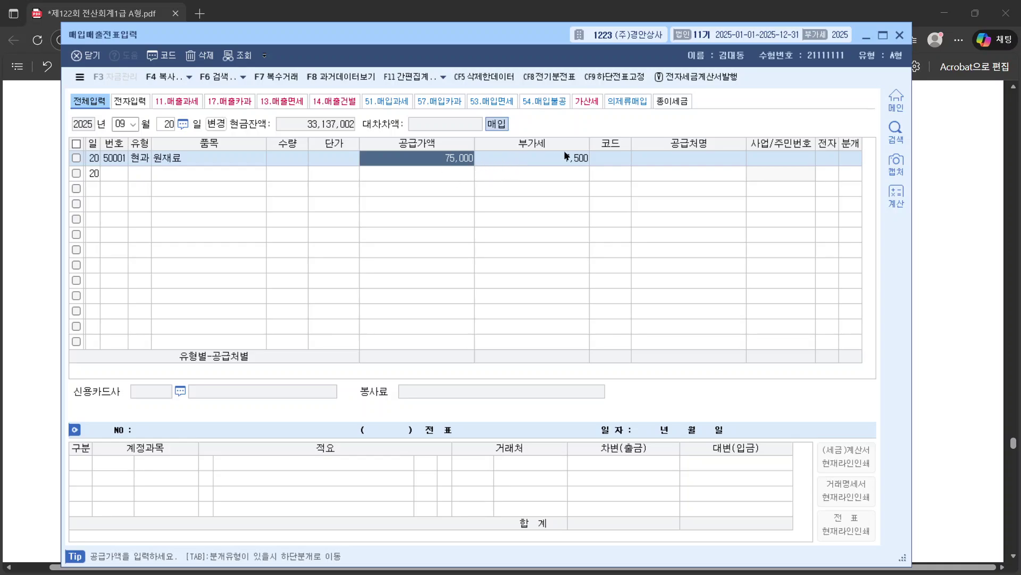
left_click(623, 163)
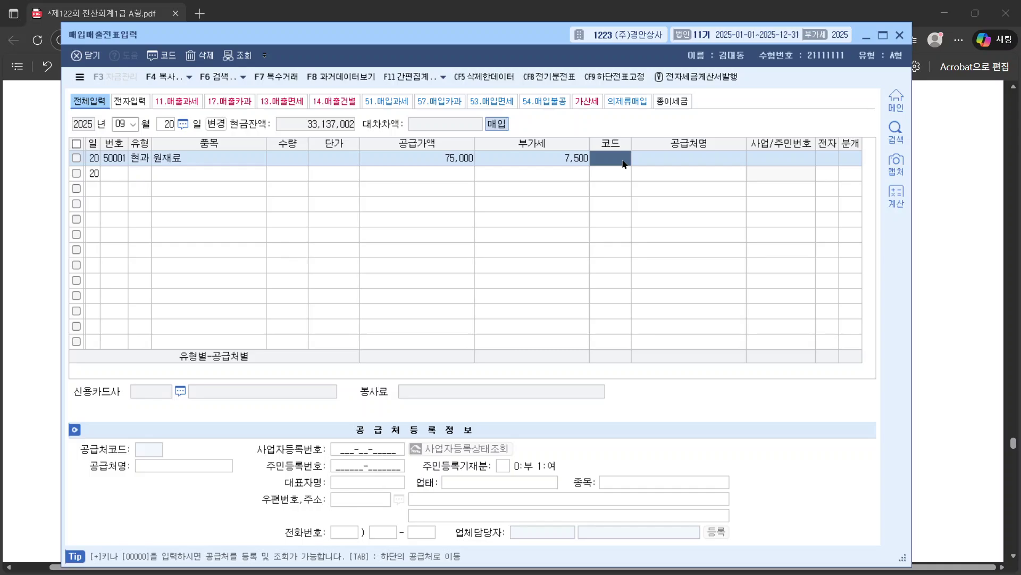
type("서울")
key("Return")
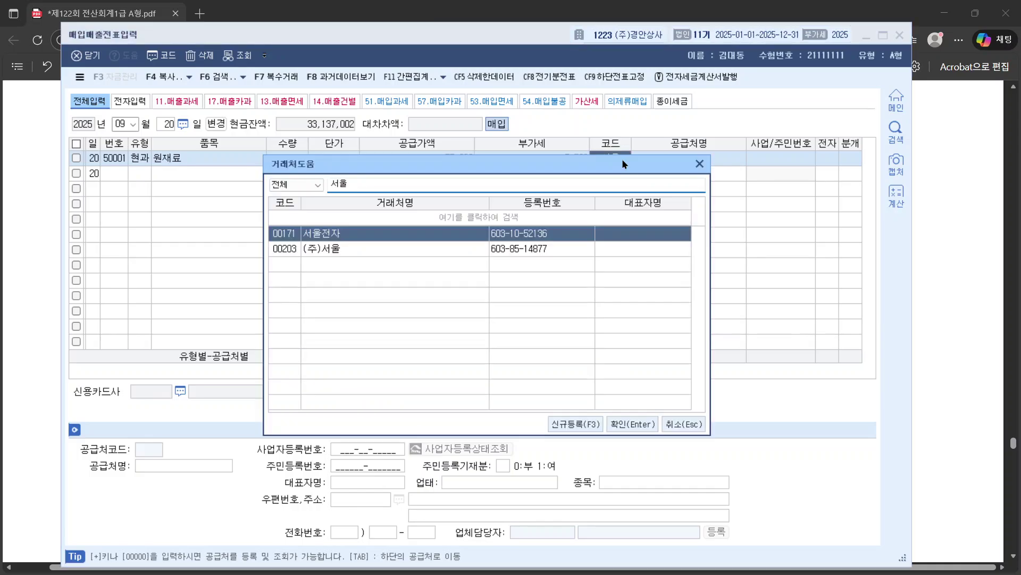
key("Return")
key("Return")
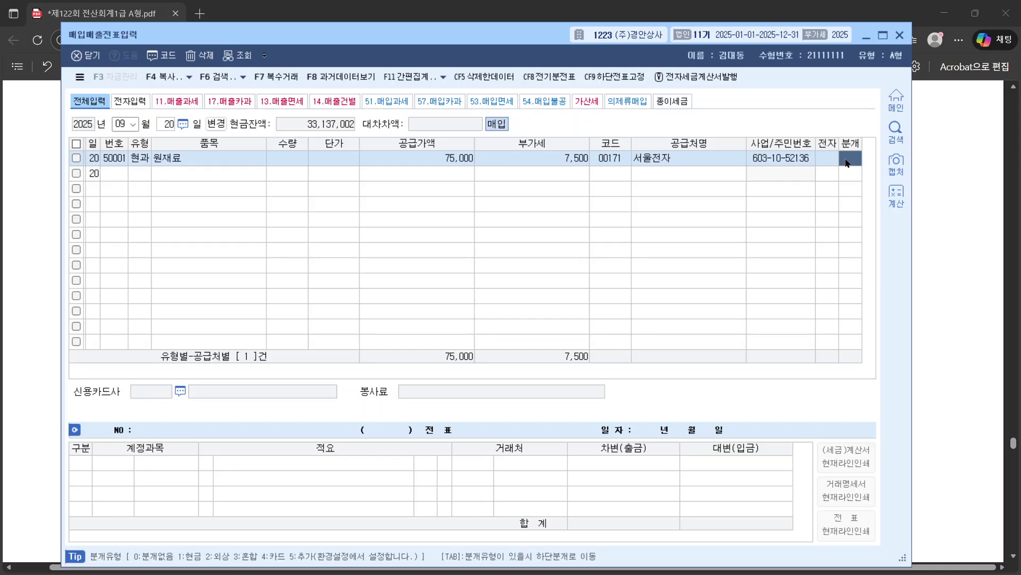
Step: Set 분개 to 1 (현금) and verify the 부가세대급금 7,500 and 원재료 75,000 lines
type("1")
key("Return")
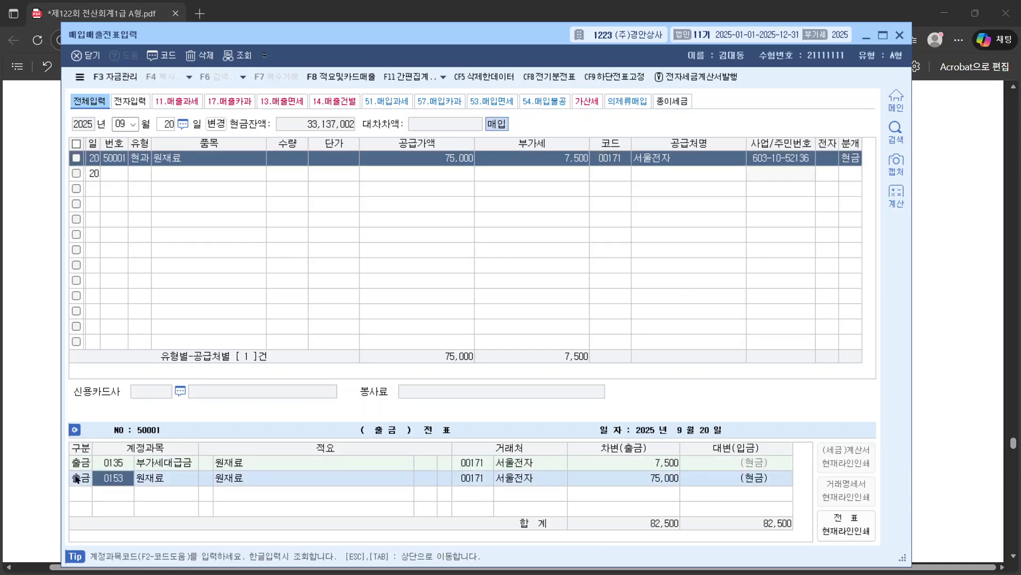
left_click(105, 467)
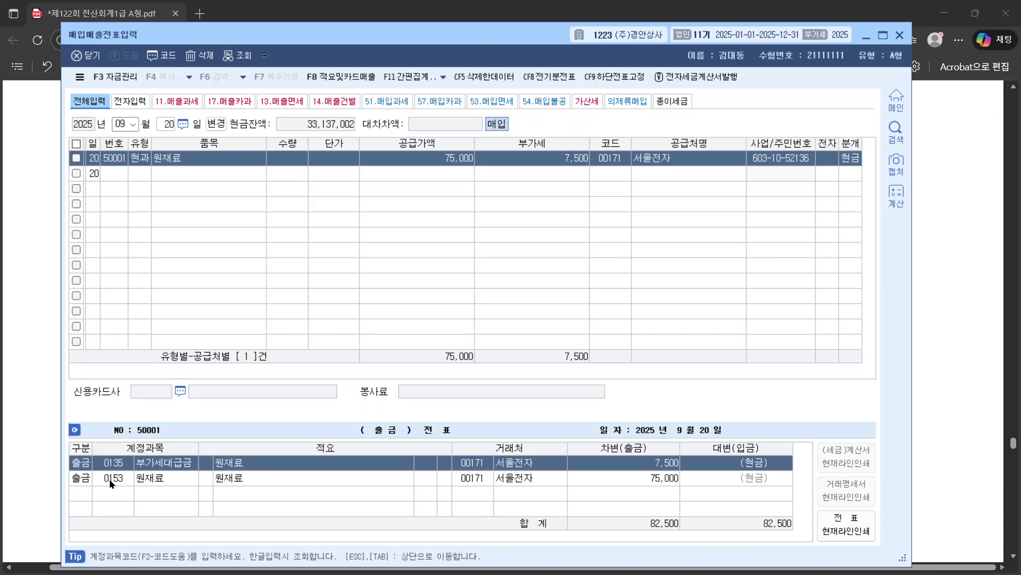
left_click(110, 477)
left_click(116, 465)
left_click(112, 477)
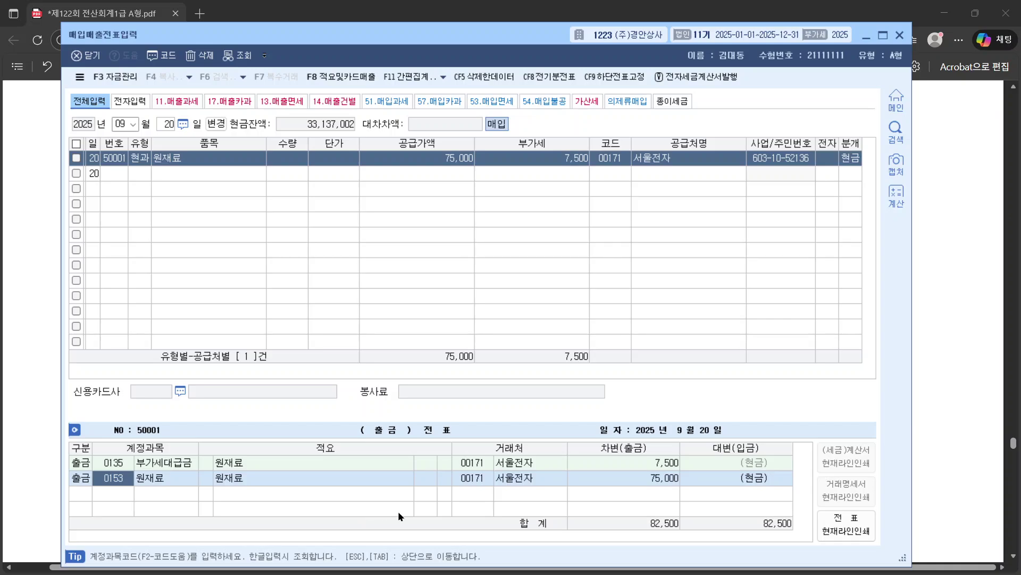
left_click(934, 237)
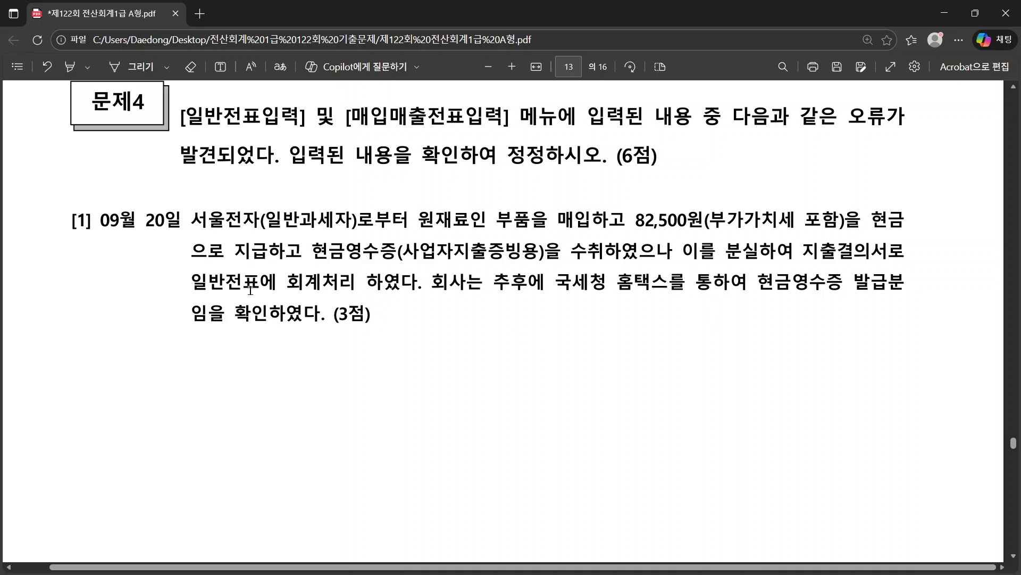
Step: Reread the 문제4 instructions about correcting general journal entries
left_click_drag(193, 281, 466, 283)
left_click(461, 365)
left_click_drag(525, 311, 532, 322)
left_click(513, 372)
scroll(514, 374, "down", 8)
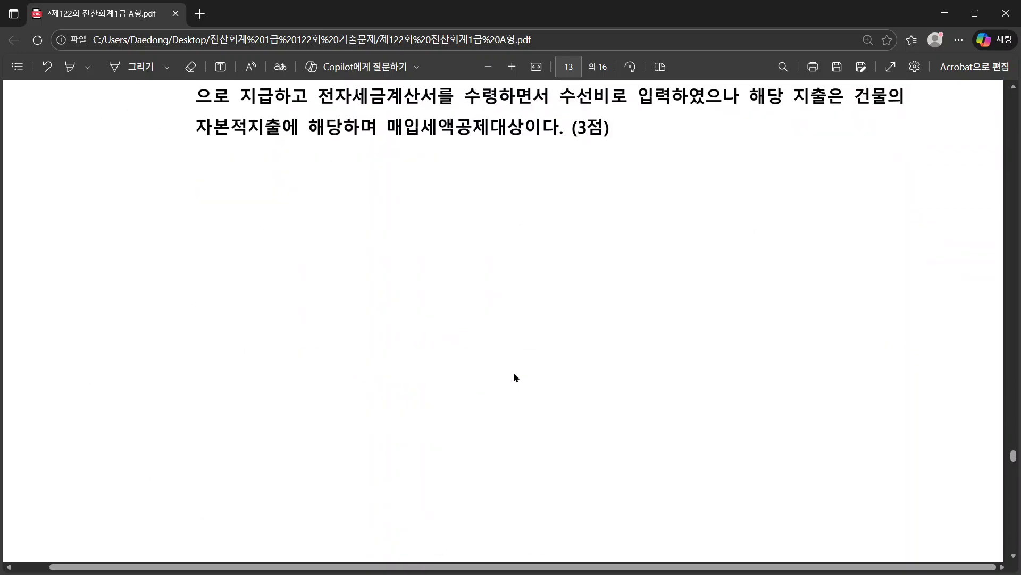
scroll(514, 374, "up", 2)
scroll(514, 374, "up", 1)
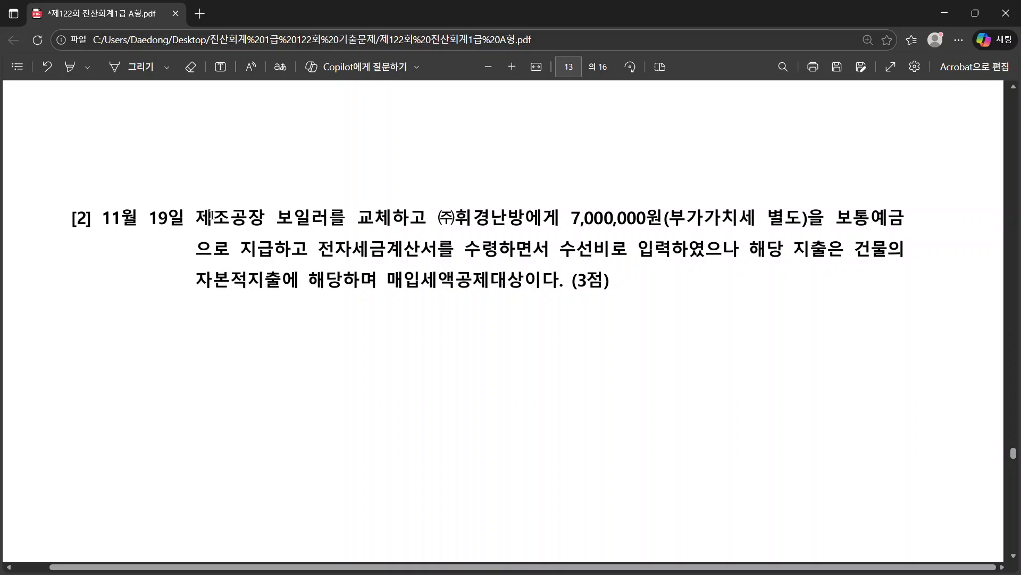
Step: Read question [2]: the boiler replacement booked as 수선비 should be a capital expenditure
left_click_drag(200, 217, 507, 222)
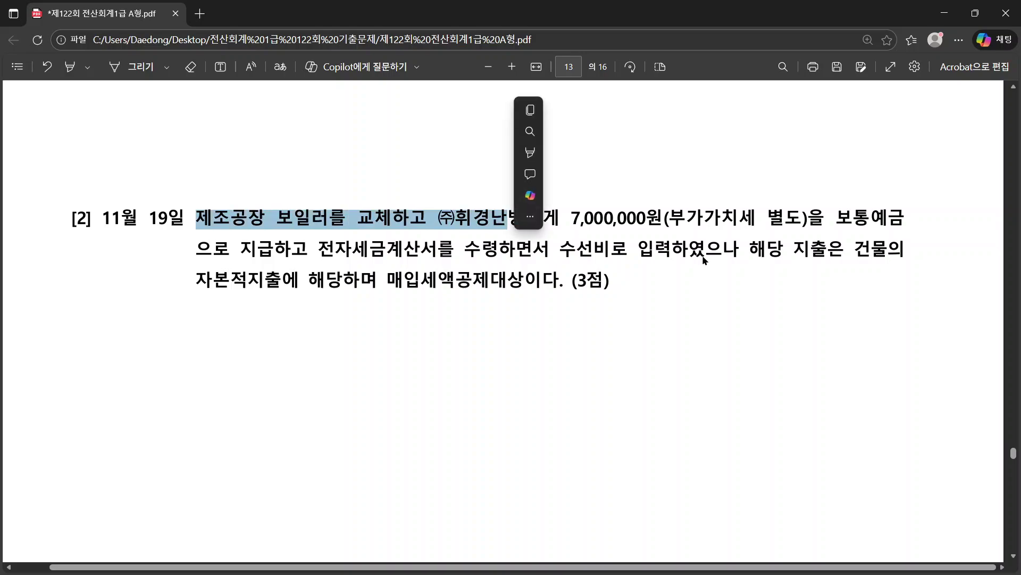
left_click(708, 288)
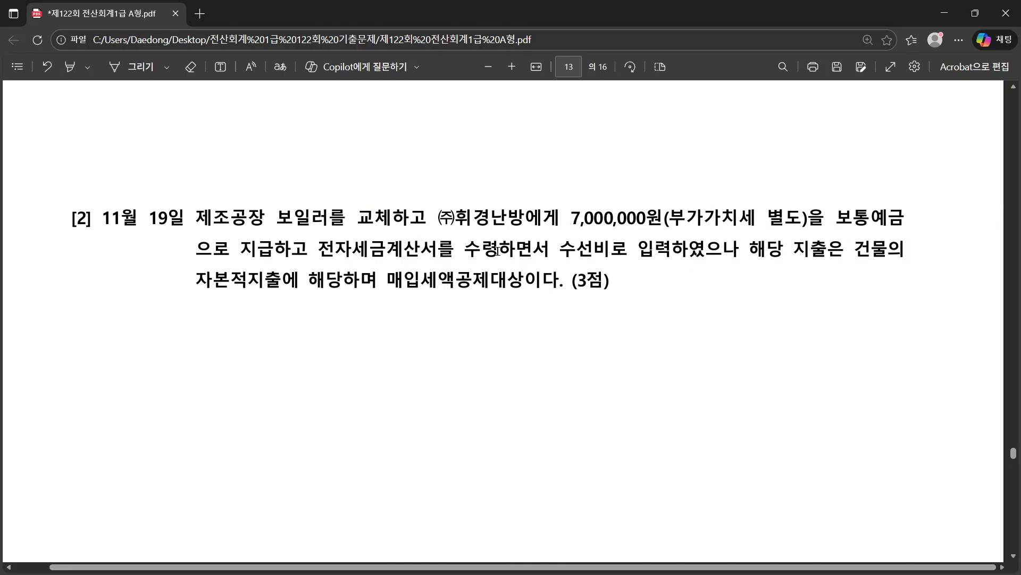
left_click_drag(551, 248, 705, 250)
left_click_drag(195, 280, 325, 281)
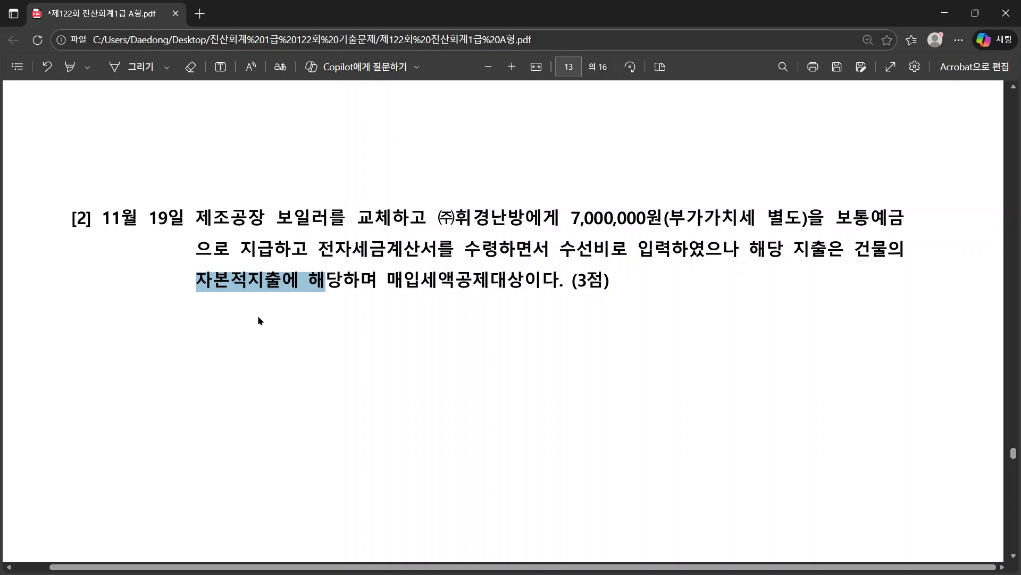
left_click_drag(561, 248, 611, 249)
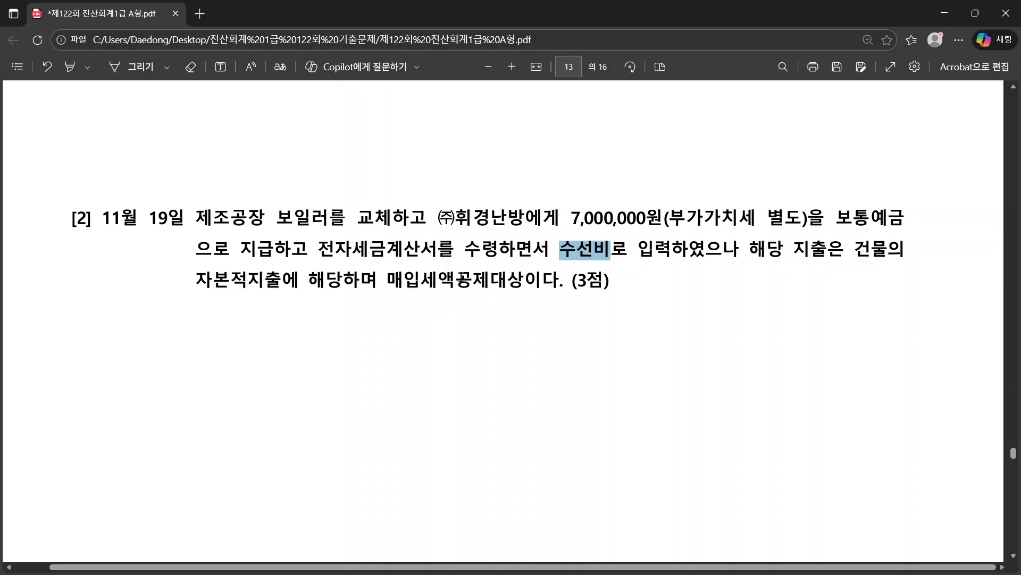
key("alt+Tab")
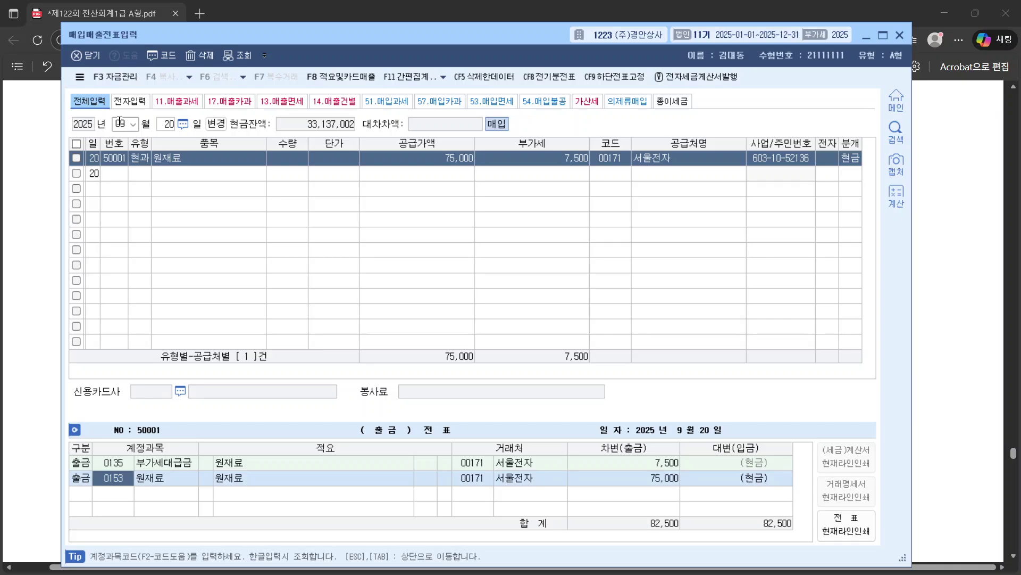
Step: Load the 11월 19일 entries and review the 보일러 교체 row through to its 분개 field
left_click(120, 123)
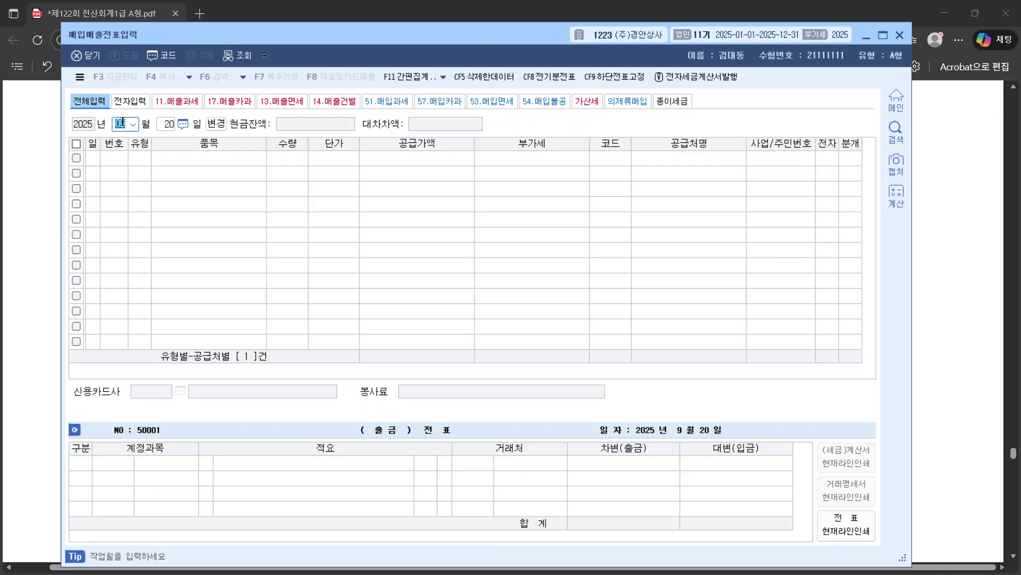
type("11")
key("Return")
type("19")
key("Return")
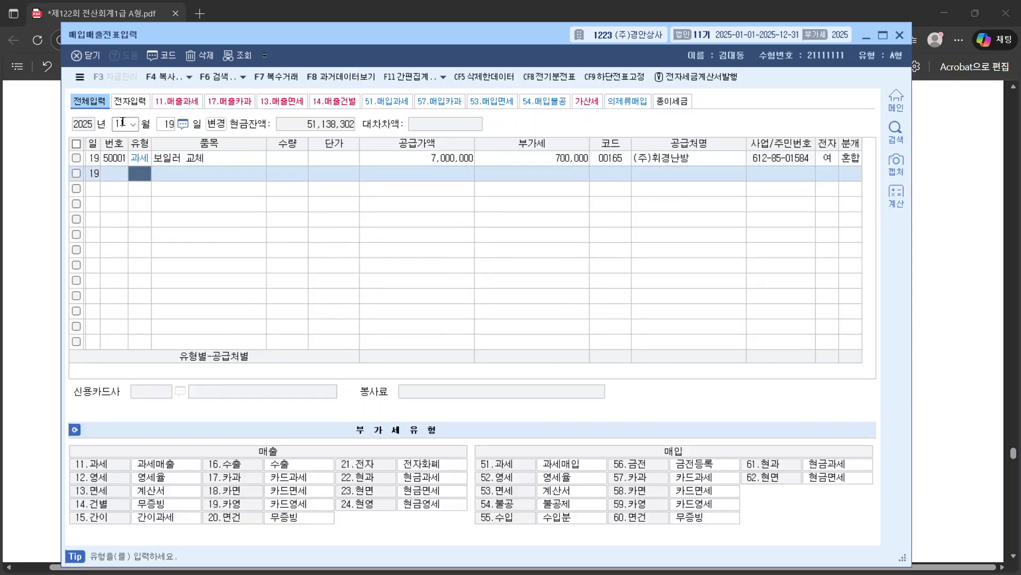
left_click(134, 161)
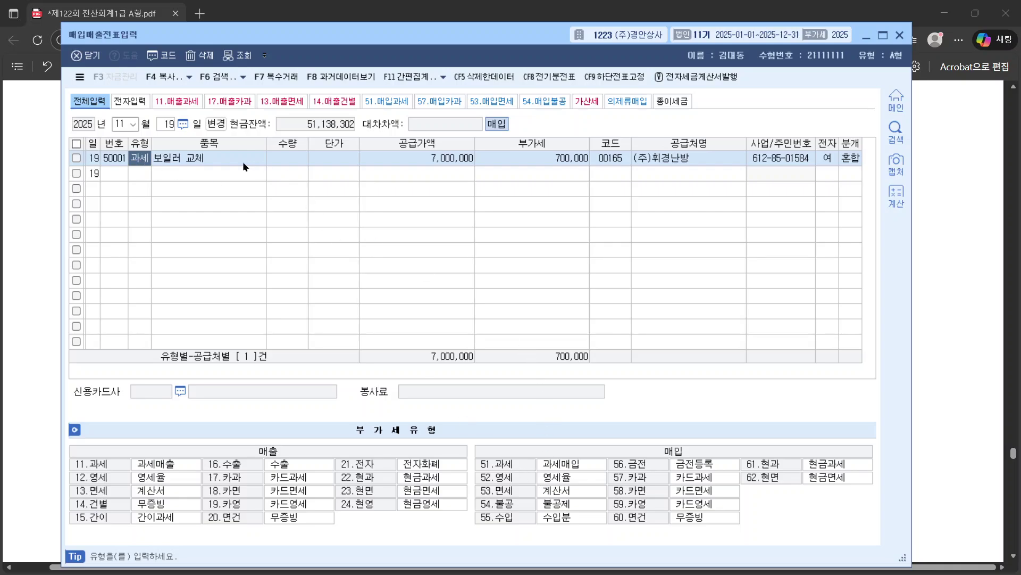
left_click(177, 161)
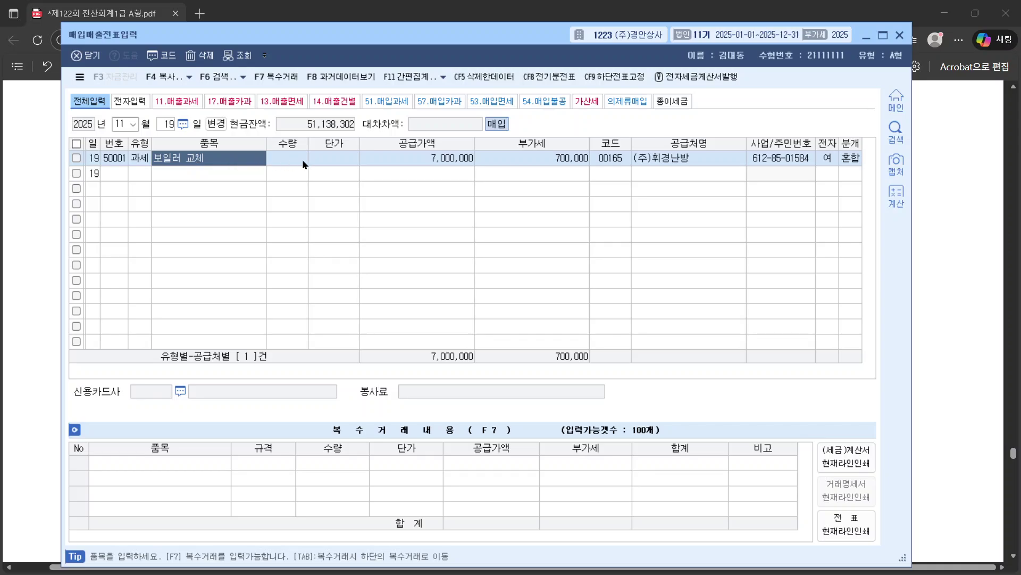
left_click(410, 159)
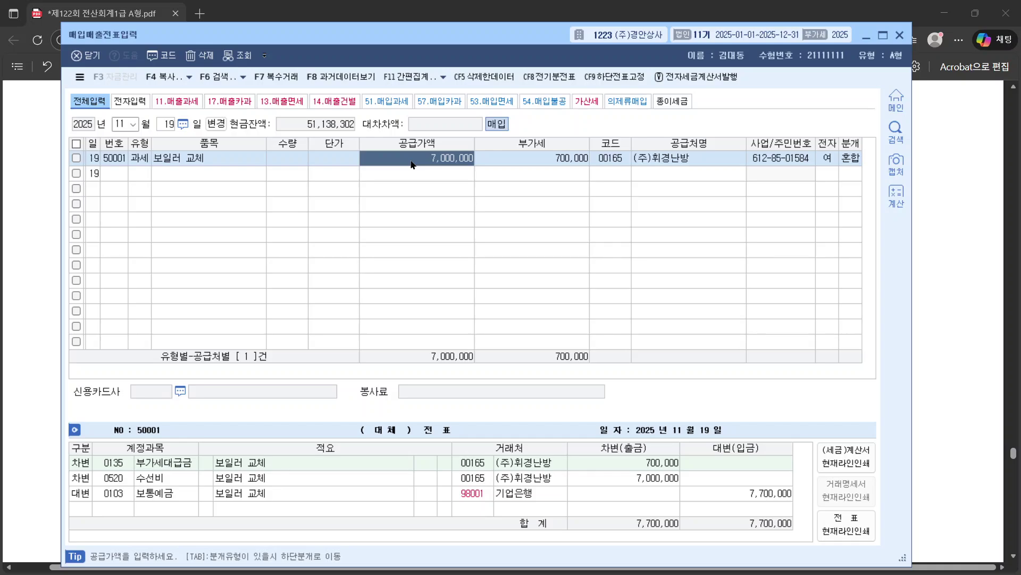
left_click(520, 157)
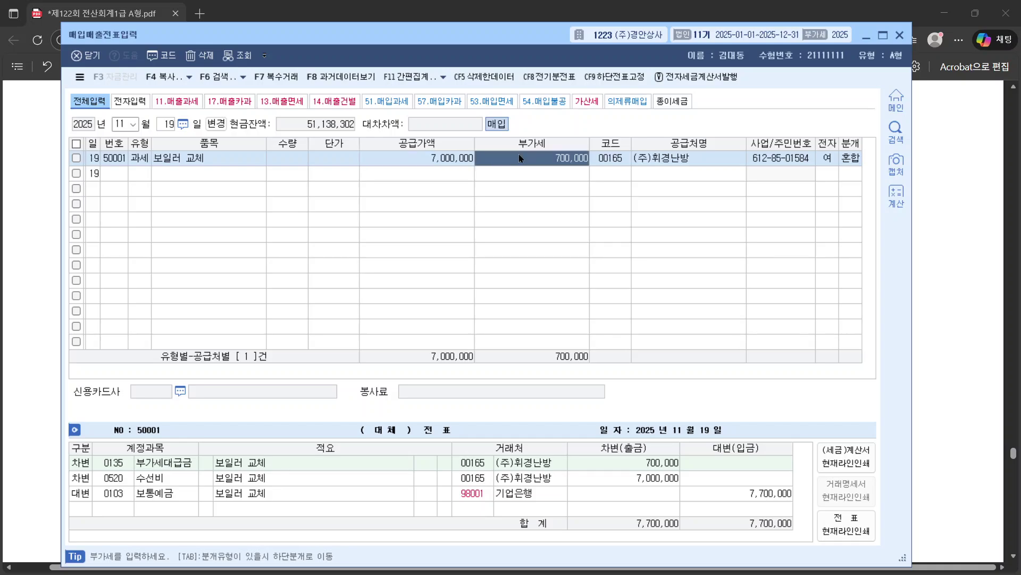
left_click(623, 160)
left_click(831, 160)
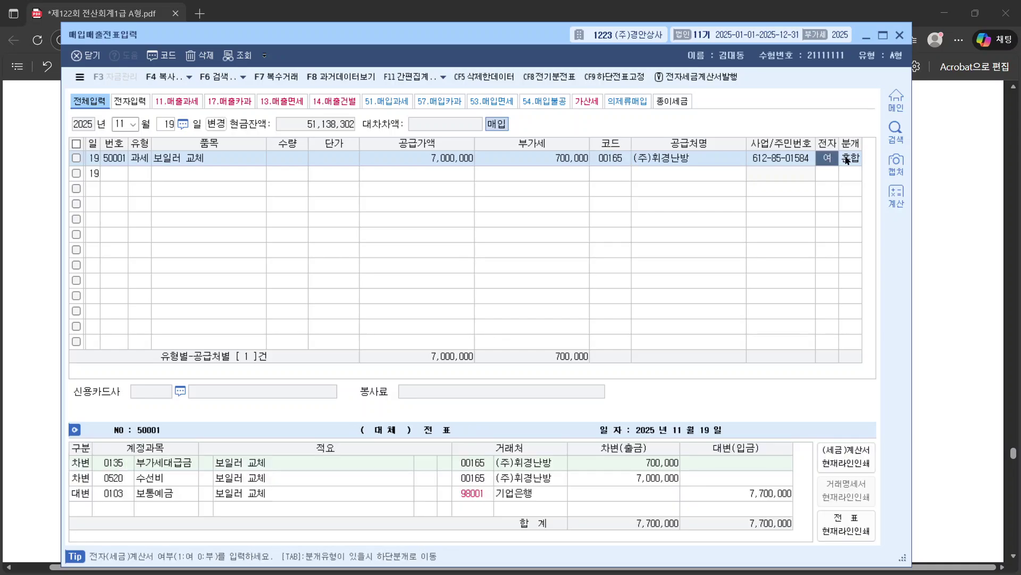
left_click(847, 160)
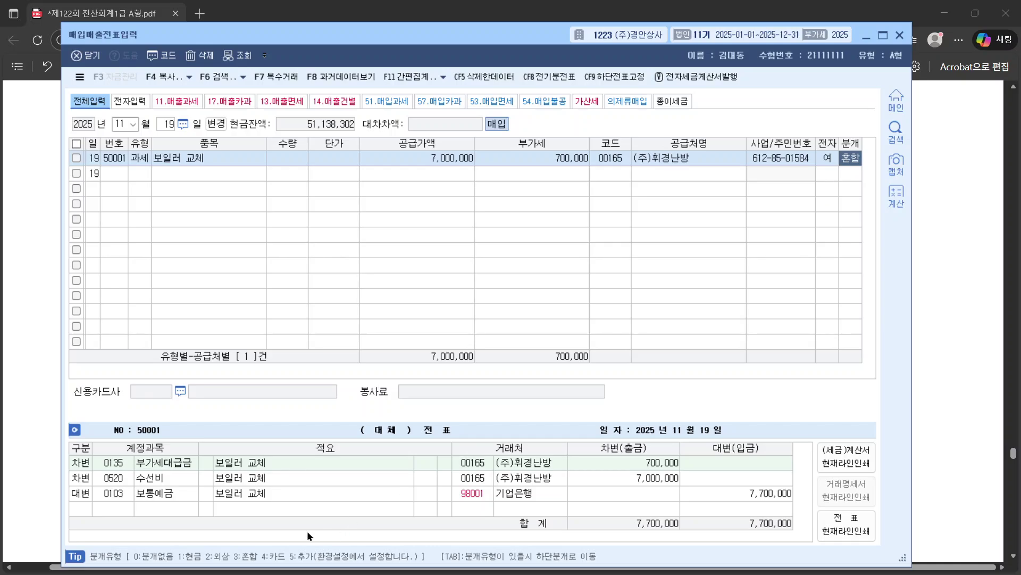
Step: Replace the 수선비 debit account with 0202 건물 for the 7,000,000 line
left_click(112, 480)
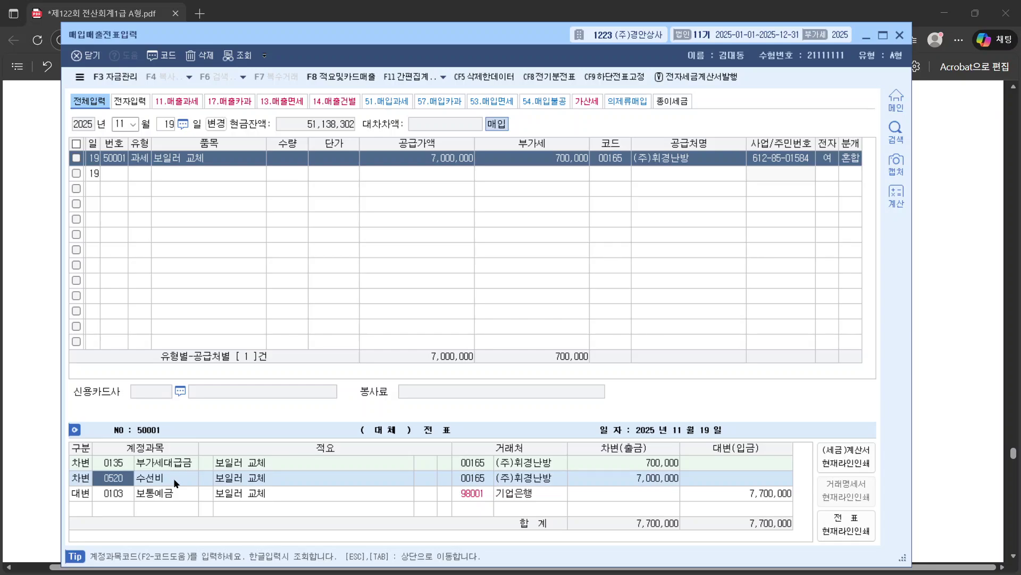
type("건물")
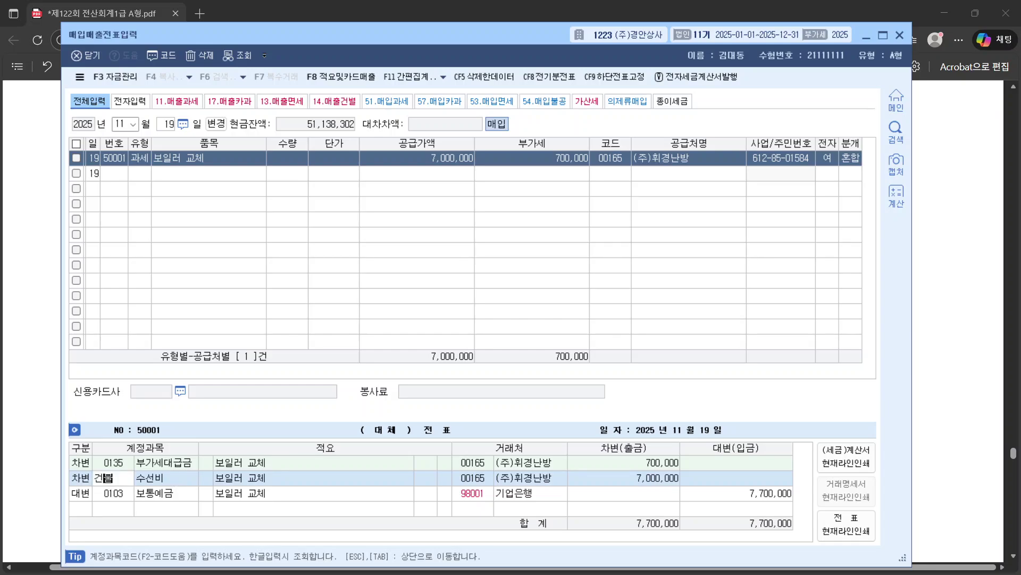
key("Return")
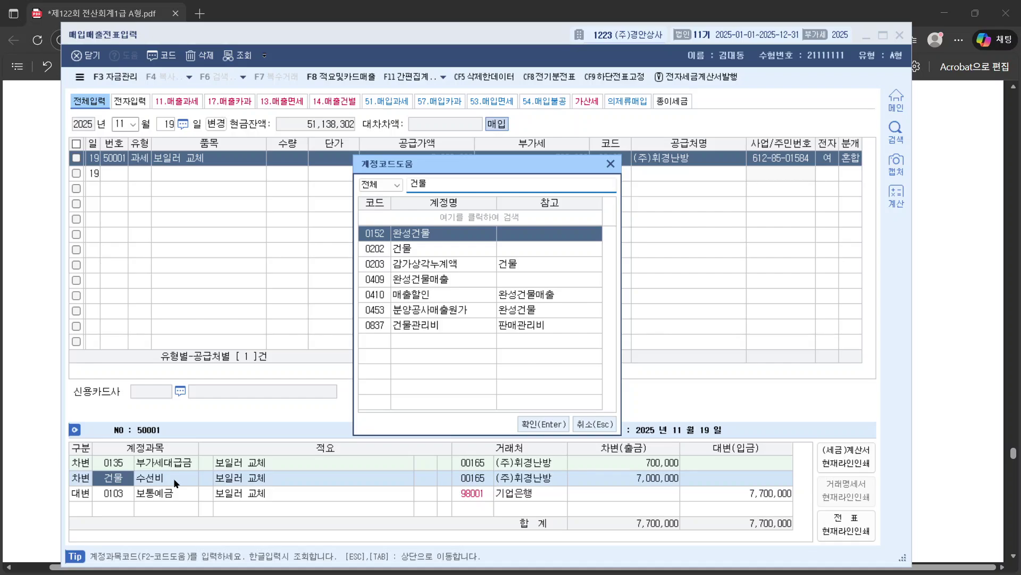
key("Down")
key("Return")
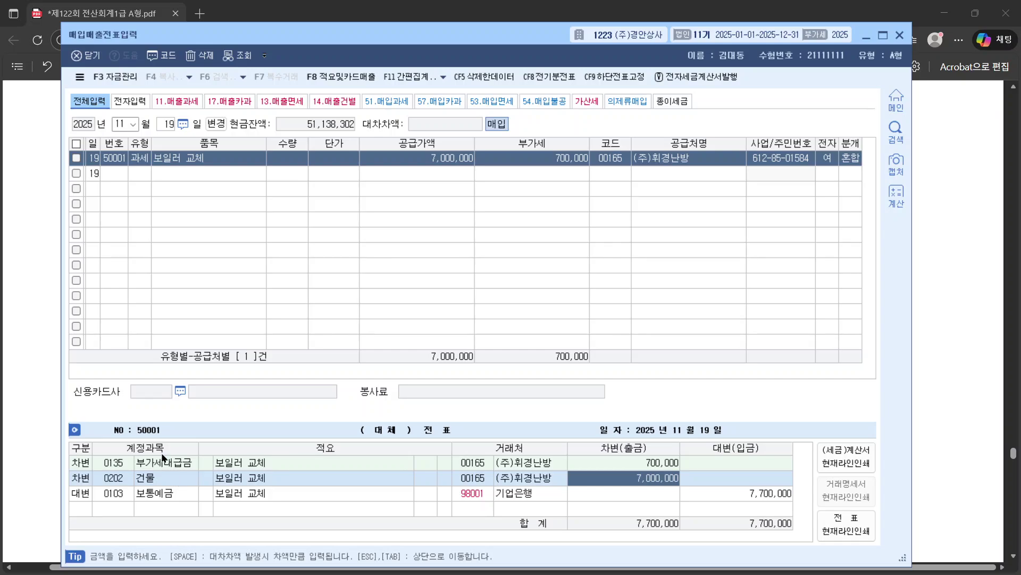
left_click(124, 479)
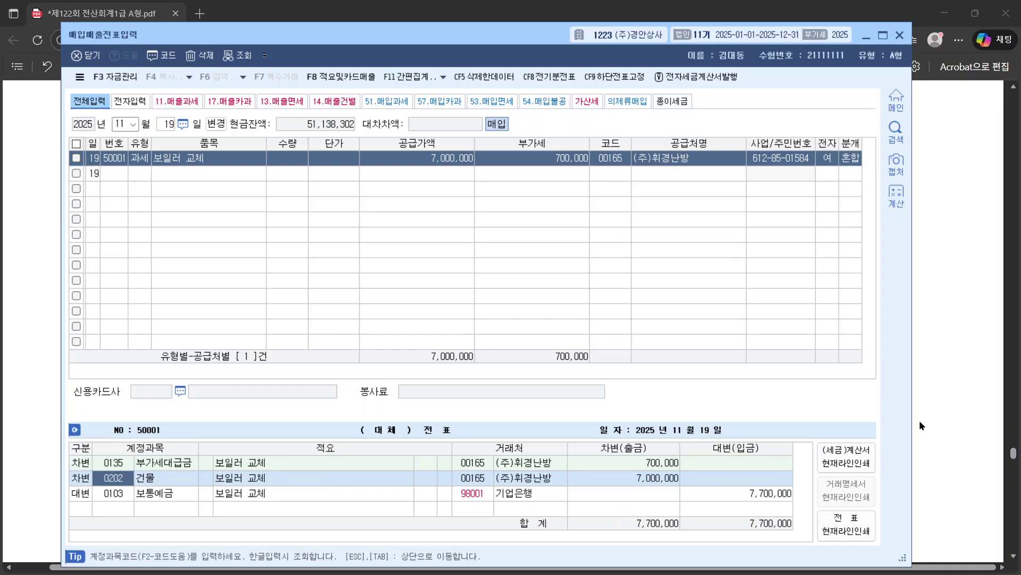
left_click(928, 402)
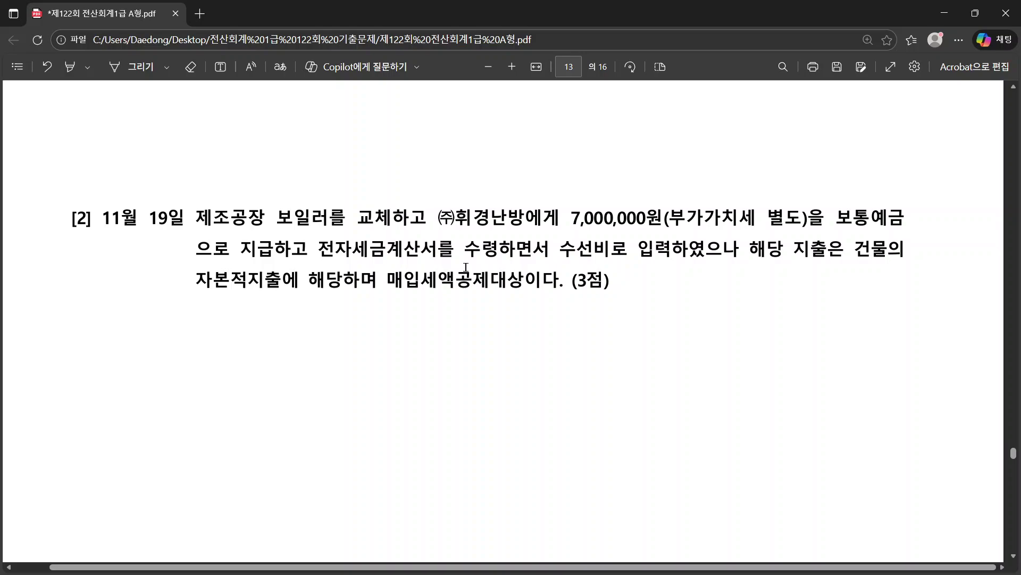
Step: Scroll the PDF to the 문제5 결산정리사항 heading
scroll(466, 266, "down", 10)
scroll(466, 266, "down", 2)
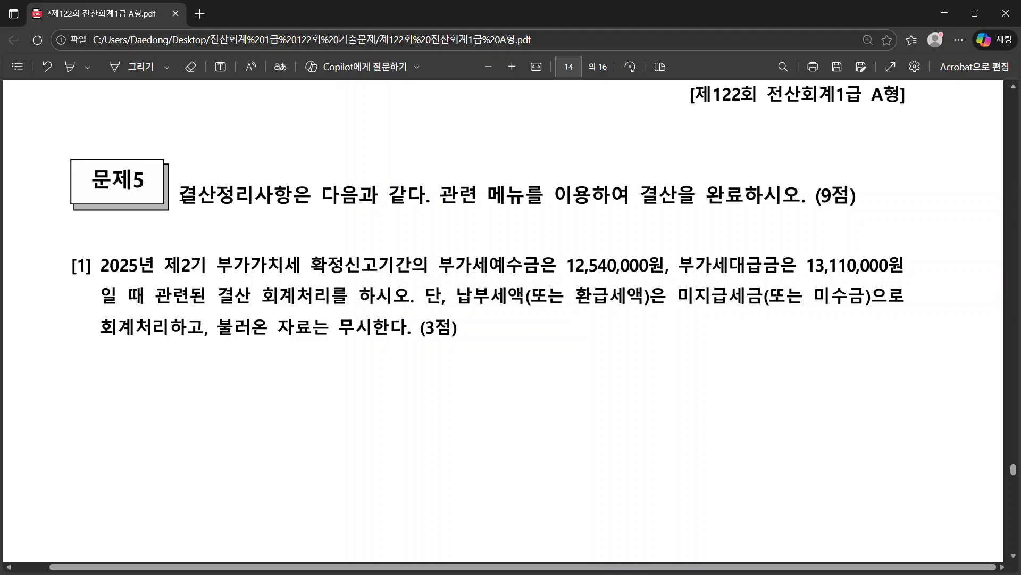
left_click_drag(180, 192, 292, 196)
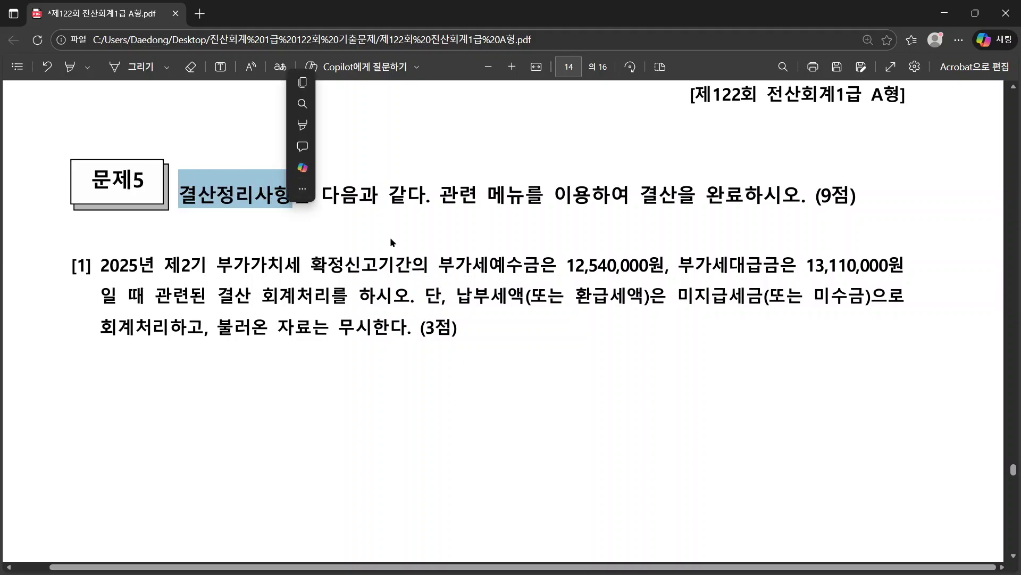
left_click(413, 289)
scroll(307, 303, "down", 2)
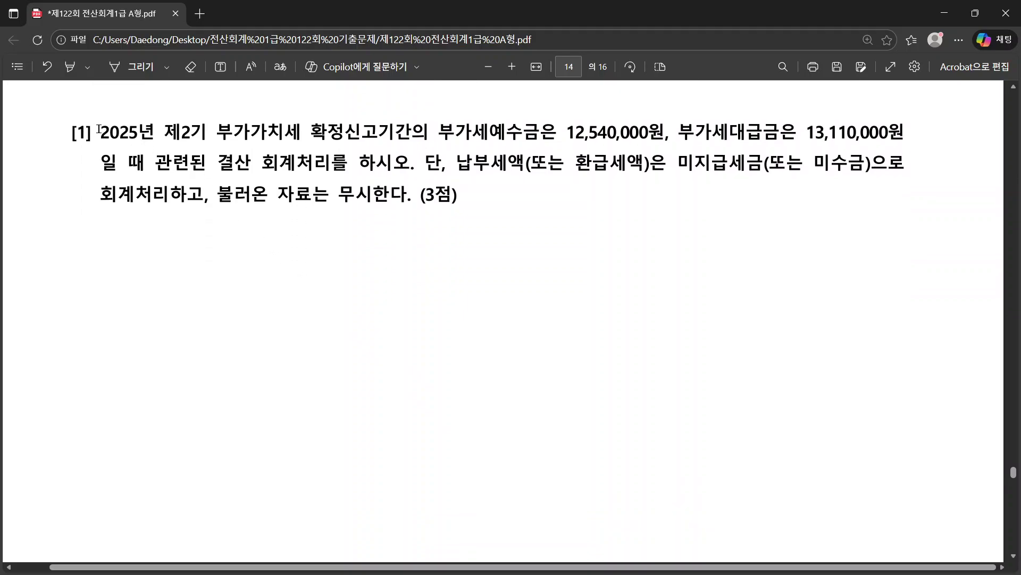
Step: Read 문제5 question [1]: 부가세예수금 12,540,000 and the instruction to ignore imported data
left_click_drag(101, 131, 509, 200)
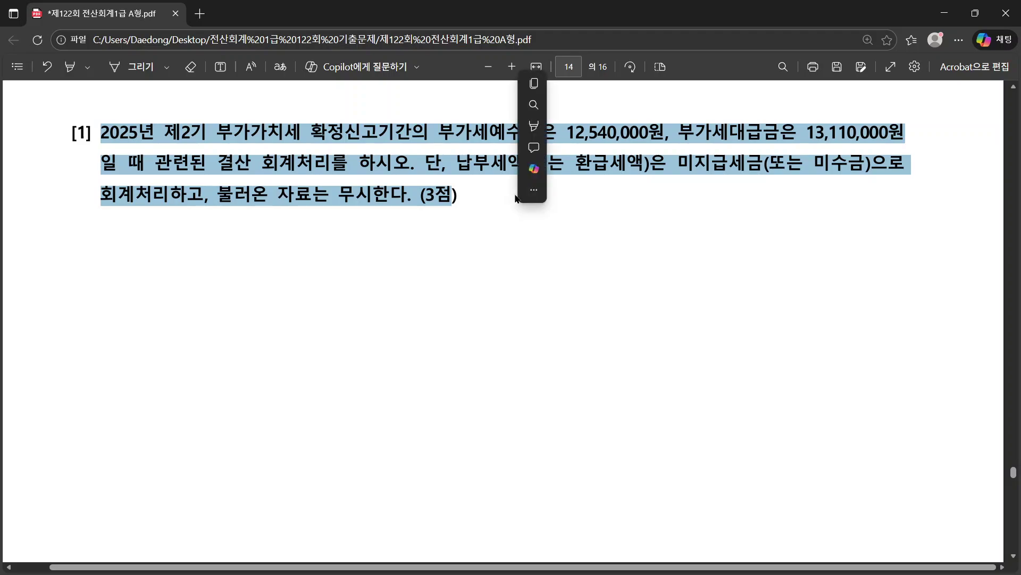
left_click(607, 134)
left_click_drag(566, 132, 628, 133)
right_click(629, 133)
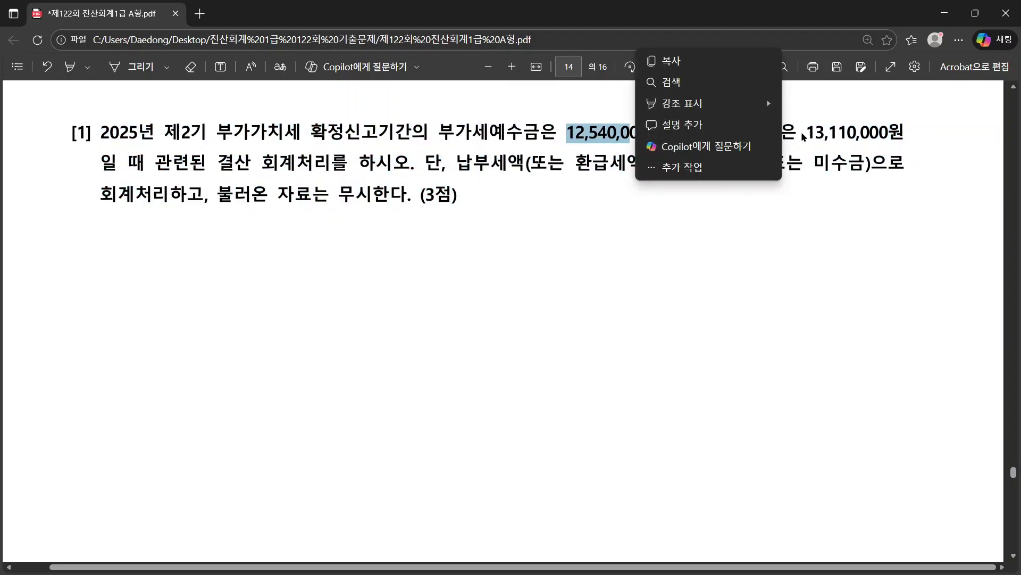
left_click(819, 134)
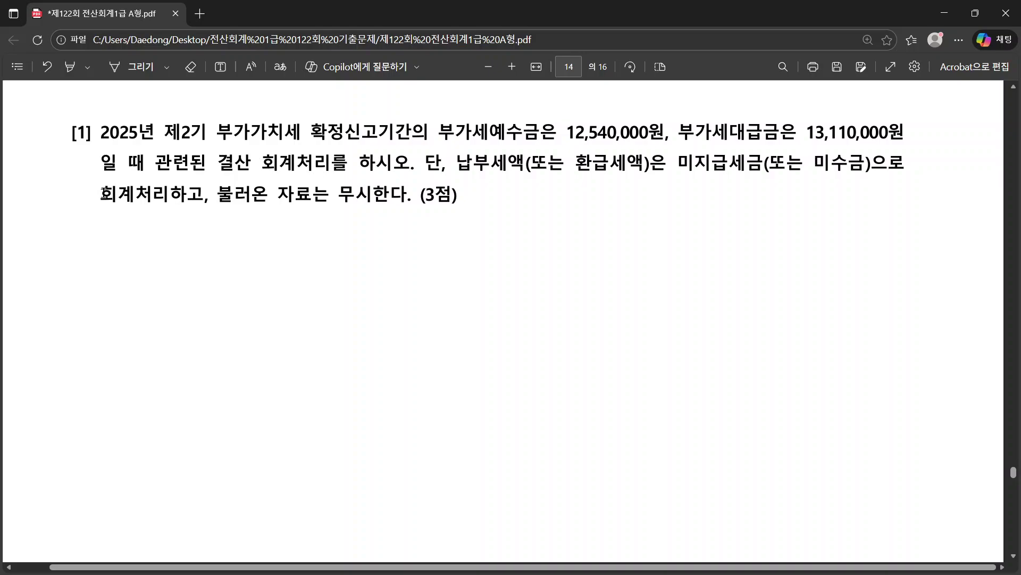
left_click_drag(100, 194, 405, 203)
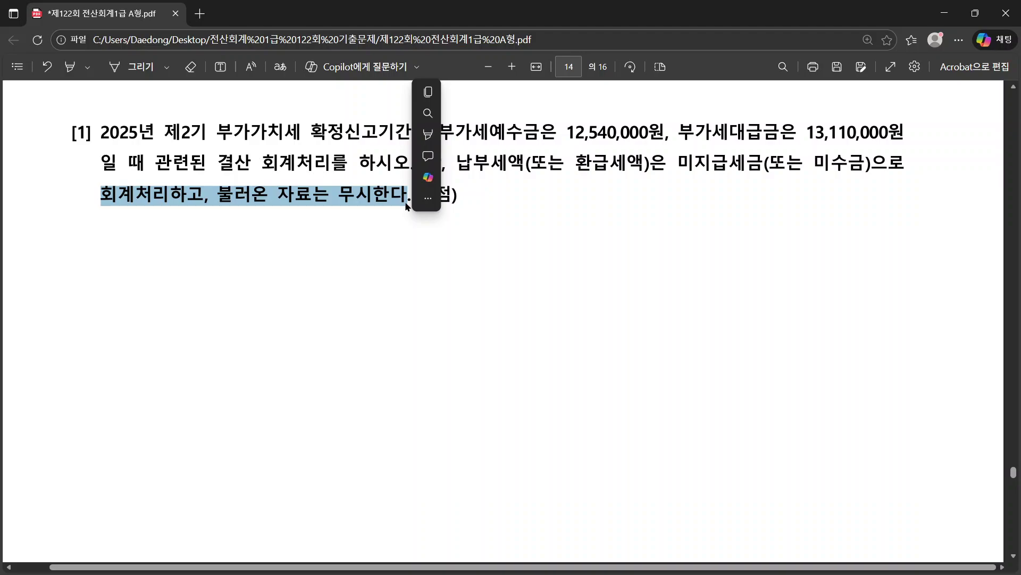
key("alt+Tab")
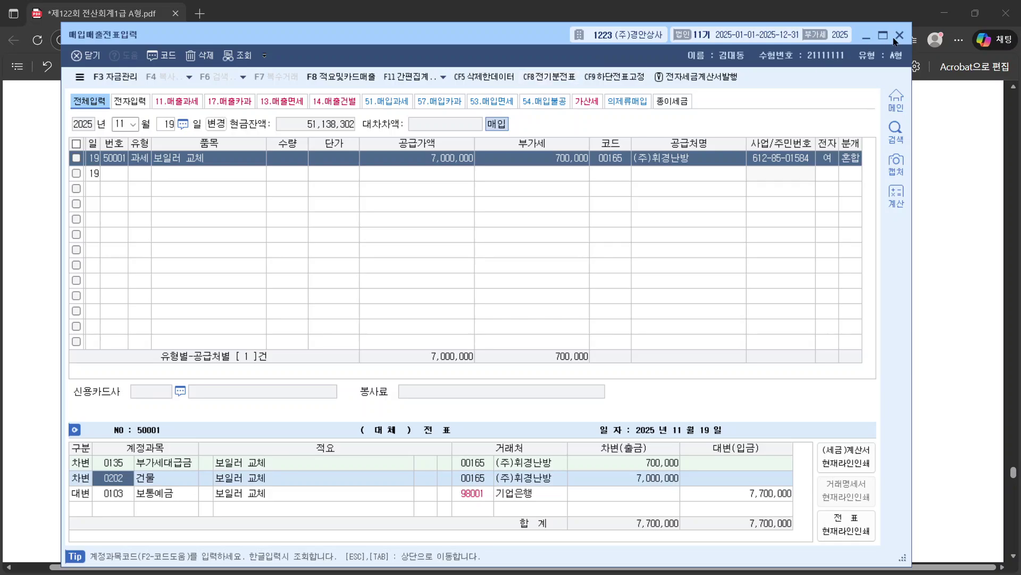
Step: Open 일반전표입력 and set the date to 12월 31일
left_click(894, 40)
key("alt+Tab")
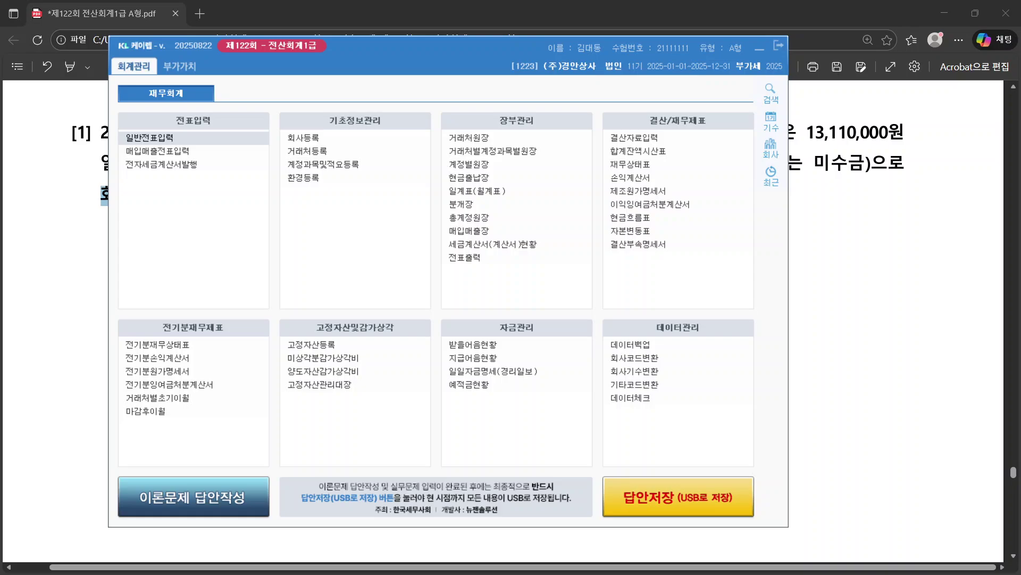
key("Return")
left_click_drag(679, 103, 484, 28)
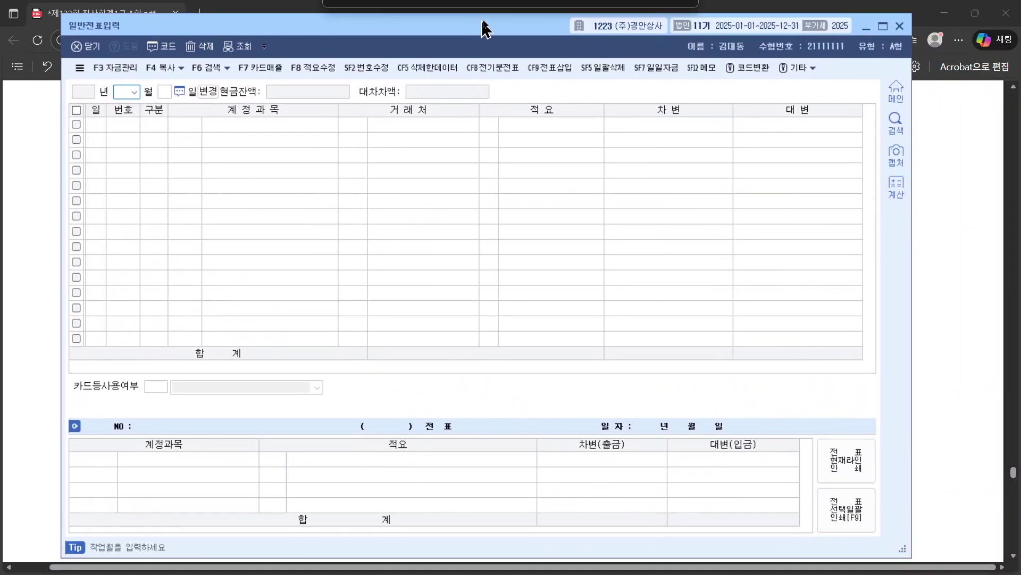
type("12")
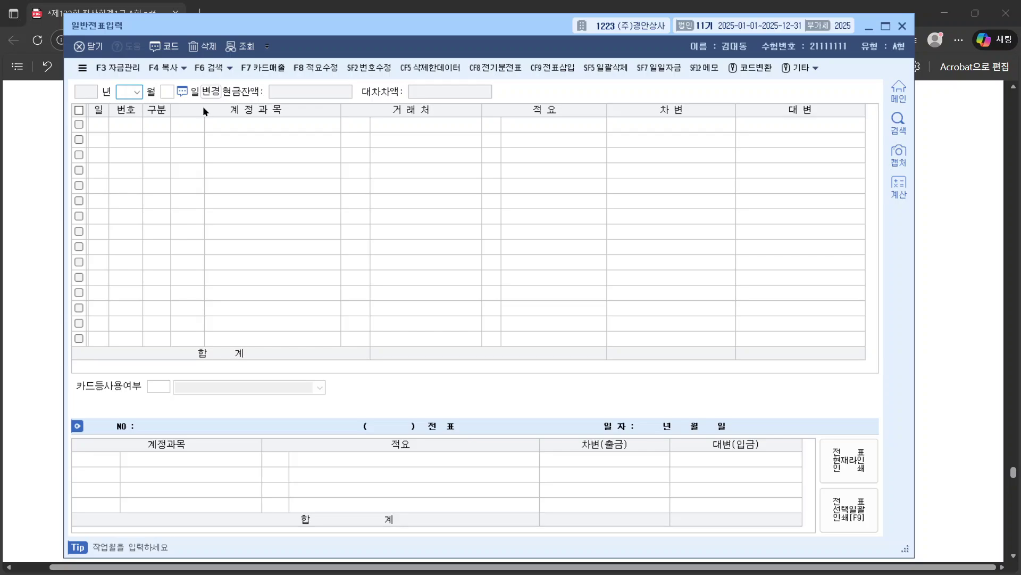
key("Return")
type("31")
key("Return")
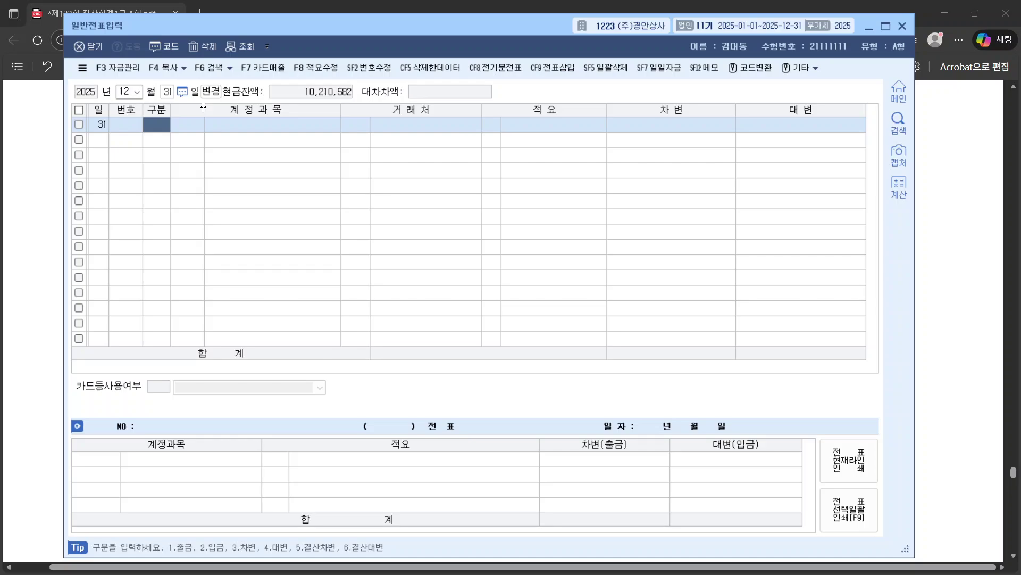
Step: Make the first line a 구분 3 debit to 0255 부가세예수금
type("3")
key("Return")
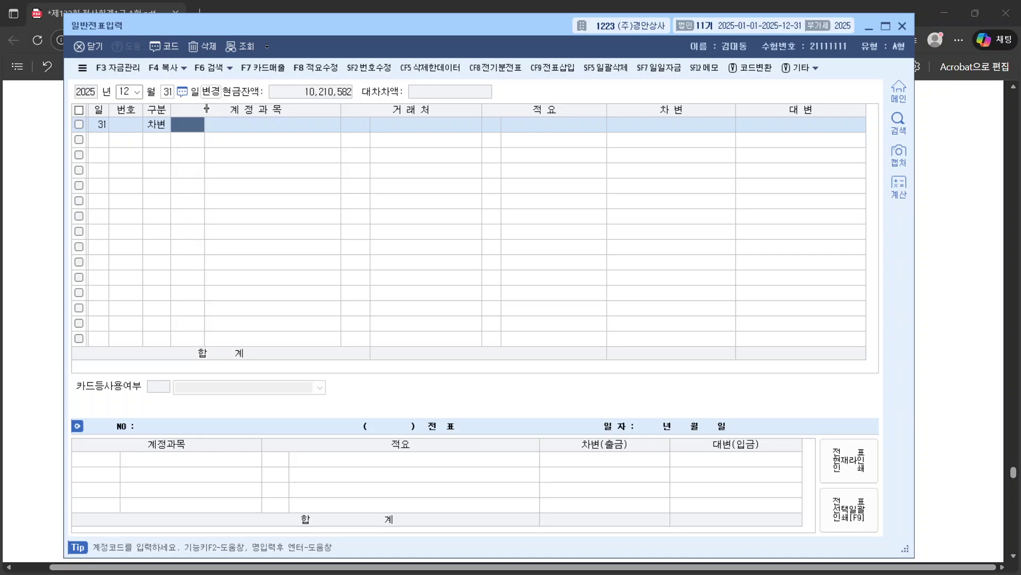
type("QNR")
key("Return")
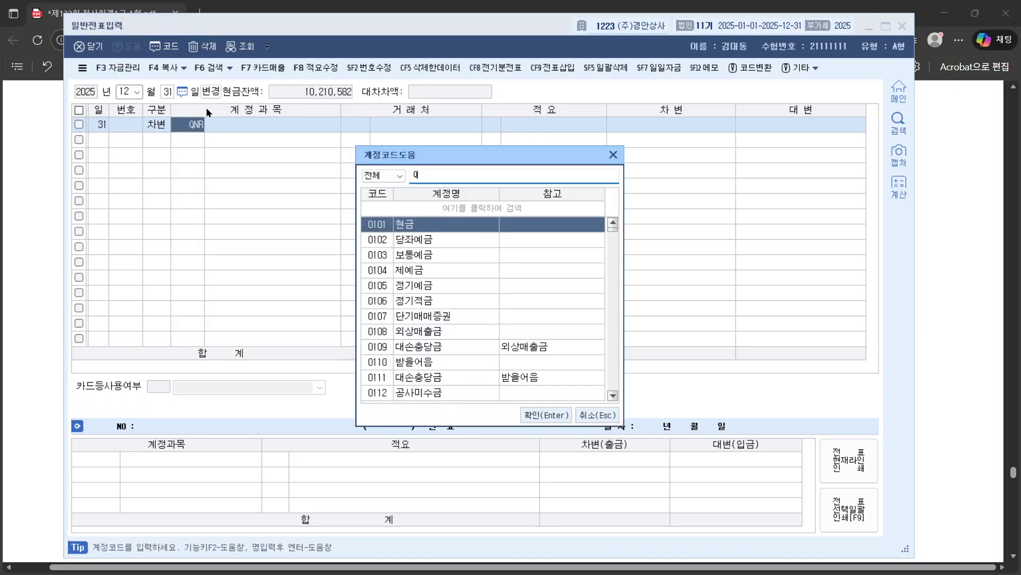
type("부가")
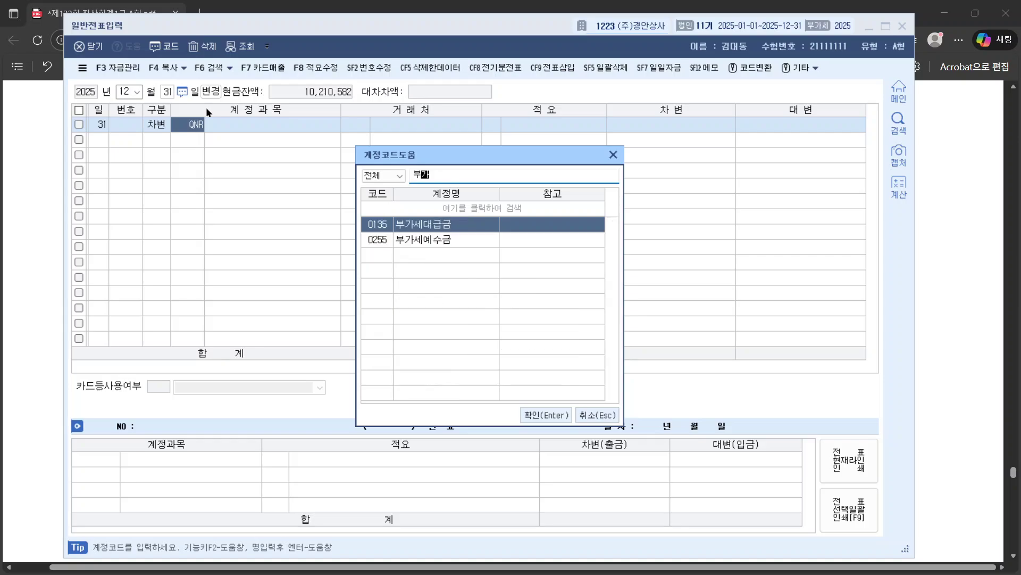
key("Down")
key("Return")
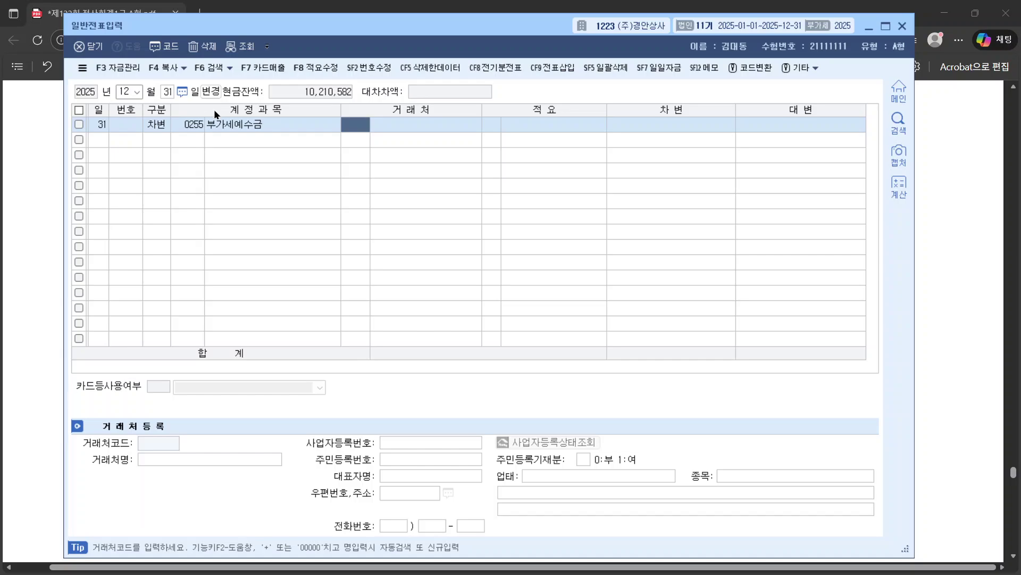
Step: Copy 12,540,000 from the question into the first line's debit amount
left_click(687, 133)
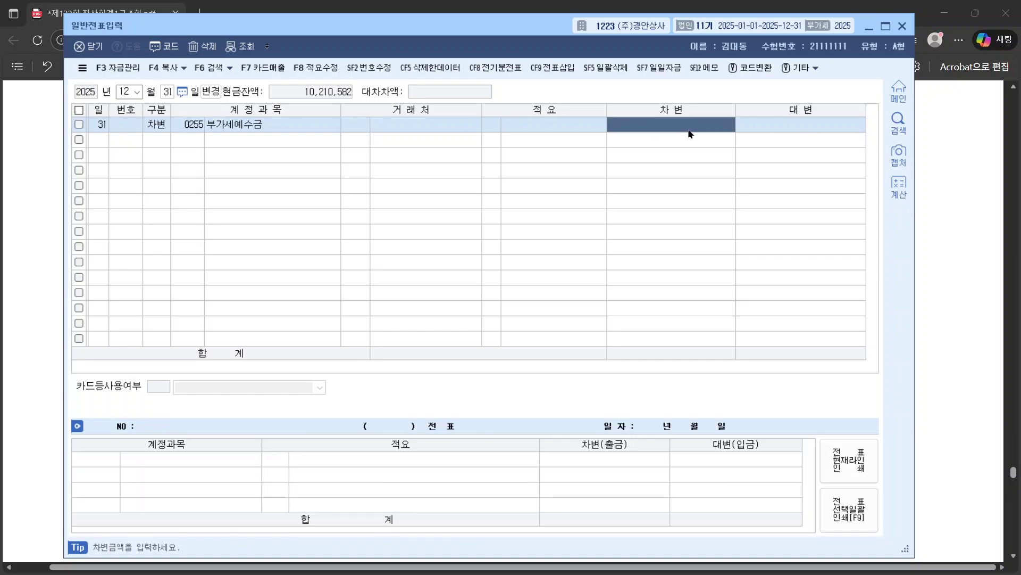
left_click(946, 208)
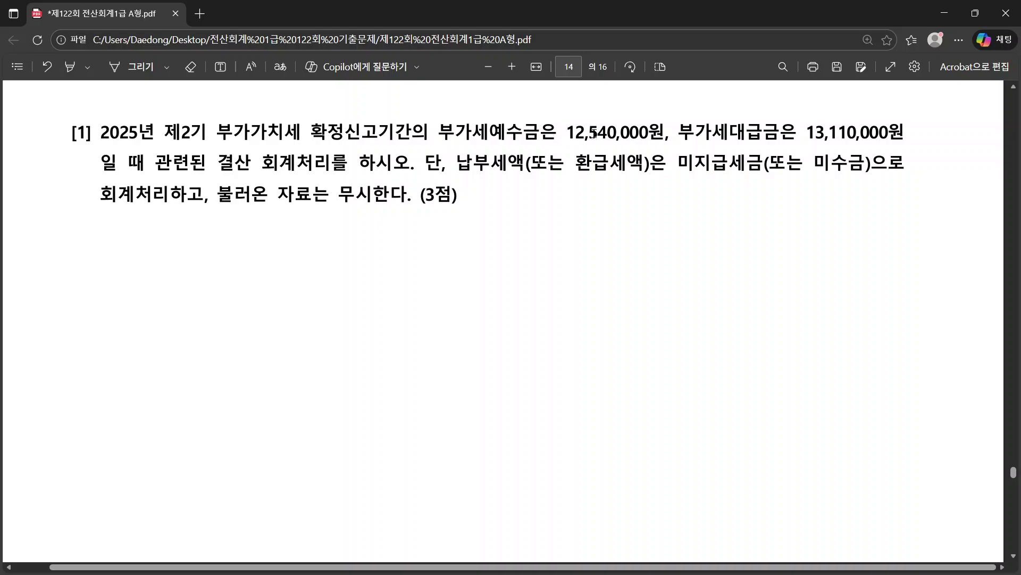
left_click_drag(567, 133, 646, 133)
key("ctrl+c")
key("alt+Tab")
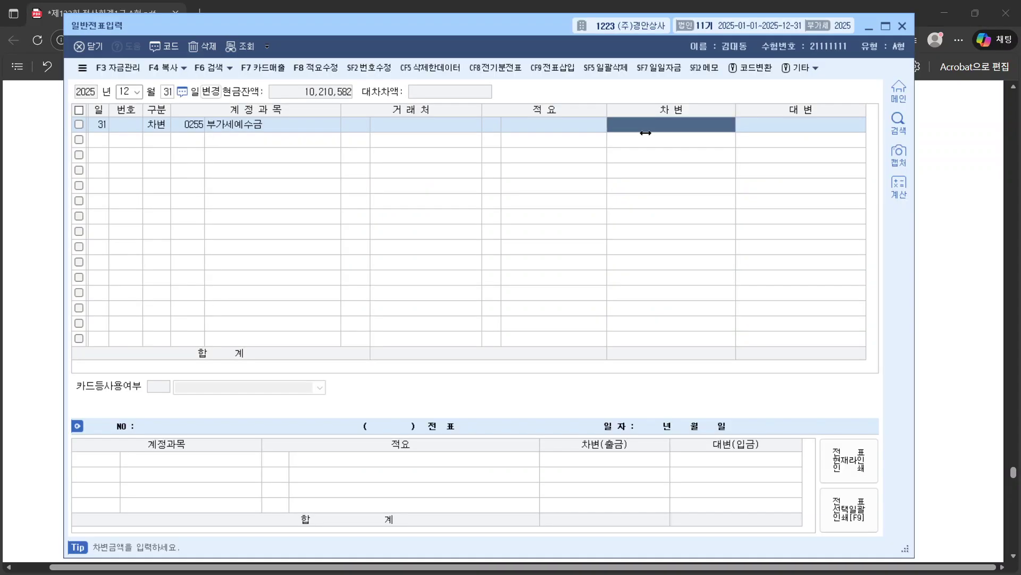
key("ctrl+v")
key("Return")
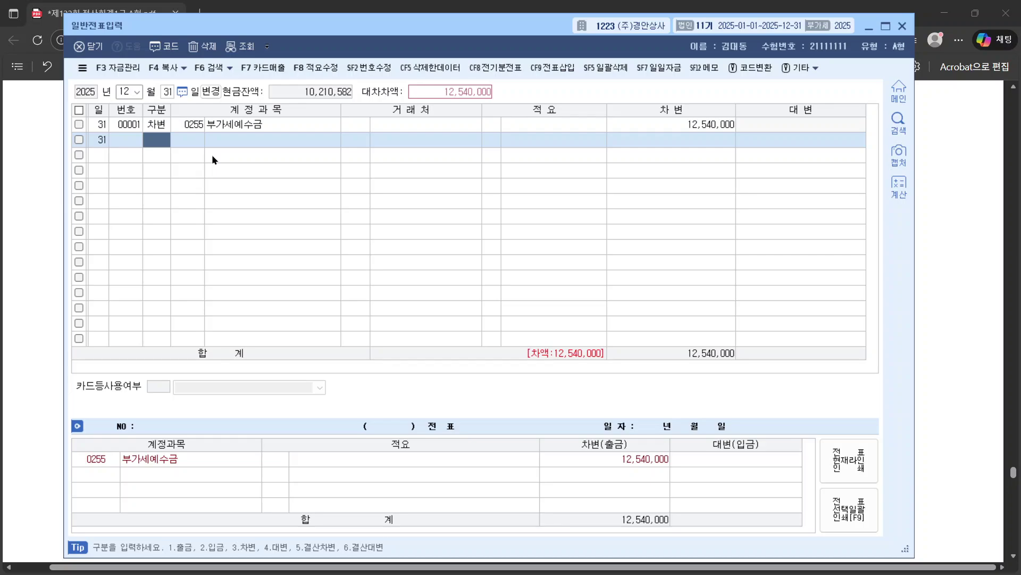
key("alt+Tab")
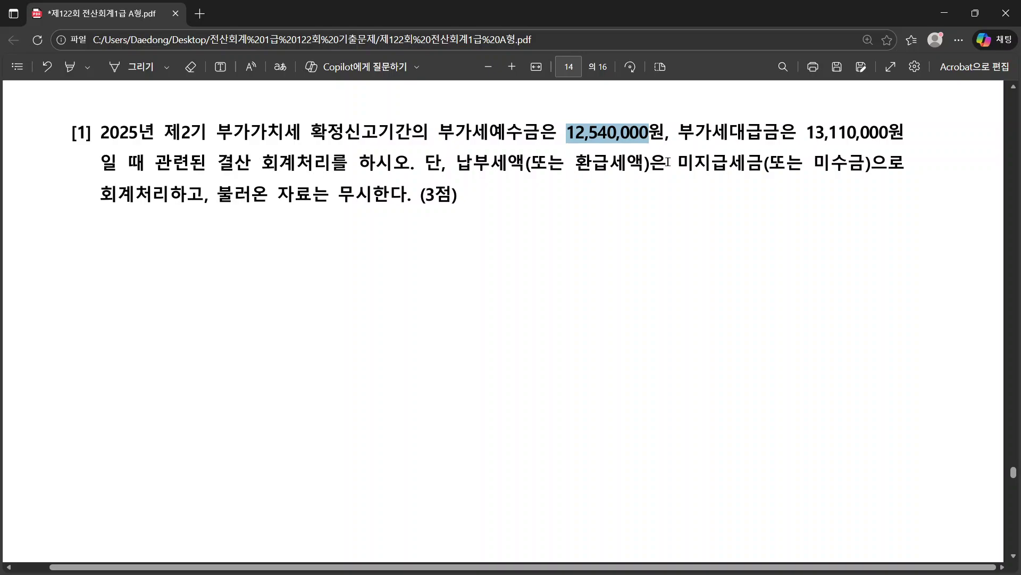
Step: Recheck the 미지급세금 settlement wording, then set the second journal line to 구분 4 credit
left_click_drag(679, 163, 840, 169)
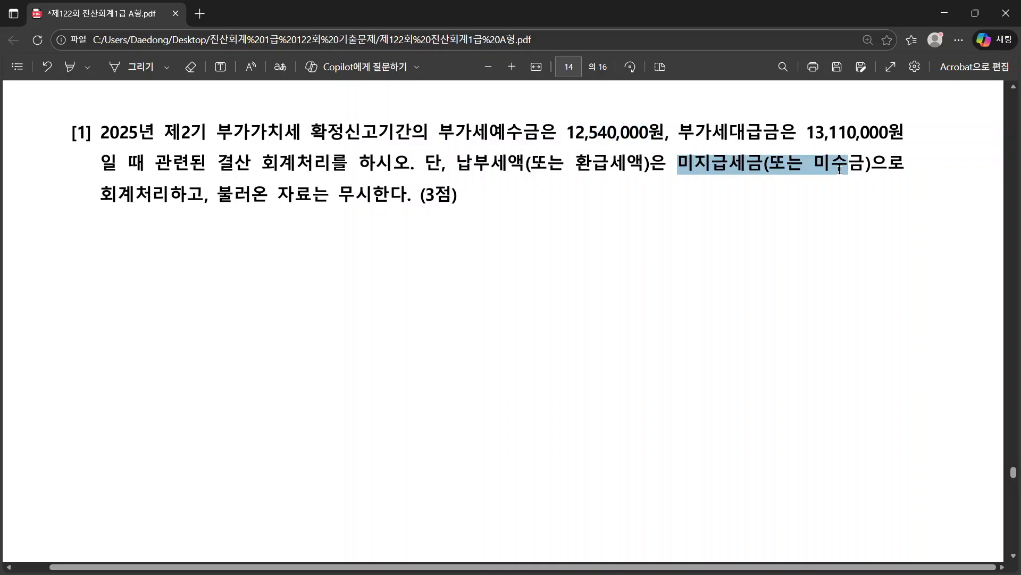
left_click_drag(457, 163, 856, 133)
left_click(688, 237)
left_click_drag(456, 132, 615, 132)
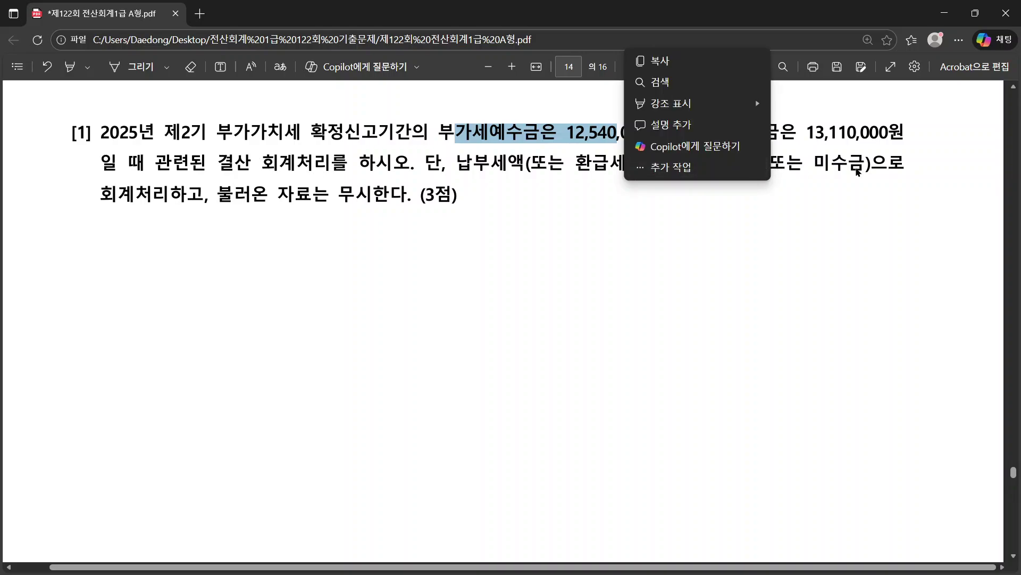
left_click_drag(682, 162, 839, 160)
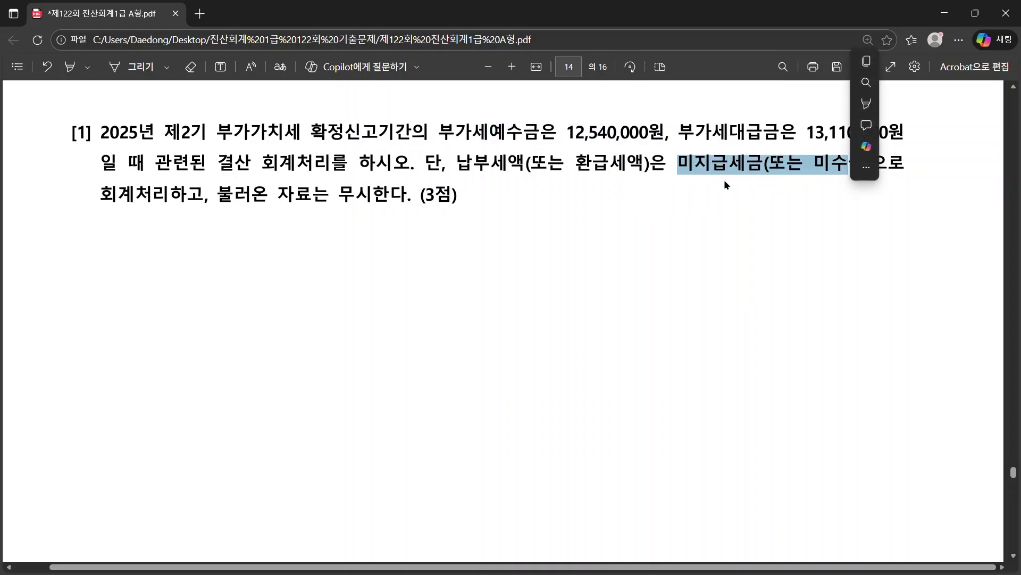
key("alt+Tab")
key("4")
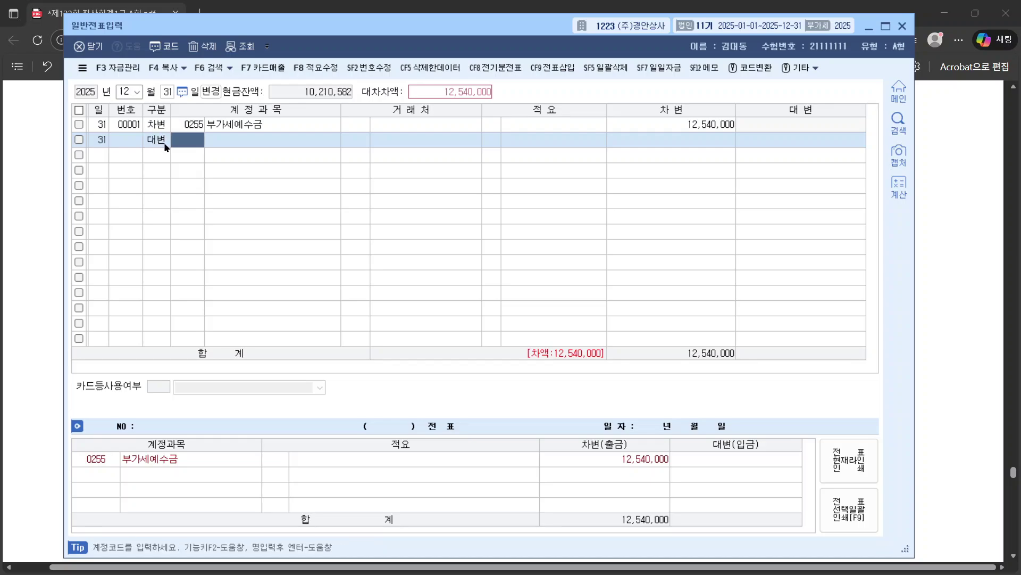
Step: Credit 0135 부가세대급금 for 13,110,000, copying the amount from the question PDF
type("대급")
key("Return")
key("Return")
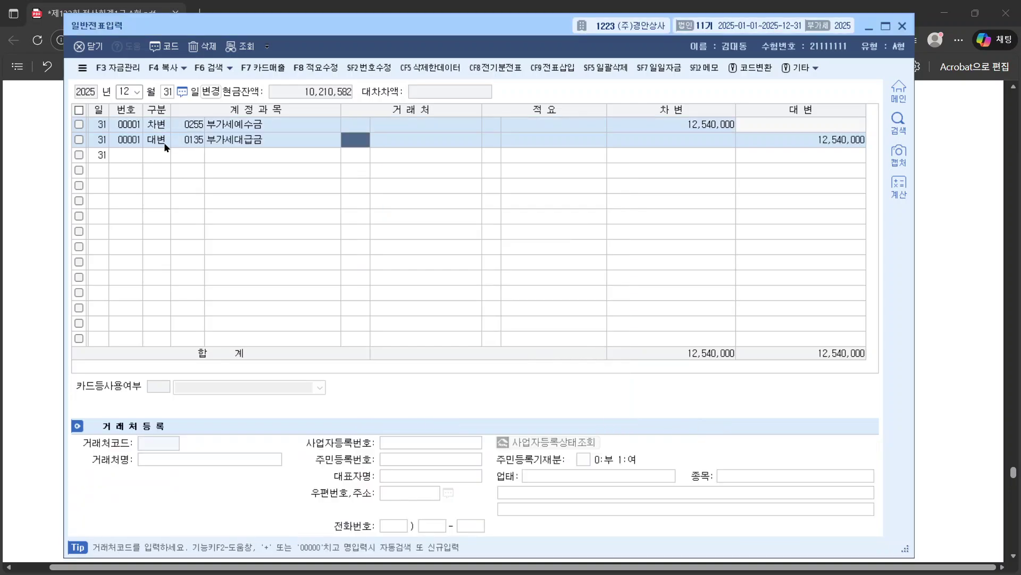
left_click(803, 136)
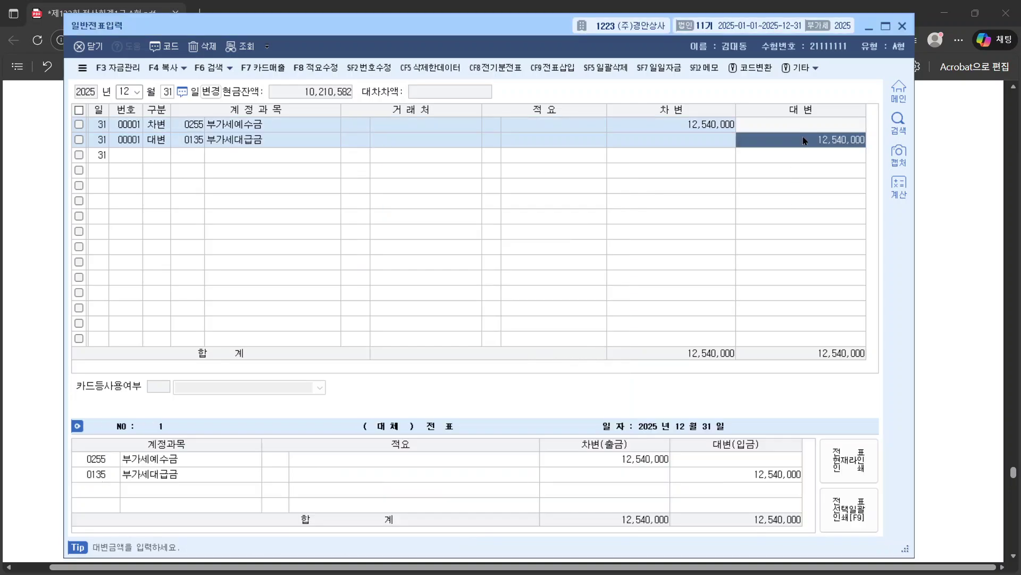
type("13")
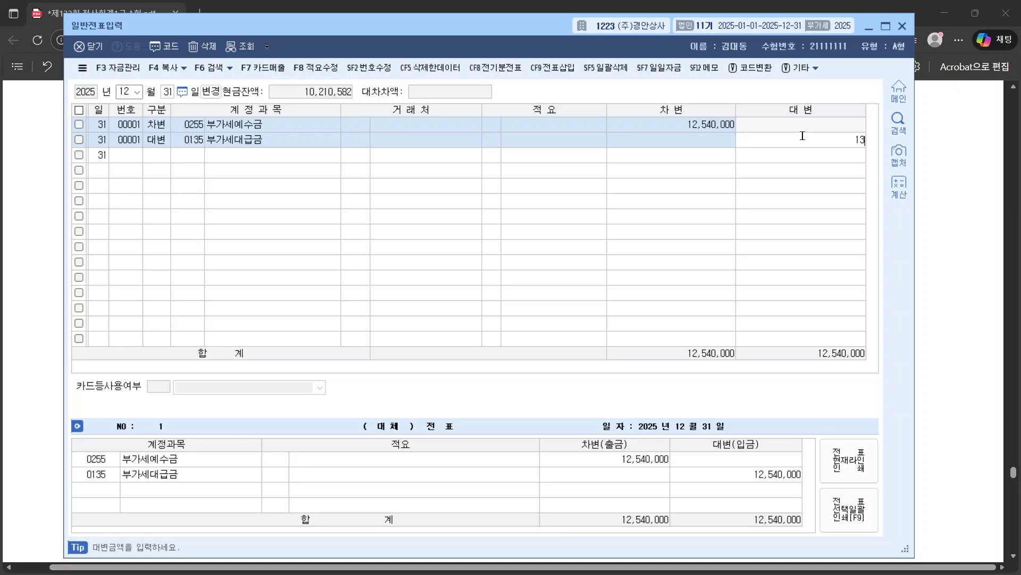
left_click(975, 142)
left_click_drag(809, 132, 887, 139)
key("alt+Tab")
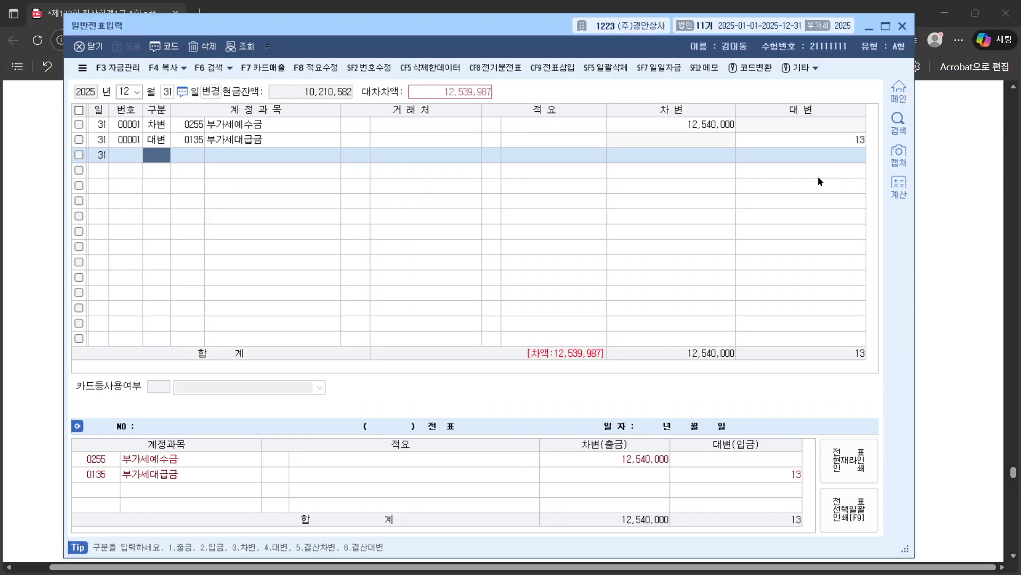
left_click(819, 137)
key("ctrl+v")
key("Return")
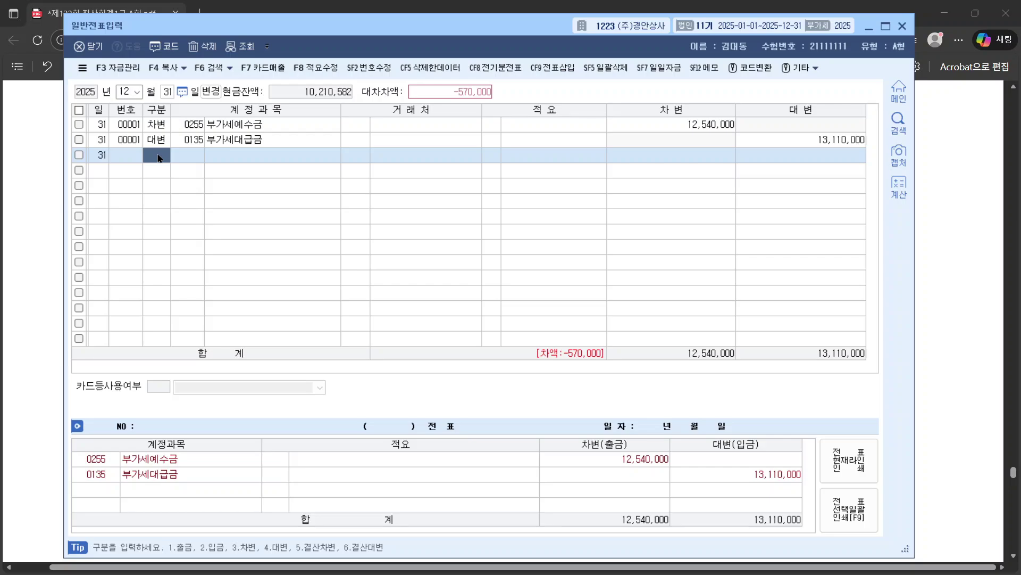
Step: Start a third debit line, search 미수 accounts, and check the question's 미지급세금(또는 미수금) wording
type("3")
key("Return")
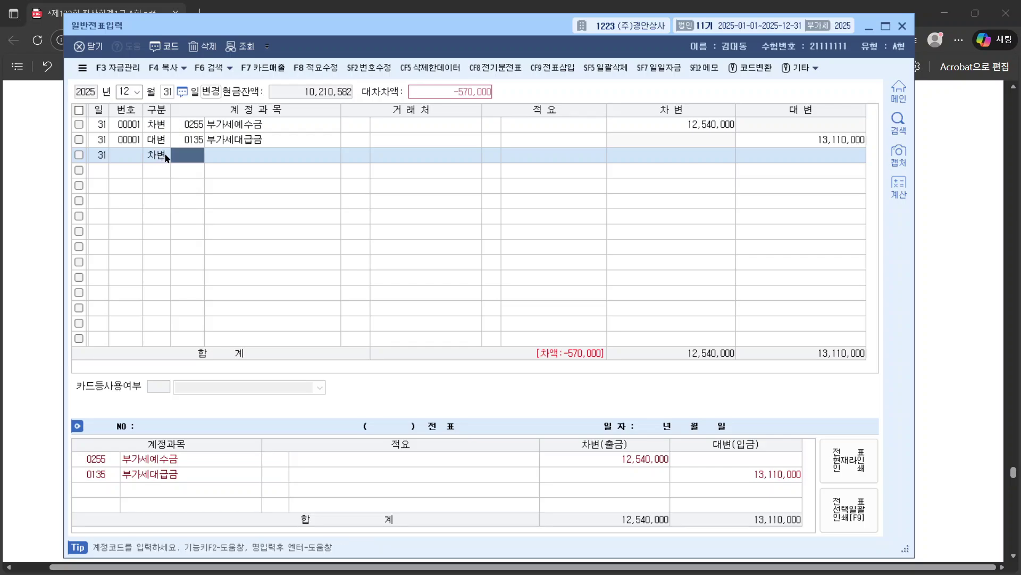
type("미수")
key("Return")
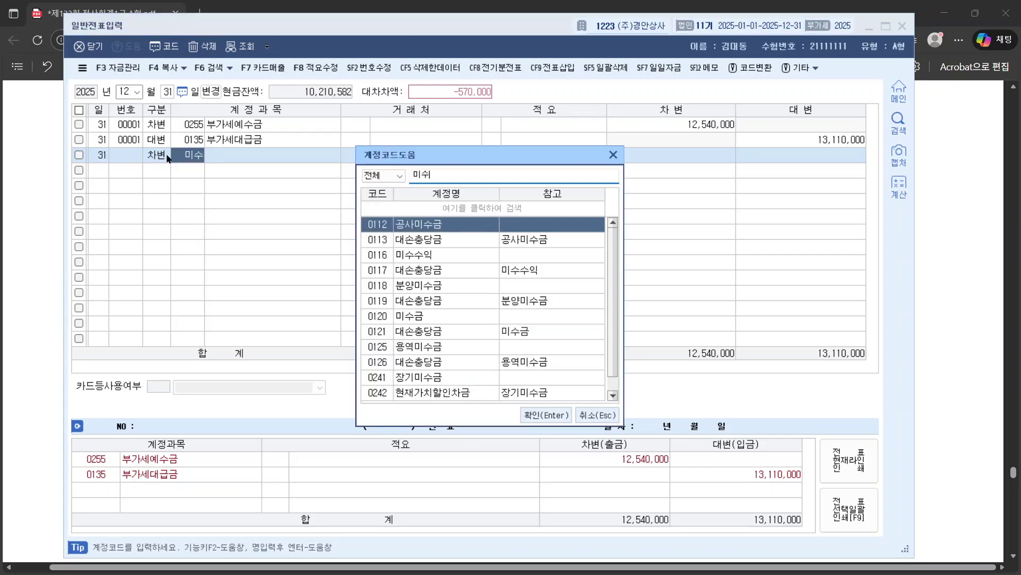
key("alt+Tab")
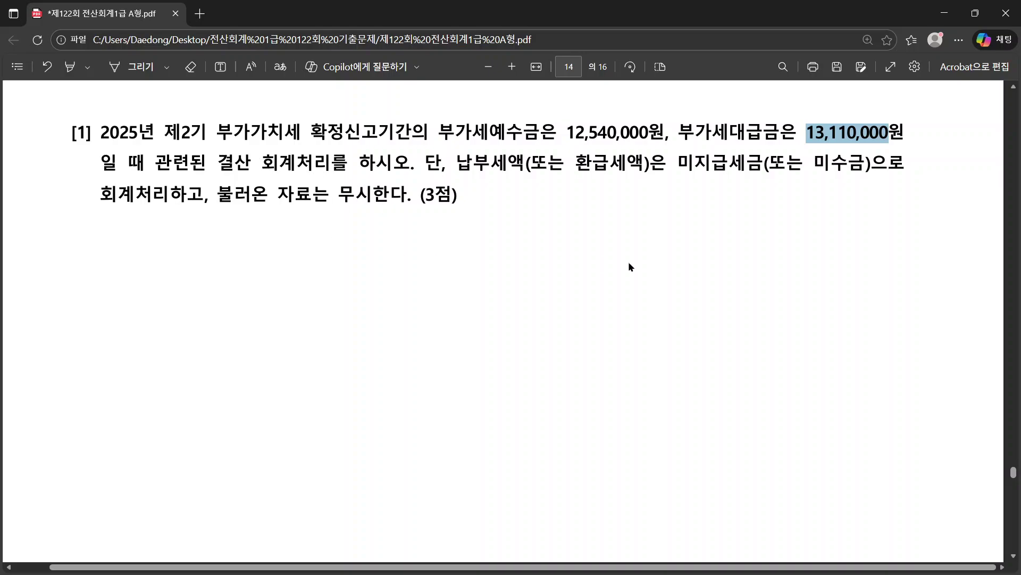
left_click_drag(679, 164, 873, 166)
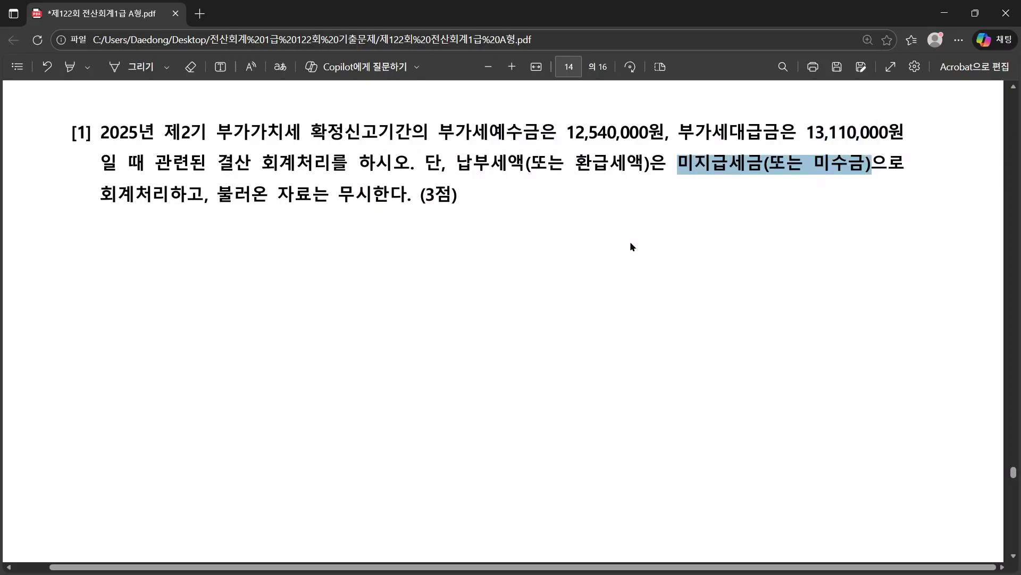
key("alt+Tab")
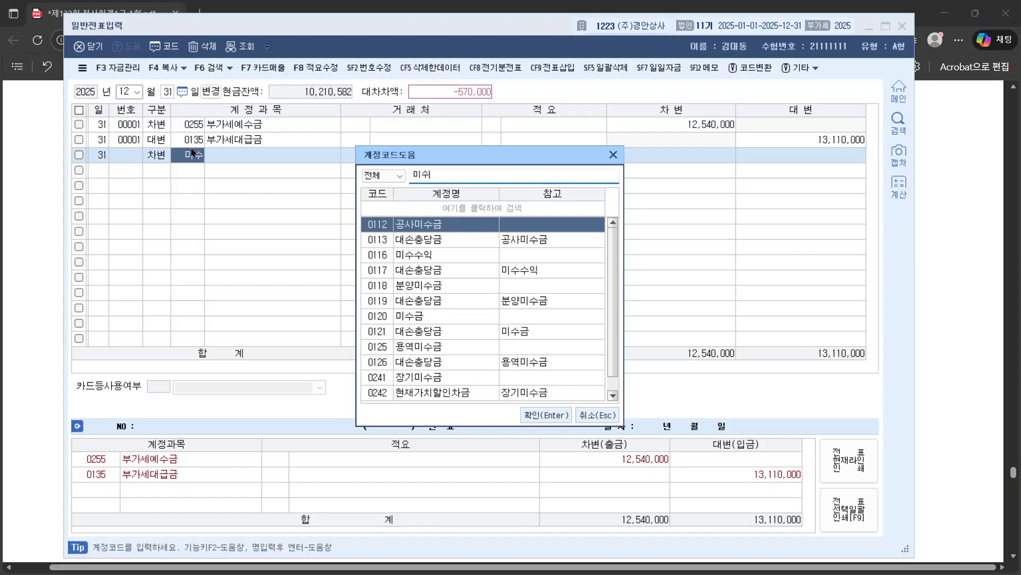
Step: Recheck the question's refund-tax wording and the 미수금 account name
key("alt+Tab")
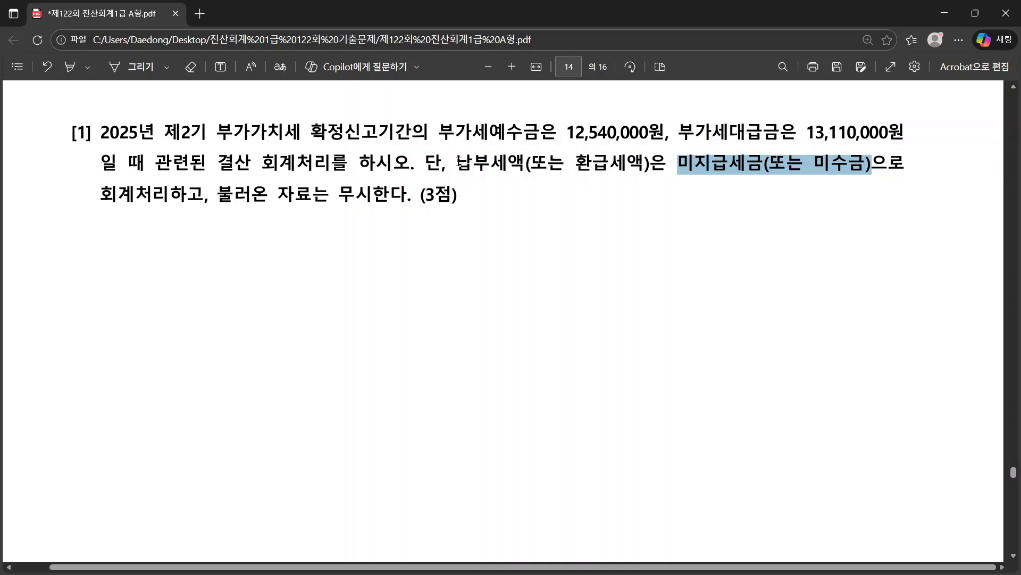
left_click(573, 164)
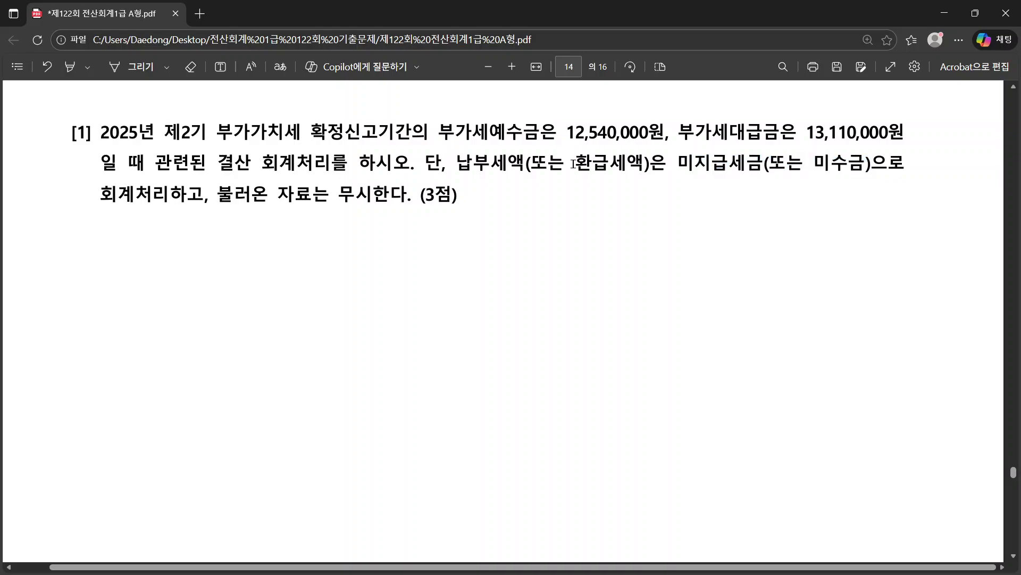
left_click_drag(573, 164, 665, 166)
right_click(683, 171)
left_click(820, 165)
left_click_drag(820, 163, 861, 163)
key("alt+Tab")
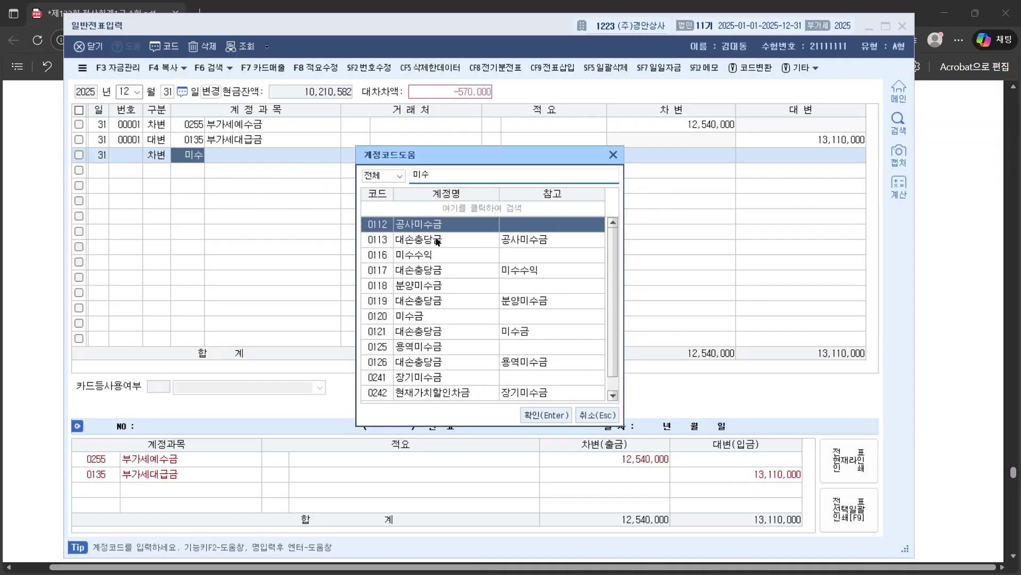
Step: Set row 3's account to 0120 미수금 for the 570,000 debit
type("금")
key("Return")
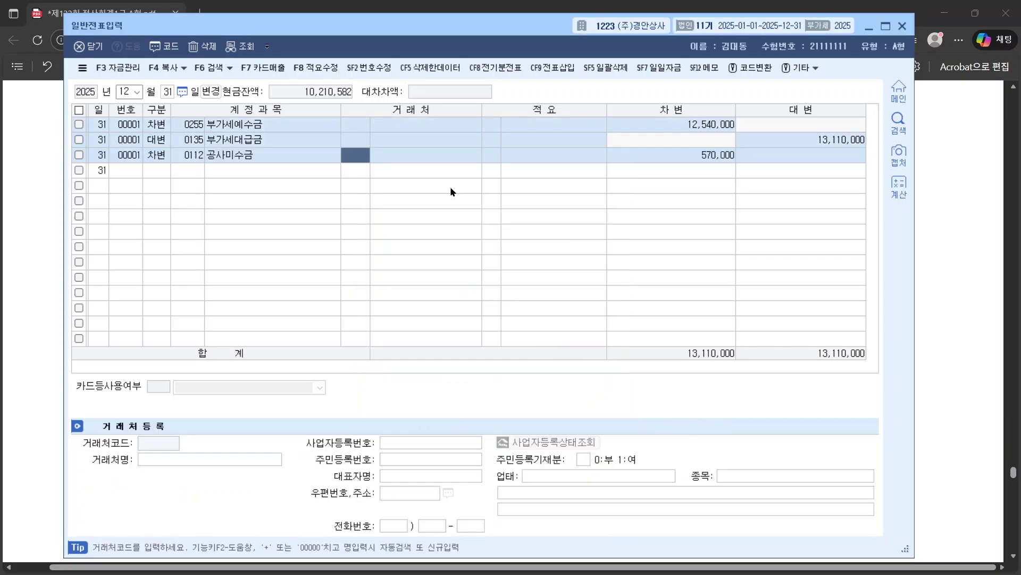
key("Left")
type("101")
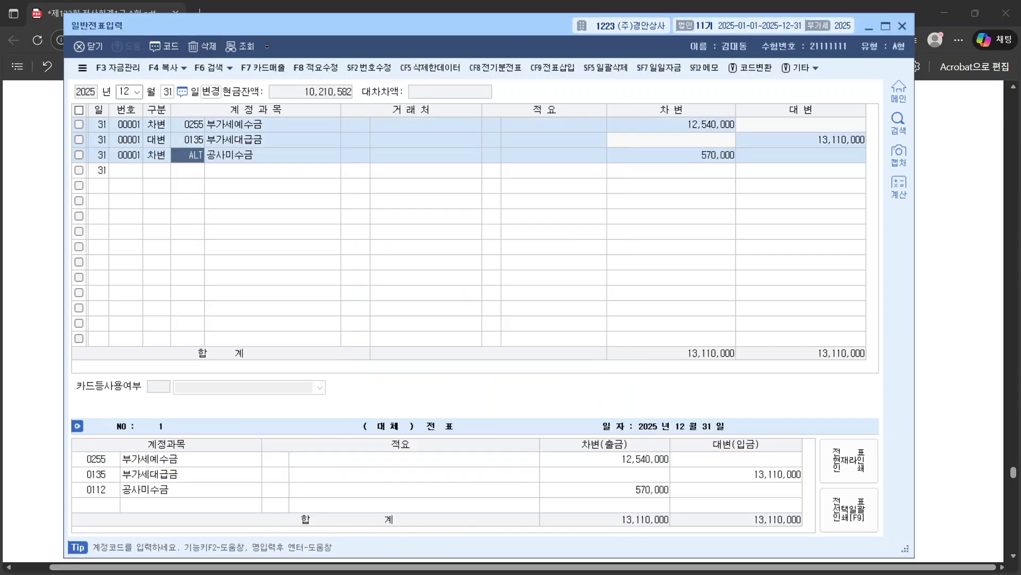
key("Return")
key("Left")
type("미수")
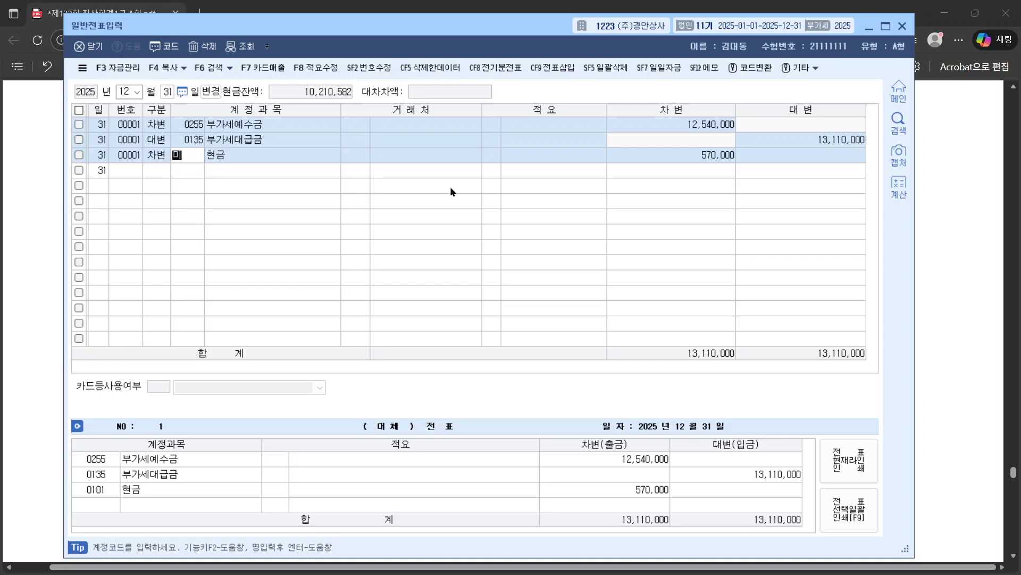
key("Return")
key("Down")
key("Down")
key("Down")
key("Down")
type("ㅣ")
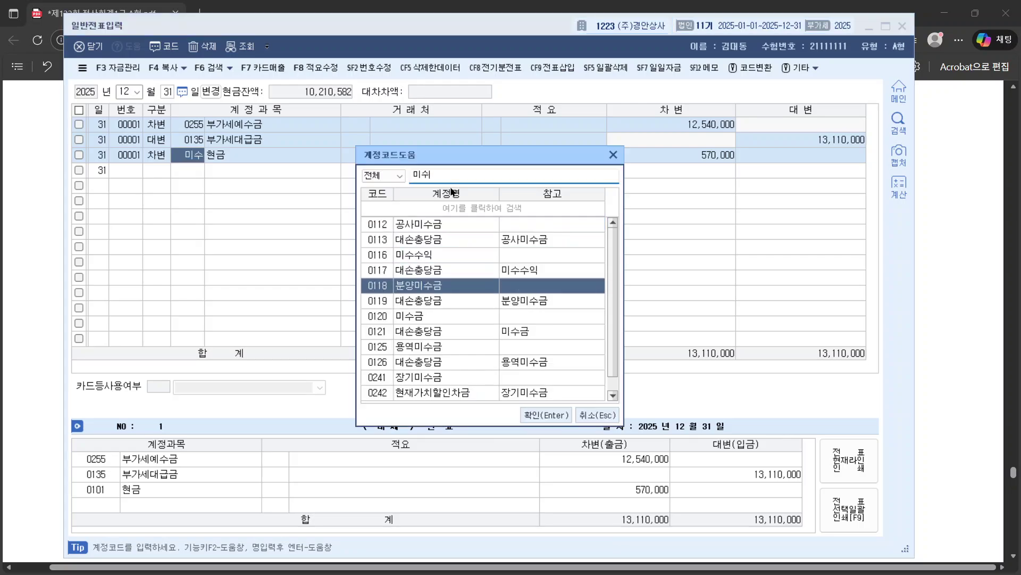
key("Down")
key("Down")
key("Return")
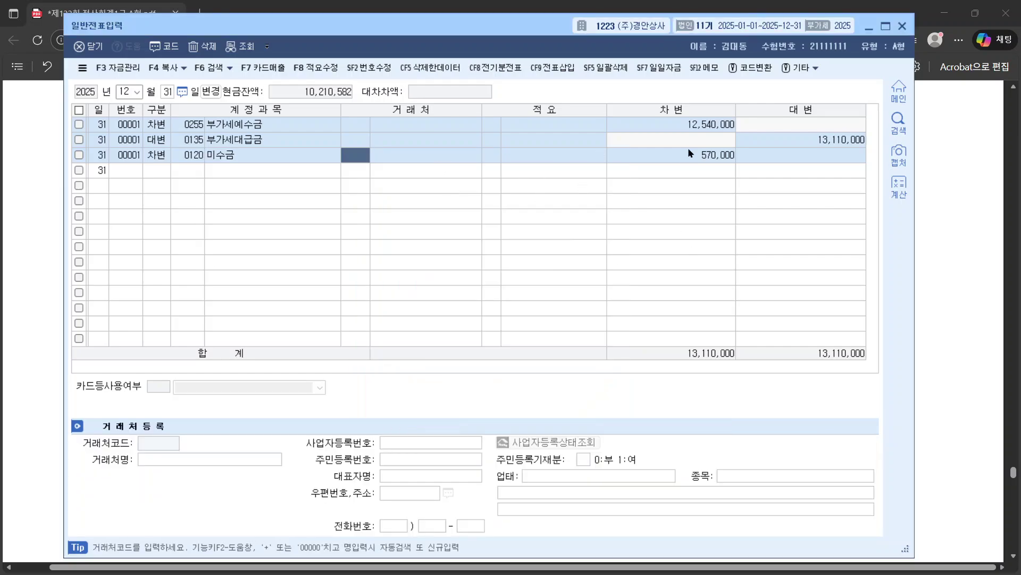
Step: Verify row 2's 13,110,000 credit and row 3's 570,000 debit balance
left_click(760, 141)
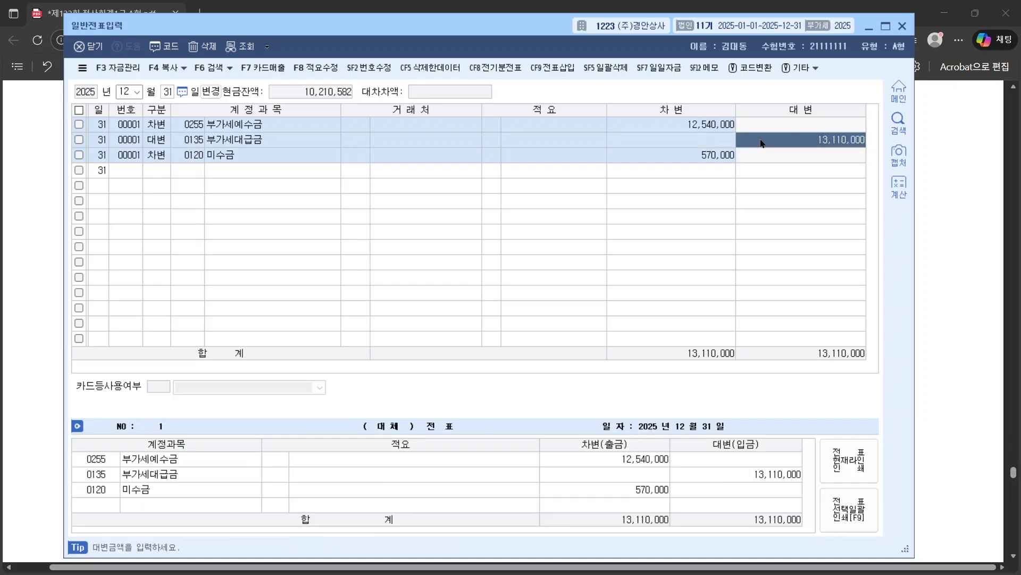
left_click(257, 139)
left_click(771, 139)
left_click(671, 155)
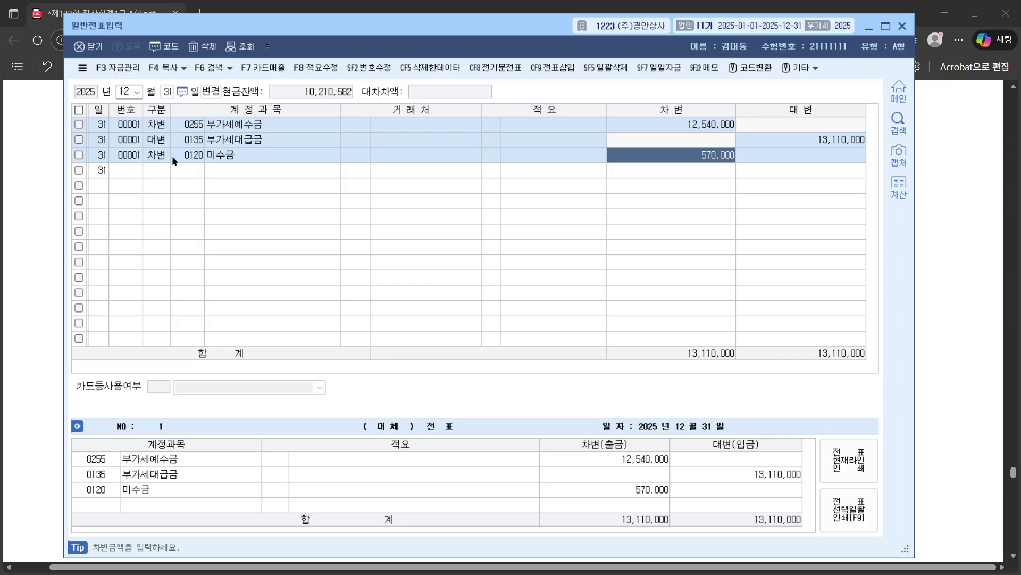
left_click(186, 156)
key("alt+Tab")
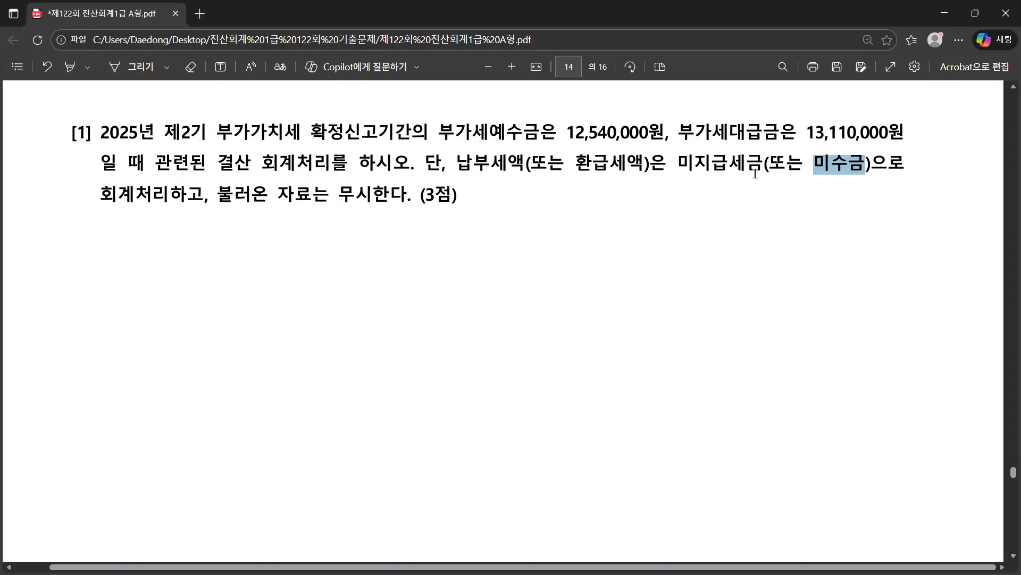
Step: Re-read the previous question's 납부세액, 미지급세금 and 미수금 wording
left_click_drag(764, 165, 674, 164)
left_click(877, 193)
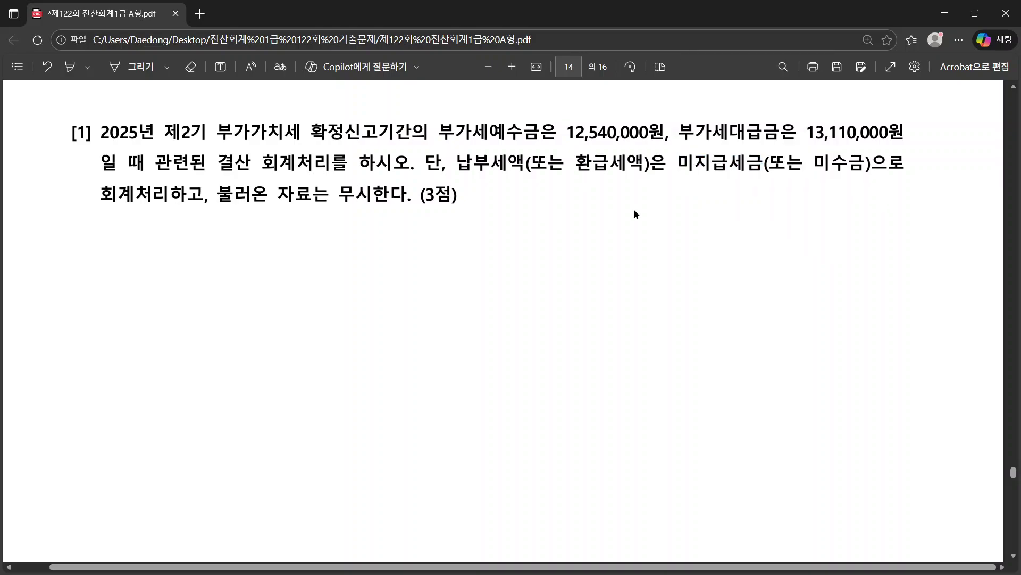
double_click(498, 165)
left_click_drag(694, 166, 743, 172)
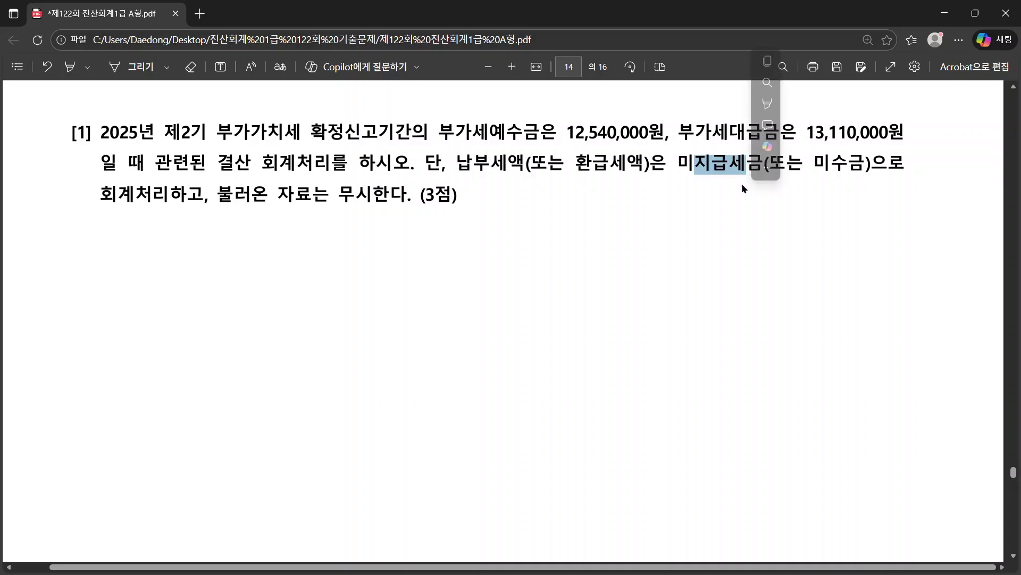
left_click_drag(557, 162, 640, 165)
left_click_drag(815, 164, 842, 162)
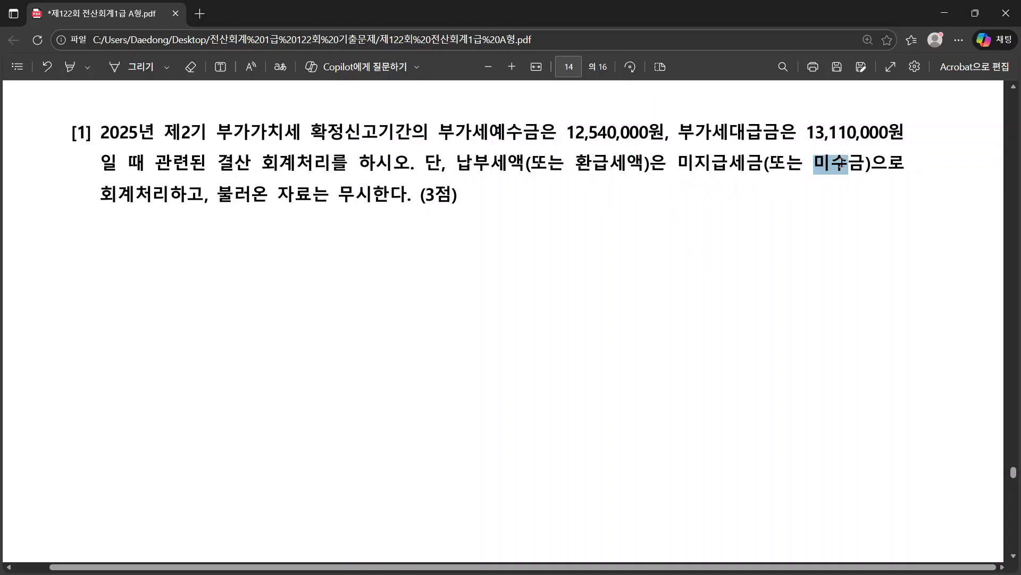
left_click(554, 232)
Step: Scroll to question [2] and read its 10월 deposit of 6,000,000원
scroll(554, 231, "down", 5)
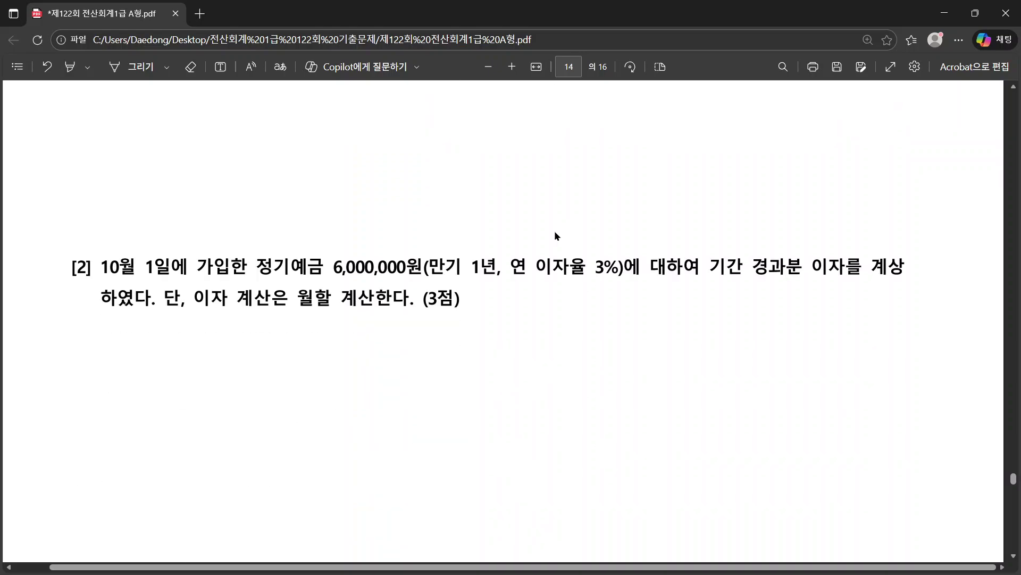
scroll(555, 232, "down", 5)
scroll(555, 233, "up", 4)
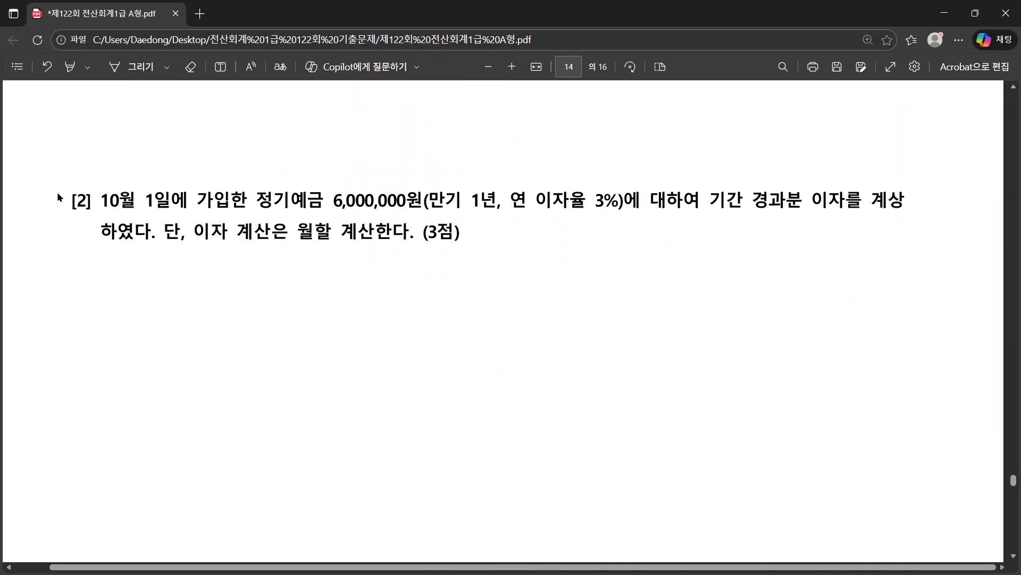
left_click_drag(95, 196, 460, 232)
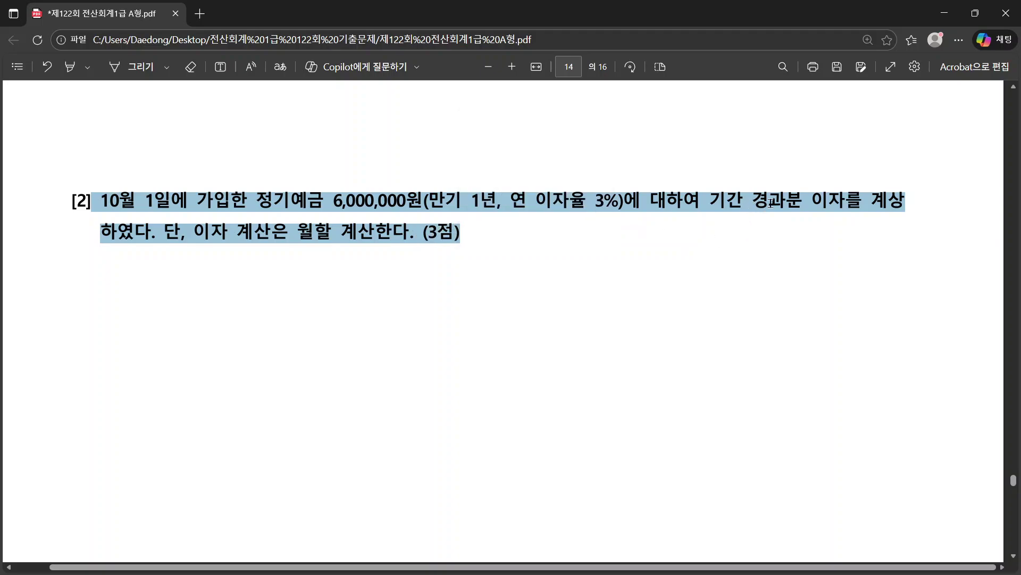
left_click(296, 204)
double_click(104, 206)
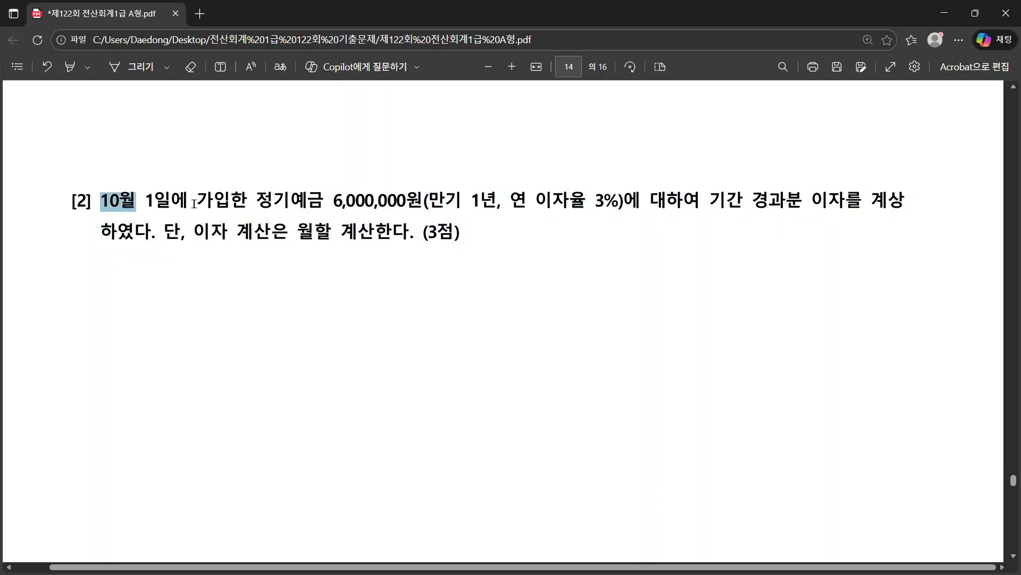
left_click_drag(194, 204, 423, 204)
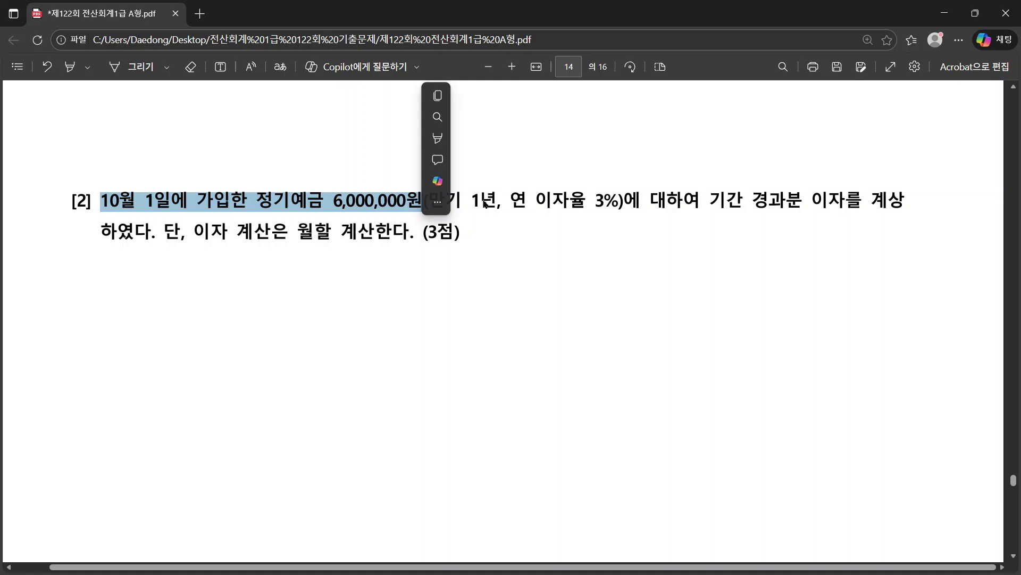
left_click(677, 233)
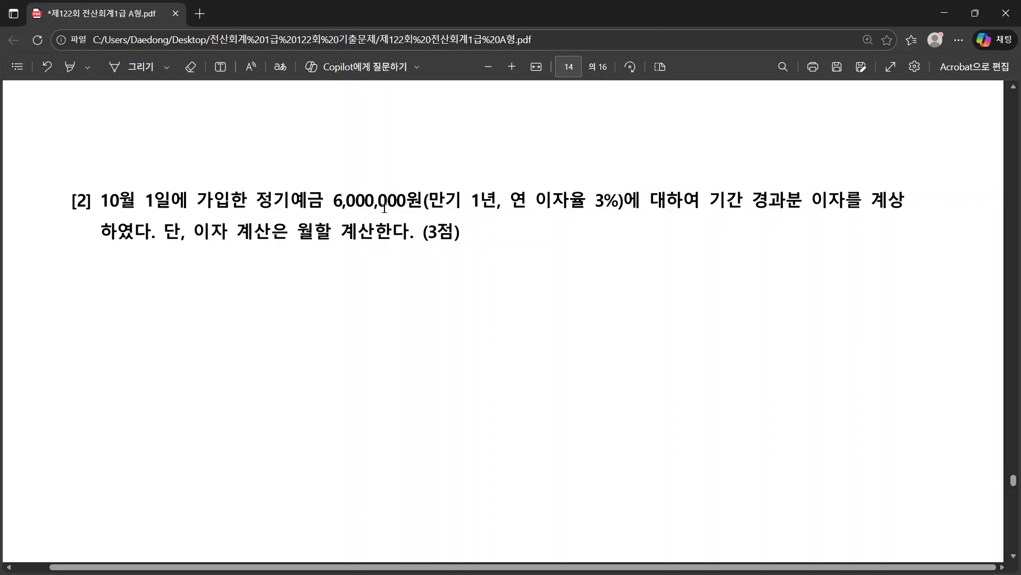
Step: Note the 3% interest rate, 10월 1일 deposit date and one-year term
double_click(602, 200)
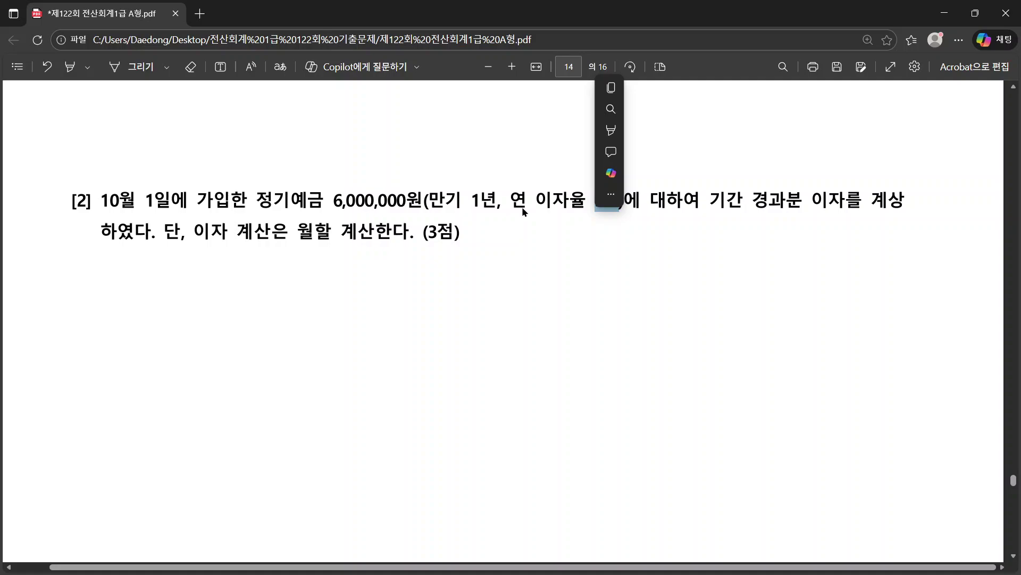
left_click(359, 195)
double_click(609, 201)
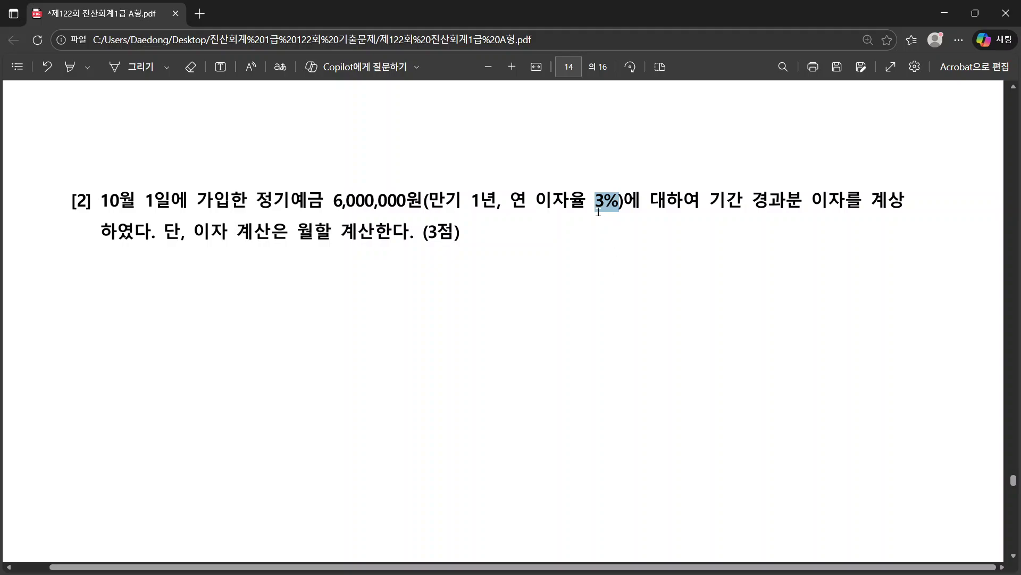
double_click(112, 200)
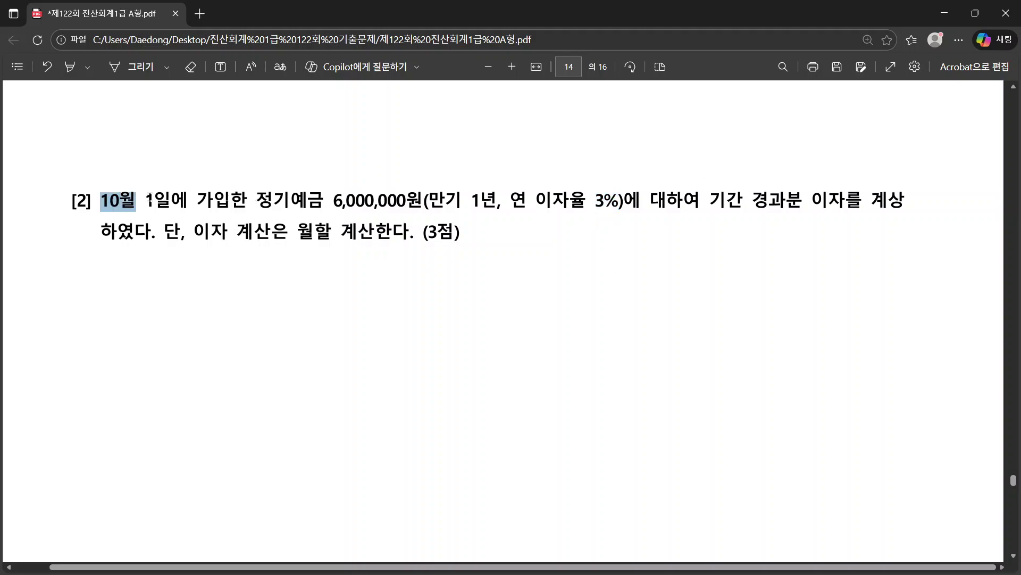
left_click_drag(150, 200, 152, 201)
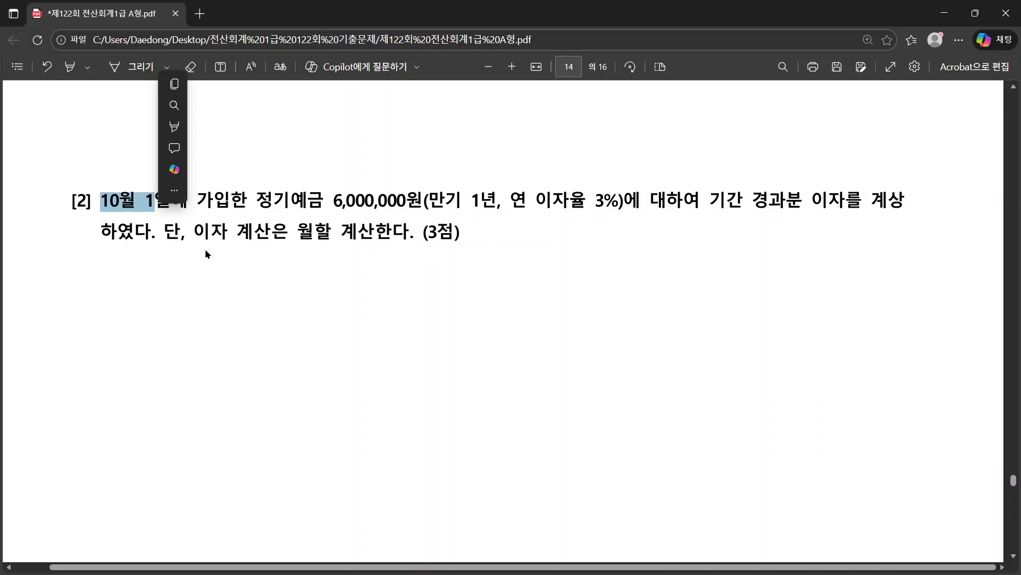
left_click(328, 237)
left_click_drag(257, 201, 497, 201)
left_click_drag(105, 201, 155, 211)
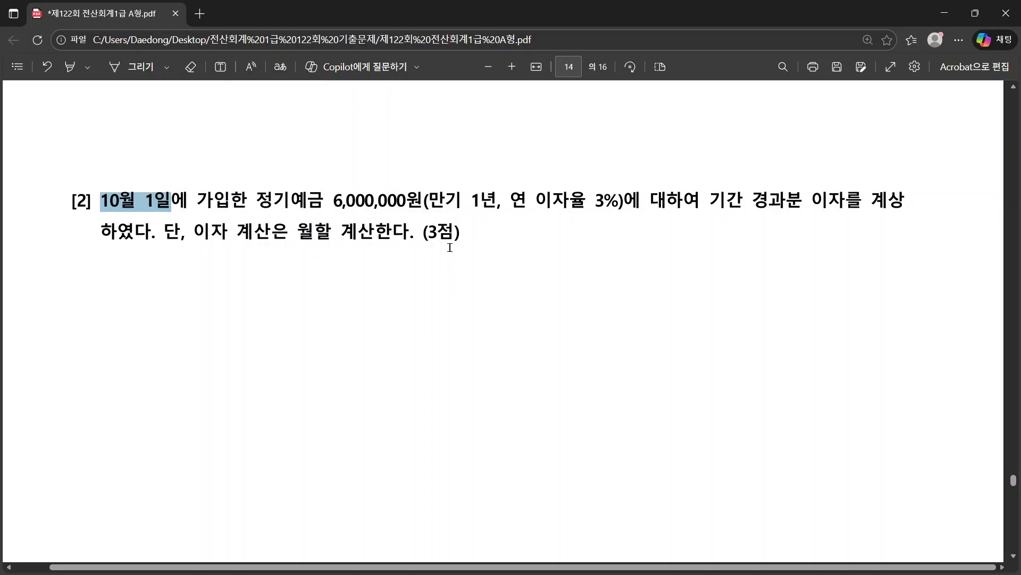
left_click(426, 234)
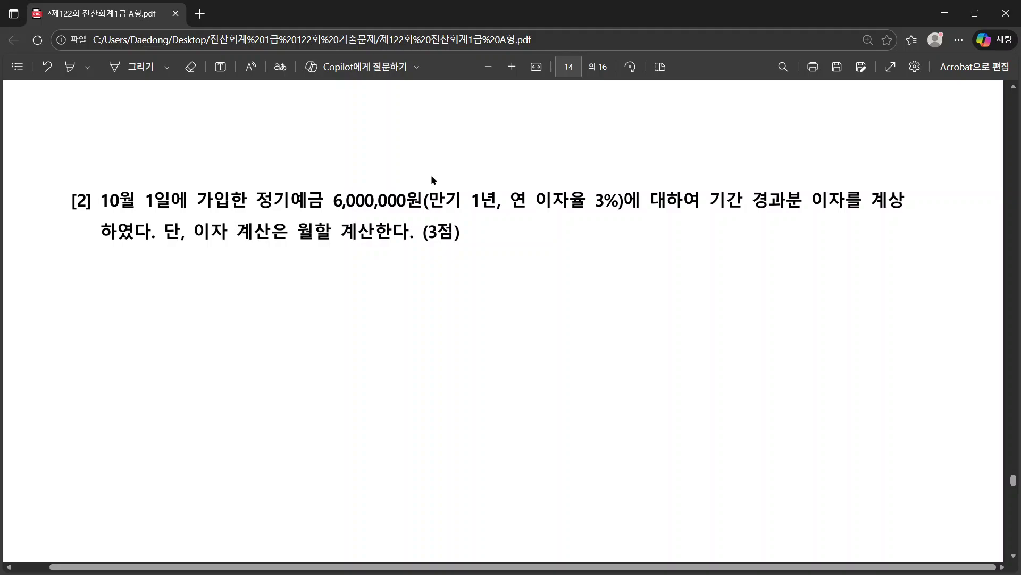
key("alt+Tab")
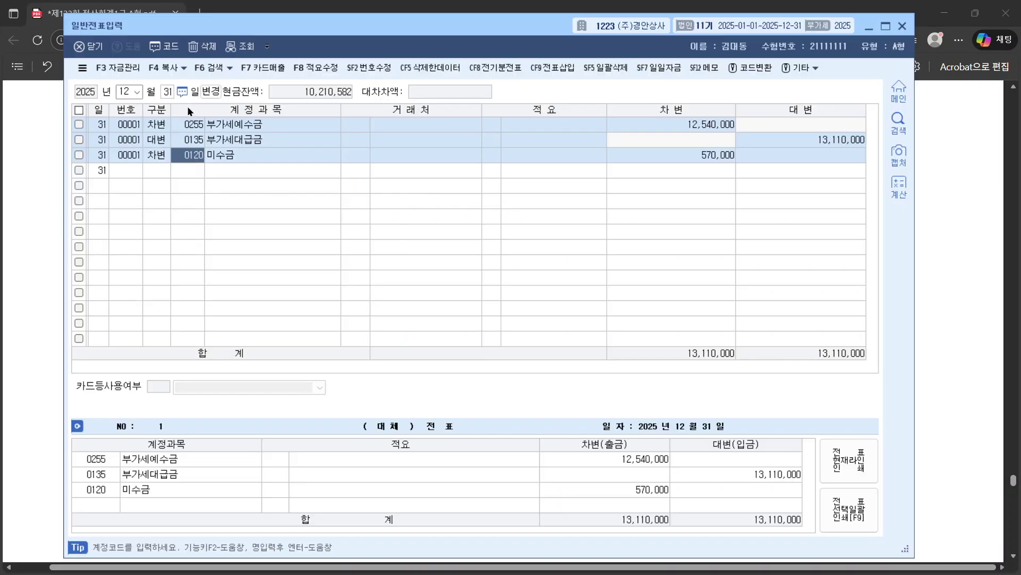
Step: Add a fourth debit line with account 0116 미수수익, leaving the amount empty
left_click(163, 175)
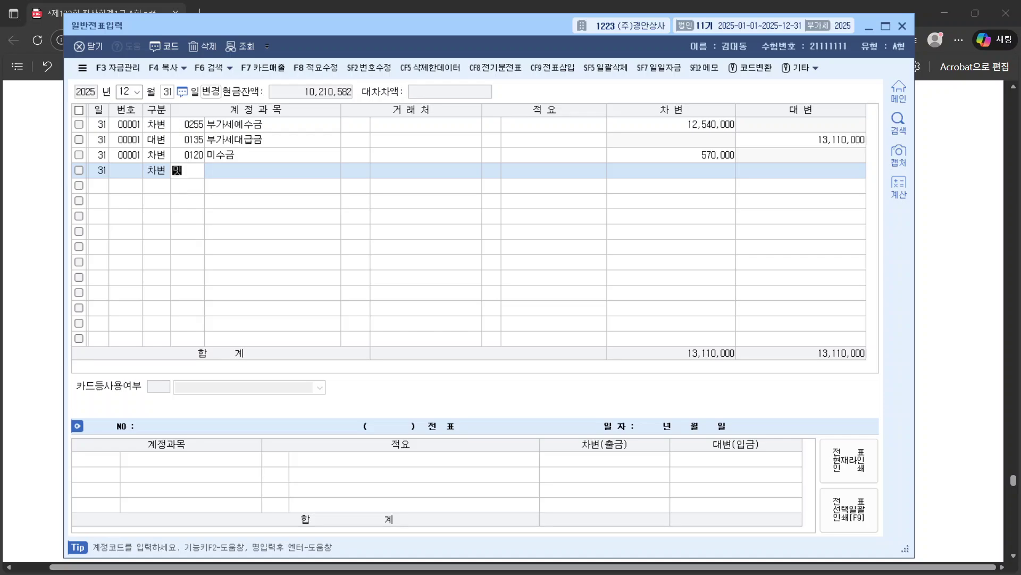
type("미숙")
type("수익")
key("Return")
key("Return")
key("Return")
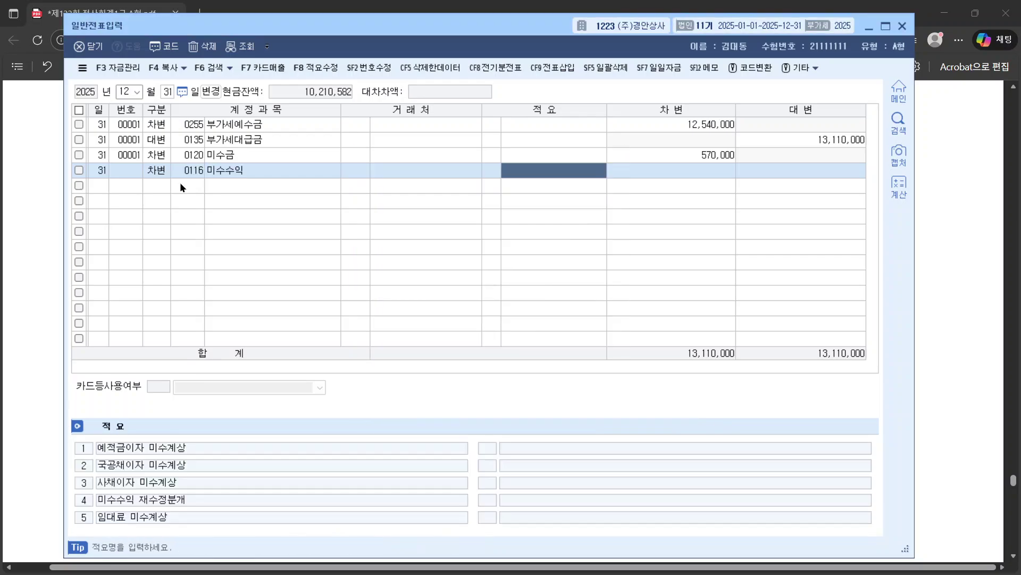
key("Return")
right_click(680, 171)
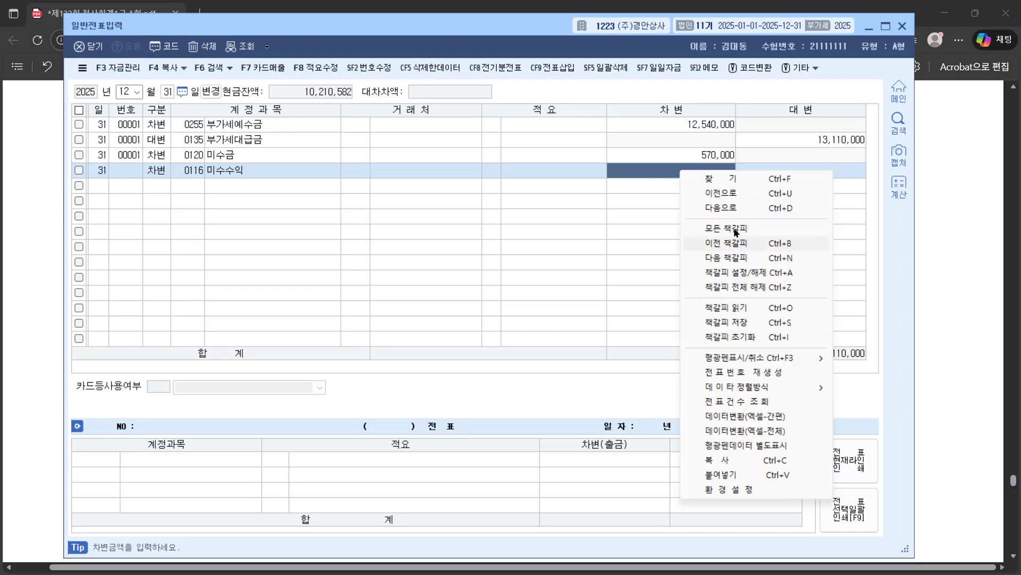
Step: In the 계산 calculator, enter 6,000,000 and set two decimal places
left_click(905, 187)
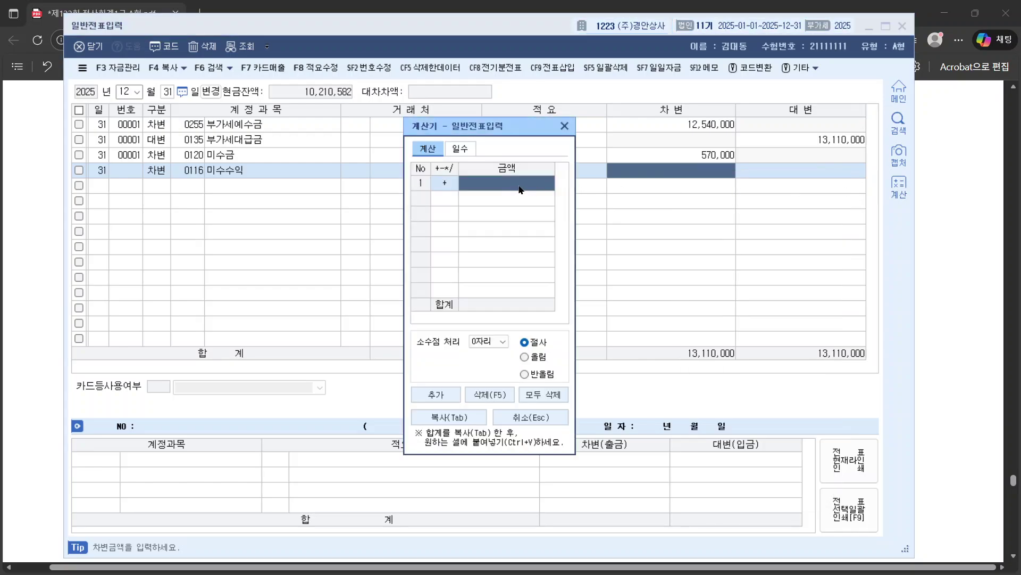
type("6000000")
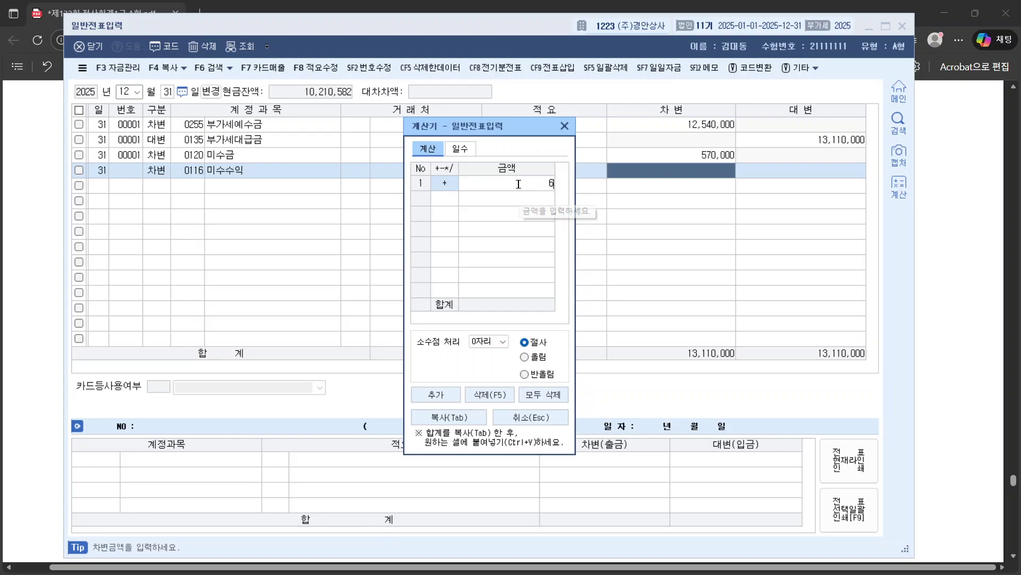
key("Return")
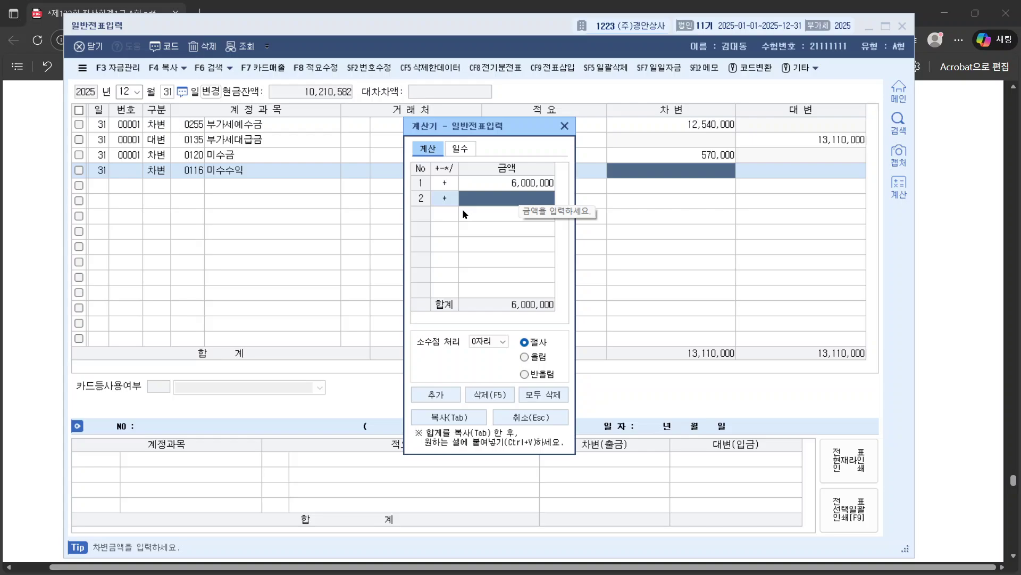
left_click(446, 200)
type("*")
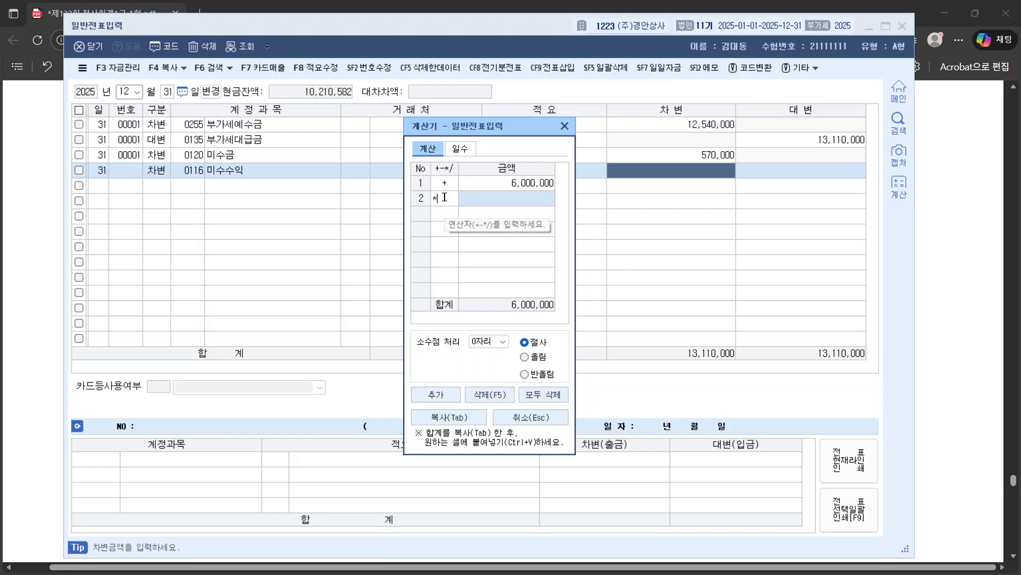
left_click(494, 341)
scroll(484, 368, "up", 2)
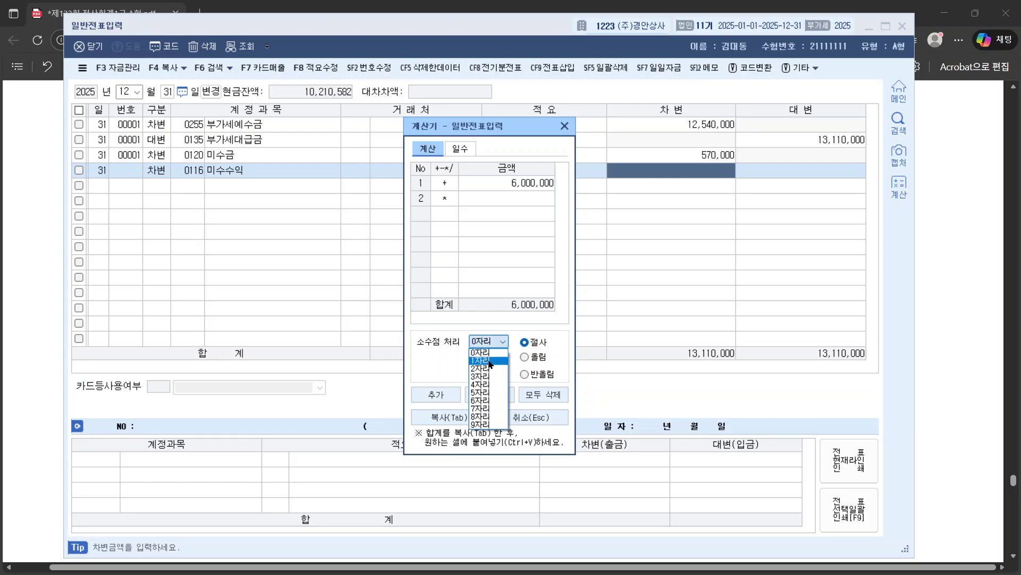
left_click(483, 353)
left_click(535, 193)
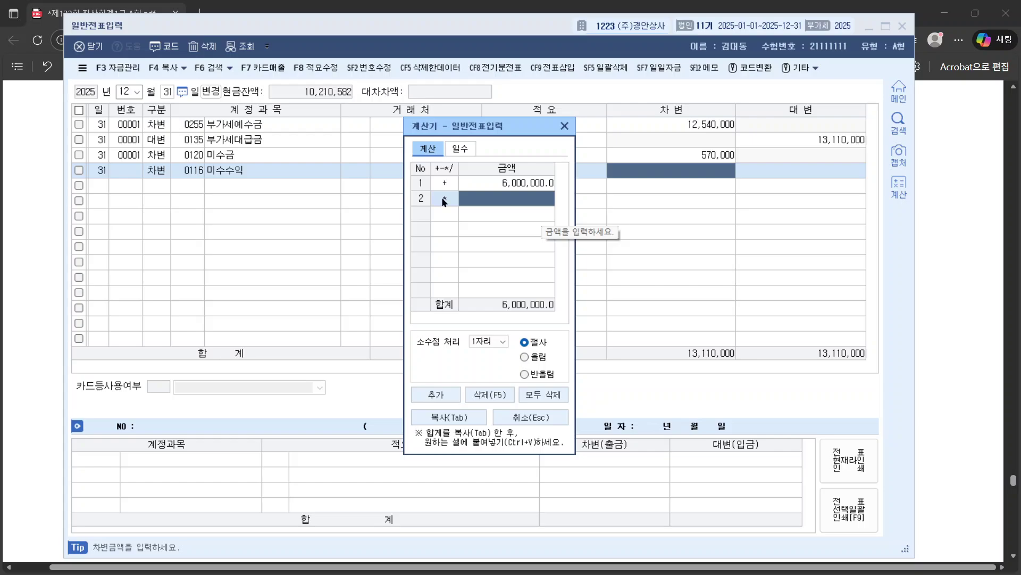
left_click(490, 341)
left_click(497, 368)
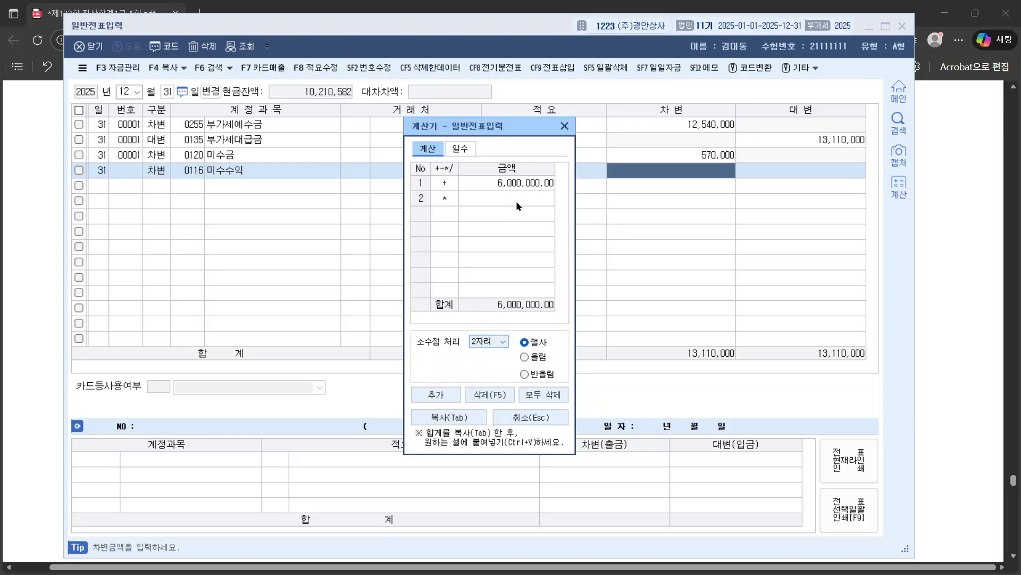
left_click(523, 192)
Step: Compute 6,000,000 × 0.03 ÷ 12 × 3 = 45,000 and copy the total
type(".")
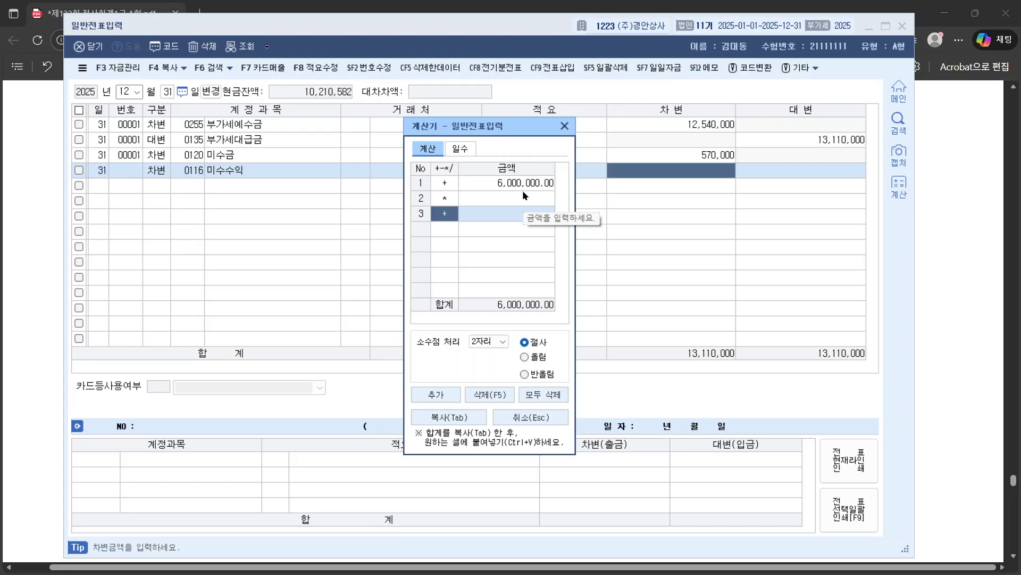
left_click(527, 197)
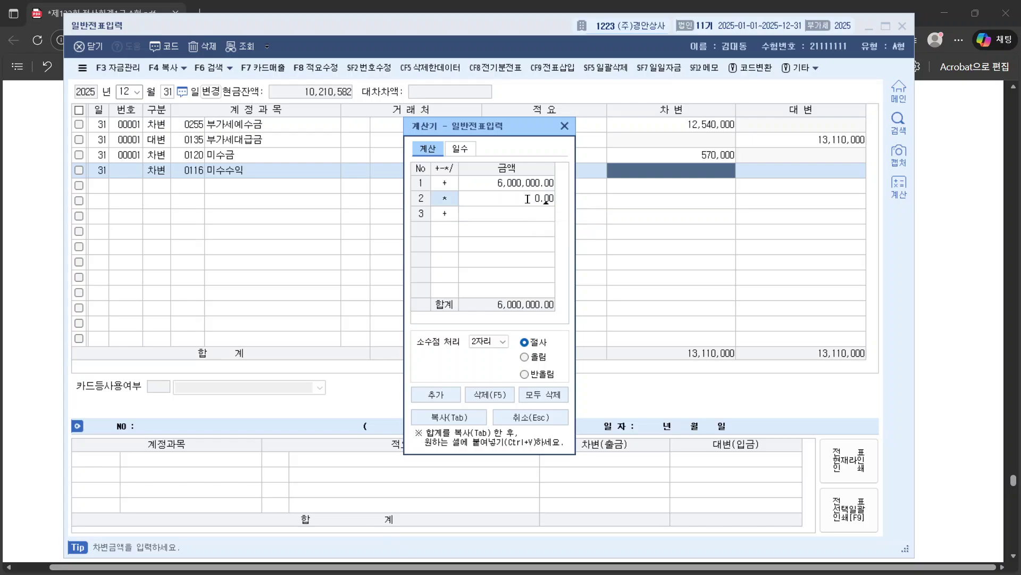
type("0.03")
key("Return")
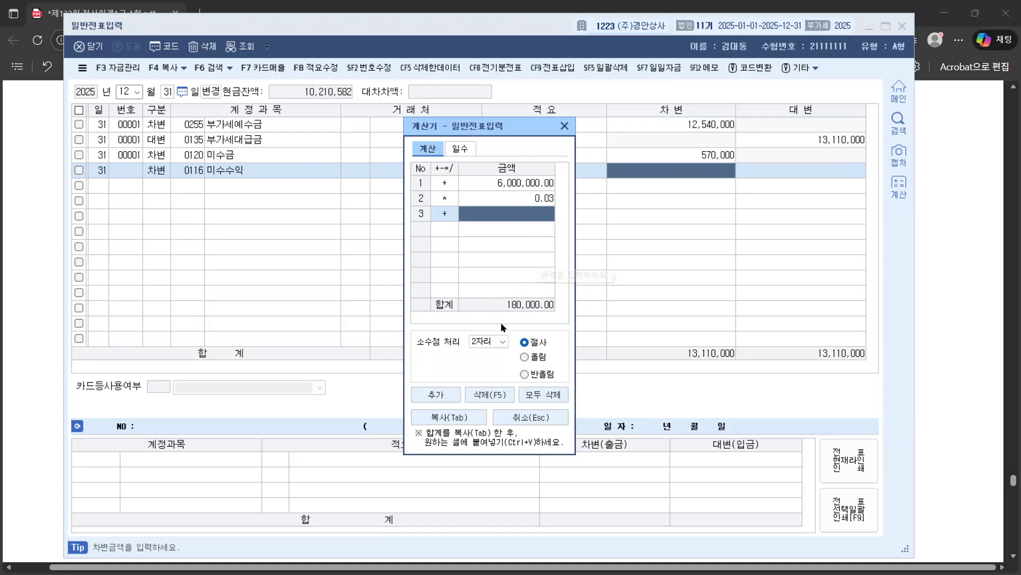
left_click(450, 215)
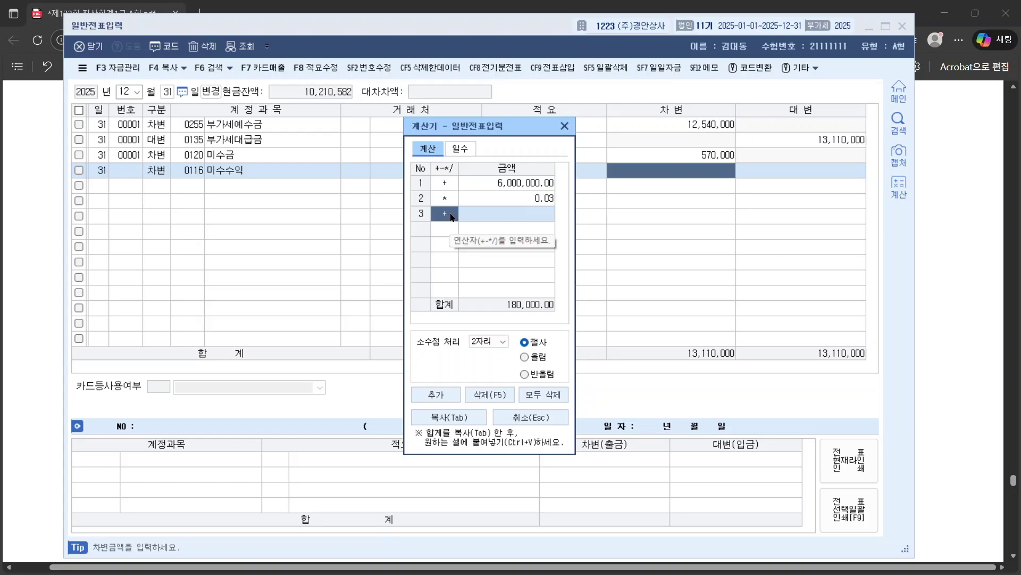
type("*")
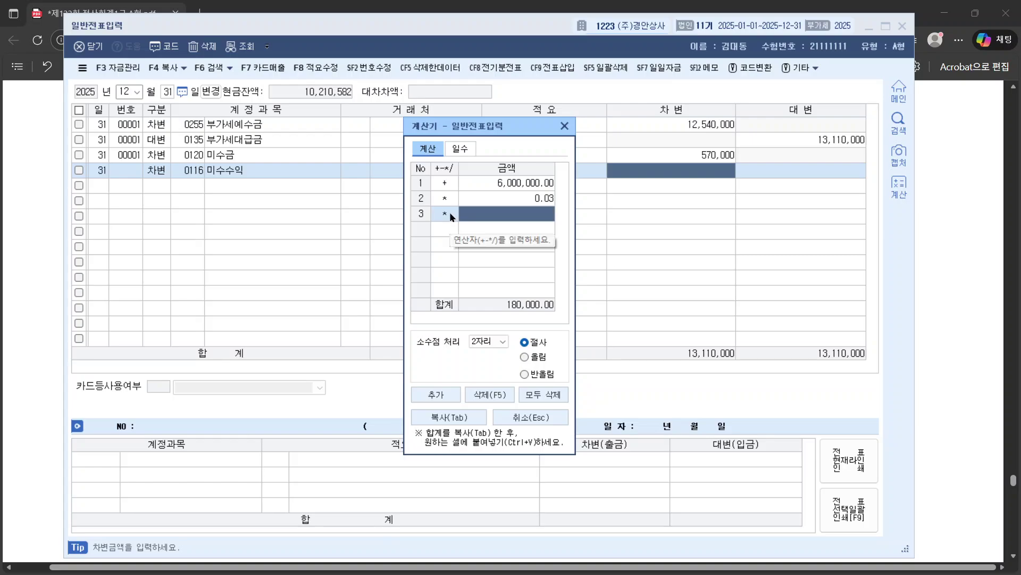
left_click(450, 216)
type("/")
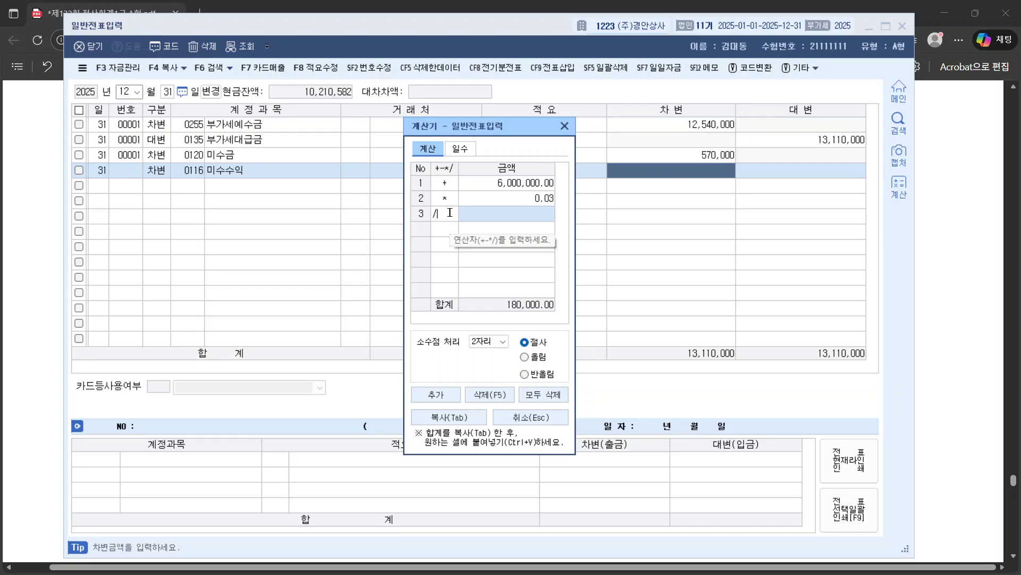
type("12")
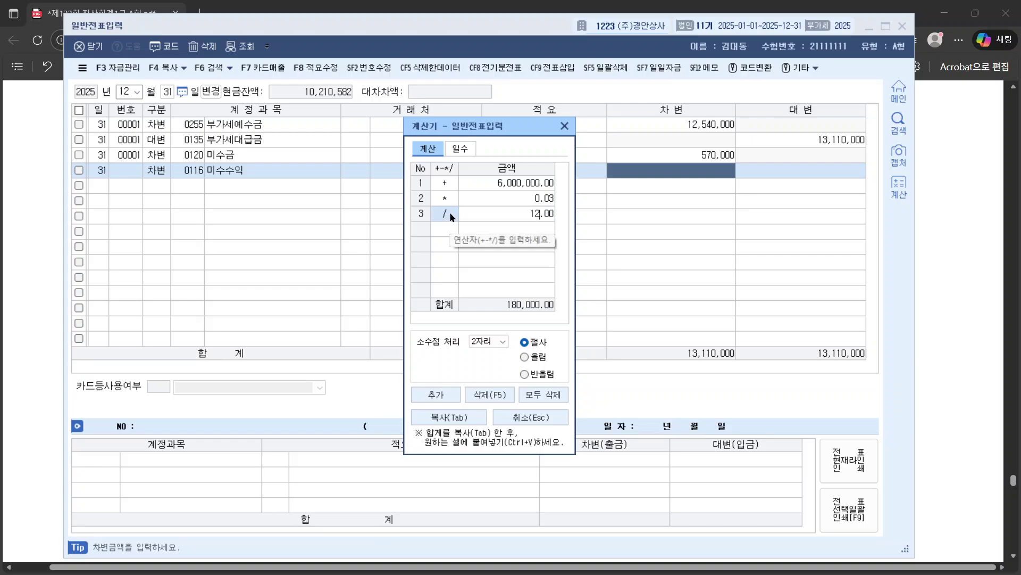
key("Return")
left_click(446, 232)
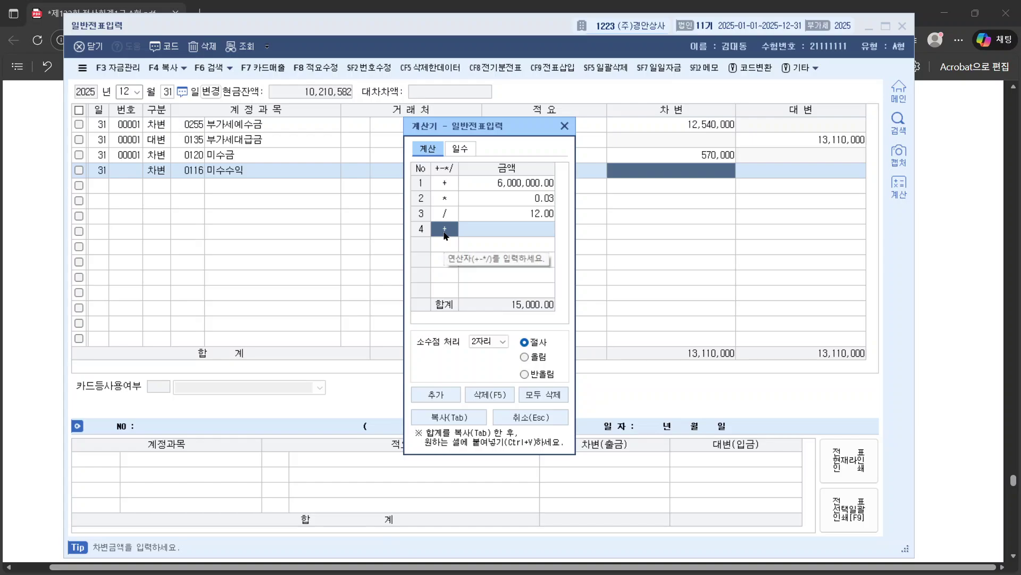
type("*3")
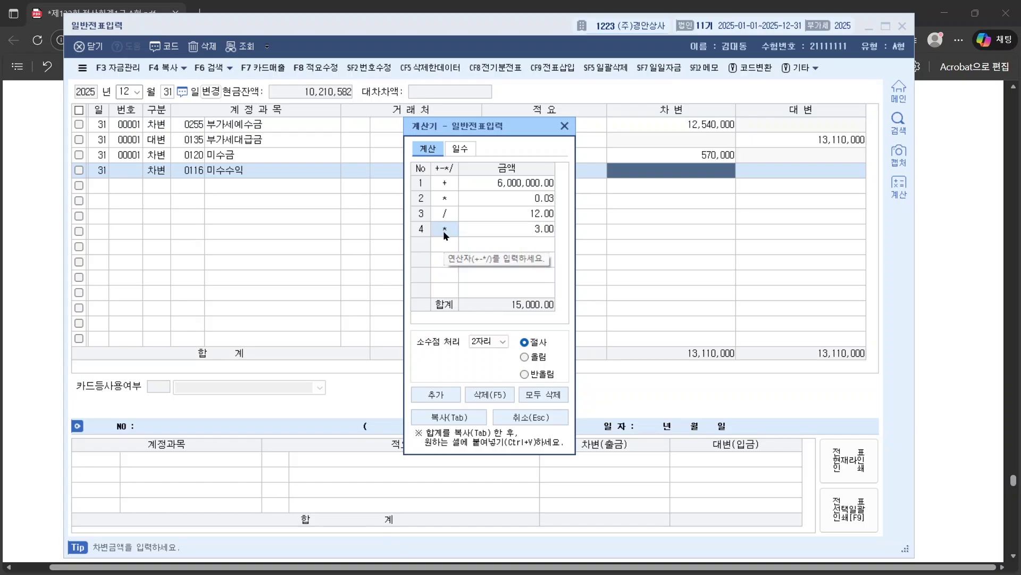
key("Return")
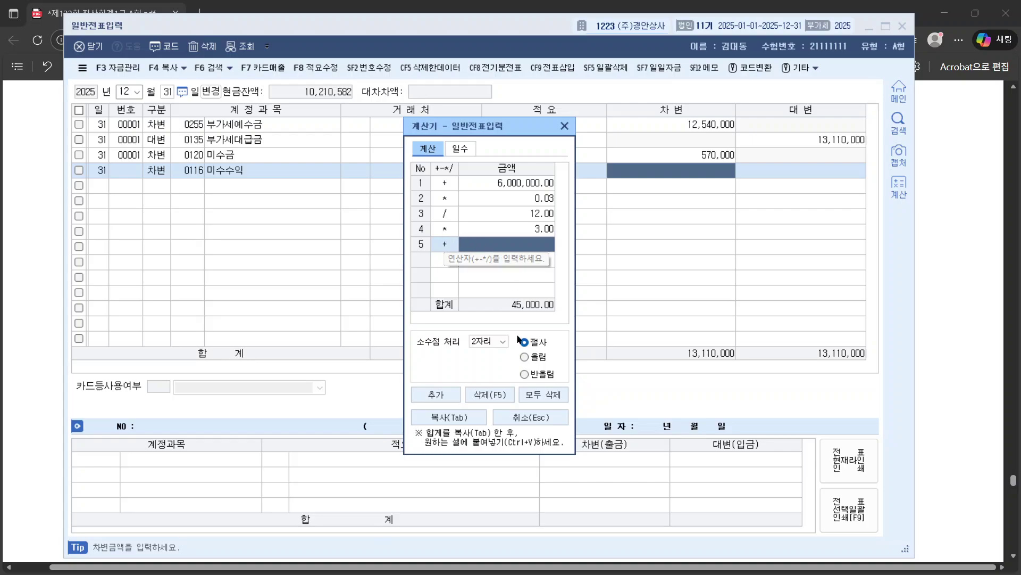
left_click(464, 421)
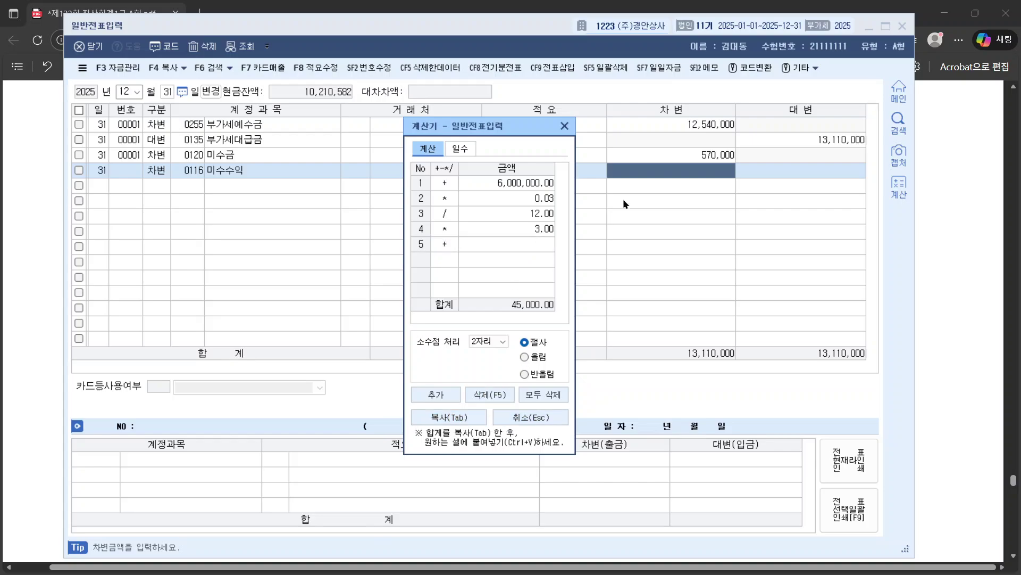
Step: Enter 45,000 as the 미수수익 debit and add a credit line searching 이자수익
left_click(564, 126)
type("45,000")
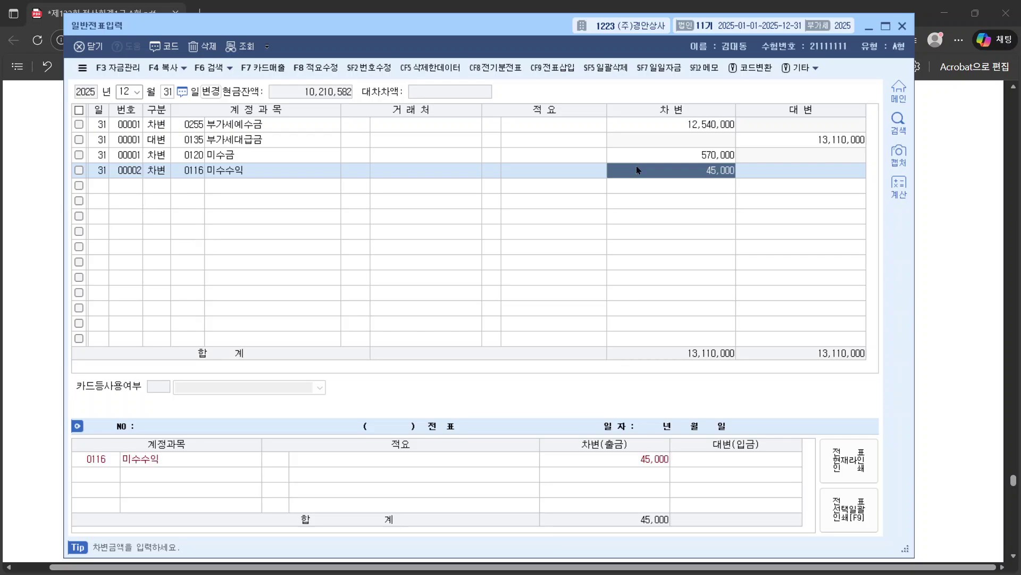
key("Return")
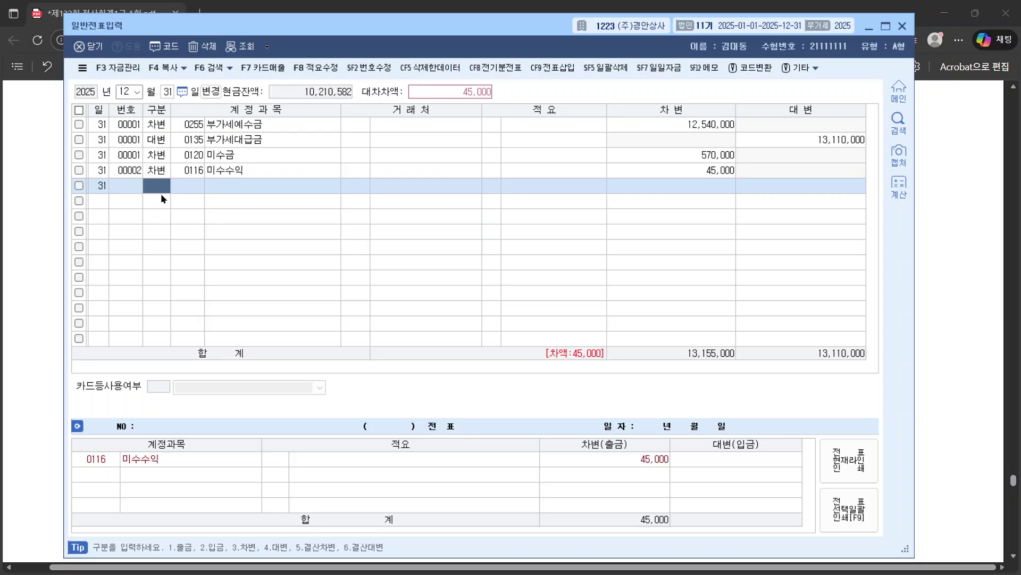
key("4")
key("Return")
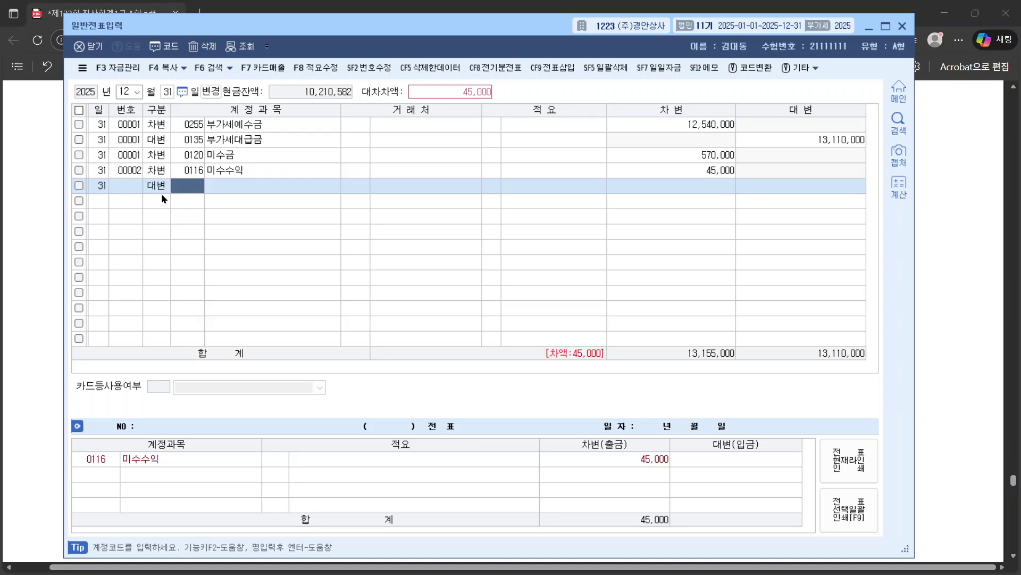
type("이자수")
key("Return")
key("Return")
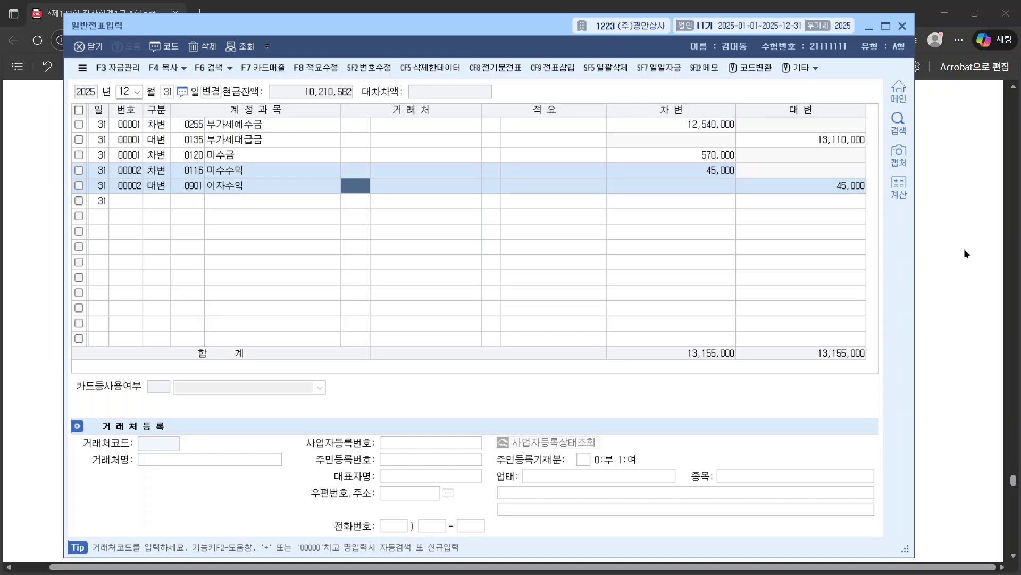
Step: Scroll the exam PDF to question [3] and read its text
left_click(989, 219)
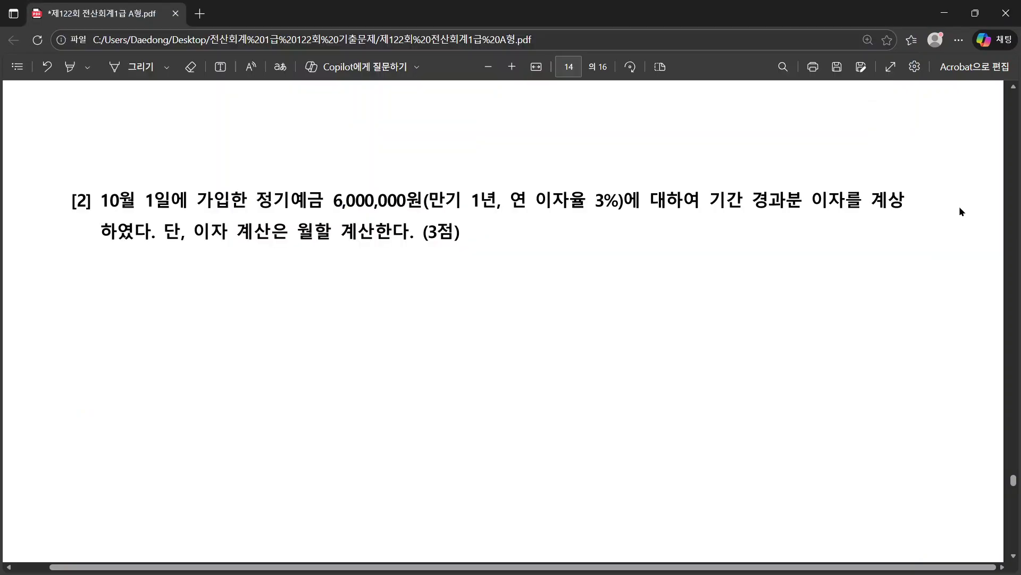
scroll(906, 207, "down", 1)
scroll(906, 206, "down", 5)
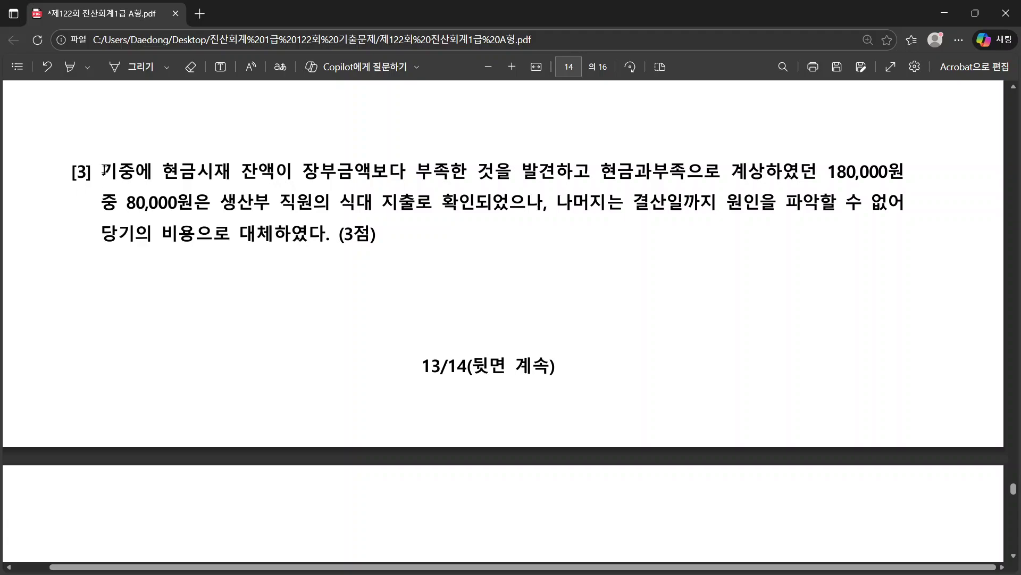
left_click_drag(104, 169, 575, 212)
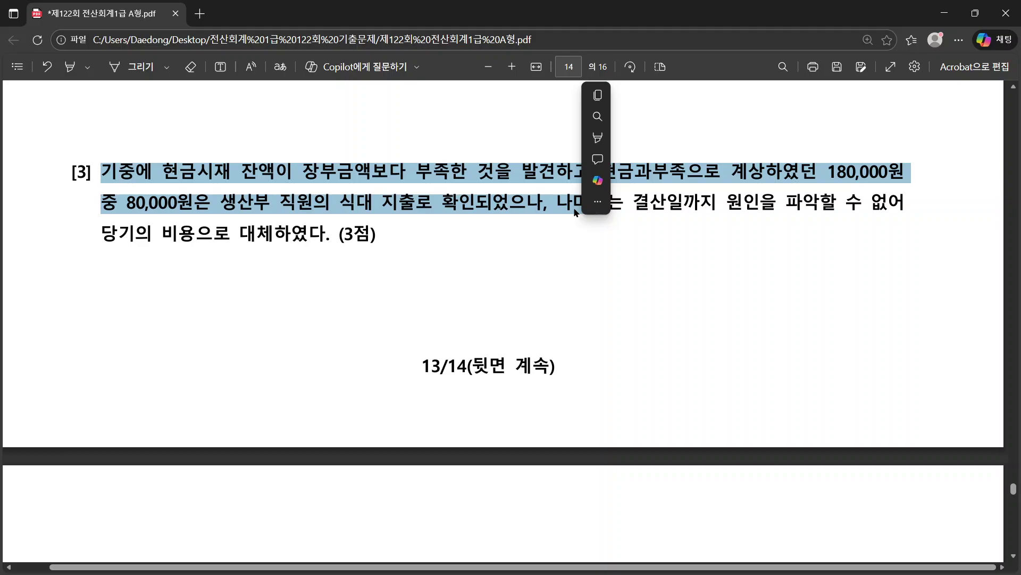
left_click(575, 212)
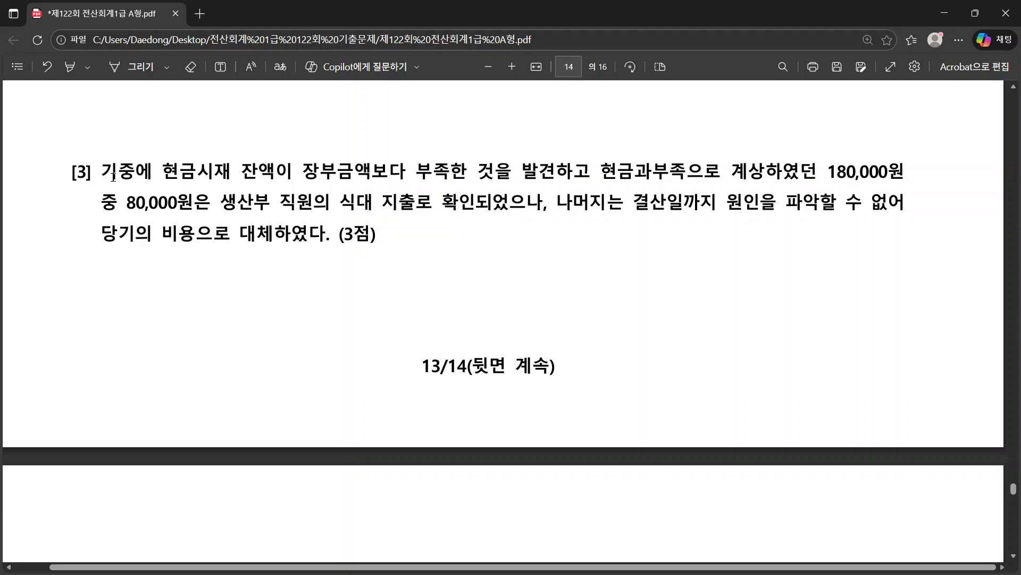
left_click_drag(113, 177, 462, 176)
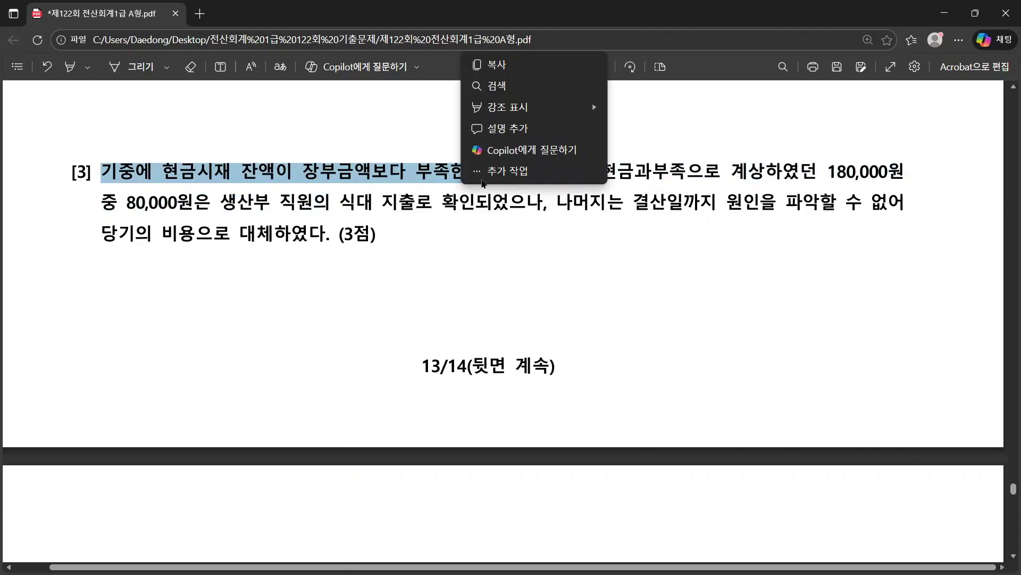
left_click(433, 204)
left_click(434, 181)
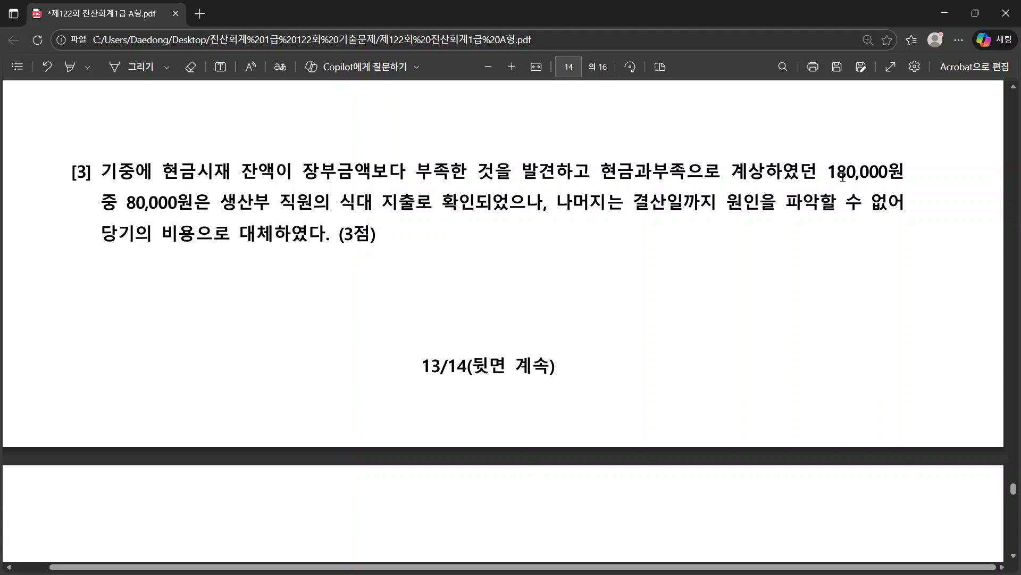
Step: Note the 180,000 cash shortage and the 80,000 production staff meal portion
left_click_drag(832, 170, 887, 171)
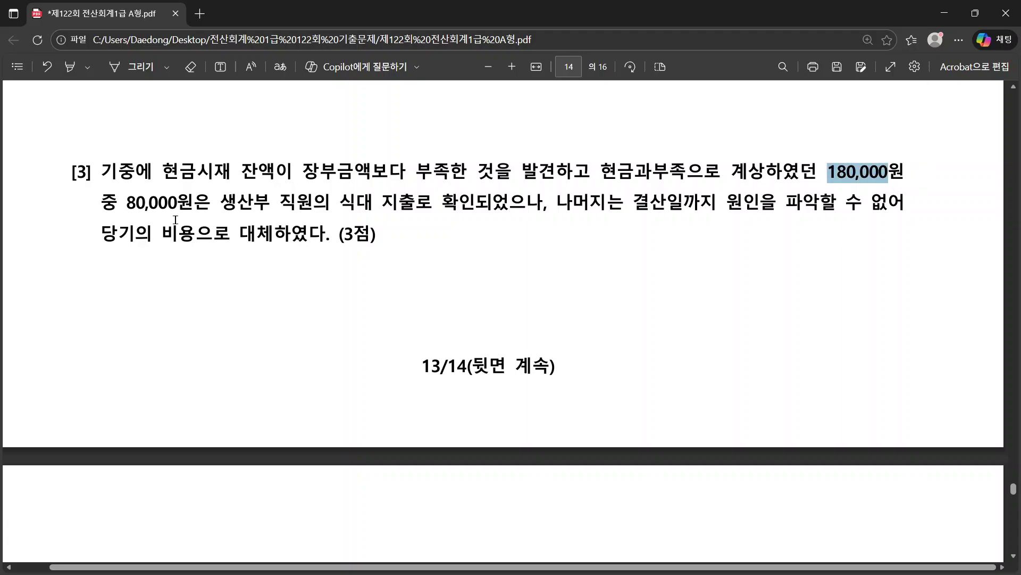
left_click_drag(103, 202, 256, 207)
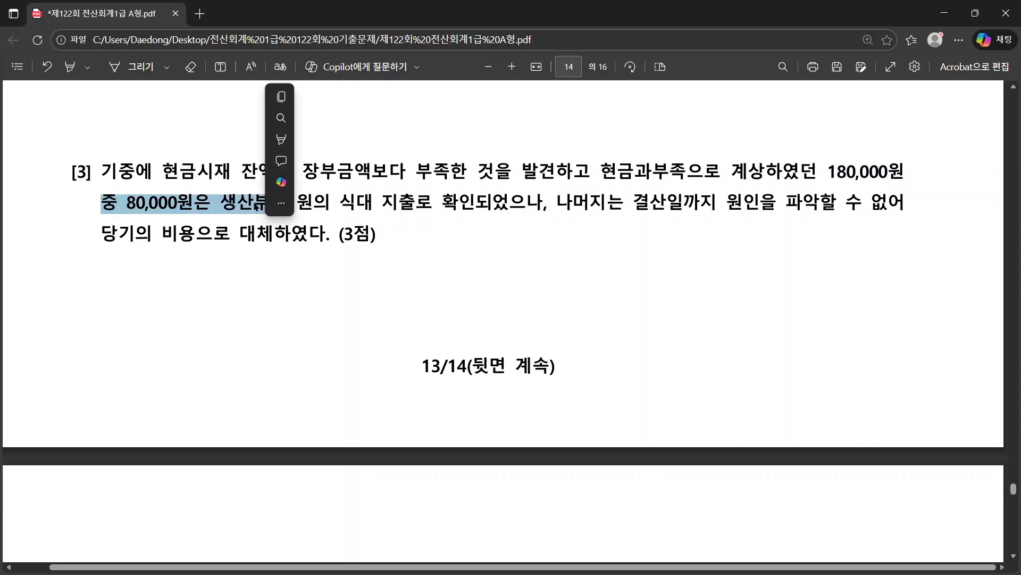
left_click(282, 203)
left_click(584, 220)
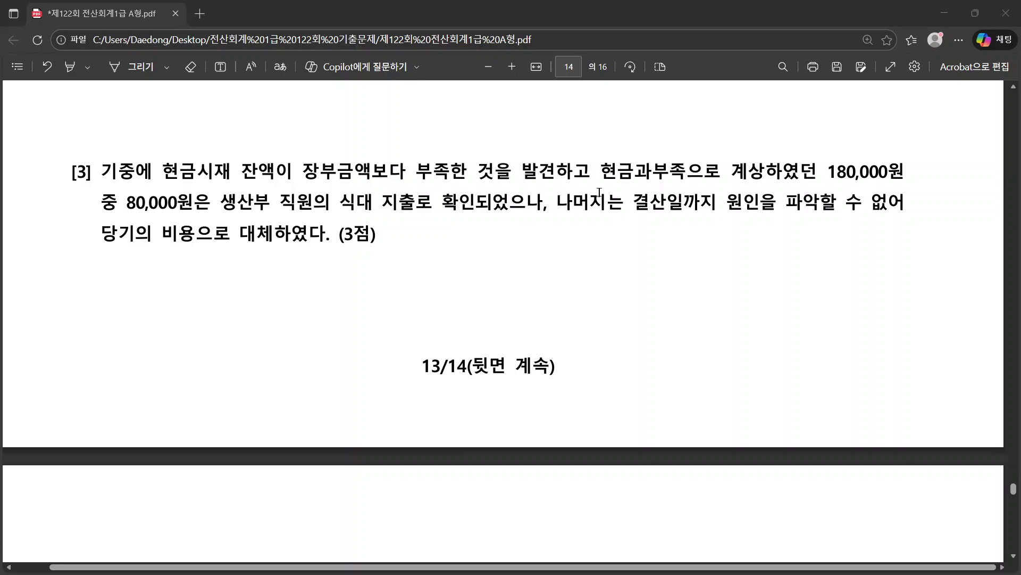
key("alt+Tab")
Step: On 12/31, add a debit line for 0511 복리후생비 of 80,000
left_click(149, 200)
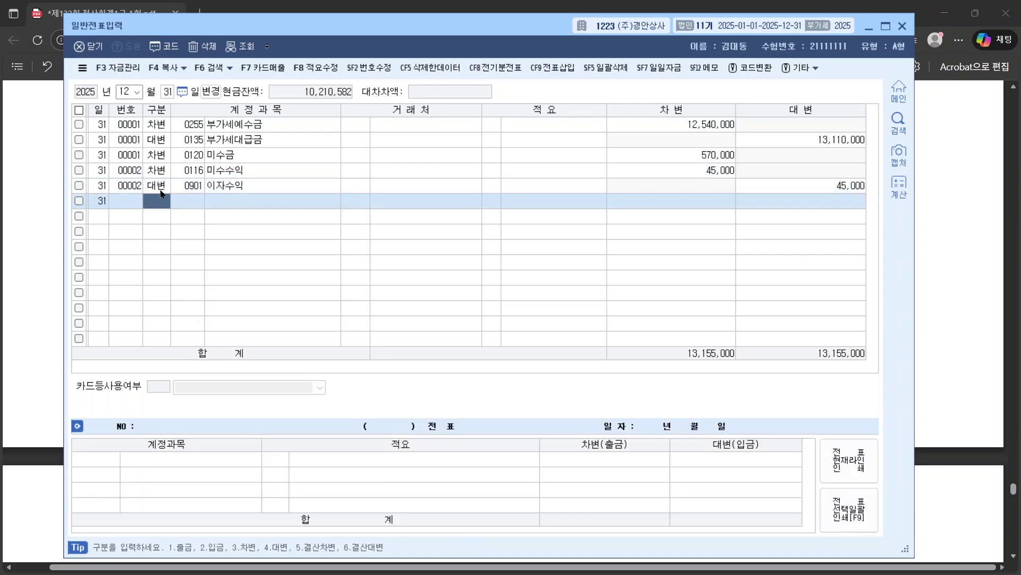
key("Return")
type("복리")
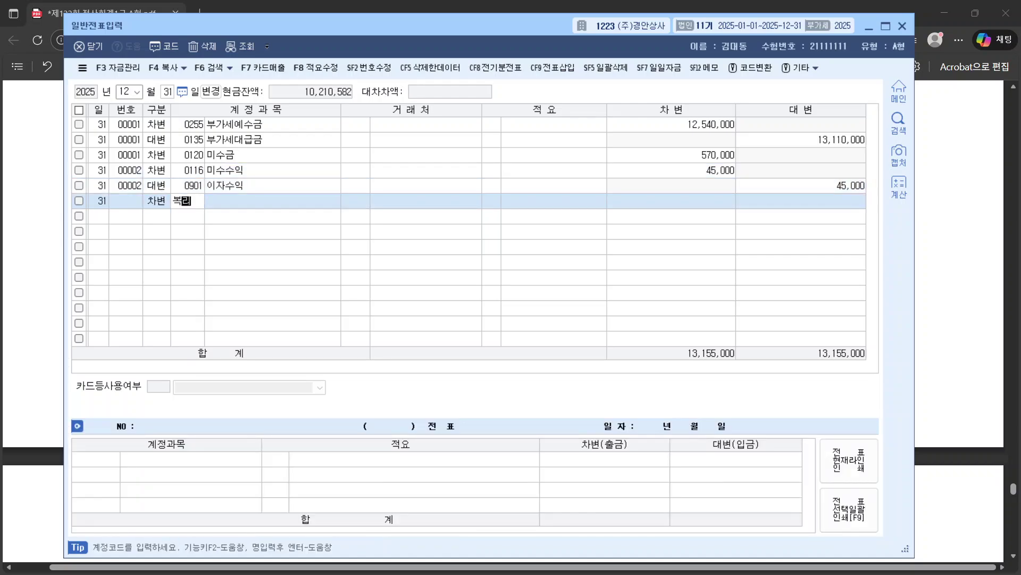
key("Return")
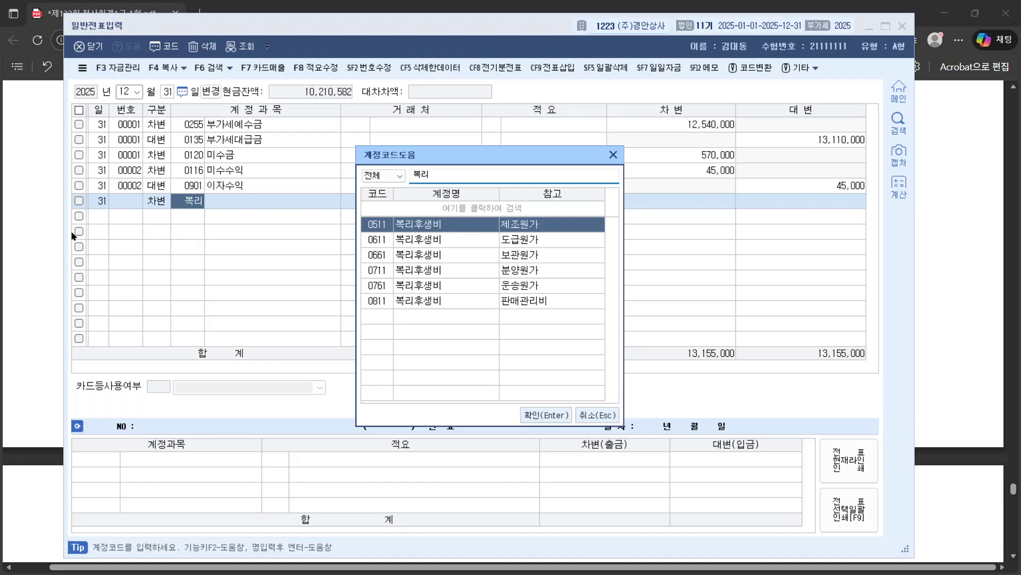
key("alt+Tab")
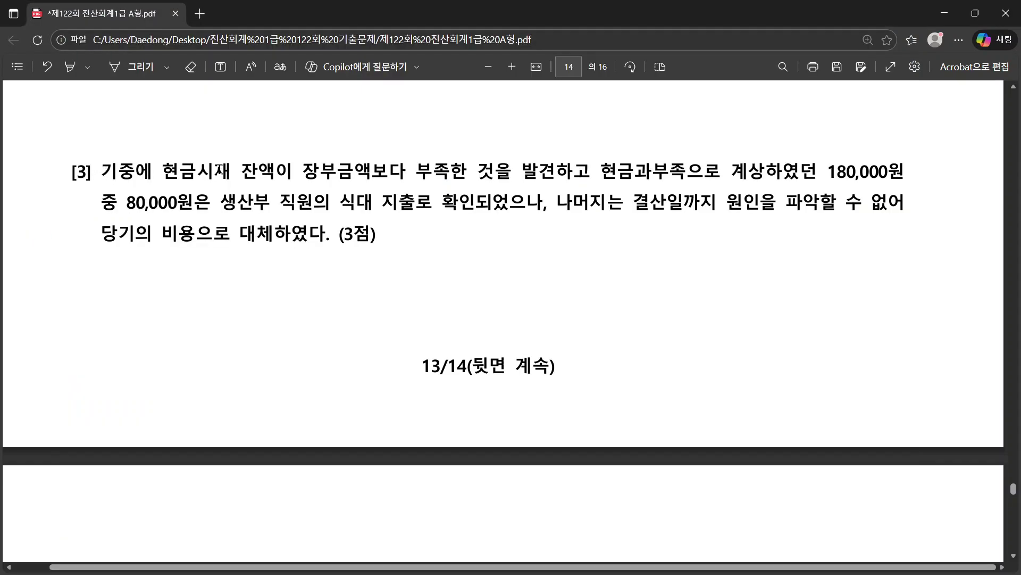
left_click_drag(212, 209, 336, 212)
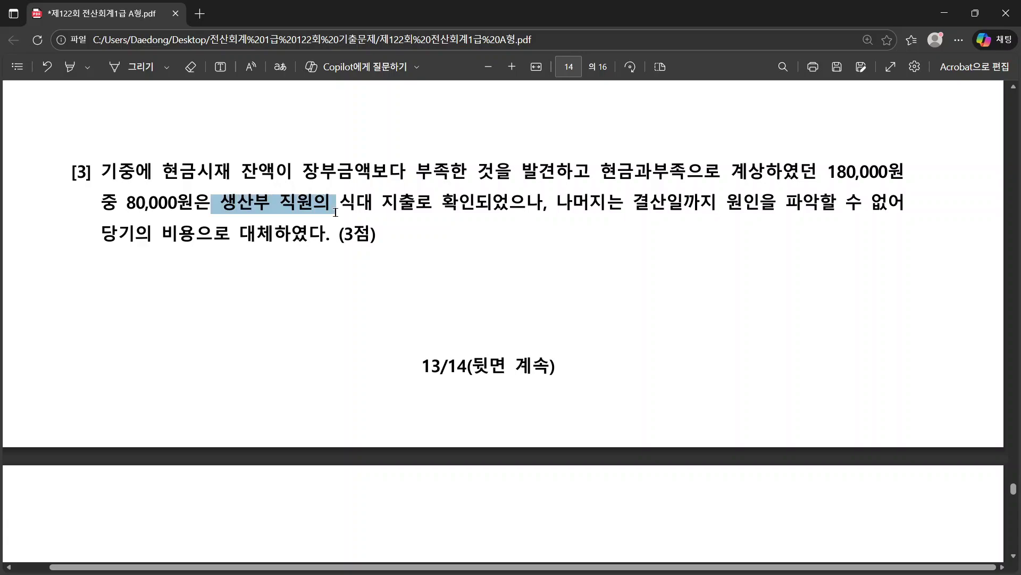
key("alt+Tab")
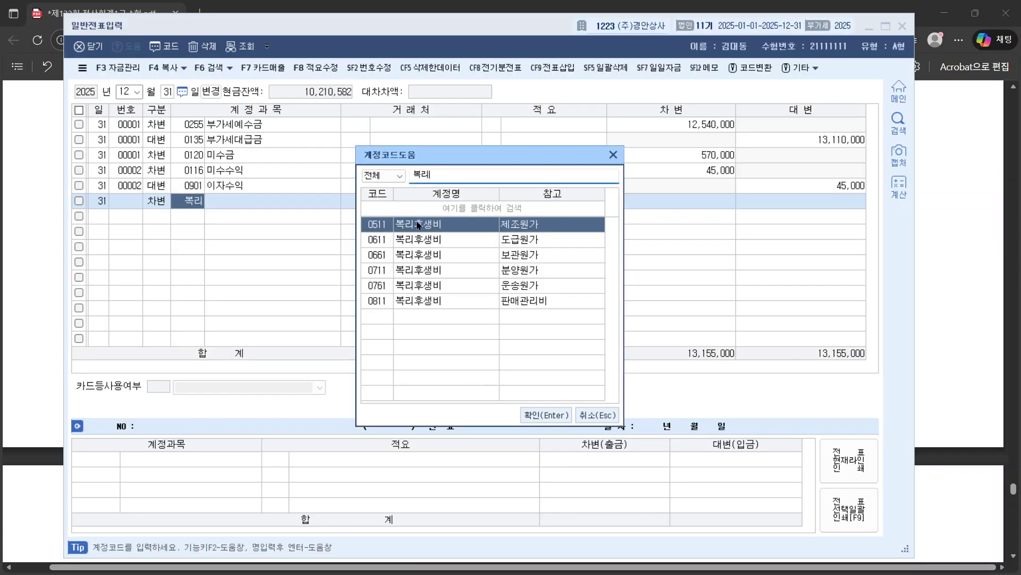
double_click(416, 221)
left_click(671, 202)
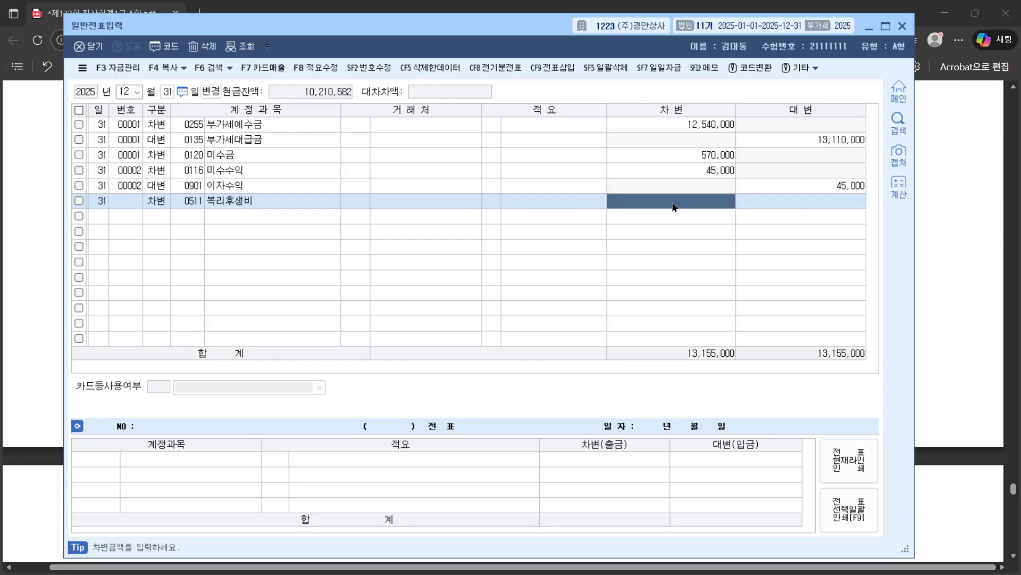
type("800000")
key("Return")
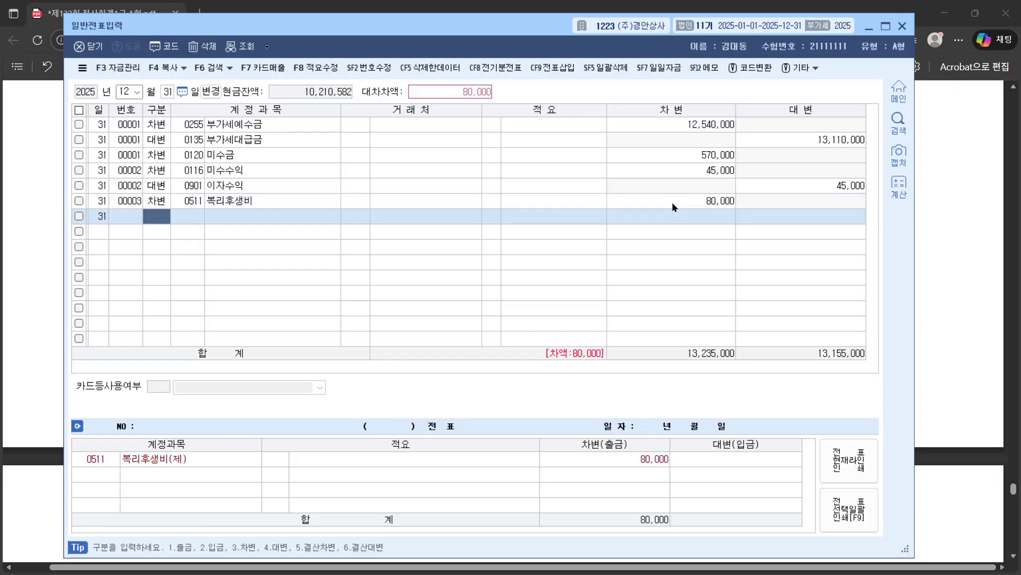
Step: Add a second debit line for 0980 잡손실 of 100,000
type("3")
key("Return")
type("잡손")
key("Return")
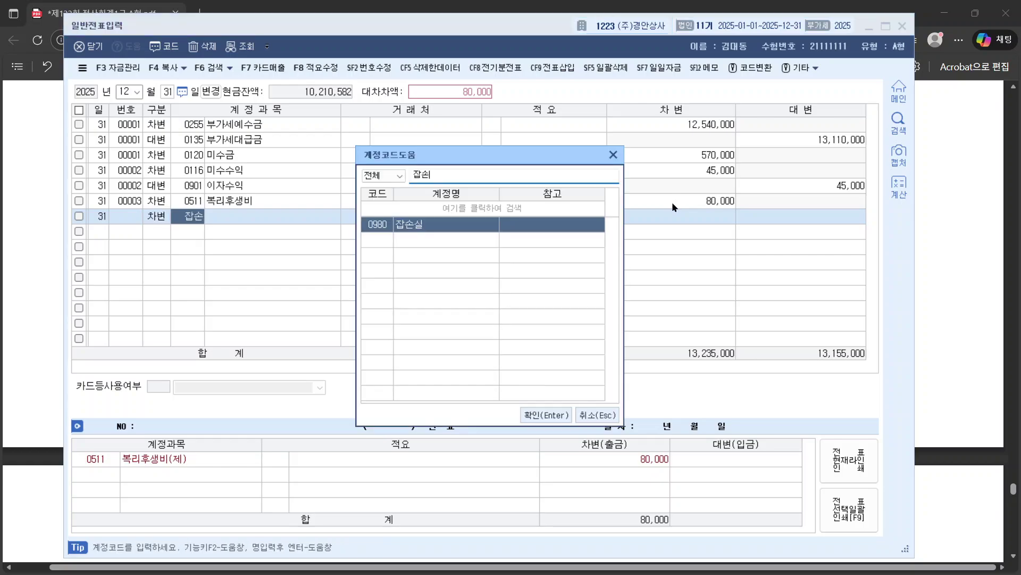
key("Return")
key("Return")
key("Return")
type("1000000")
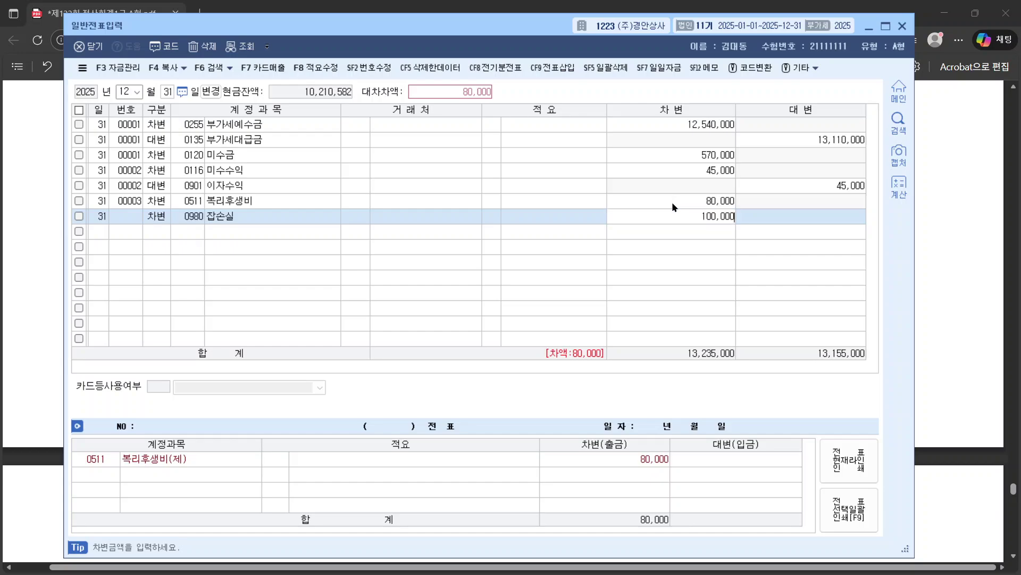
key("Return")
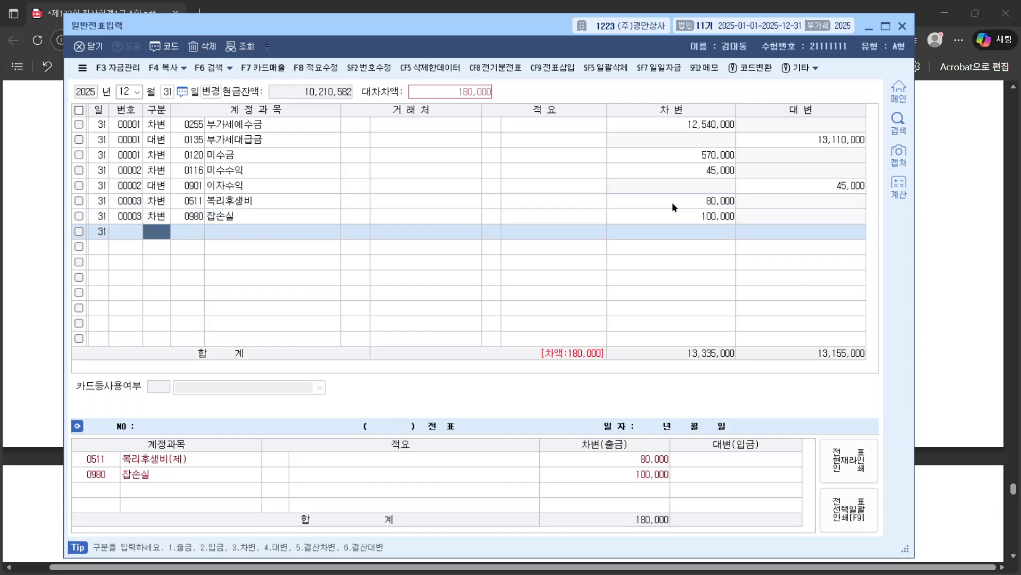
type("4")
Step: Credit 0141 현금과부족 for 180,000 to balance the slip
key("Return")
type("101")
key("Return")
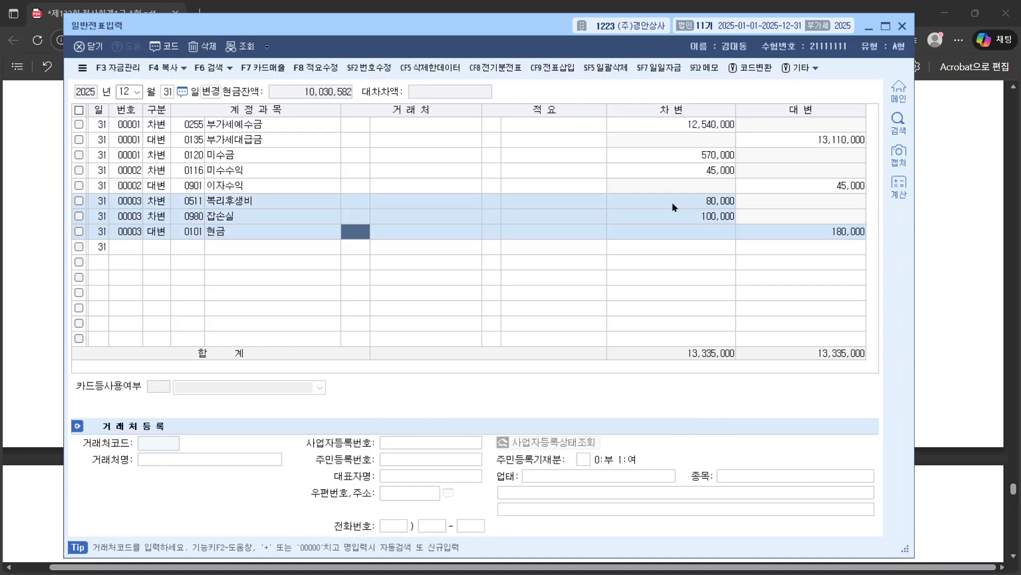
key("Left")
type("과부")
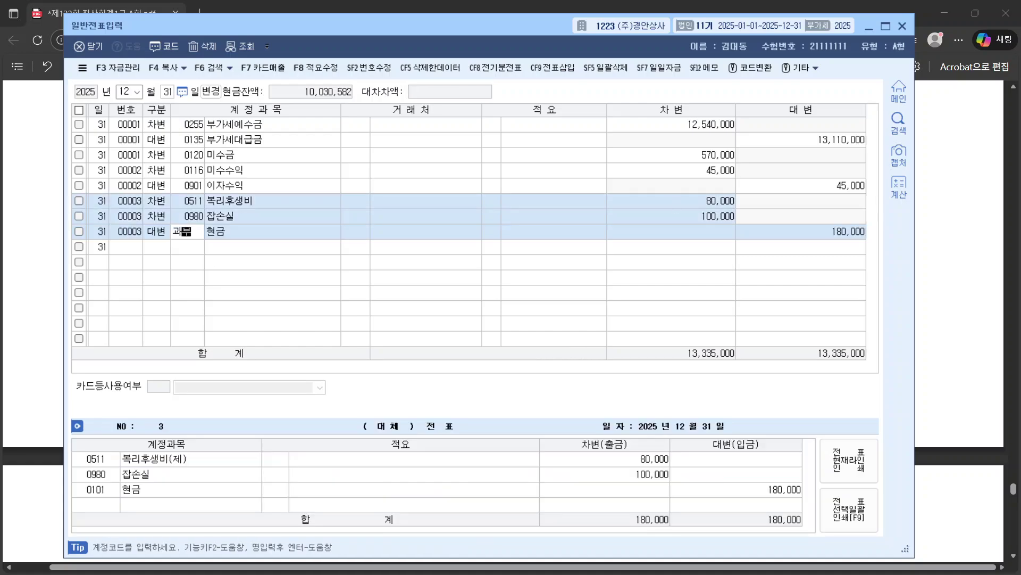
key("Return")
key("Return")
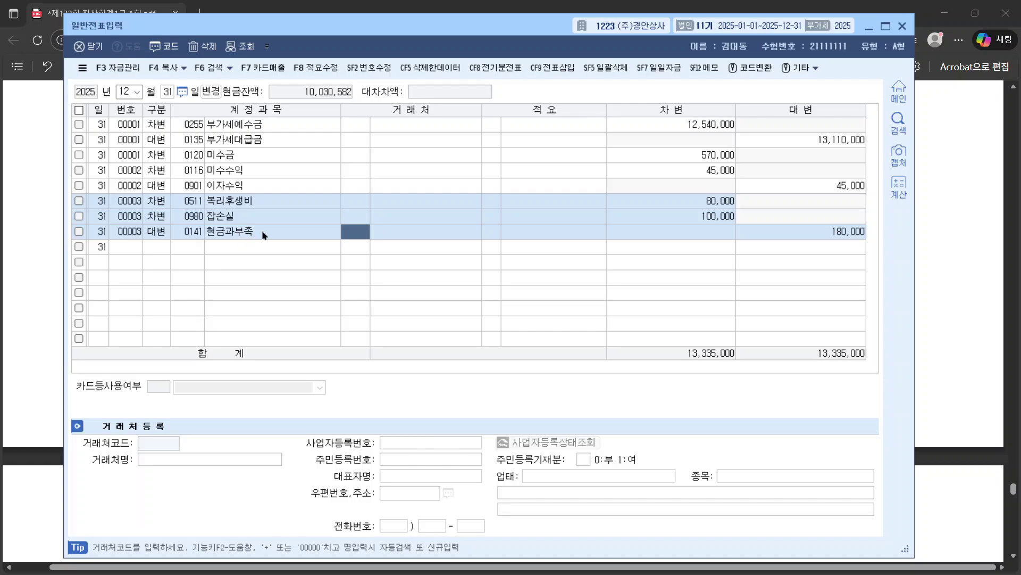
left_click(820, 231)
left_click(934, 267)
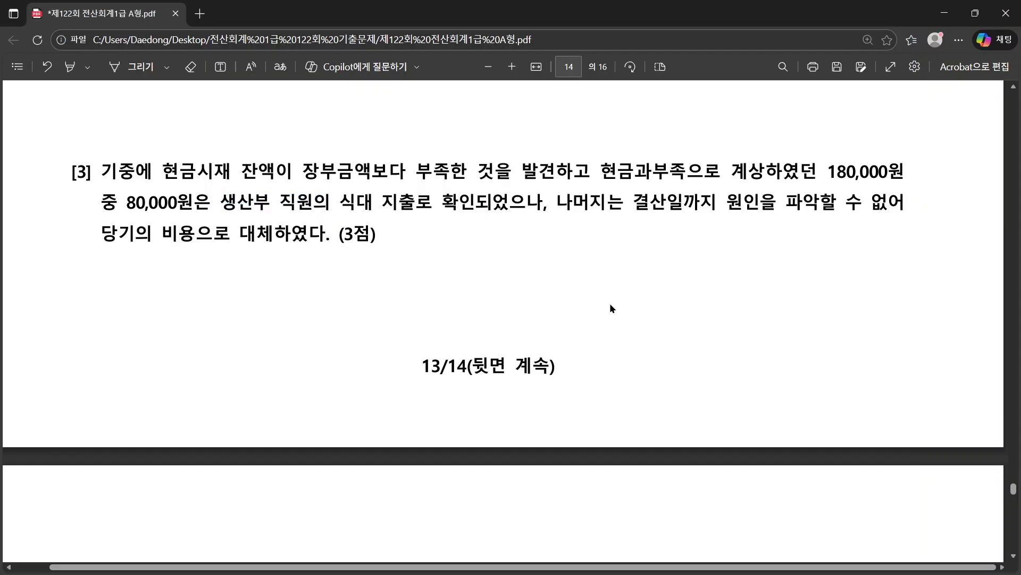
Step: Scroll to 문제6 question [1] and mark its key words 미지급금 and 거래처명
scroll(609, 302, "down", 5)
scroll(610, 303, "down", 4)
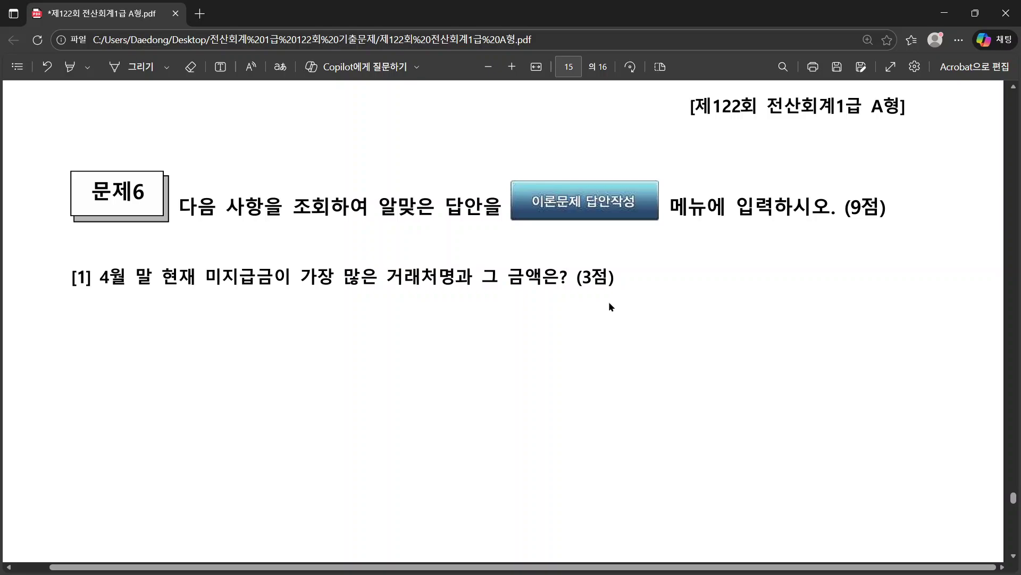
scroll(607, 292, "down", 1)
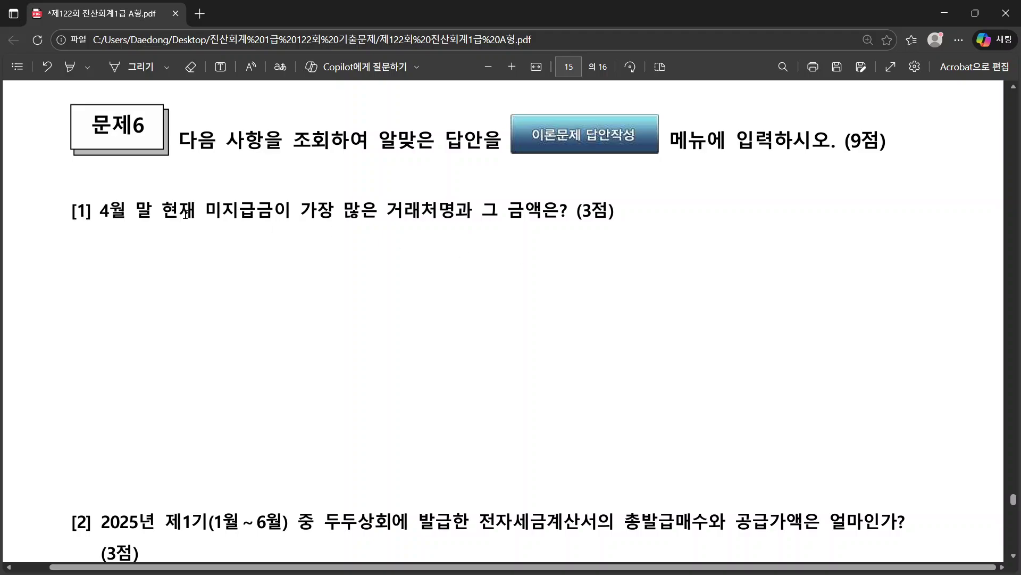
left_click_drag(72, 214, 598, 221)
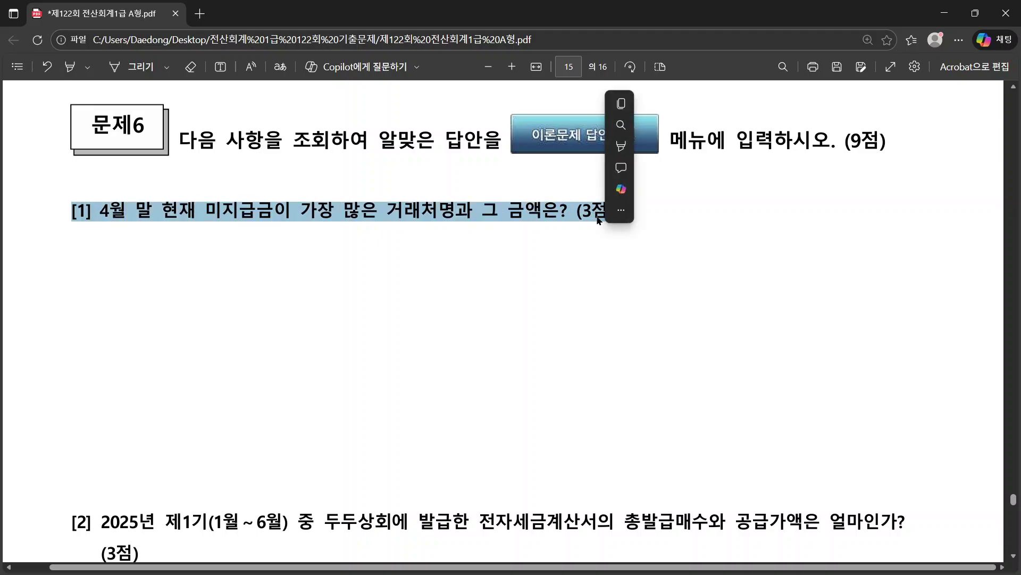
left_click_drag(396, 212, 450, 213)
left_click(450, 213)
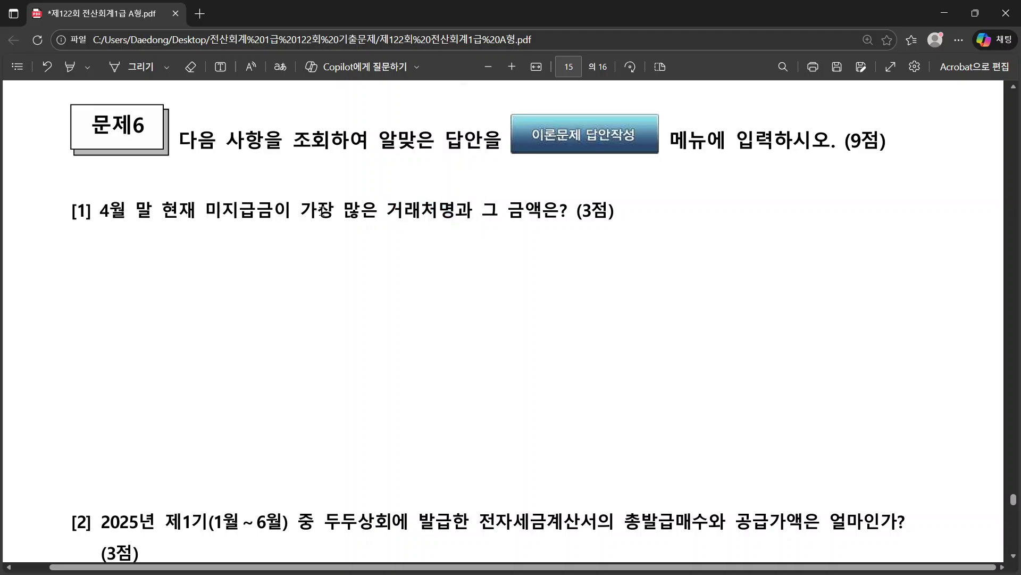
left_click_drag(206, 211, 274, 211)
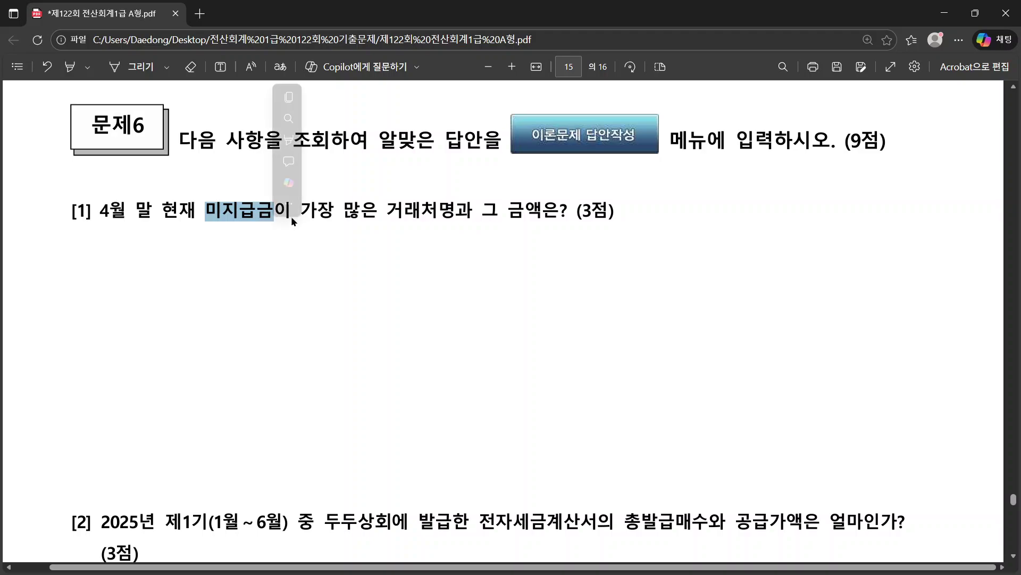
left_click(400, 220)
left_click_drag(387, 212, 457, 213)
Step: Hide the voucher entry window and bring up the KcLep main menu
key("alt+Tab")
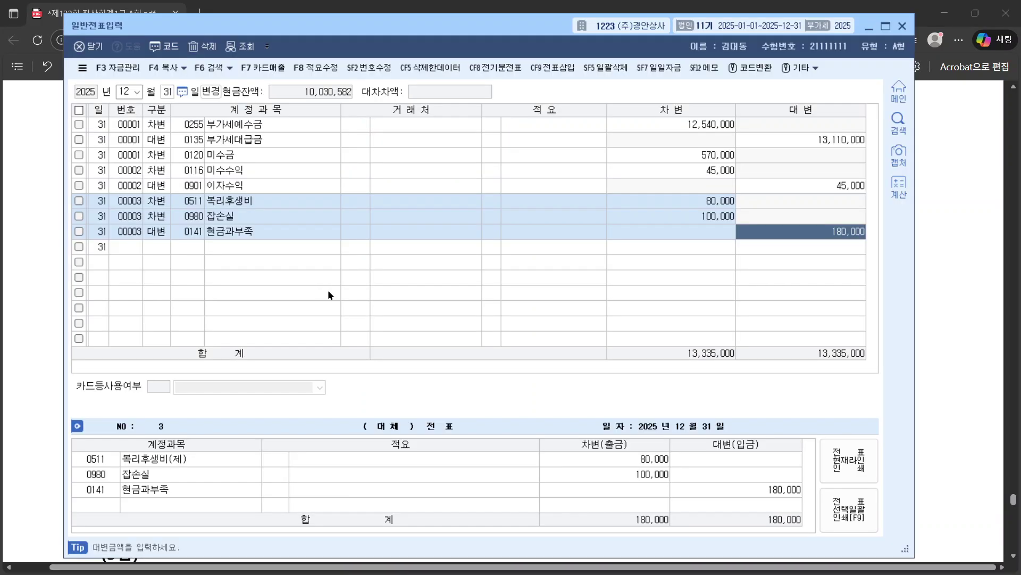
left_click(901, 26)
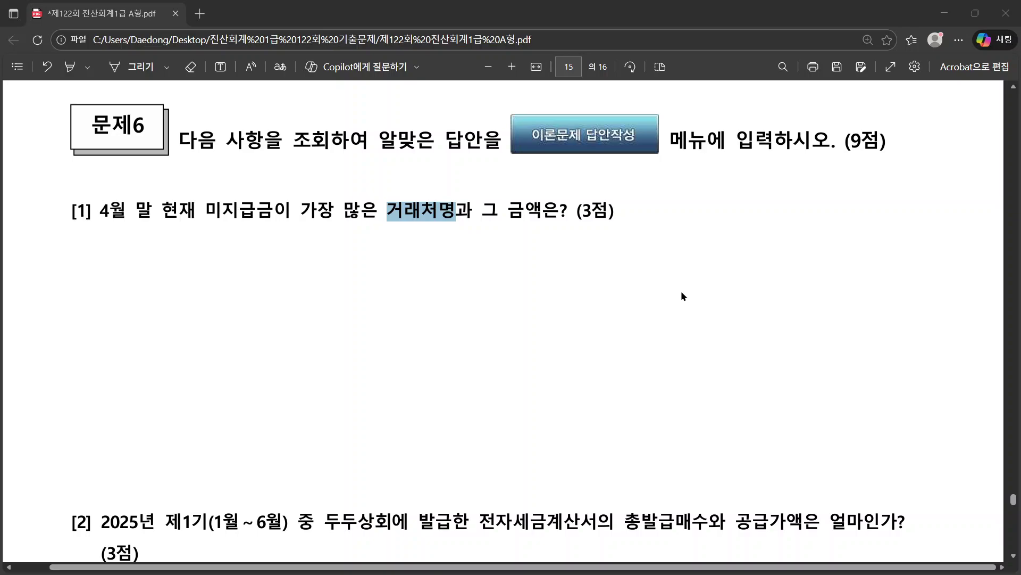
key("alt+Tab")
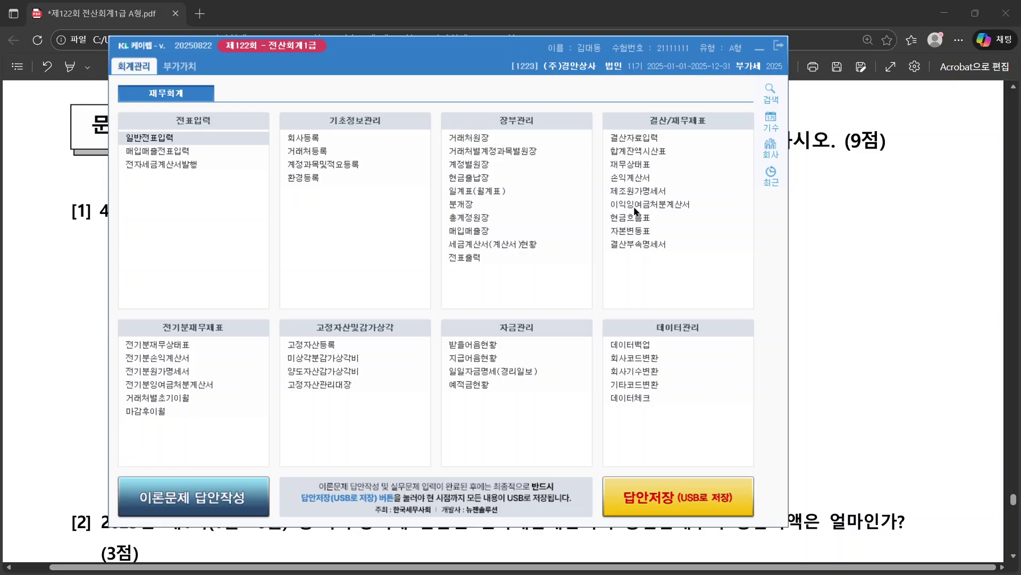
Step: Re-read question [1] in the PDF, marking the word 거래처명
left_click(938, 264)
left_click_drag(136, 210, 571, 214)
key("alt+Tab")
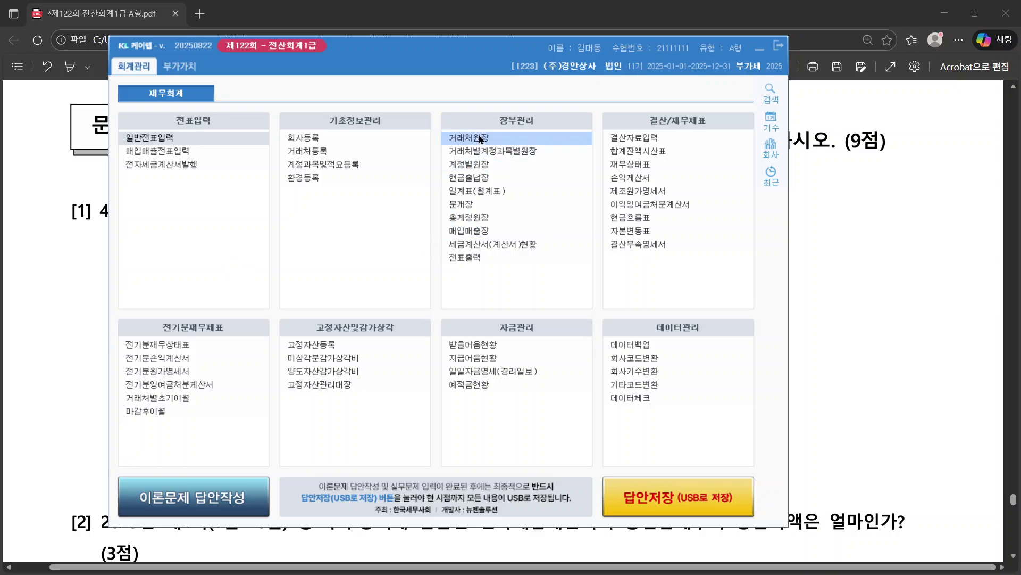
left_click(50, 221)
left_click_drag(387, 210, 457, 212)
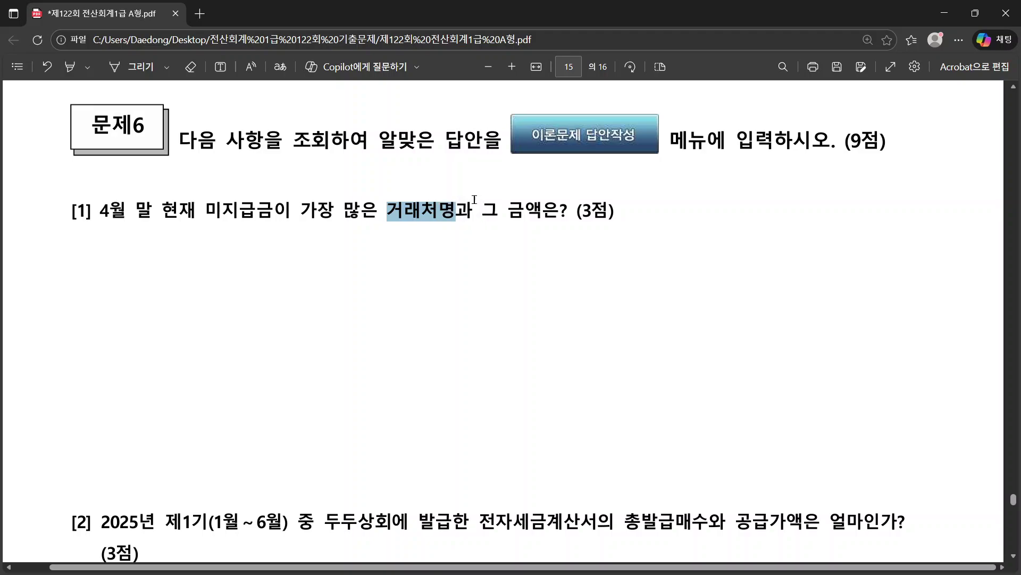
key("alt+Tab")
Step: Open the 거래처원장 report with the period January 1 to April 30
left_click(471, 139)
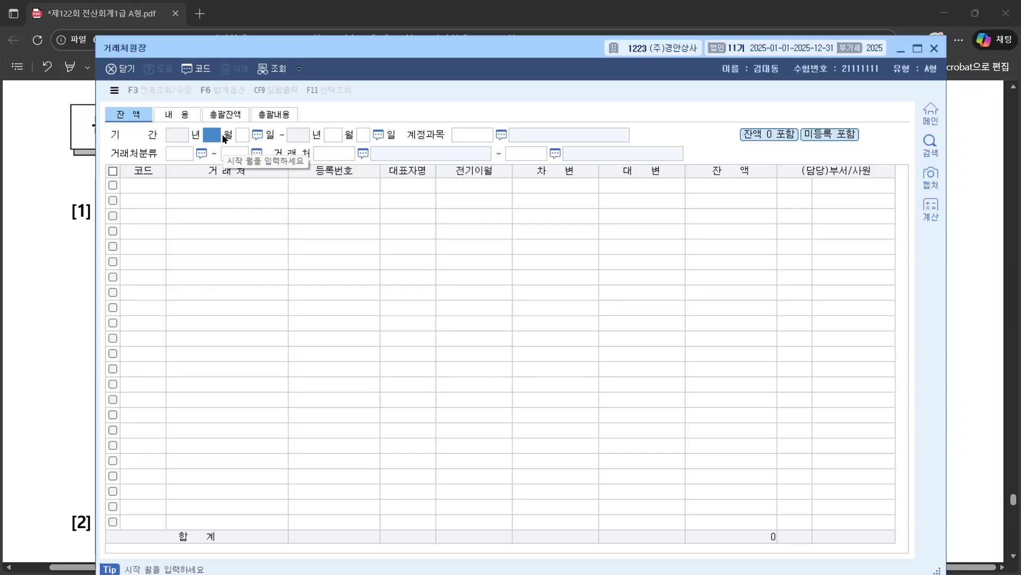
type("1")
key("Return")
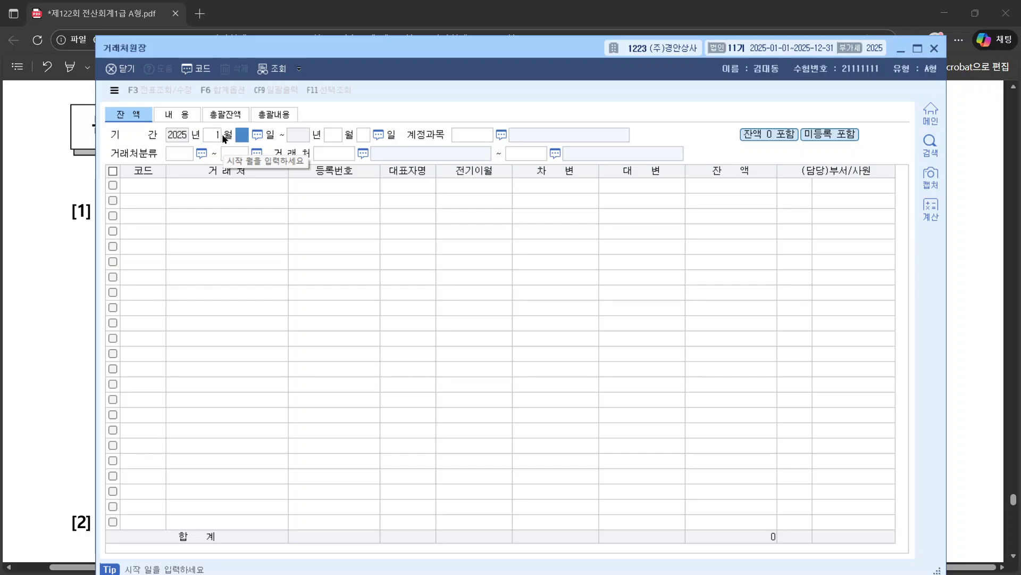
type("1")
key("Return")
type("4")
key("Return")
type("30")
key("Return")
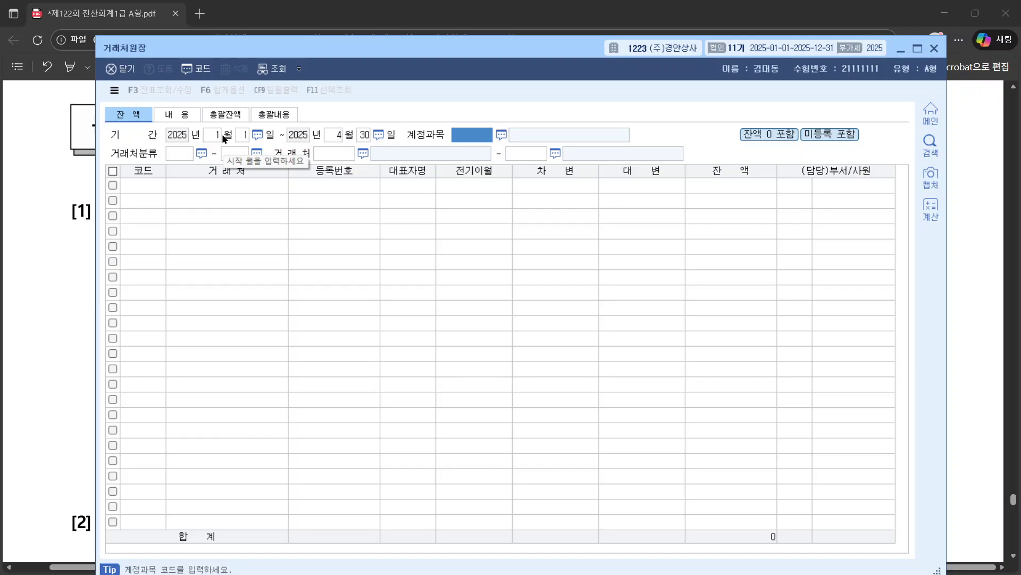
Step: Select account 0253 미지급금 and start the partner range at 00101
left_click(502, 134)
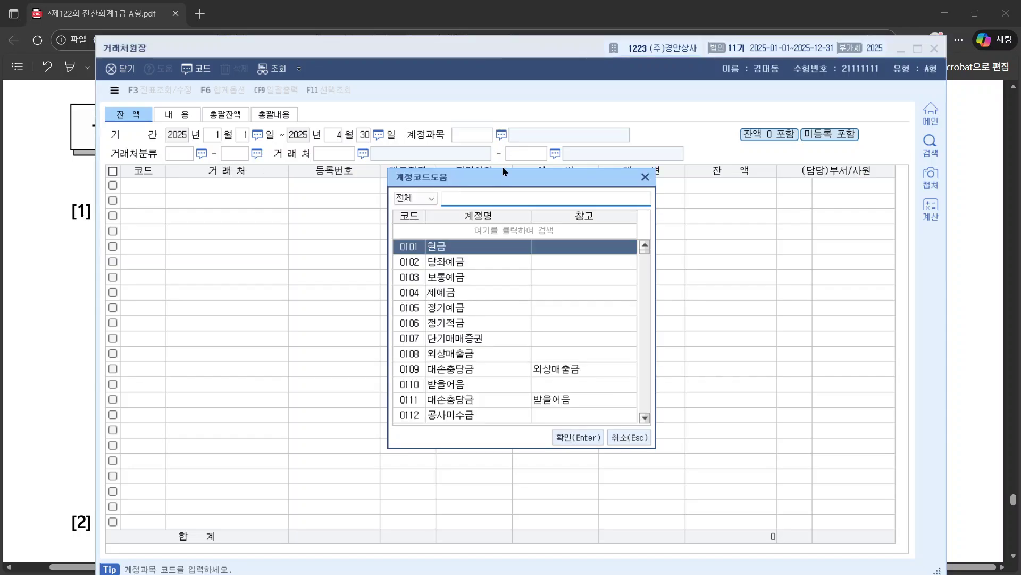
type("미지")
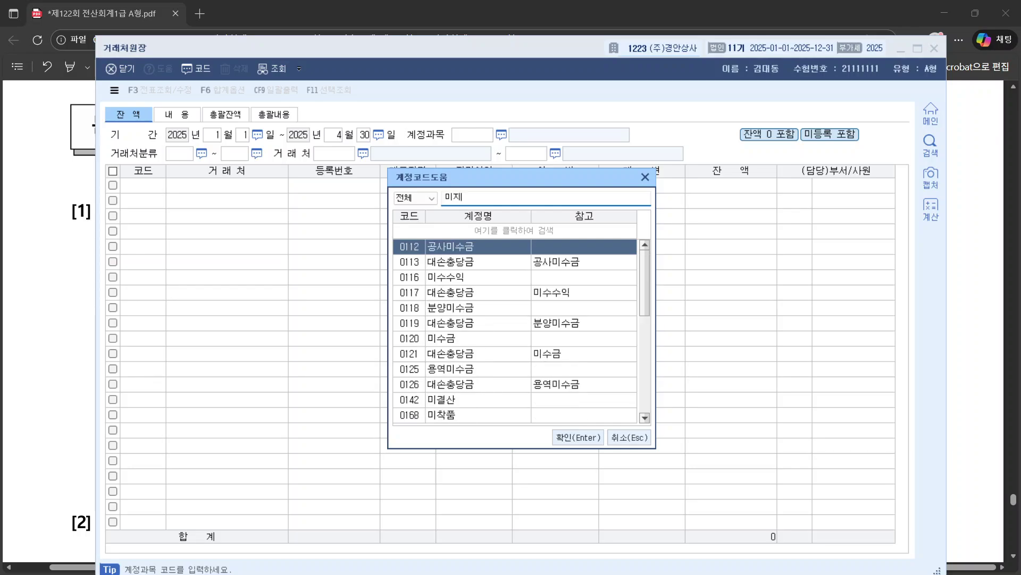
key("Return")
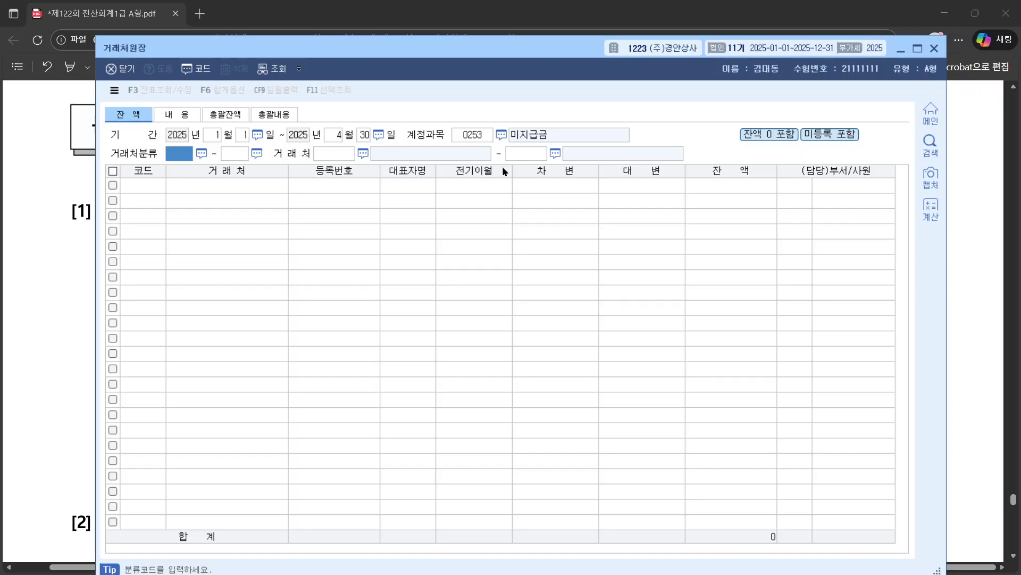
key("Return")
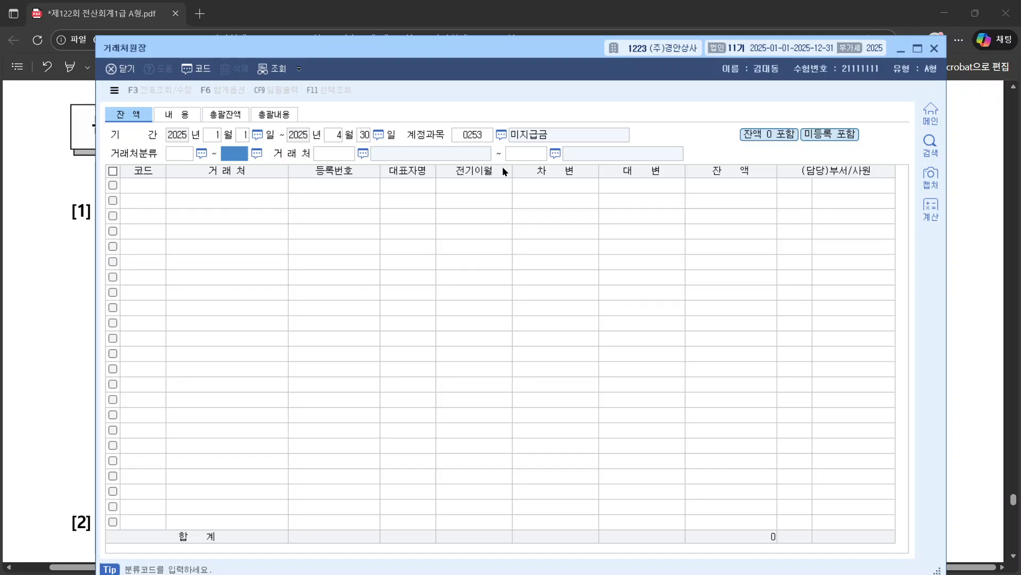
key("Return")
type("00101")
key("Return")
key("Return")
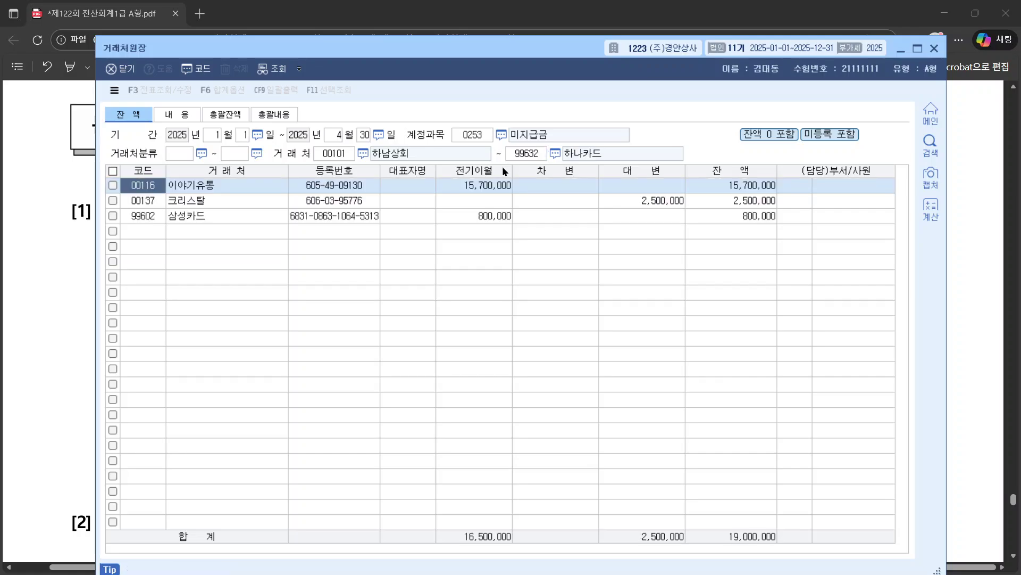
Step: Compare partner balances: 이야기유통 is highest at 15,700,000, ahead of 크리스탈's 2,500,000
left_click(152, 202)
left_click(147, 213)
left_click(152, 188)
left_click(155, 202)
left_click(155, 215)
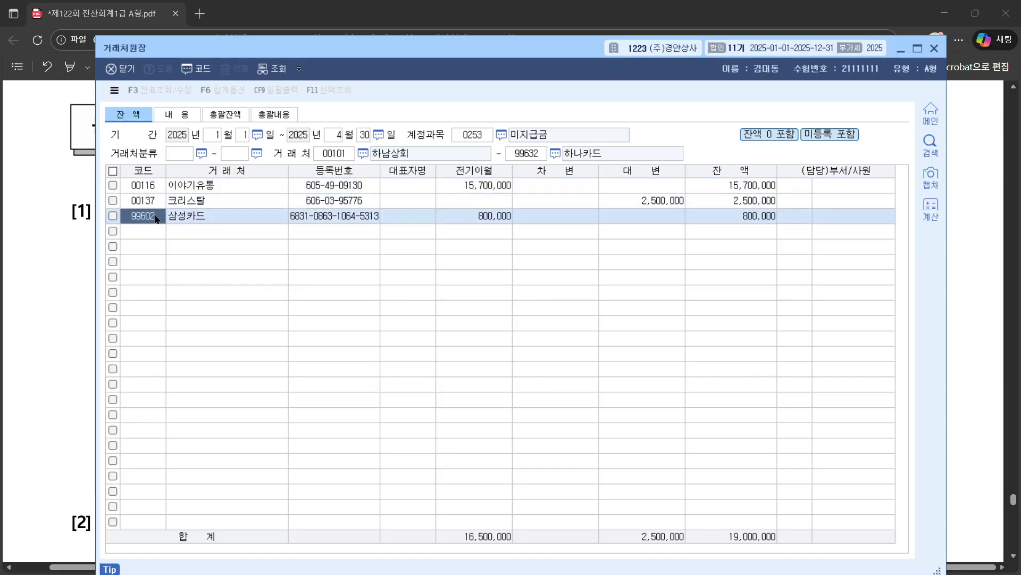
left_click(700, 185)
left_click(720, 201)
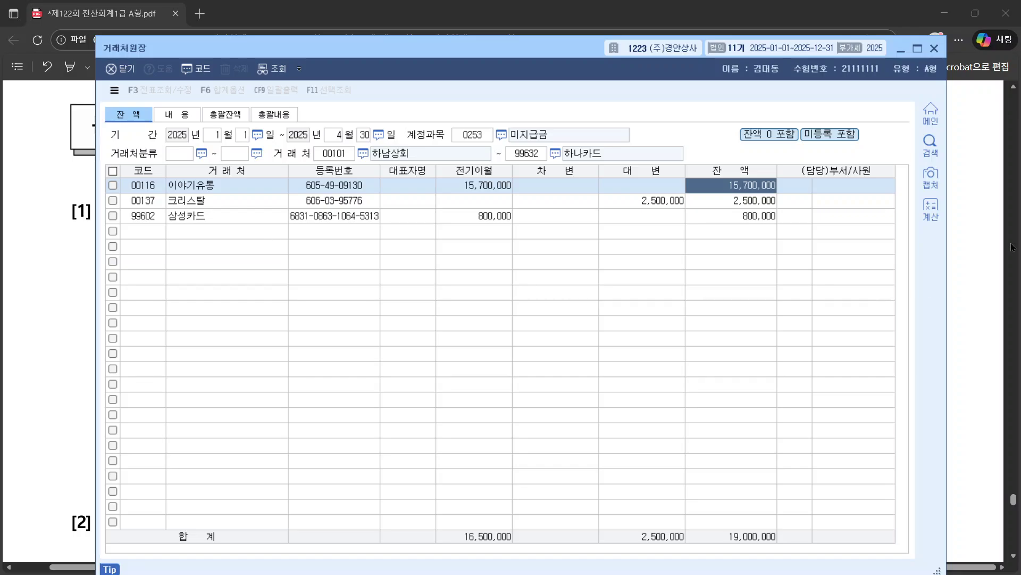
left_click(981, 241)
Step: Close the open 거래처원장 window after the close-open-menus notice
key("alt+Tab")
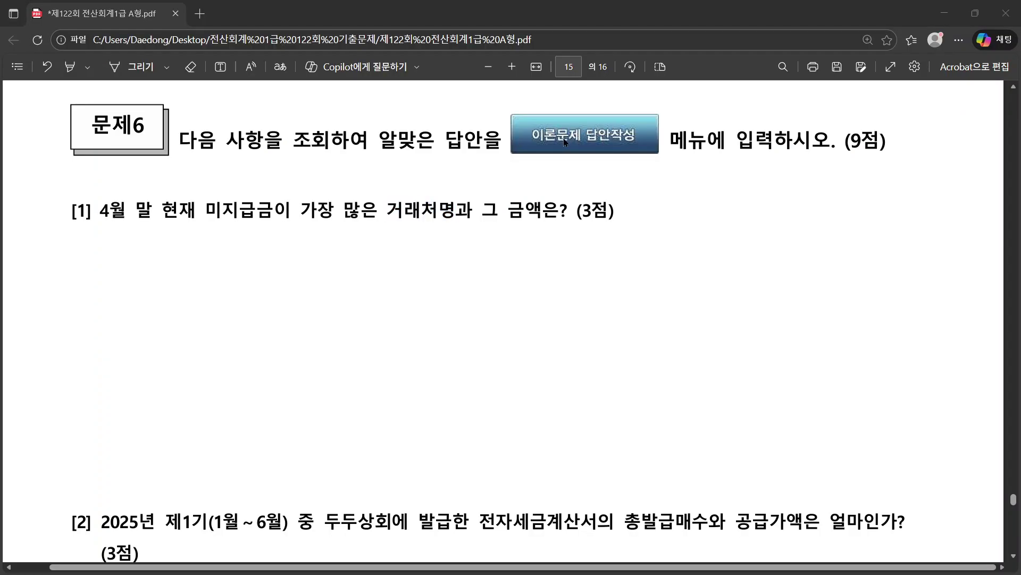
key("alt+Tab")
key("alt+Tab")
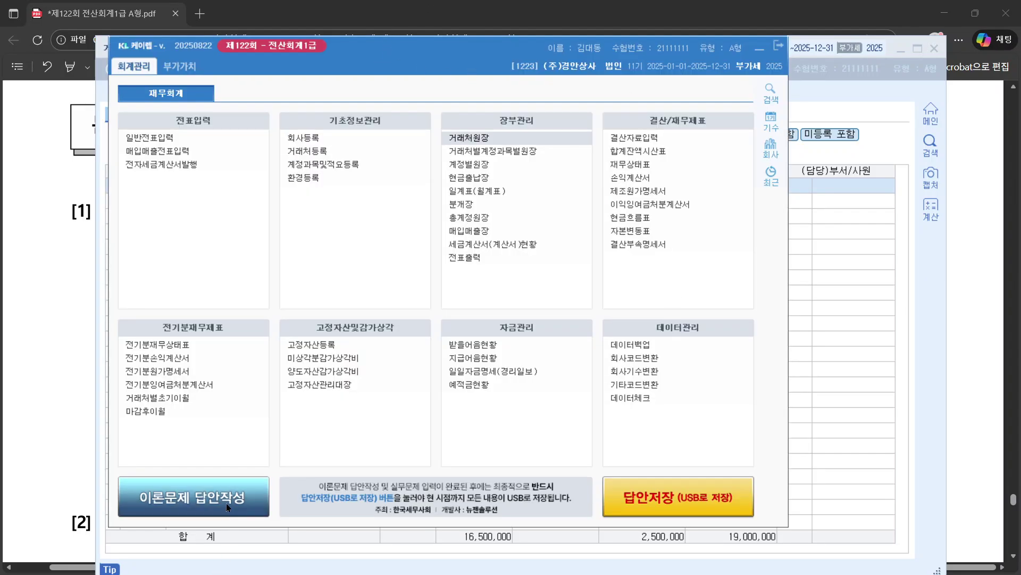
left_click(489, 371)
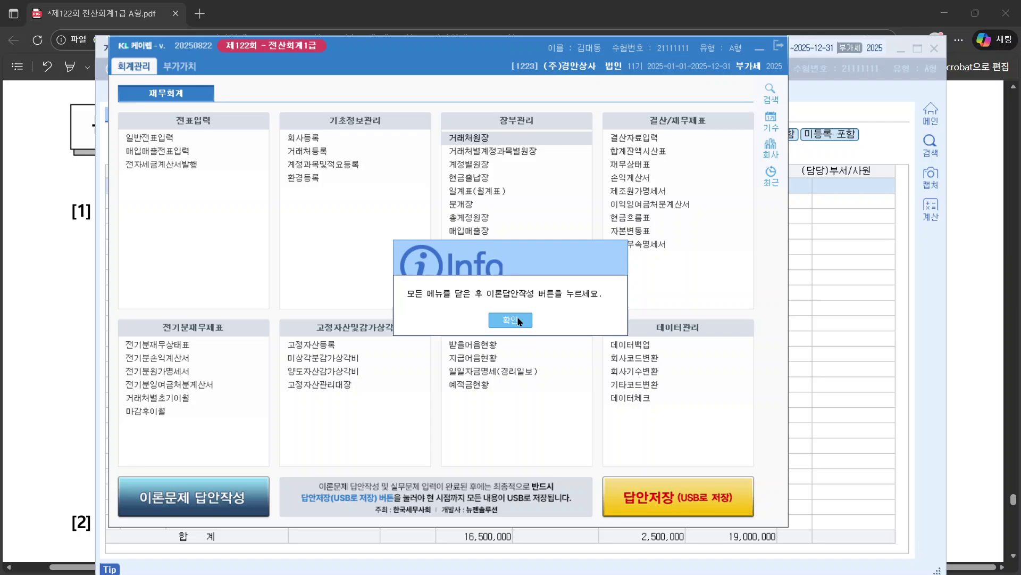
left_click(518, 319)
left_click(894, 126)
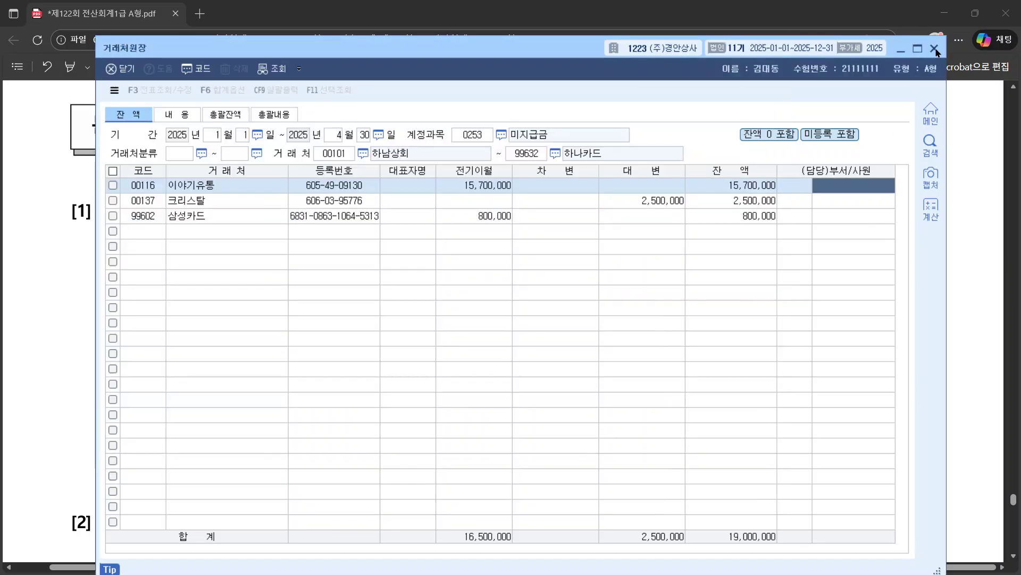
left_click(751, 183)
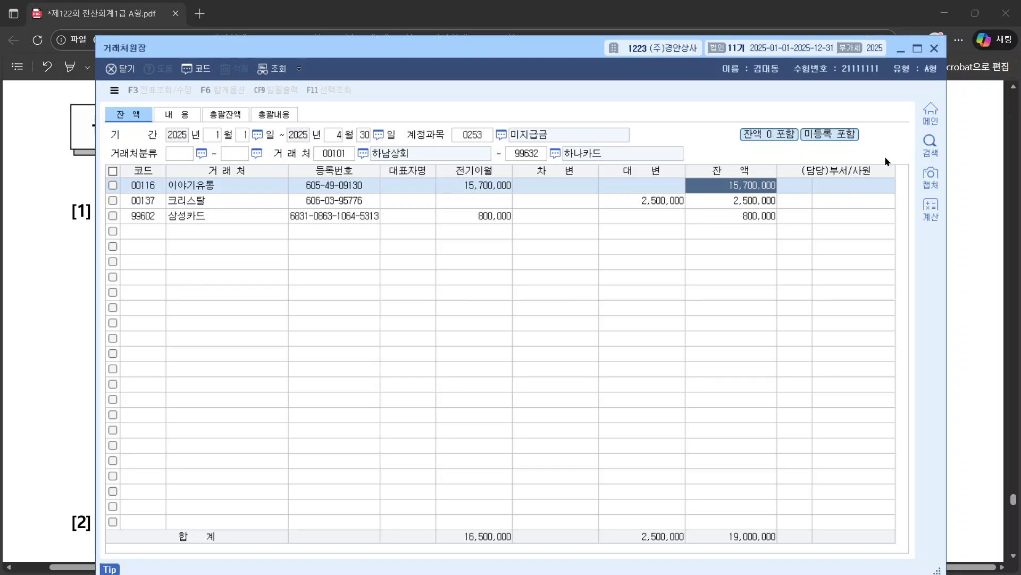
left_click(934, 48)
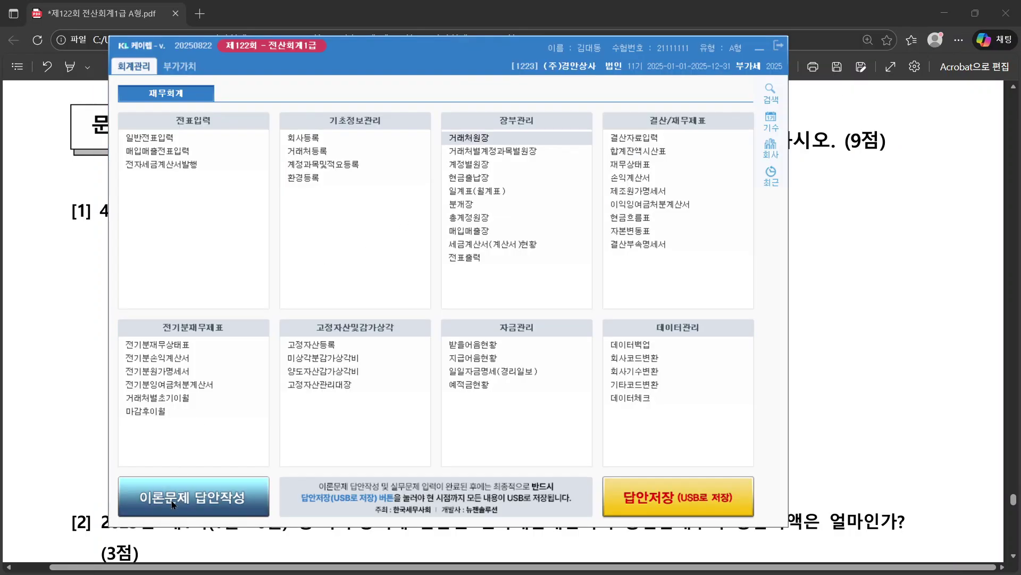
Step: Close the stray 거래처등록 window and open 이론문제 답안작성
left_click(514, 317)
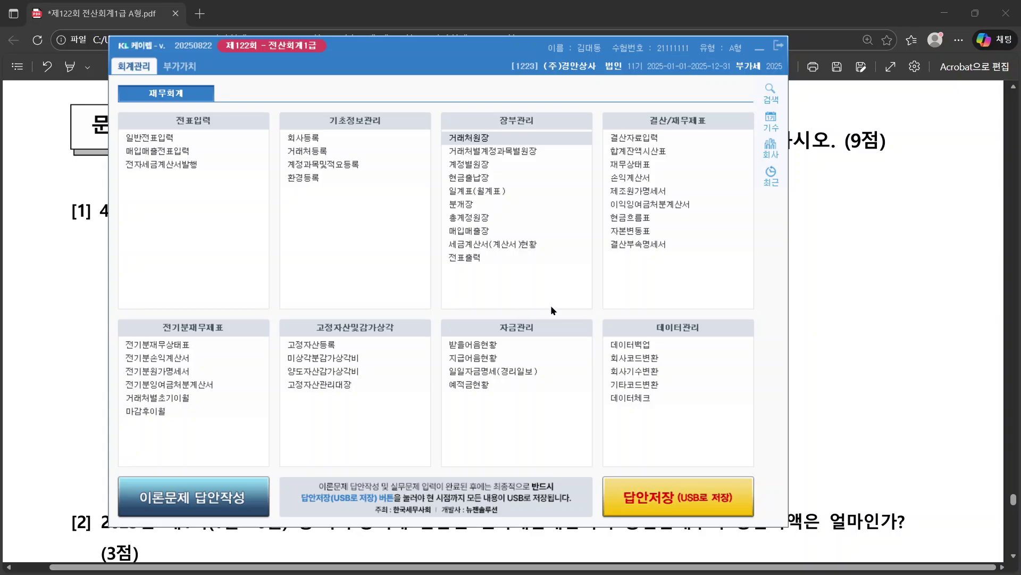
left_click(307, 150)
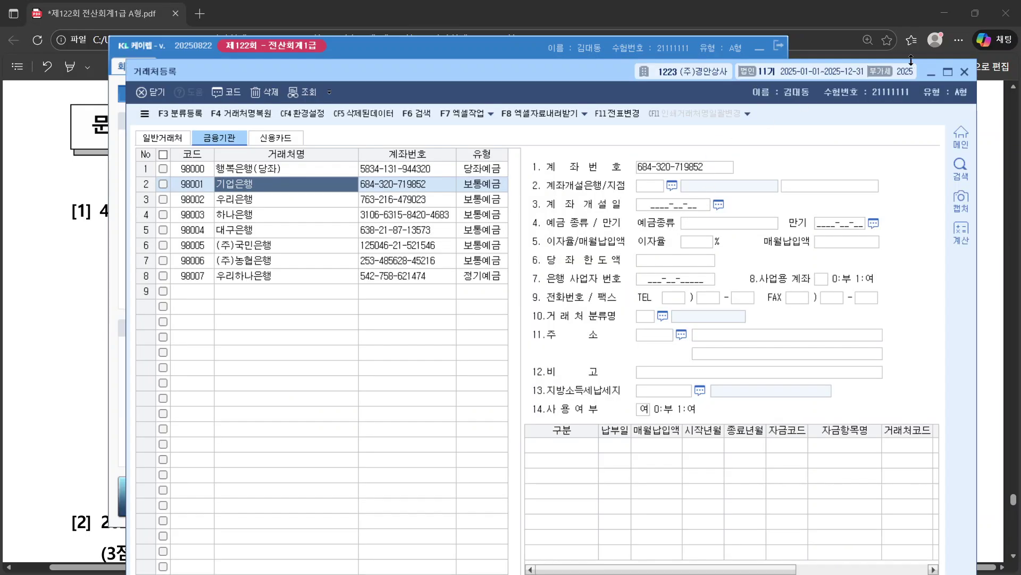
left_click(965, 74)
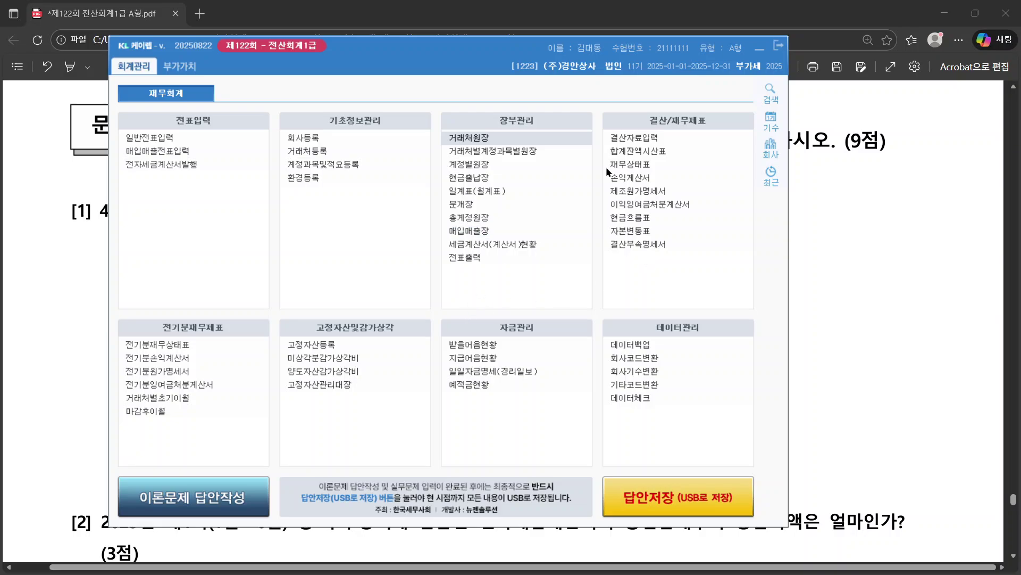
left_click(193, 497)
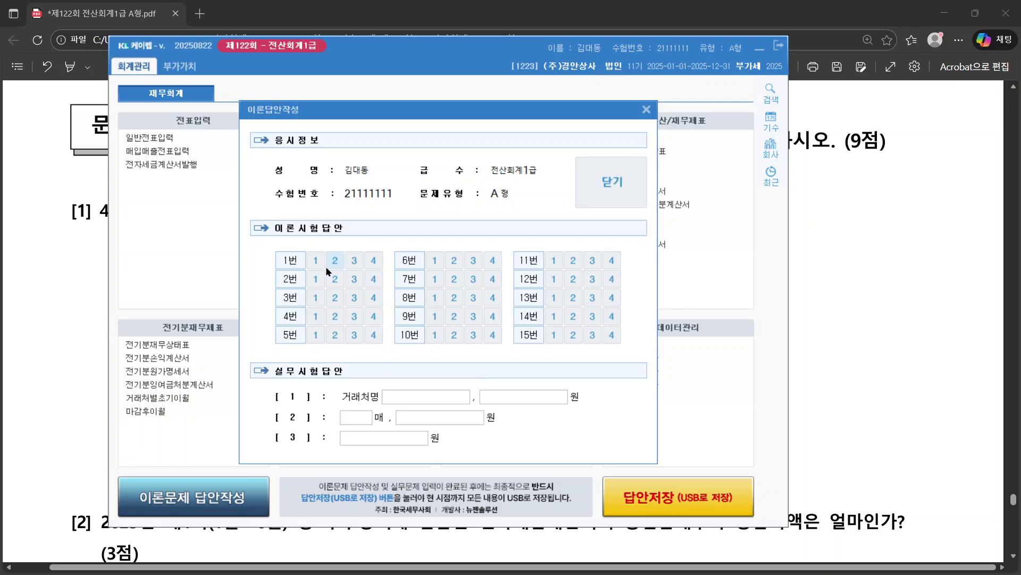
Step: Mark theory answers 1–15 as 1,1,2,2,3,2,3,3,3,2,3,2,2,2,3
left_click(316, 260)
left_click(315, 279)
left_click(334, 297)
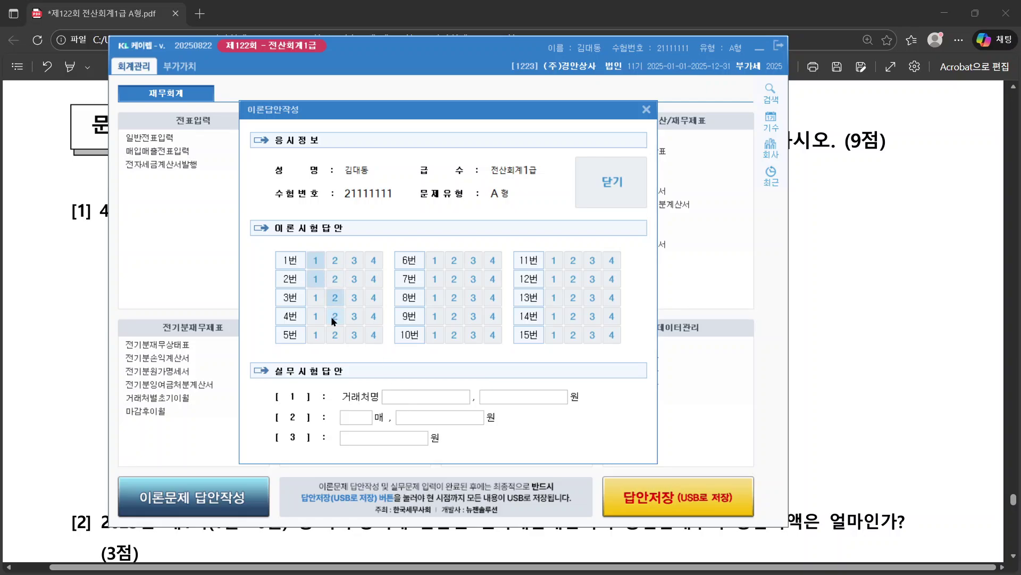
left_click(334, 316)
left_click(354, 335)
left_click(454, 260)
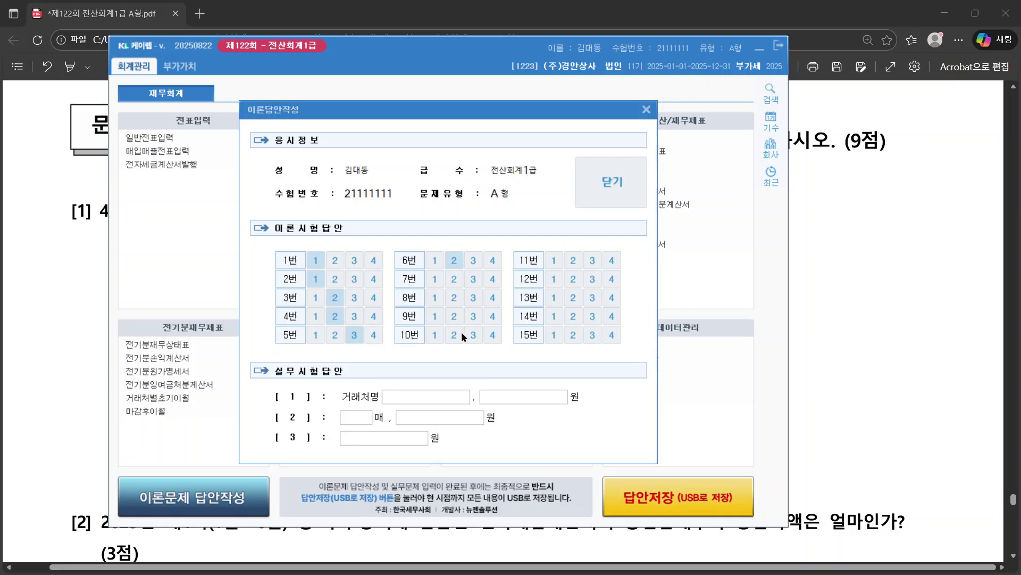
left_click(454, 334)
left_click(473, 297)
left_click(473, 279)
left_click(473, 316)
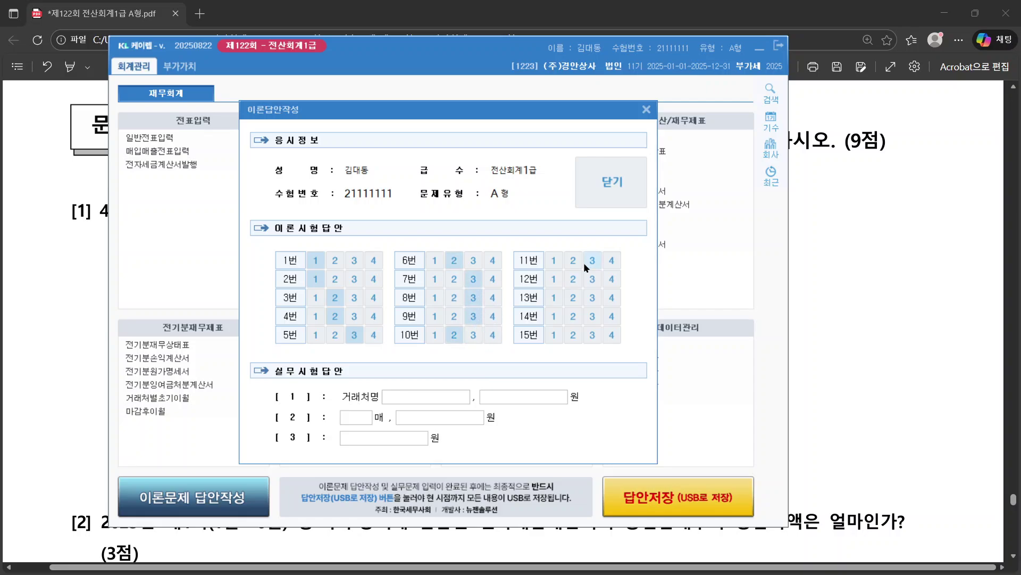
left_click(592, 260)
left_click(573, 279)
left_click(573, 297)
left_click(573, 316)
left_click(588, 333)
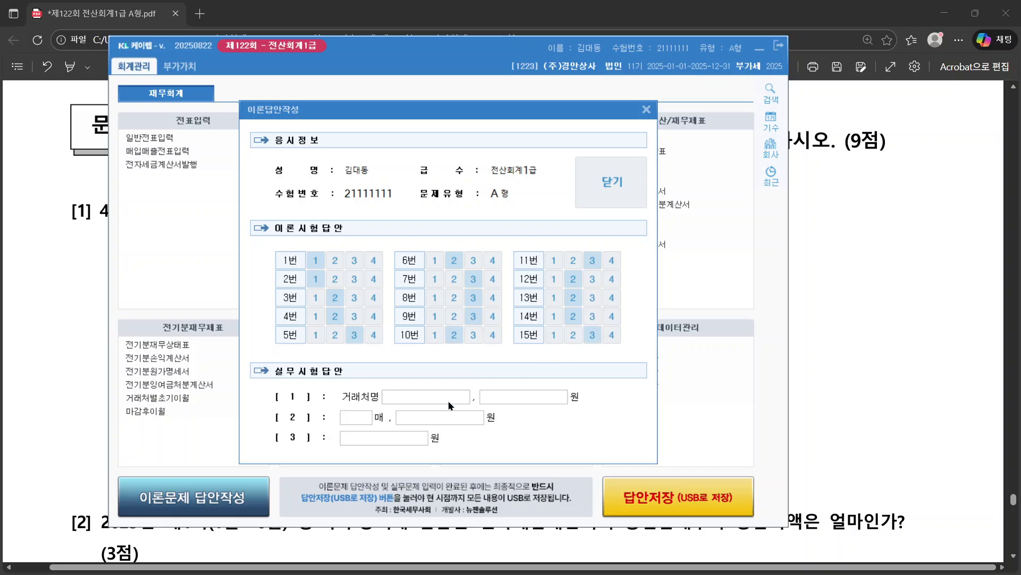
Step: Answer practical question [1] with partner 이야기유통 and amount 15,700,000
left_click(430, 400)
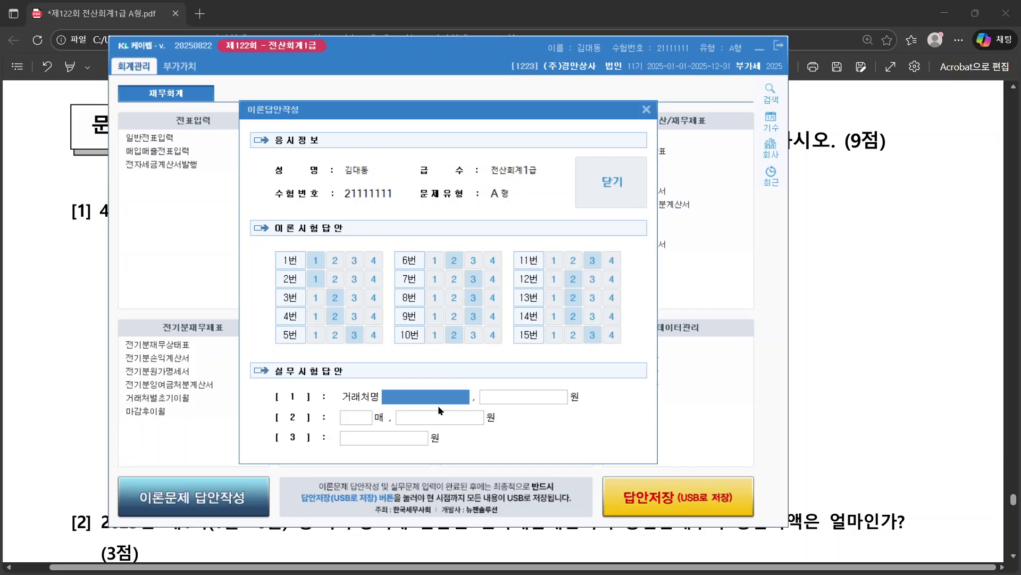
type("DLDIRLD")
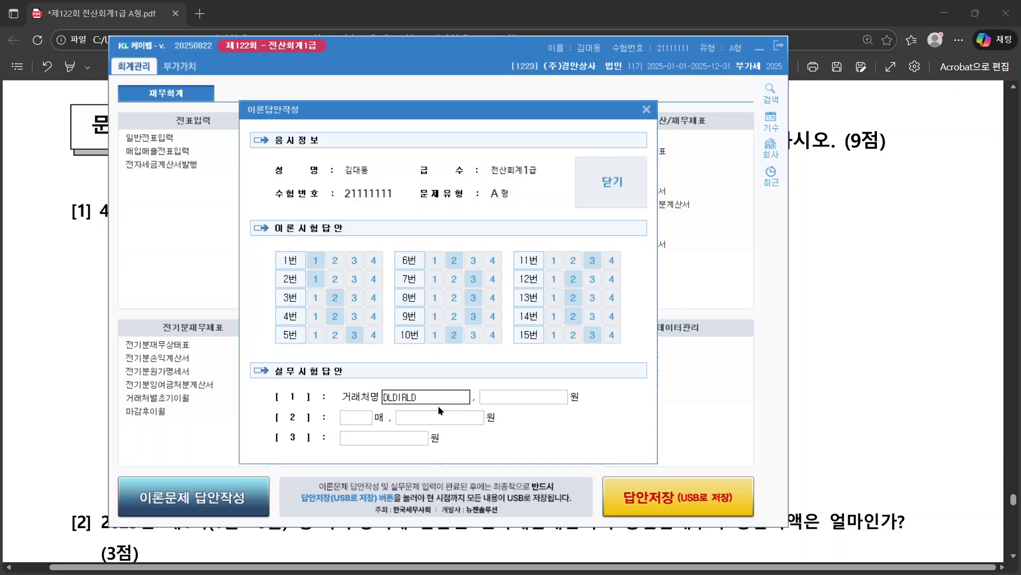
key("BackSpace")
key("BackSpace")
key("BackSpace")
key("BackSpace")
key("BackSpace")
key("BackSpace")
type("이여")
key("BackSpace")
key("BackSpace")
key("BackSpace")
type("이야기유통")
key("Tab")
type("15700000")
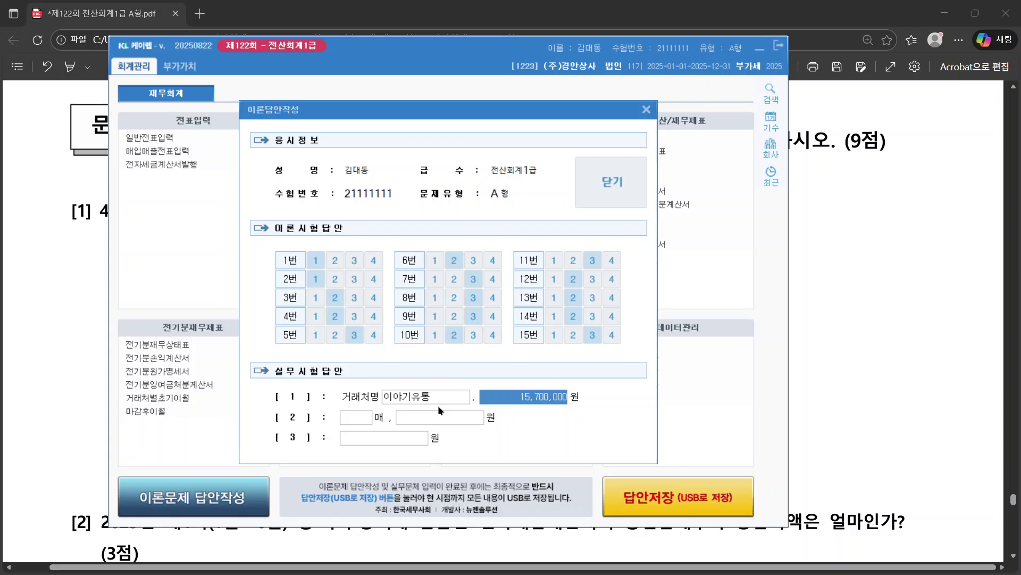
key("Tab")
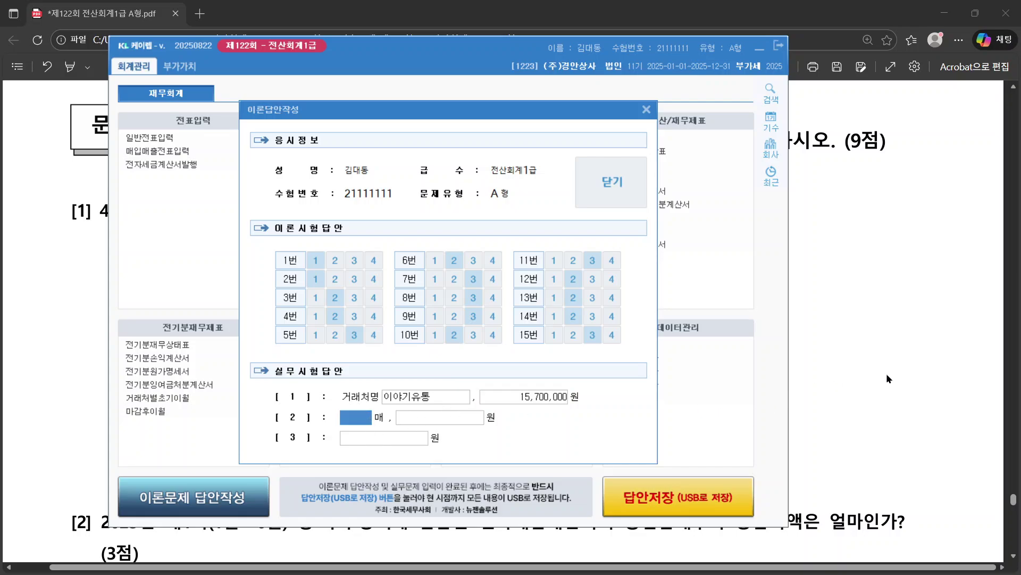
Step: Close the answer form to save, and acknowledge the saved notice
left_click(887, 373)
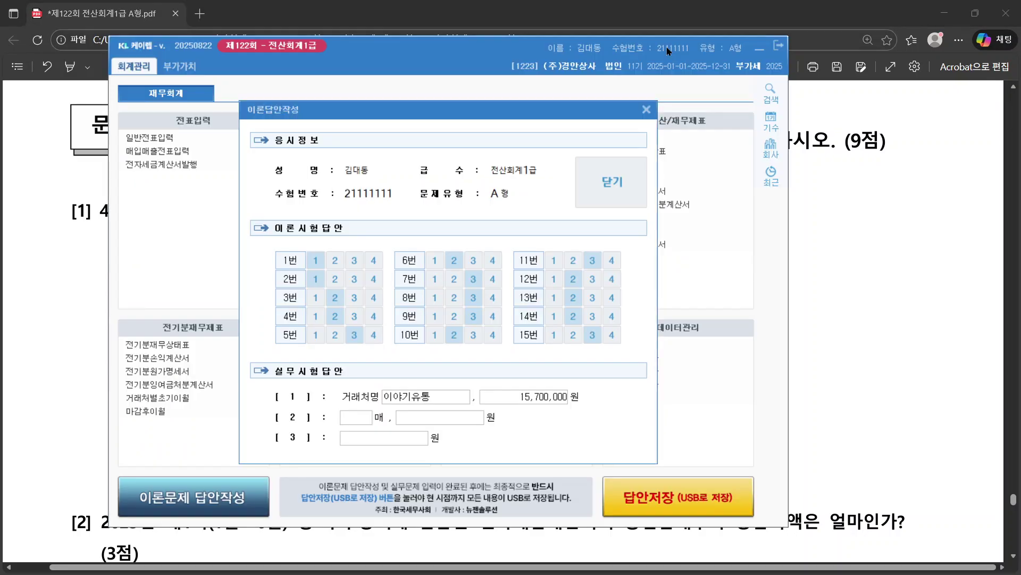
left_click(634, 171)
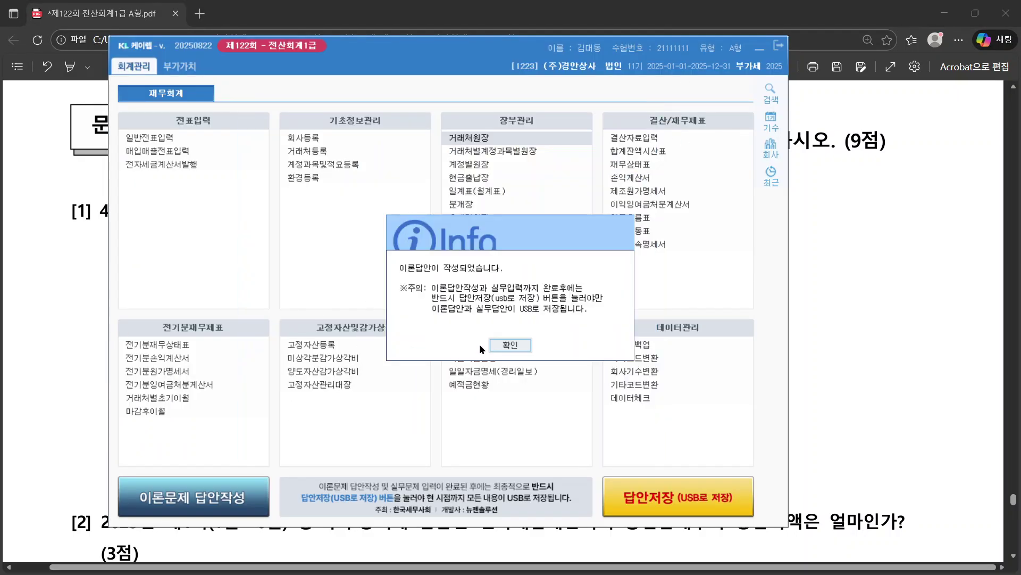
left_click(498, 346)
Step: Read question [2] on 두두상회's 2025 제1기 electronic tax invoice count and supply value
left_click(50, 369)
scroll(177, 319, "down", 5)
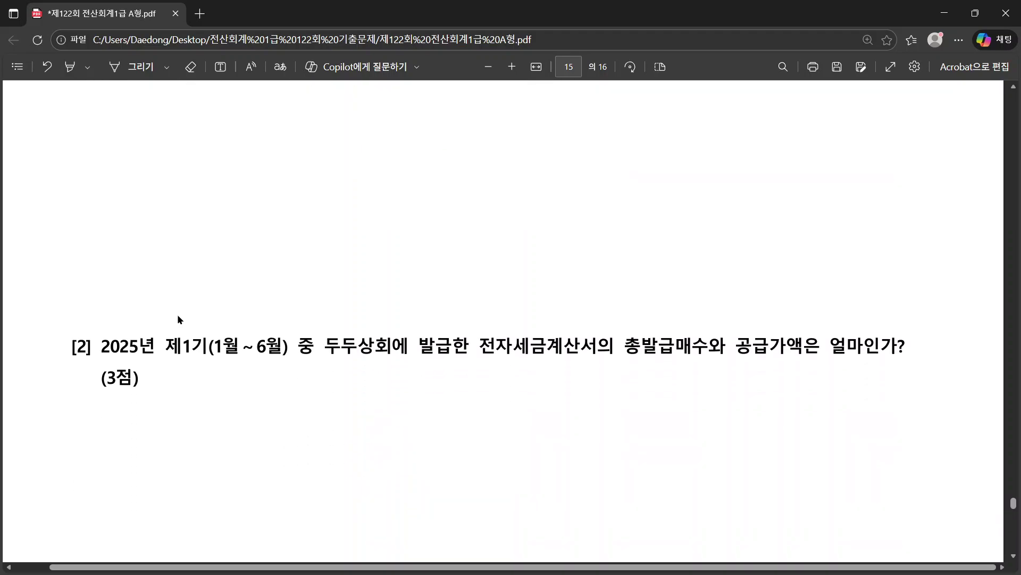
double_click(104, 255)
left_click_drag(169, 254, 224, 292)
key("ctrl+c")
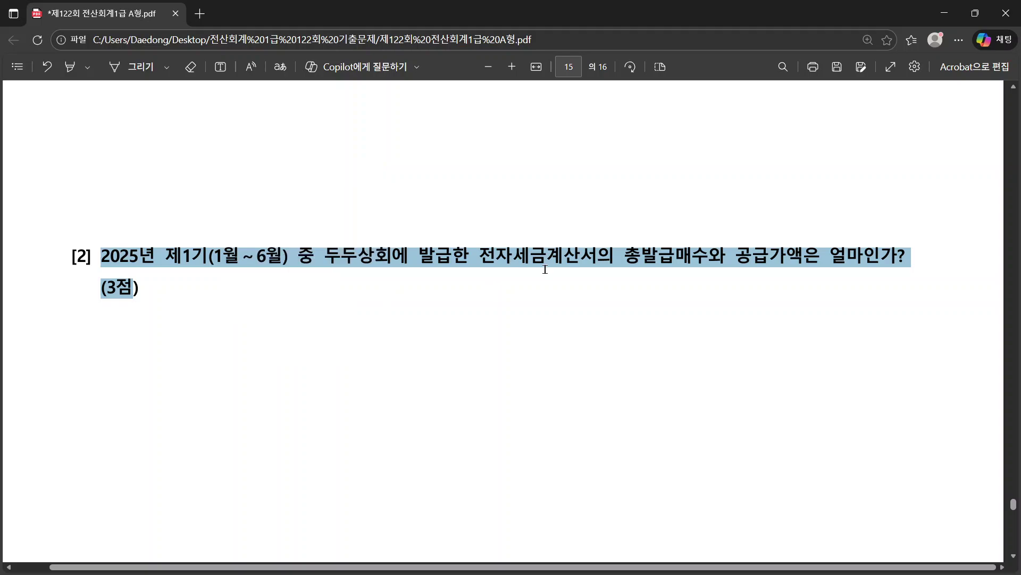
left_click(676, 263)
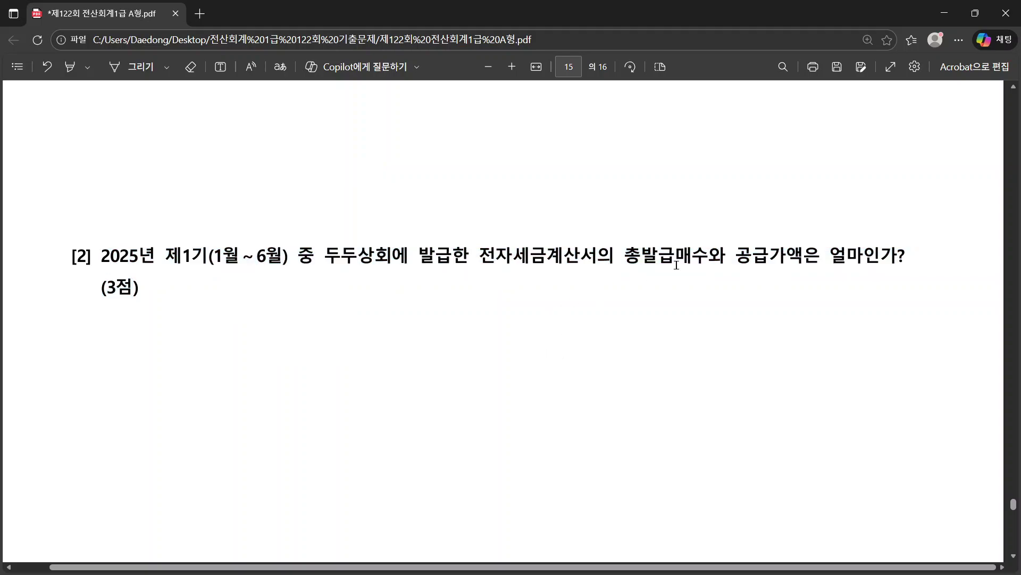
left_click_drag(623, 258, 724, 256)
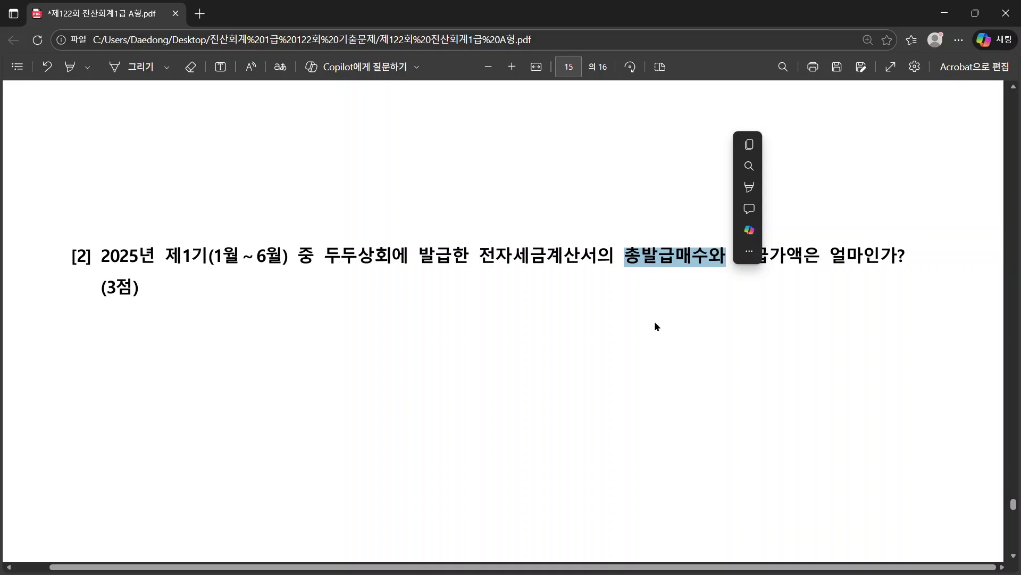
left_click(595, 339)
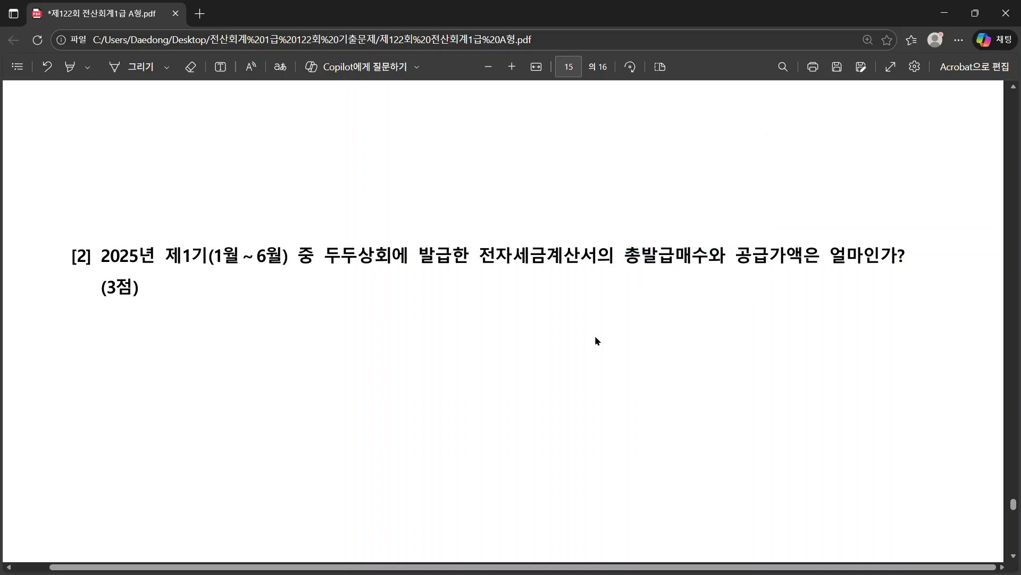
Step: Open 전자세금계산서발행 and set the period to 2025/1/1 – 2025/6/30
key("alt+Tab")
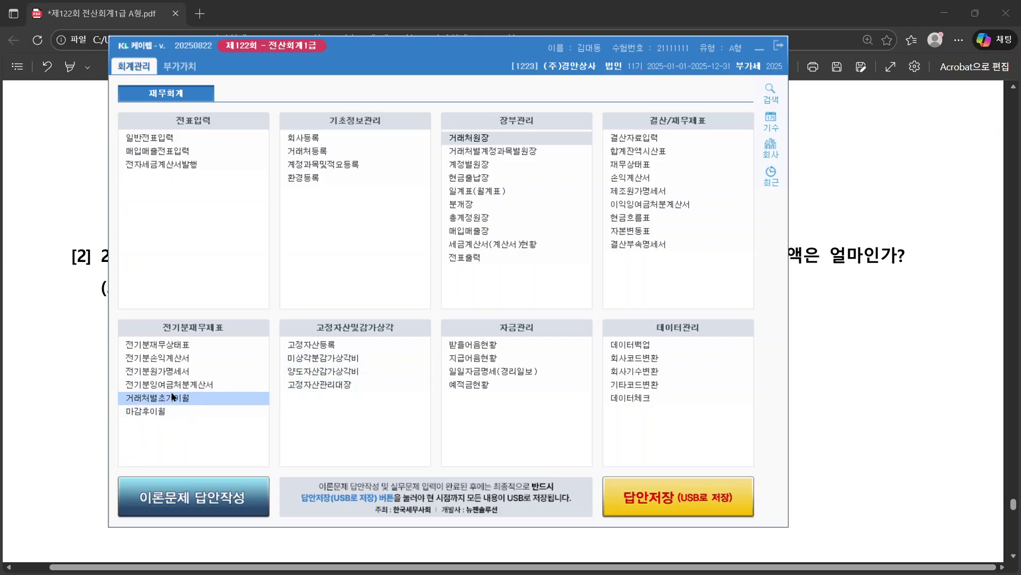
left_click(180, 166)
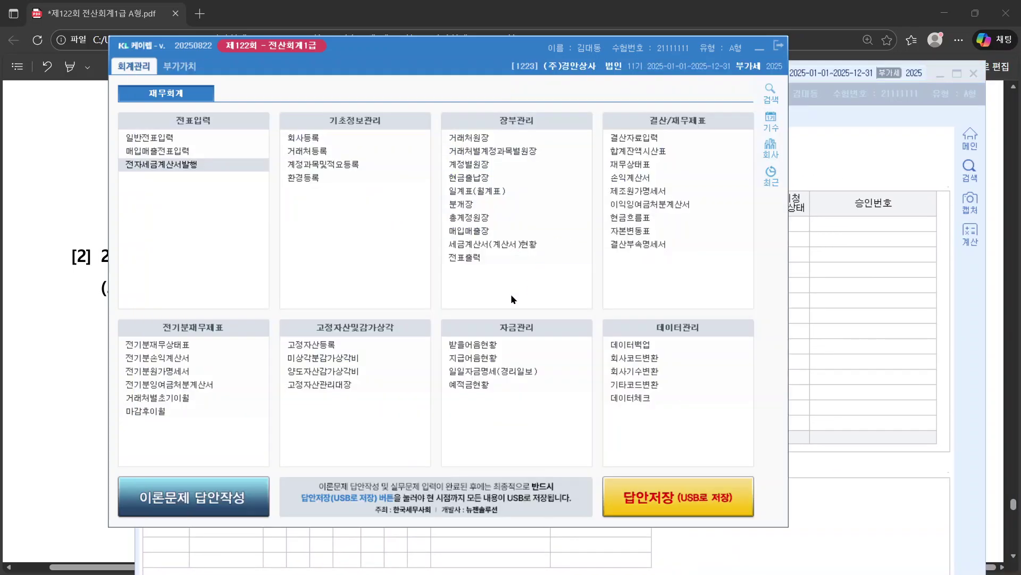
left_click(49, 257)
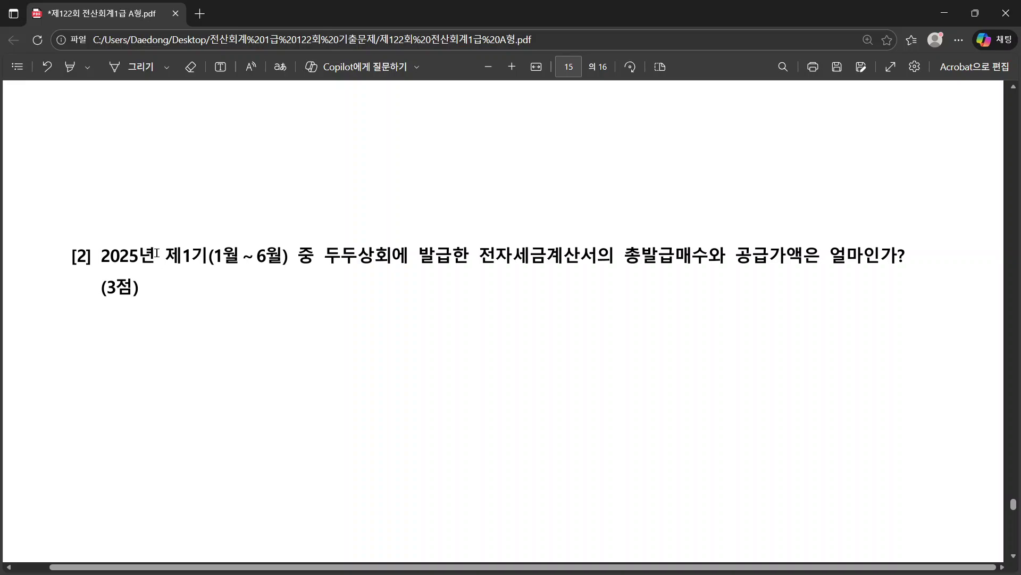
key("alt+Tab")
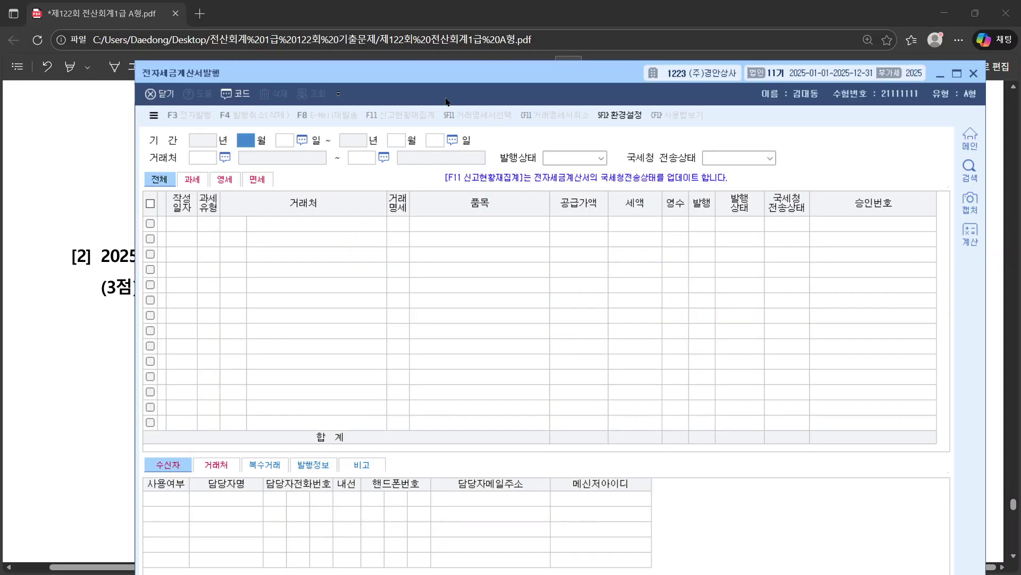
type("1")
key("Return")
type("1")
key("Return")
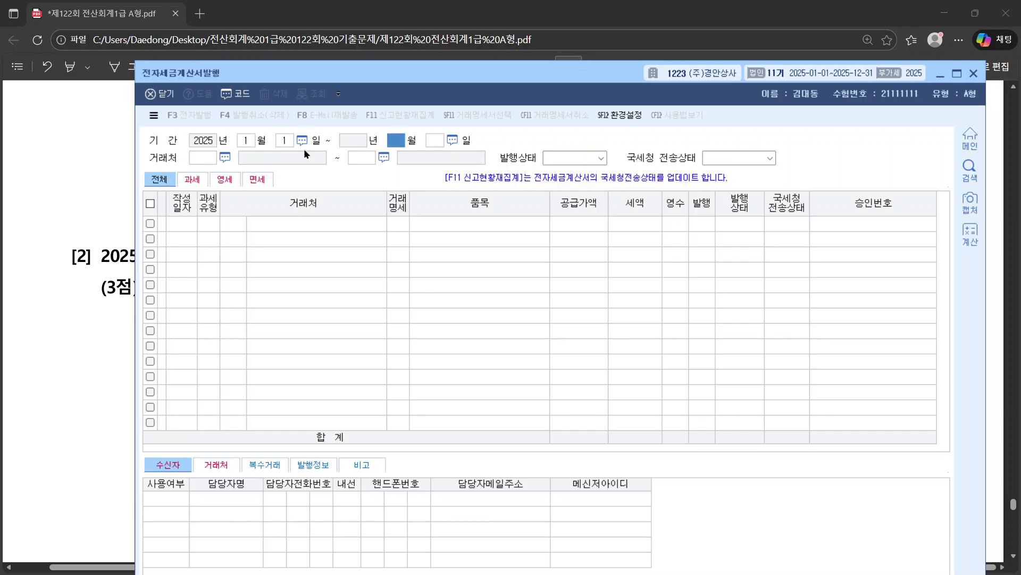
type("6")
key("Return")
type("5")
key("Return")
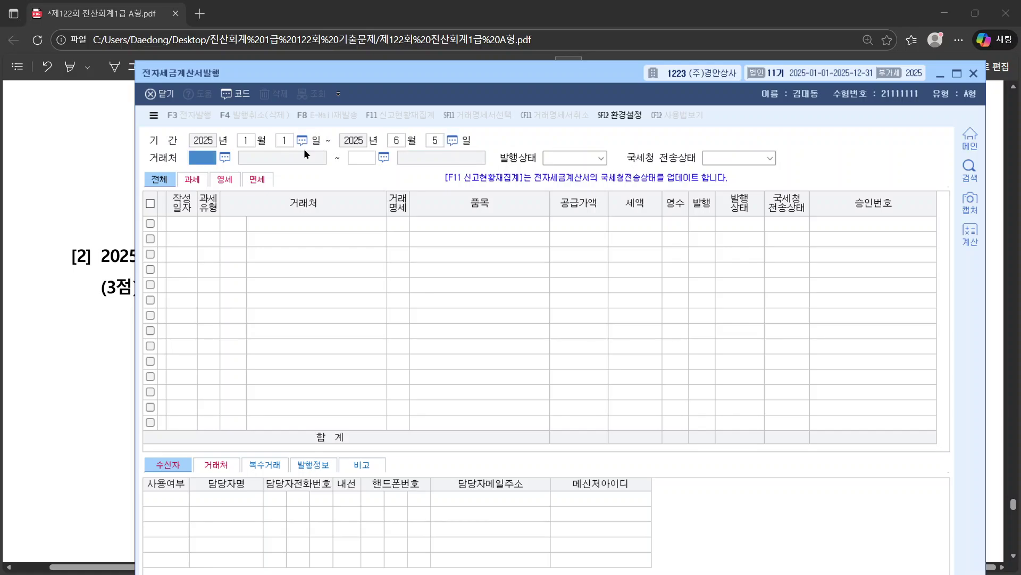
left_click(441, 140)
type("30")
key("Return")
Step: Set 147 두두상회 as both starting and ending partner and load its invoices
left_click(223, 158)
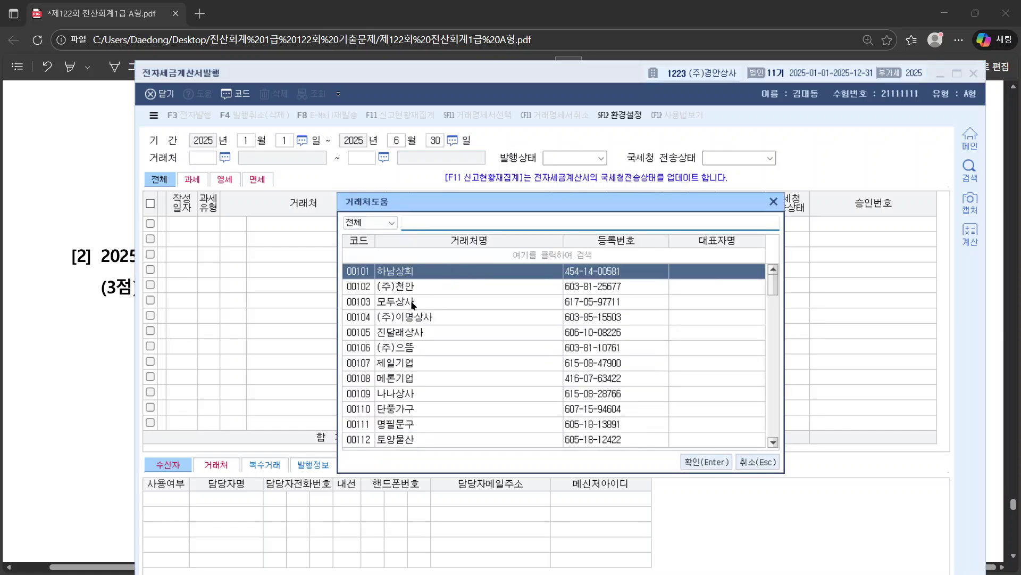
key("Return")
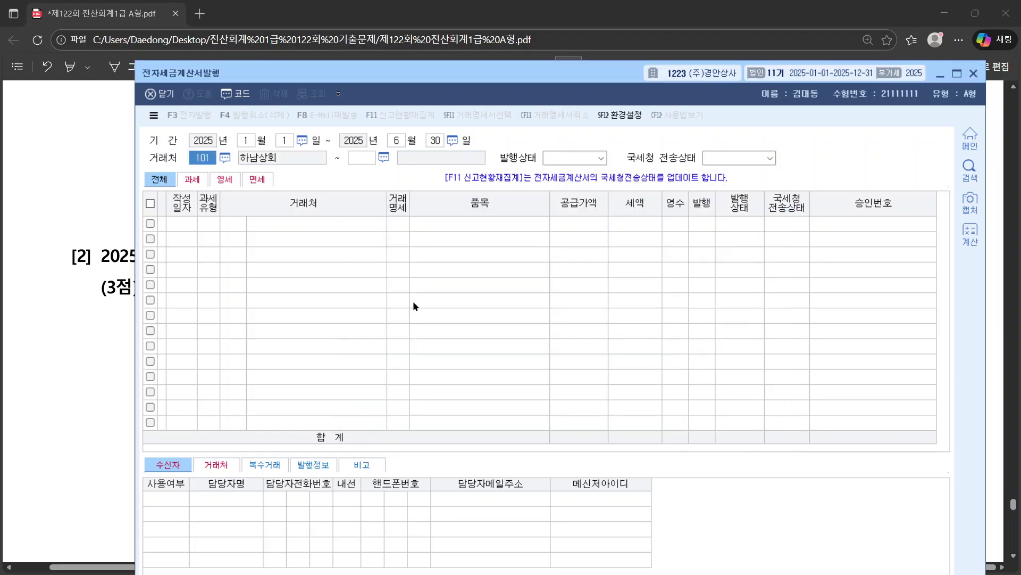
key("F2")
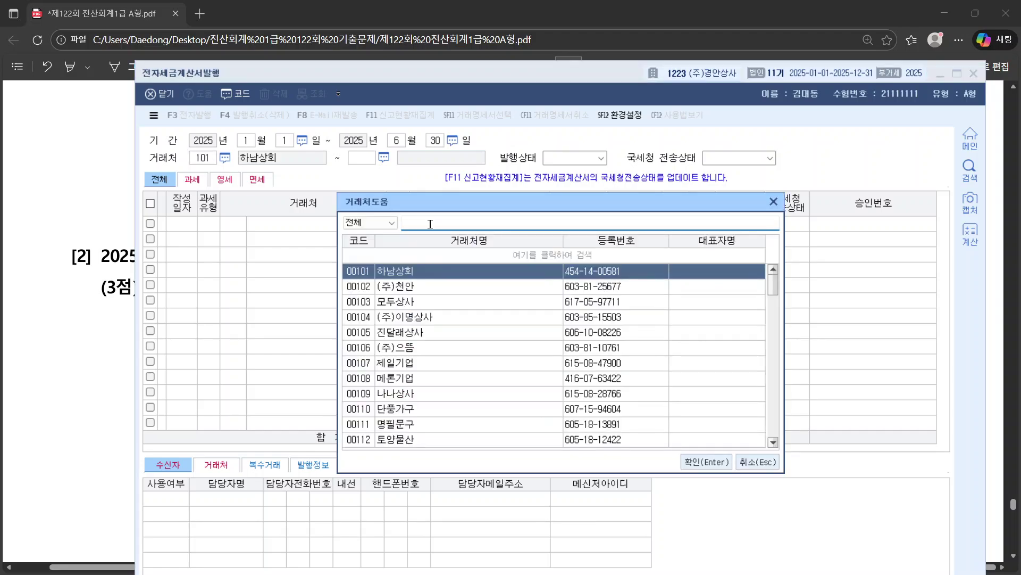
type("두두")
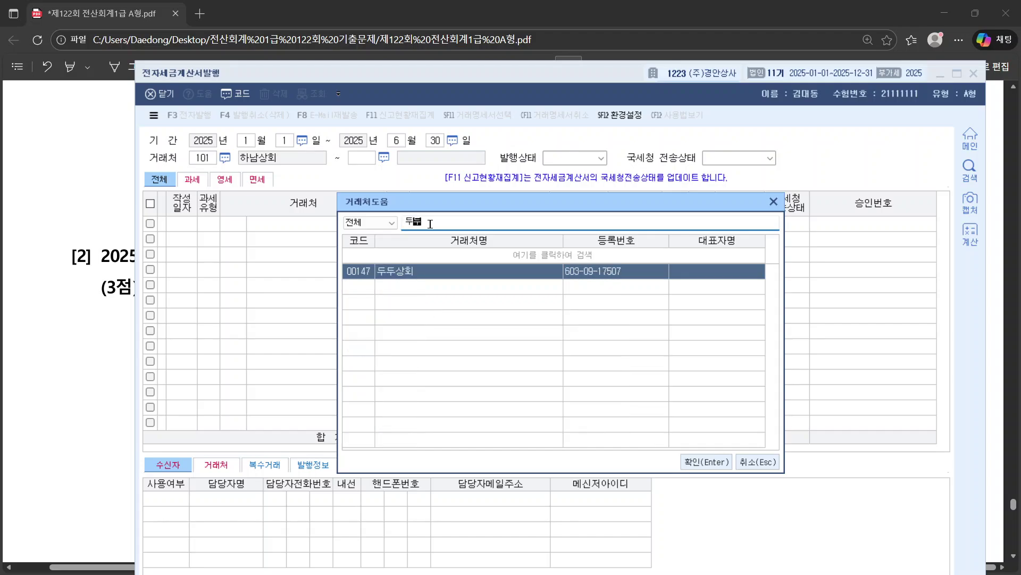
key("Return")
key("Return")
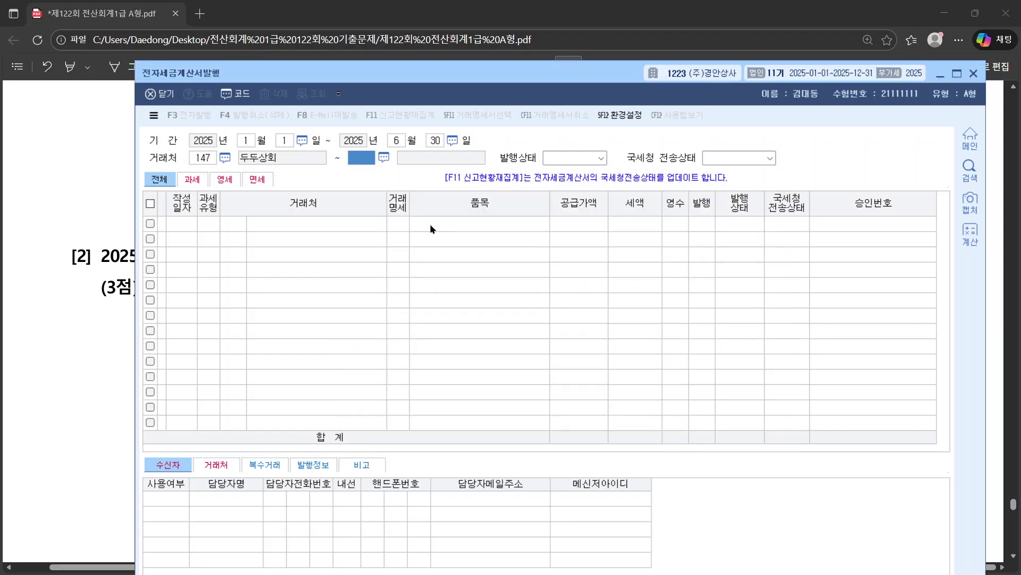
type("두두")
key("Return")
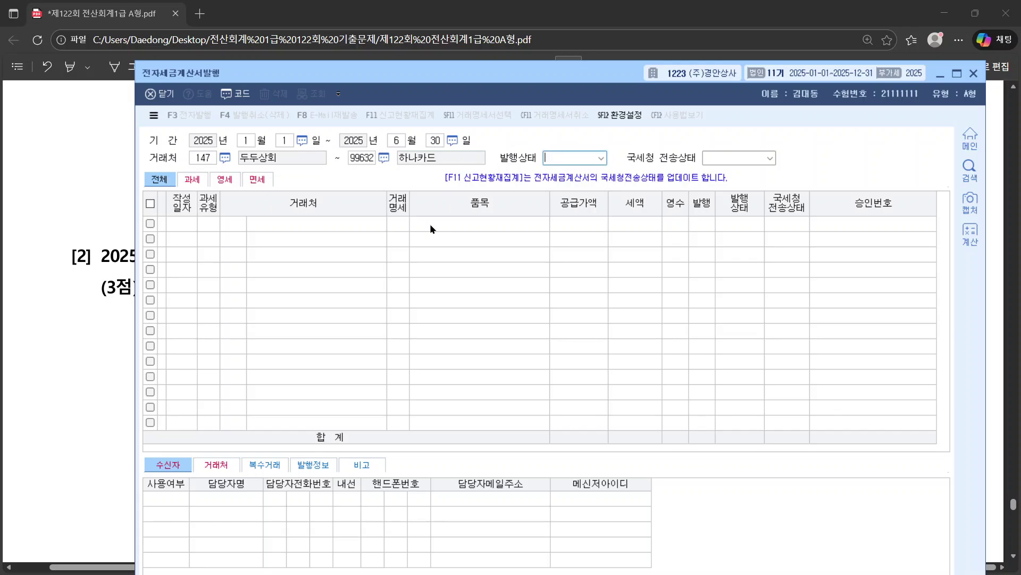
key("alt+Tab")
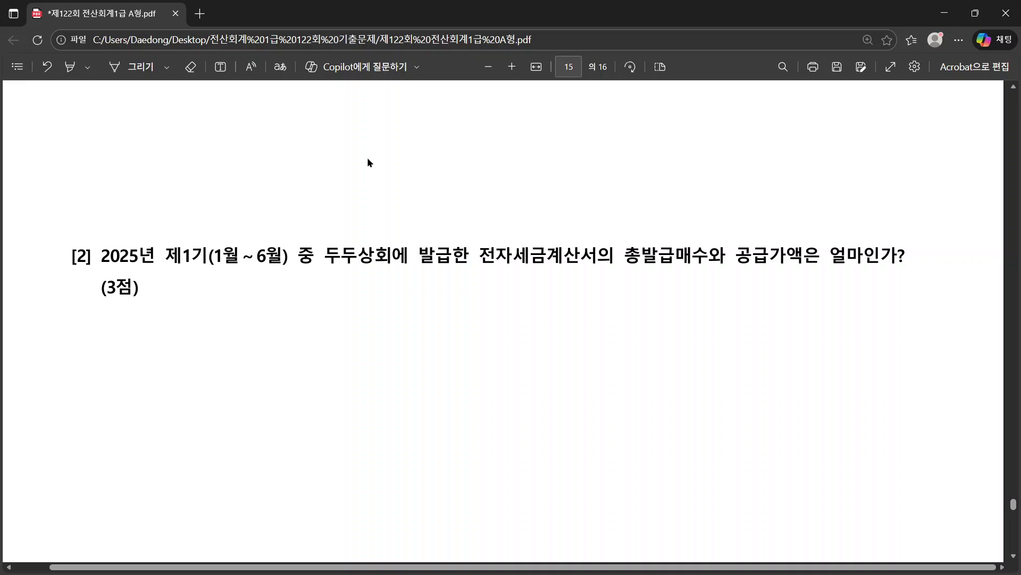
key("alt+Tab")
left_click(384, 157)
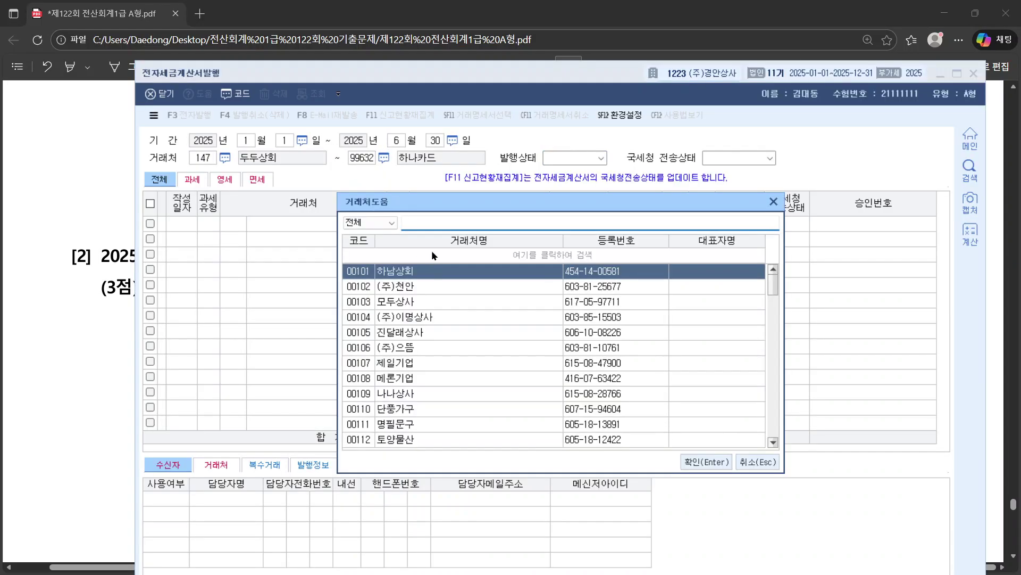
type("147")
key("Return")
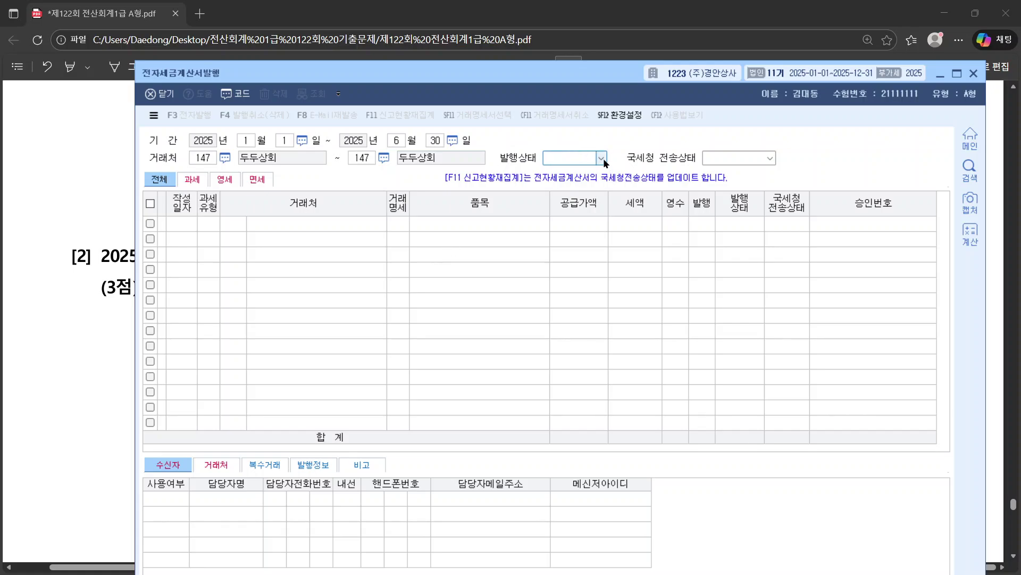
key("Return")
key("Return")
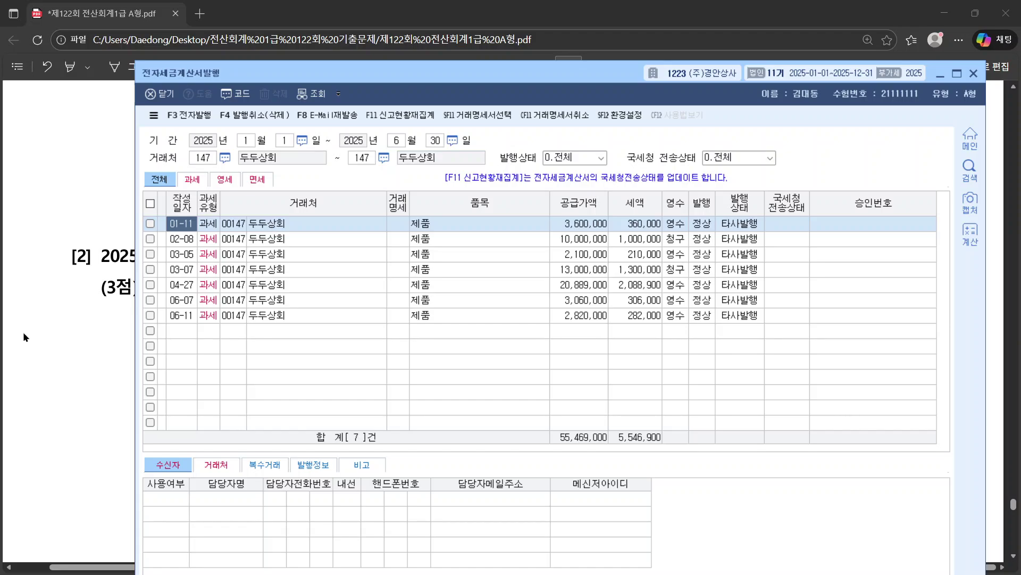
Step: Count the 7 invoices and note the 55,469,000 supply value, then close the window
left_click(50, 327)
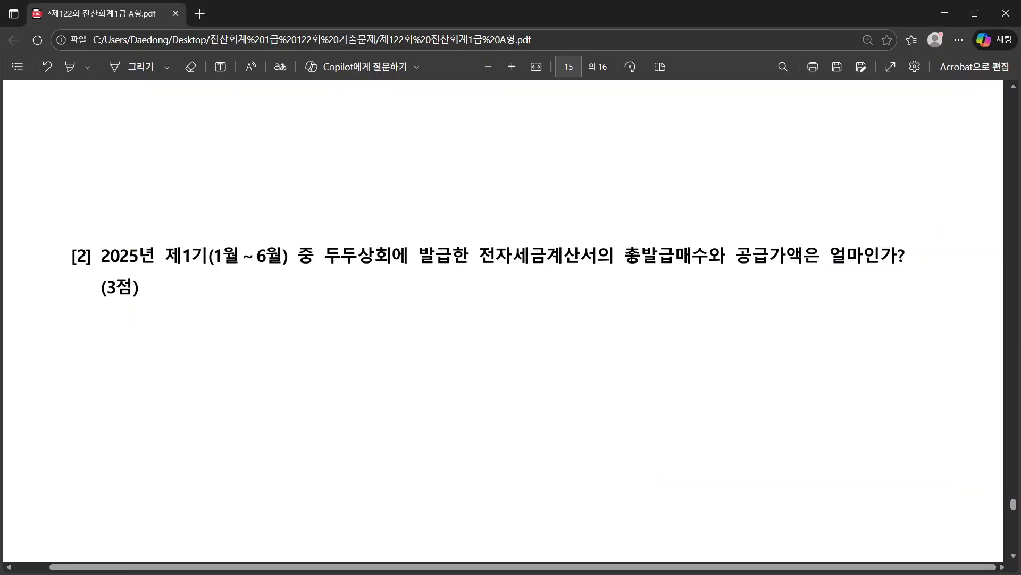
left_click_drag(628, 257, 710, 257)
key("alt+Tab")
left_click(424, 228)
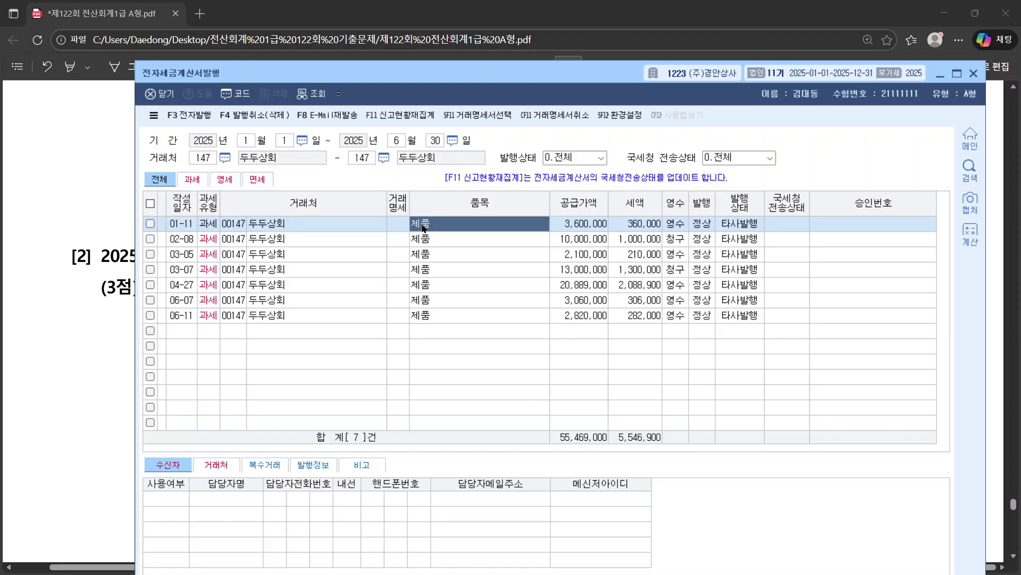
key("Down")
key("Down")
key("Down")
key("Down")
key("Down")
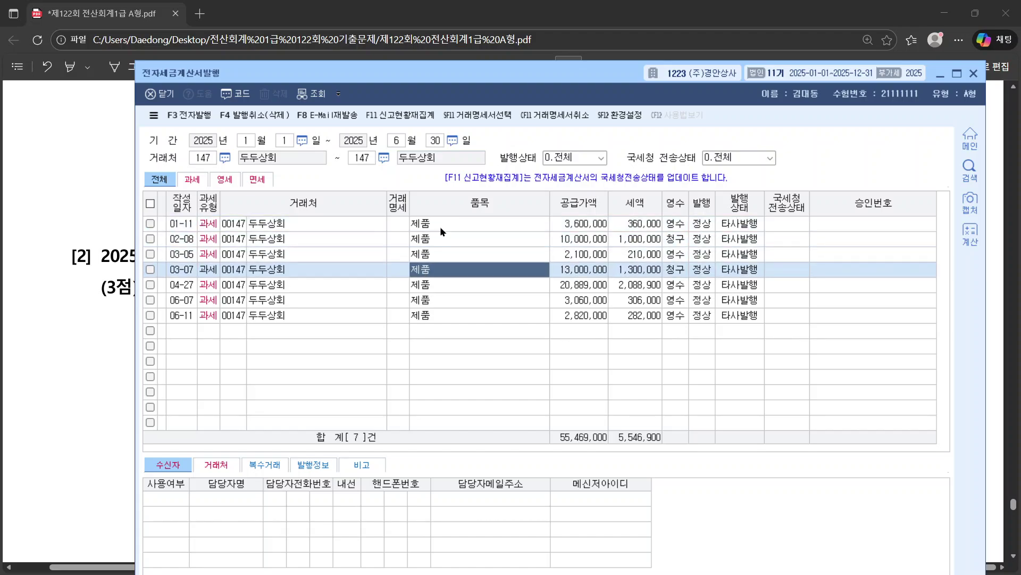
key("Down")
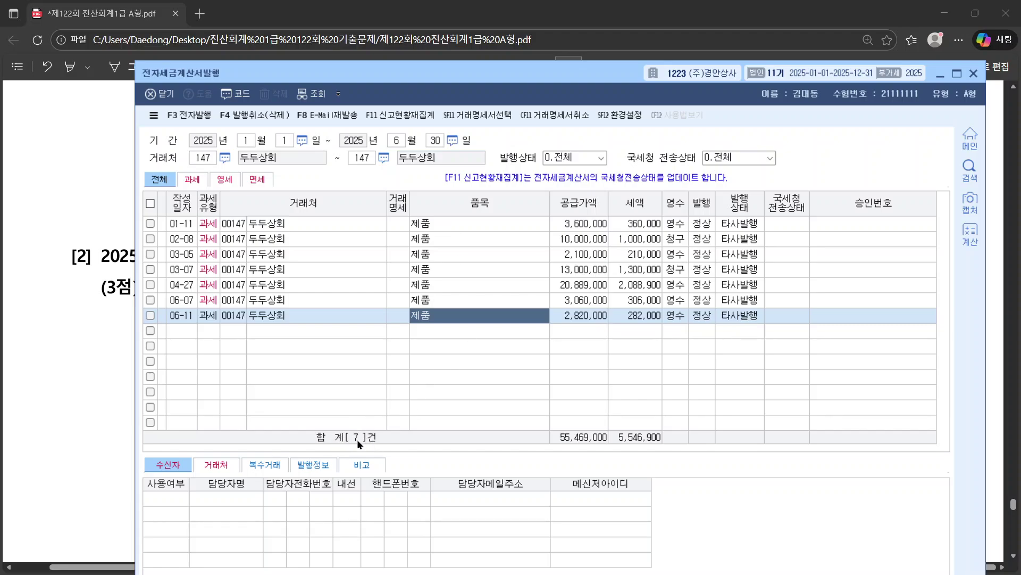
key("alt+Tab")
left_click_drag(738, 255, 801, 255)
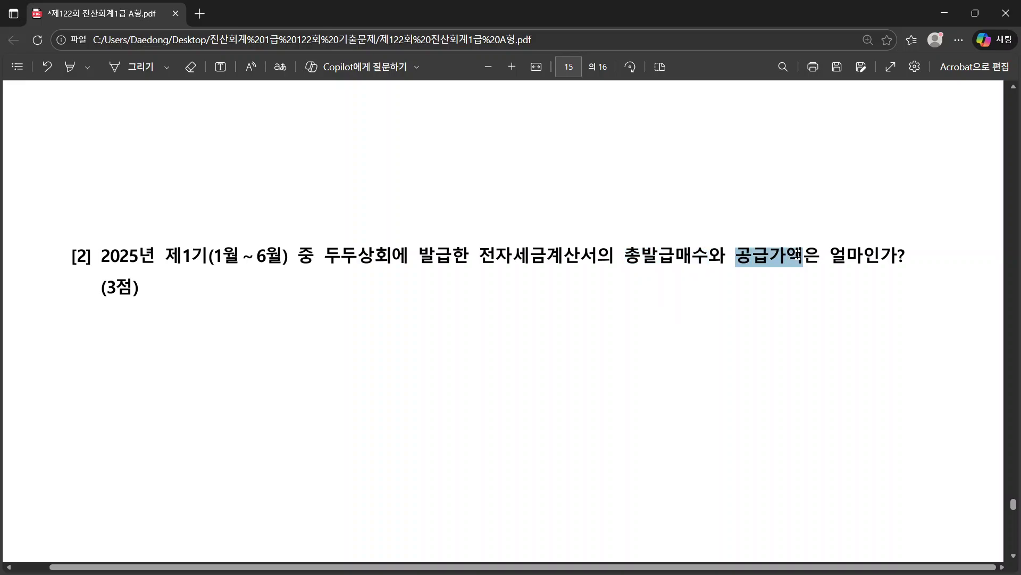
key("alt+Tab")
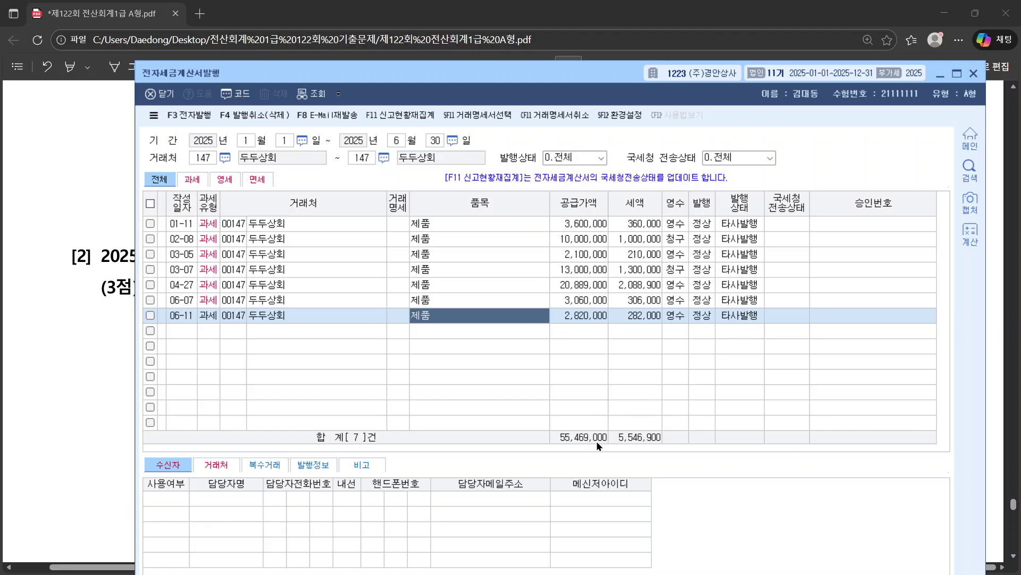
left_click_drag(655, 80, 656, 20)
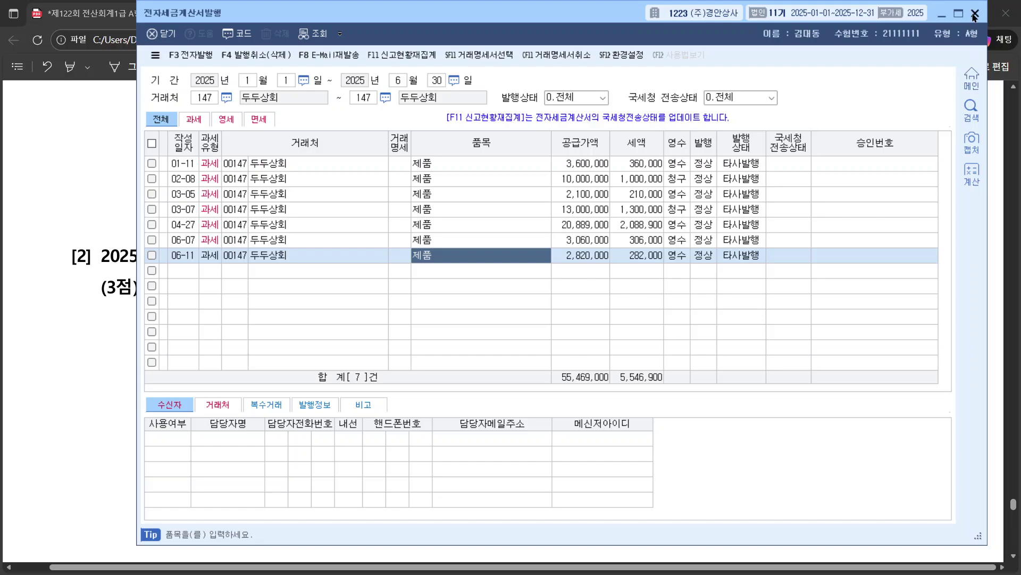
left_click(975, 13)
Step: Enter 7 and 55,469,000 as practical answer [2] and close the answer sheet to save
key("alt+Tab")
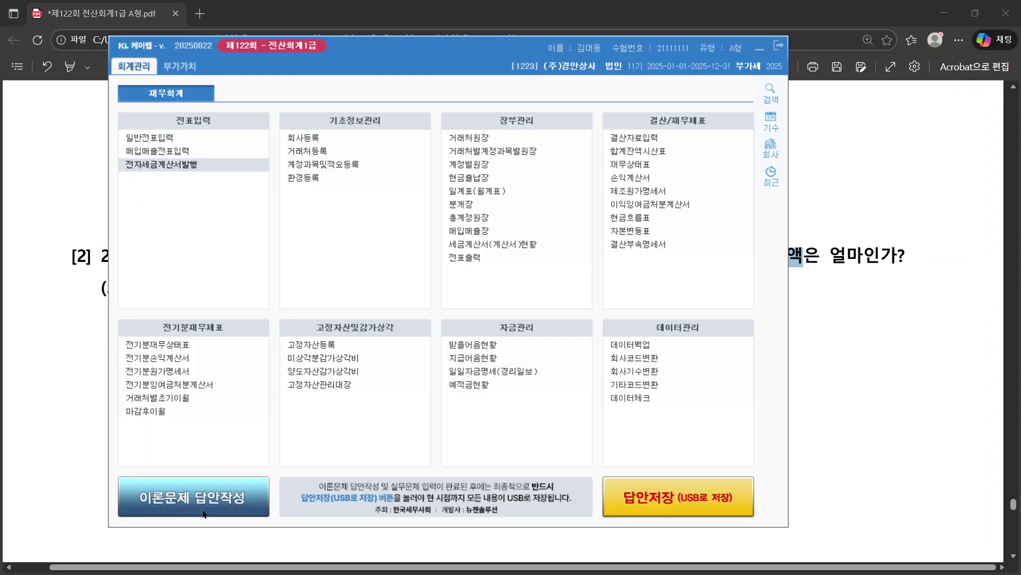
left_click(209, 505)
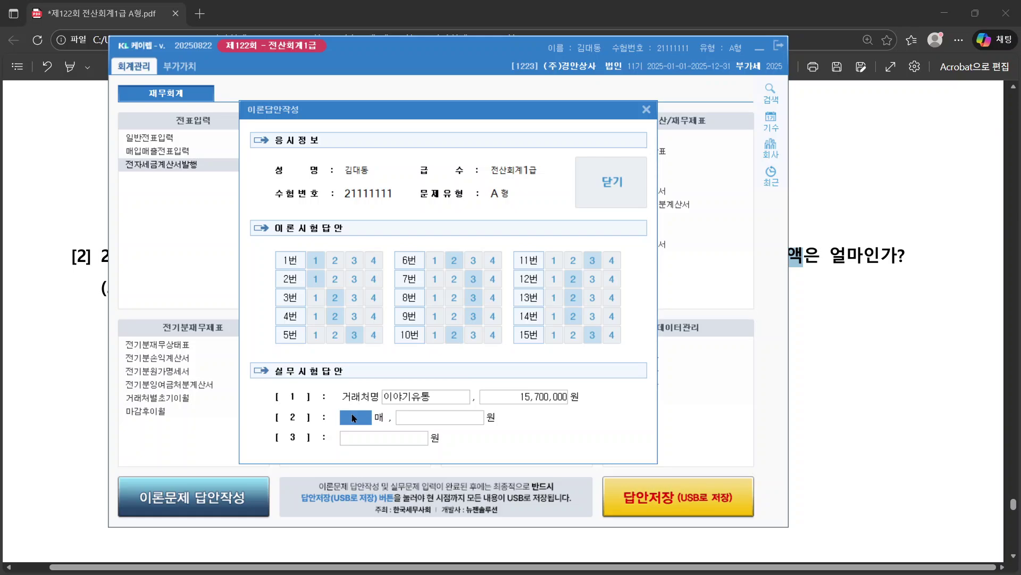
type("7")
key("Tab")
type("8")
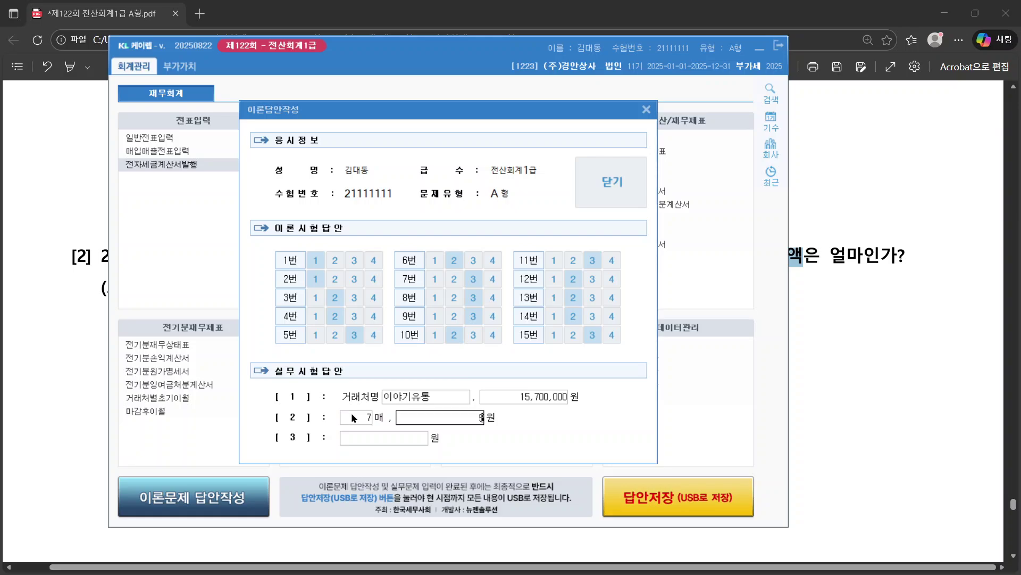
type("5469")
key("Tab")
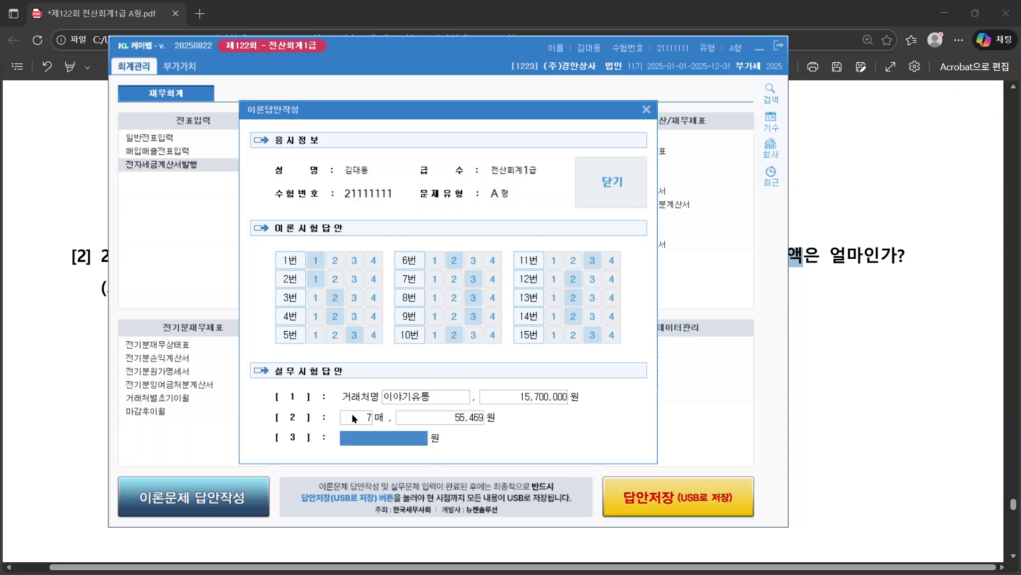
left_click(480, 419)
type("000")
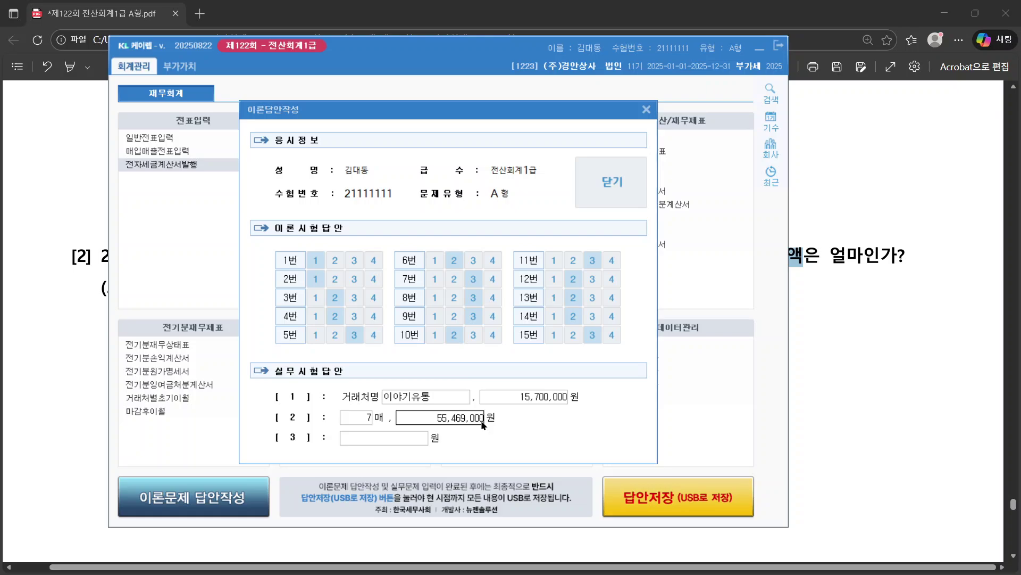
key("Tab")
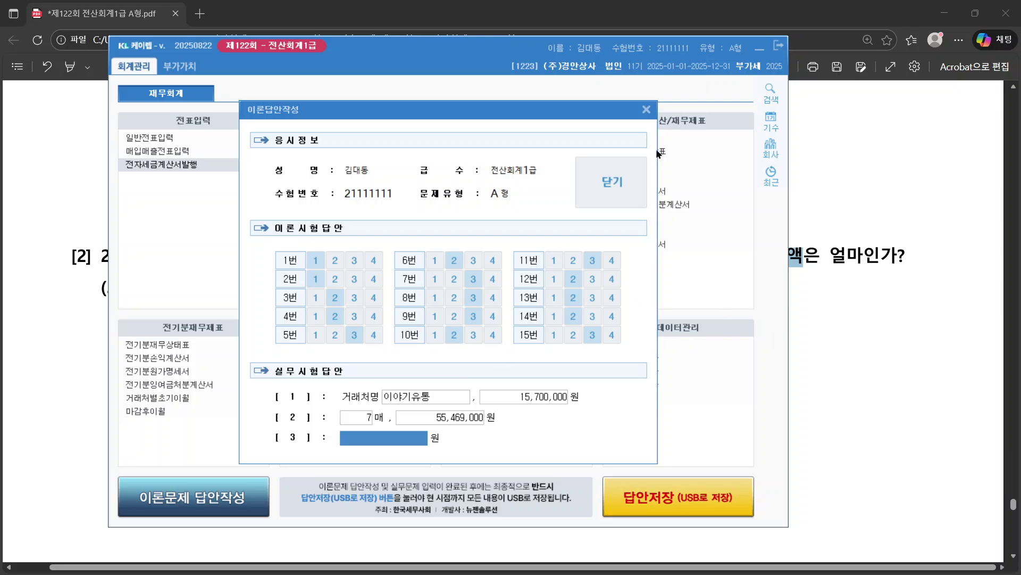
left_click(629, 175)
Step: Dismiss the saved notice and highlight 판매관리비 and the January–April period in question [3]
left_click(518, 345)
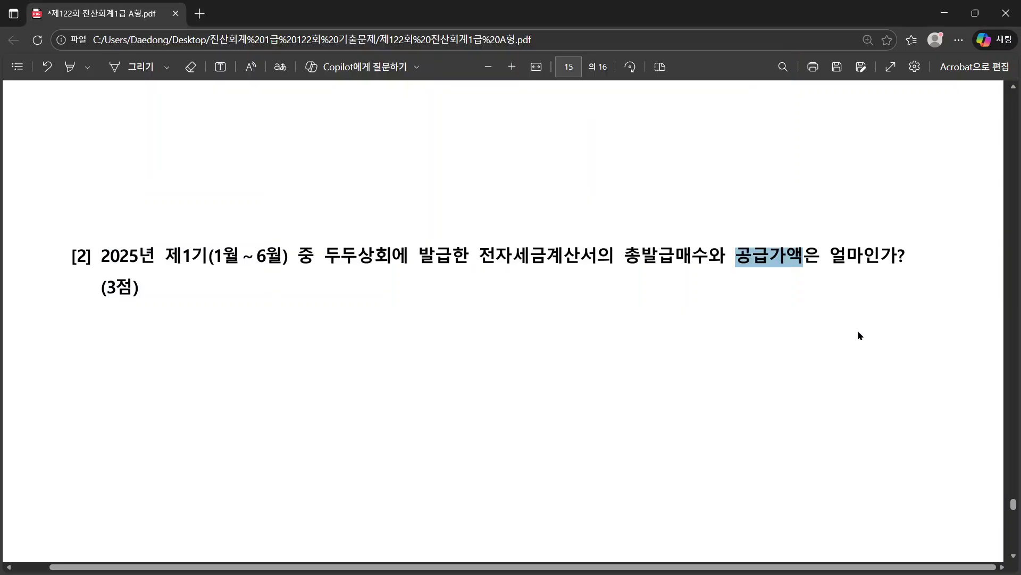
left_click(858, 328)
scroll(857, 329, "down", 10)
scroll(572, 336, "up", 3)
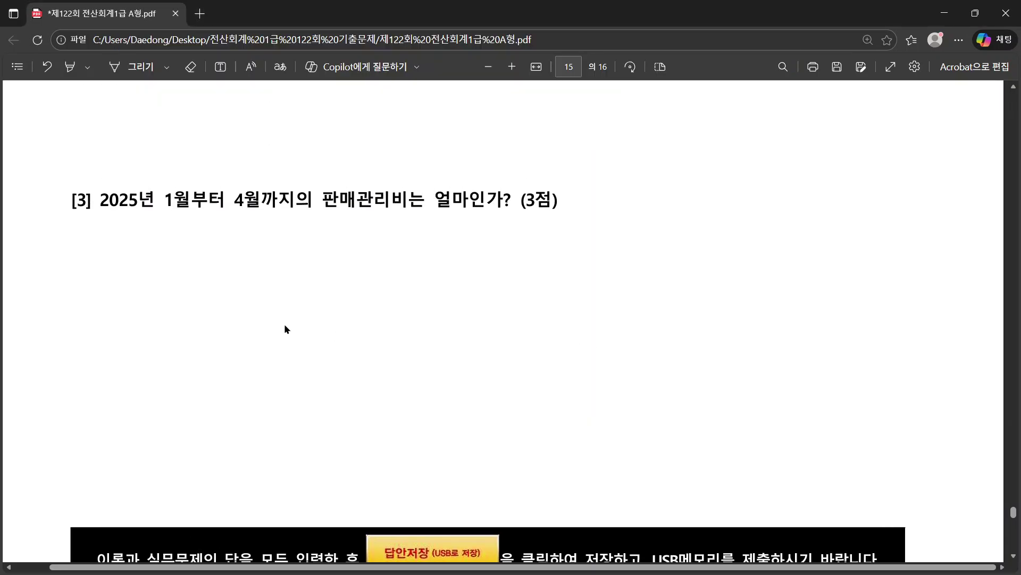
left_click_drag(78, 197, 562, 220)
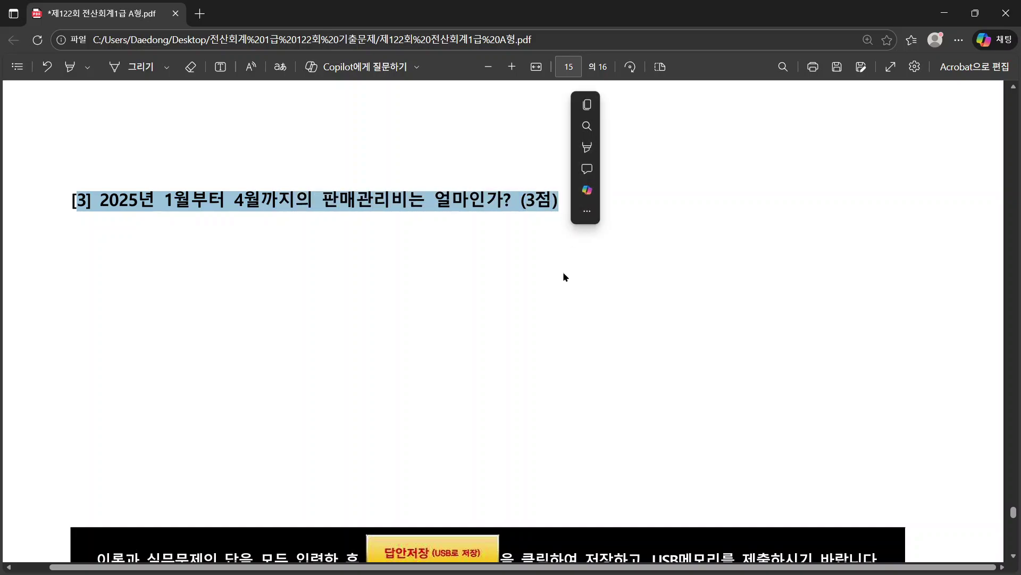
left_click(564, 276)
left_click_drag(322, 200, 405, 200)
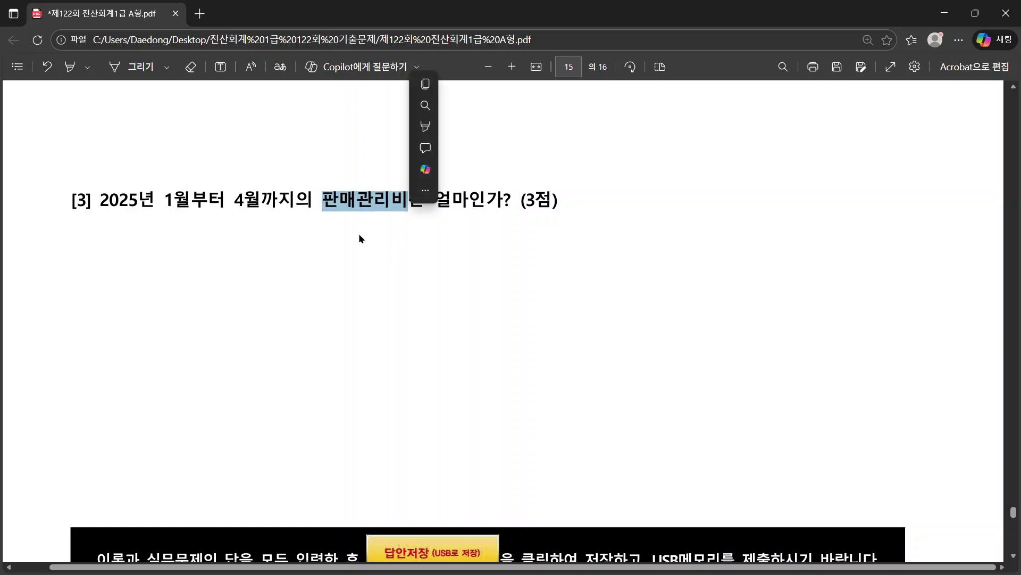
left_click_drag(128, 201, 302, 201)
left_click(302, 201)
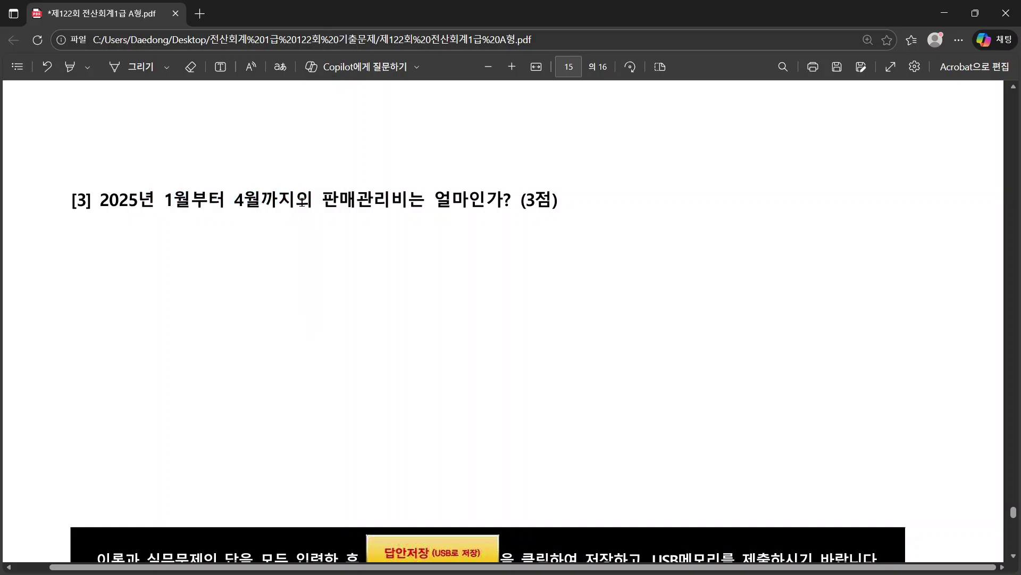
key("alt+Tab")
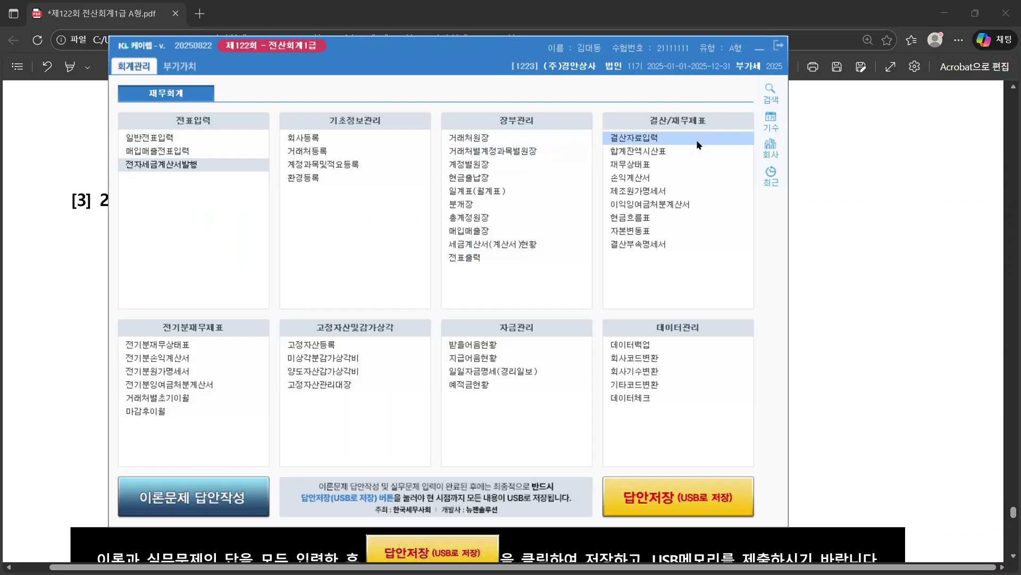
left_click(666, 152)
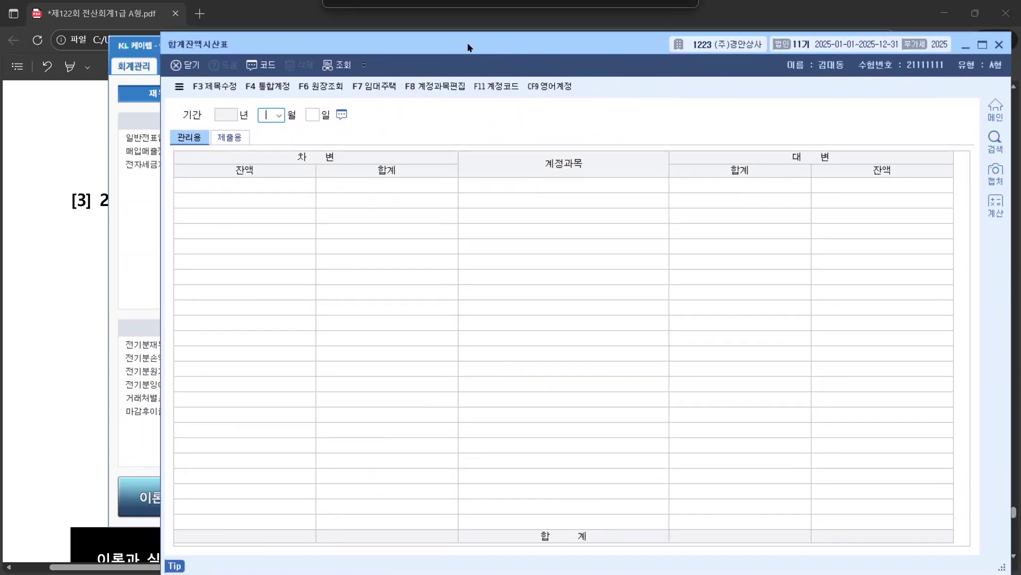
left_click(277, 116)
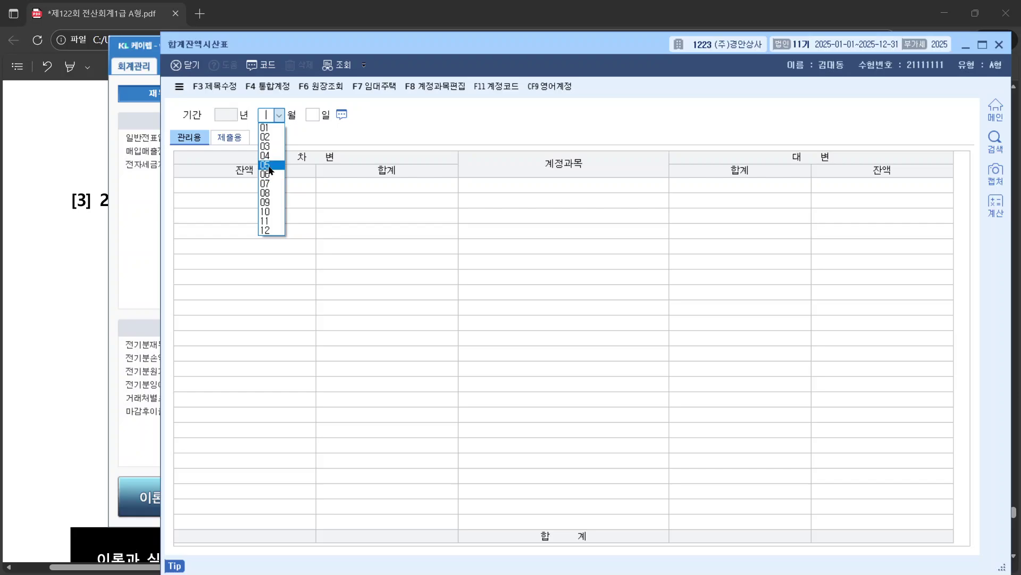
left_click(266, 156)
key("Return")
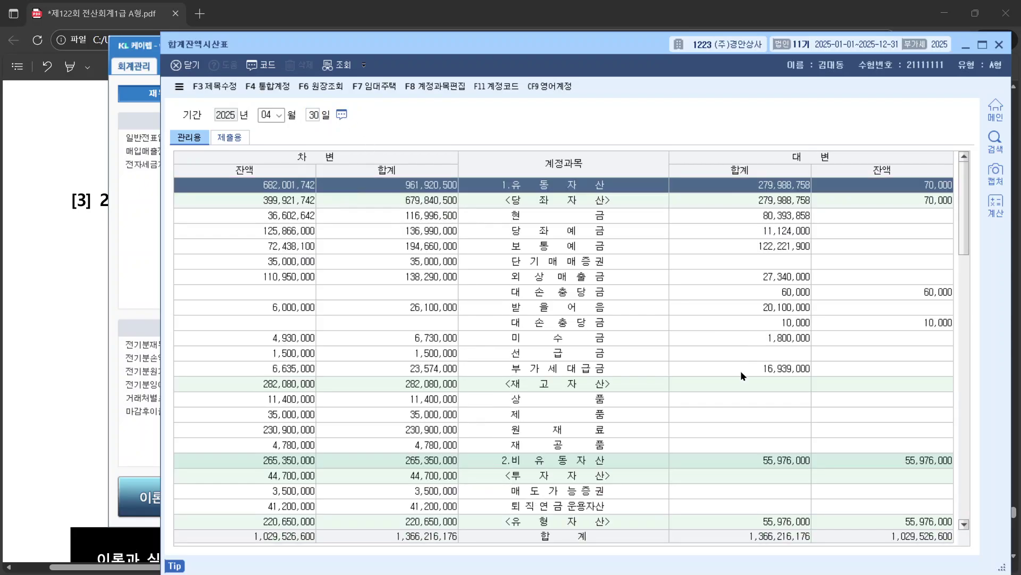
scroll(623, 406, "down", 4)
scroll(585, 398, "down", 14)
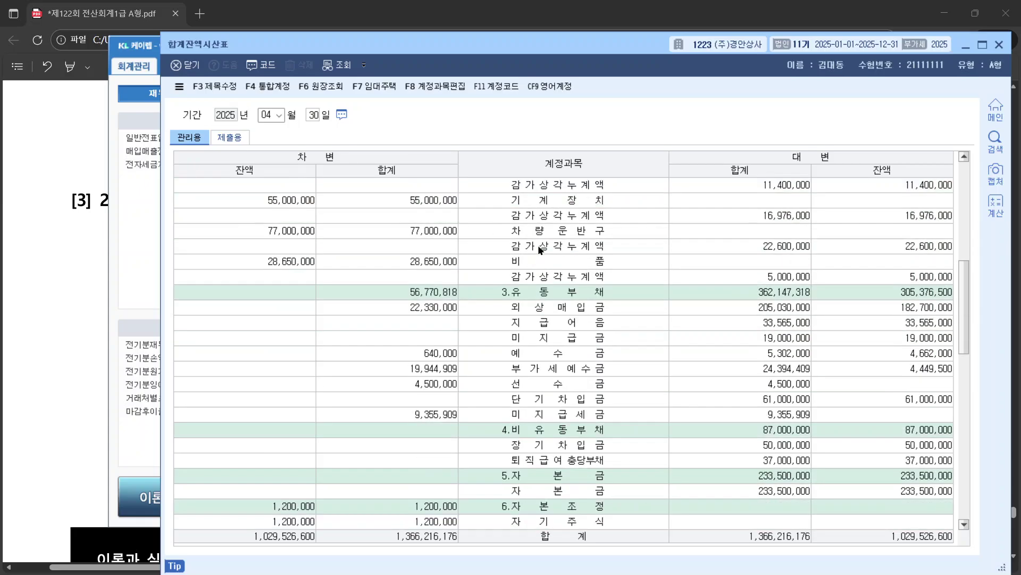
scroll(585, 398, "down", 1)
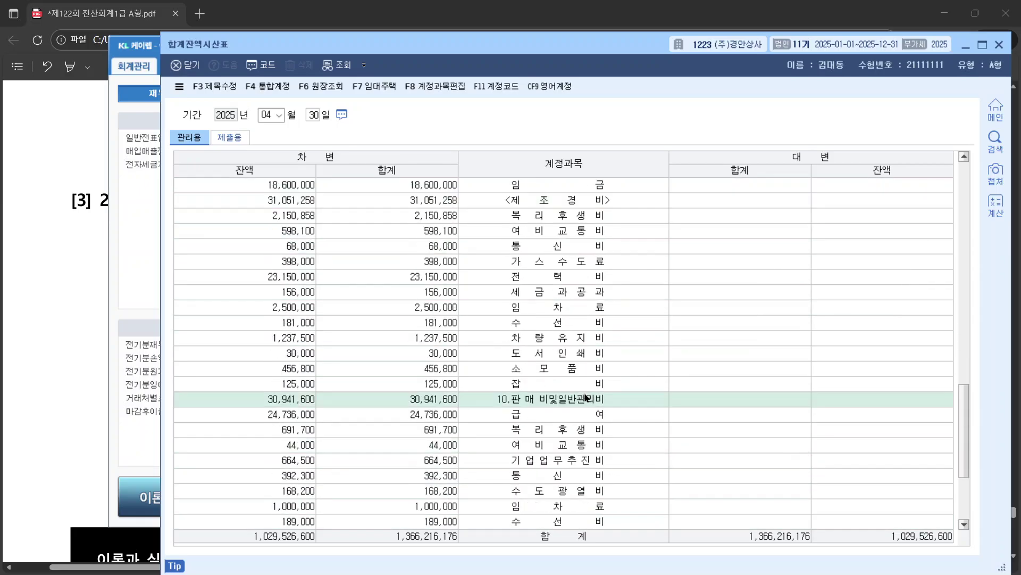
left_click(606, 402)
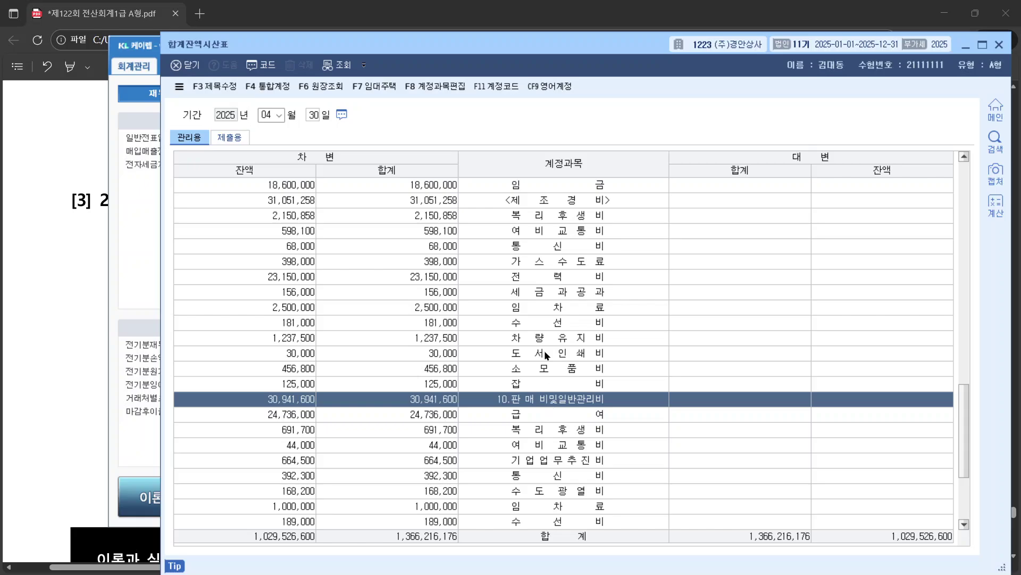
left_click(559, 203)
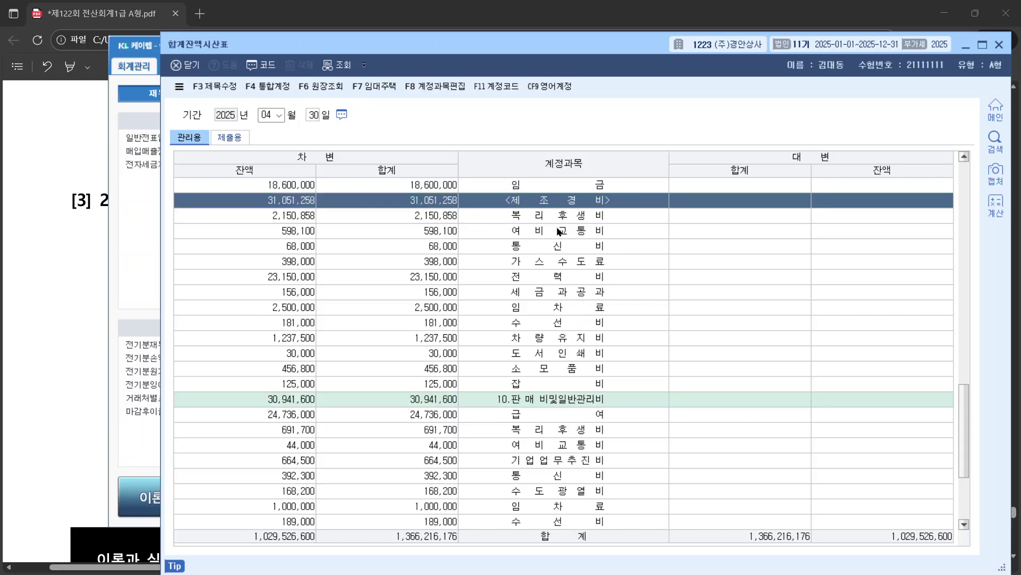
scroll(561, 231, "up", 15)
scroll(582, 252, "up", 1)
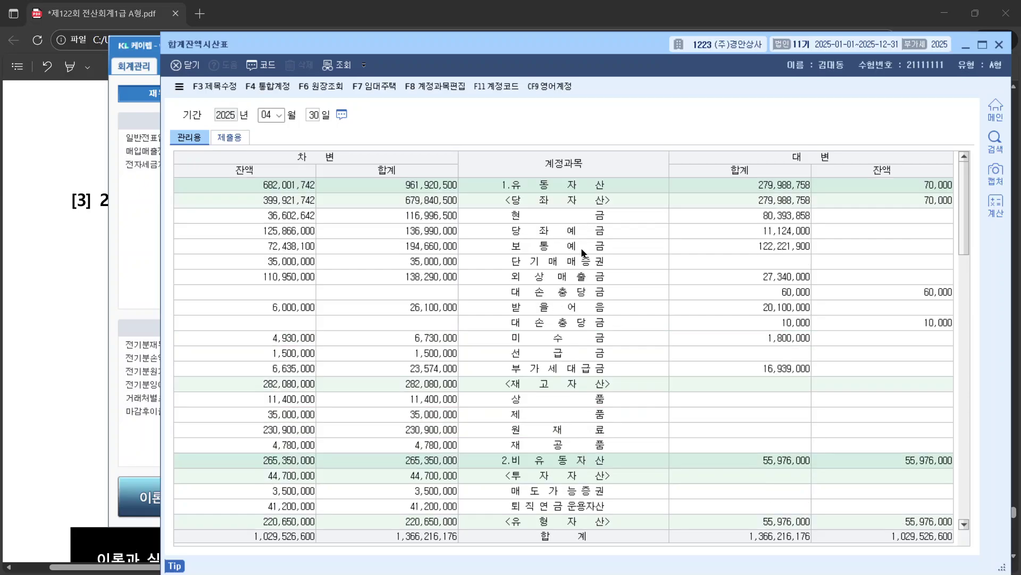
scroll(572, 276, "down", 15)
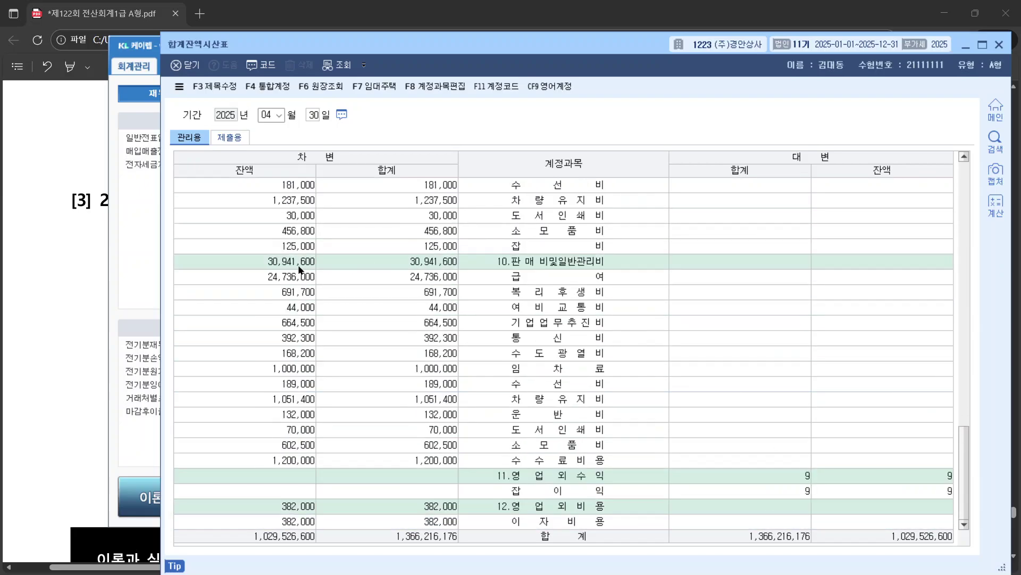
left_click(302, 264)
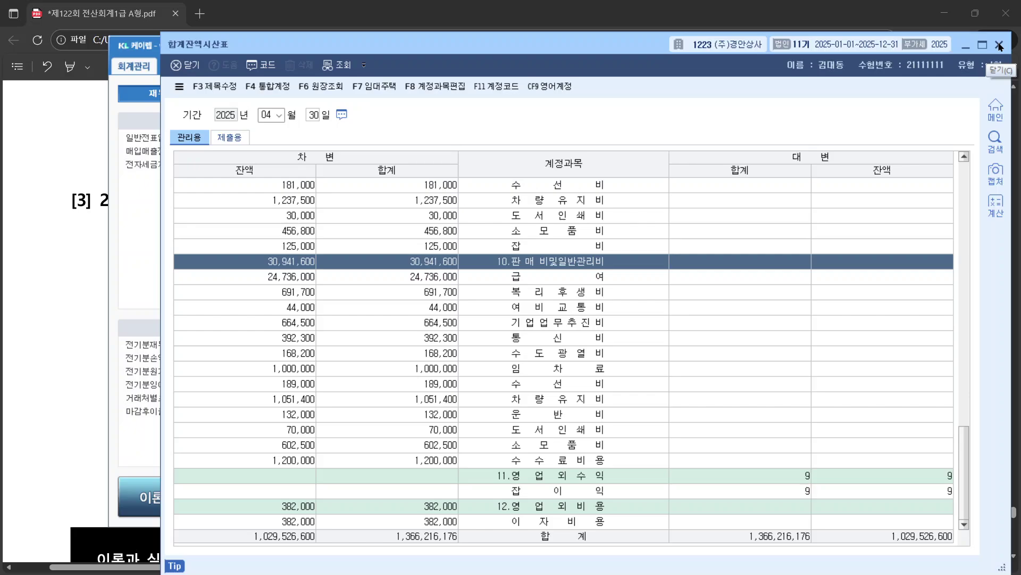
left_click(999, 46)
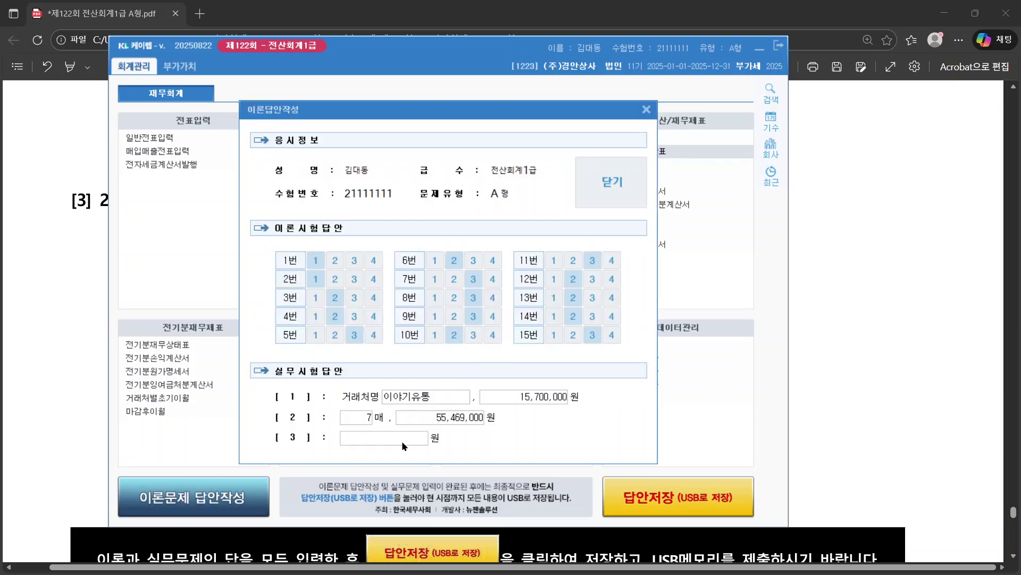
Step: Enter 30,941,600 as answer [3], save the sheet, and reopen it to verify
left_click(404, 443)
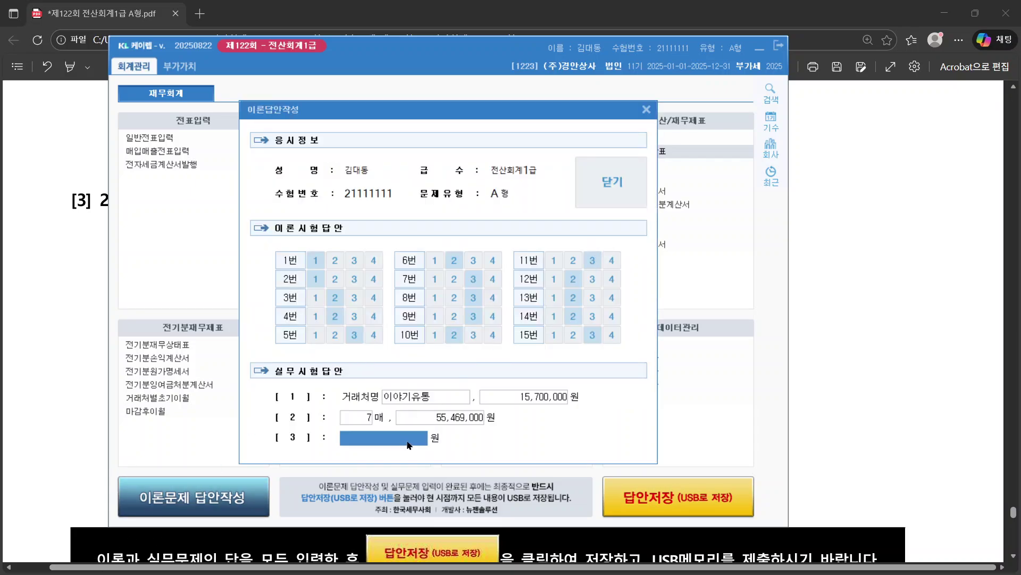
type("30,941,")
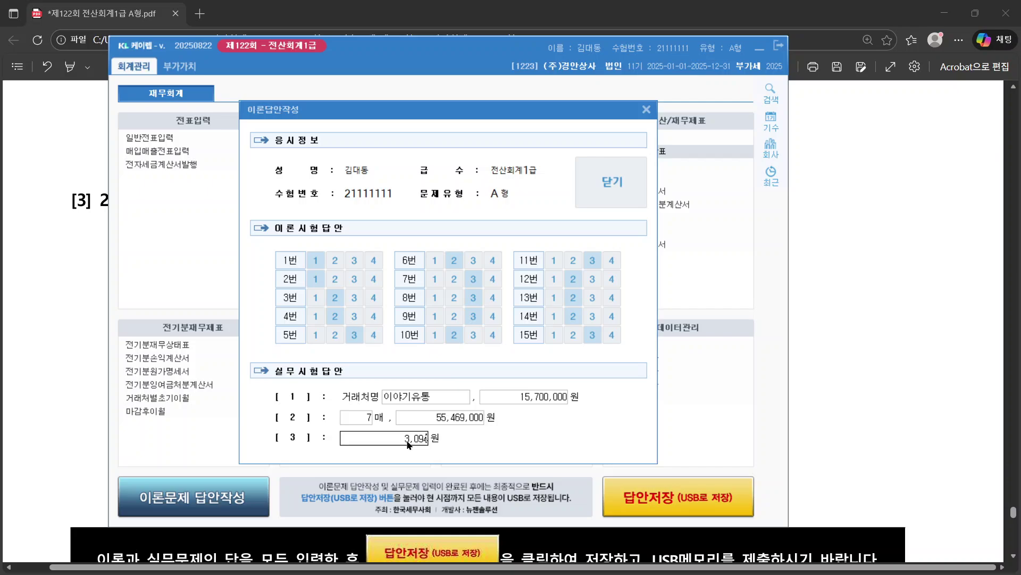
type("600")
key("Return")
left_click(610, 179)
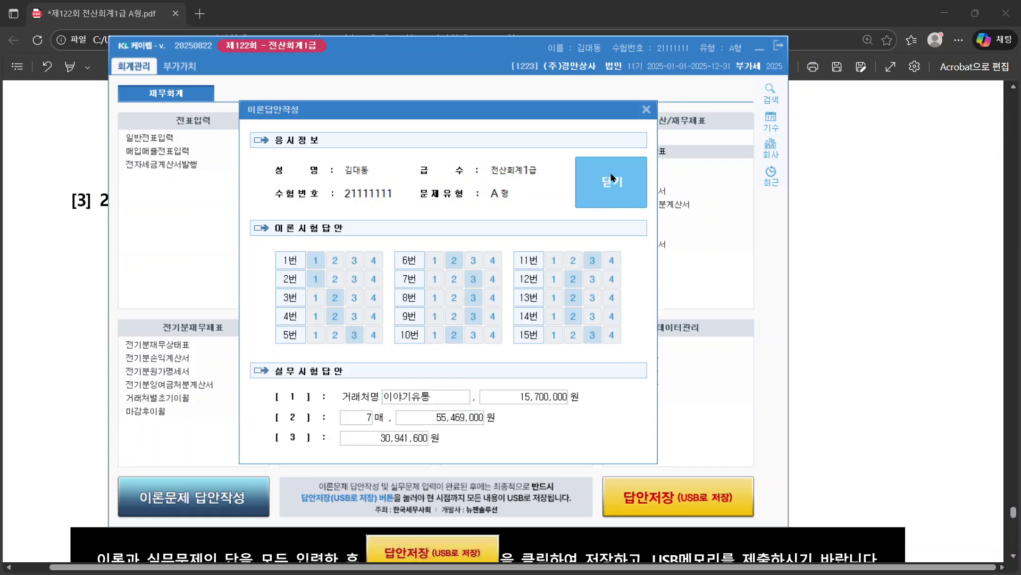
left_click(499, 340)
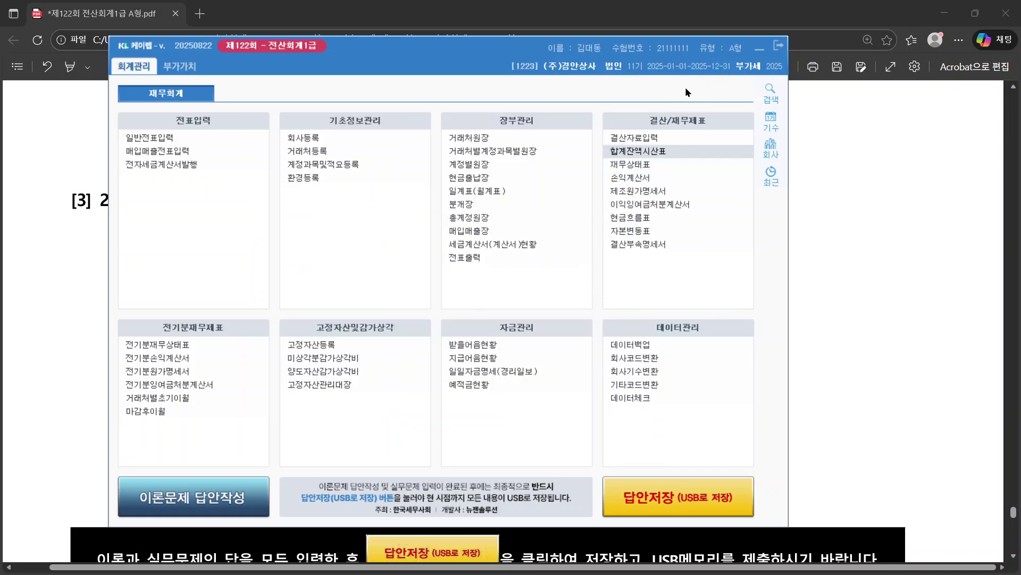
left_click(226, 500)
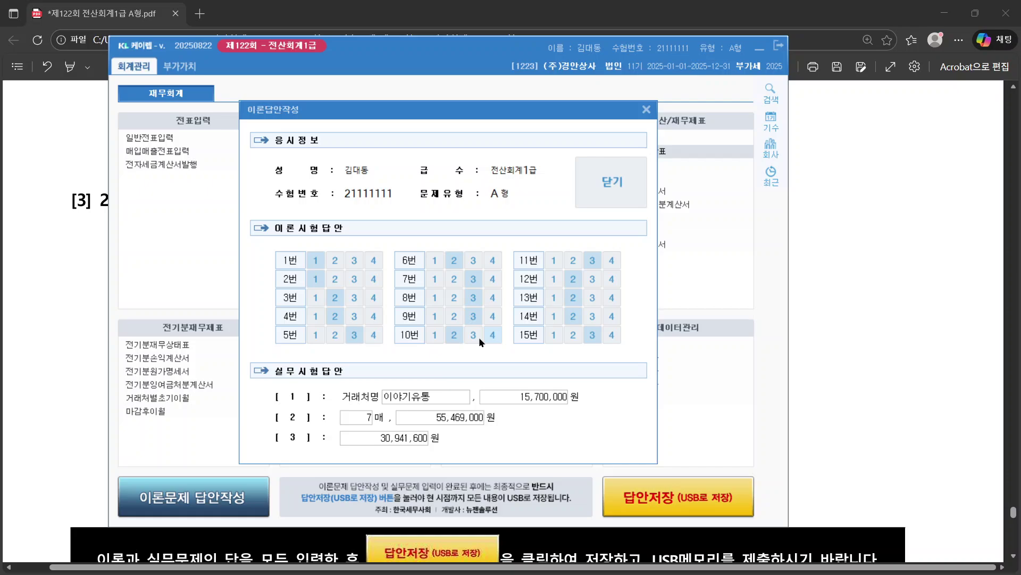
left_click(633, 206)
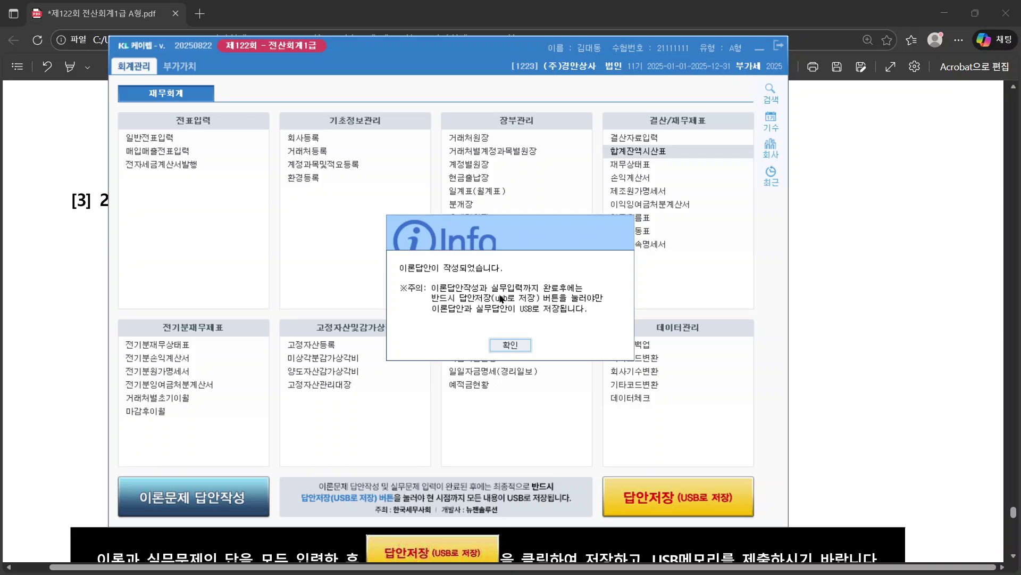
Step: Run 답안저장 to save all answers to USB and confirm completion
left_click(511, 344)
left_click(711, 508)
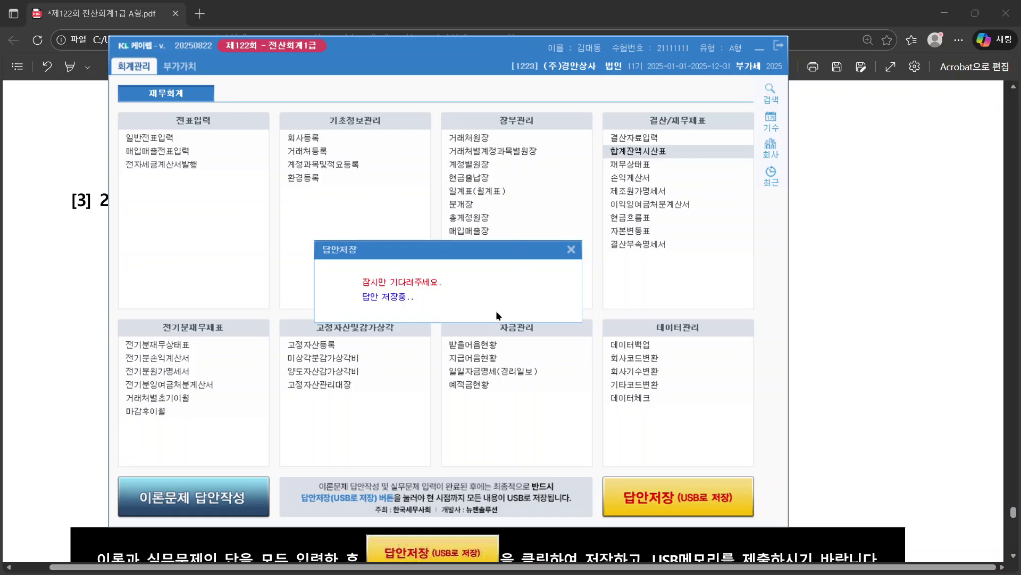
left_click(553, 324)
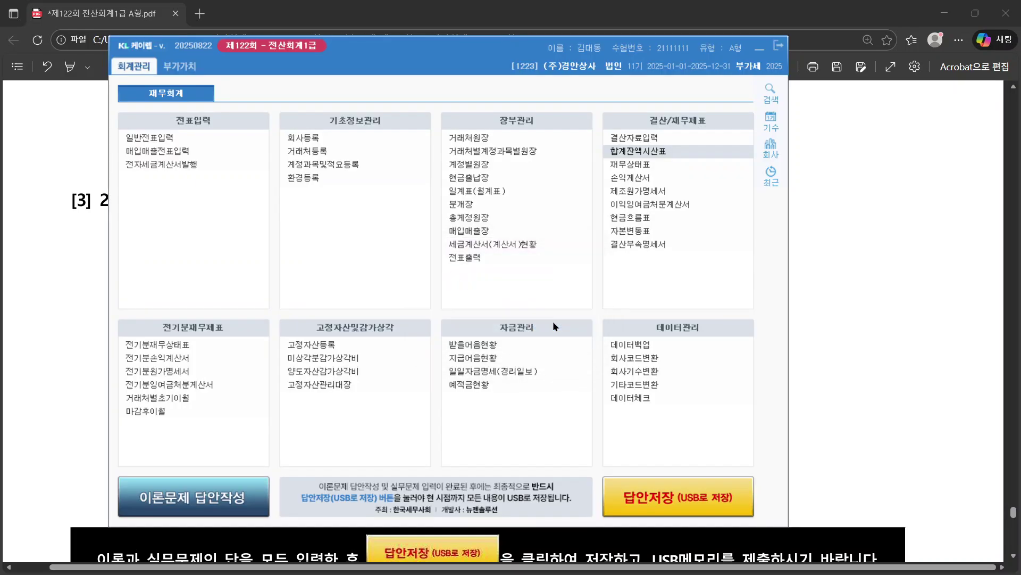